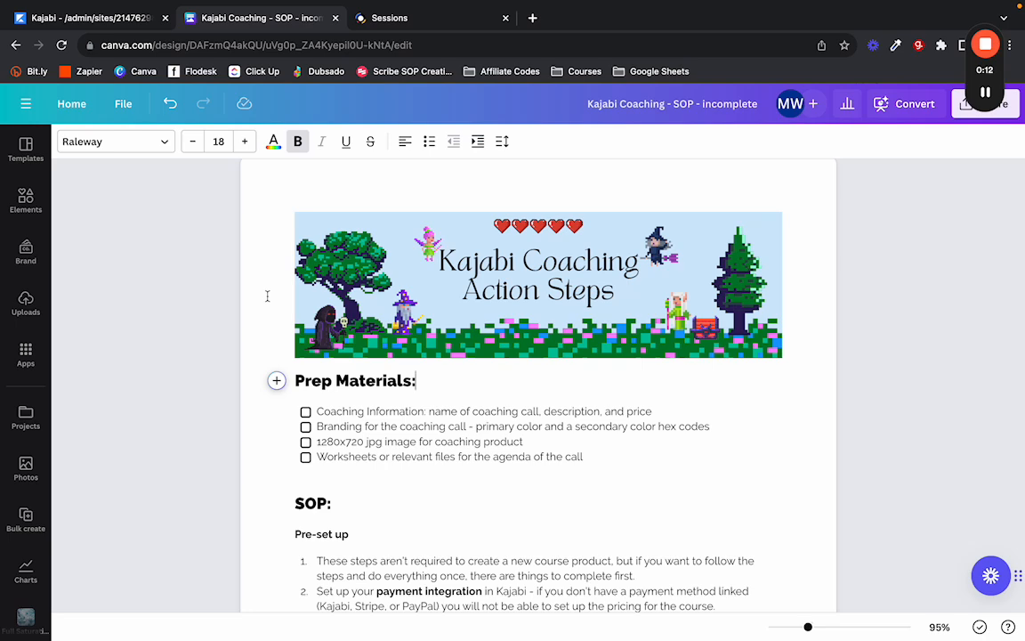
Check the Kajabi products page, then scroll through the coaching SOP checklist in Canva.
scroll(267, 295, "down", 1)
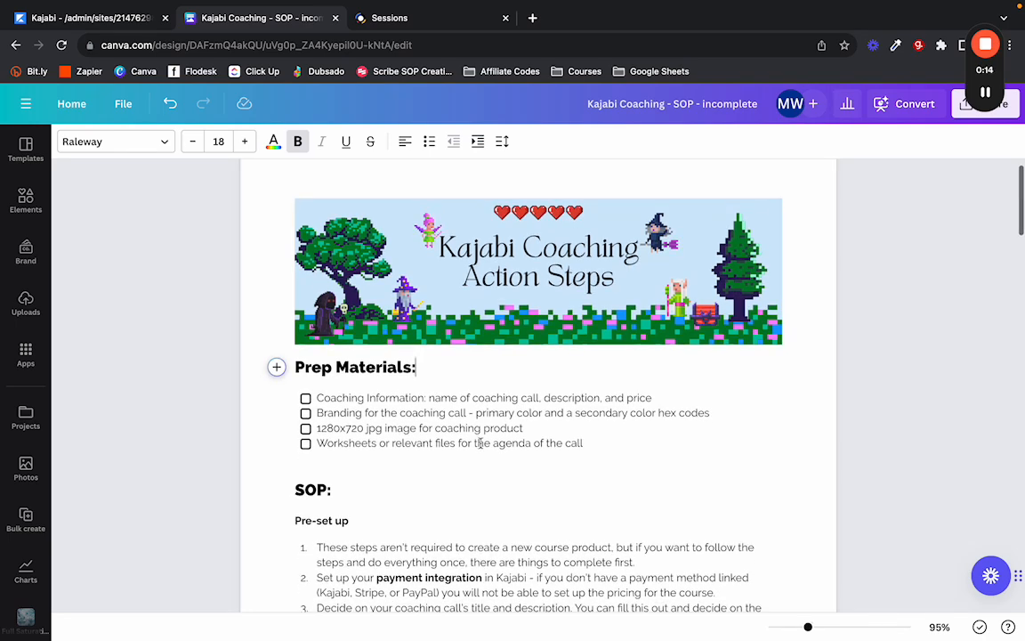
left_click(71, 17)
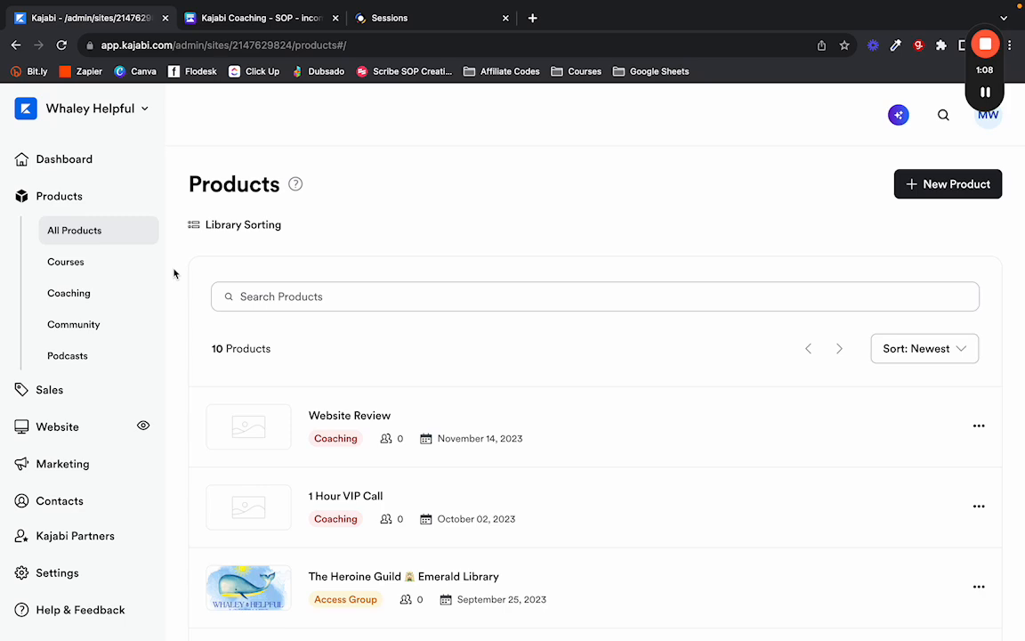
left_click(251, 25)
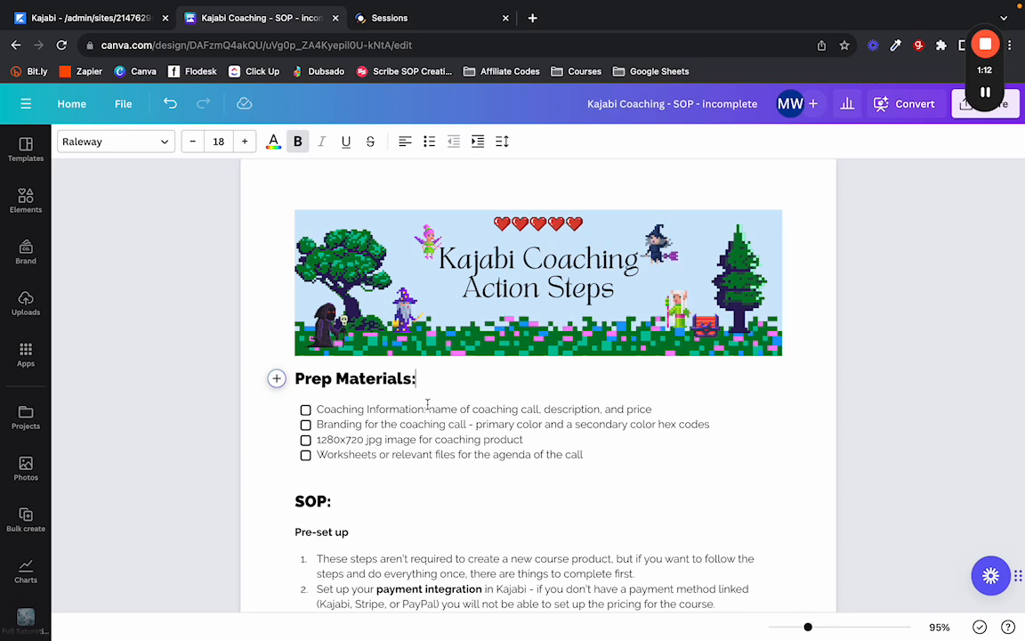
scroll(427, 405, "down", 2)
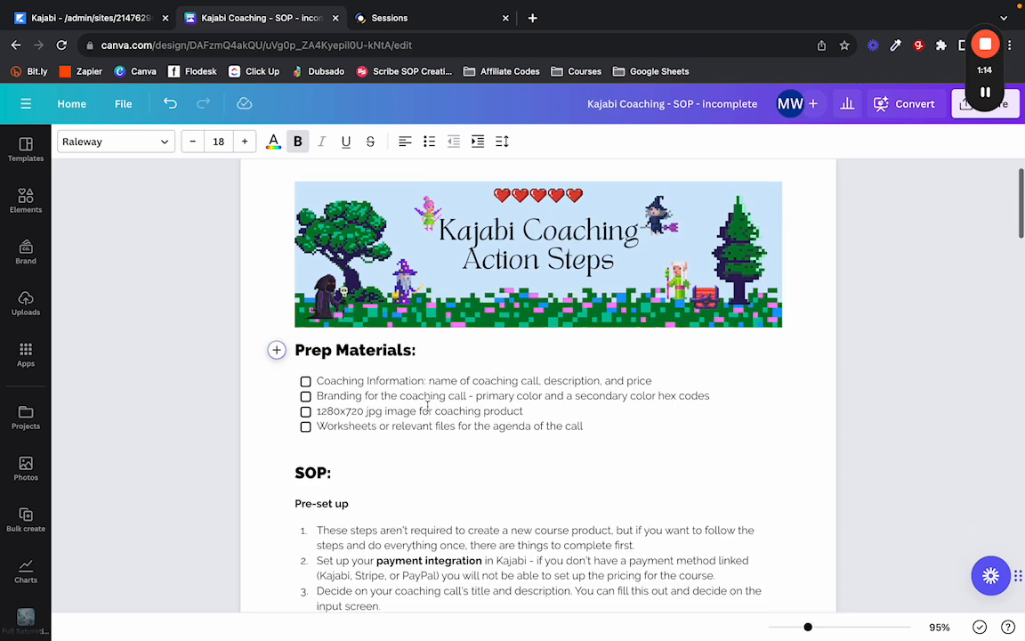
scroll(402, 368, "down", 2)
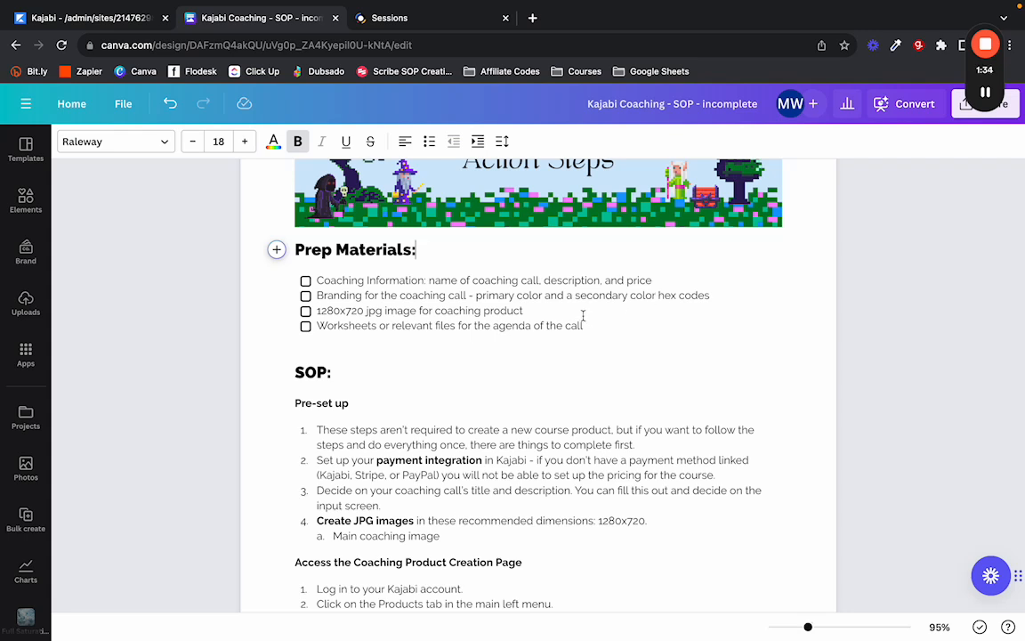
left_click(584, 315)
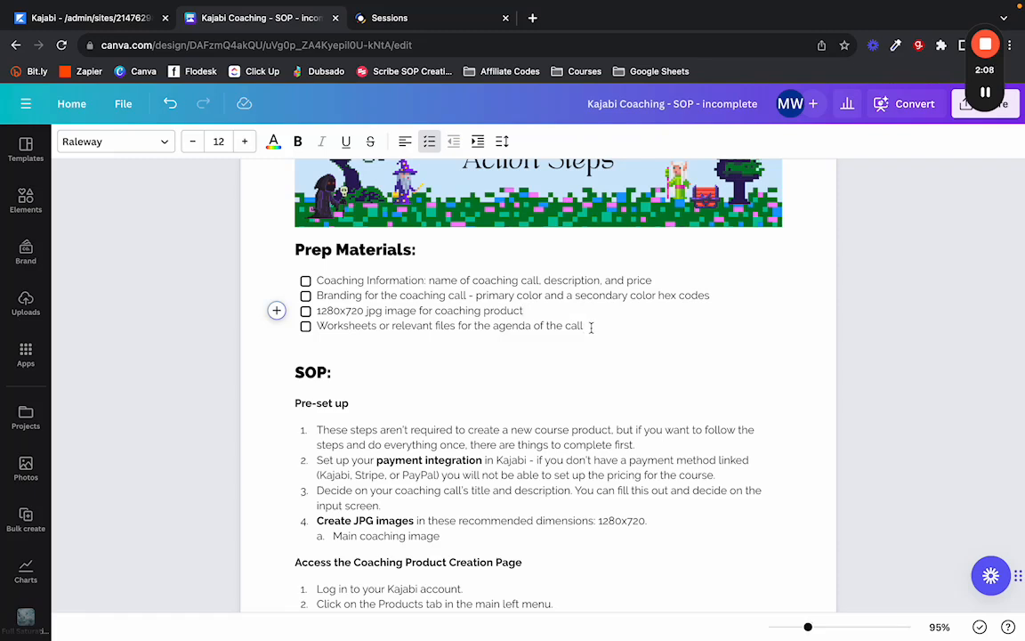
scroll(591, 327, "down", 3)
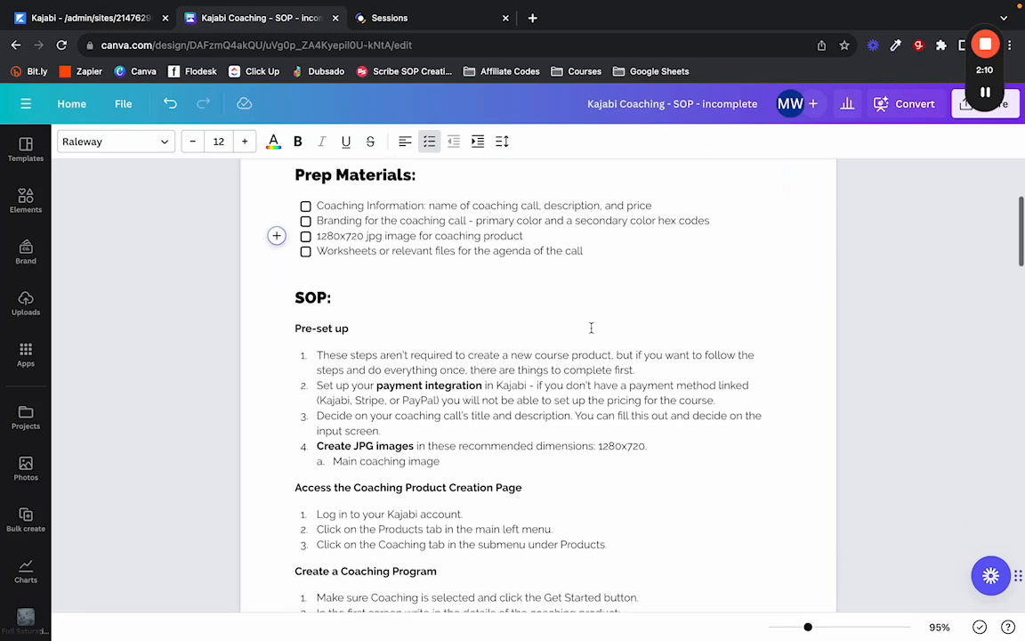
scroll(591, 327, "down", 2)
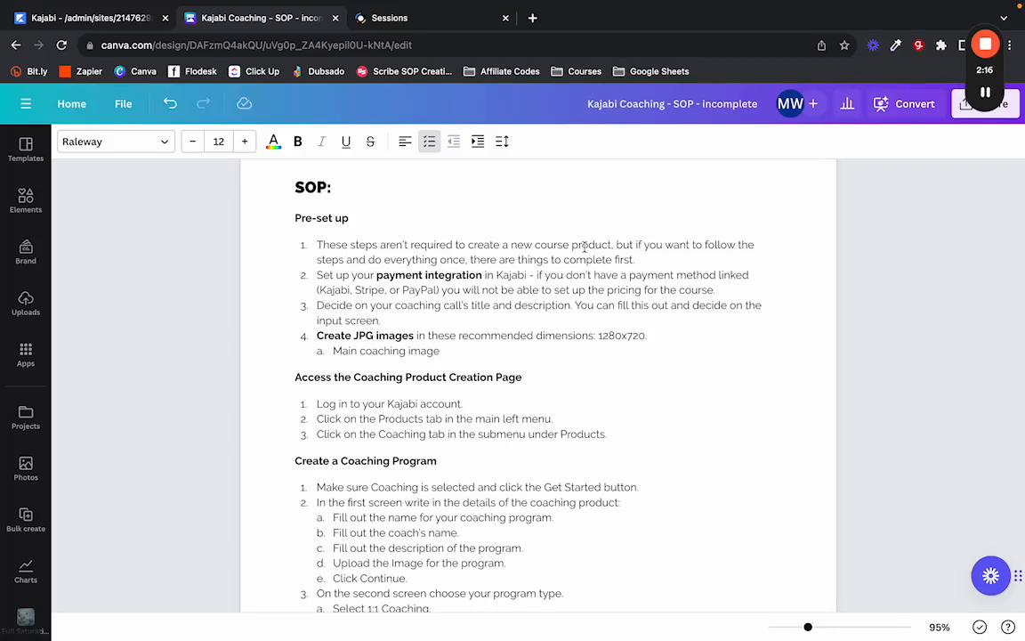
Replace 'course' with 'coaching' in the first Pre-set up step.
double_click(552, 245)
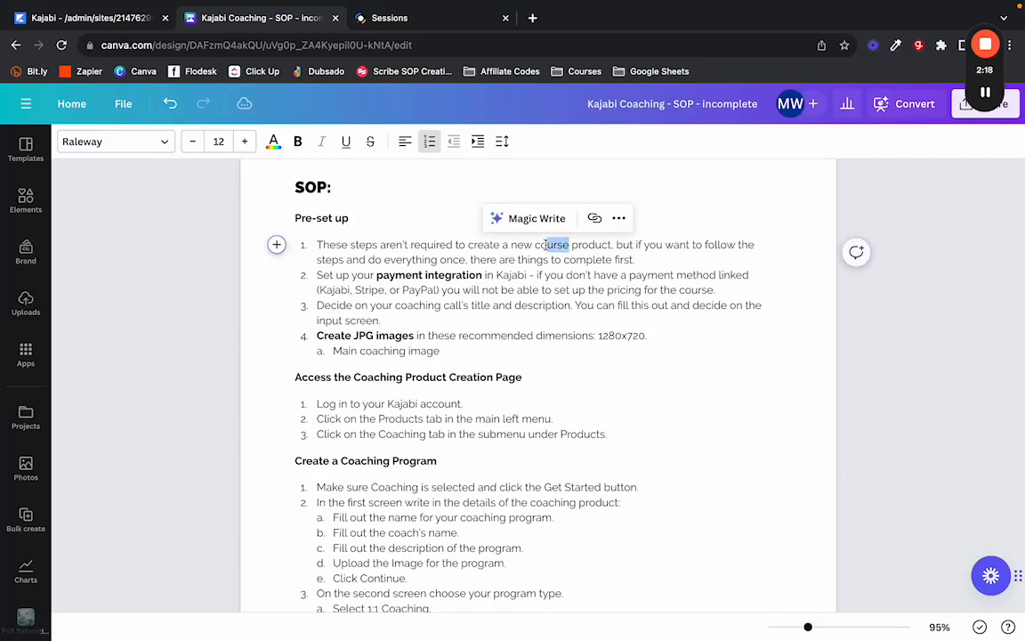
type("coaching")
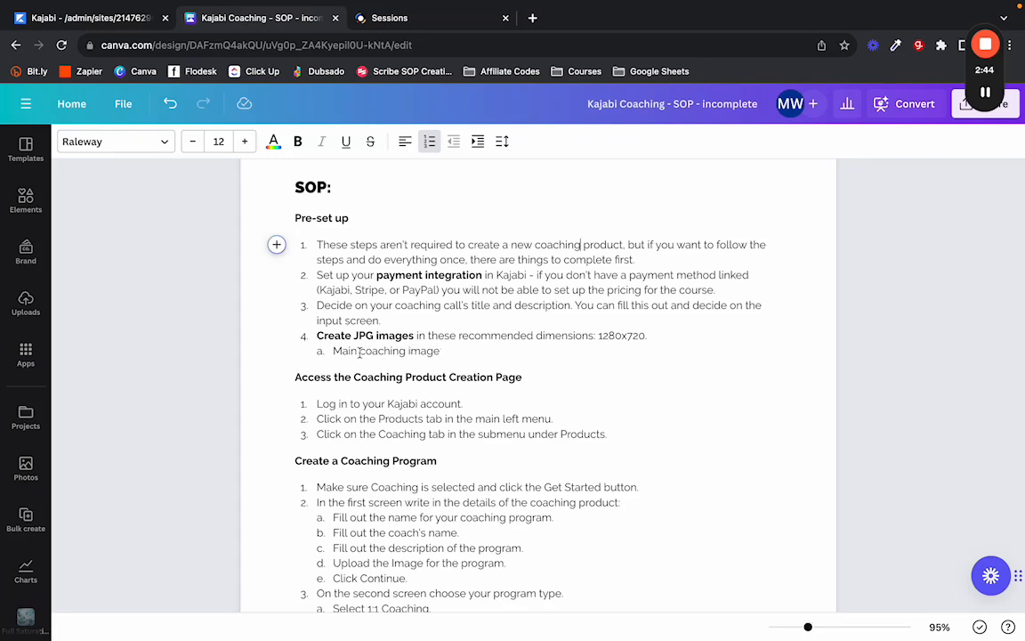
scroll(372, 265, "down", 1)
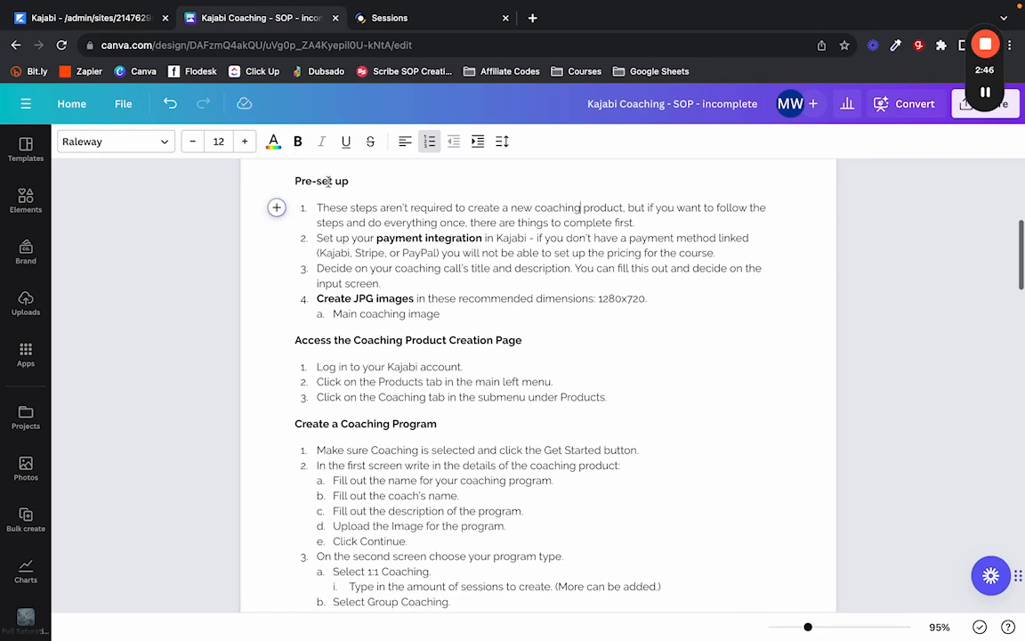
scroll(385, 245, "down", 2)
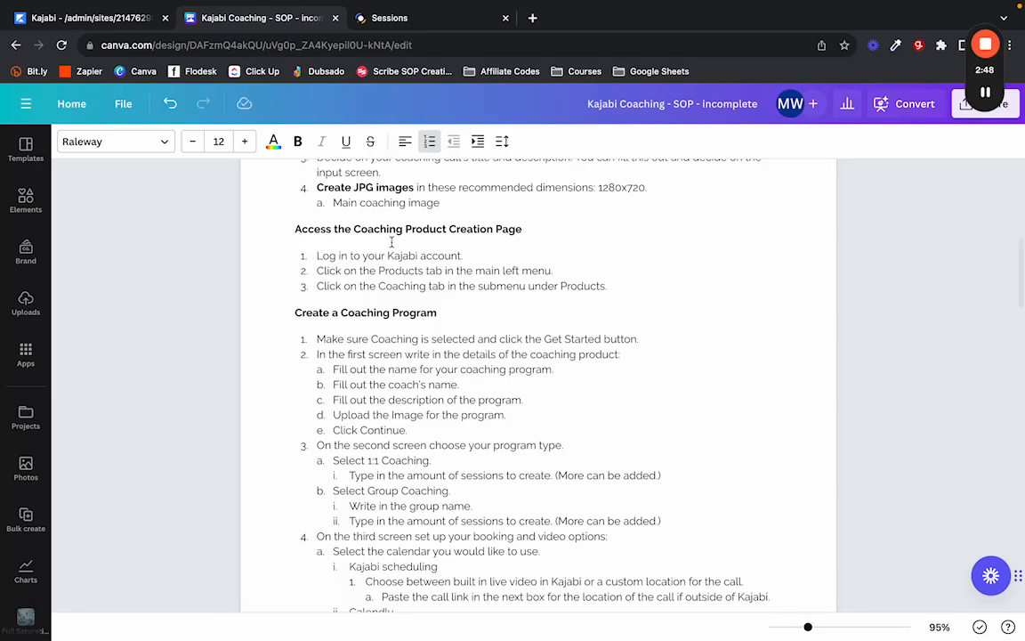
Go to Kajabi Products > Coaching > Programs and start a New Coaching Program.
left_click(66, 20)
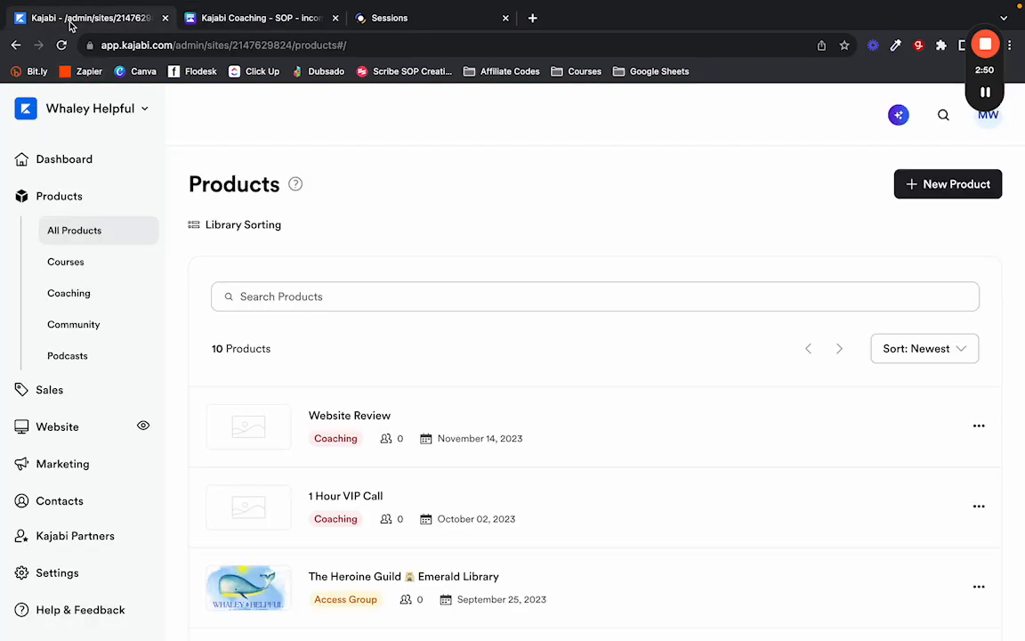
left_click(71, 294)
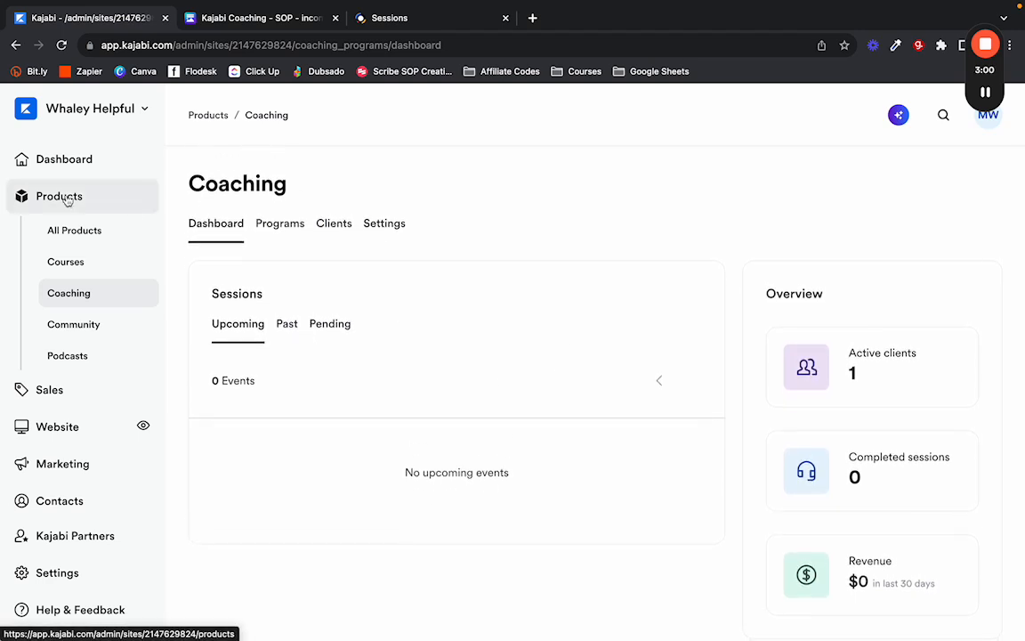
left_click(283, 226)
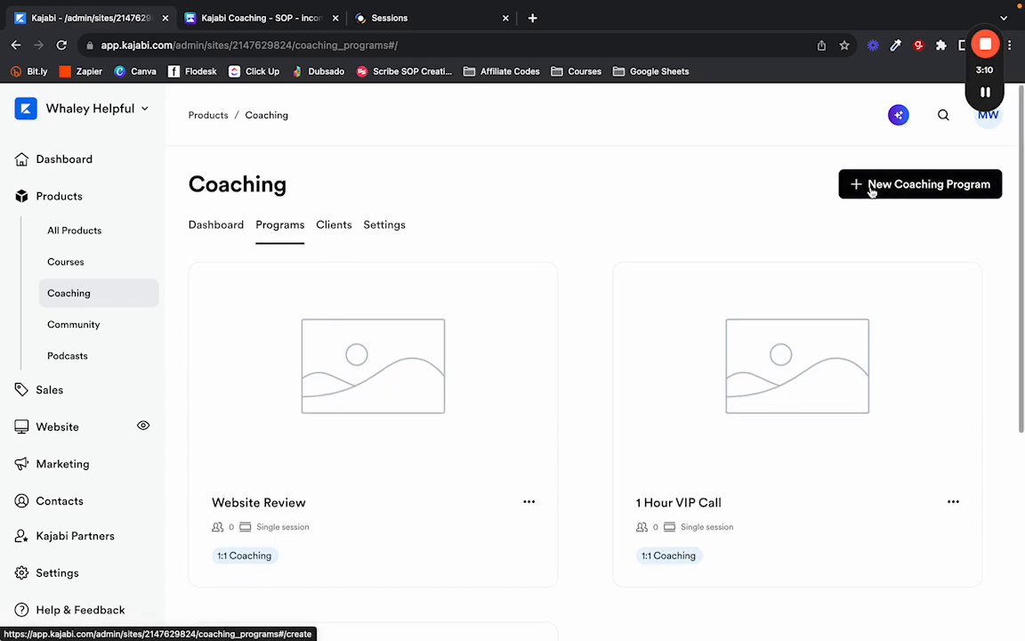
left_click(872, 191)
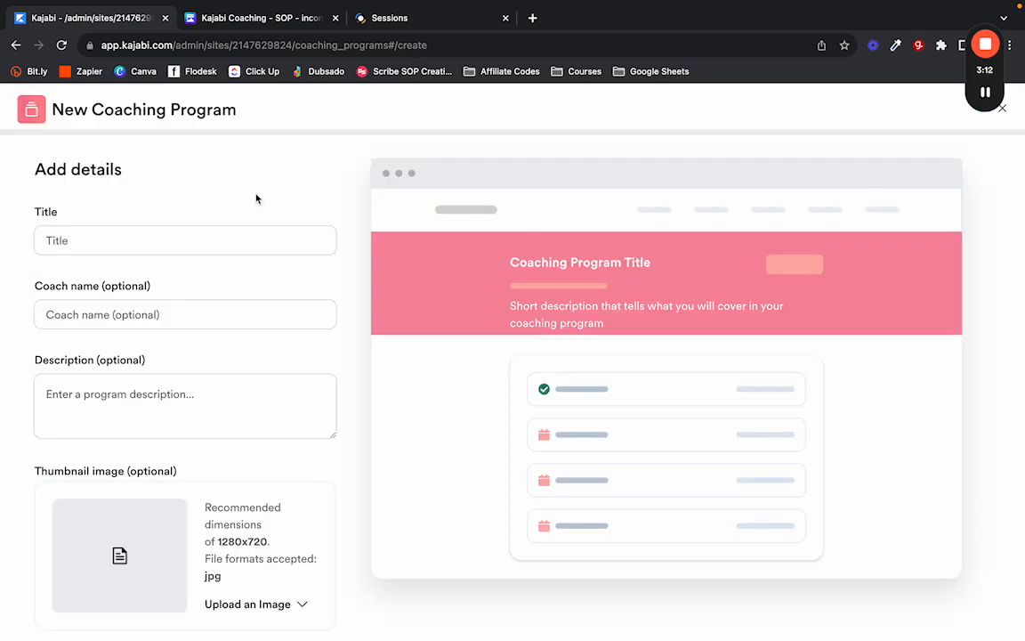
left_click(229, 18)
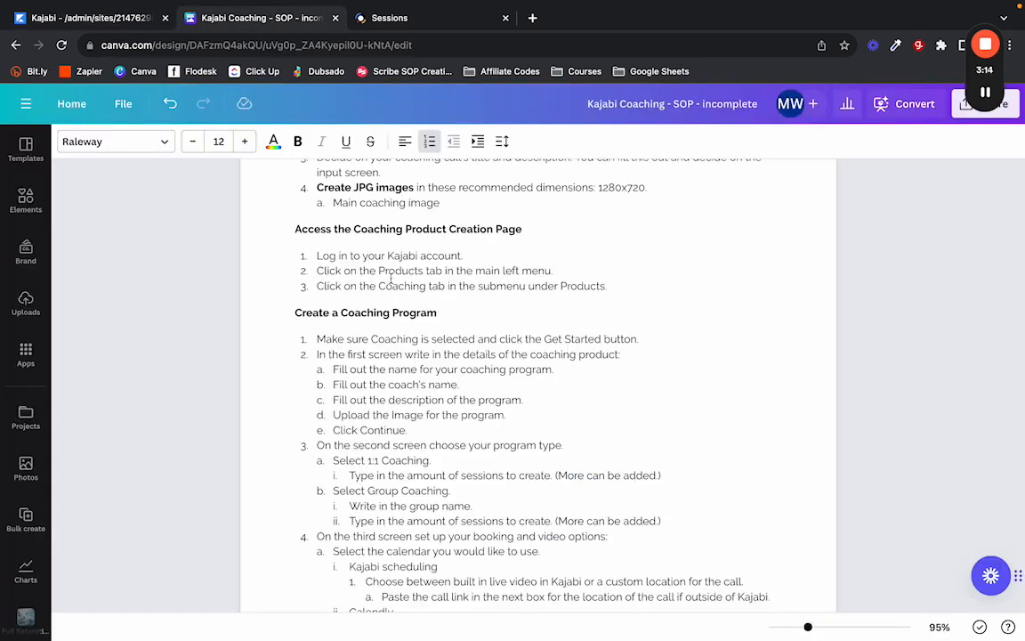
scroll(392, 280, "down", 2)
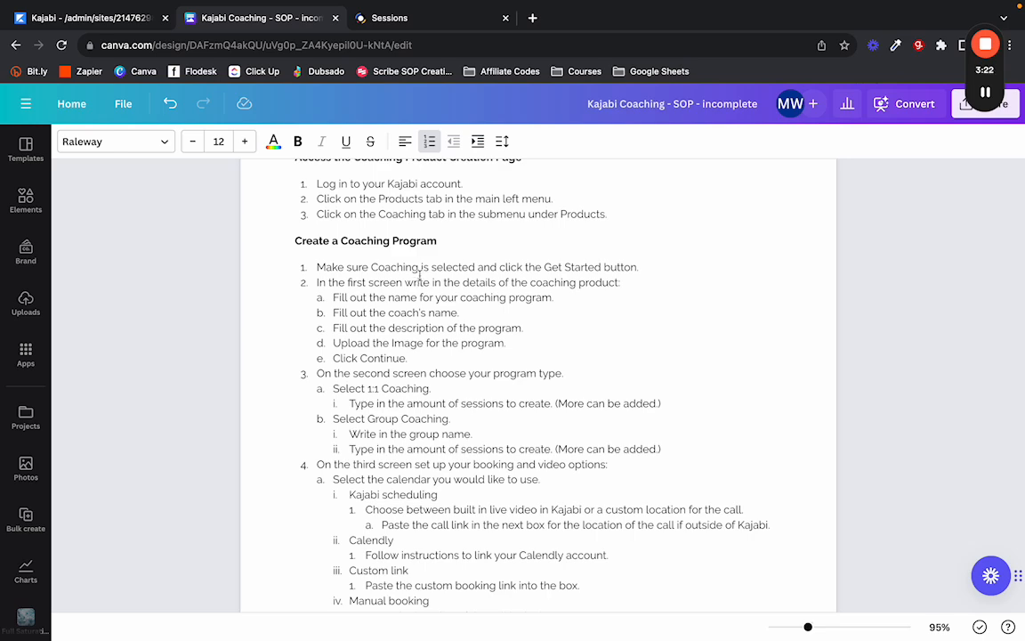
mouse_move(55, 11)
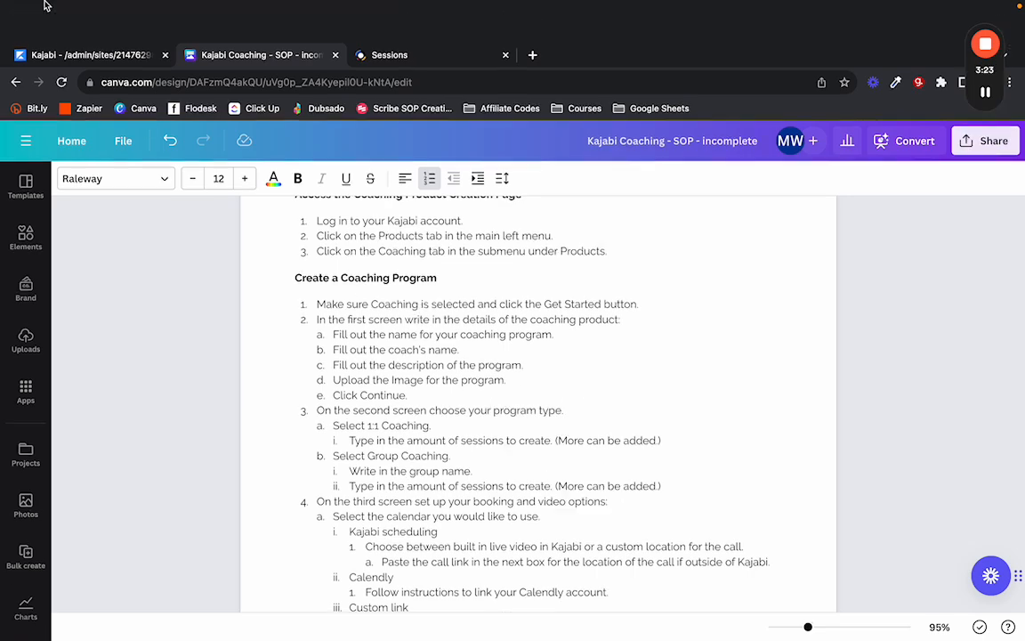
left_click(78, 55)
left_click(142, 237)
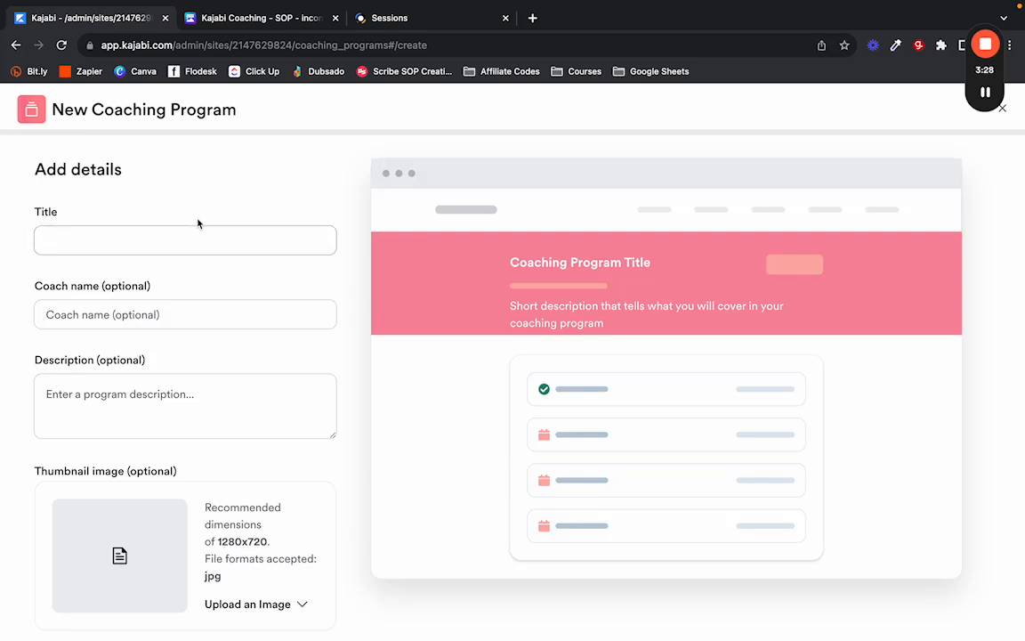
Open the Website Review booking page from the Book me list in Sessions.
left_click(385, 25)
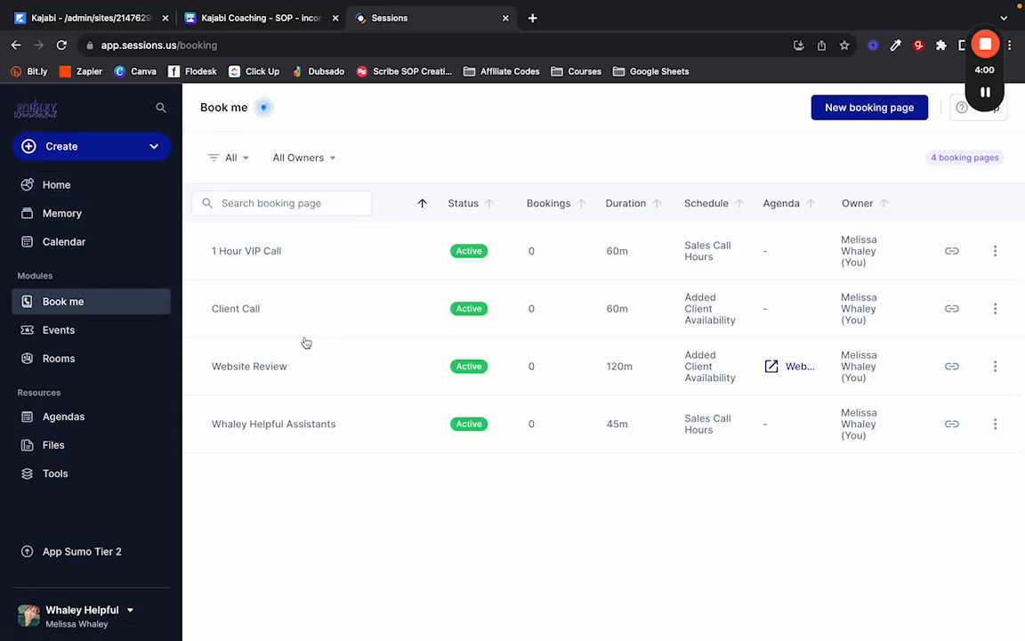
left_click(253, 368)
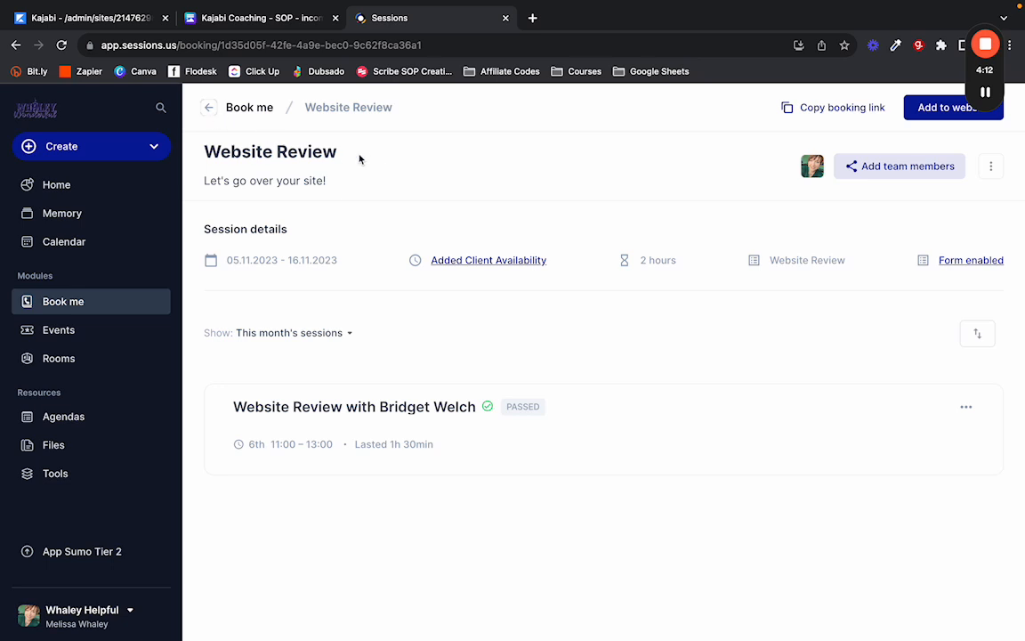
Paste 'Website Review' as the program title and autofill the coach name.
left_click_drag(359, 155, 204, 153)
key("super+c")
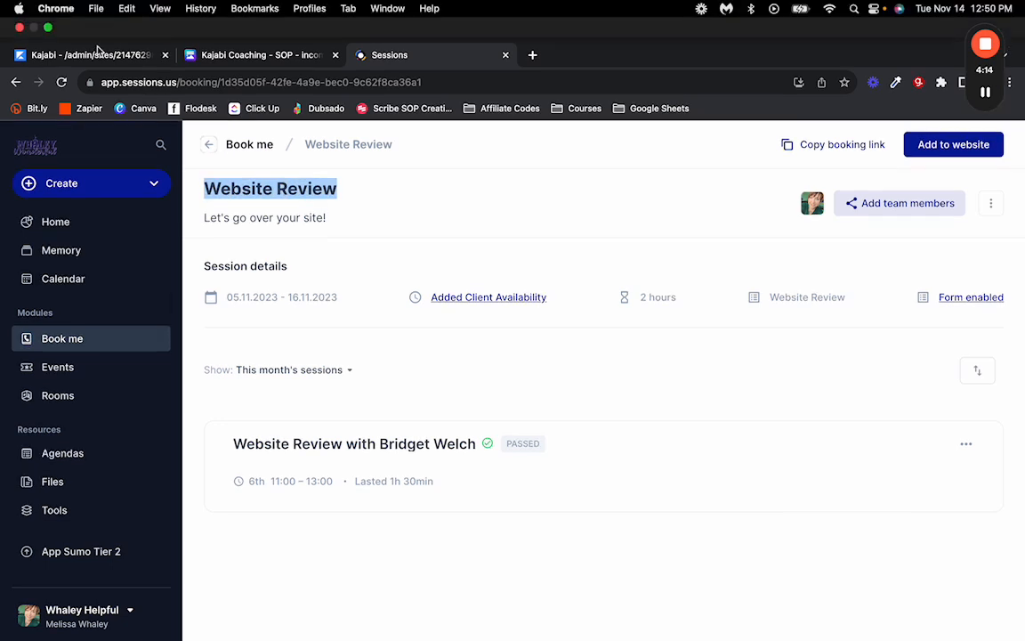
left_click(96, 55)
key("super+v")
left_click(115, 310)
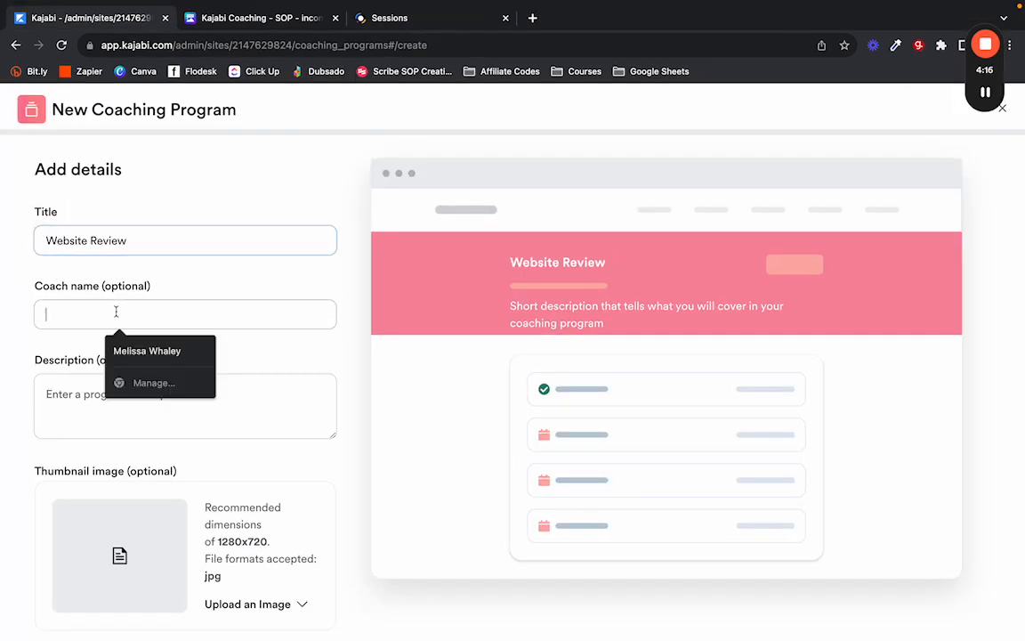
left_click(128, 356)
Copy 'Let's go over your site!' from Sessions into the description and open the thumbnail upload.
left_click(249, 17)
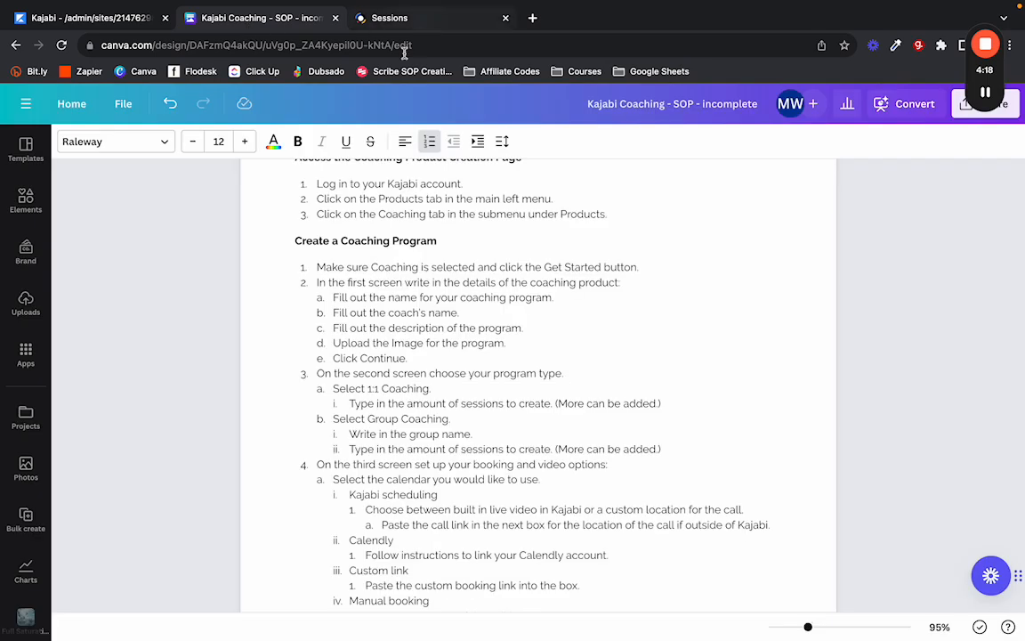
left_click(389, 18)
left_click_drag(337, 151, 312, 222)
left_click_drag(326, 181, 195, 181)
key("super+a")
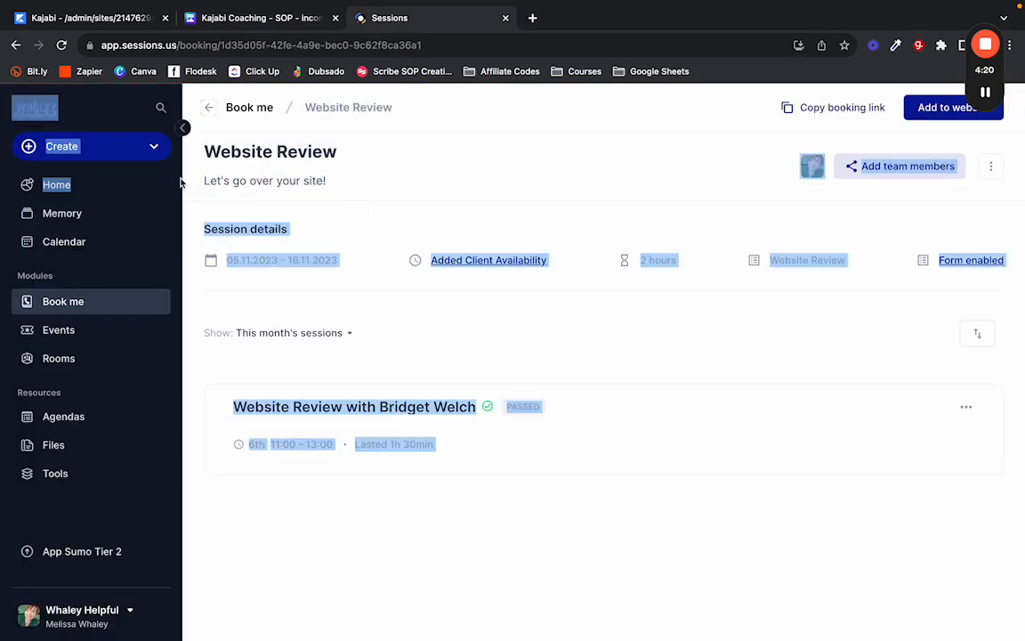
left_click(350, 185)
left_click_drag(350, 184, 203, 183)
key("super+c")
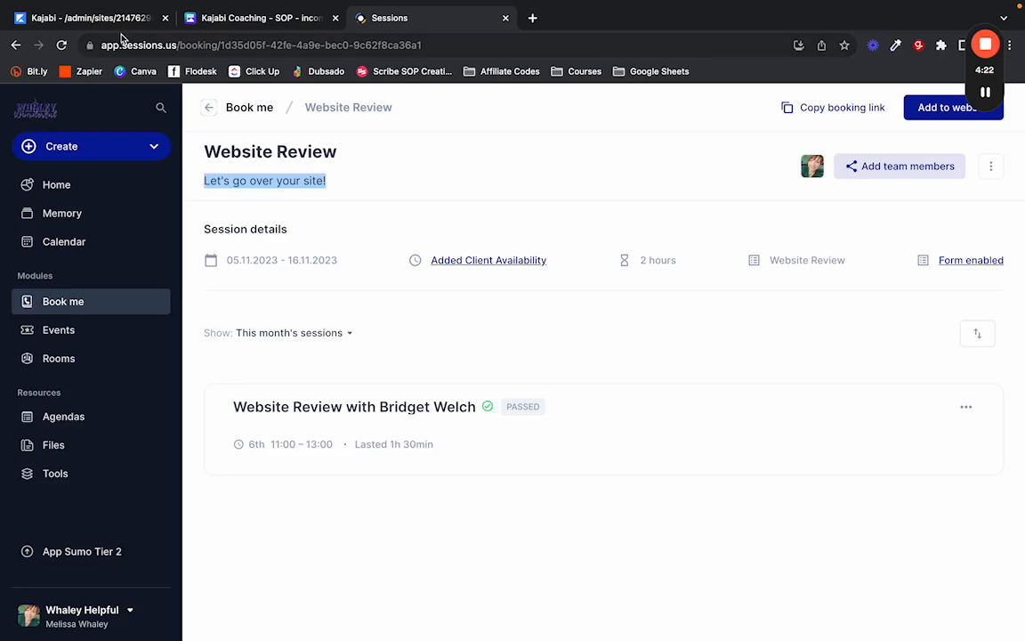
left_click(89, 18)
left_click(124, 380)
key("super+v")
scroll(124, 380, "down", 2)
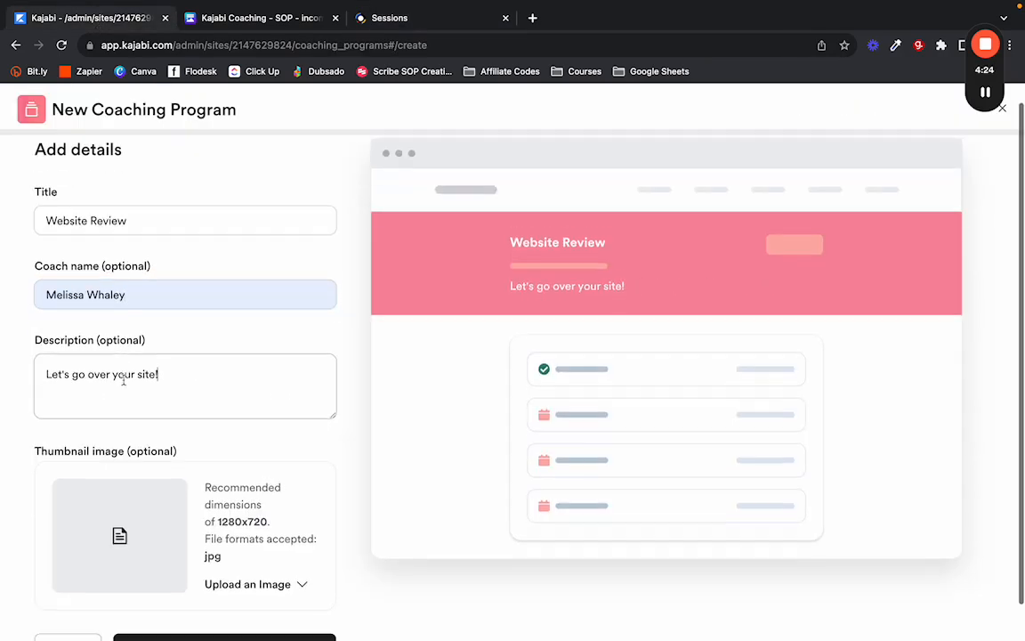
left_click(280, 546)
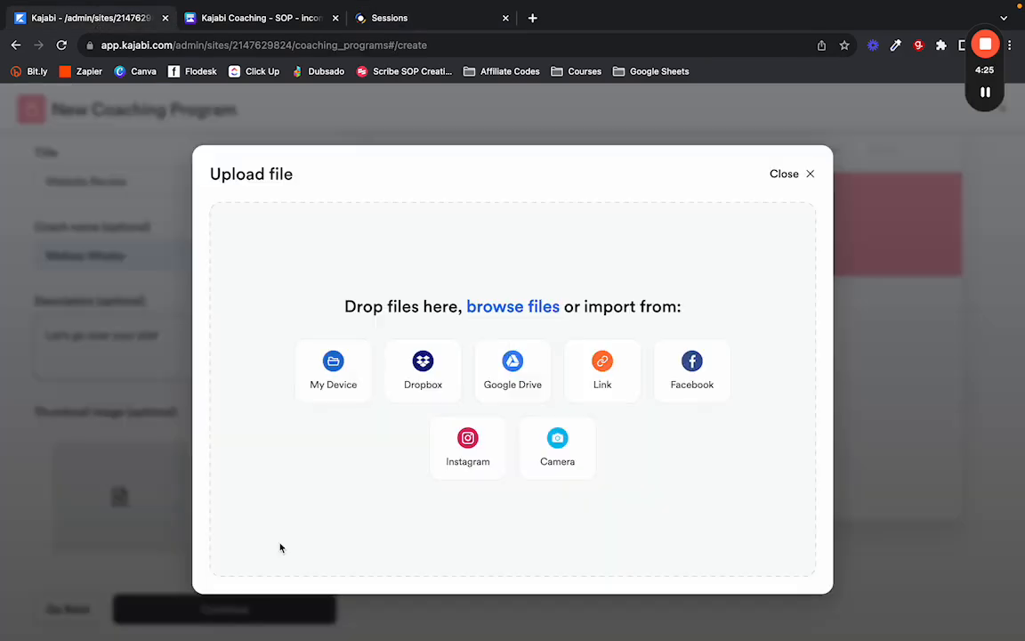
Upload Kajabi Website WH (2).png, the ocean-wave image, as the program thumbnail.
left_click(500, 305)
mouse_move(985, 95)
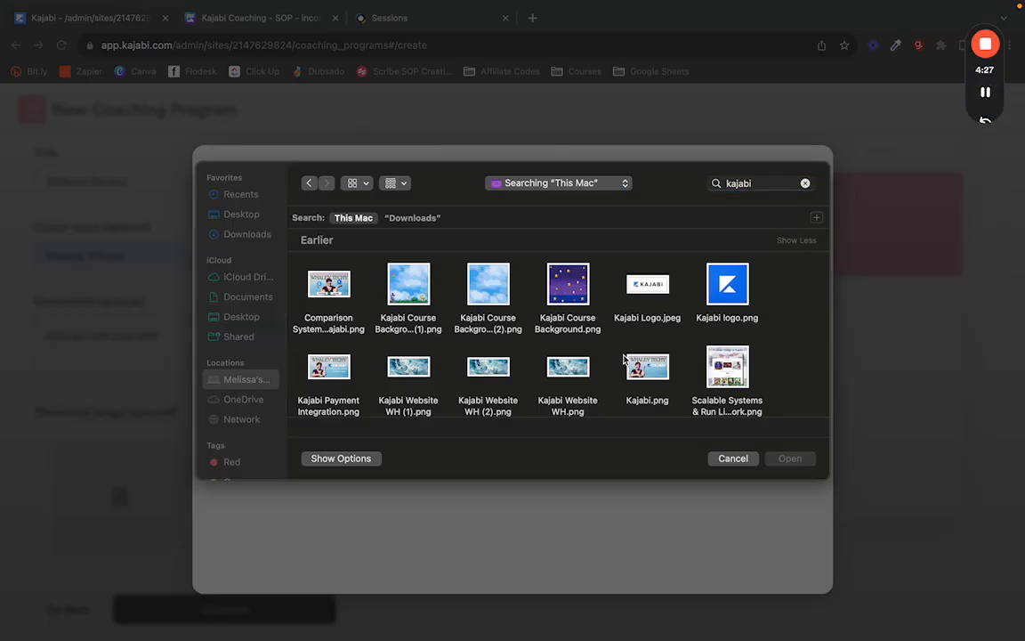
scroll(566, 361, "down", 1)
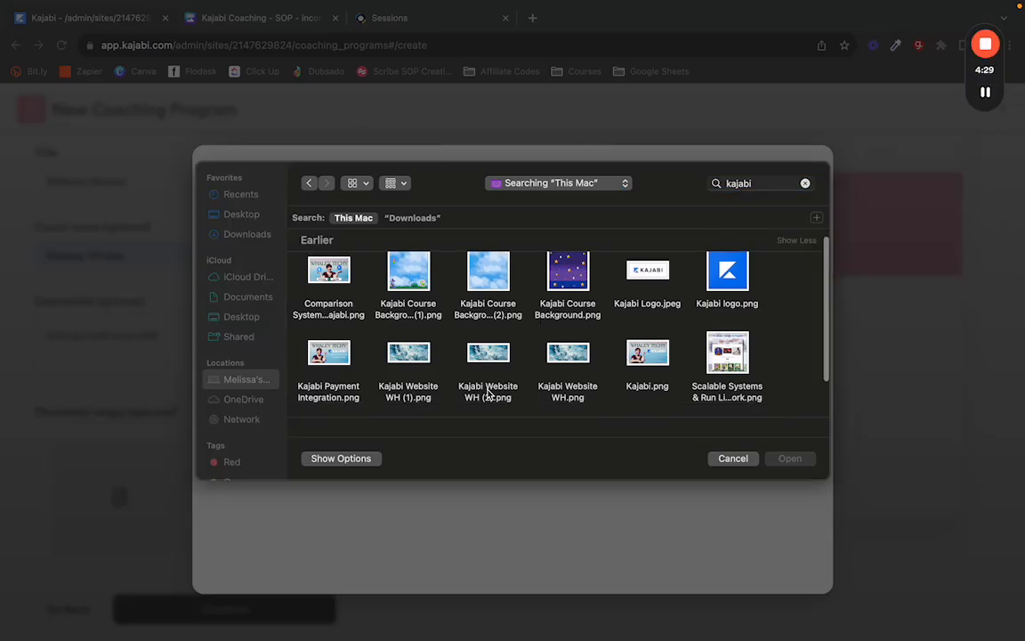
left_click(472, 356)
left_click(780, 460)
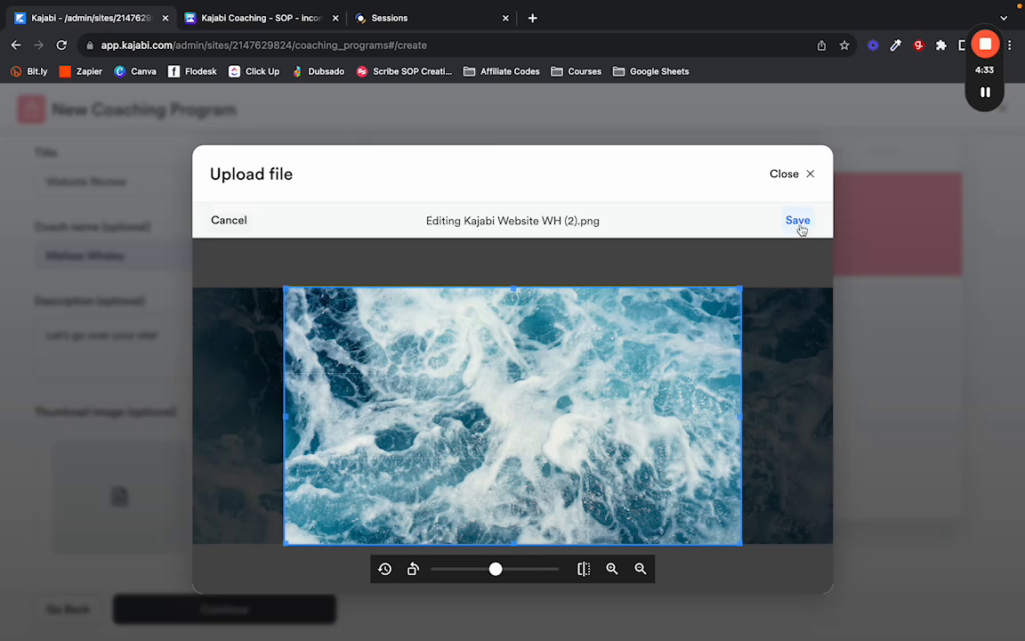
left_click(798, 221)
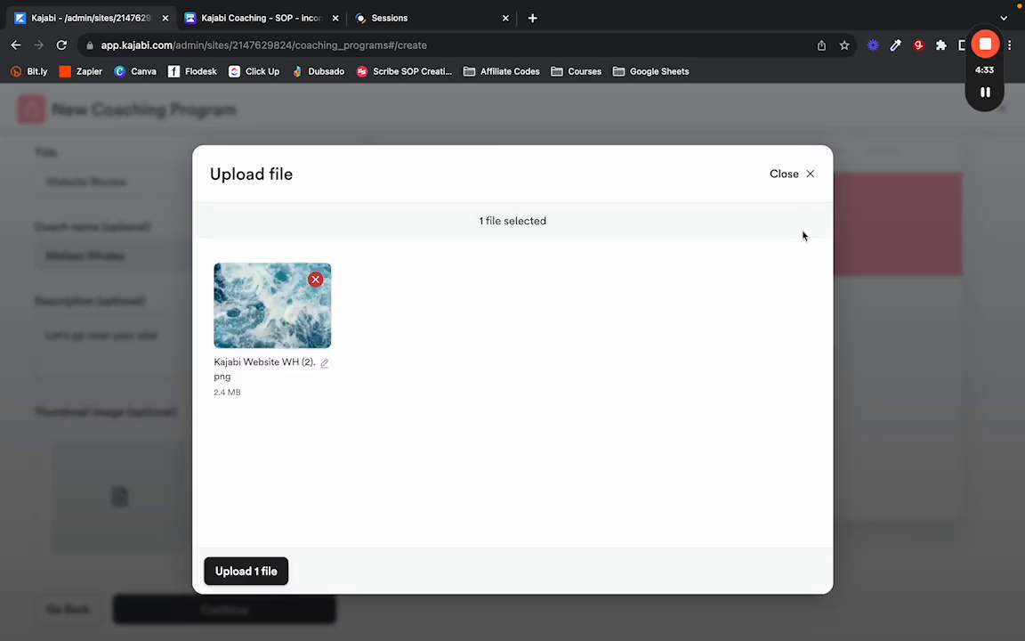
left_click(263, 570)
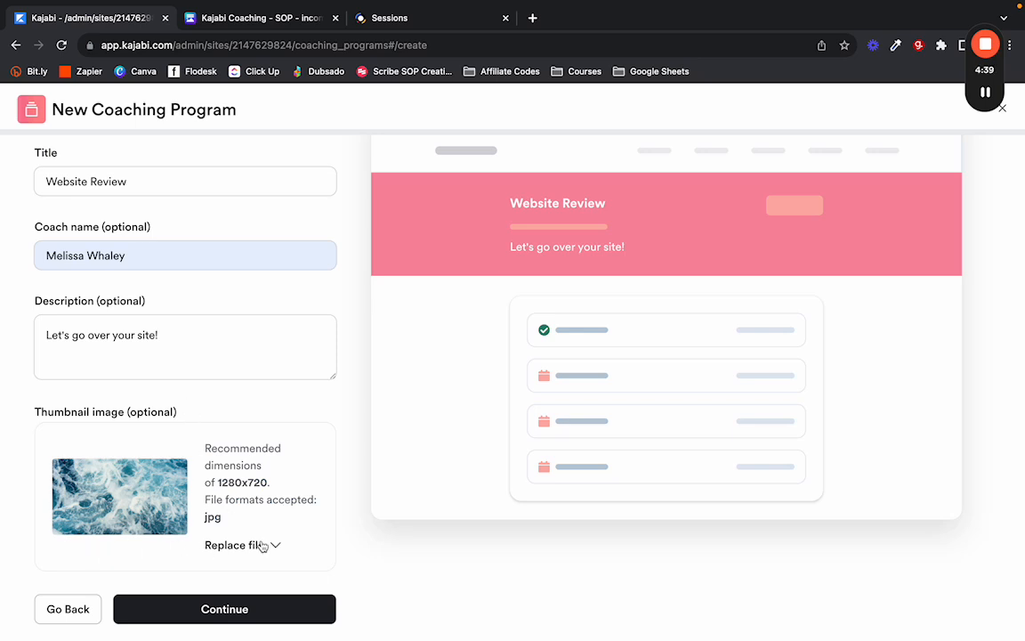
Continue to the program type step and consult the SOP document in Canva.
left_click(165, 608)
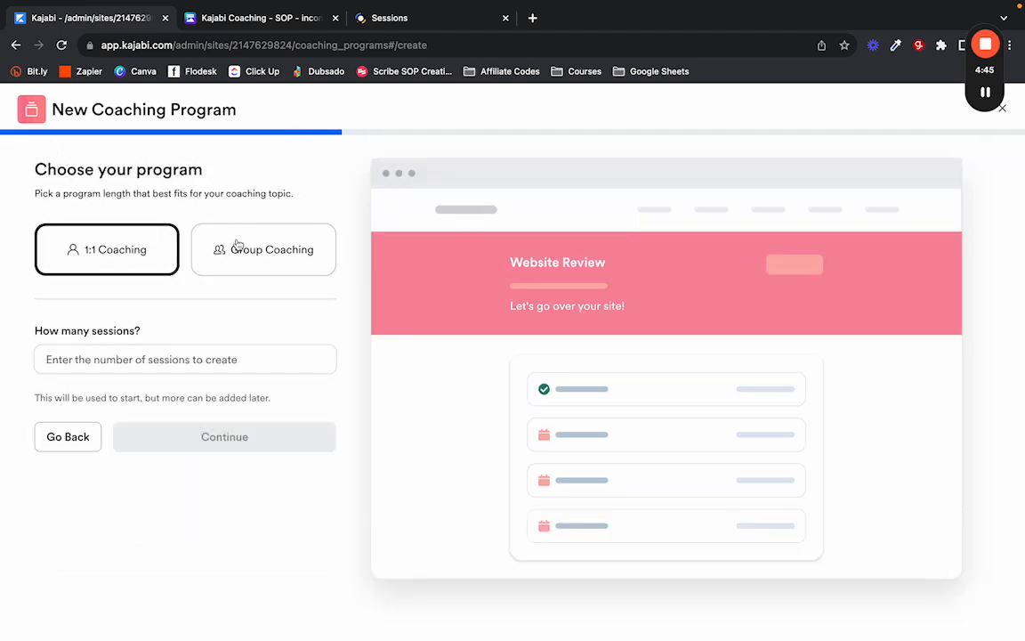
left_click(211, 16)
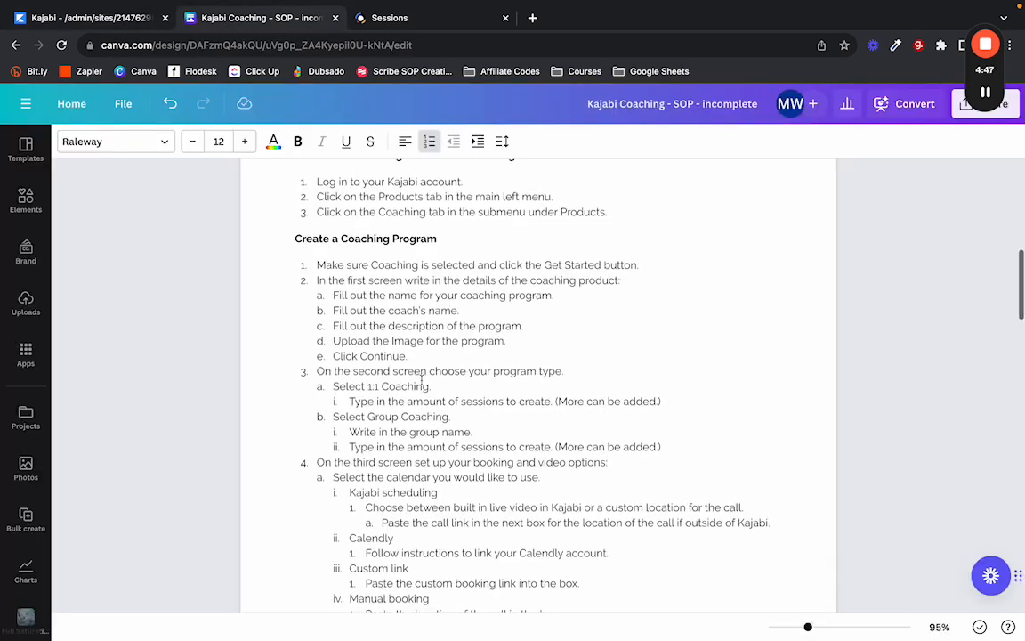
scroll(422, 380, "down", 3)
scroll(422, 380, "up", 1)
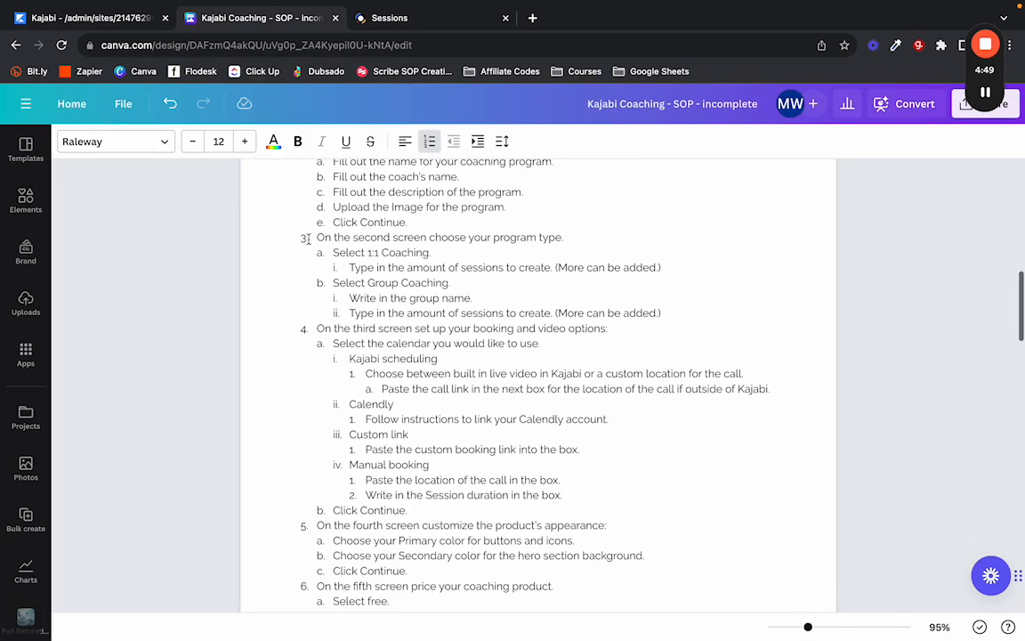
left_click_drag(315, 237, 663, 313)
left_click(67, 20)
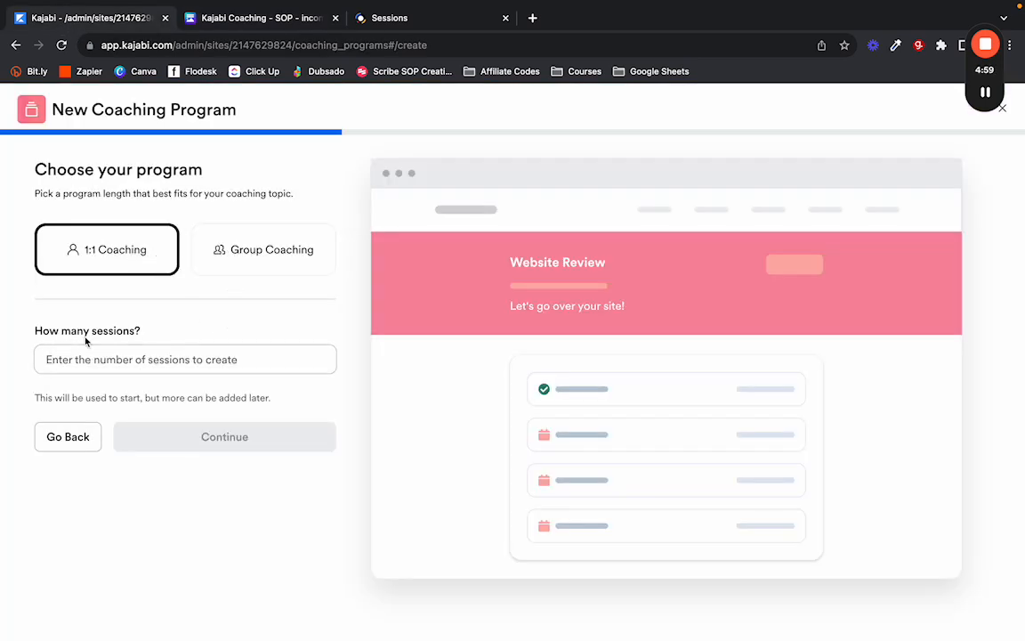
Try Group coaching with 52, then 48 sessions, then clear the sessions count.
left_click(215, 259)
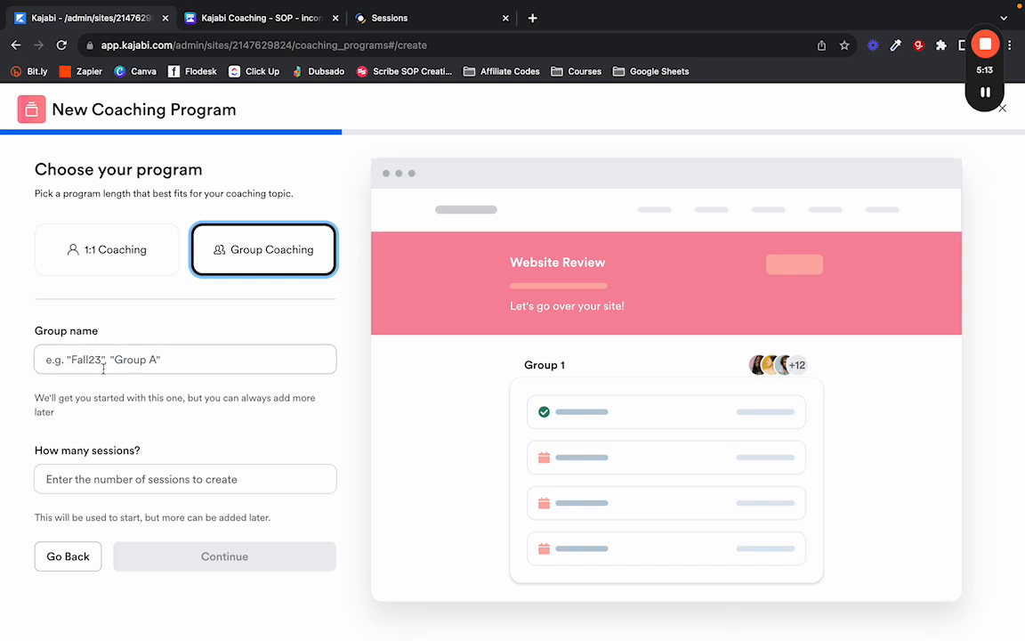
left_click(129, 486)
left_click(141, 445)
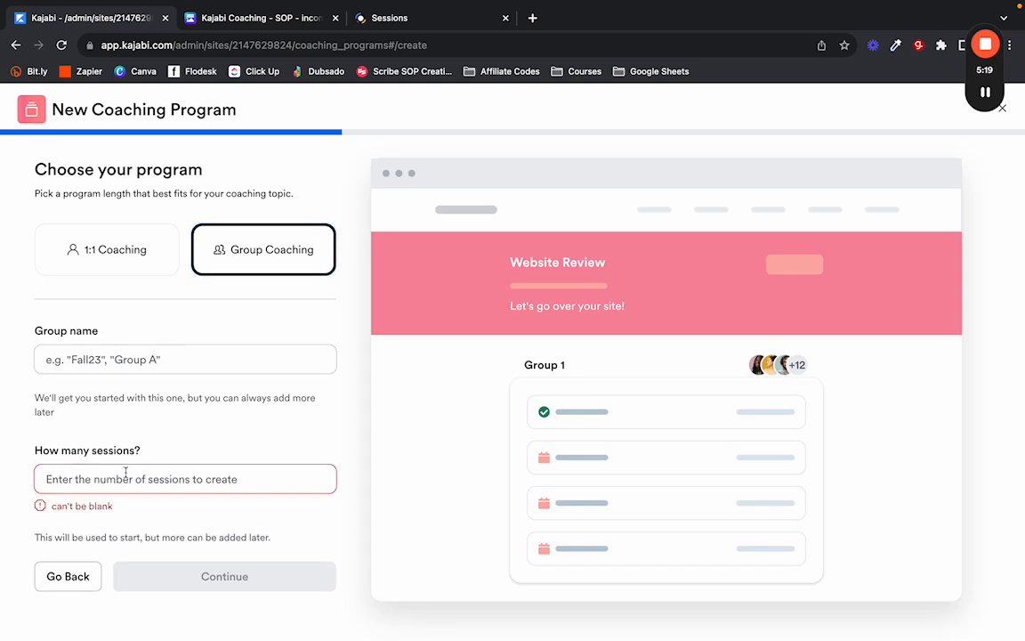
left_click(138, 440)
type("52")
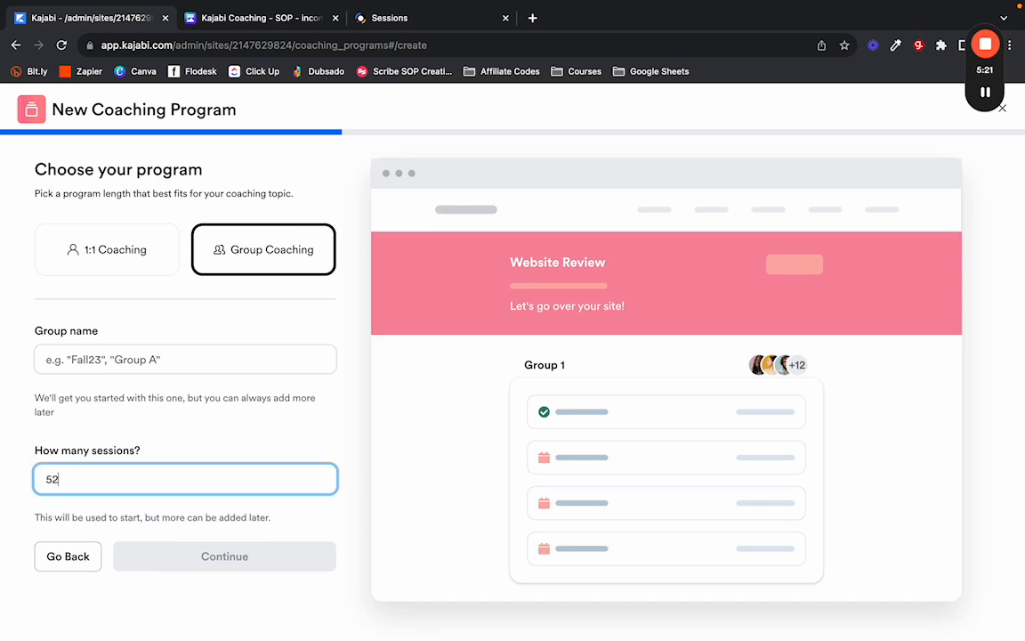
left_click(128, 438)
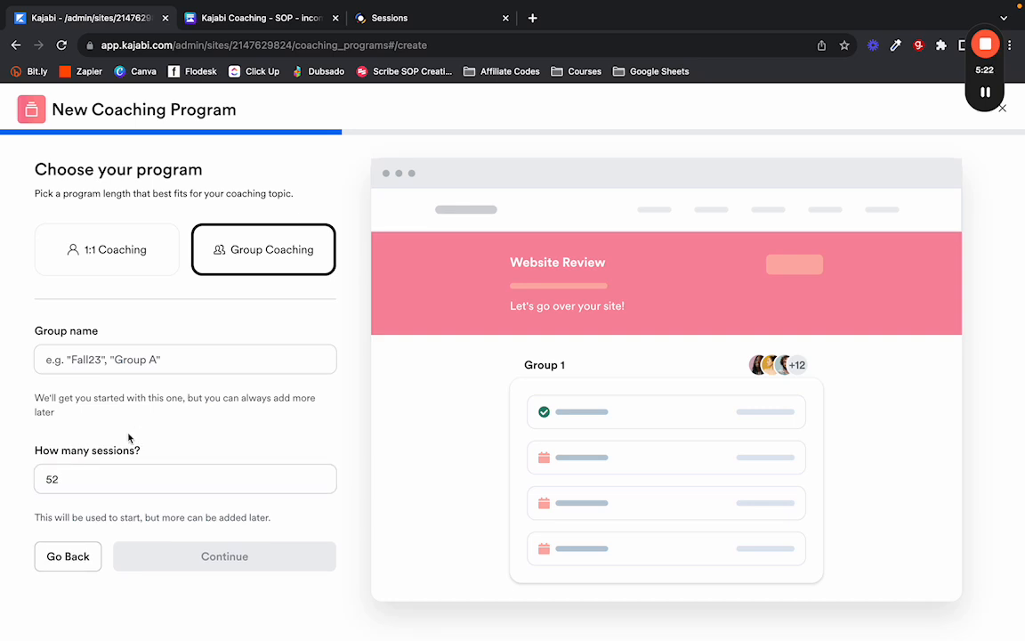
double_click(51, 479)
type("48")
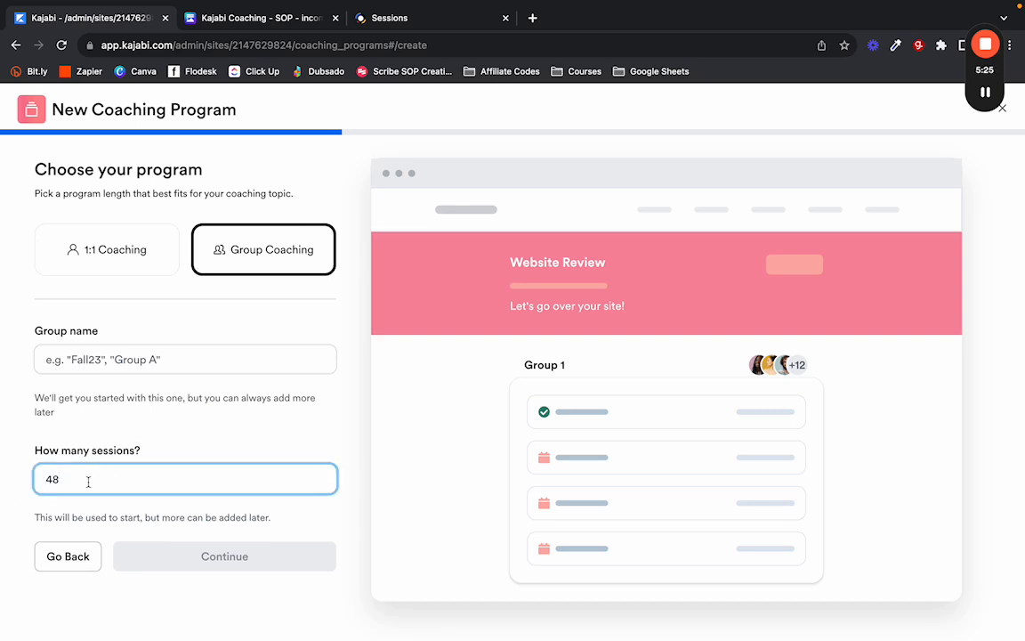
double_click(87, 481)
key("BackSpace")
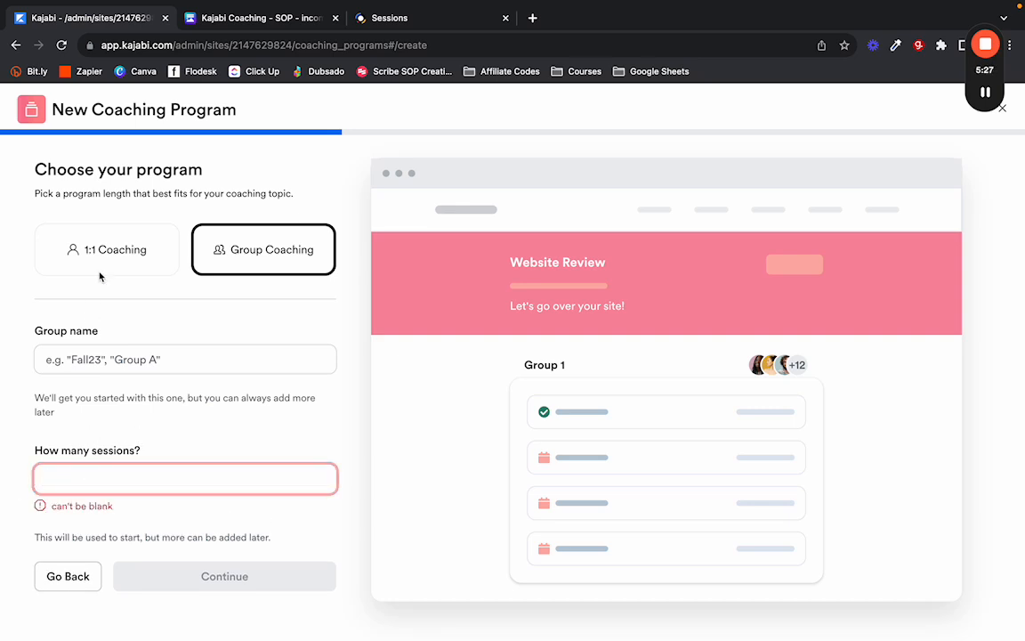
Switch to 1:1 Coaching with 1 session and continue to scheduling.
left_click(91, 250)
left_click(95, 358)
type("1")
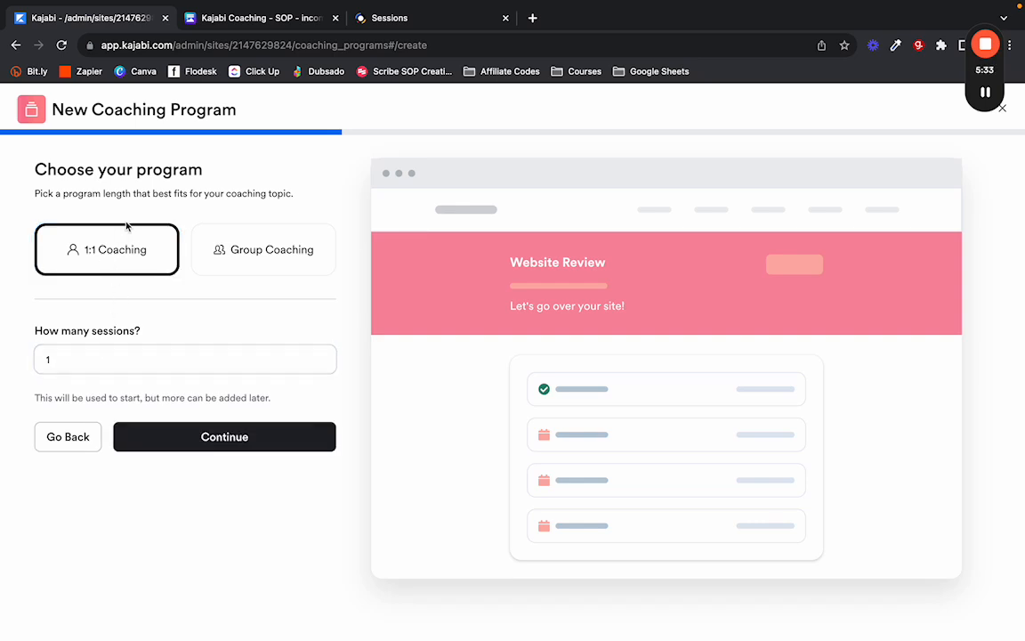
left_click(198, 438)
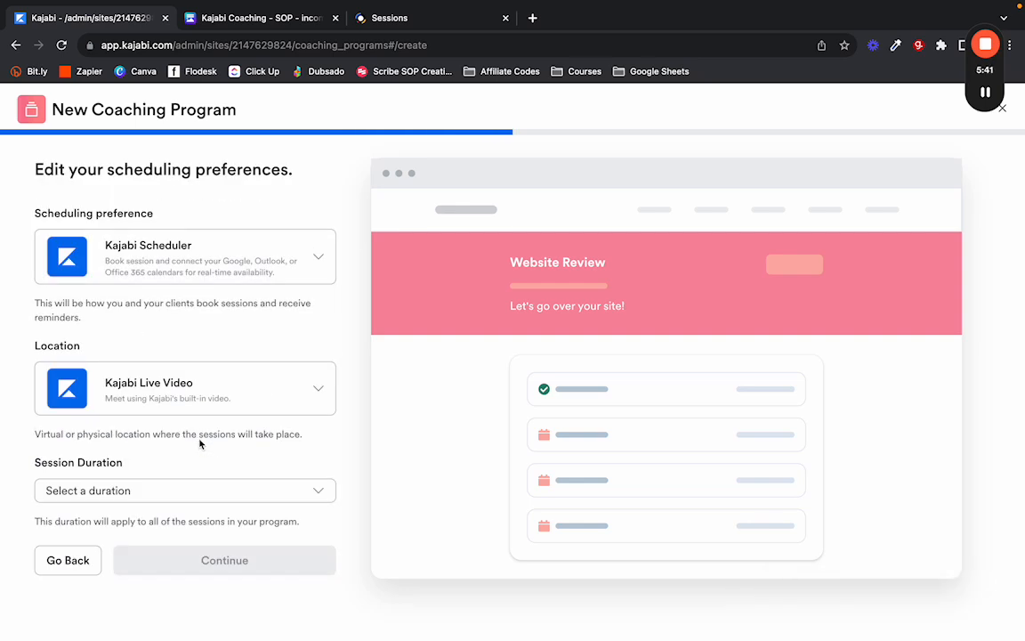
Set the scheduling preference to Custom link after briefly choosing Calendly.
left_click(230, 13)
scroll(436, 335, "down", 1)
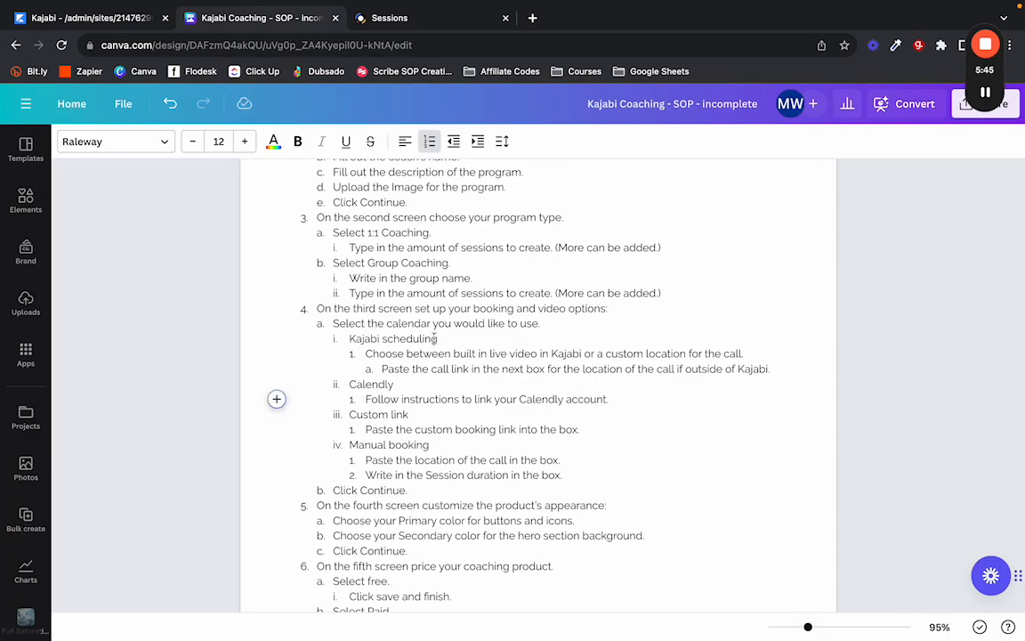
left_click(86, 18)
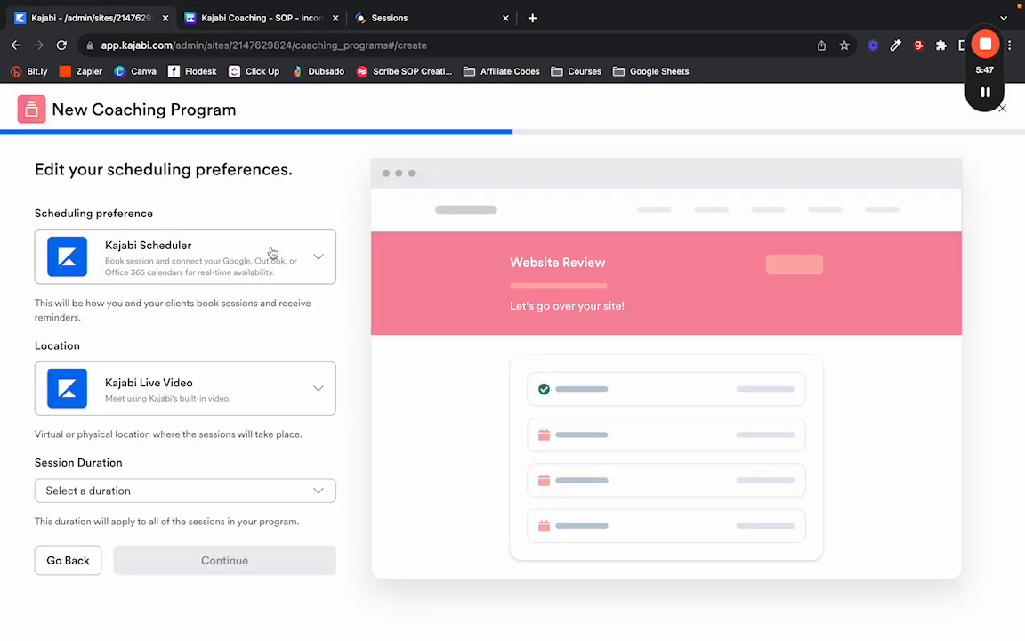
left_click(315, 258)
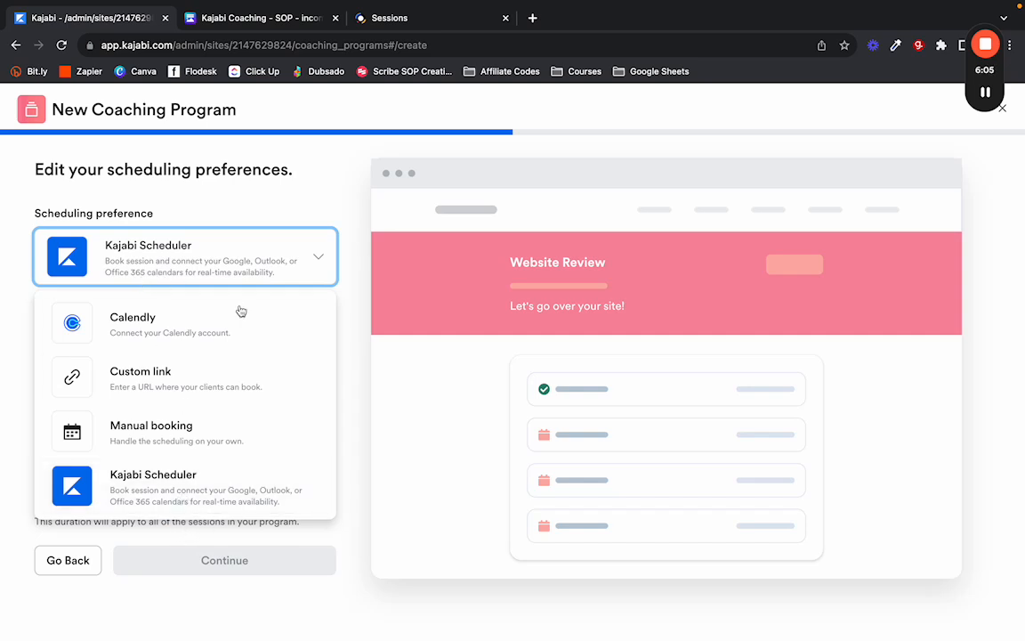
left_click(175, 333)
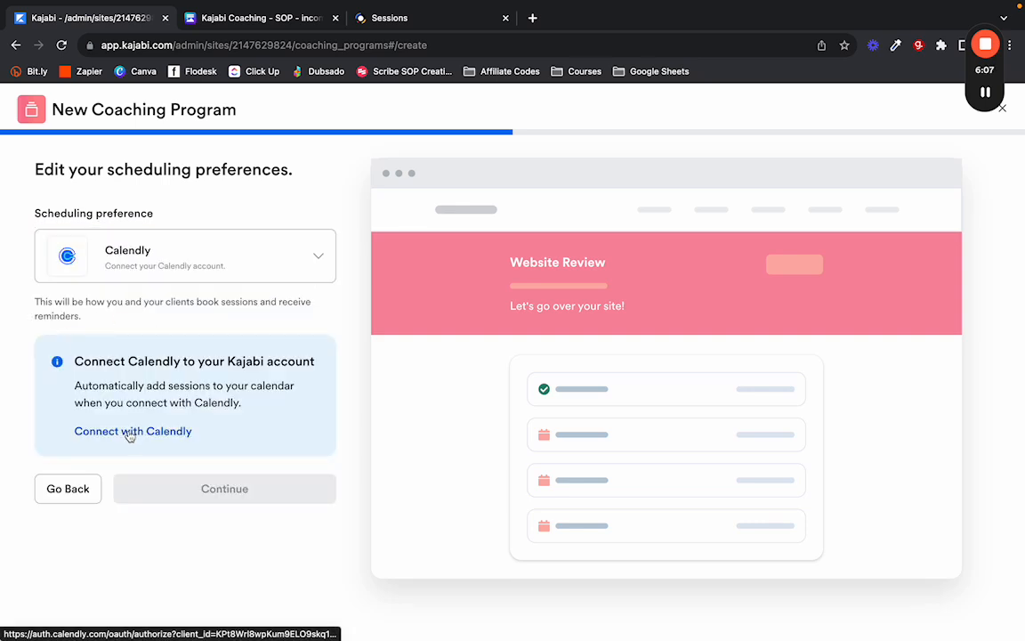
left_click(162, 266)
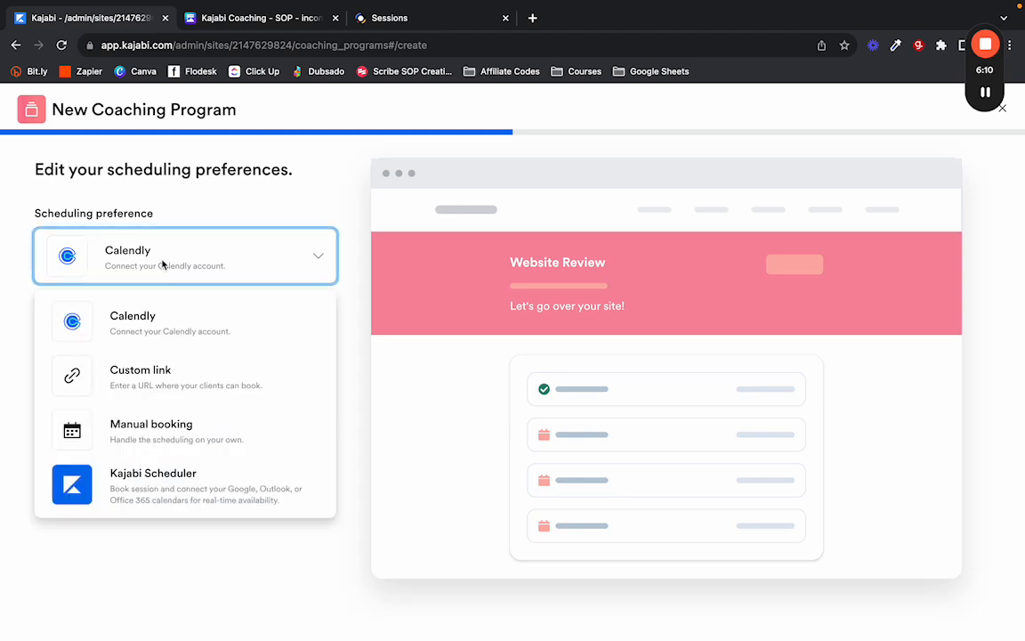
left_click(197, 370)
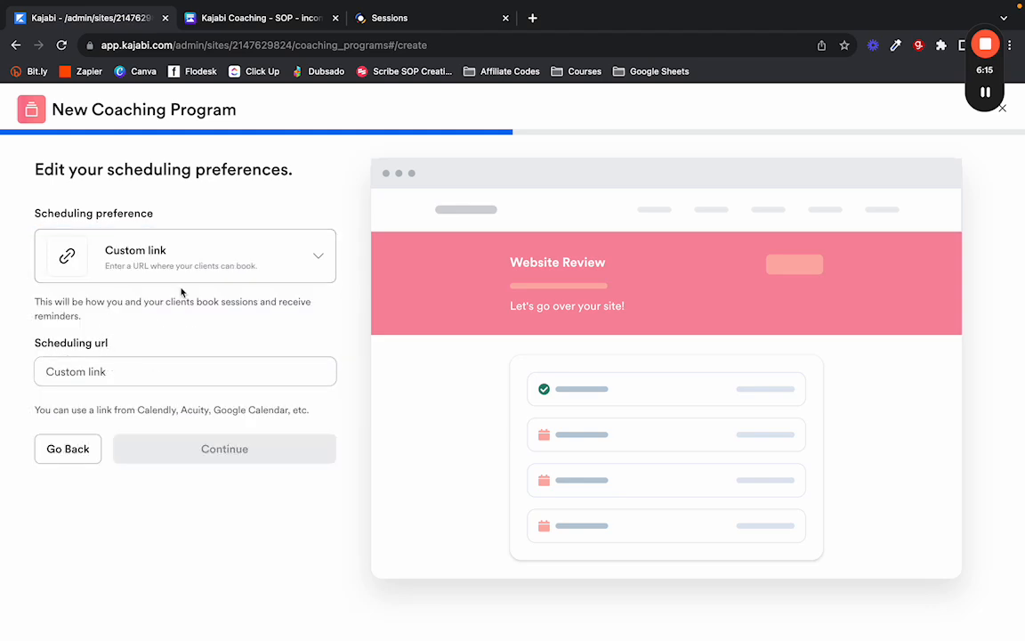
left_click(396, 25)
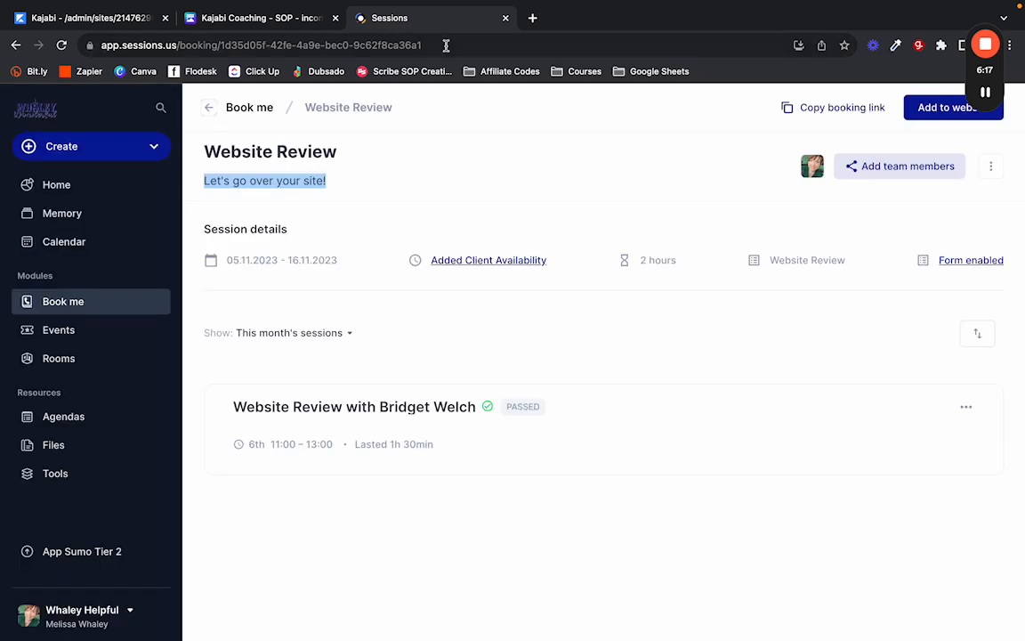
Copy the Website Review booking link from Sessions and paste it into Scheduling url.
left_click(66, 21)
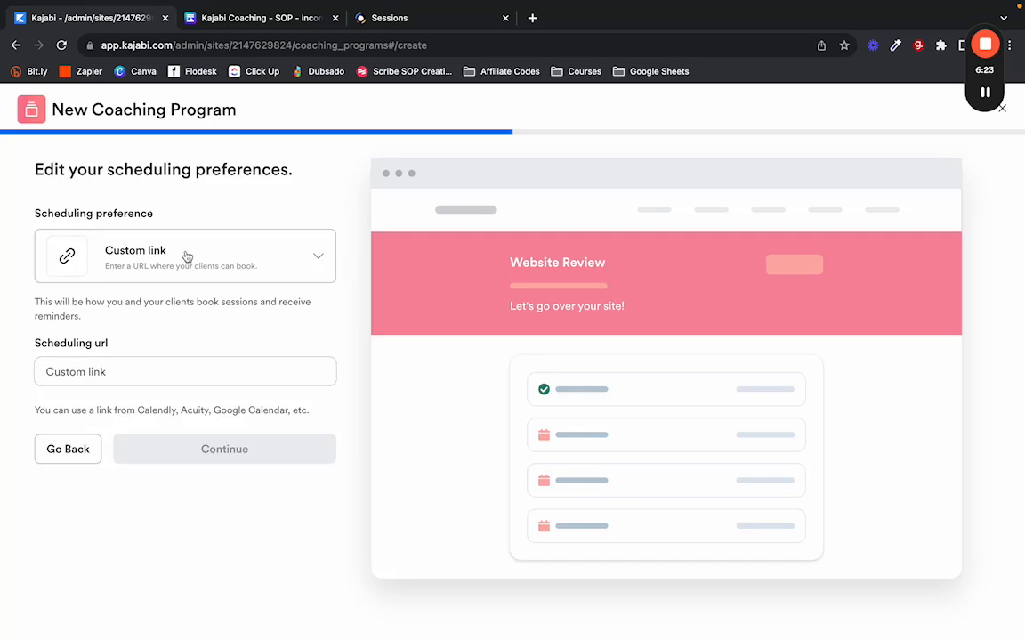
left_click(354, 19)
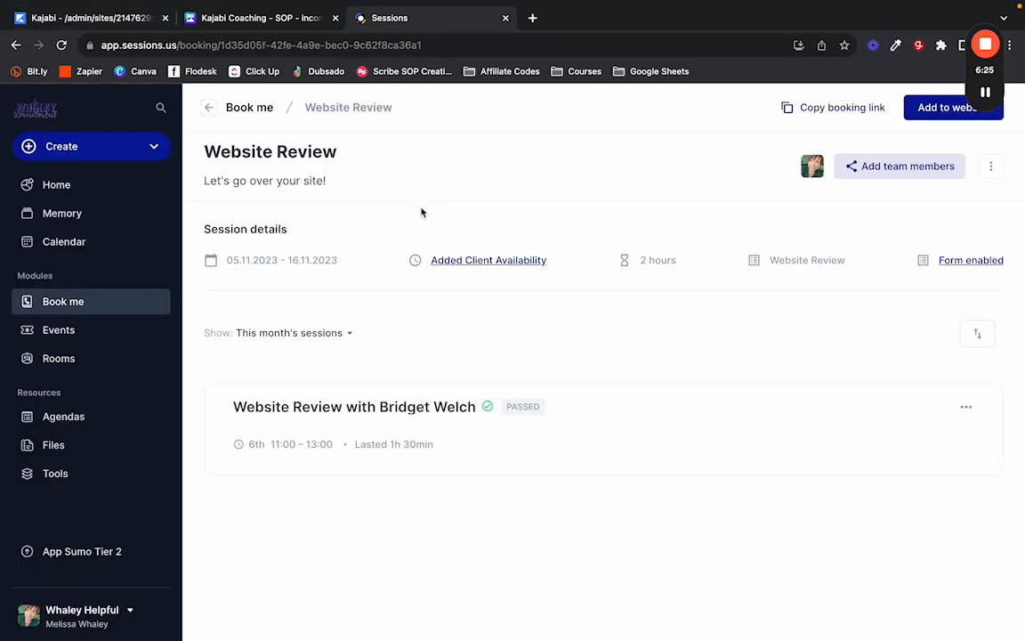
left_click(991, 165)
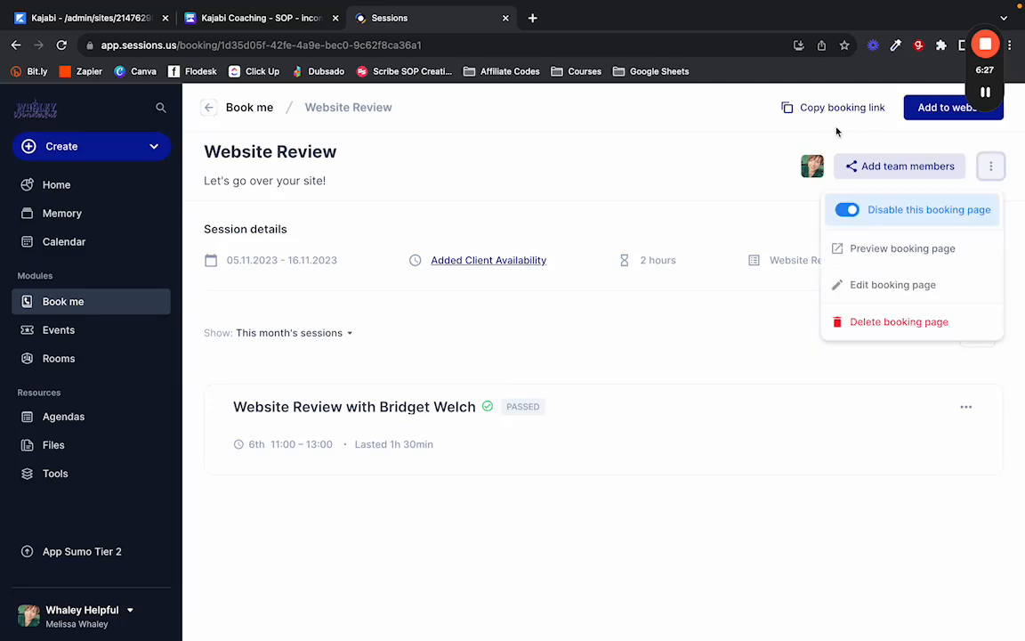
left_click(838, 110)
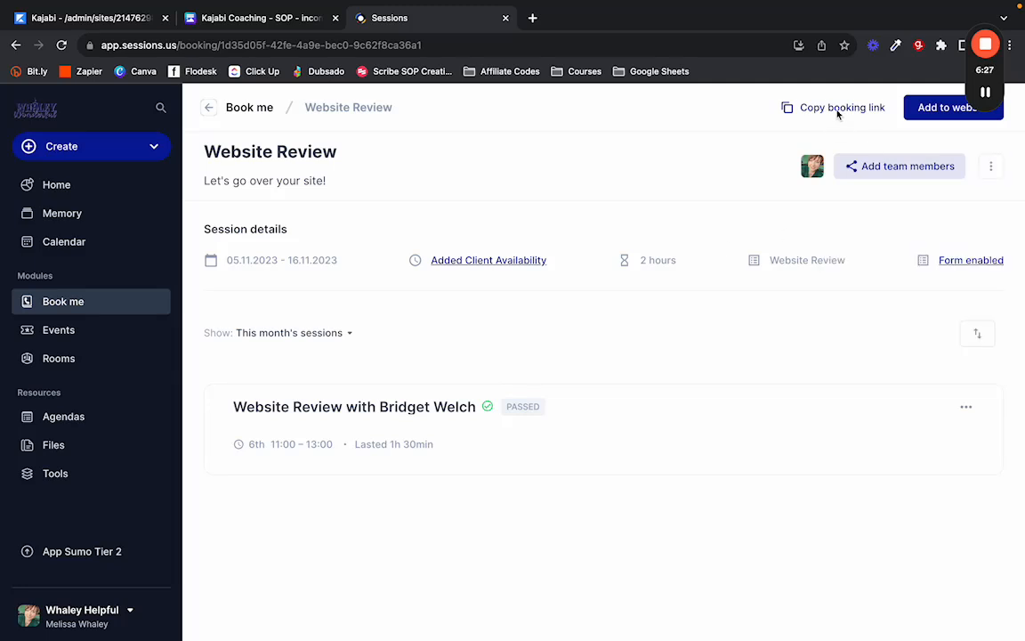
left_click(32, 17)
left_click(119, 365)
key("ctrl+v")
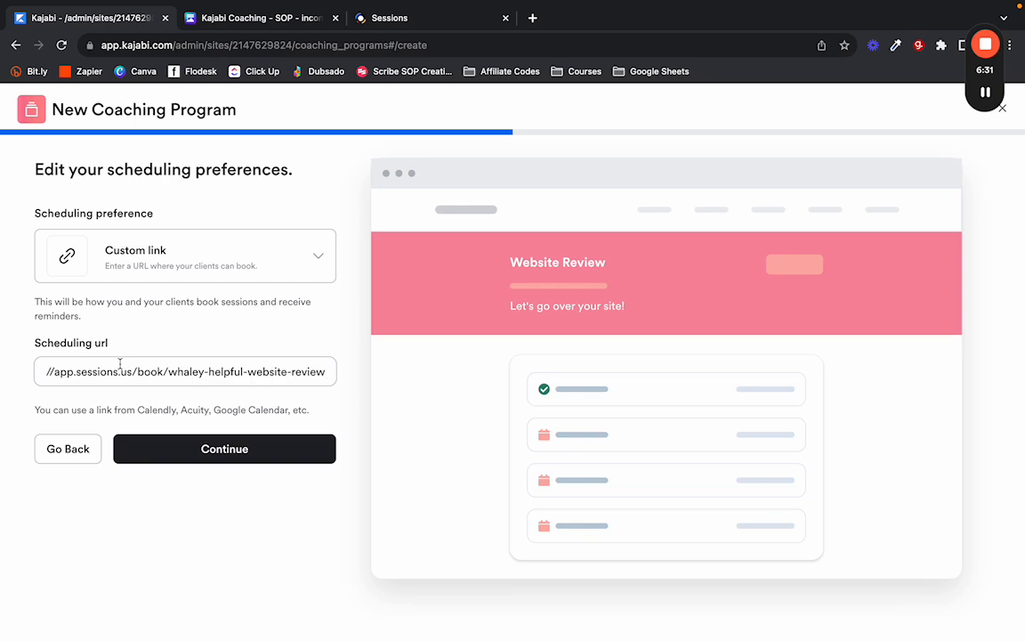
Clear the scheduling URL and switch the scheduling preference to Kajabi Scheduler.
key("ctrl+a")
key("BackSpace")
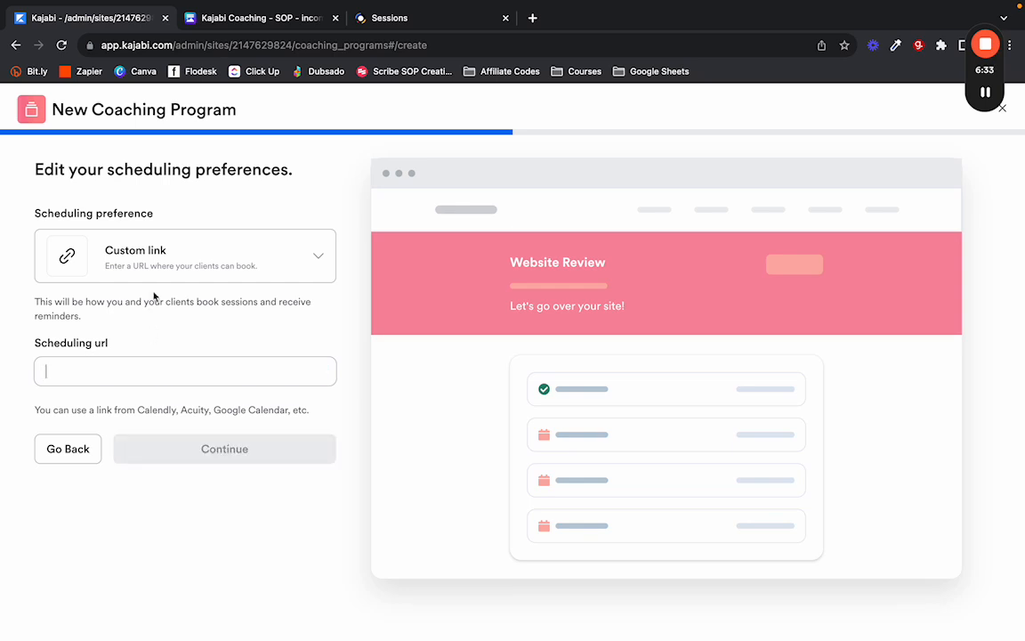
left_click(160, 273)
left_click(176, 430)
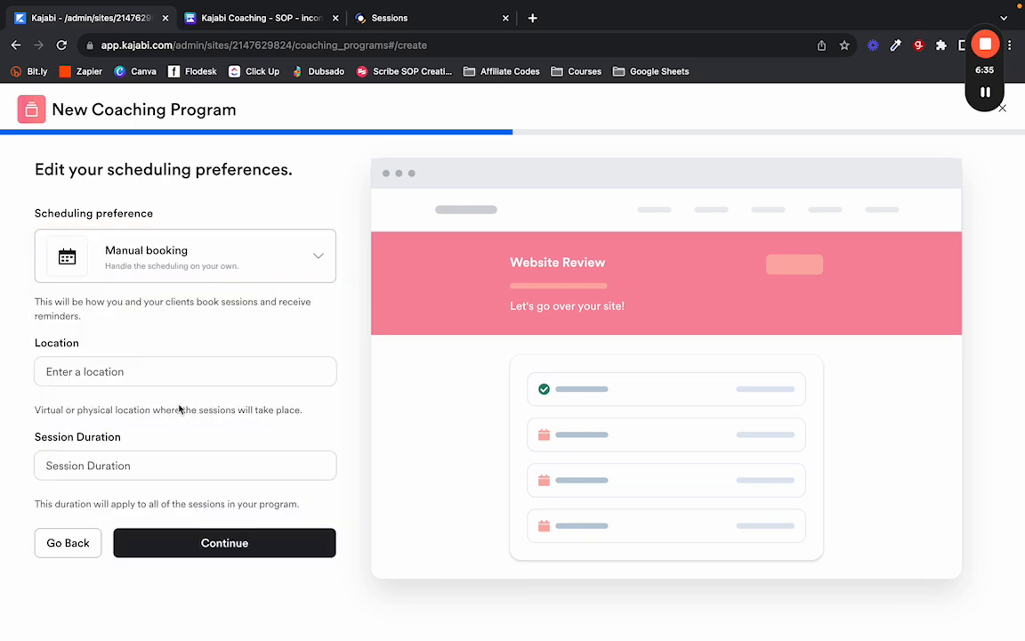
left_click(85, 371)
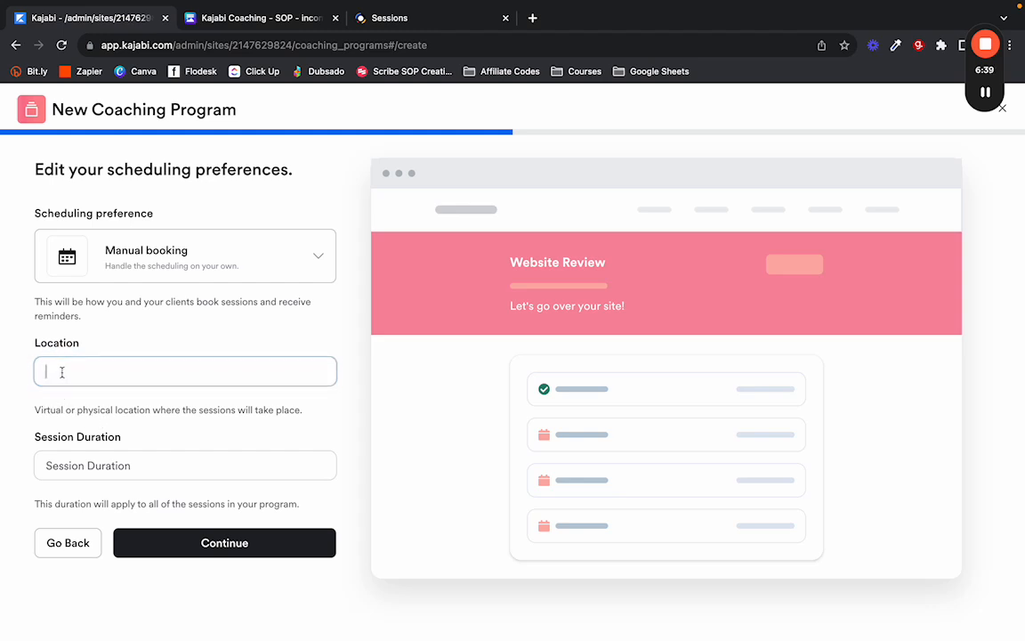
left_click_drag(144, 430, 62, 423)
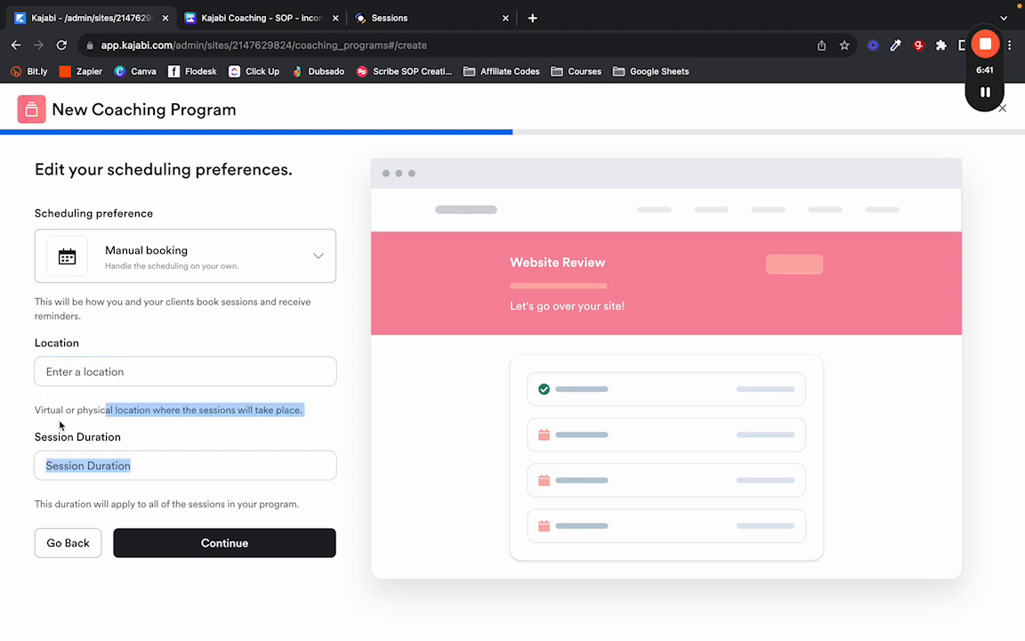
left_click(98, 418)
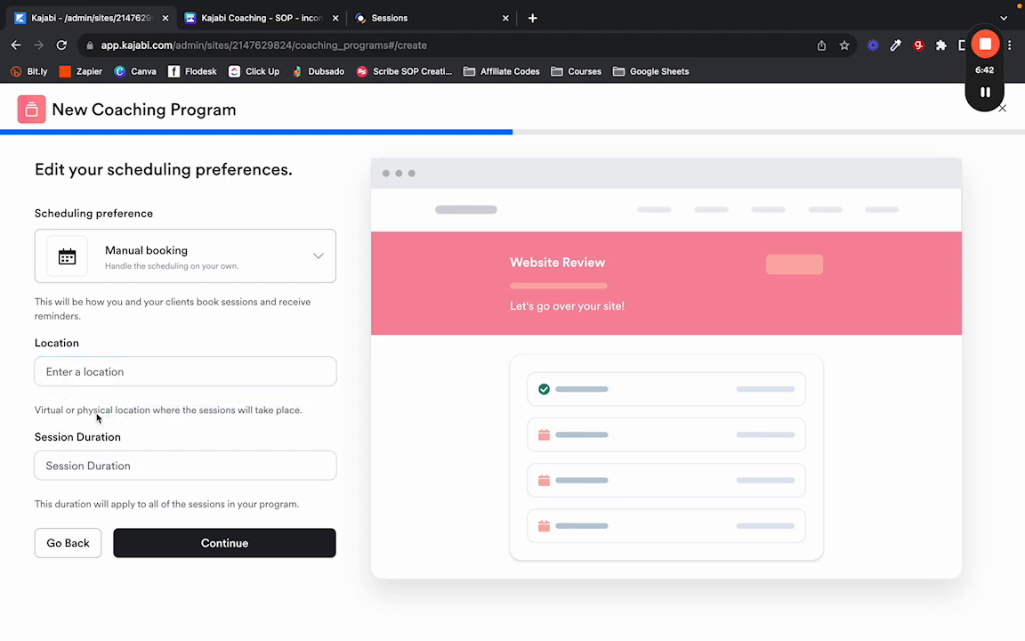
left_click(128, 475)
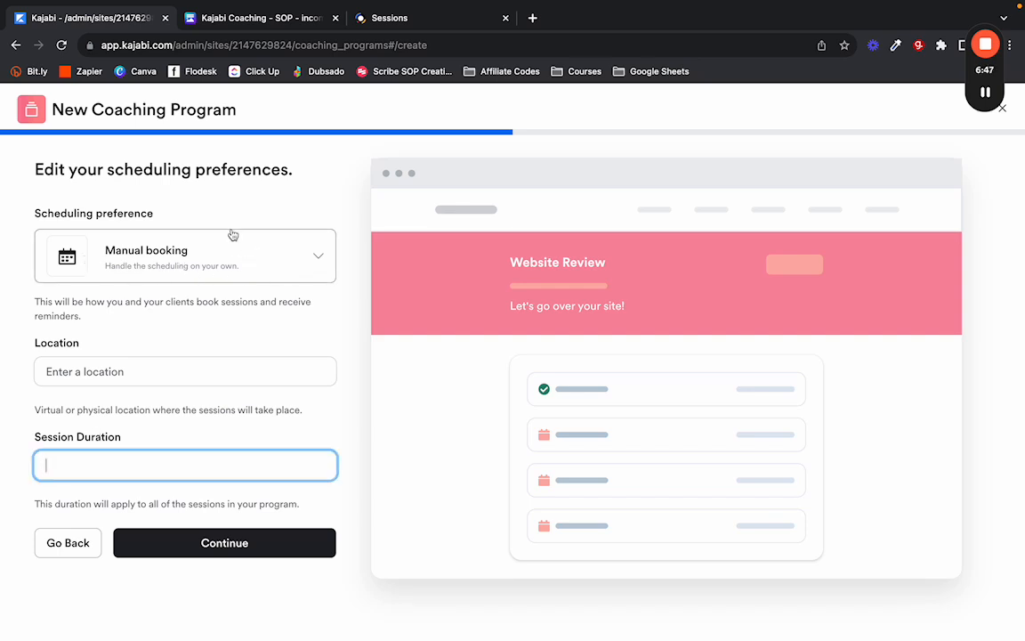
left_click(238, 269)
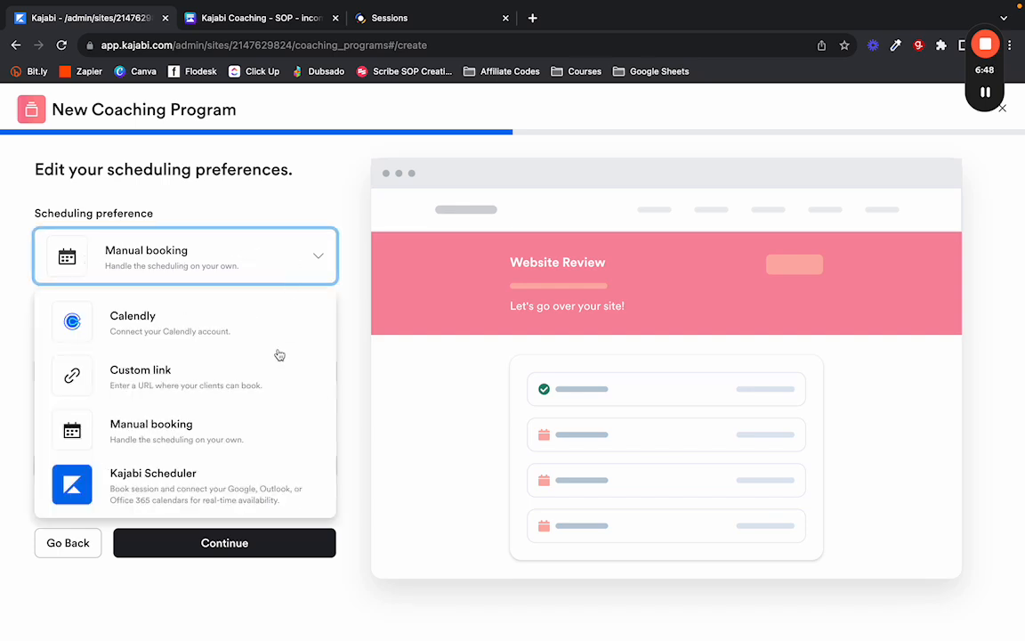
left_click(205, 486)
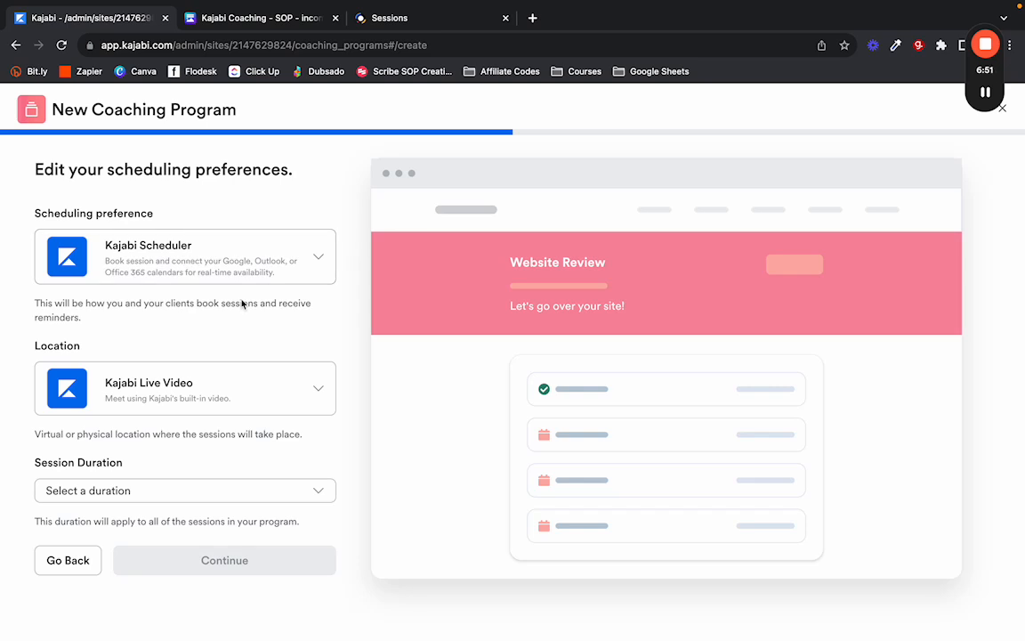
left_click(255, 386)
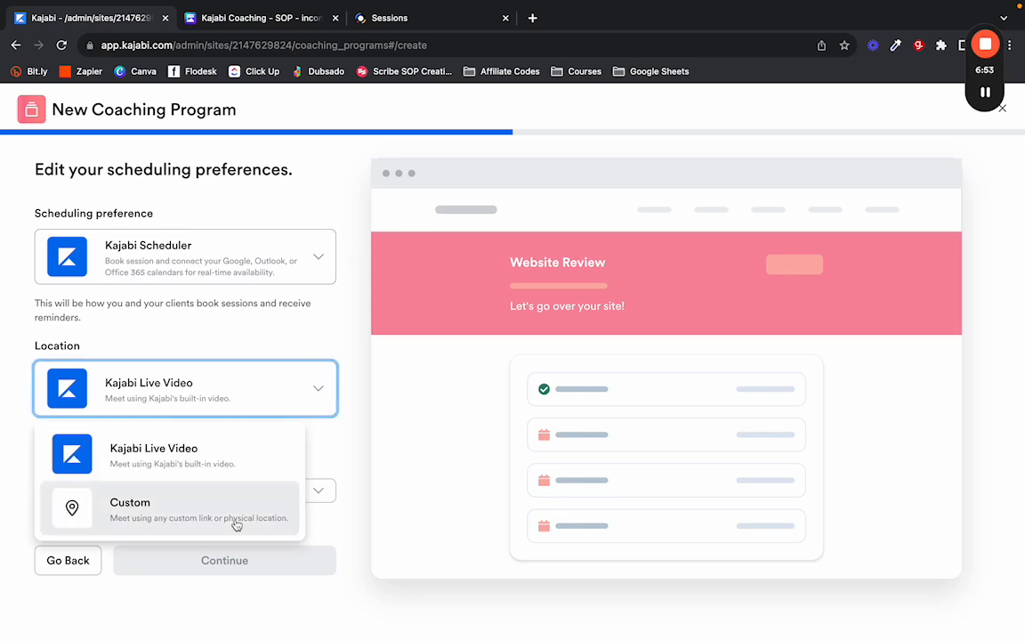
left_click(236, 523)
left_click(103, 448)
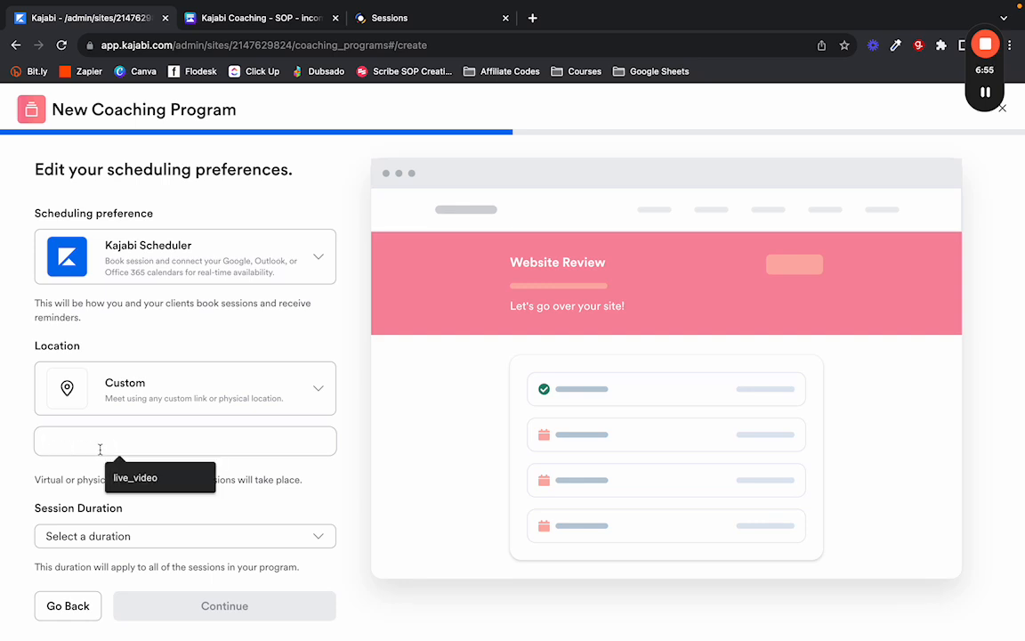
left_click(75, 467)
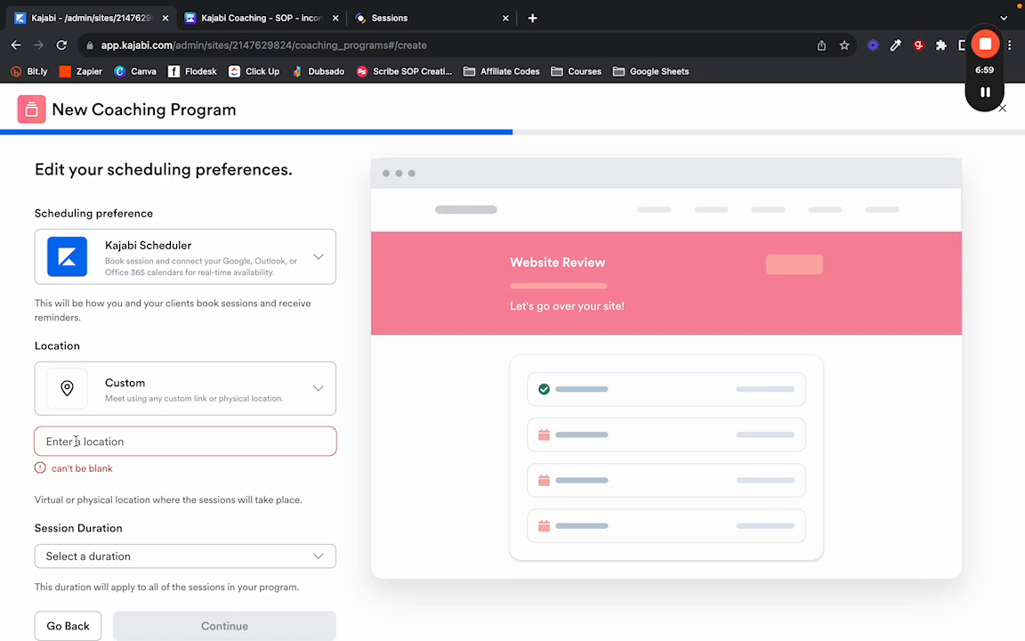
Set location to Kajabi Live Video and session duration to 90 minutes, then continue.
left_click(418, 17)
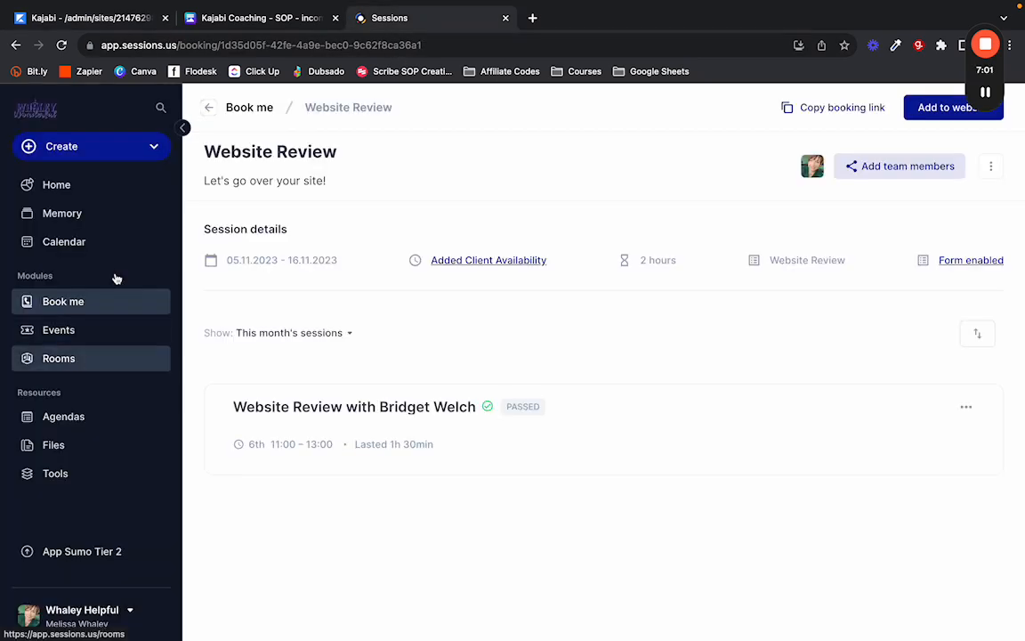
left_click(86, 20)
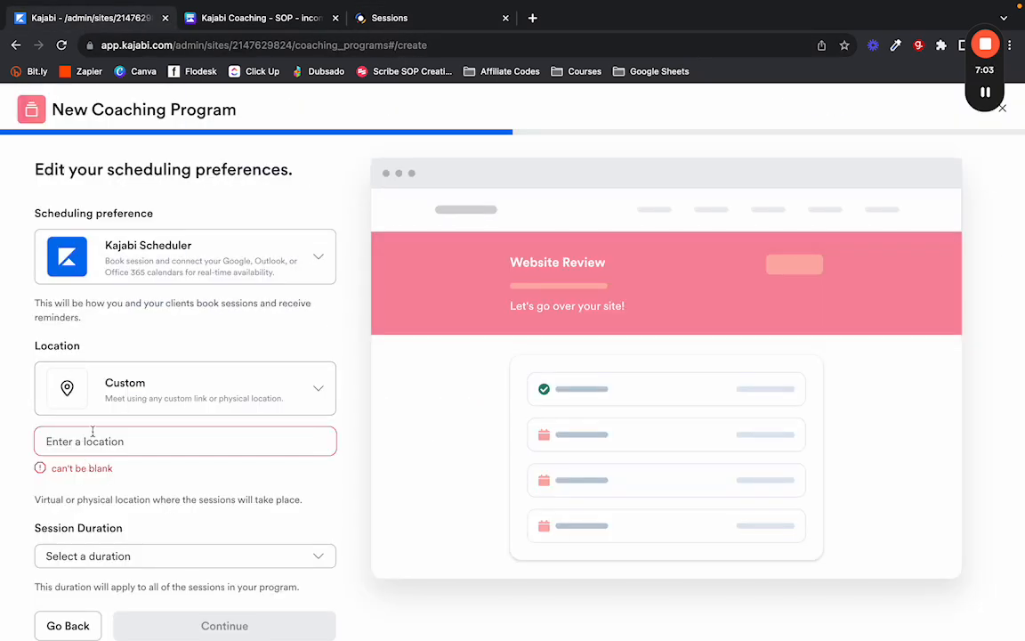
scroll(92, 430, "down", 1)
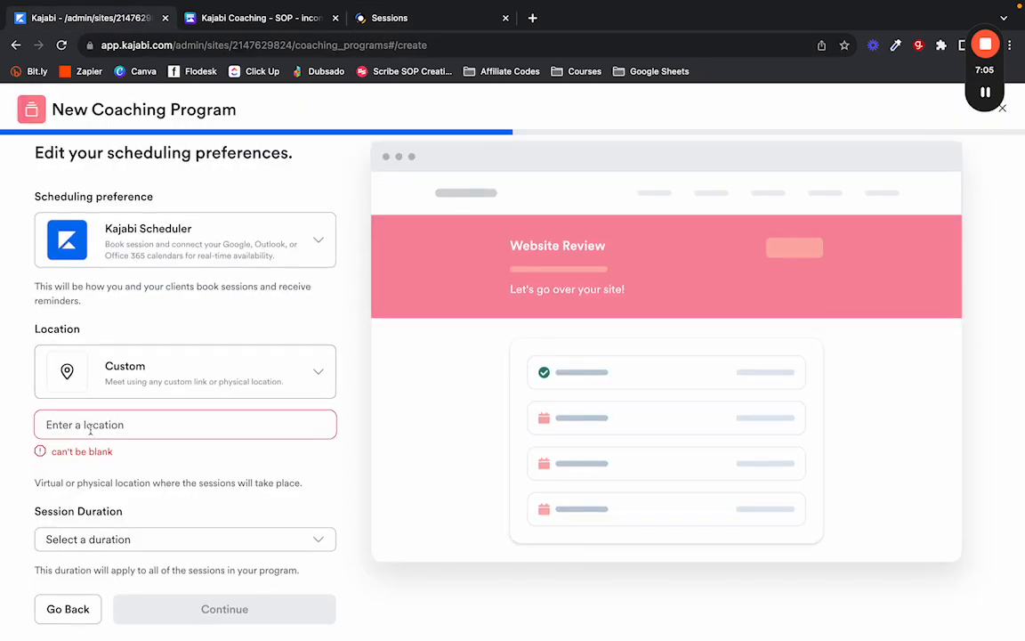
left_click(161, 369)
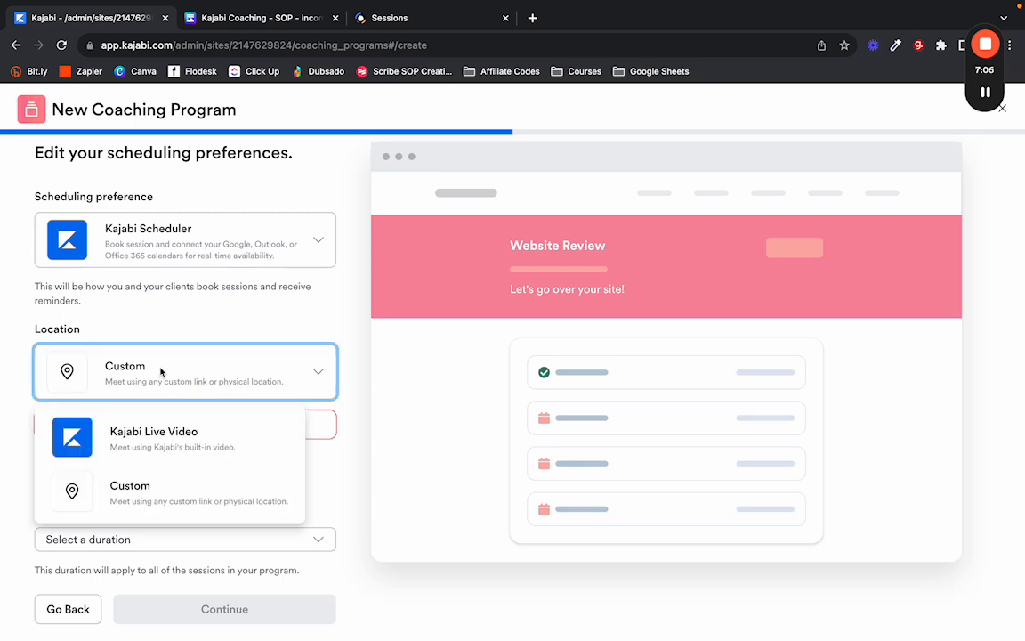
left_click(127, 444)
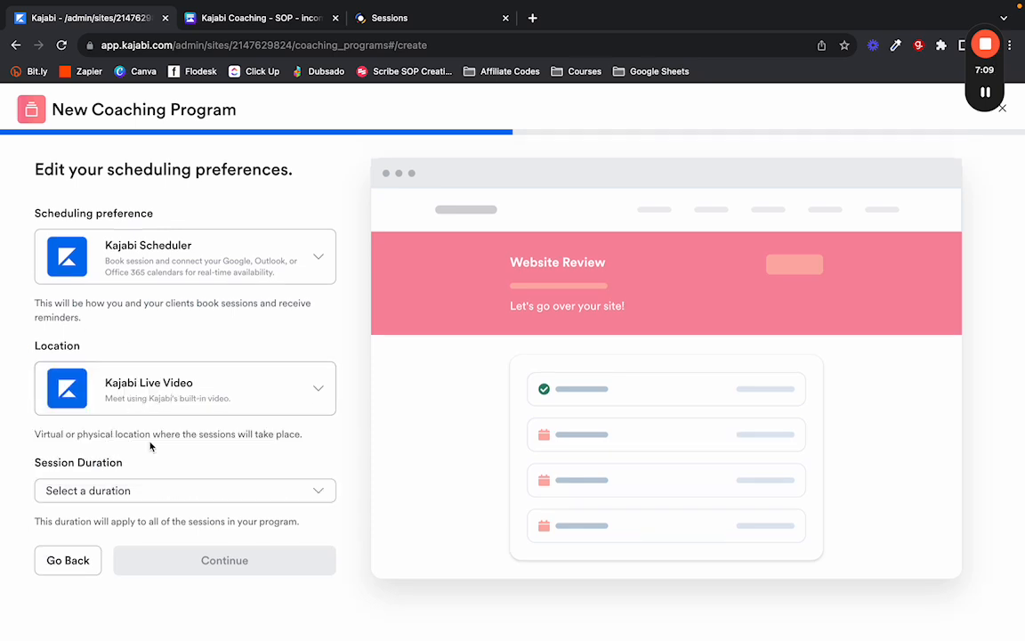
left_click(318, 491)
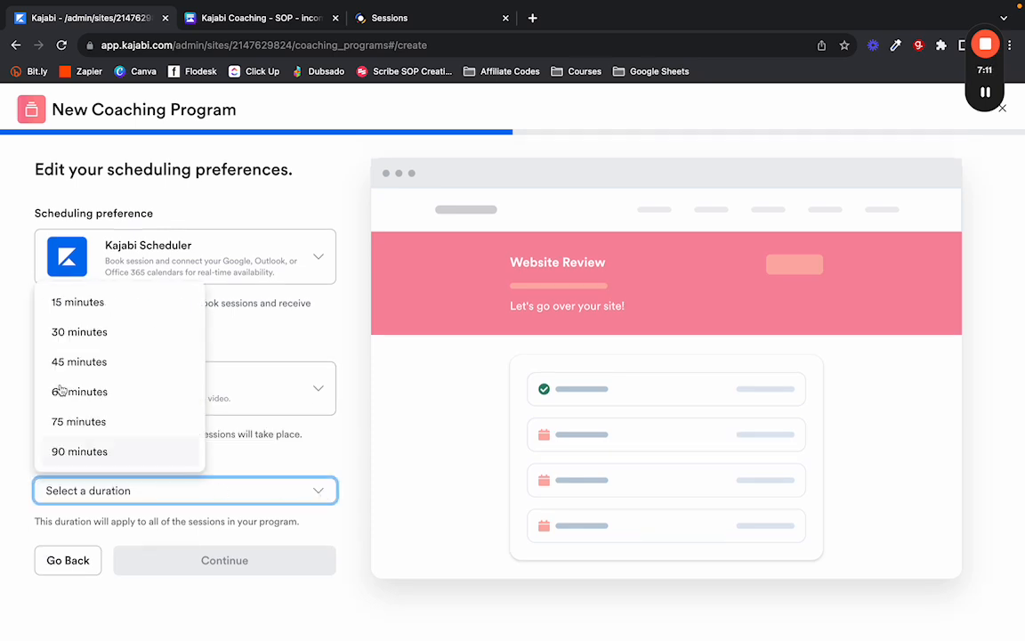
left_click(84, 460)
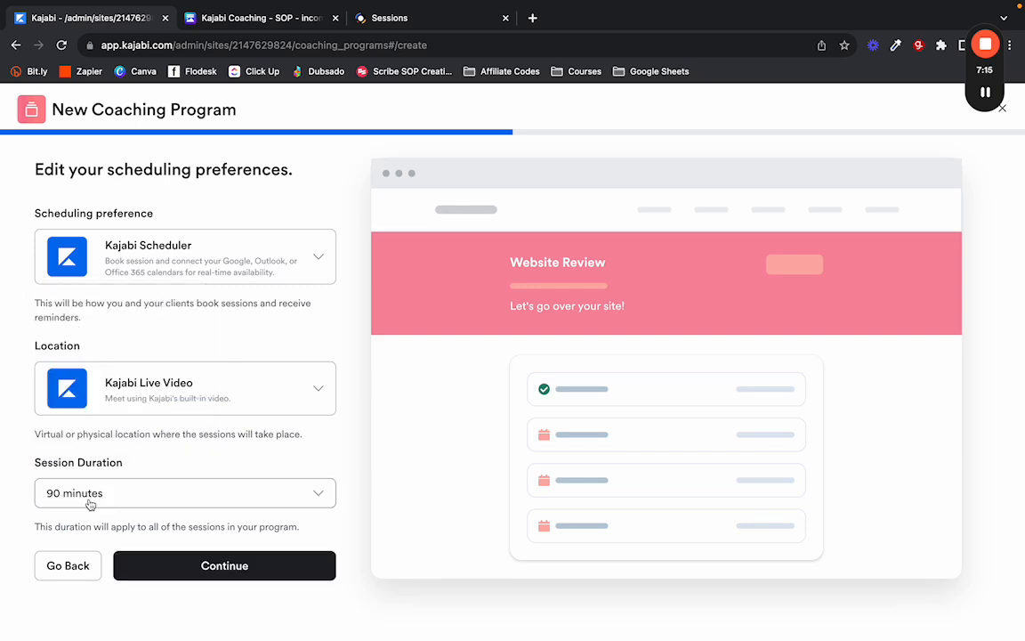
left_click(233, 564)
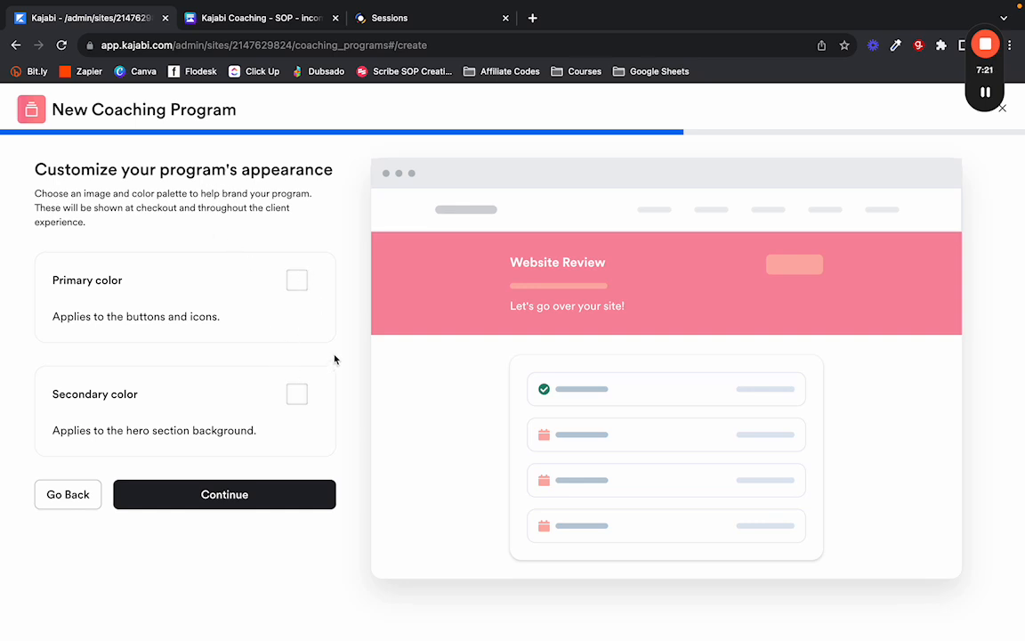
Set primary colour hex 106552 and secondary colour hex D2E9FC, then continue to pricing.
left_click(295, 283)
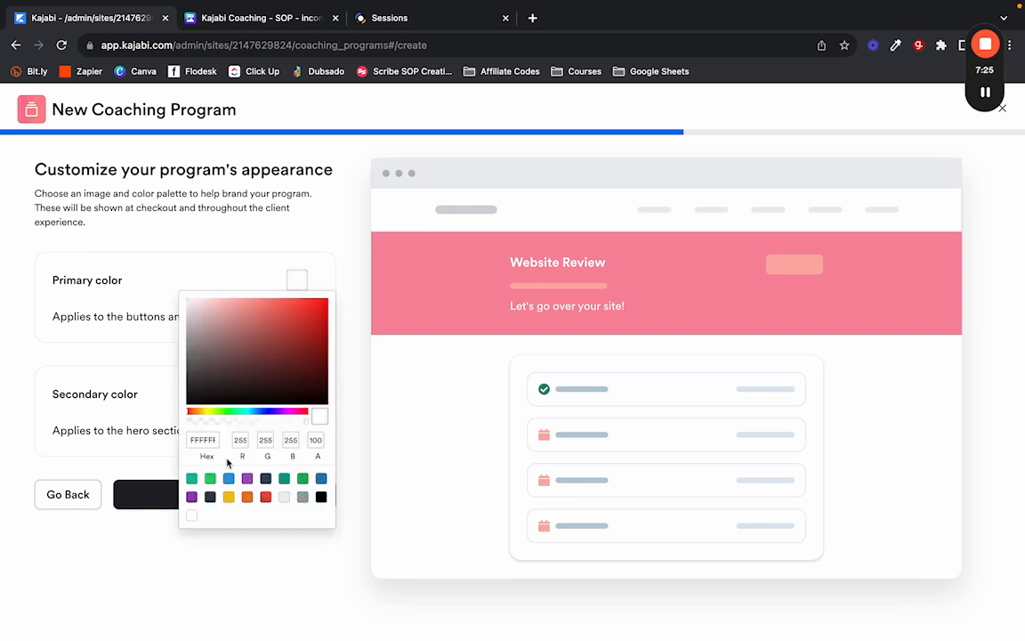
left_click(202, 440)
type("106552")
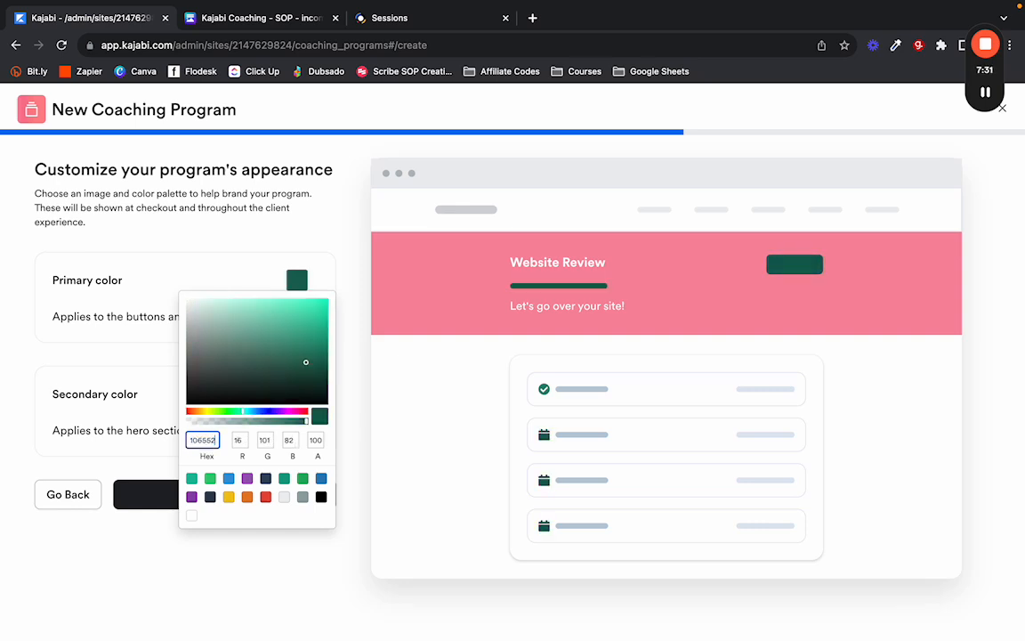
left_click(308, 273)
left_click(295, 404)
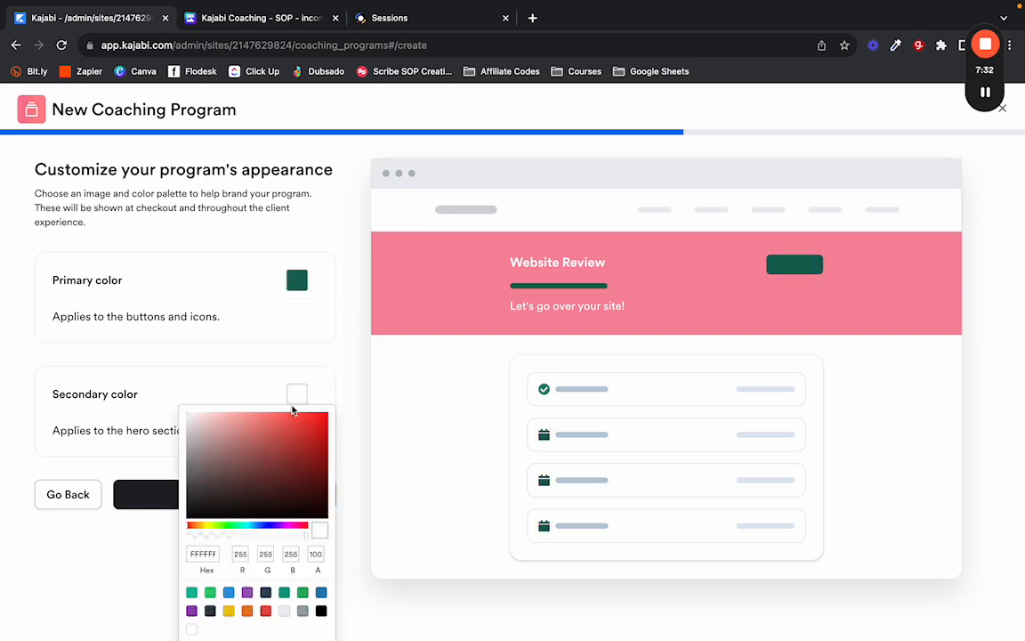
left_click(208, 553)
type("d")
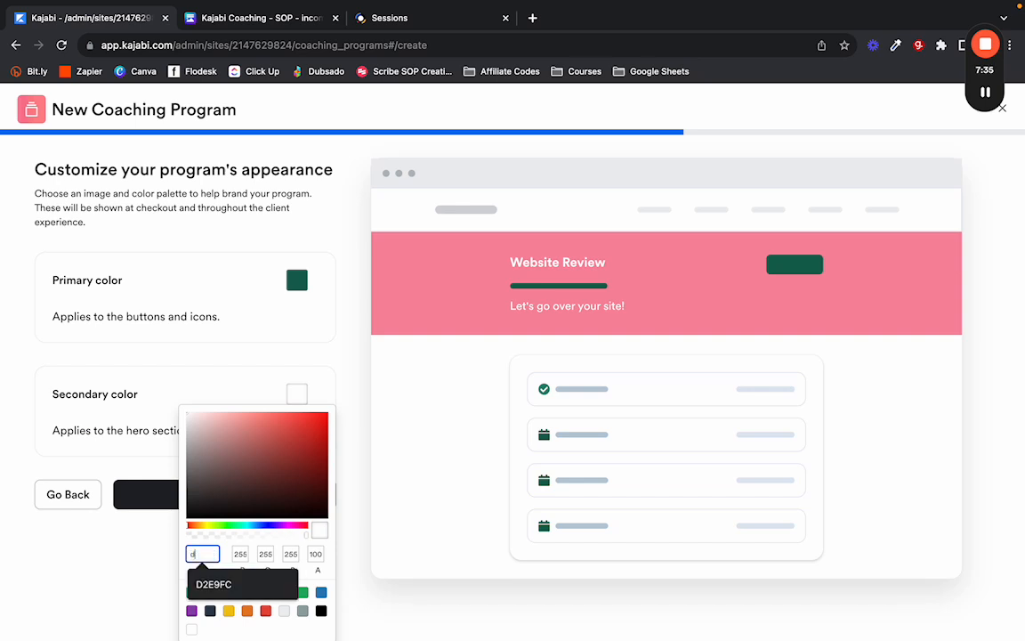
type("2e9fc")
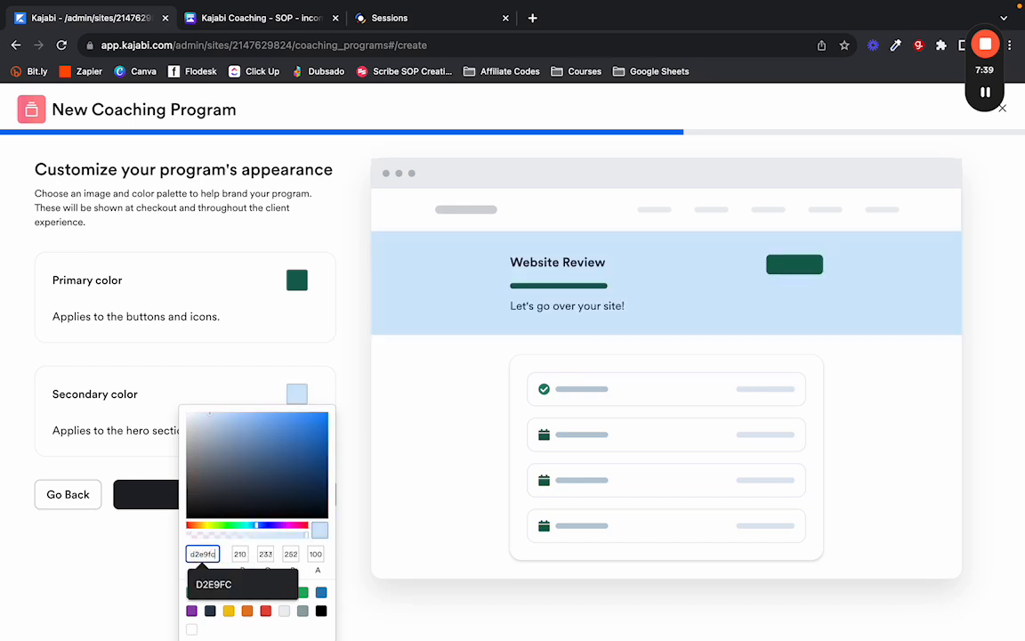
left_click(330, 402)
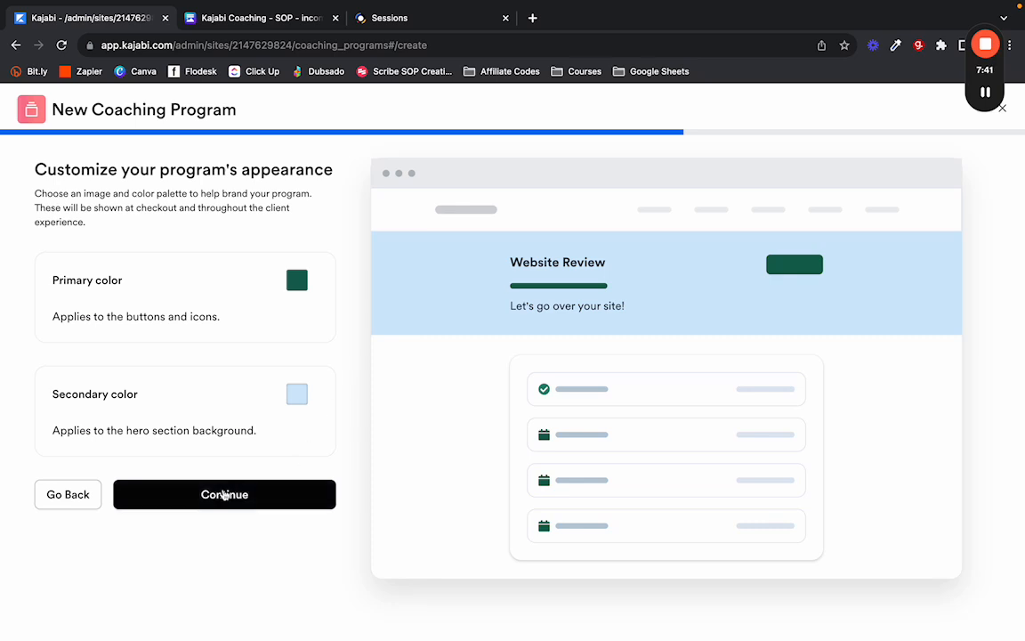
left_click(224, 492)
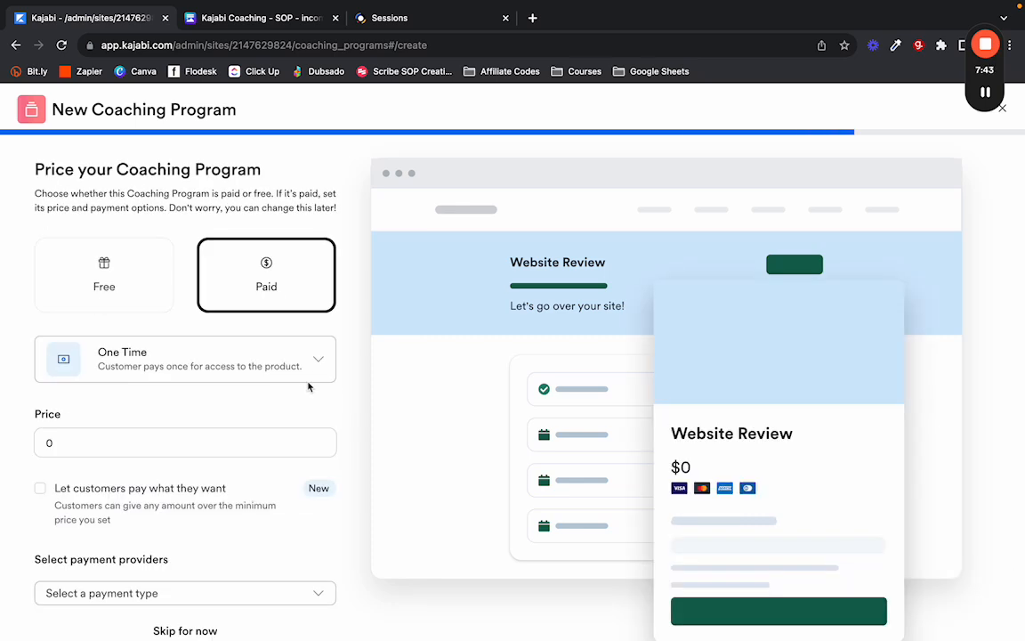
Switch the program from Free to Paid and choose Multi-pay as the payment type.
left_click(118, 264)
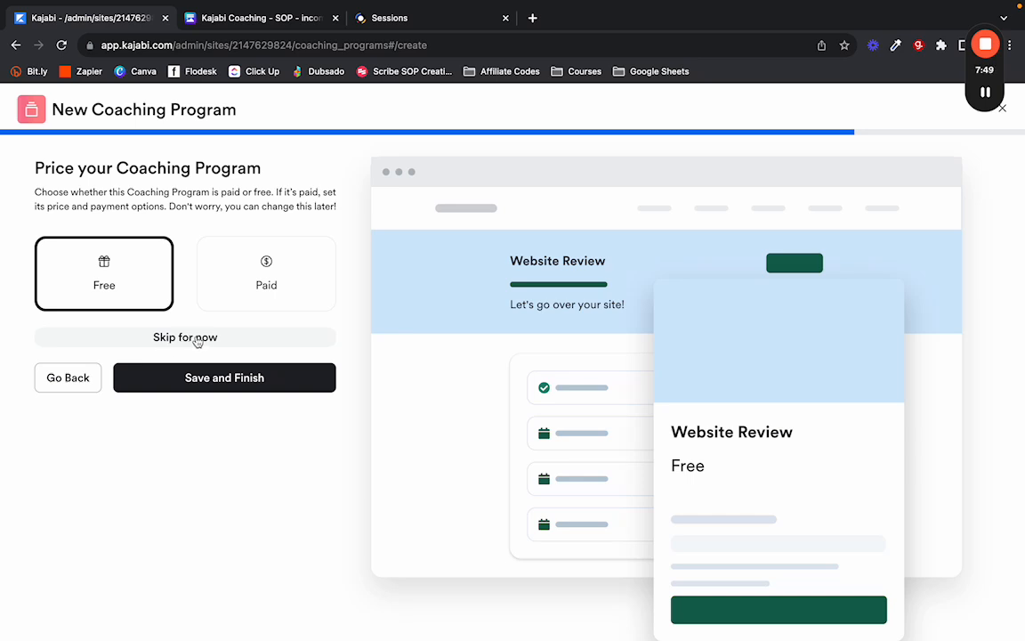
left_click(265, 281)
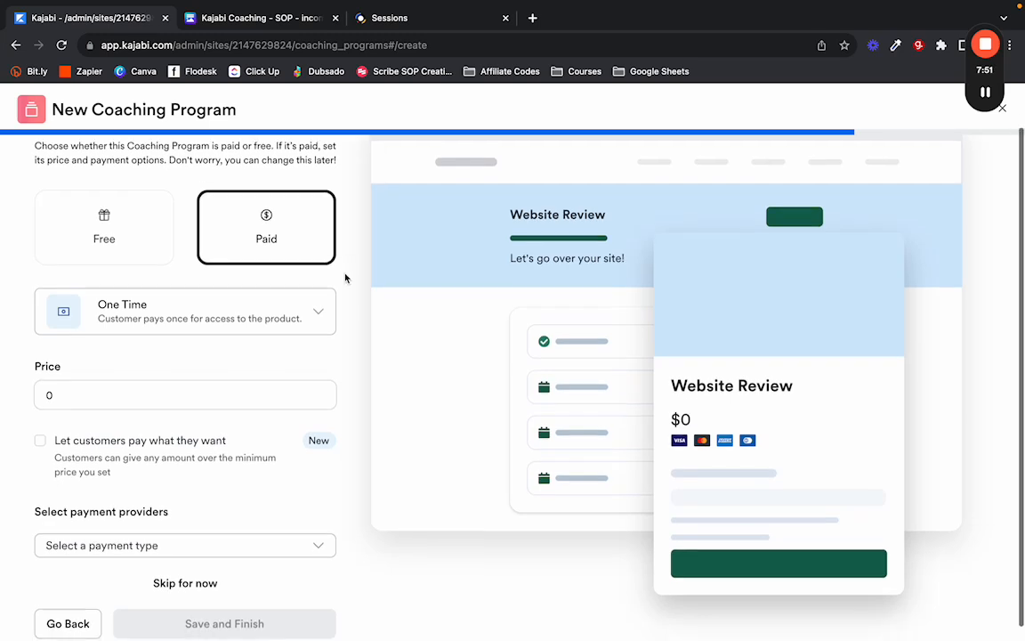
left_click(316, 315)
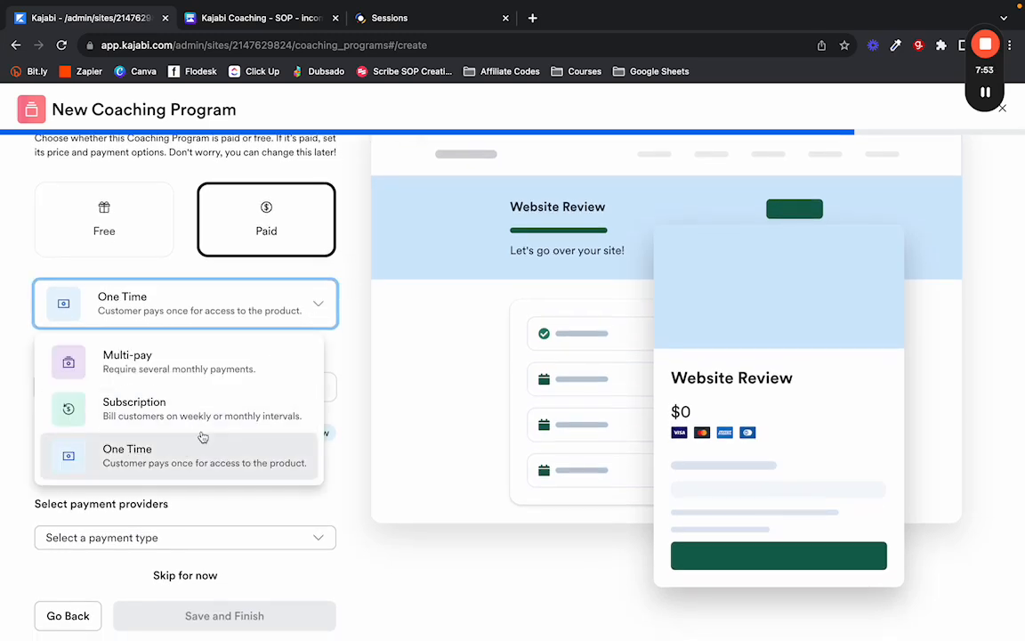
left_click(325, 297)
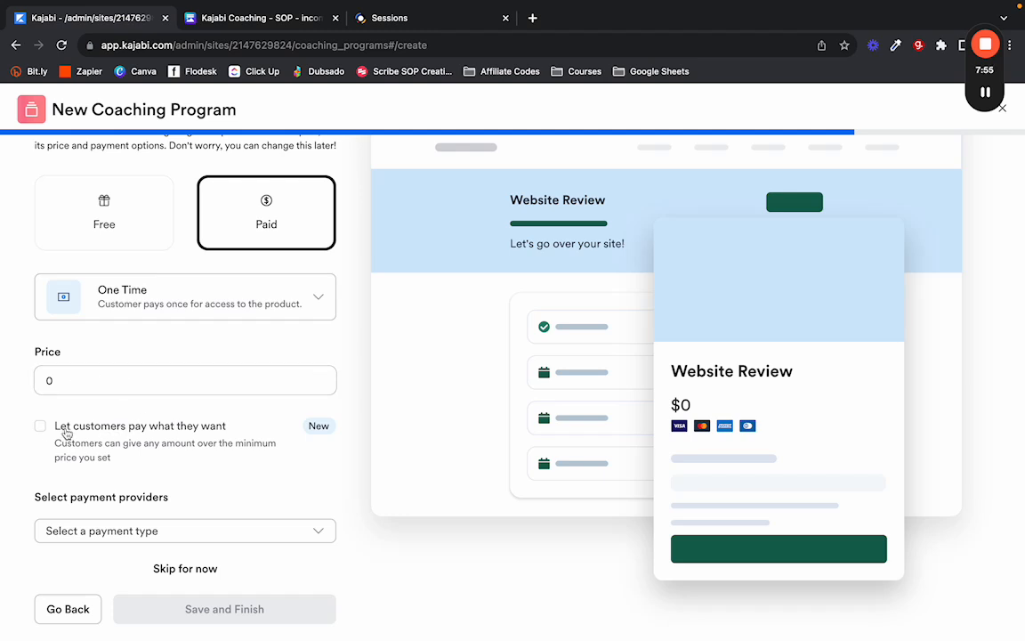
left_click(267, 534)
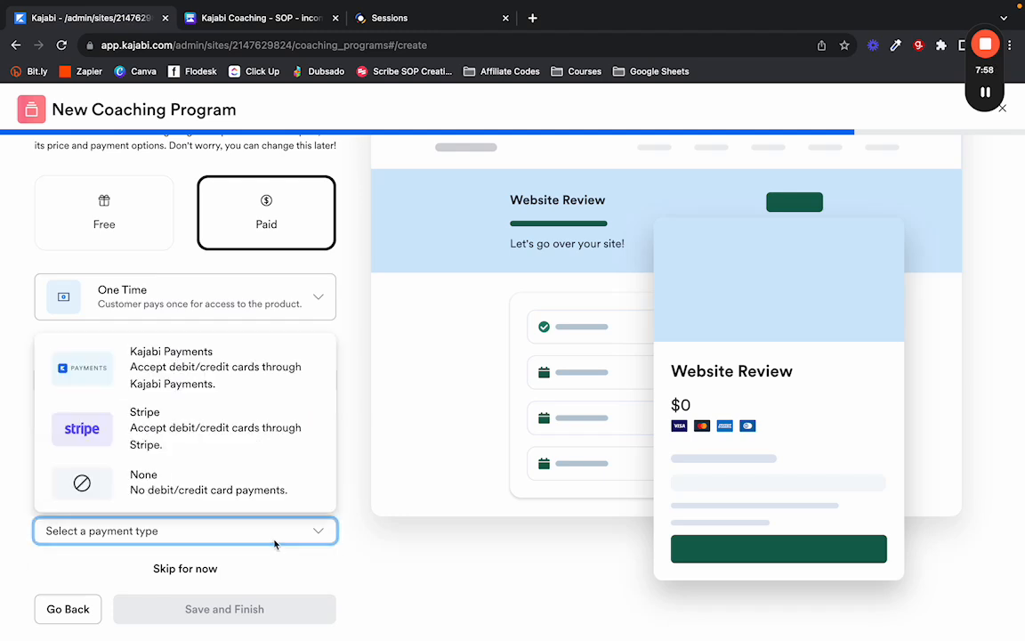
left_click(204, 526)
left_click(187, 307)
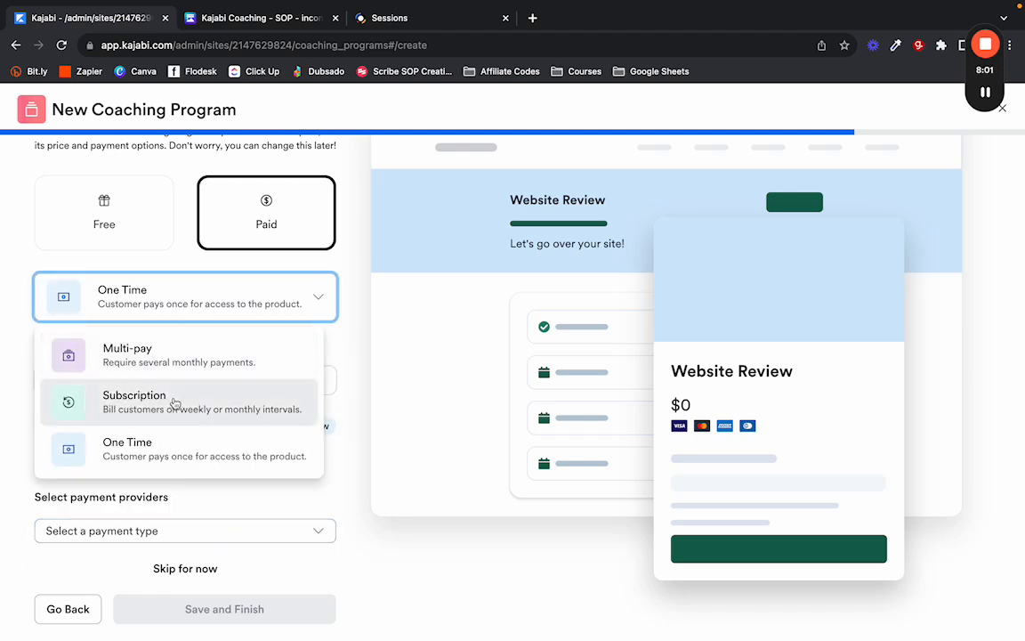
left_click(167, 367)
scroll(164, 354, "down", 1)
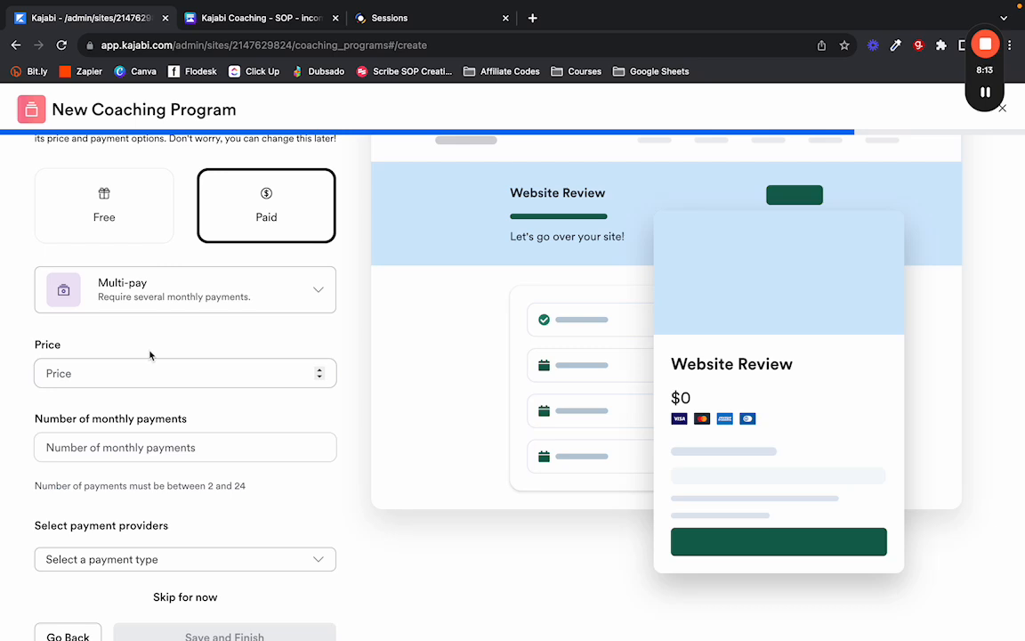
scroll(150, 356, "down", 1)
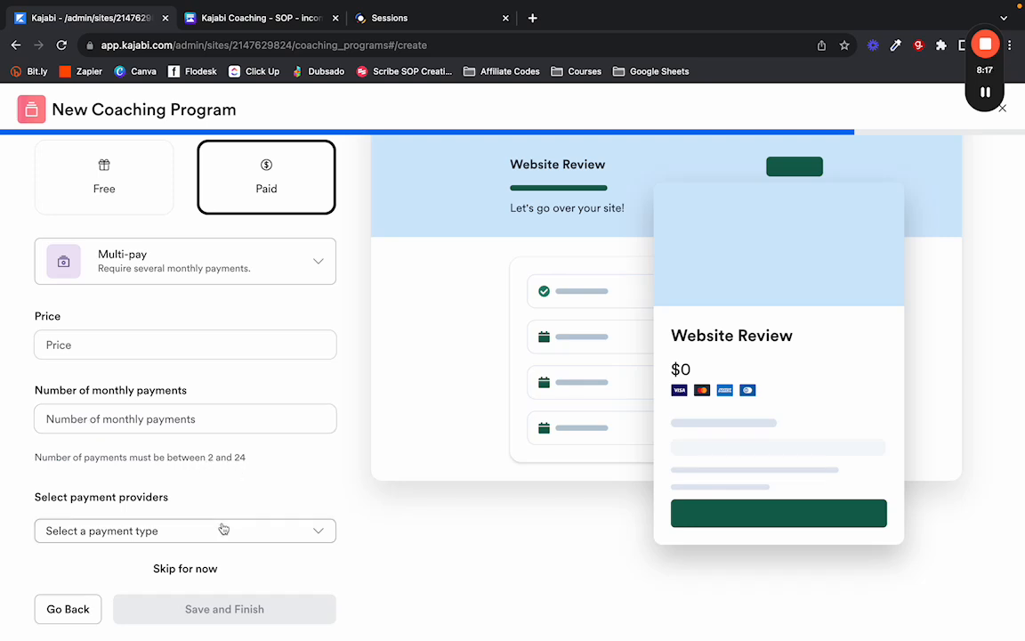
Change the payment type to Subscription.
left_click(203, 278)
left_click(198, 373)
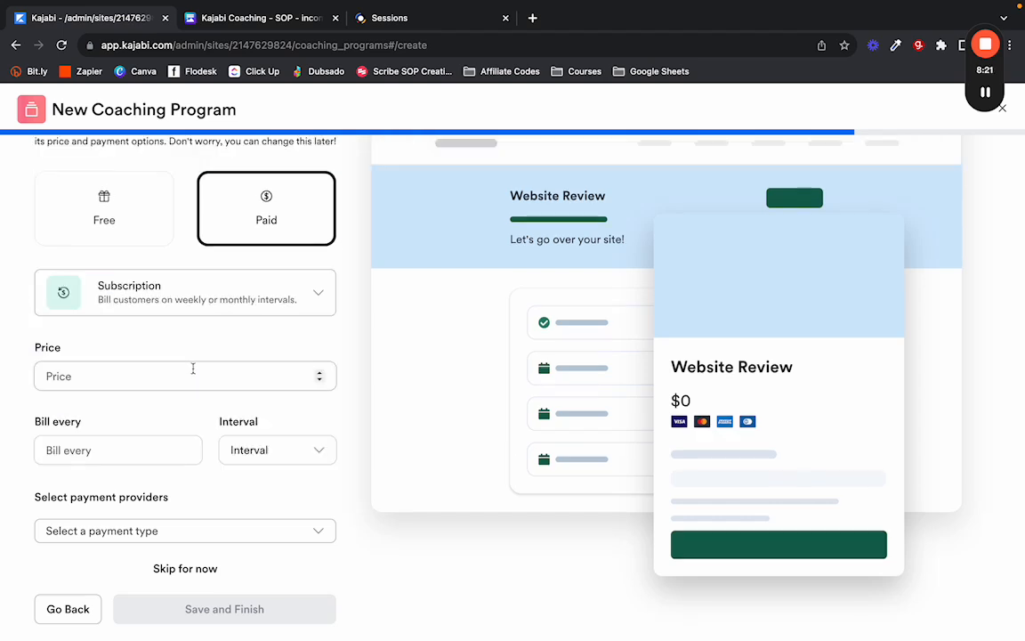
left_click(148, 363)
left_click(110, 428)
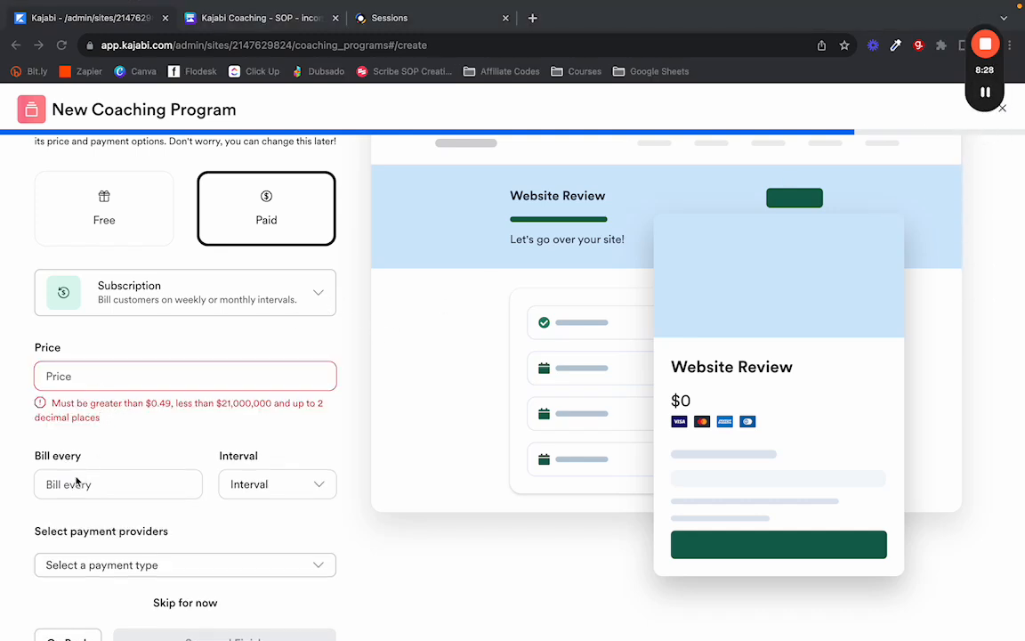
Set billing to every 1 week and enter a price of 100.
left_click(109, 485)
left_click(250, 485)
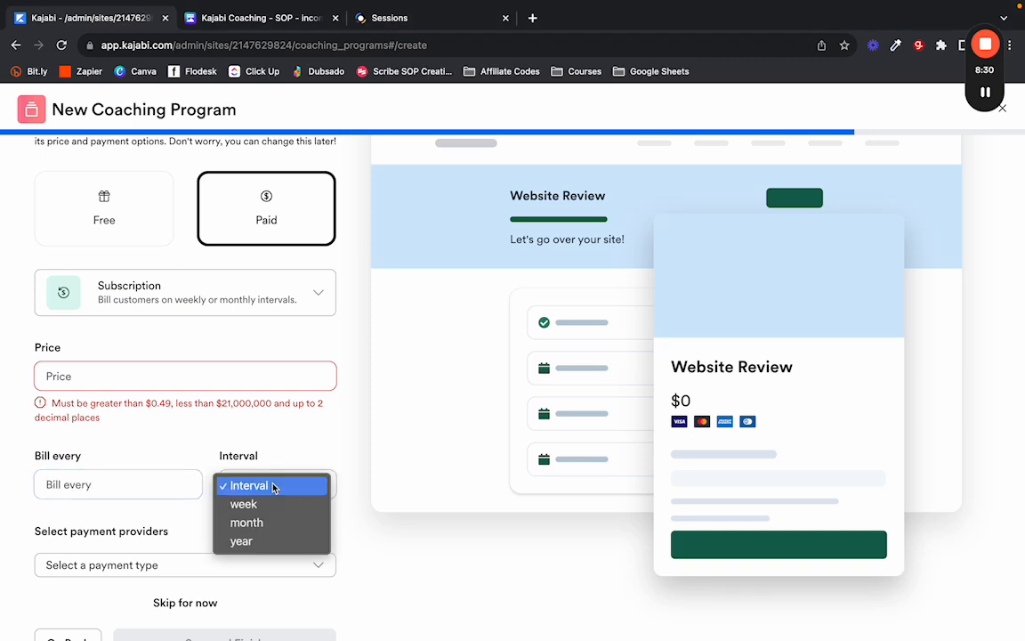
left_click(125, 478)
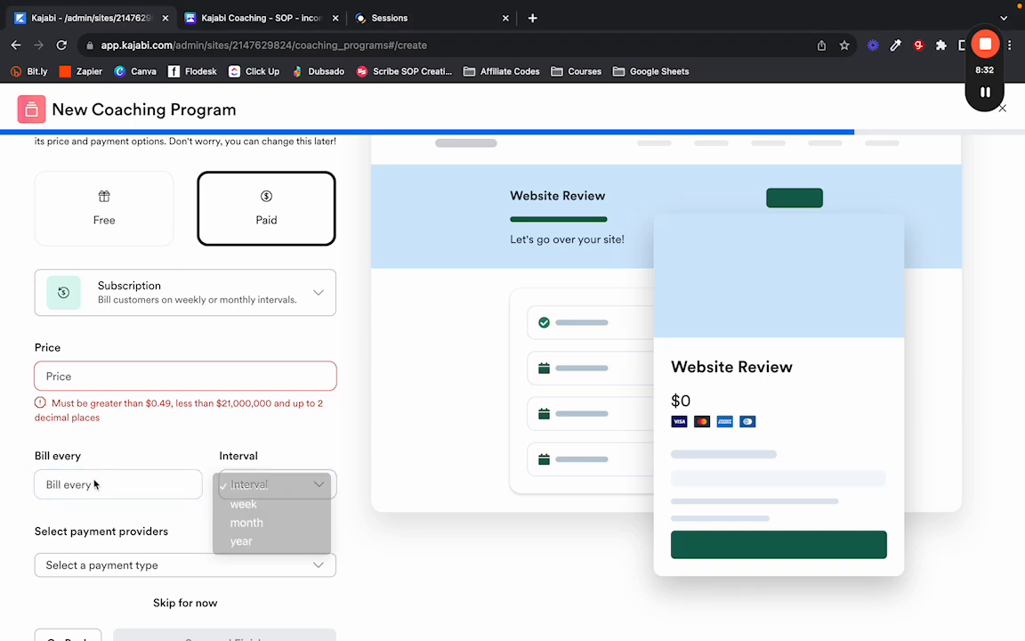
left_click(139, 472)
type("1")
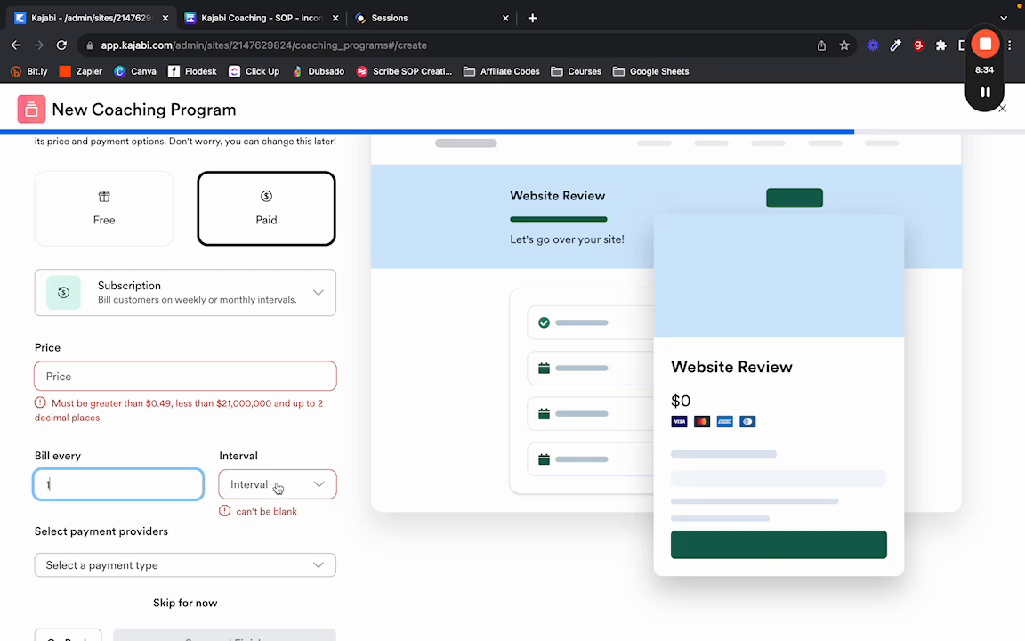
left_click(277, 485)
left_click(125, 417)
left_click(120, 374)
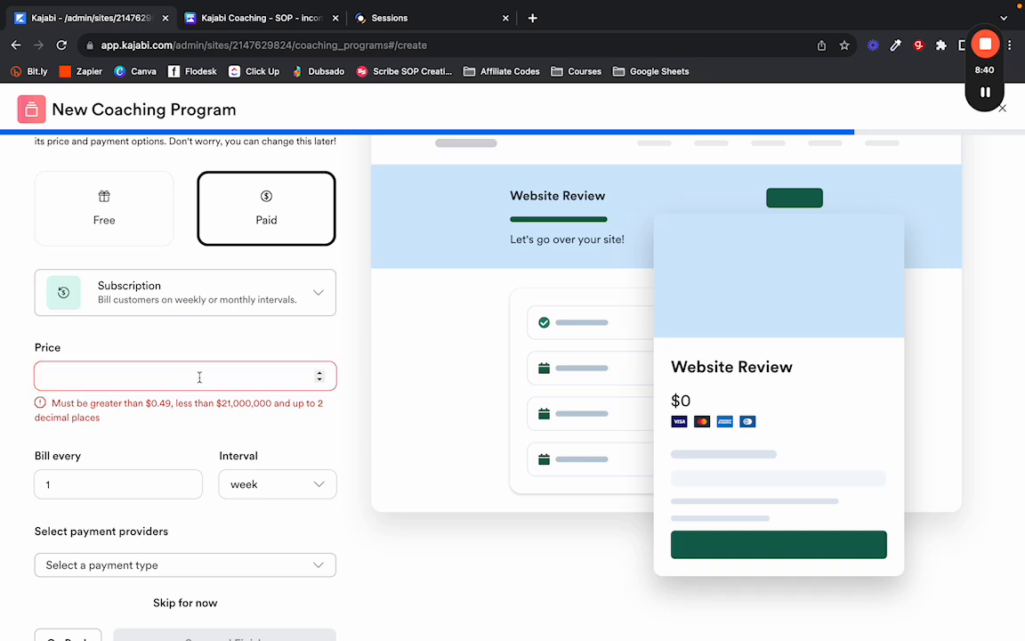
type("100")
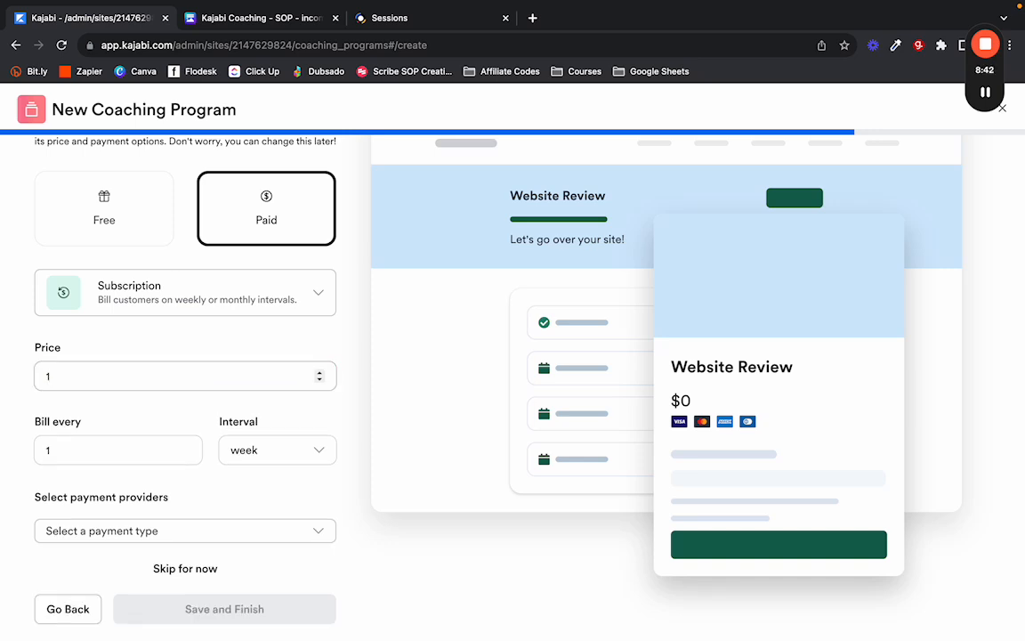
left_click(224, 538)
Switch billing to One Time and replace the price with 250.
left_click(245, 294)
left_click(245, 294)
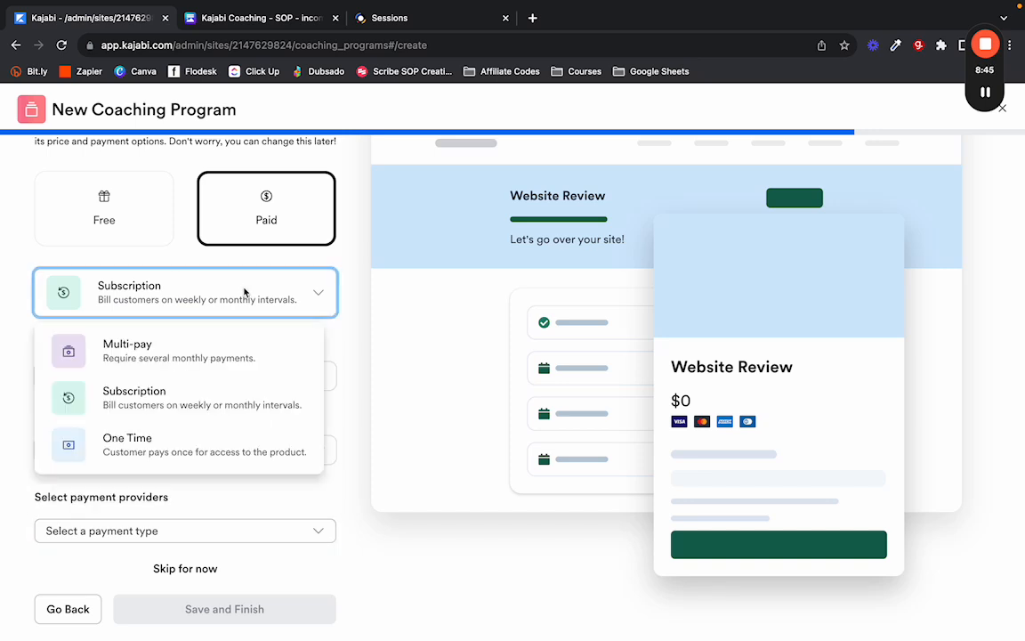
left_click(177, 440)
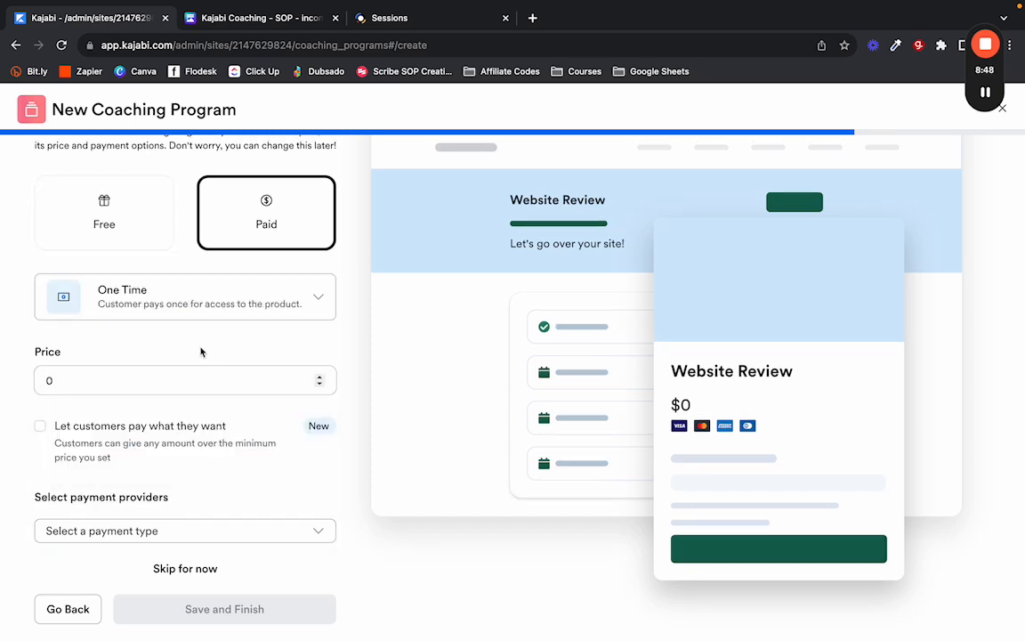
left_click_drag(115, 382, 37, 384)
type("25")
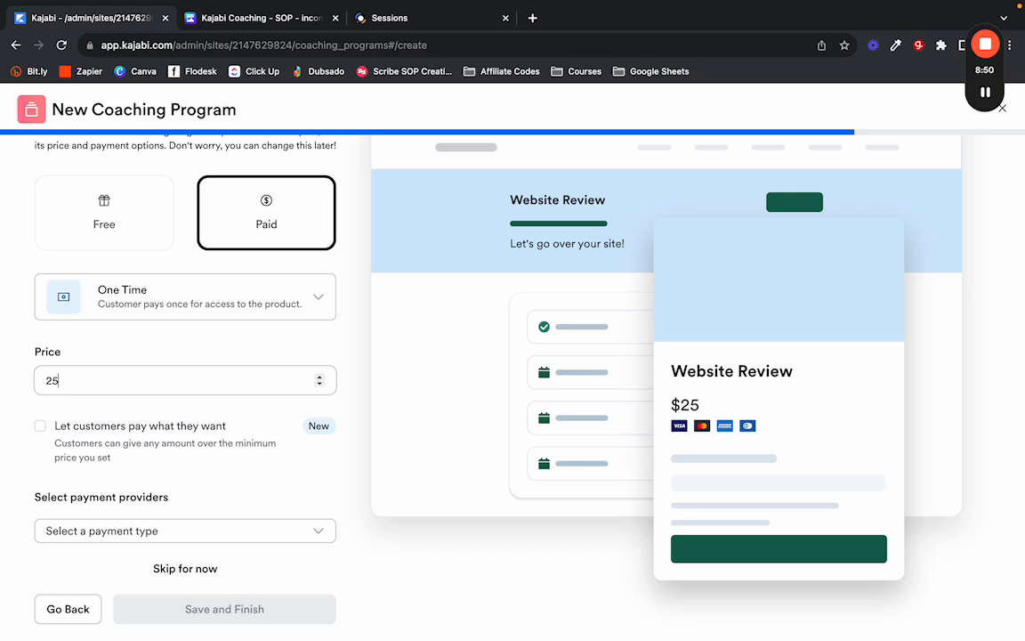
Choose Kajabi Payments as the payment provider.
left_click(224, 526)
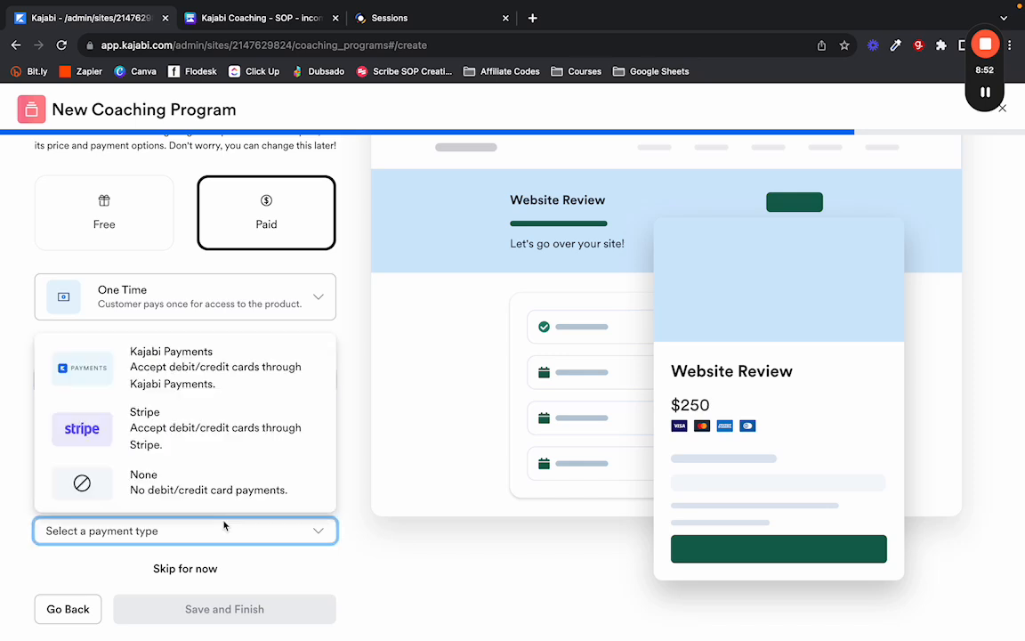
left_click(187, 474)
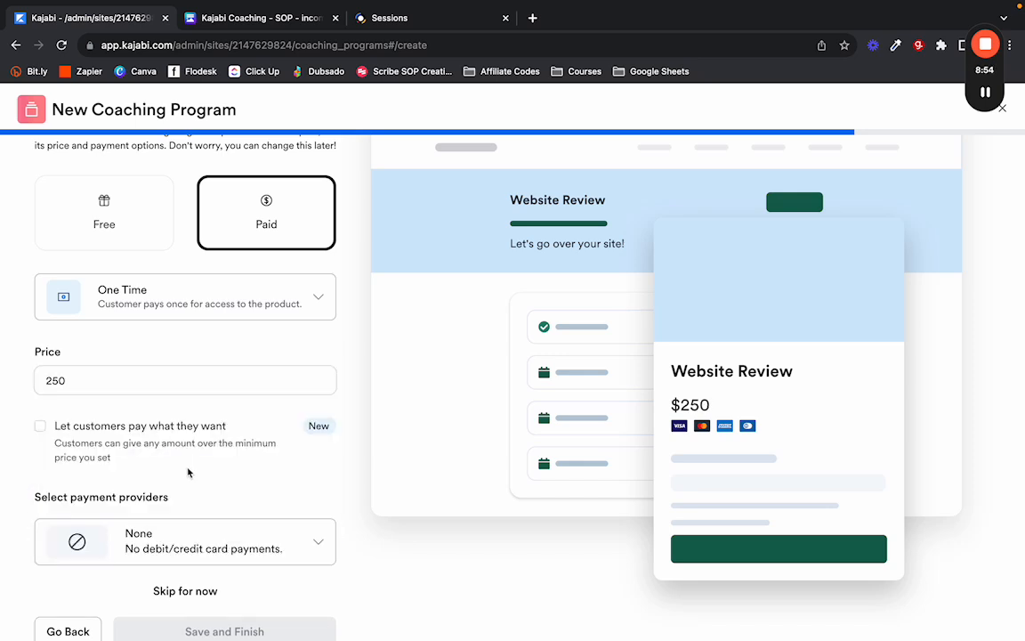
scroll(188, 473, "down", 1)
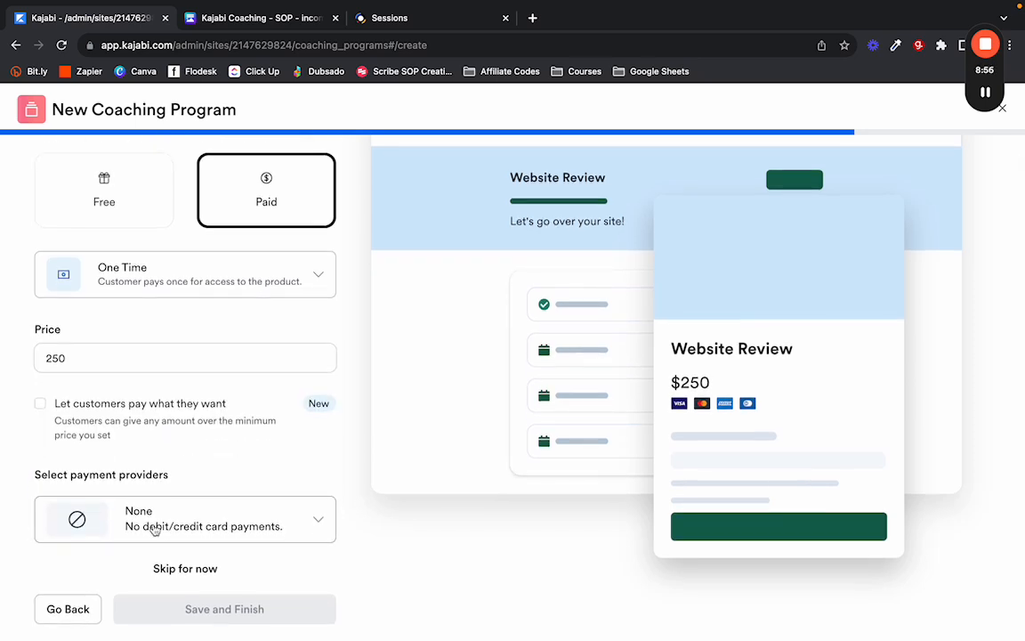
left_click(269, 520)
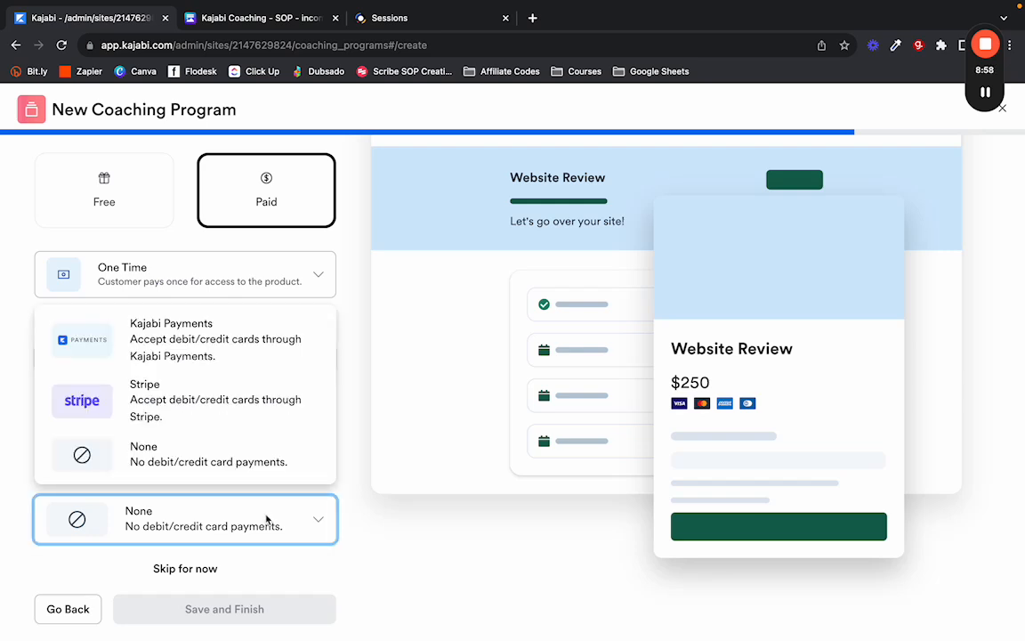
left_click(147, 412)
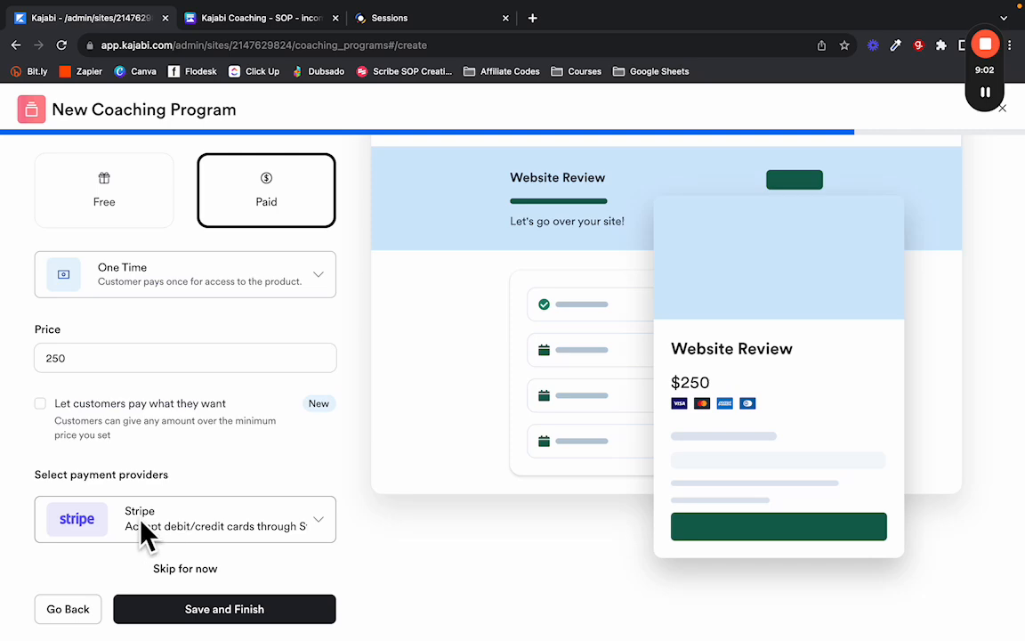
left_click(244, 525)
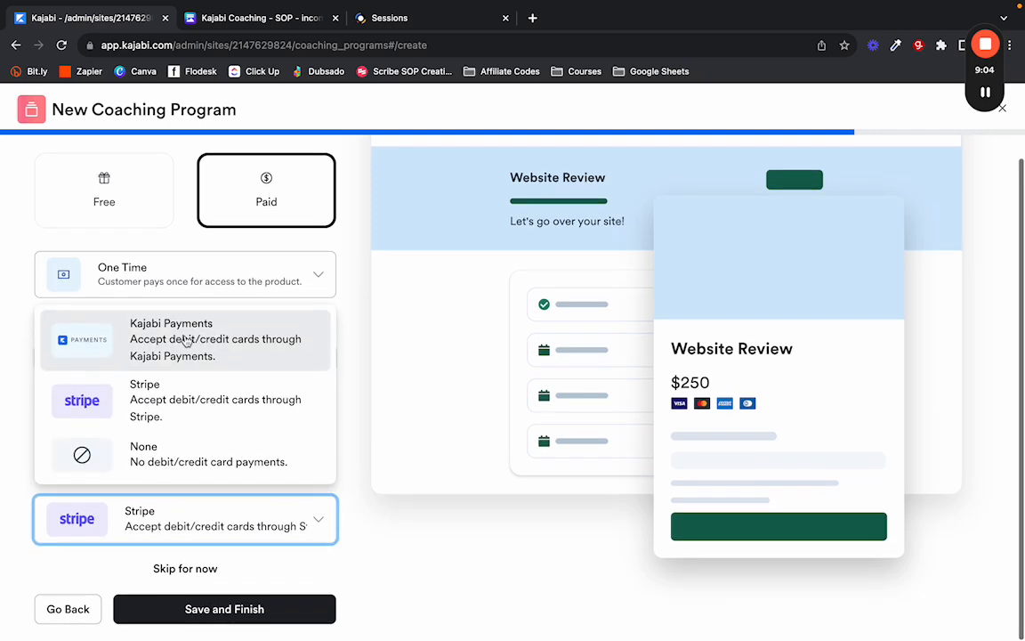
left_click(185, 341)
Save and finish creating the Website Review coaching program.
scroll(224, 520, "down", 2)
scroll(121, 508, "down", 1)
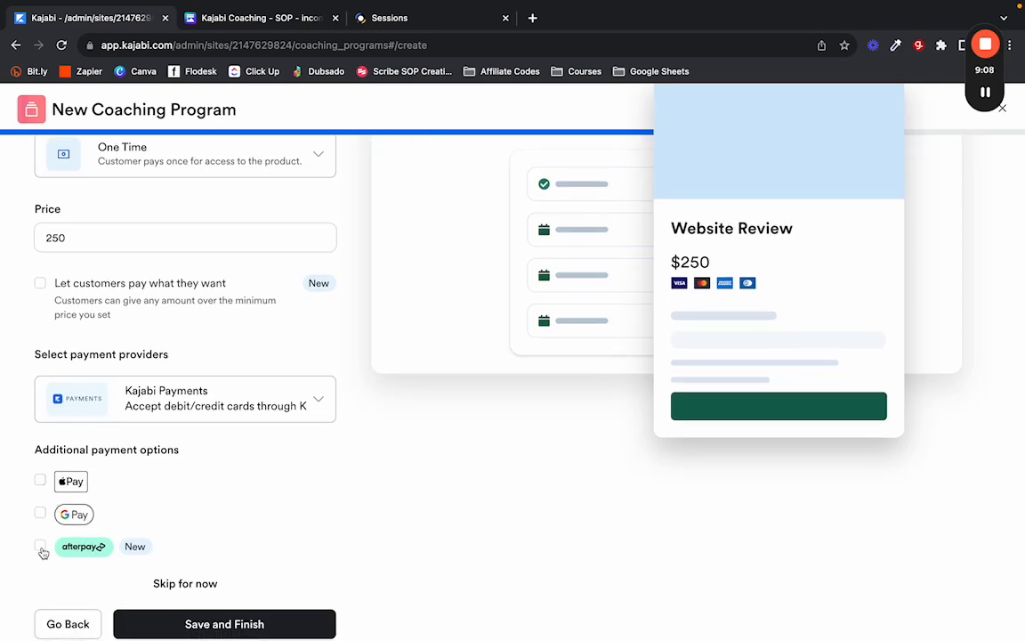
scroll(238, 545, "down", 1)
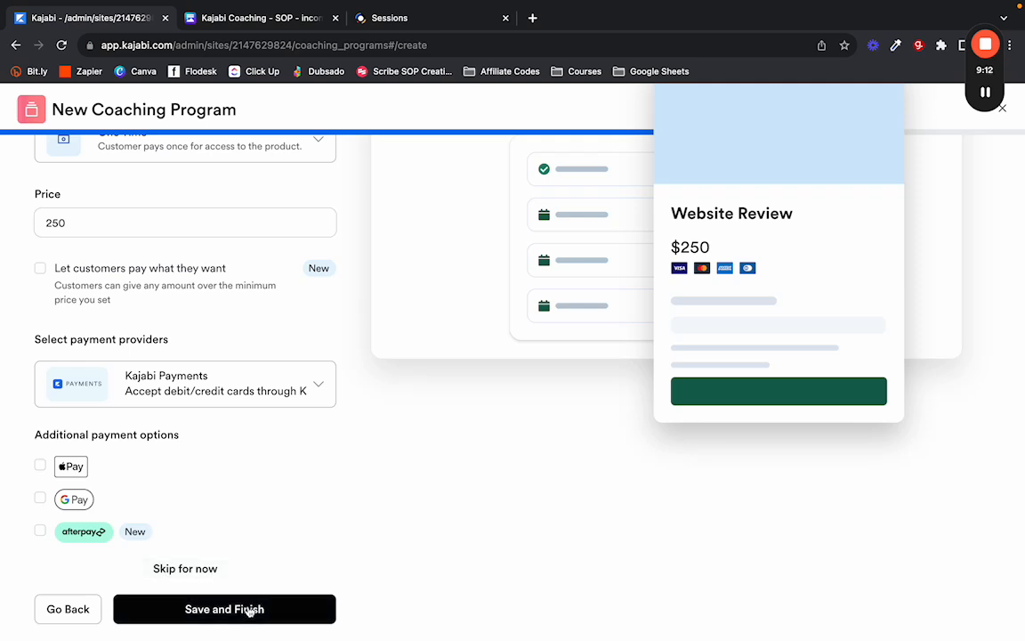
left_click(250, 611)
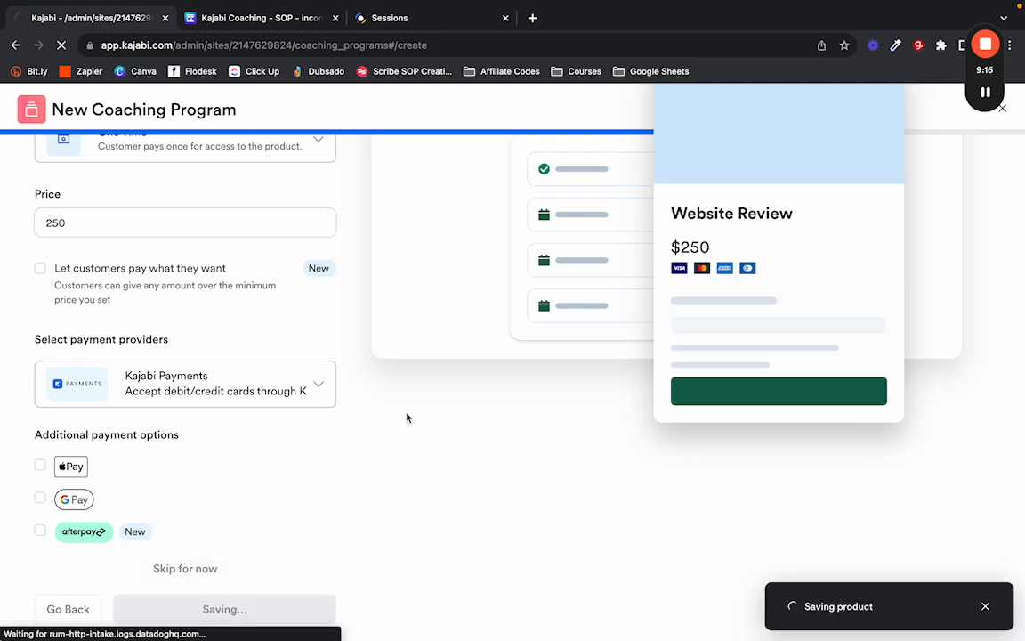
left_click(229, 25)
scroll(405, 416, "down", 6)
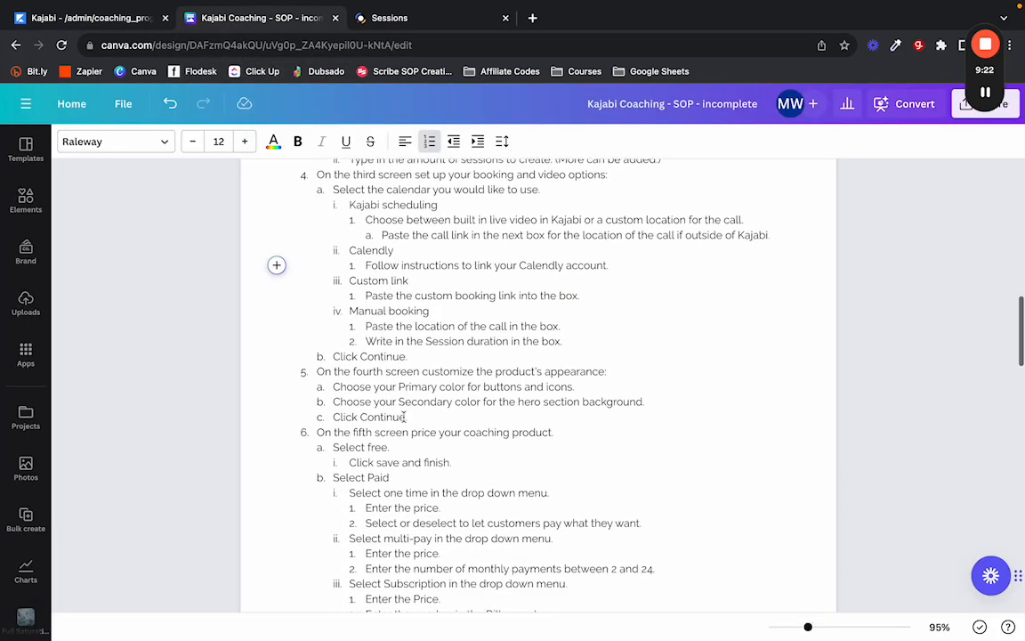
scroll(378, 404, "down", 1)
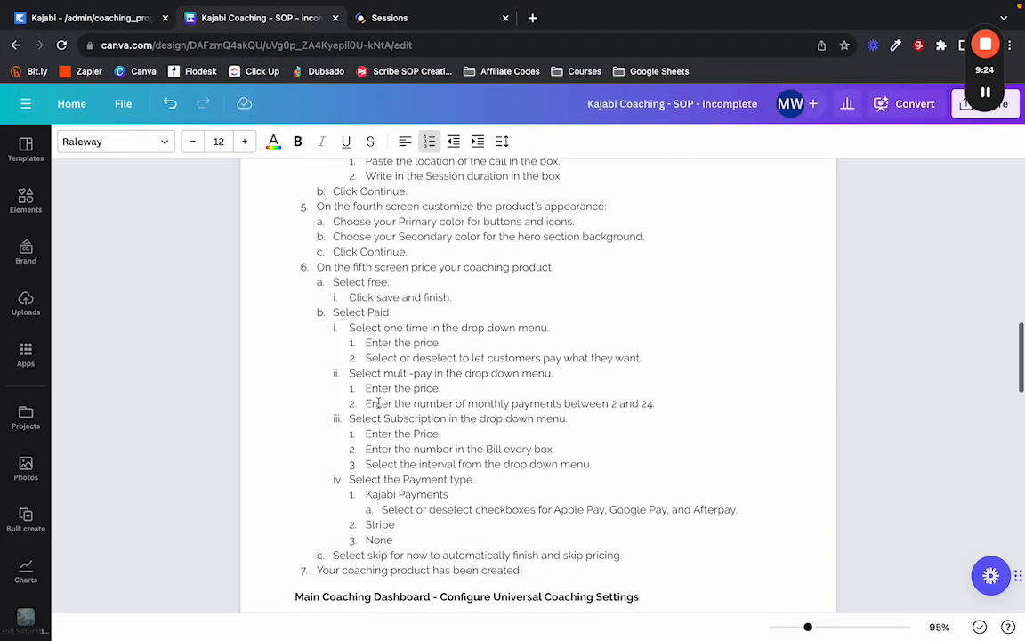
scroll(324, 274, "down", 4)
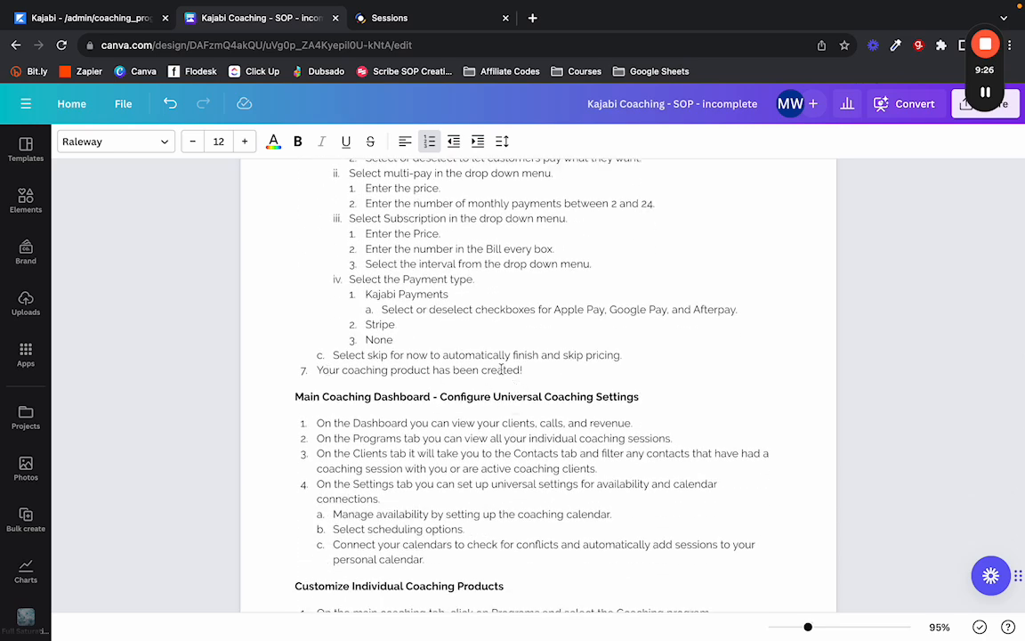
scroll(489, 367, "down", 1)
scroll(489, 368, "down", 2)
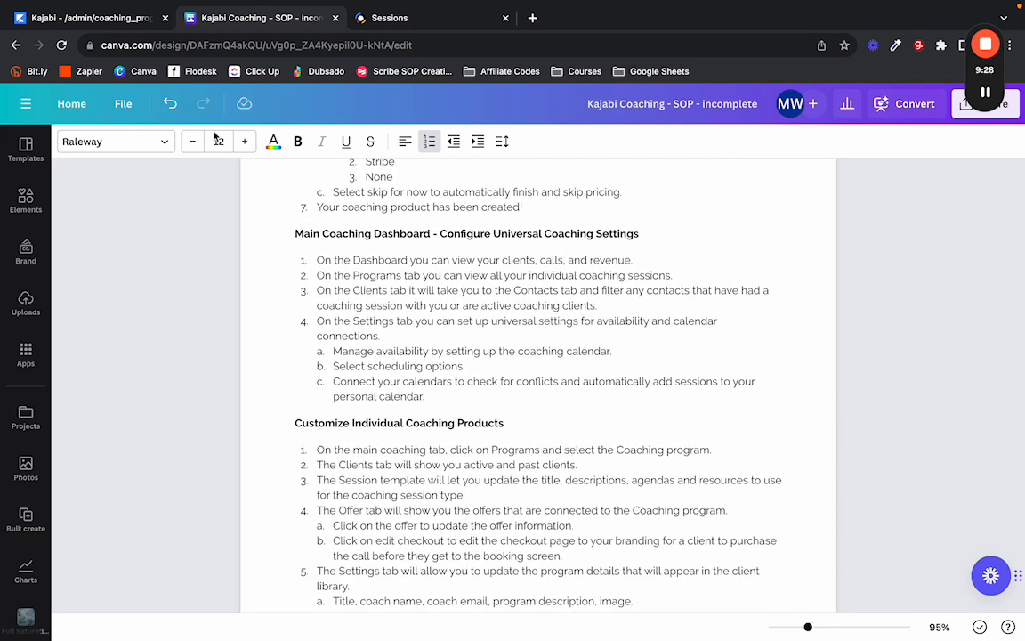
left_click_drag(293, 231, 635, 233)
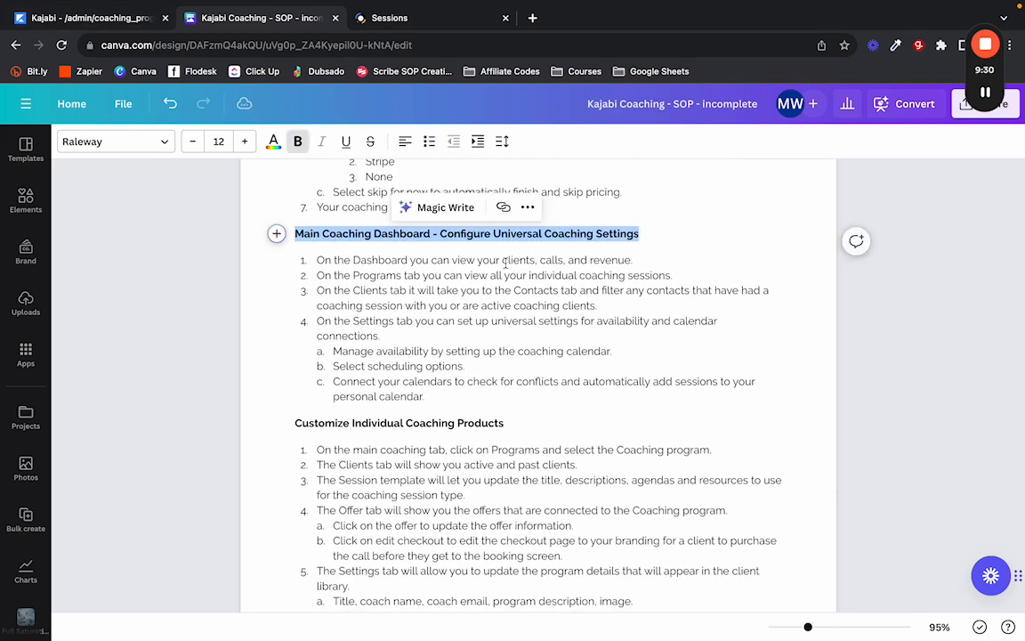
left_click(447, 234)
left_click(49, 20)
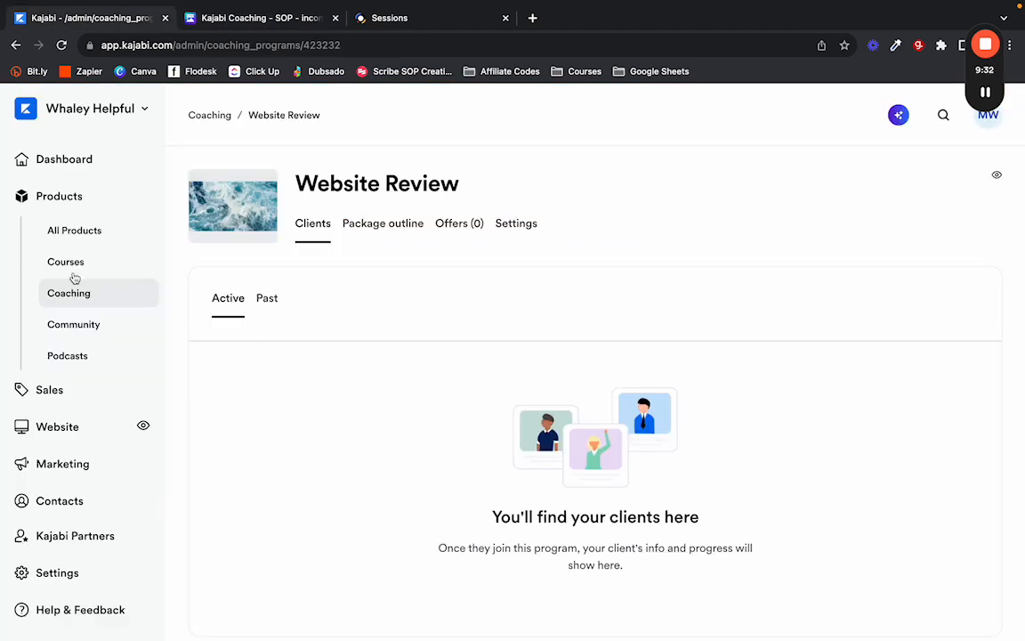
Return to the coaching programs via the breadcrumb and open the coaching Dashboard.
left_click(211, 116)
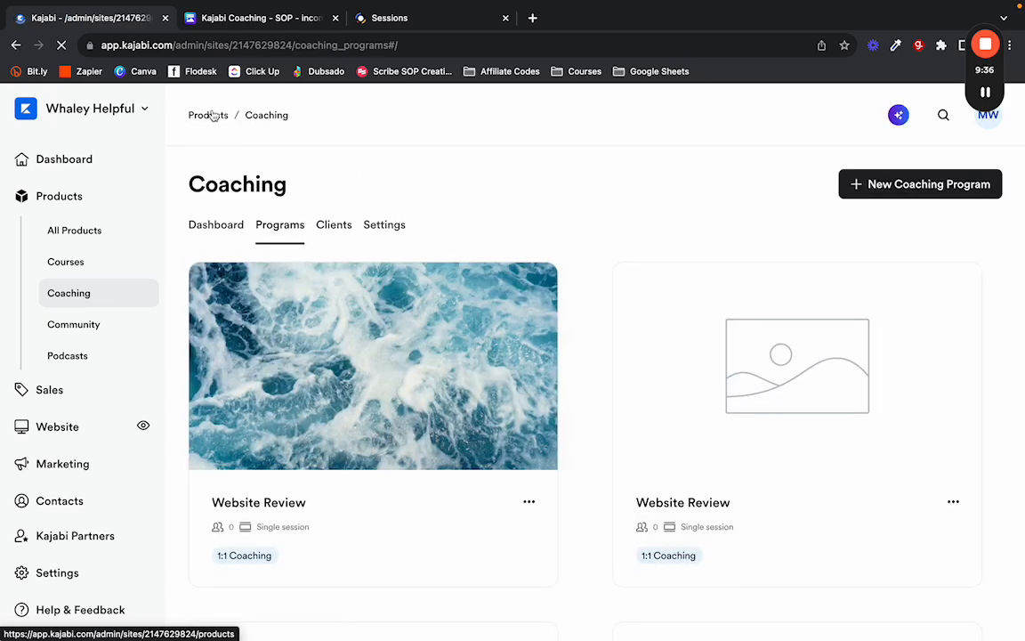
scroll(577, 432, "down", 4)
scroll(577, 432, "up", 4)
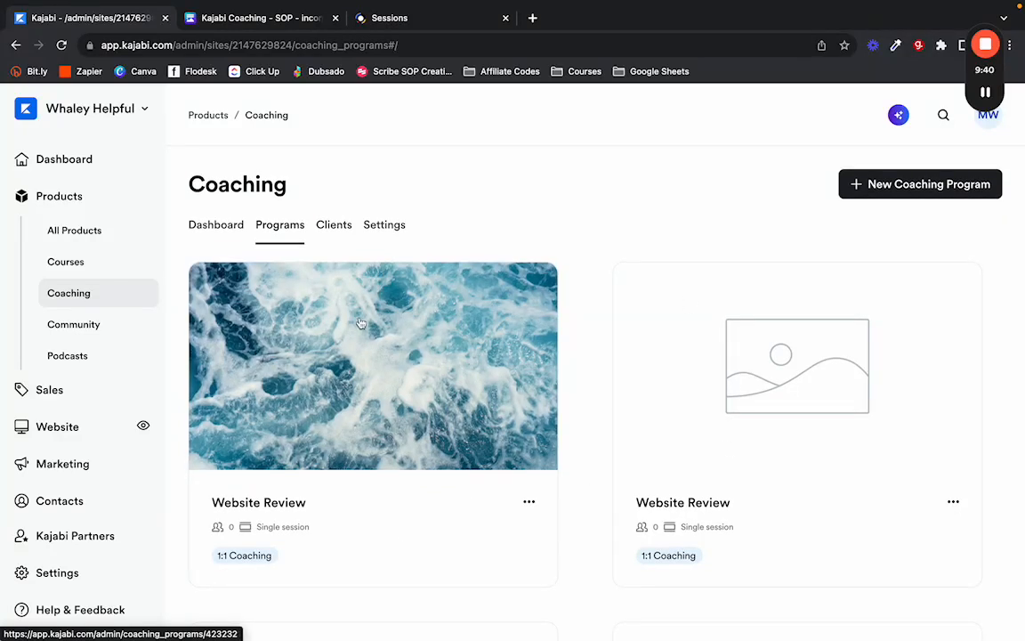
left_click(216, 224)
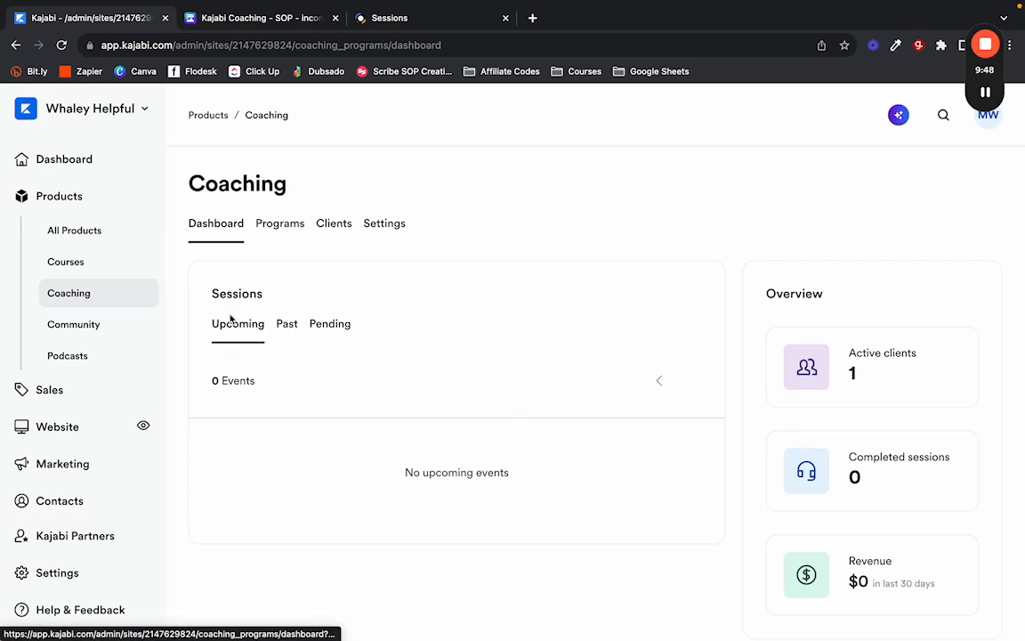
Review past, pending and upcoming sessions, then open the Clients list.
left_click(286, 327)
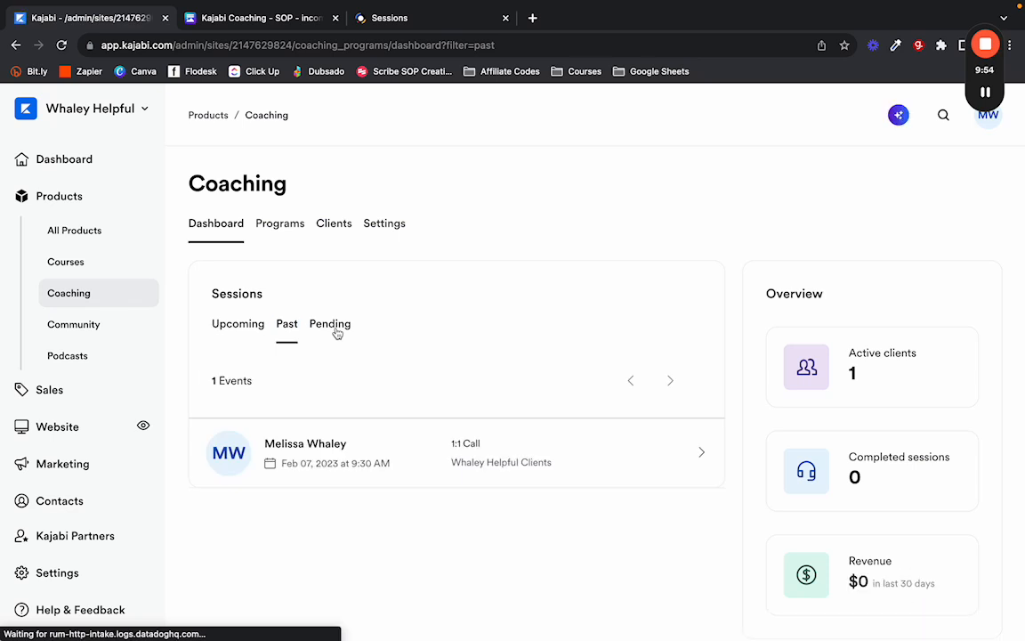
left_click(336, 329)
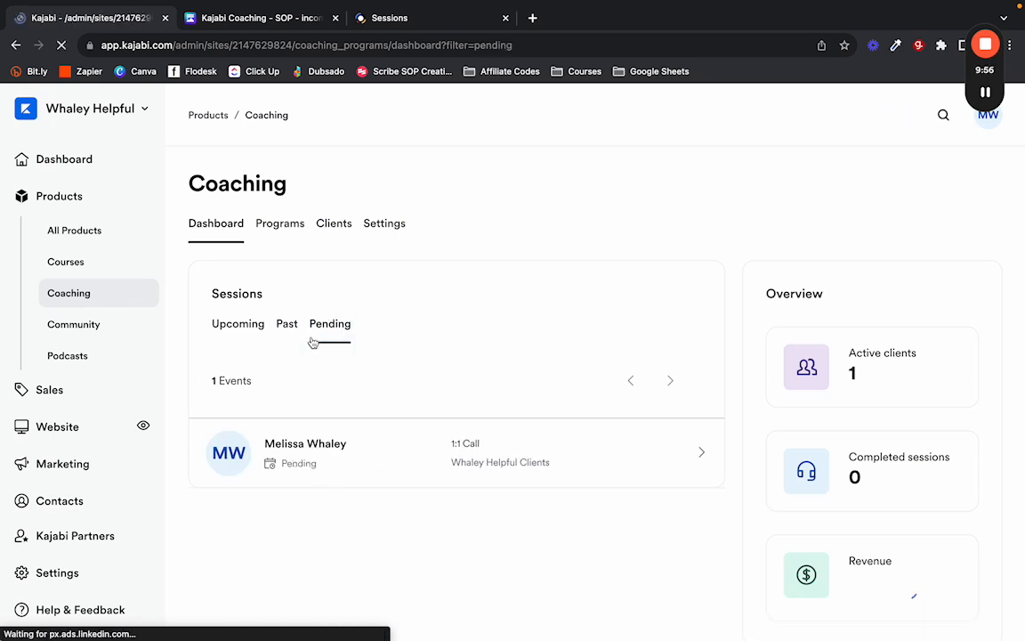
left_click(246, 331)
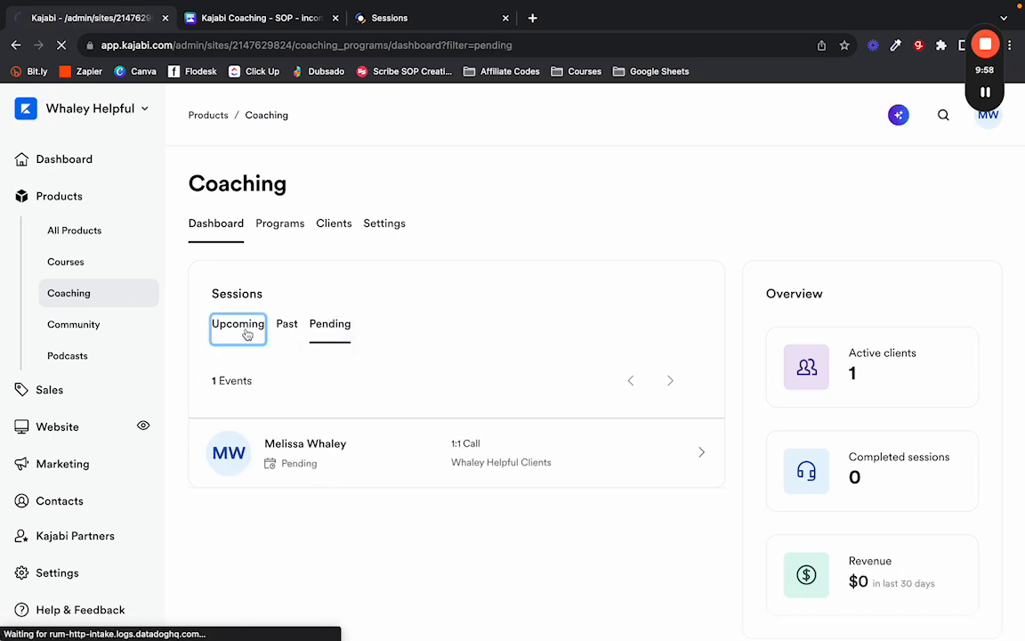
scroll(802, 356, "down", 1)
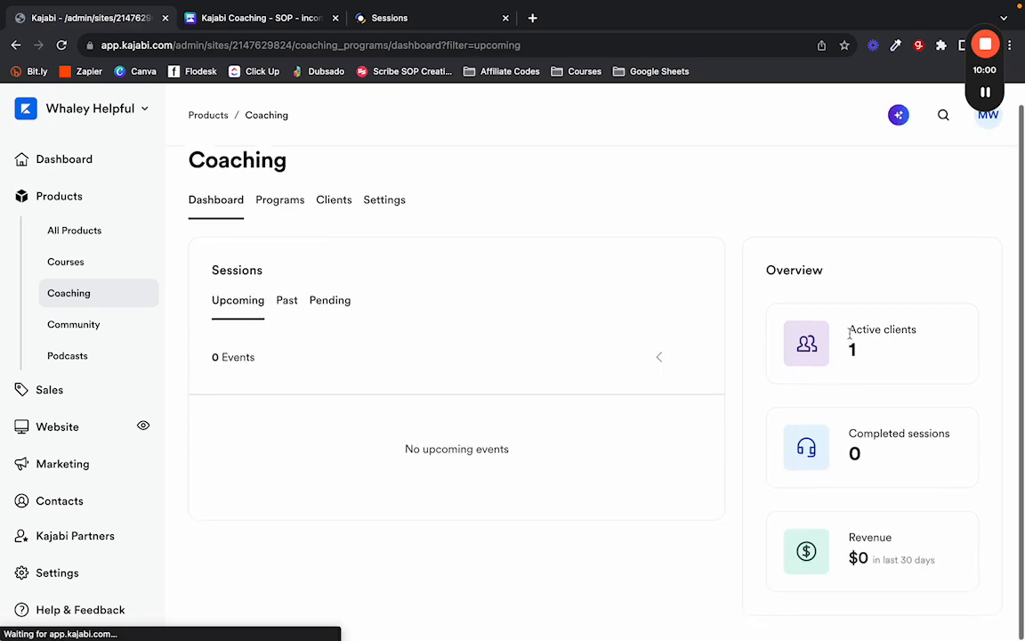
left_click(326, 204)
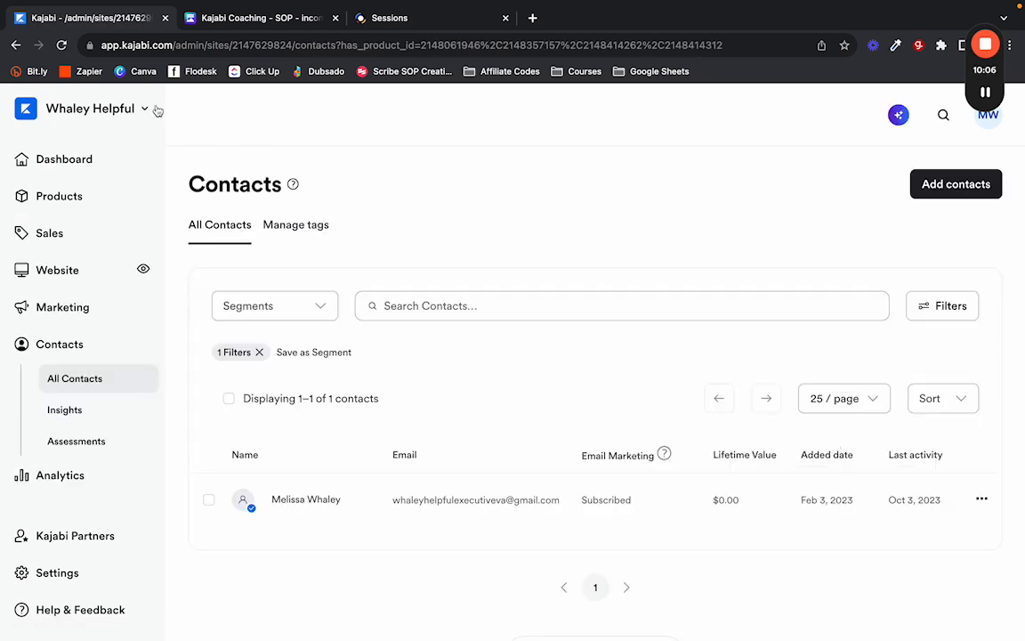
Reopen the coaching clients list and review its single subscribed contact.
left_click(13, 46)
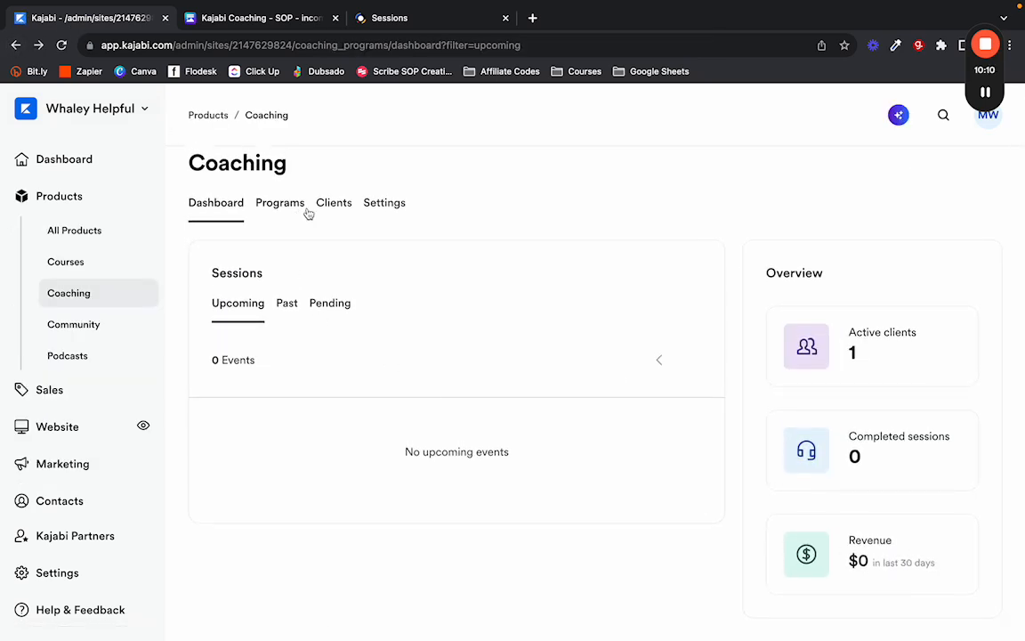
left_click(334, 204)
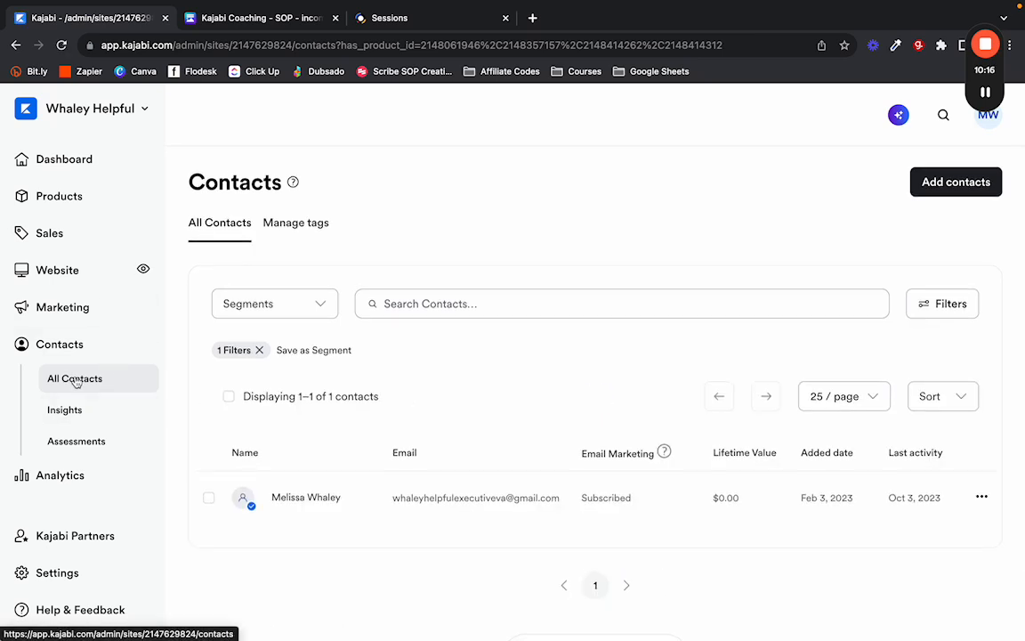
left_click(260, 350)
scroll(344, 473, "down", 2)
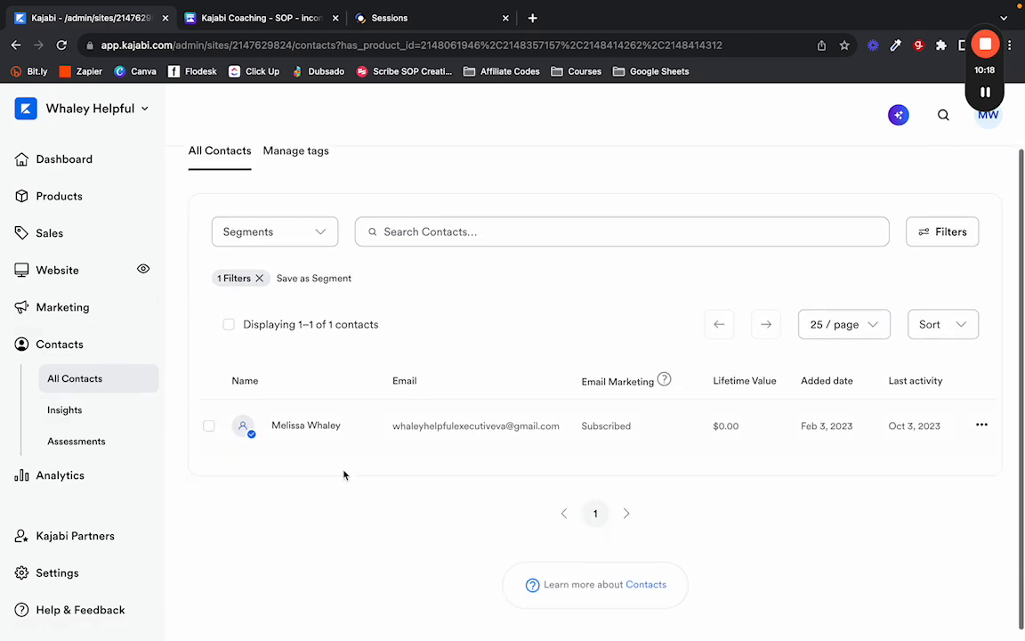
scroll(298, 428, "up", 2)
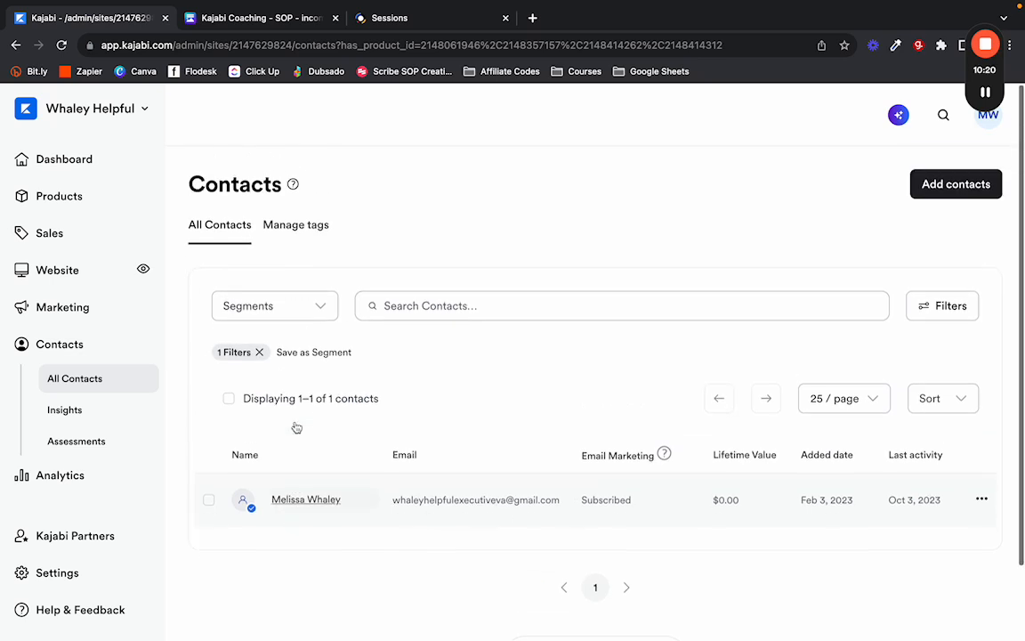
Go to Products > Coaching and view the Programs tab with Website Review and 1 Hour VIP Call.
left_click(62, 211)
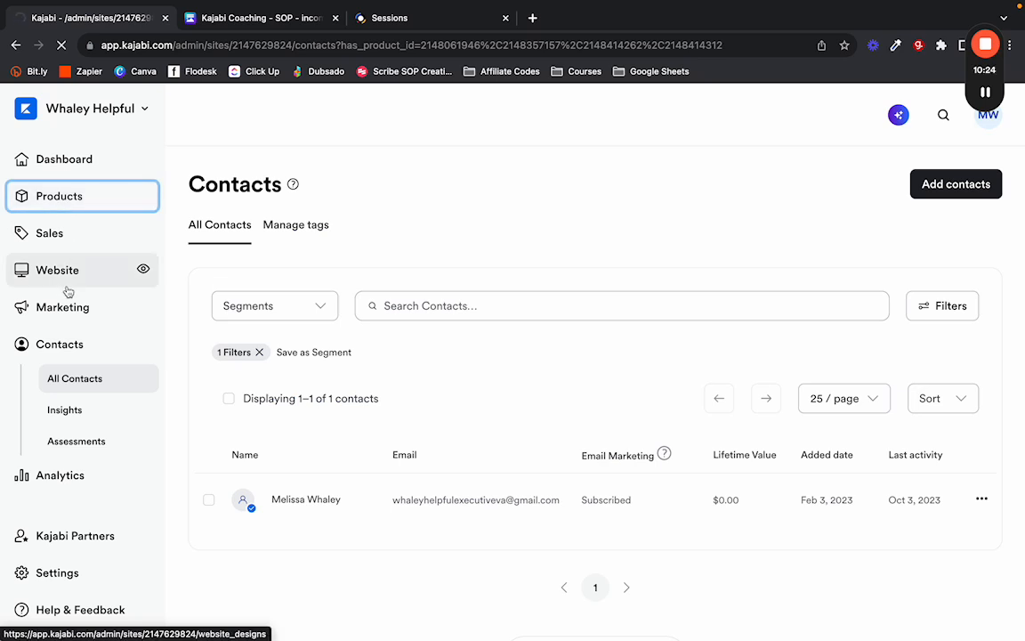
left_click(67, 293)
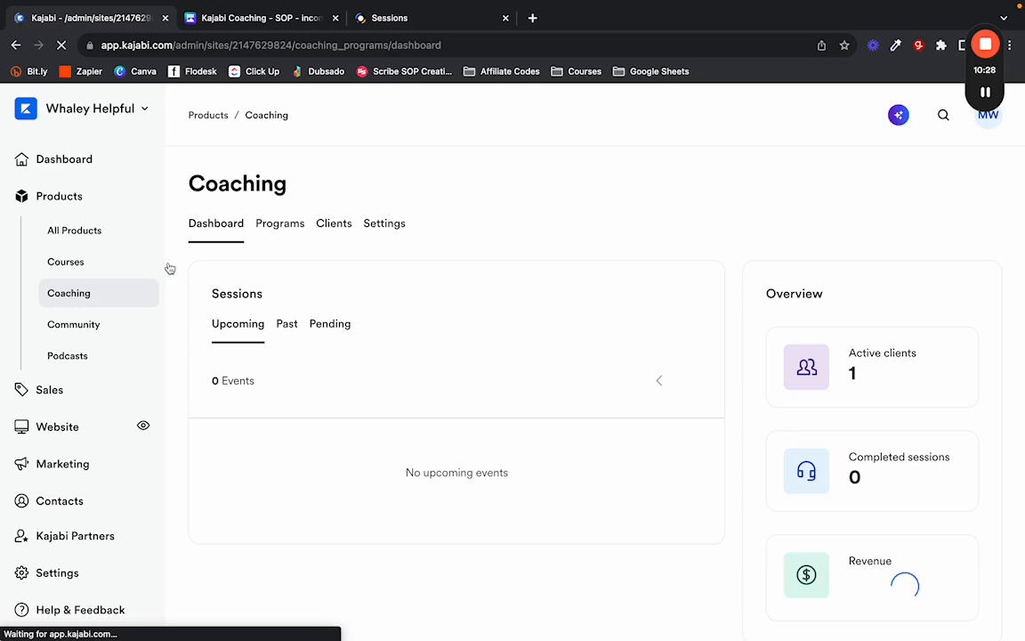
left_click(285, 229)
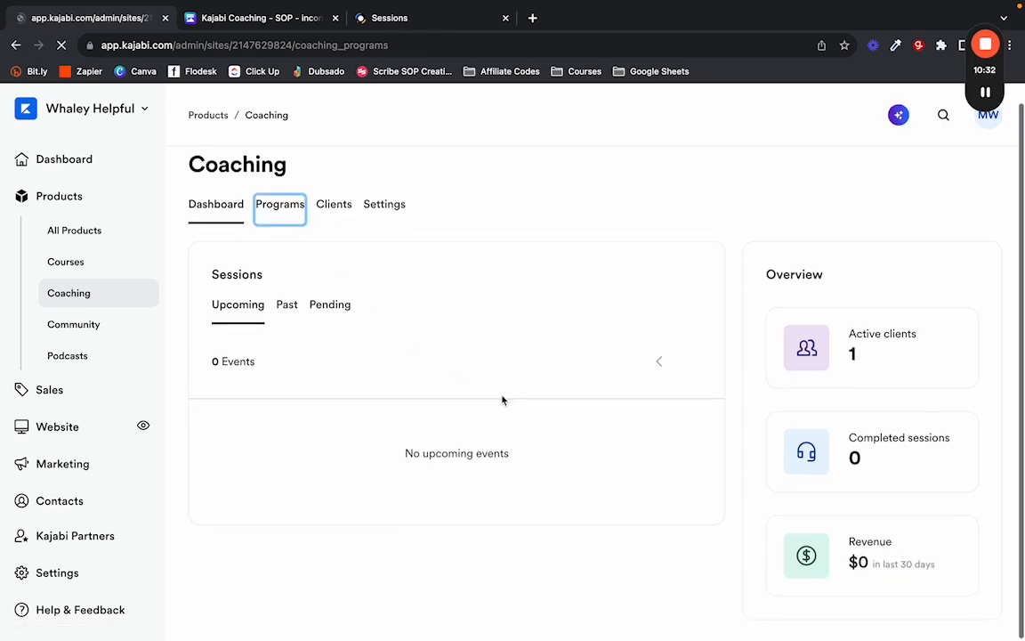
scroll(540, 411, "down", 1)
scroll(552, 401, "down", 3)
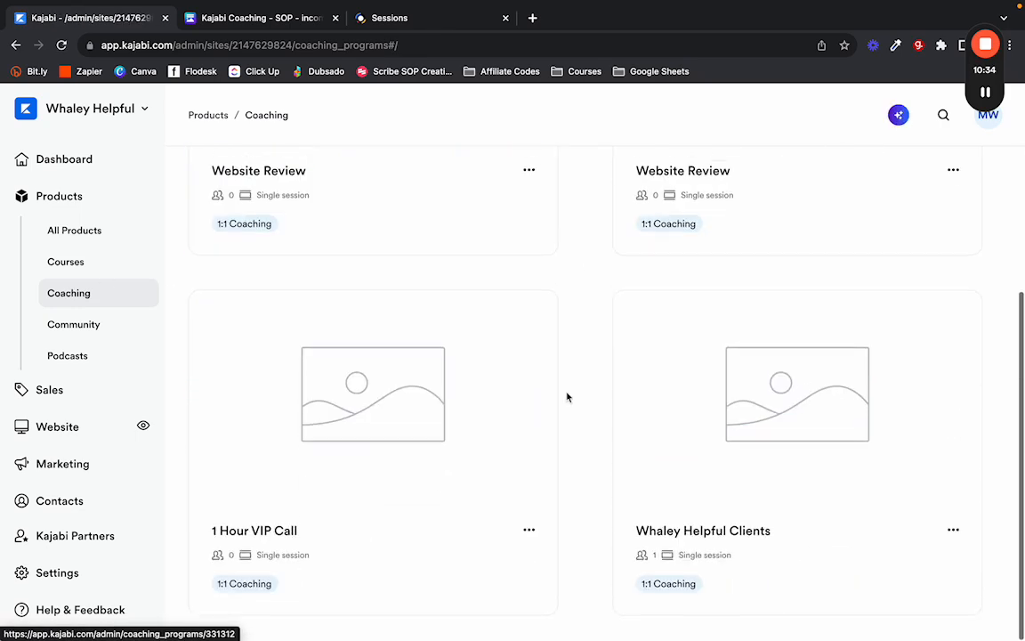
scroll(534, 374, "up", 4)
In coaching Settings, change Monday's availability to end at 2:00pm.
left_click(379, 227)
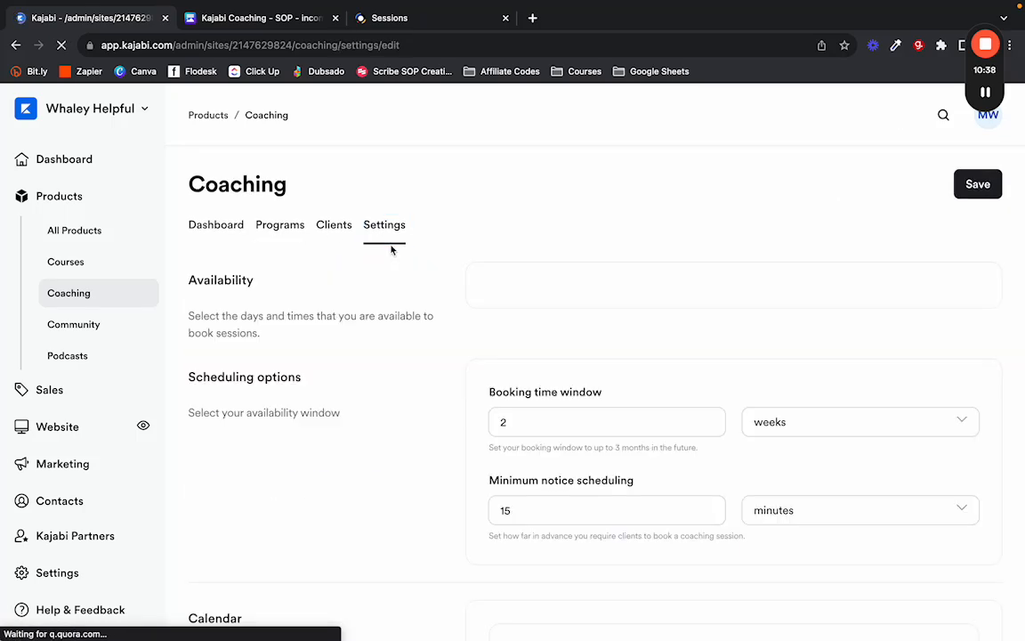
scroll(312, 258, "down", 1)
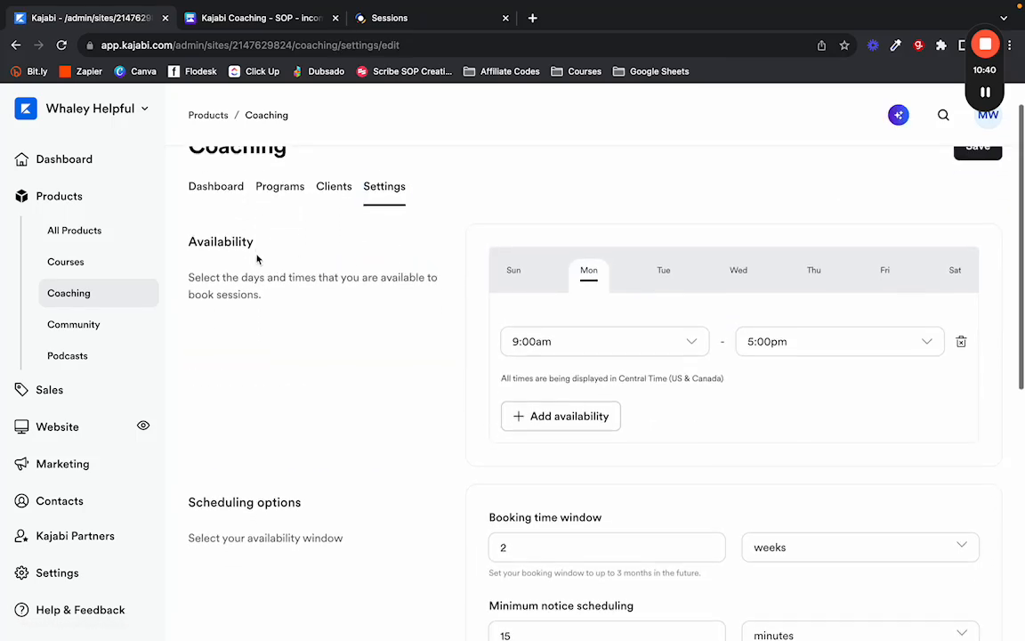
left_click(514, 262)
left_click(587, 273)
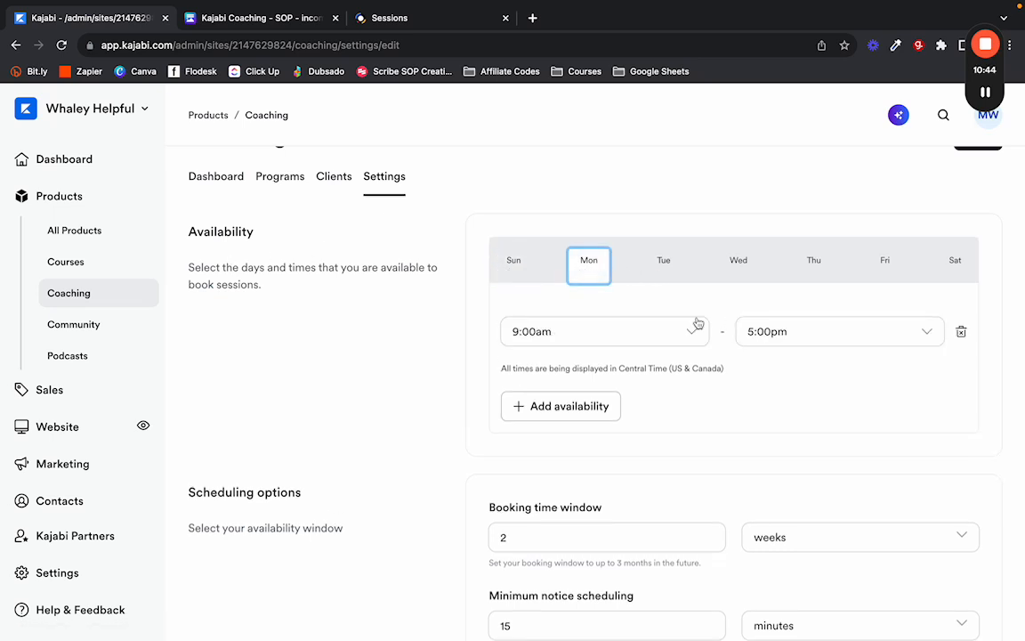
left_click(841, 331)
left_click(785, 110)
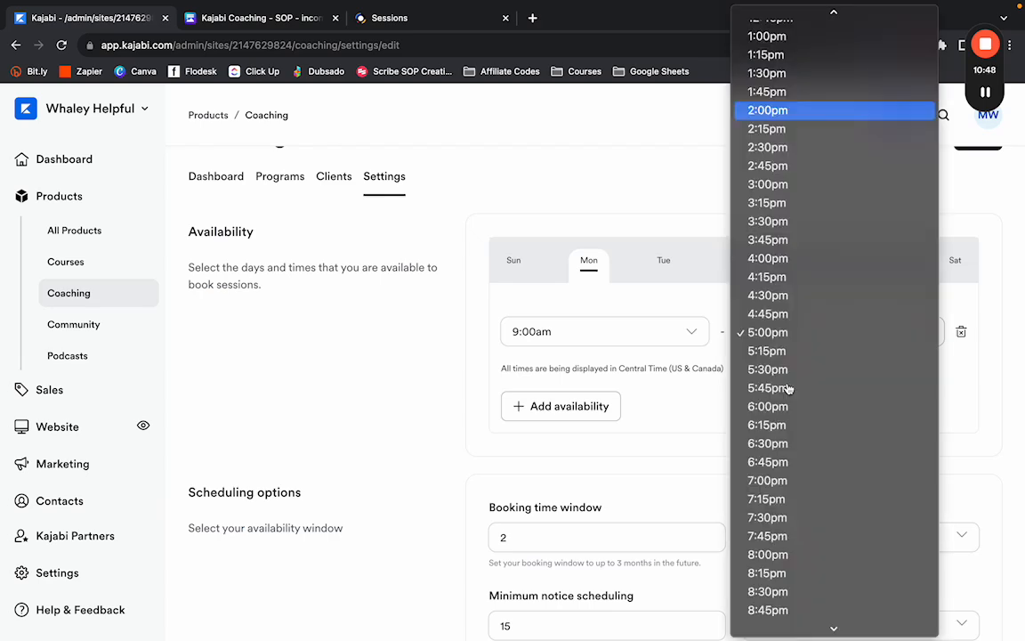
Add a 3:00pm–6:30pm second Monday block, then delete it.
left_click(561, 406)
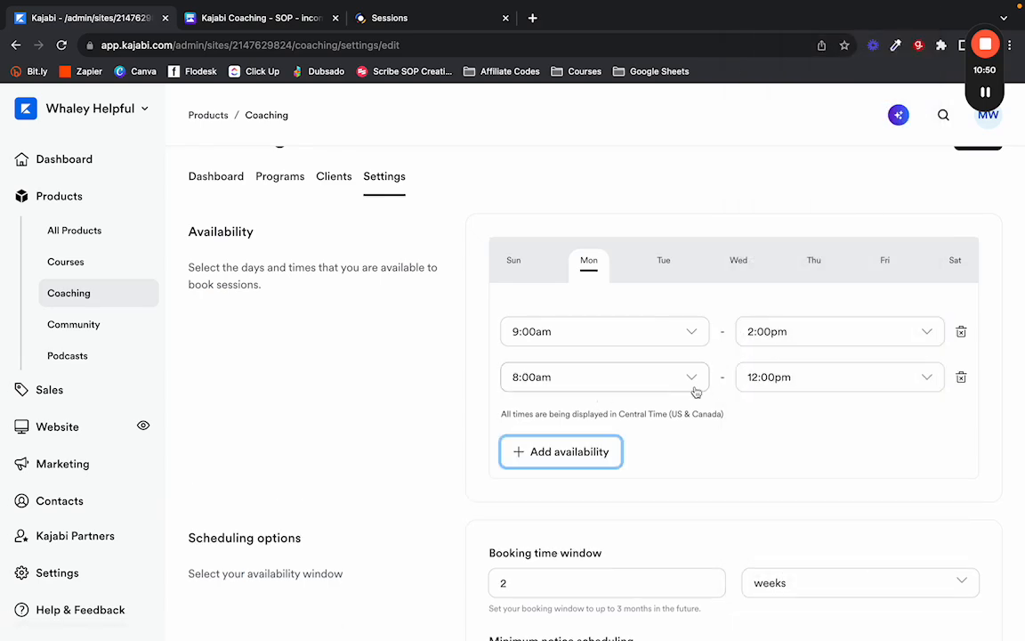
left_click(605, 377)
scroll(597, 400, "down", 10)
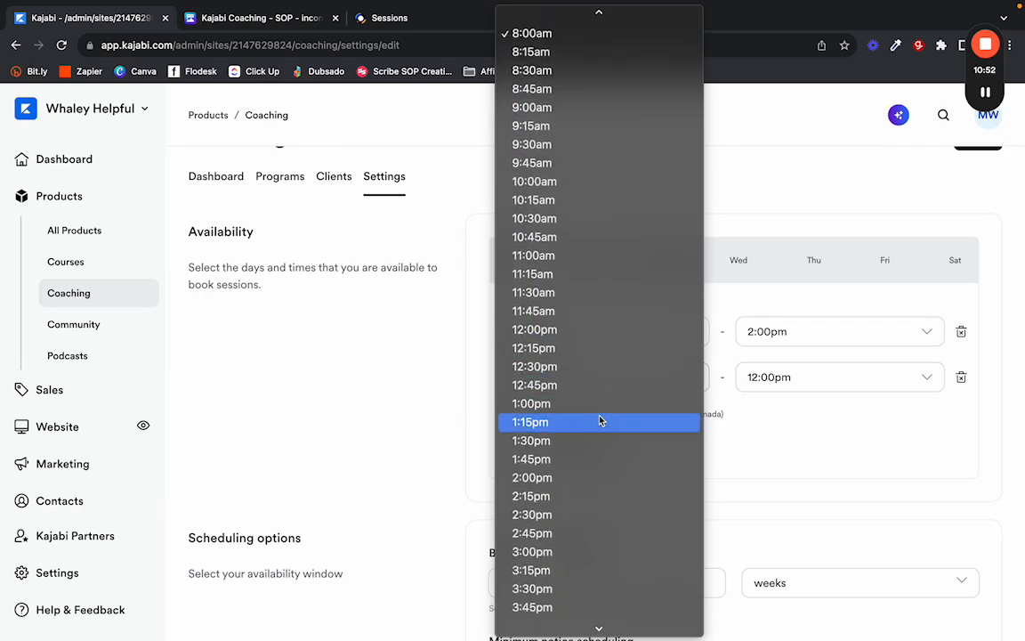
scroll(563, 456, "down", 2)
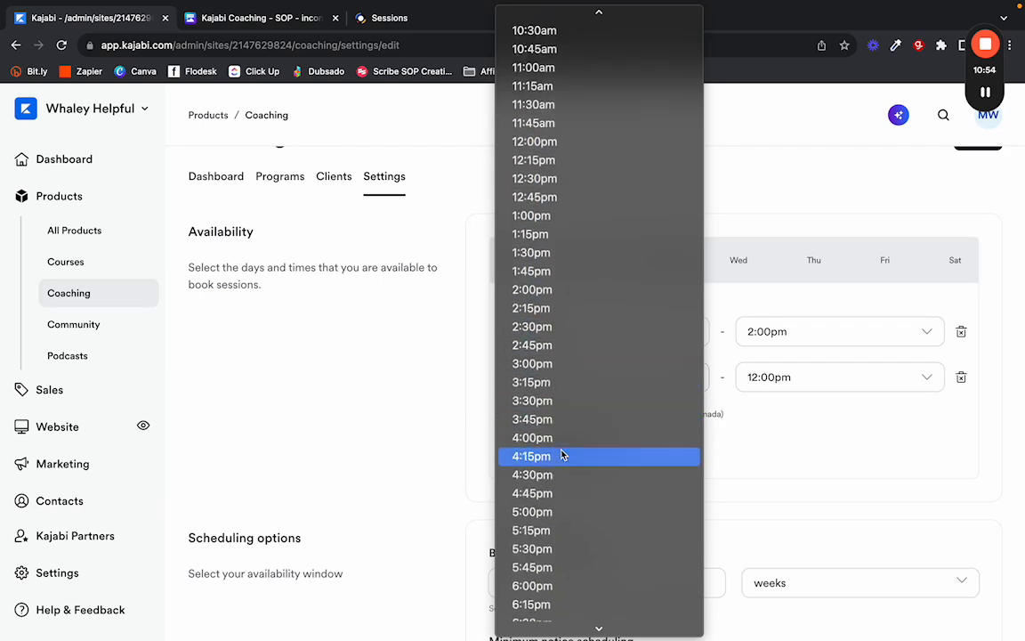
left_click(549, 364)
left_click(826, 383)
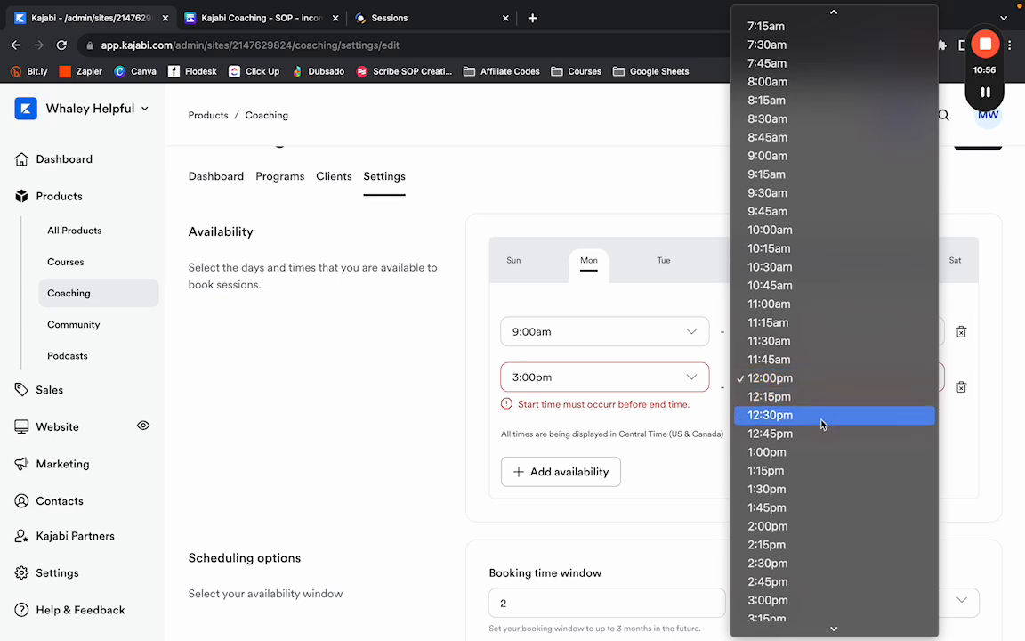
scroll(824, 410, "down", 8)
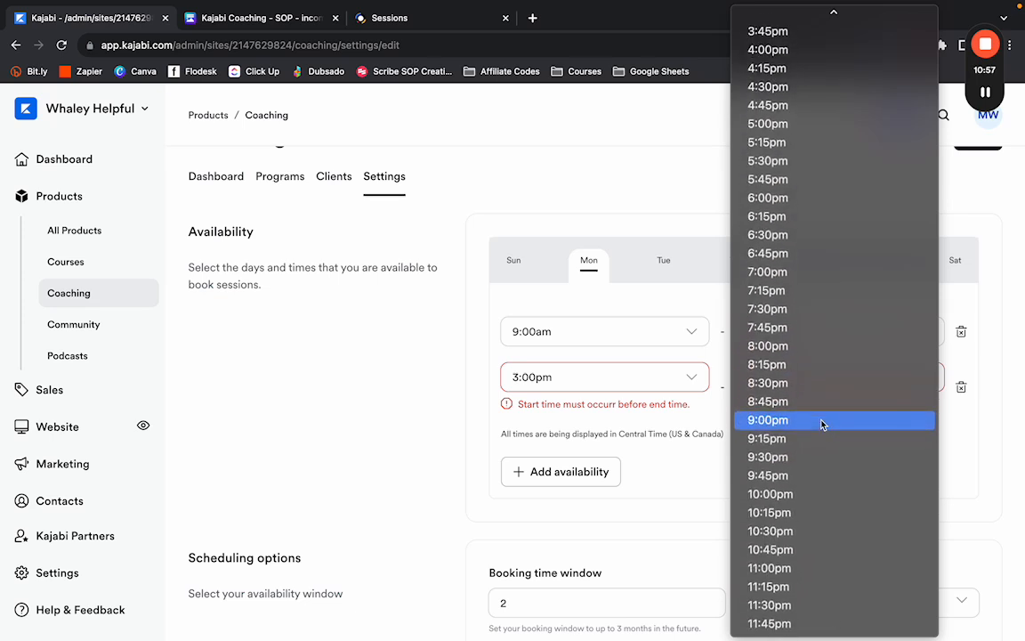
left_click(801, 235)
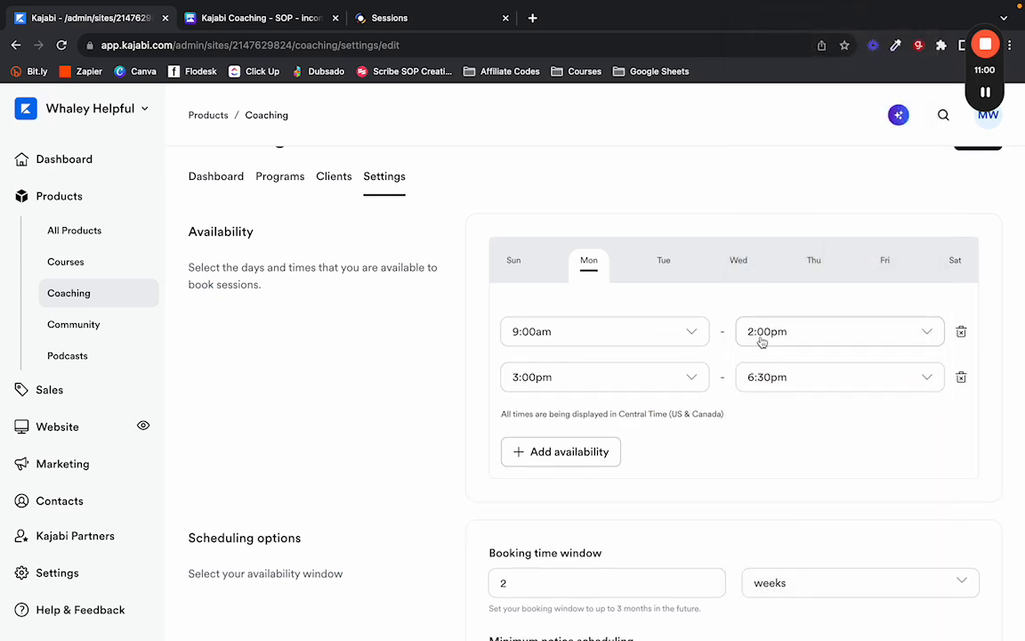
left_click(962, 376)
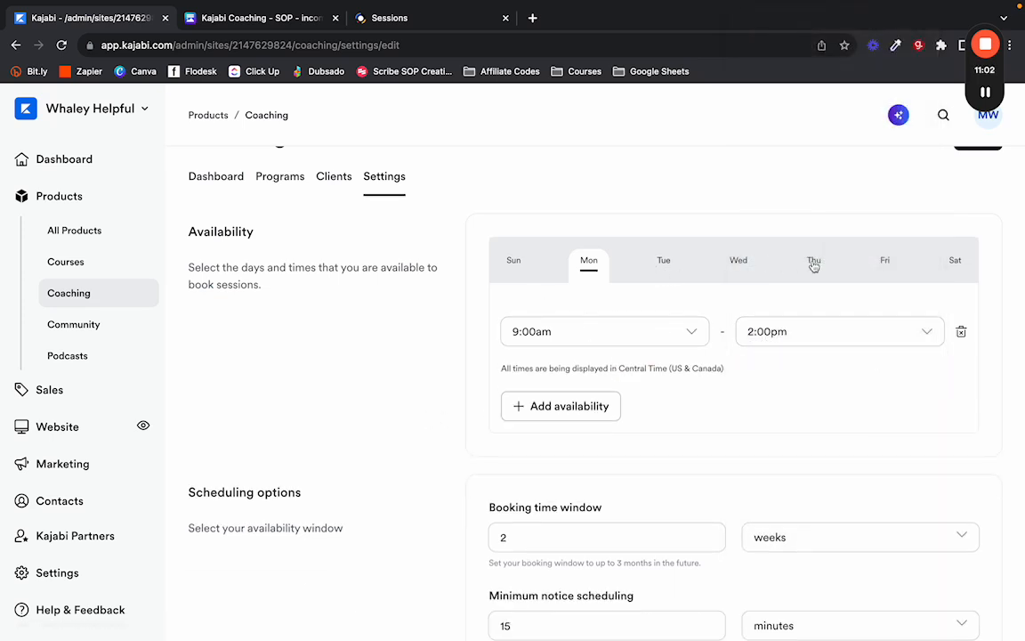
scroll(458, 360, "down", 3)
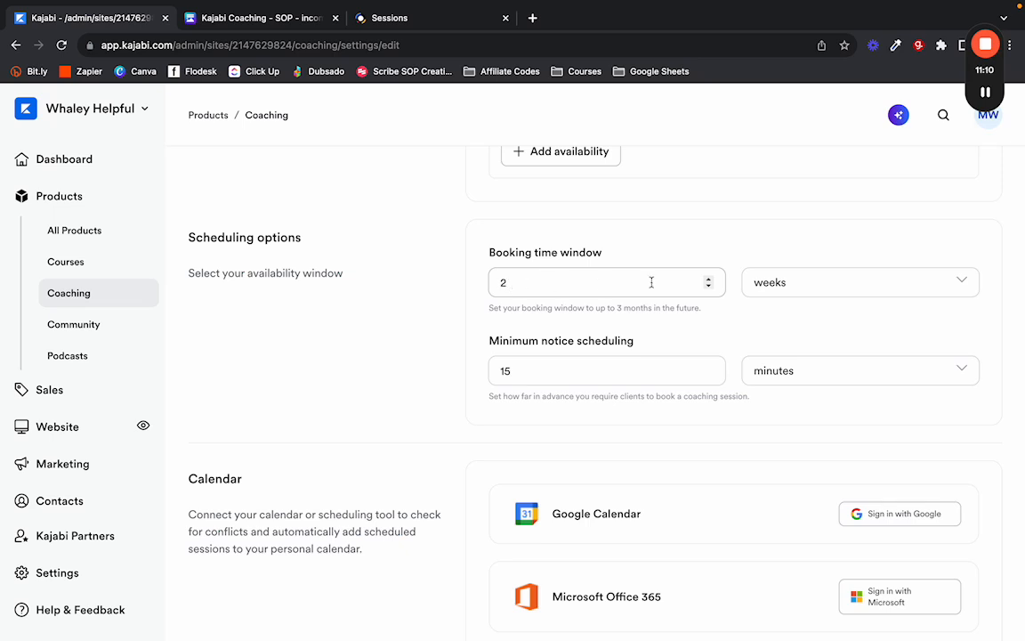
Keep the booking window in weeks and switch the minimum notice unit to days.
left_click(768, 282)
left_click(767, 282)
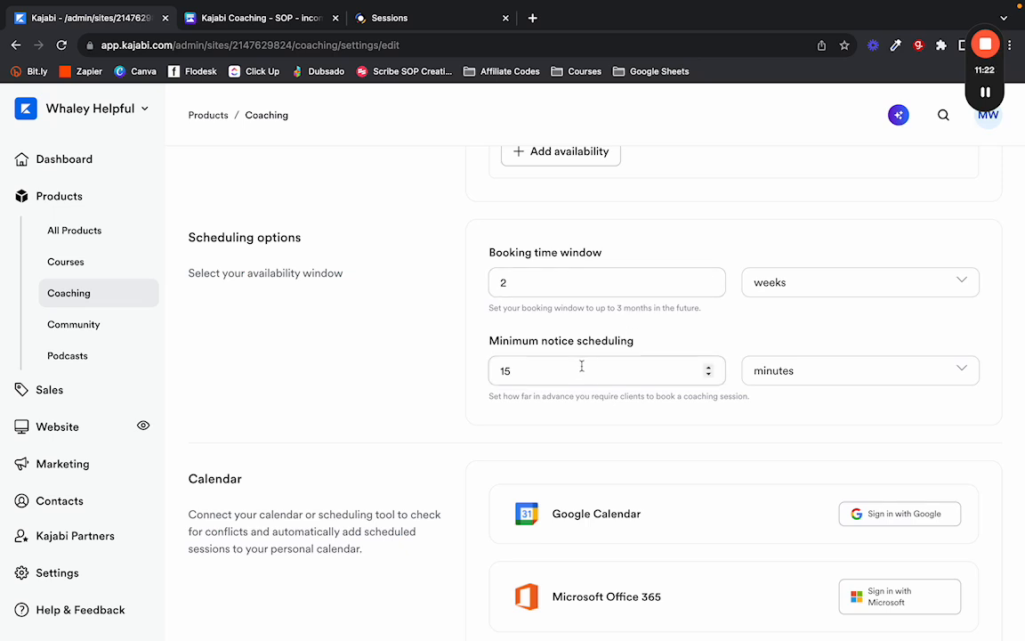
left_click(770, 374)
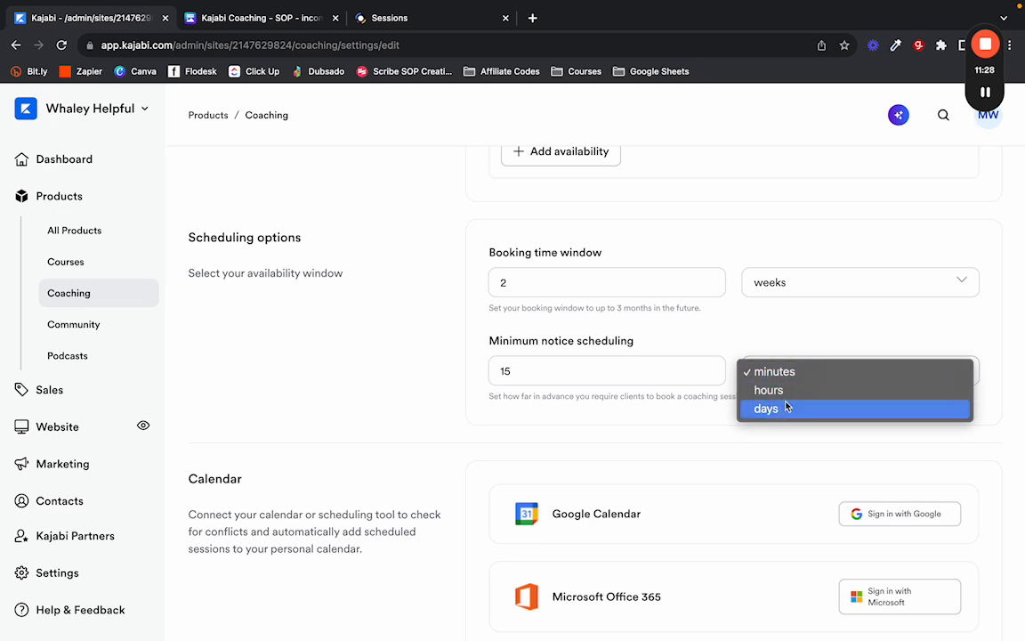
left_click(784, 409)
Set the minimum notice value to 3.
left_click(727, 322)
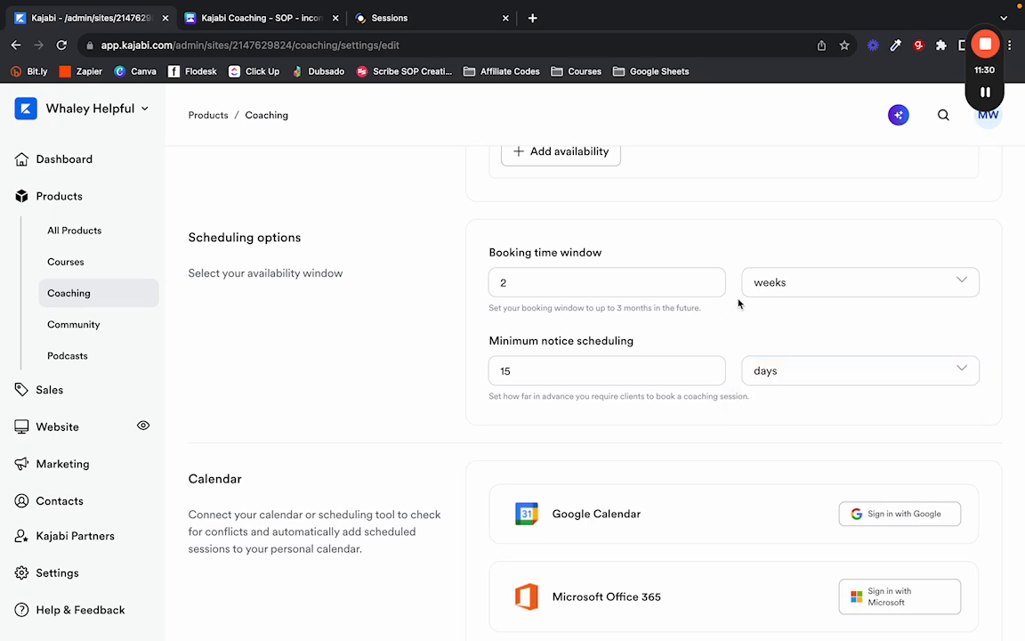
left_click(547, 371)
type("3")
key("BackSpace")
type("0")
scroll(531, 366, "down", 1)
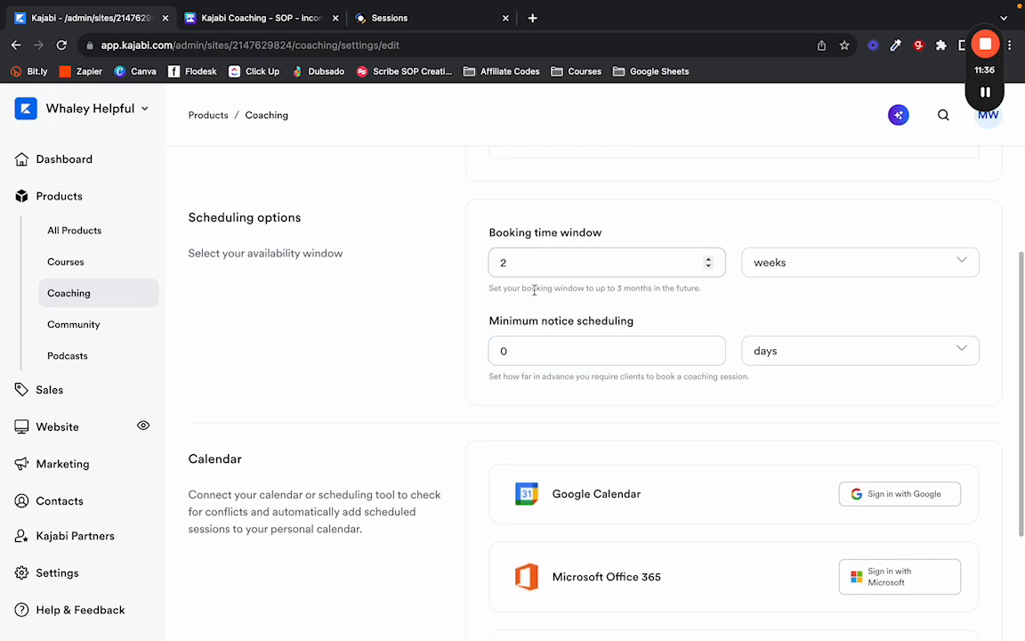
left_click_drag(521, 351, 485, 352)
type("3")
left_click(457, 357)
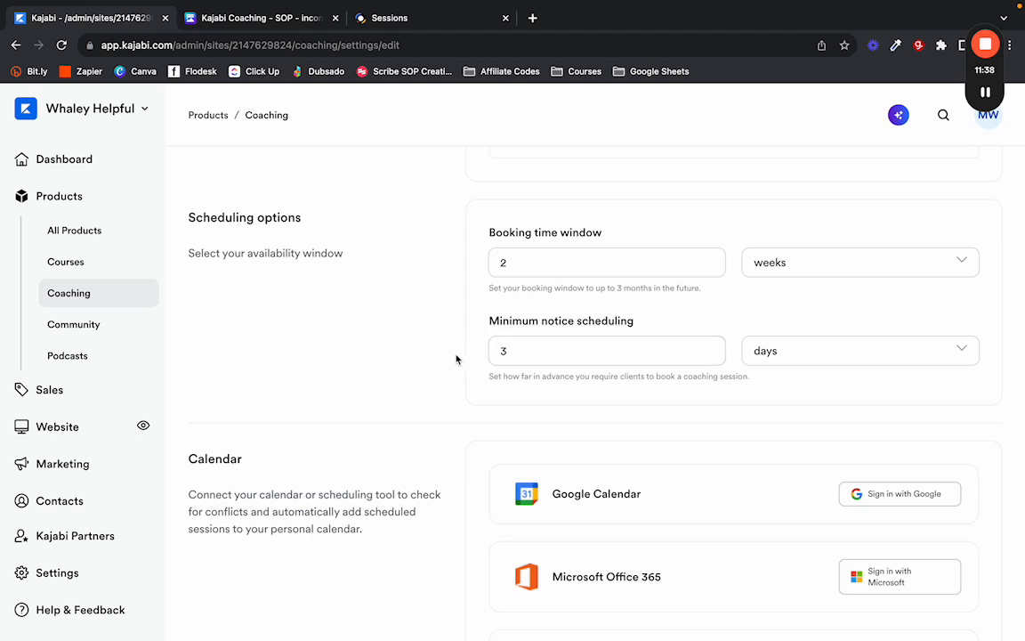
left_click(558, 265)
scroll(432, 405, "down", 5)
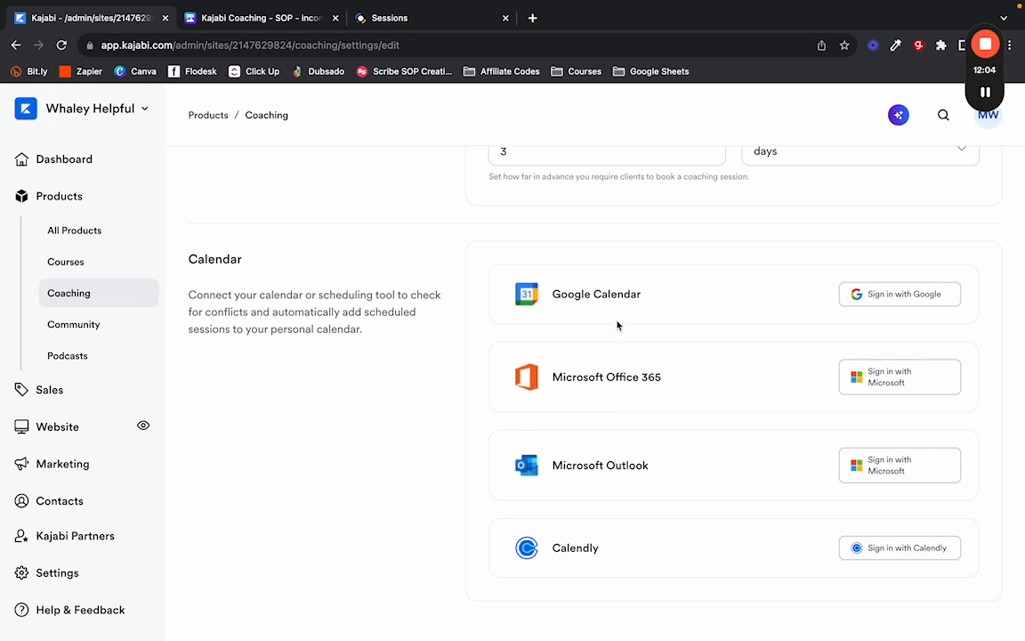
scroll(618, 326, "up", 10)
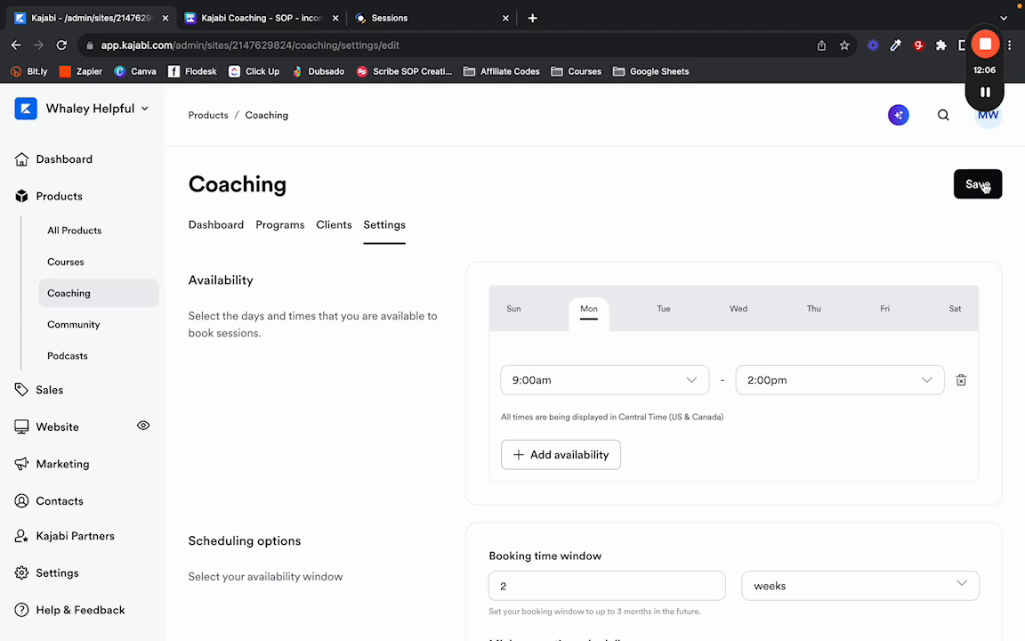
Save the coaching availability settings.
left_click(978, 184)
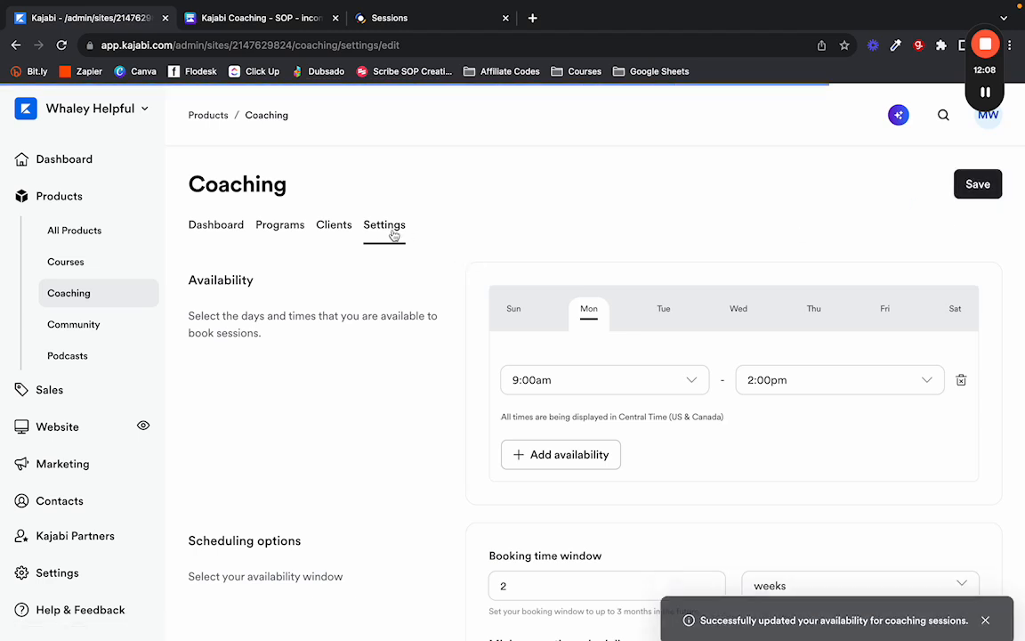
scroll(396, 284, "down", 1)
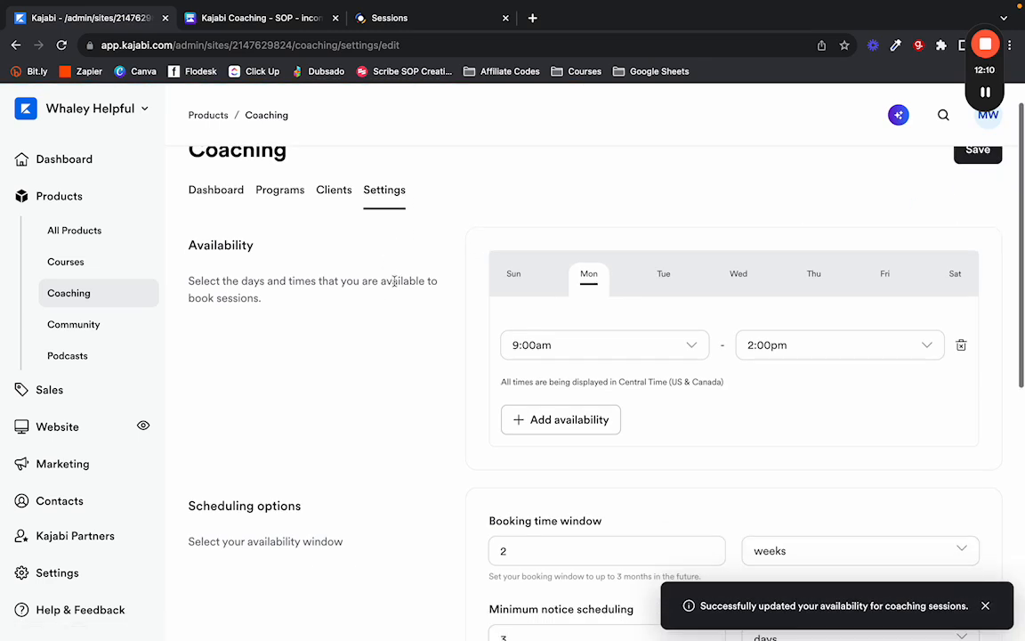
scroll(396, 285, "up", 1)
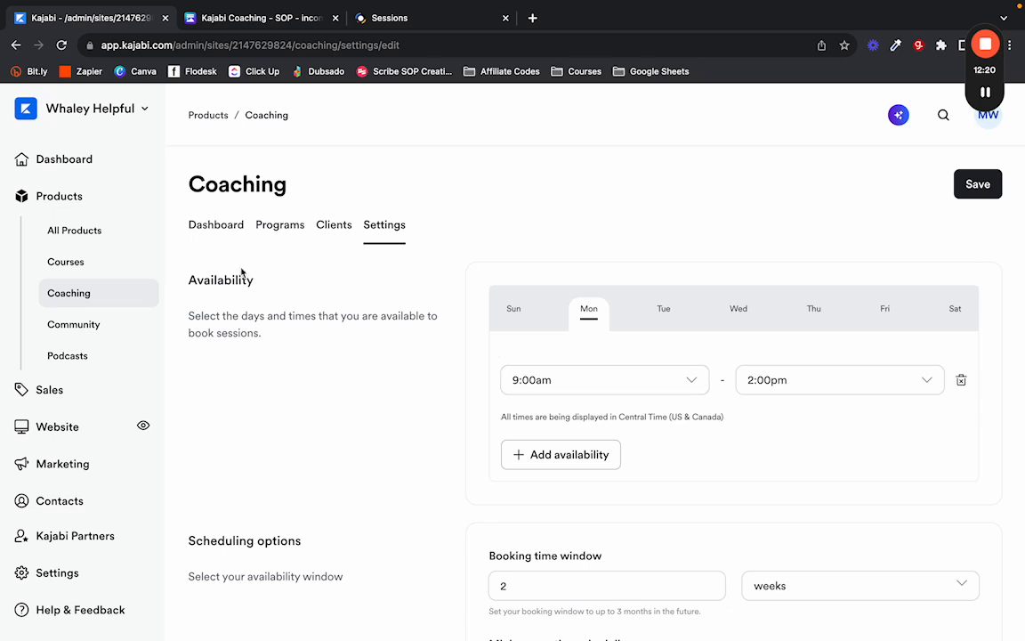
Open the first Website Review program from Programs, then return to the Canva SOP.
left_click(278, 226)
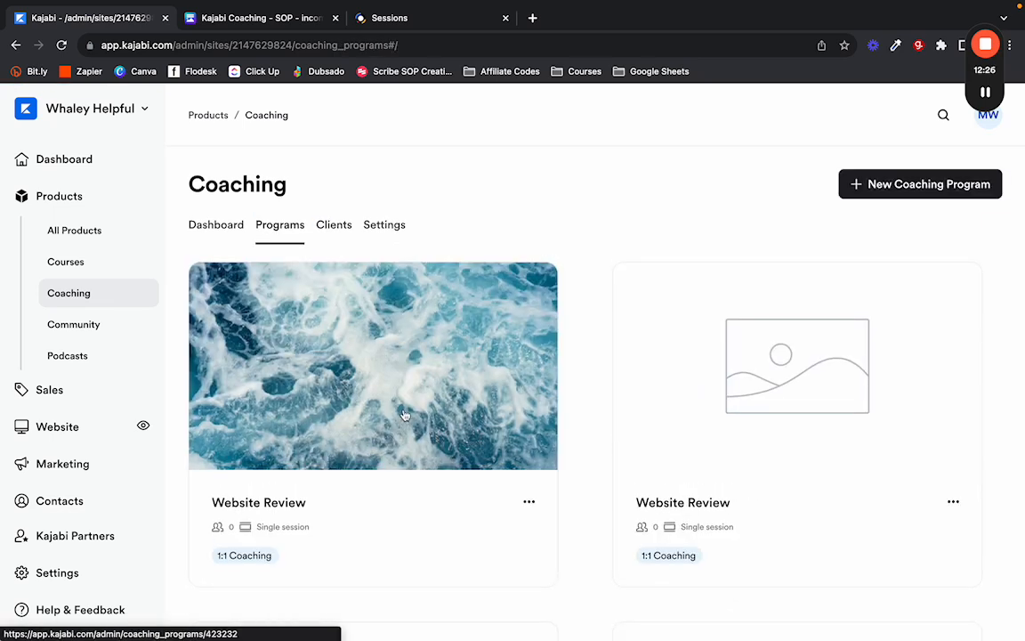
scroll(392, 374, "down", 1)
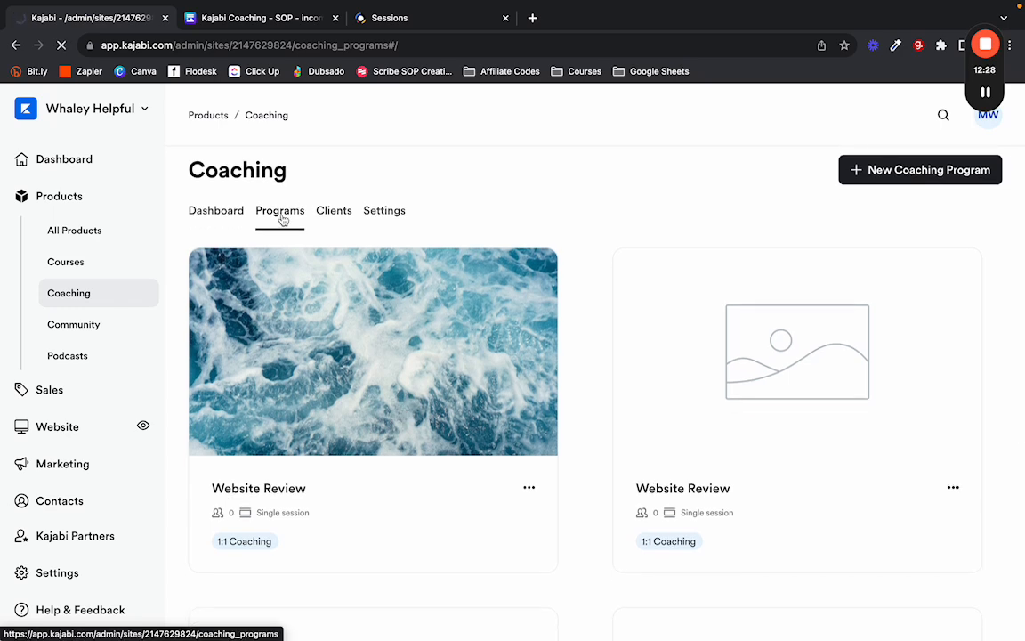
left_click(305, 379)
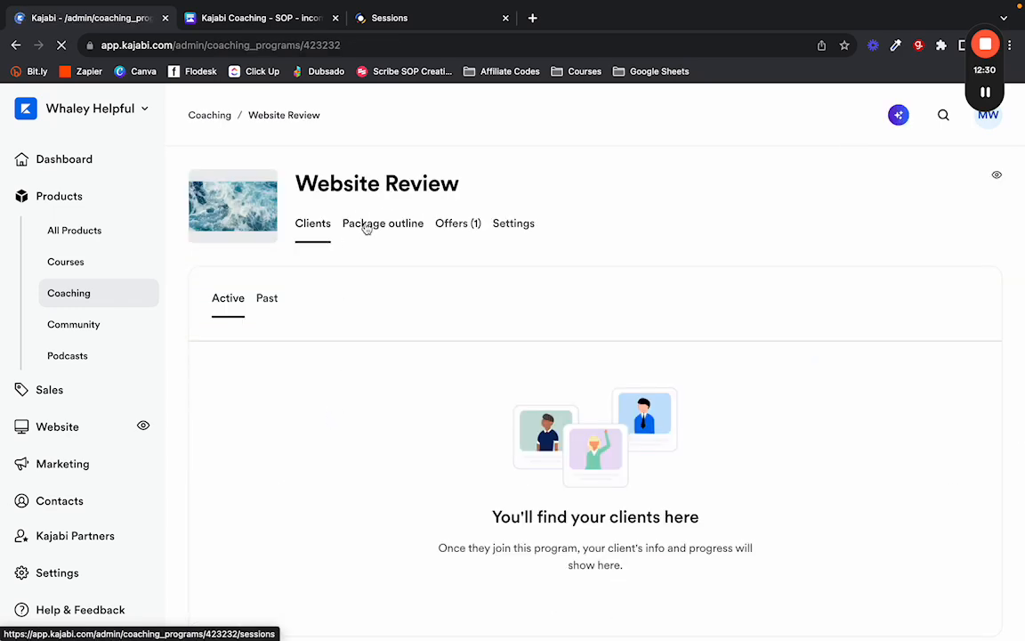
left_click(225, 20)
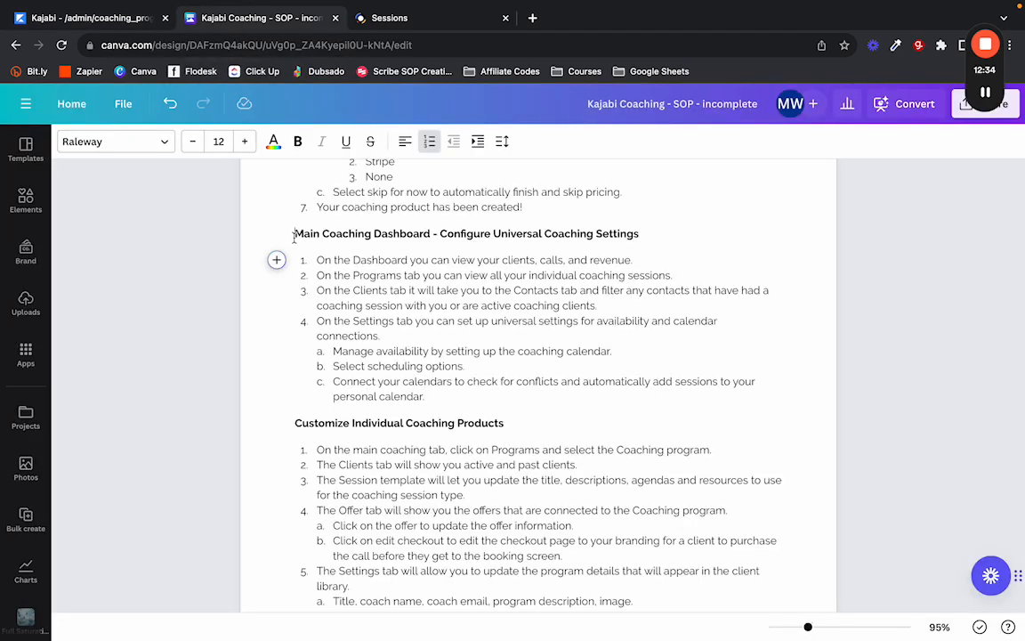
Scroll the Canva SOP down to the five Customize Individual Coaching Products steps.
left_click_drag(294, 236, 469, 394)
left_click(398, 322)
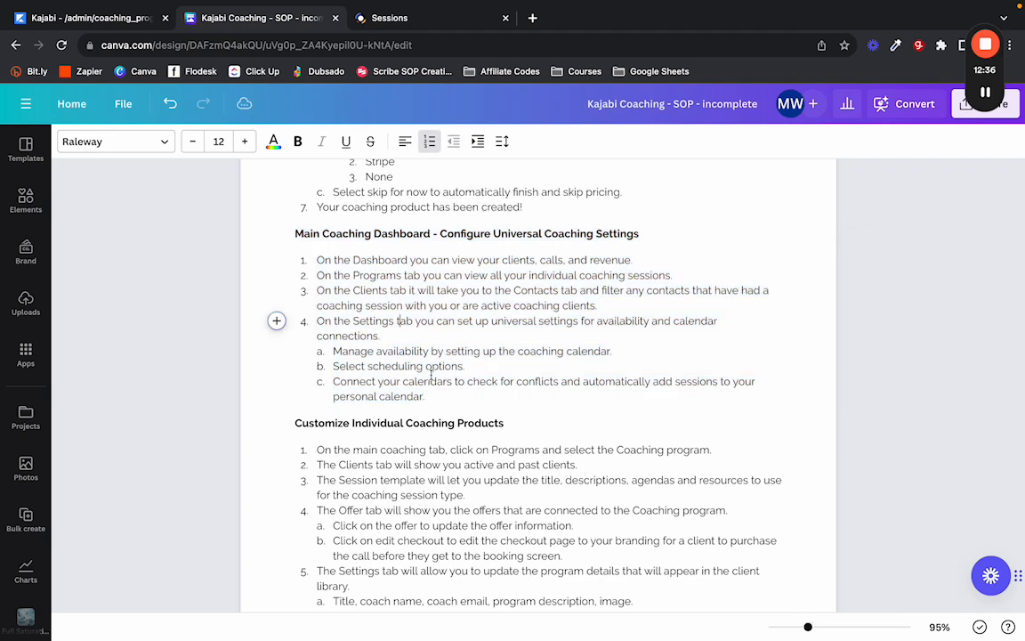
scroll(431, 375, "down", 4)
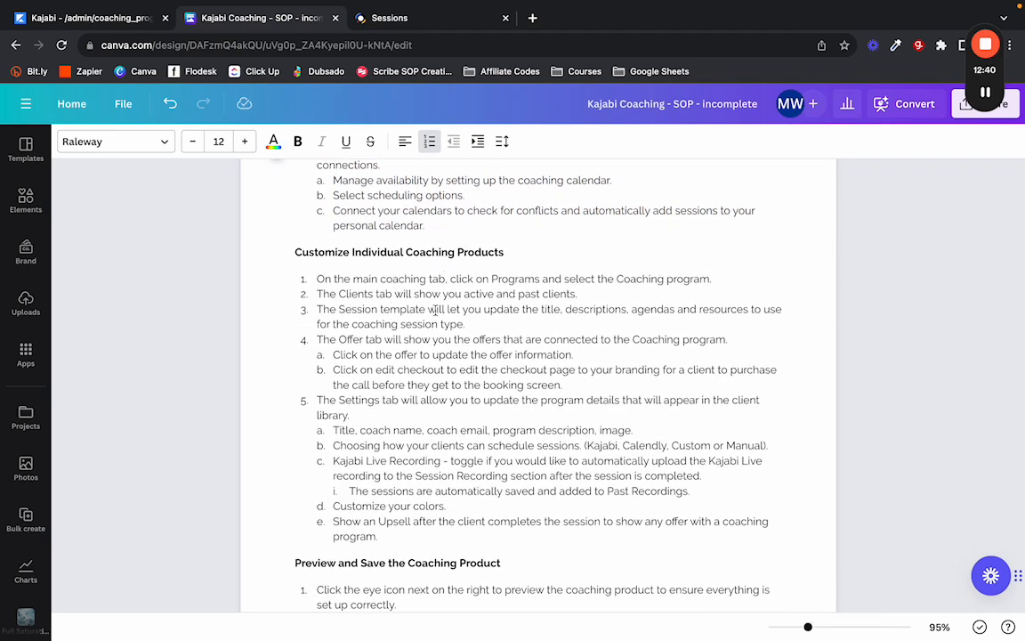
scroll(438, 307, "down", 1)
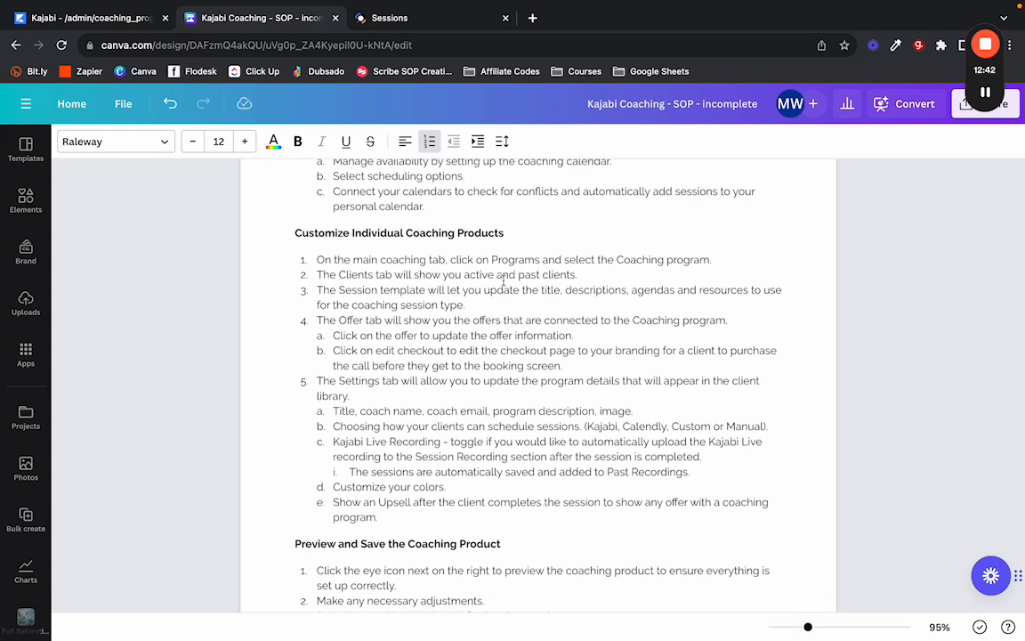
Return to the Website Review coaching program and show its package outline listing Session 1.
left_click(54, 17)
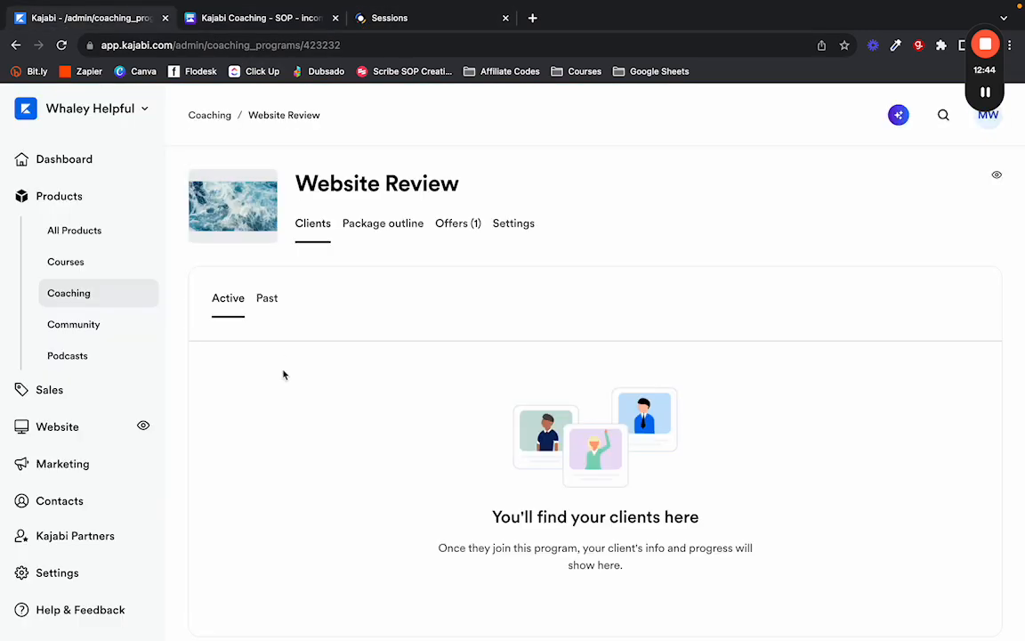
scroll(294, 362, "down", 1)
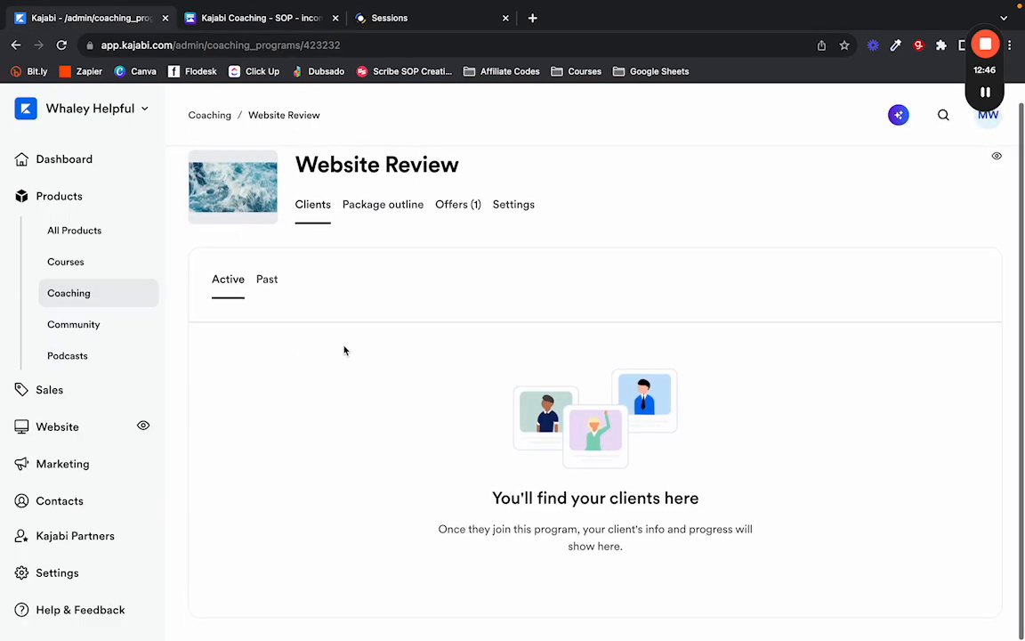
left_click(377, 206)
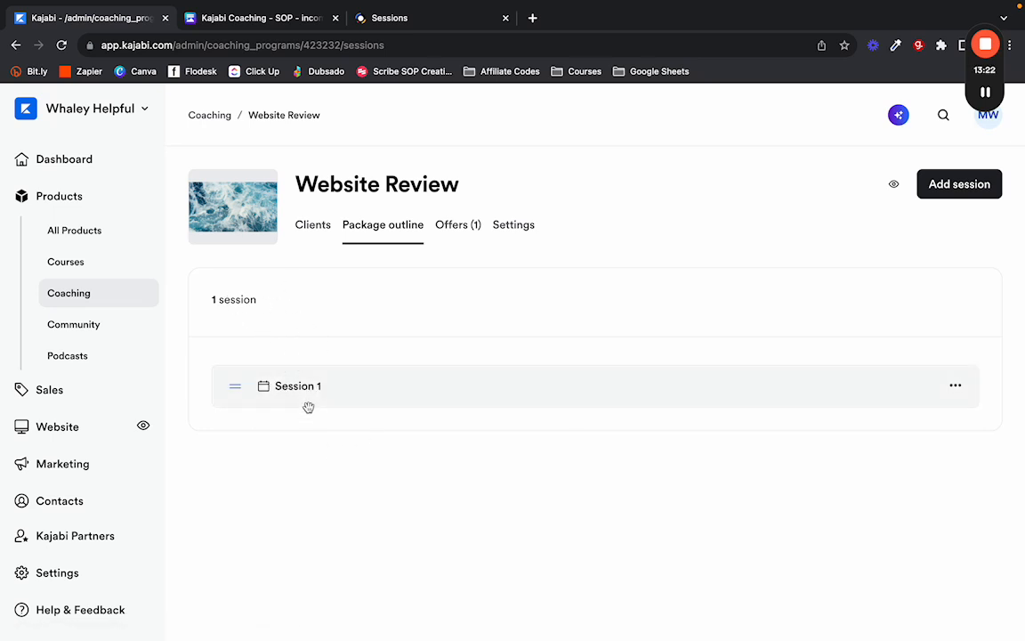
Open Session 1, temporarily title it 'Mirror Mirror', and look over the agenda and resource options.
left_click(293, 394)
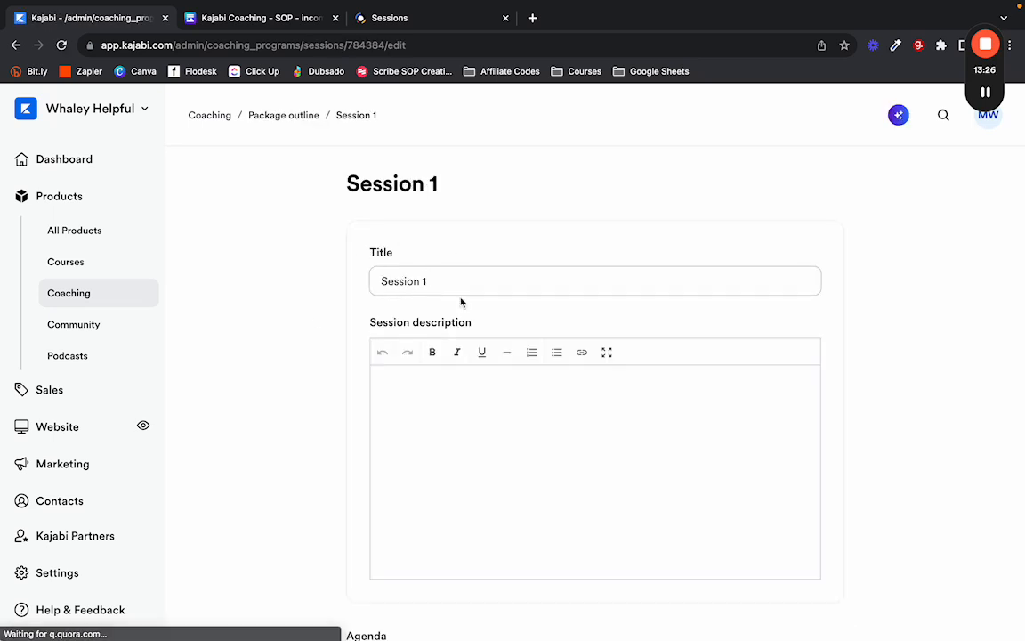
scroll(408, 337, "down", 1)
scroll(402, 256, "up", 1)
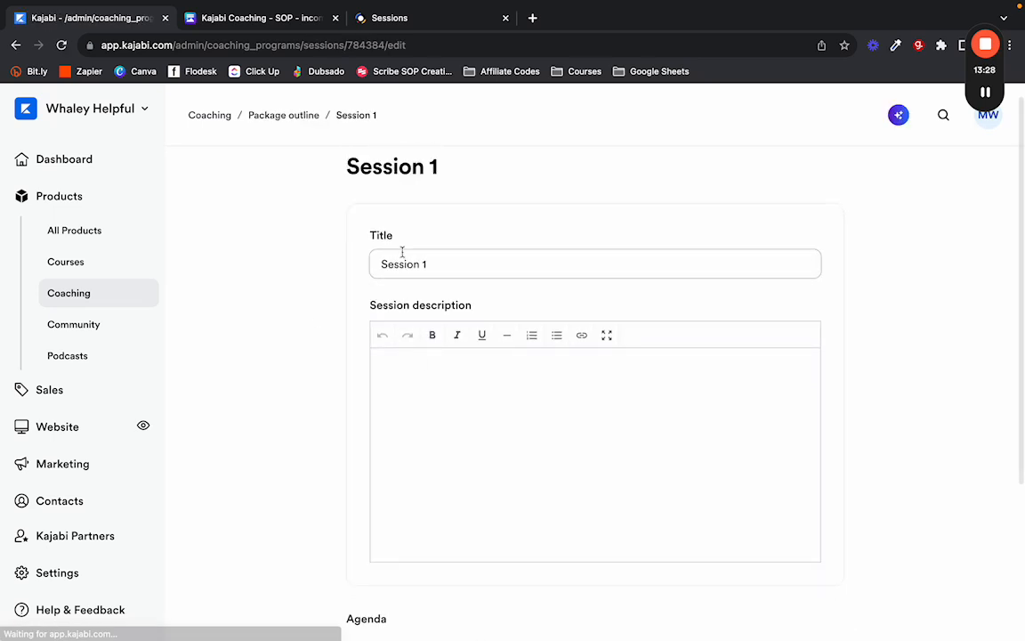
triple_click(389, 264)
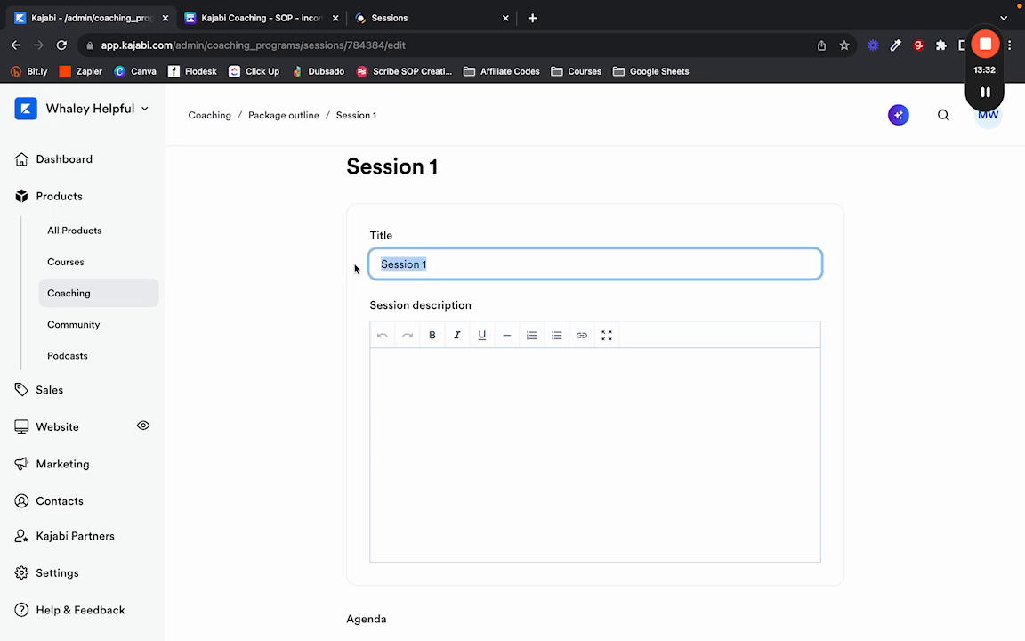
type("Mirror Mirr")
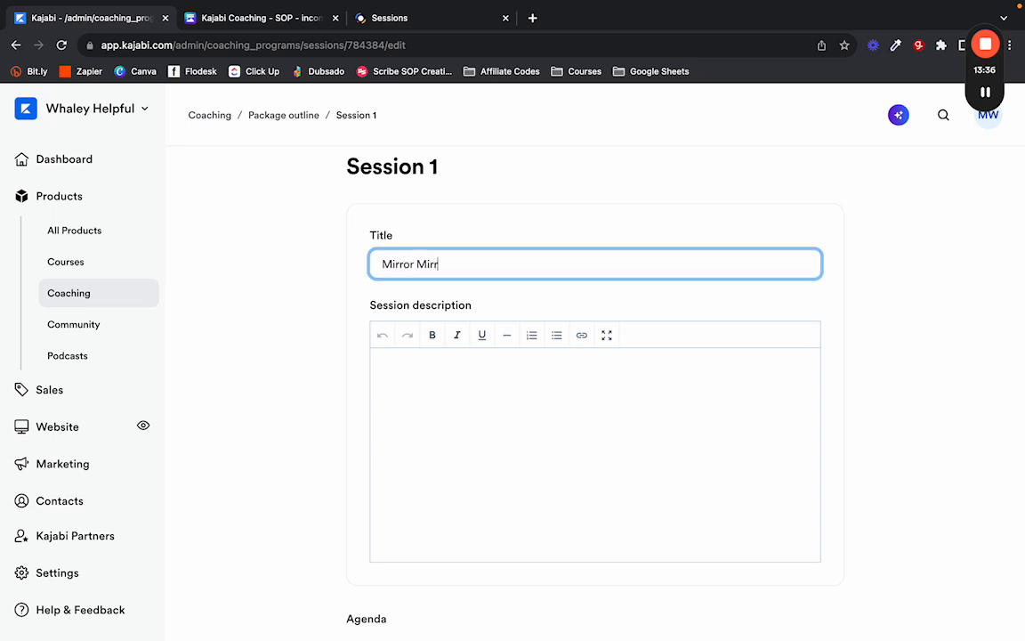
type("or")
left_click(400, 417)
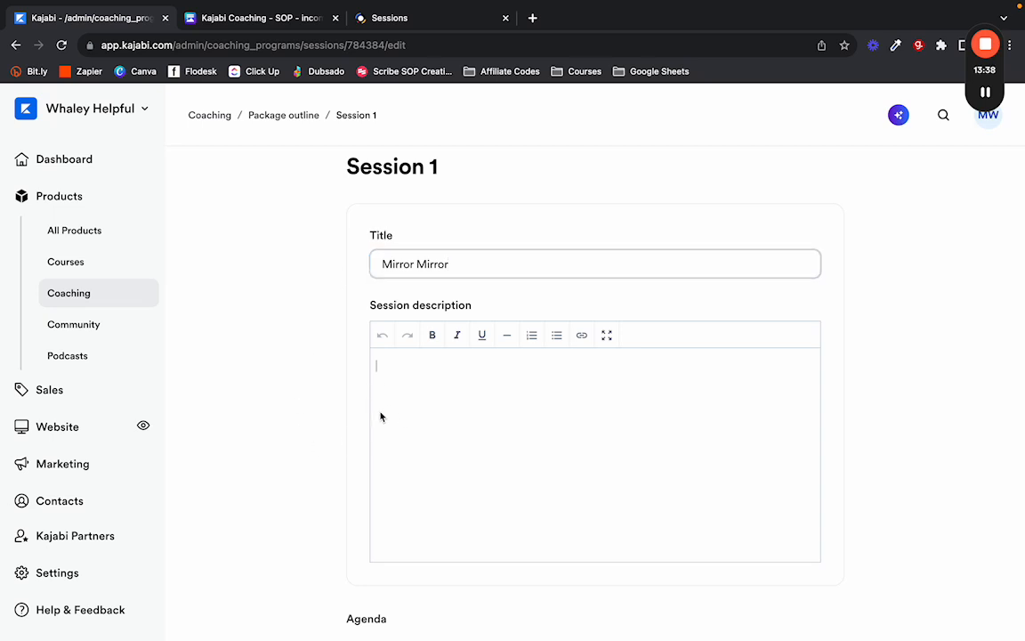
scroll(361, 312, "down", 5)
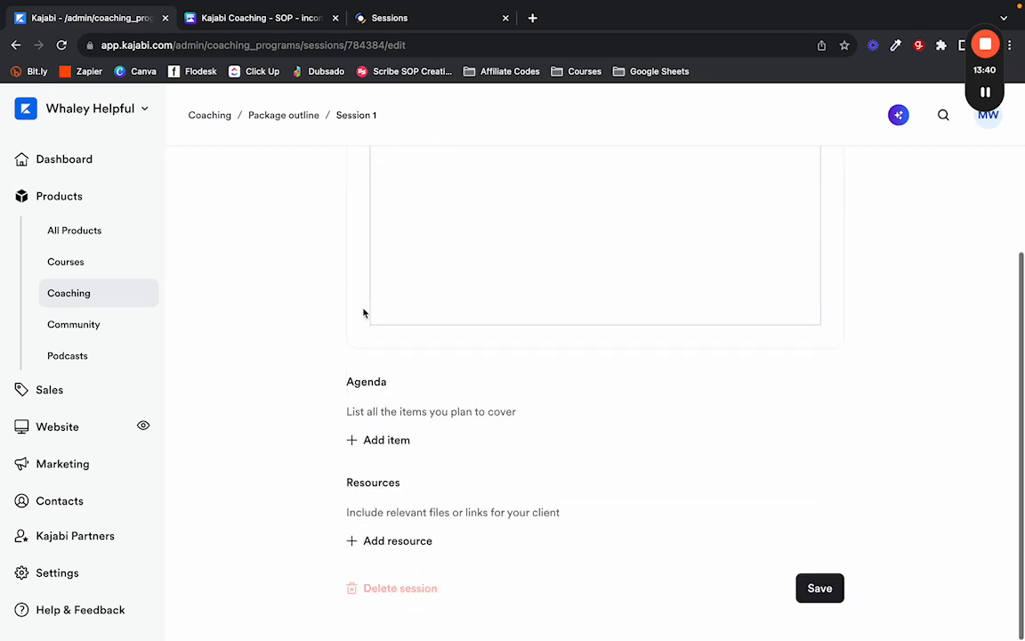
left_click(377, 456)
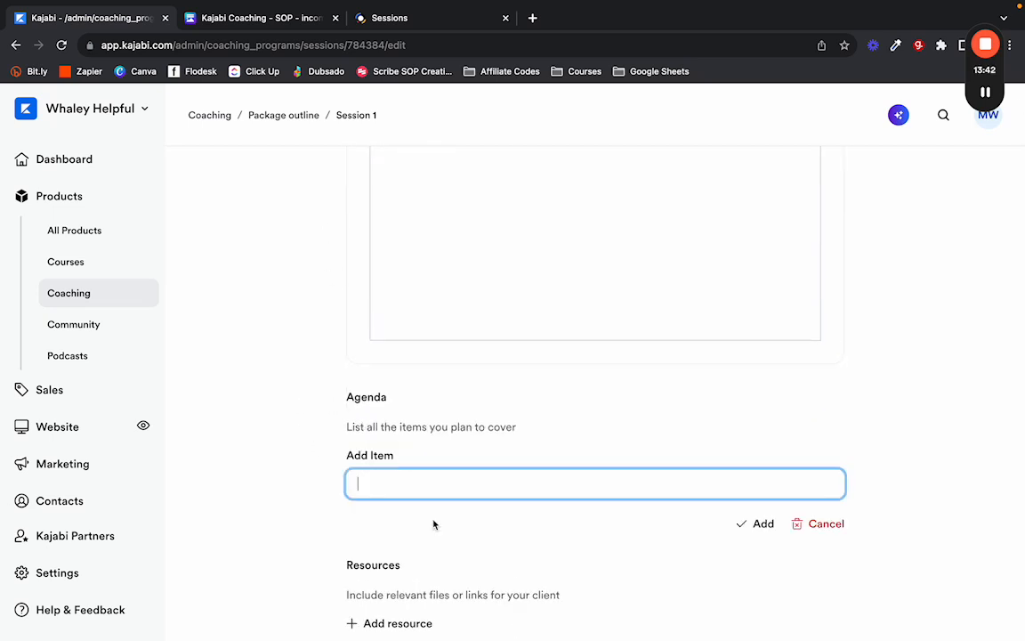
scroll(361, 471, "down", 2)
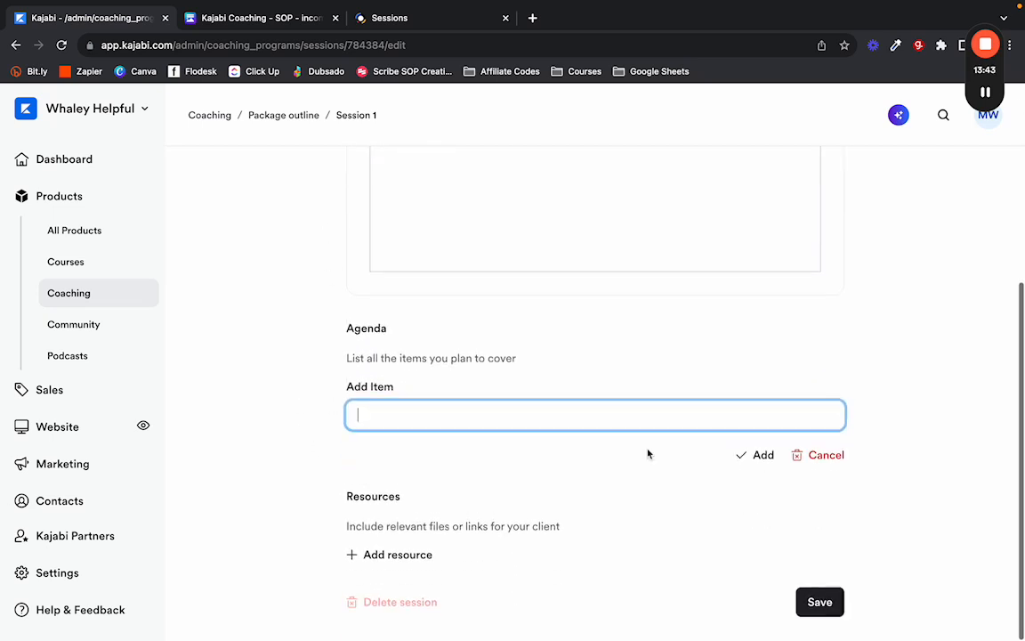
left_click(393, 556)
left_click(329, 508)
Replace the 'Mirror Mirror' title with 'Website Review'.
scroll(343, 407, "up", 4)
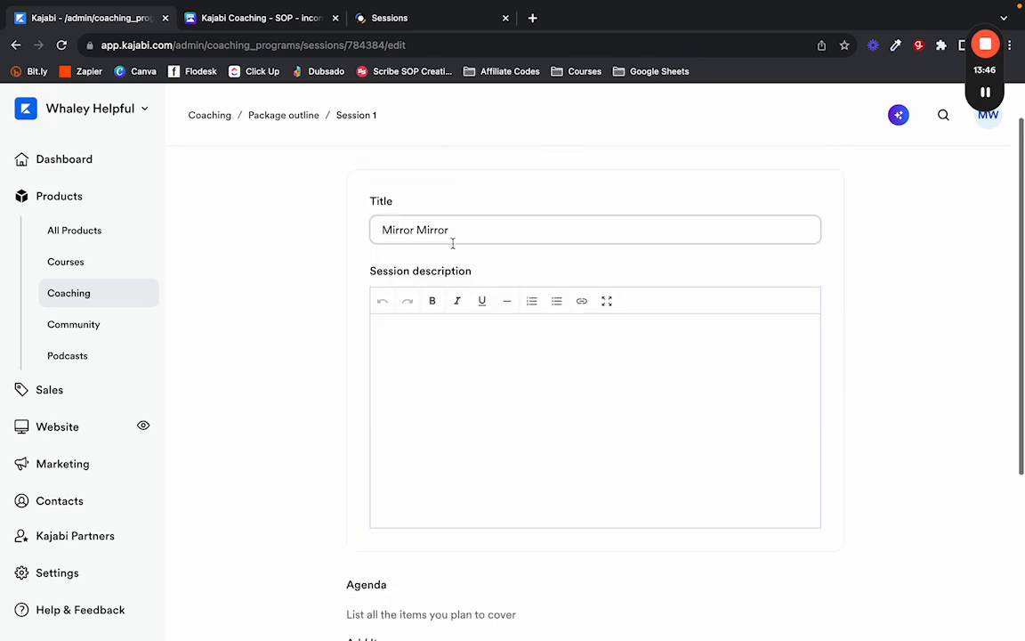
left_click_drag(453, 240, 378, 220)
key("BackSpace")
scroll(334, 256, "up", 1)
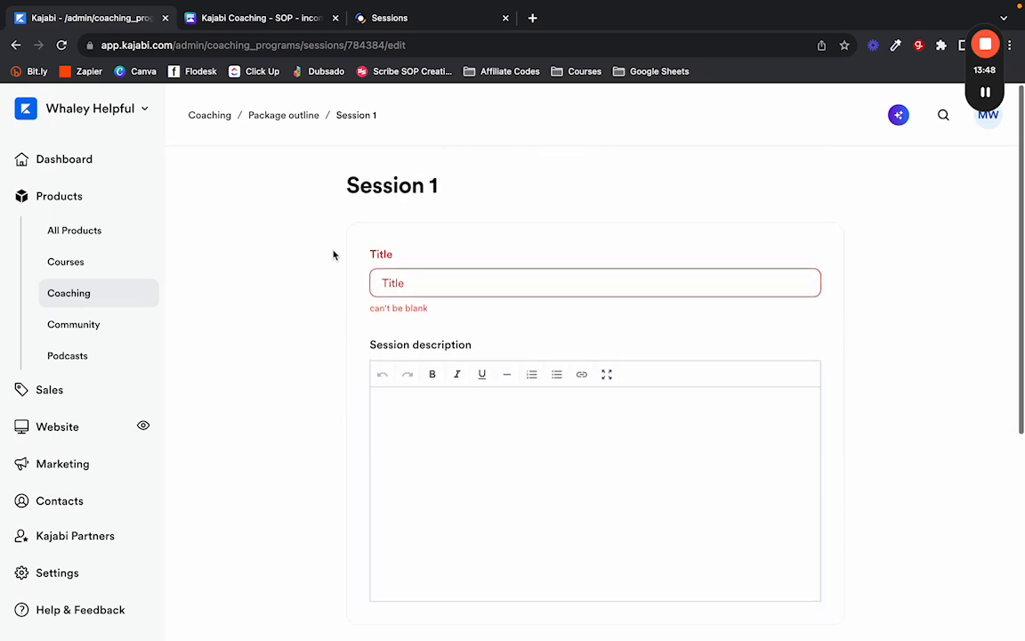
left_click(428, 281)
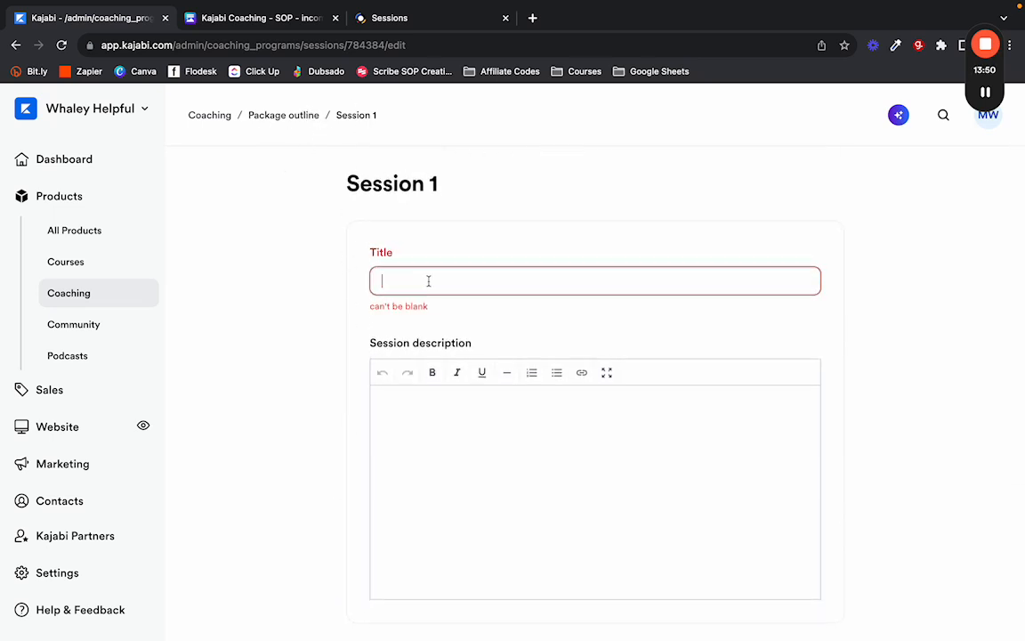
left_click(469, 397)
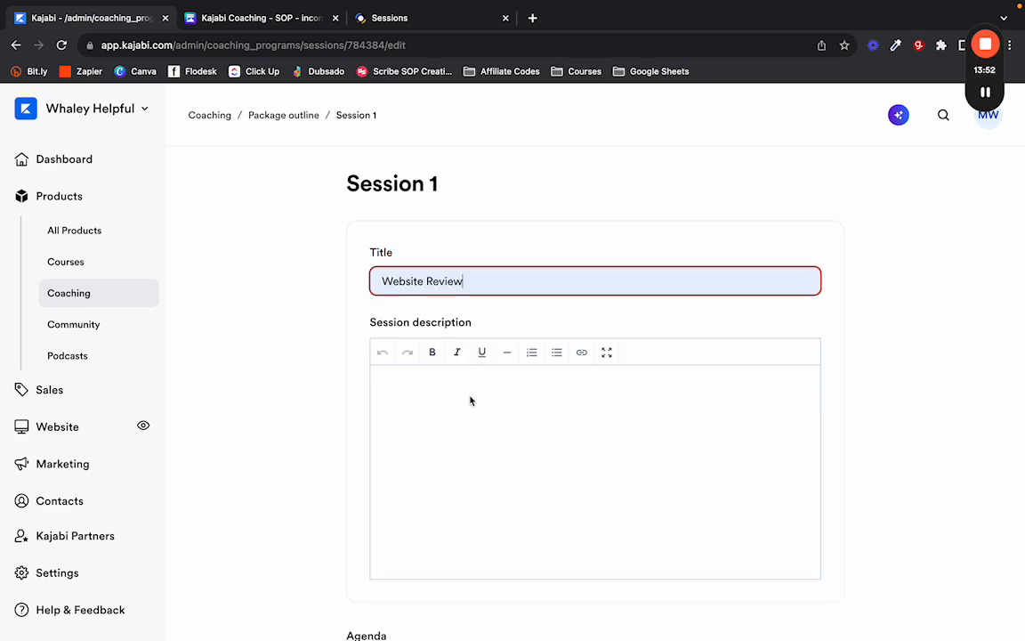
Enter the description 'Let's look at your site!' and bring up the Sessions booking page.
left_click(437, 417)
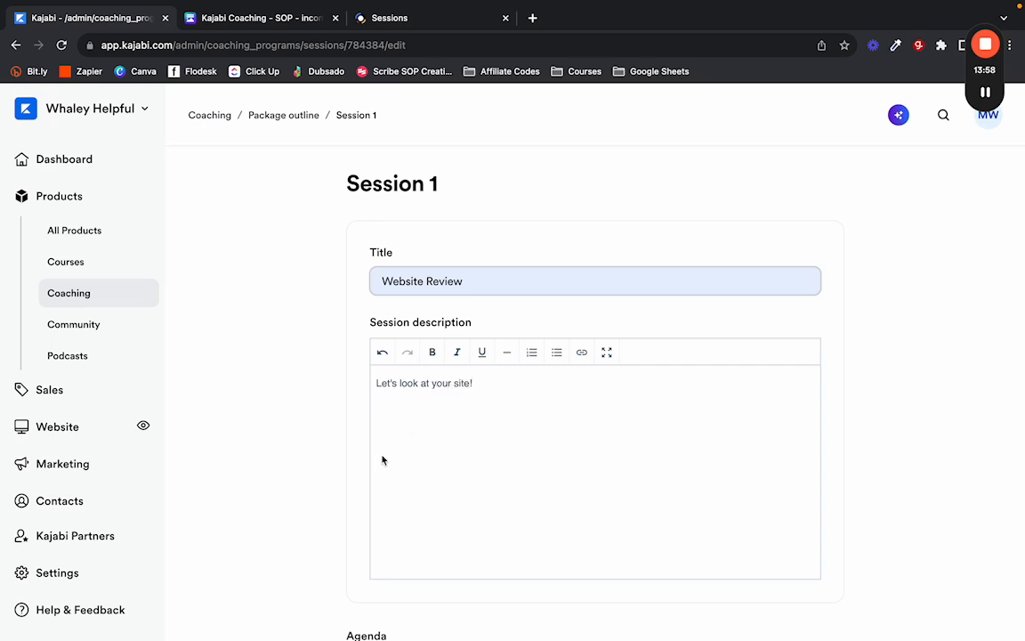
scroll(330, 461, "down", 5)
left_click(359, 416)
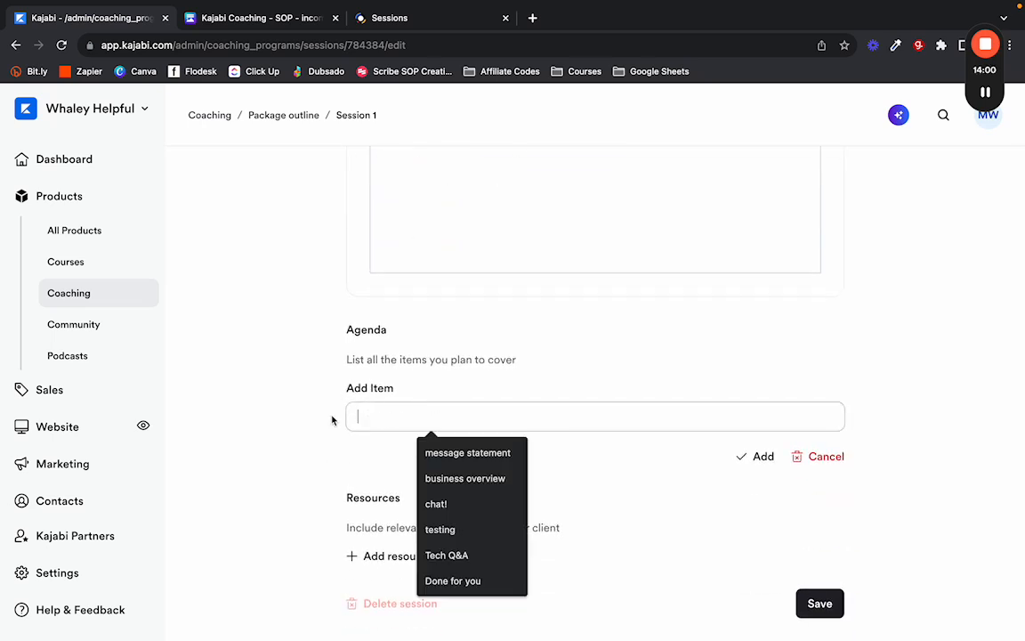
left_click(315, 403)
left_click(439, 27)
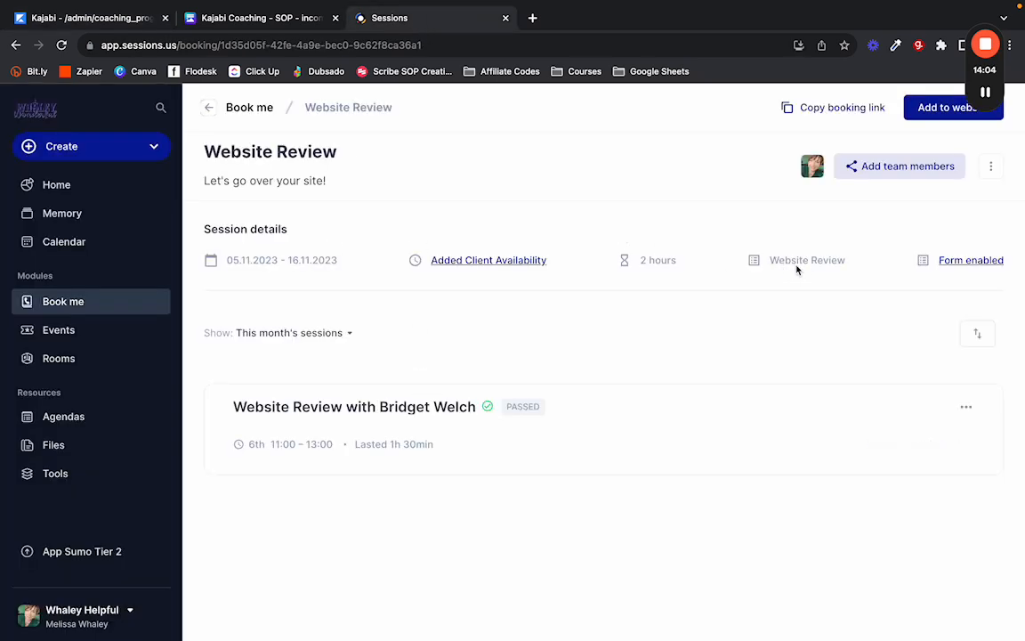
Edit the Website Review booking page to view its agenda: Catch up, Website, 90 Day Maintenance.
left_click(990, 166)
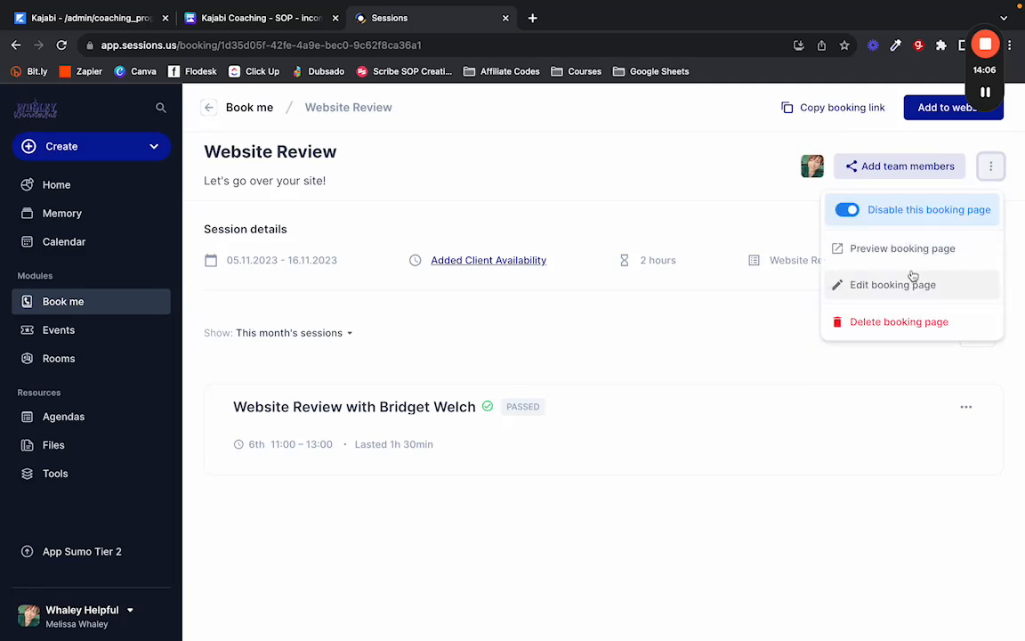
left_click(896, 287)
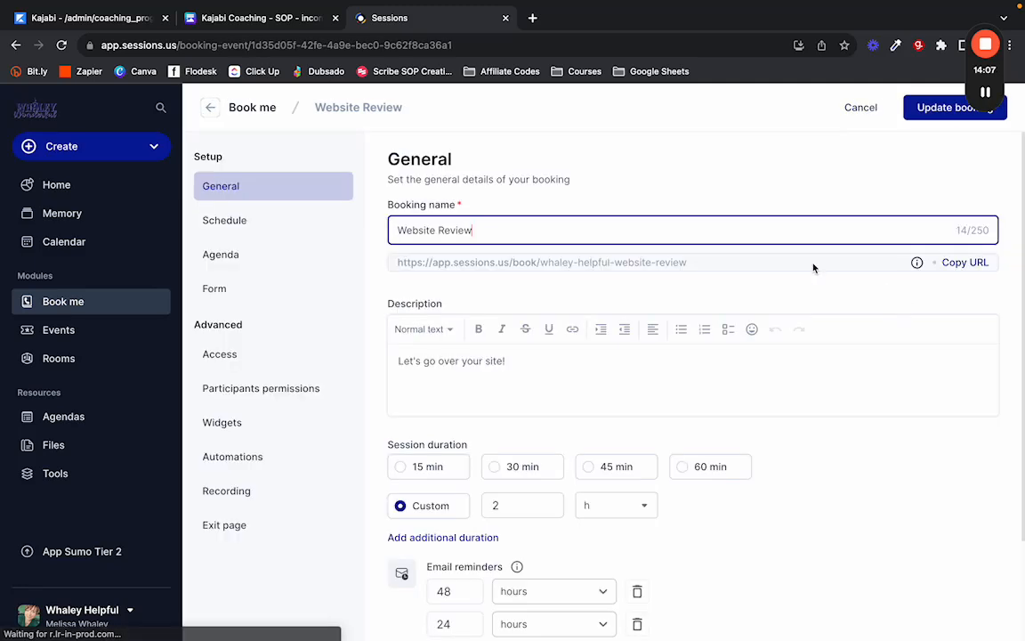
left_click(264, 256)
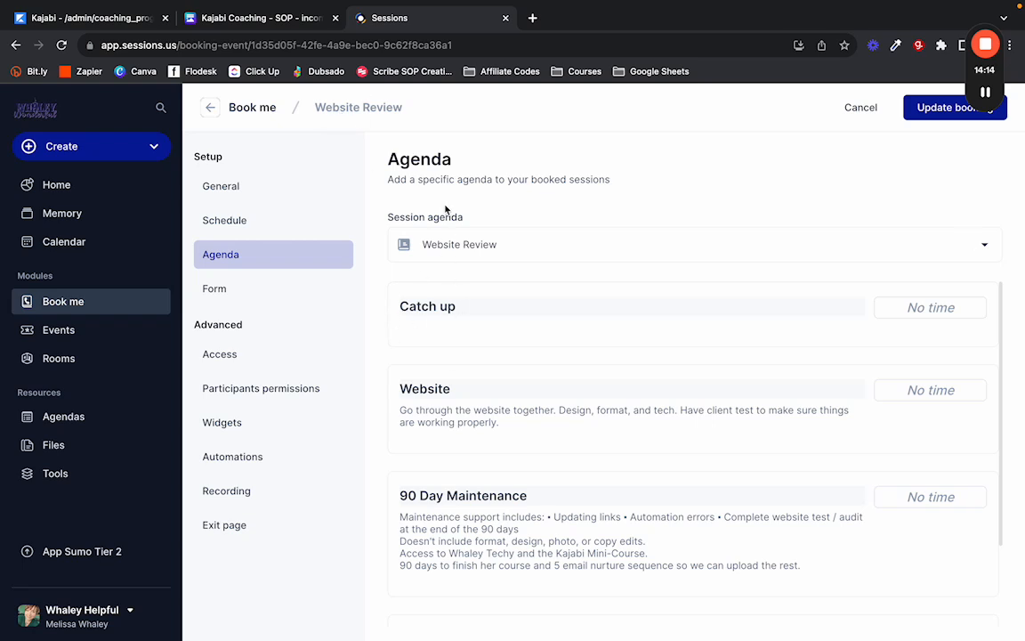
Add Catch Up and Website as Session 1's first two agenda items.
left_click(47, 20)
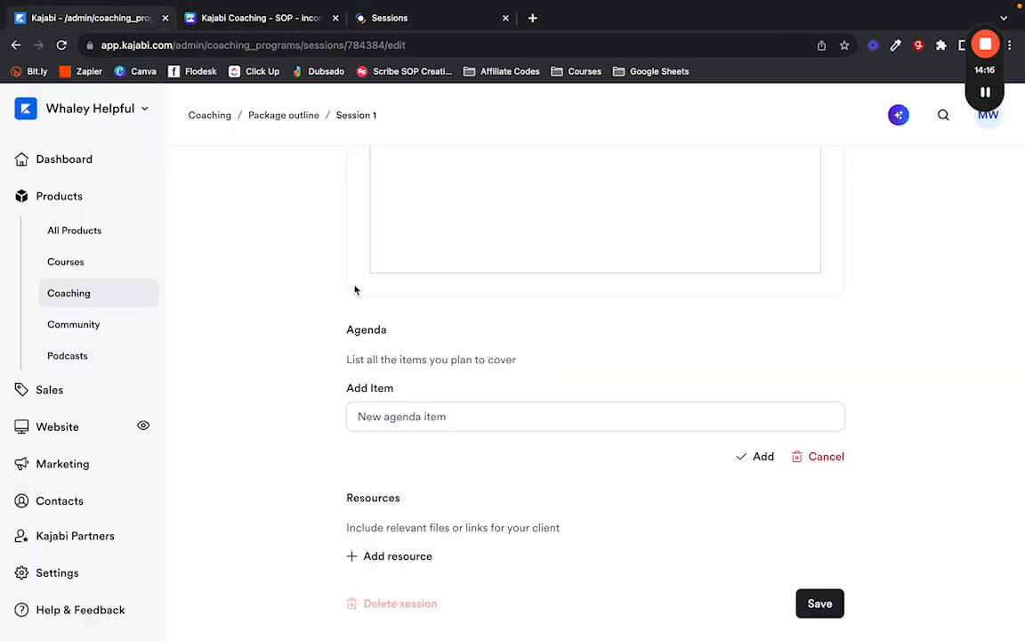
left_click(391, 425)
type("Cat")
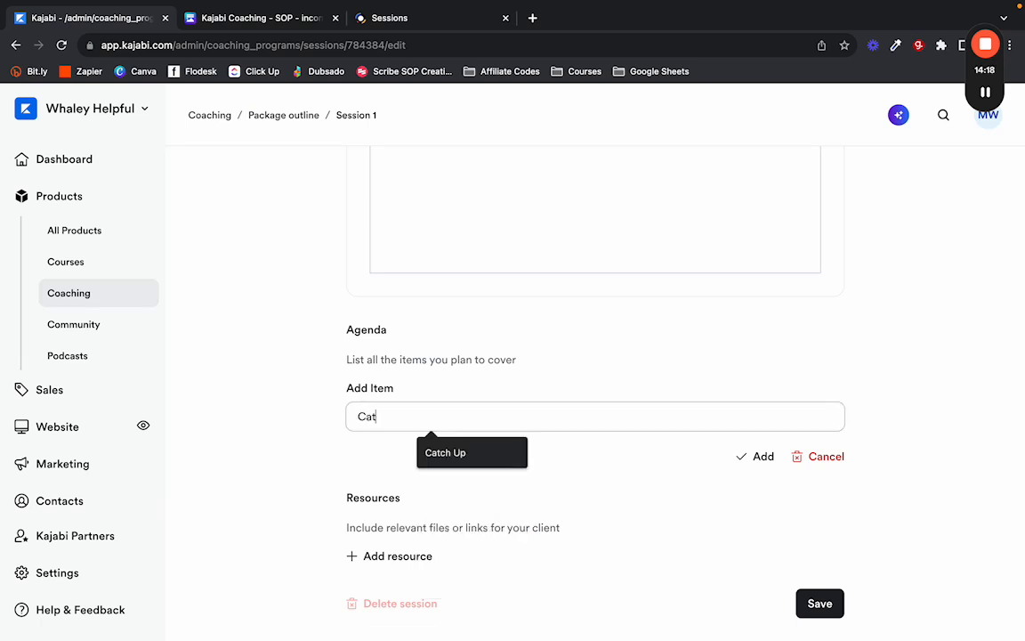
type("ch Up")
left_click(453, 457)
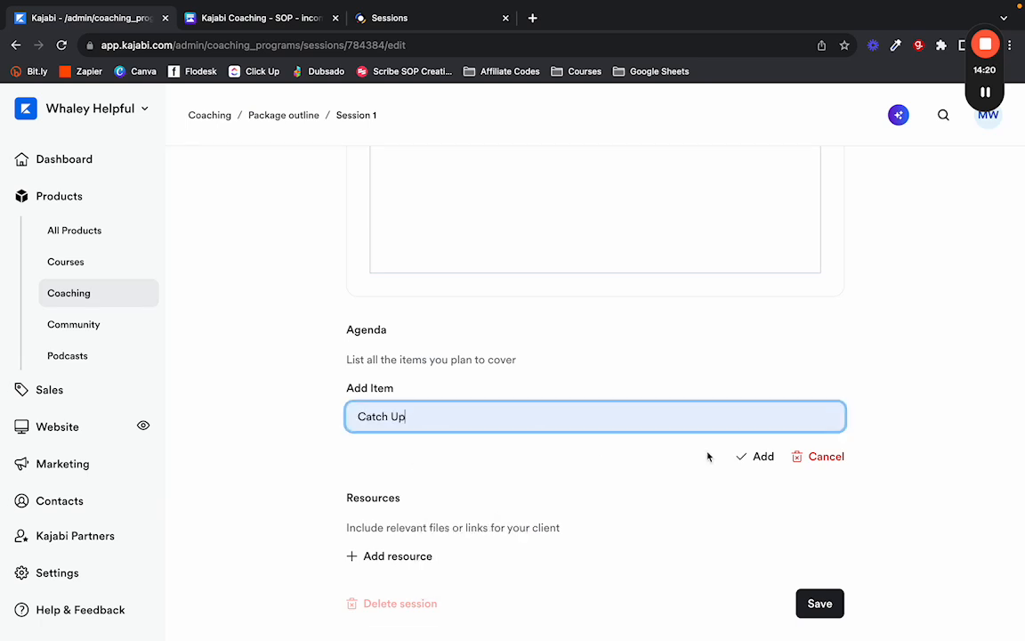
left_click(757, 456)
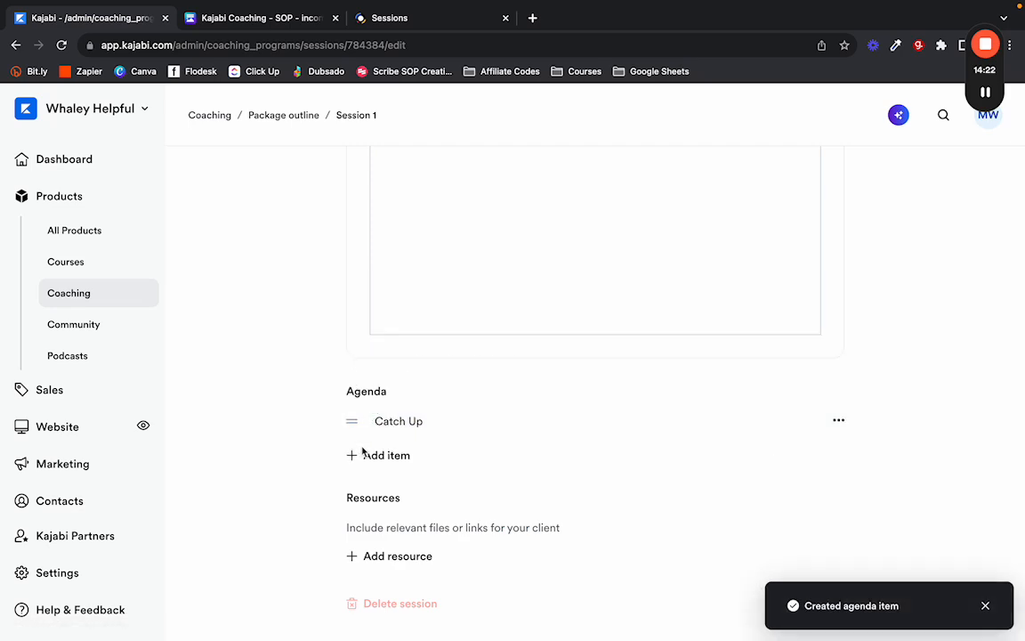
left_click(365, 455)
left_click(274, 20)
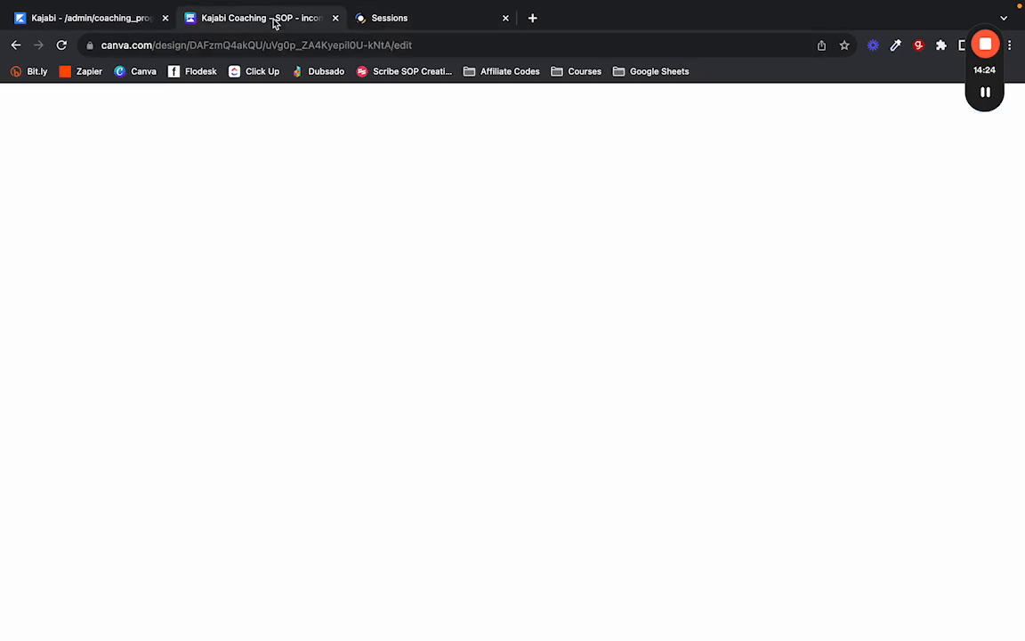
left_click(381, 15)
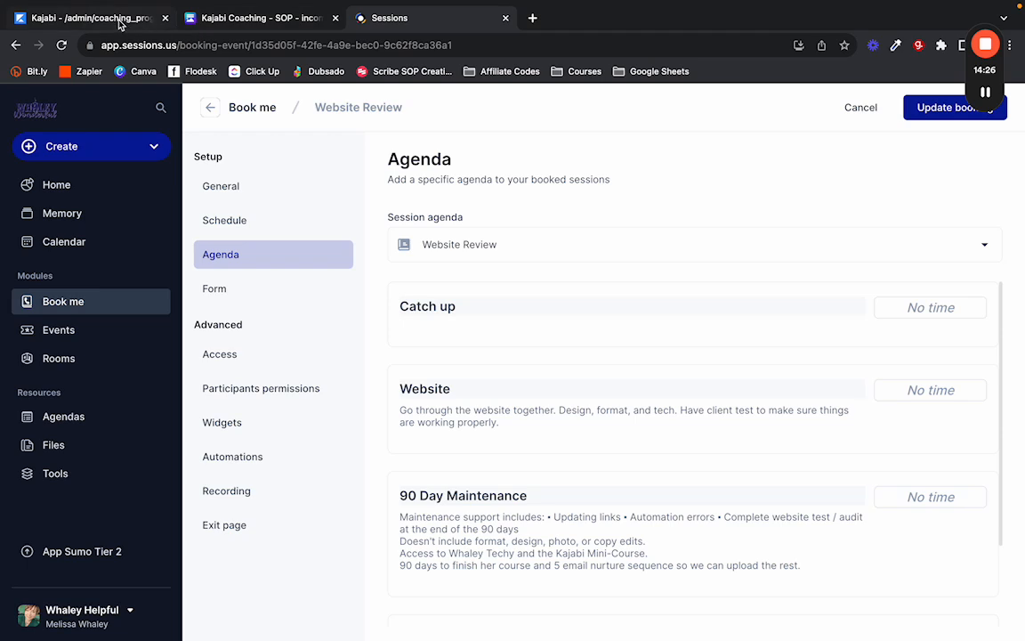
left_click(119, 24)
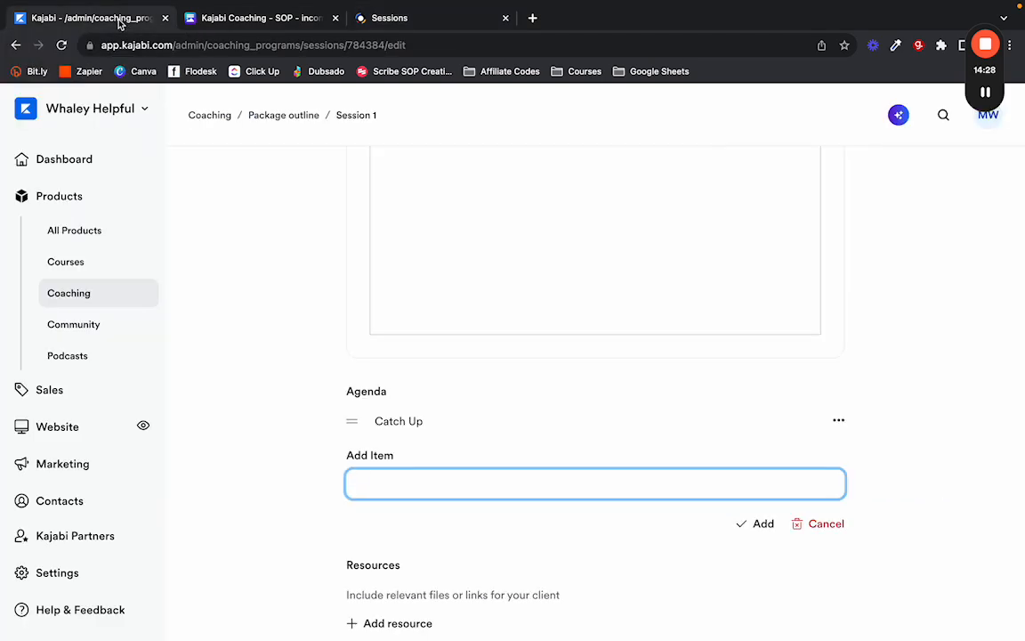
type("Website")
left_click(741, 524)
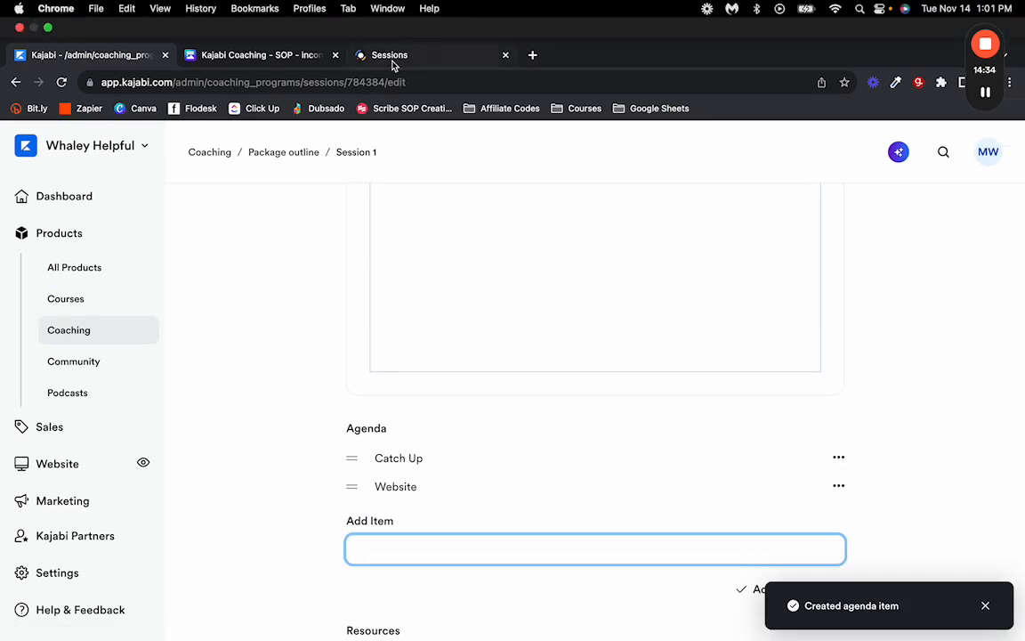
Copy '90 Day Maintenance' from the Sessions agenda and add it as the third item.
left_click(391, 55)
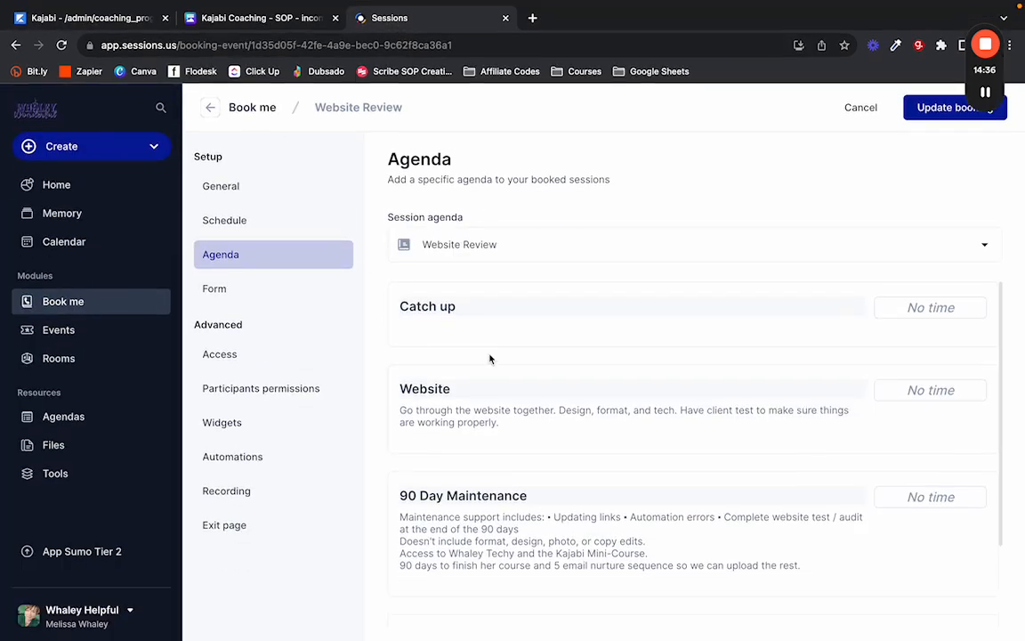
left_click_drag(539, 503, 390, 504)
key("ctrl+c")
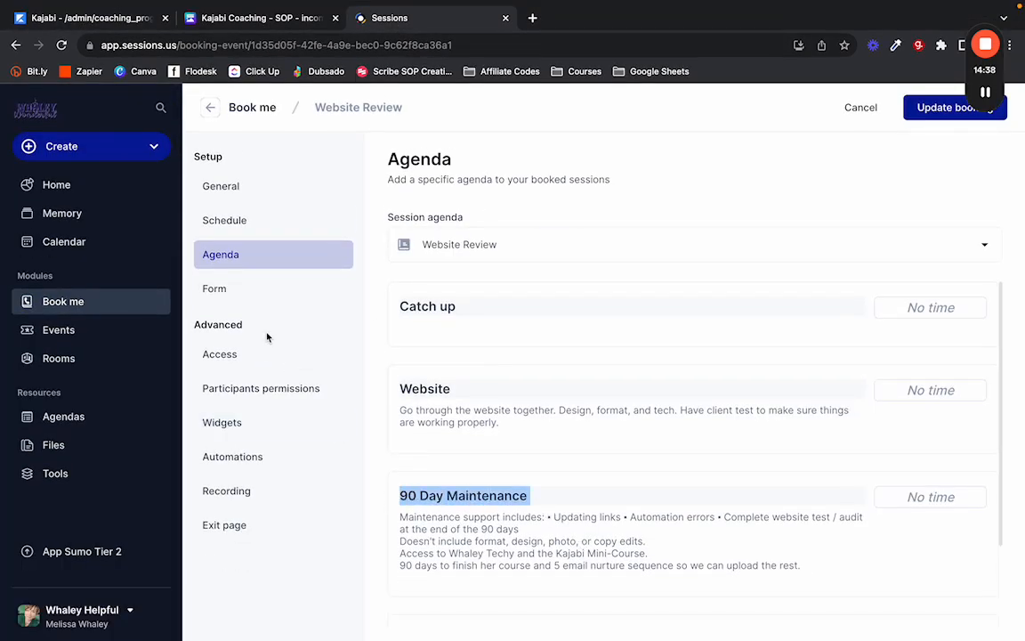
left_click(89, 18)
key("ctrl+v")
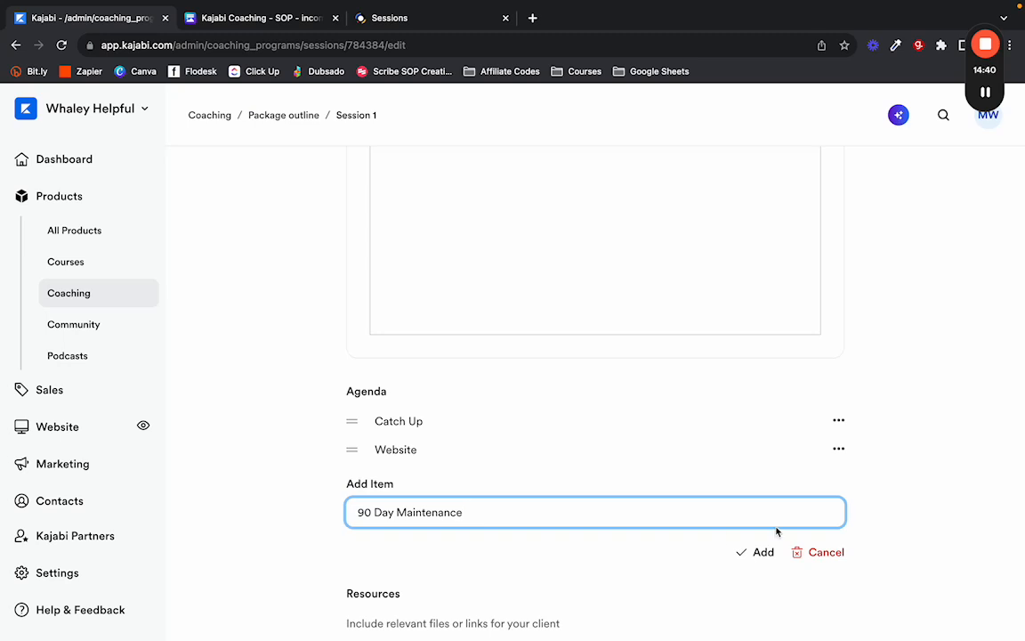
left_click(758, 553)
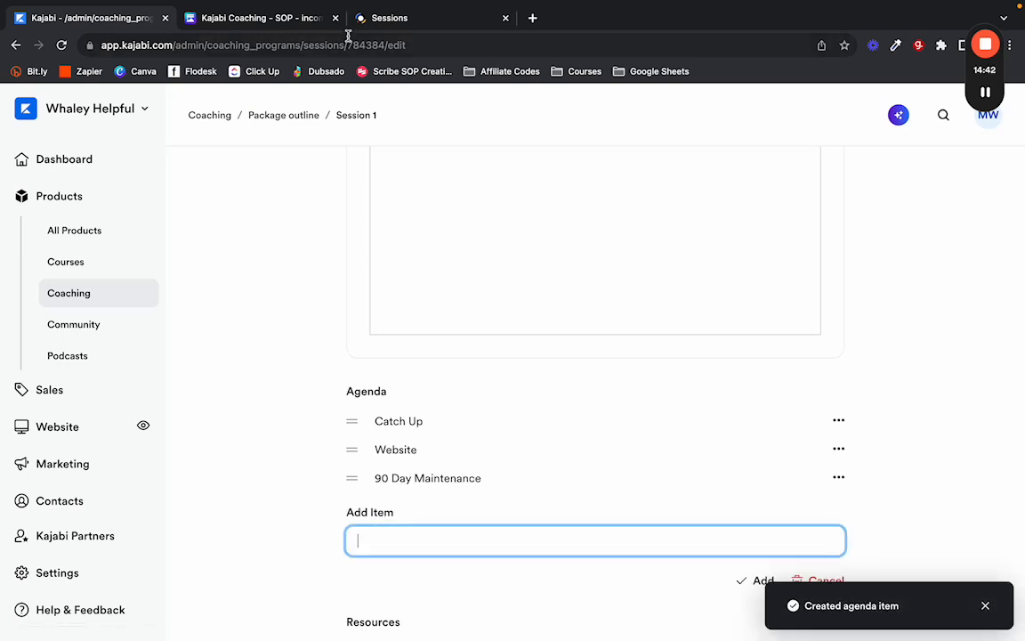
Copy 'What questions do you have for me?' from Sessions and add it as the fourth item.
left_click(374, 18)
scroll(472, 373, "down", 3)
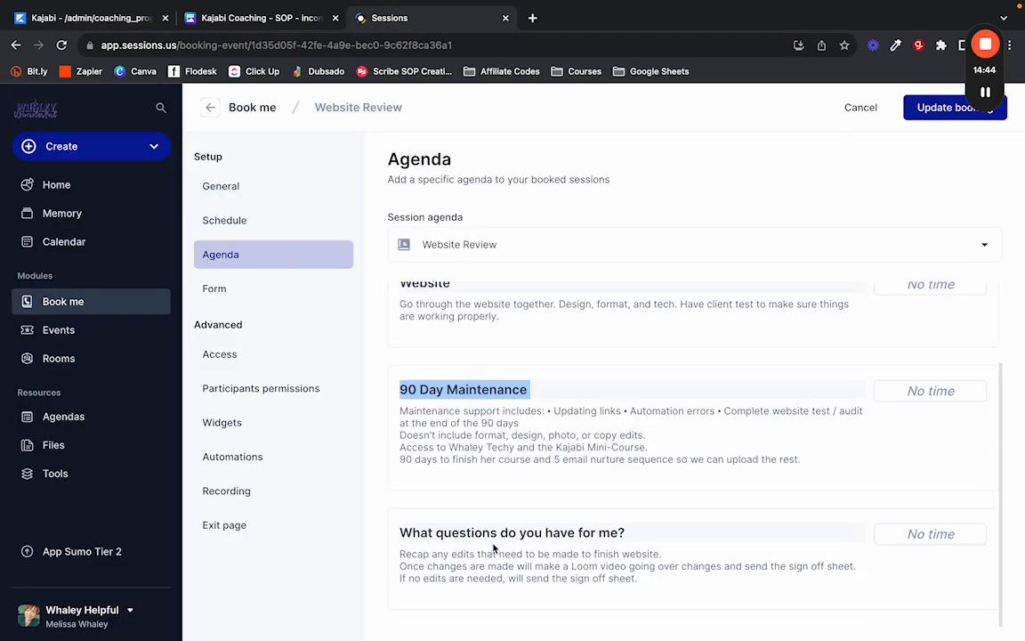
left_click_drag(649, 540, 402, 531)
key("super+c")
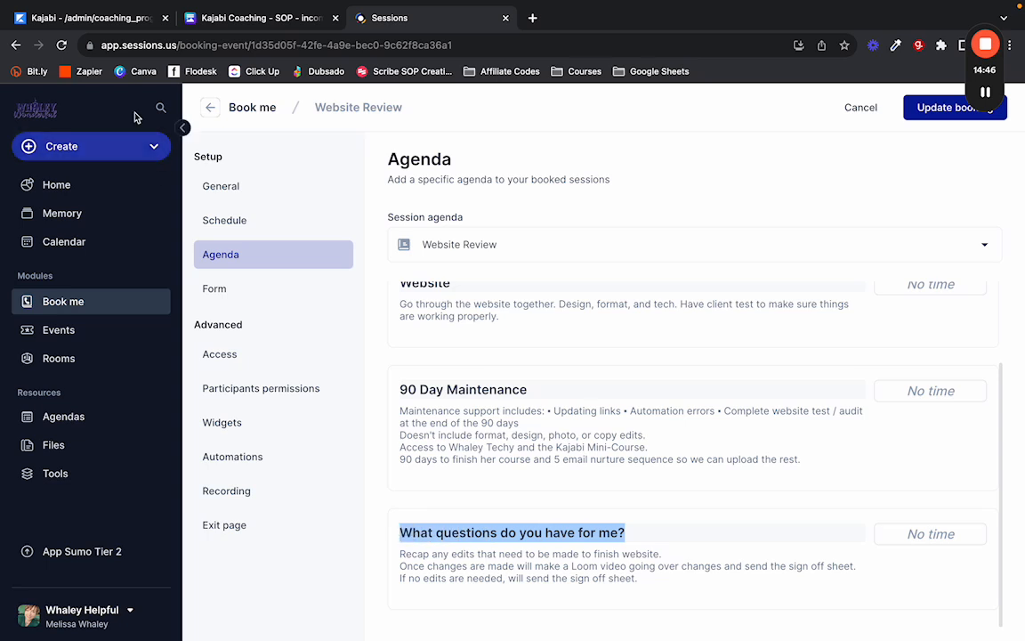
left_click(91, 23)
key("super+v")
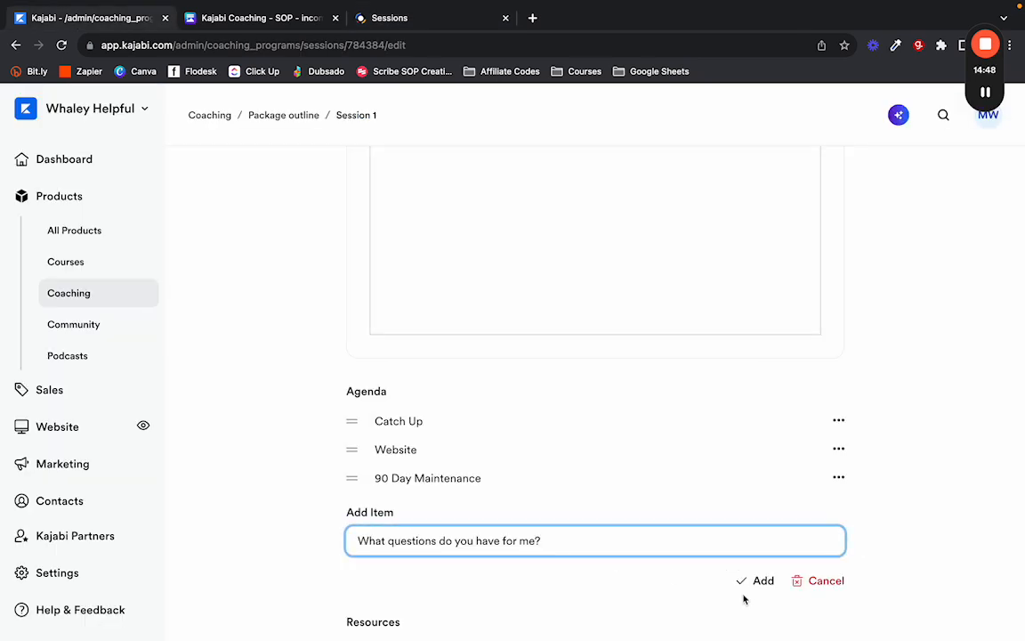
left_click(754, 583)
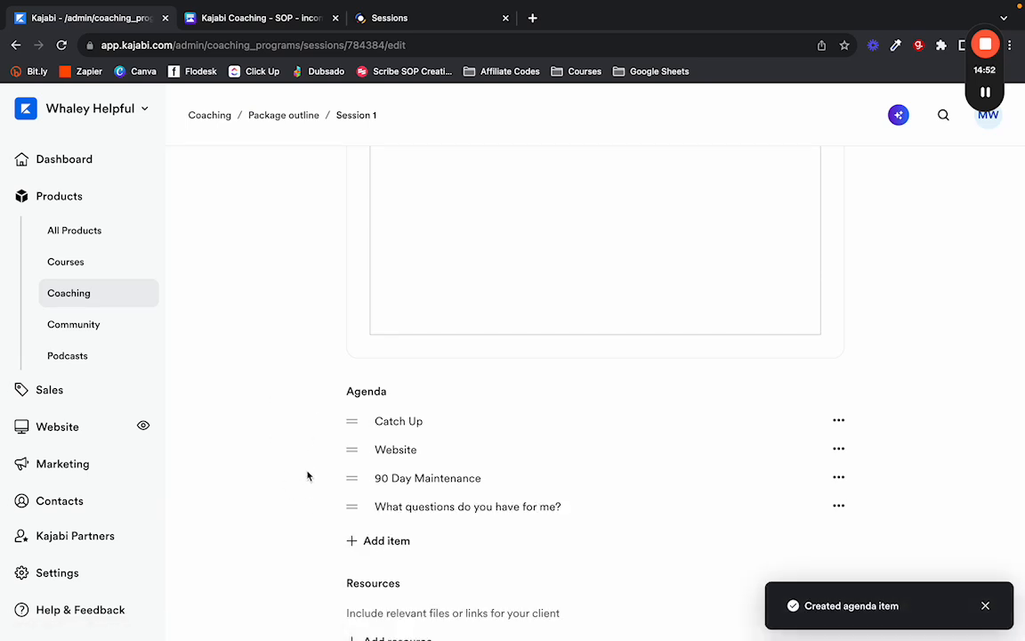
scroll(307, 476, "down", 1)
scroll(307, 476, "down", 1)
scroll(307, 476, "down", 1)
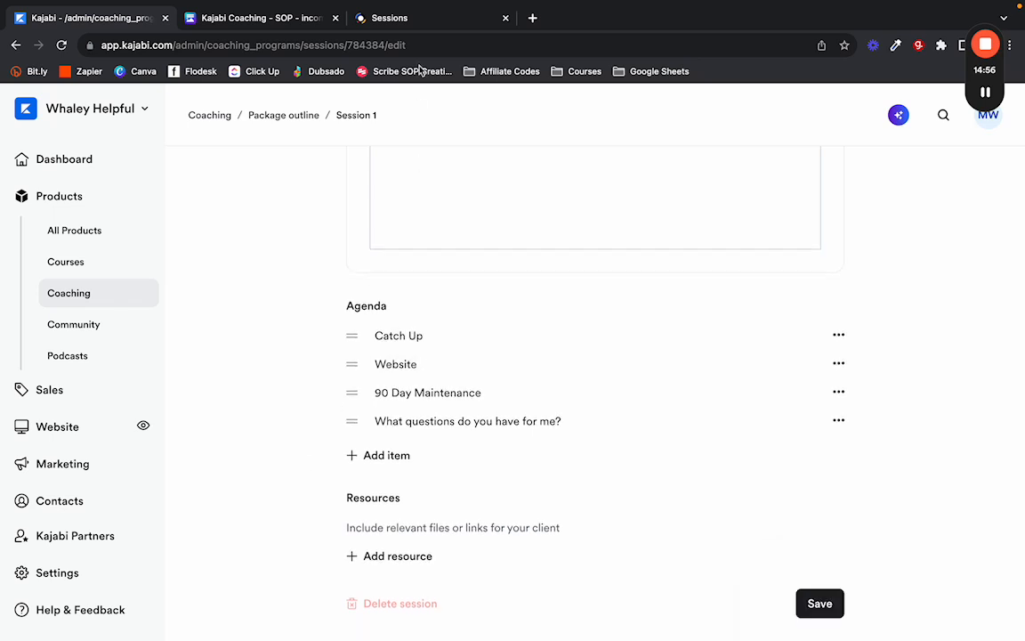
left_click(405, 25)
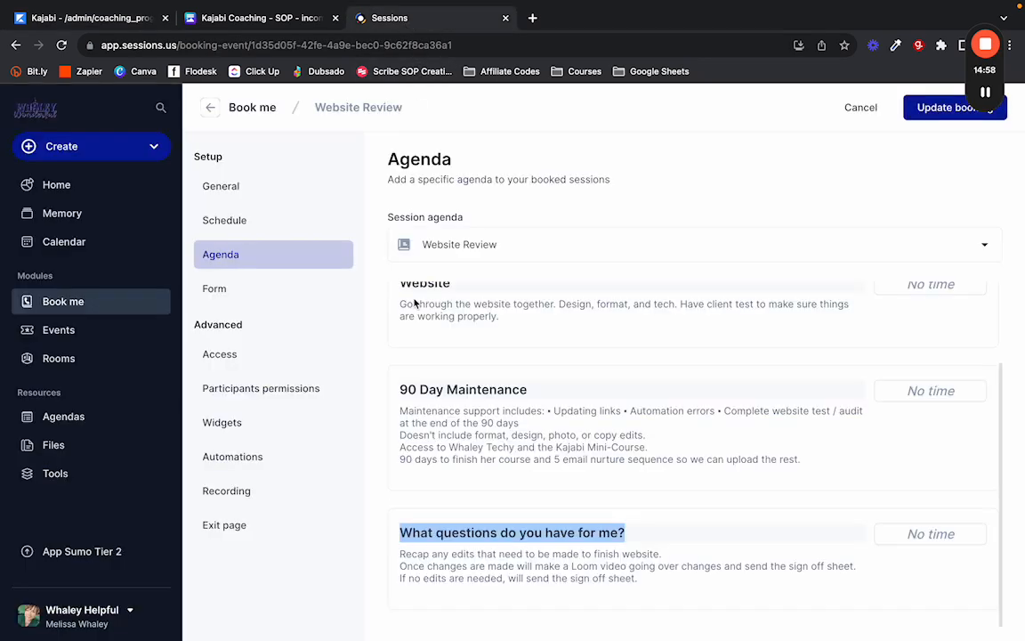
scroll(389, 318, "up", 2)
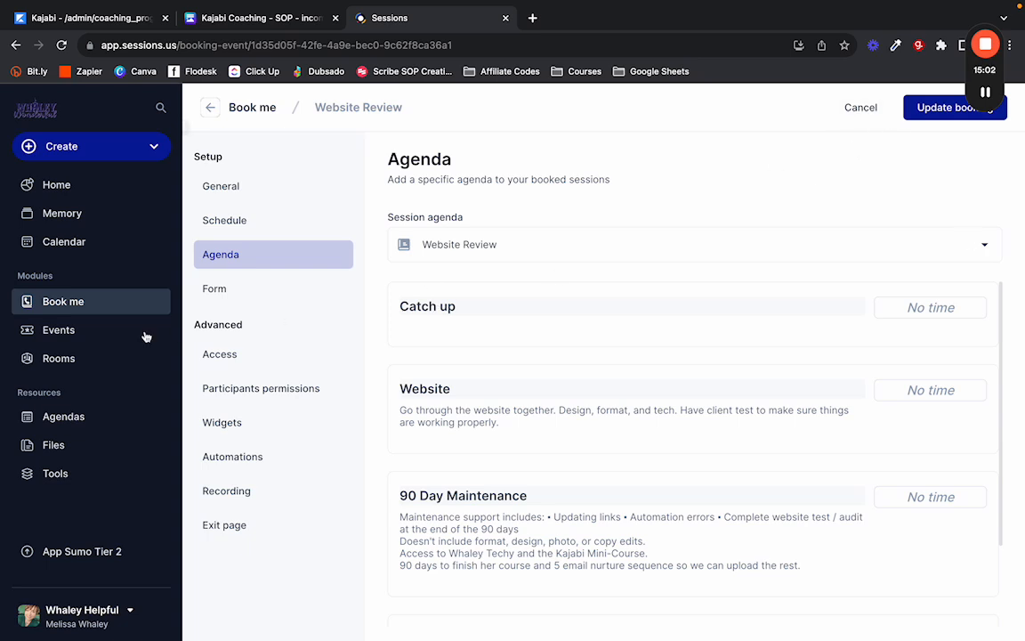
Leave the booking page, open the saved Website Review agenda in Sessions, then return to Kajabi.
left_click(54, 417)
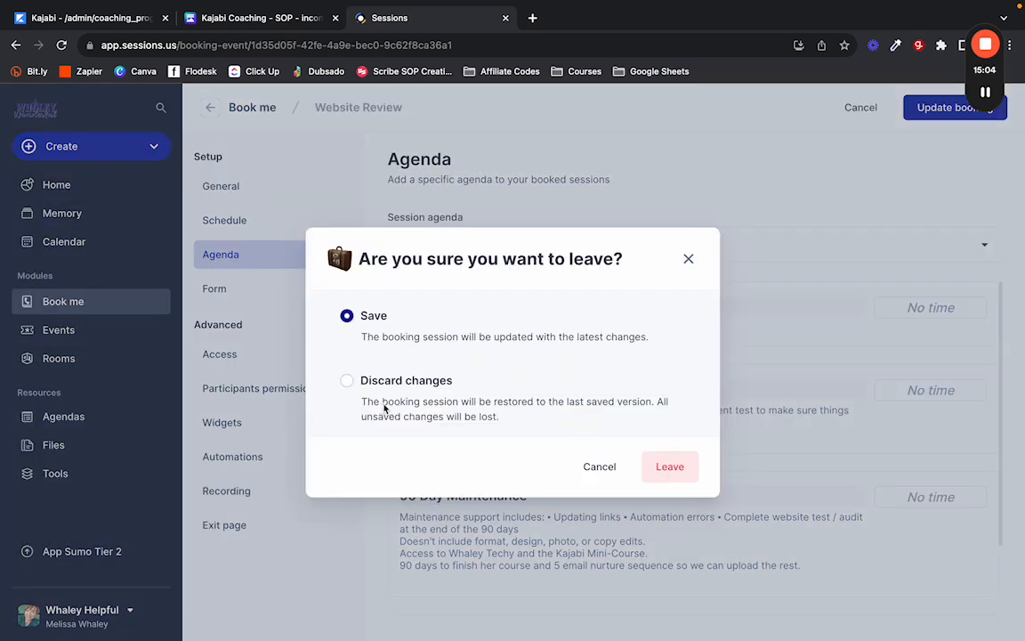
left_click(656, 461)
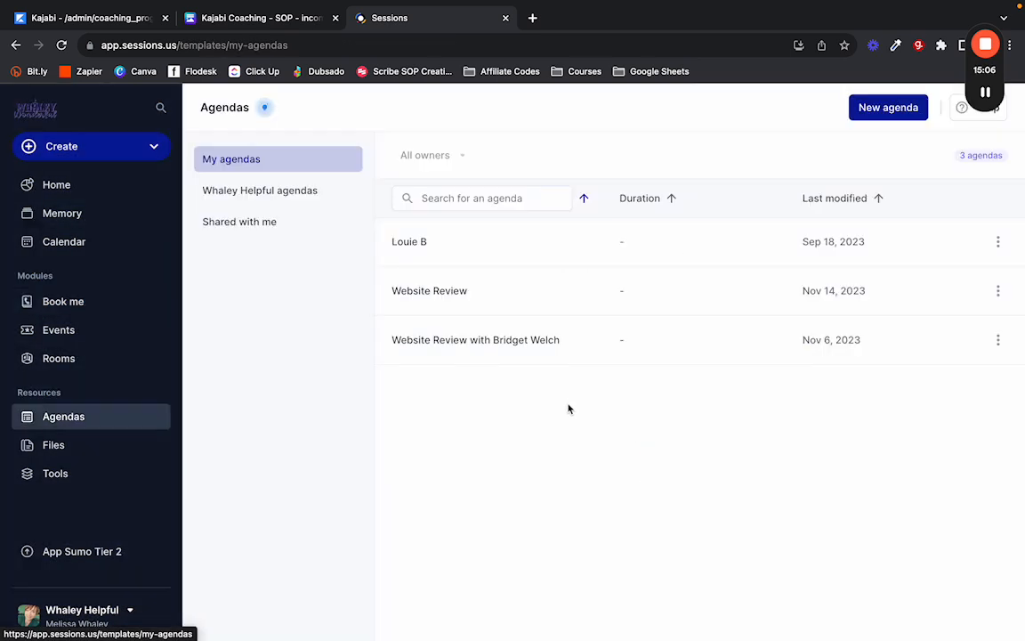
left_click(458, 307)
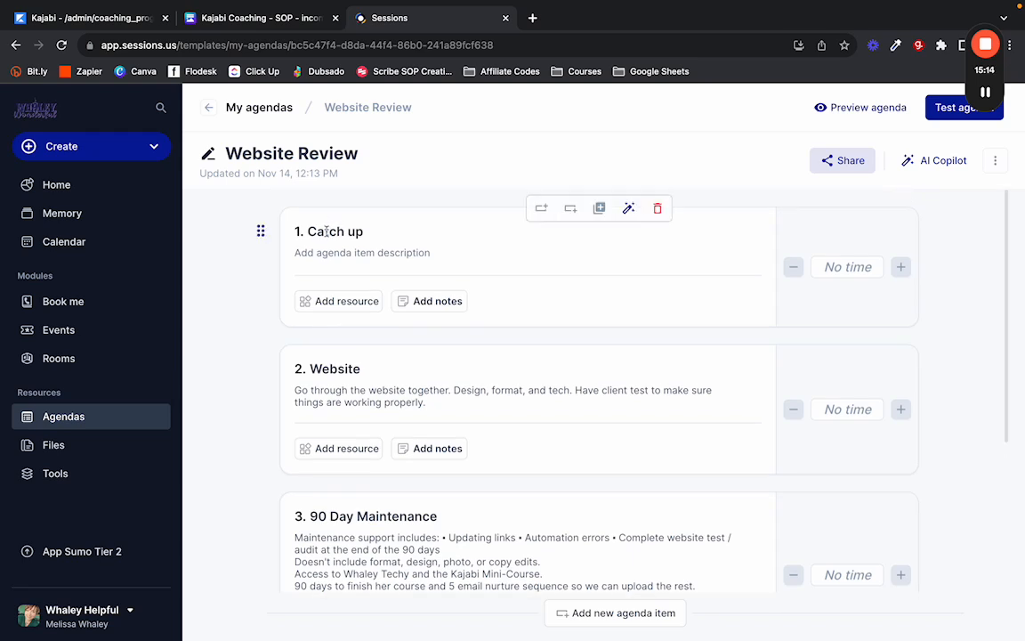
left_click(66, 20)
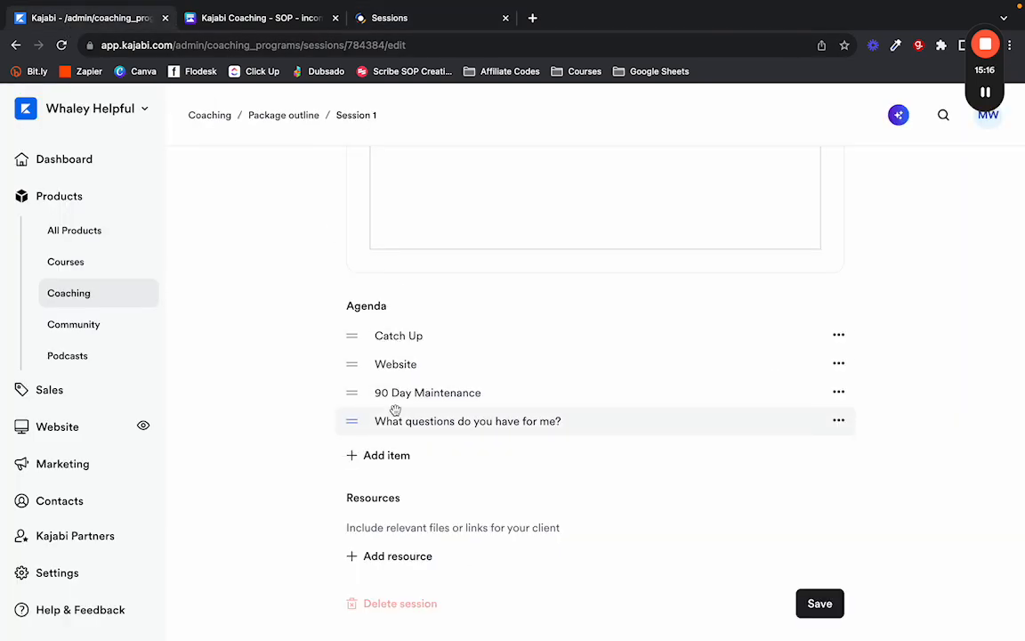
Edit and re-save the Catch Up agenda item, leaving the four items' order unchanged.
left_click(839, 336)
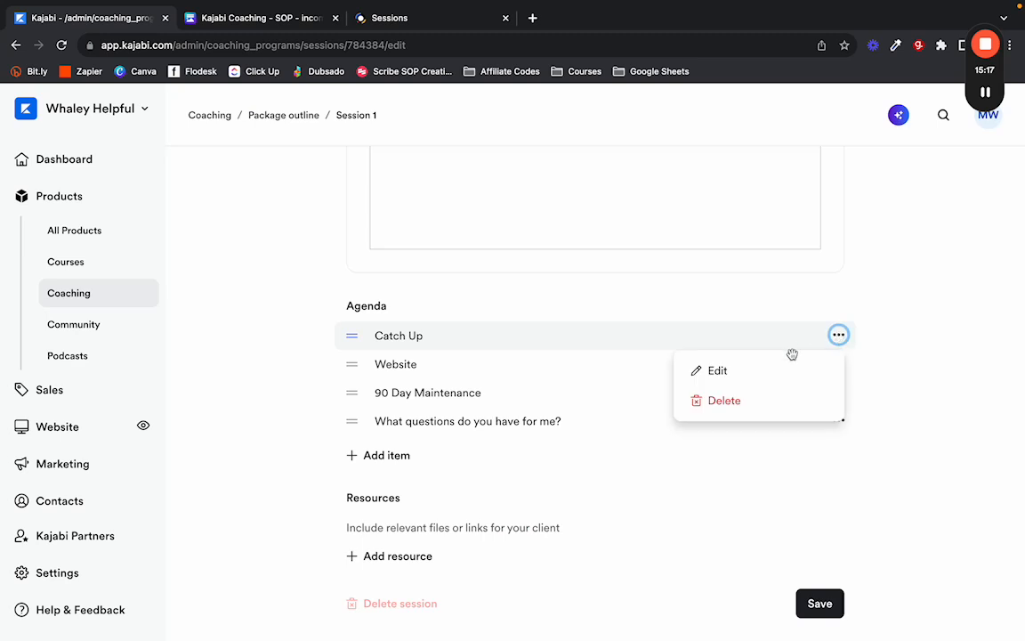
left_click(754, 380)
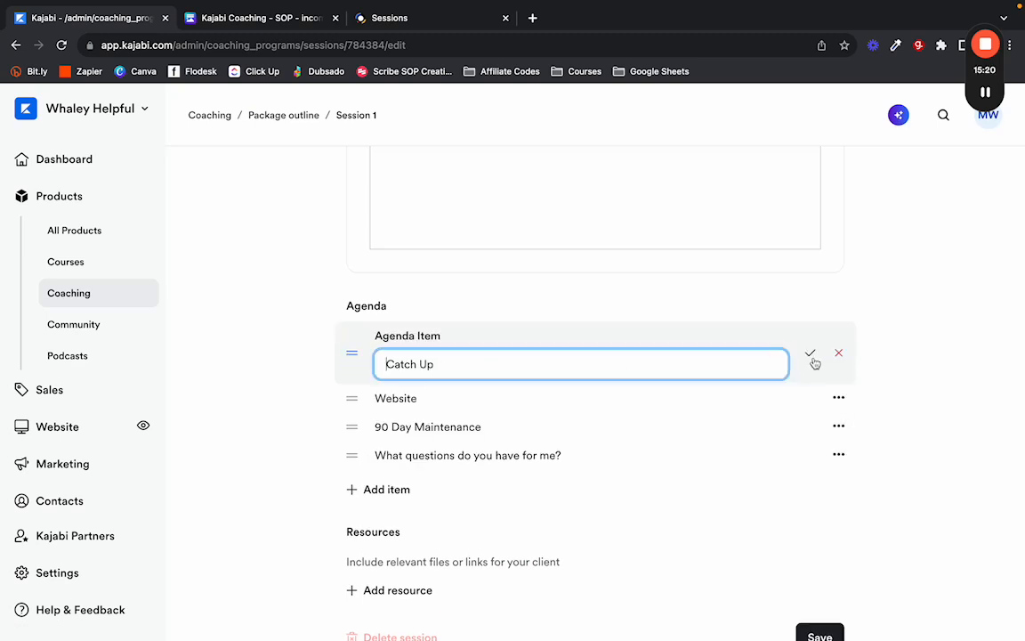
left_click(809, 353)
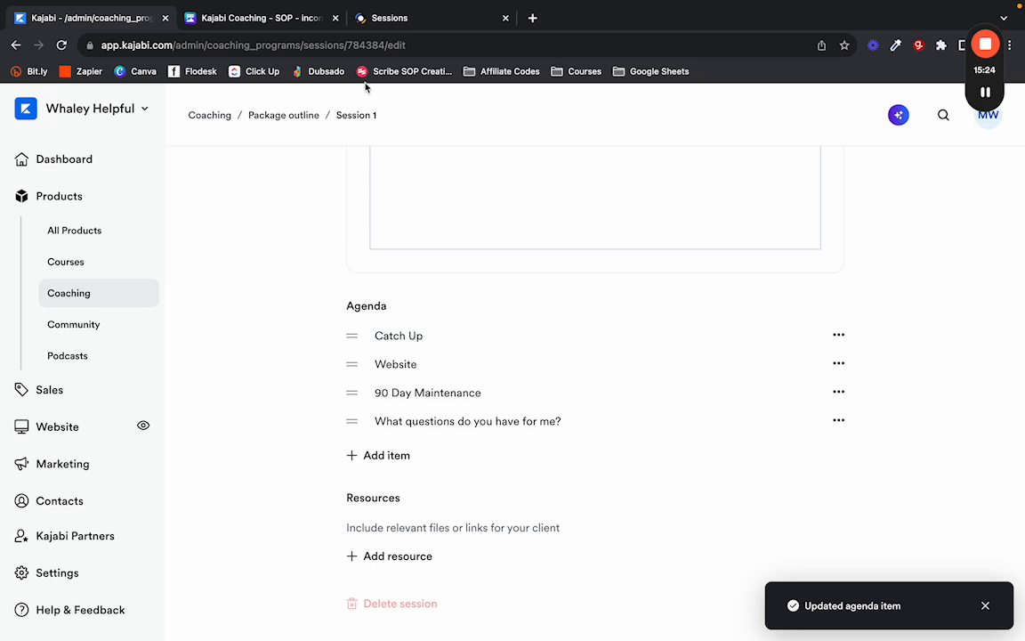
mouse_move(351, 336)
left_mouse_down()
mouse_move(349, 402)
mouse_move(354, 334)
left_mouse_up()
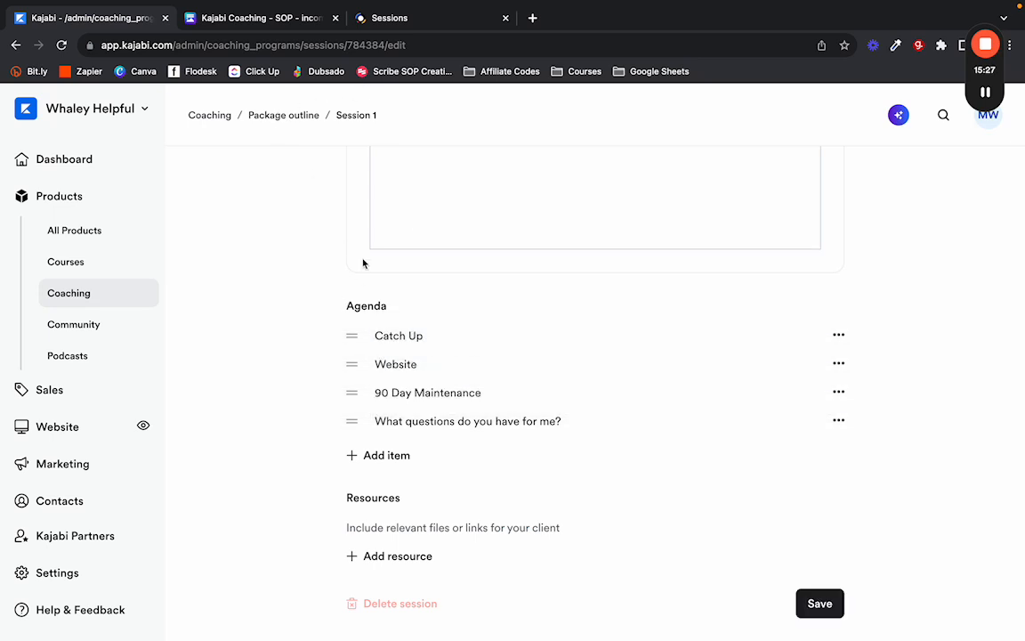
left_click(397, 25)
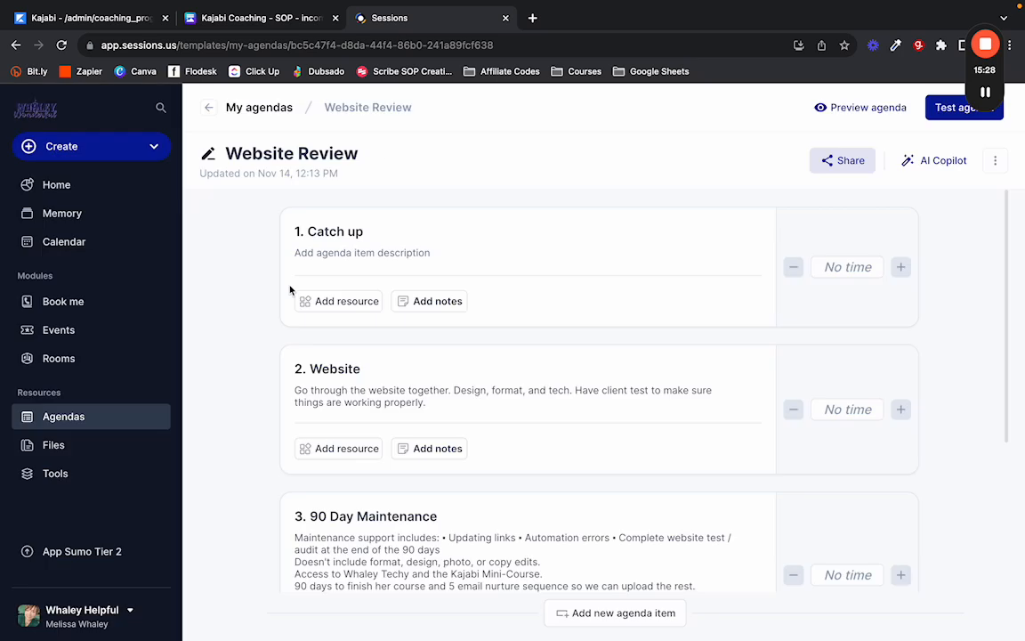
Inspect the Website item's notes, link resource and duration options, leaving it unchanged.
left_click(360, 255)
left_click(279, 373)
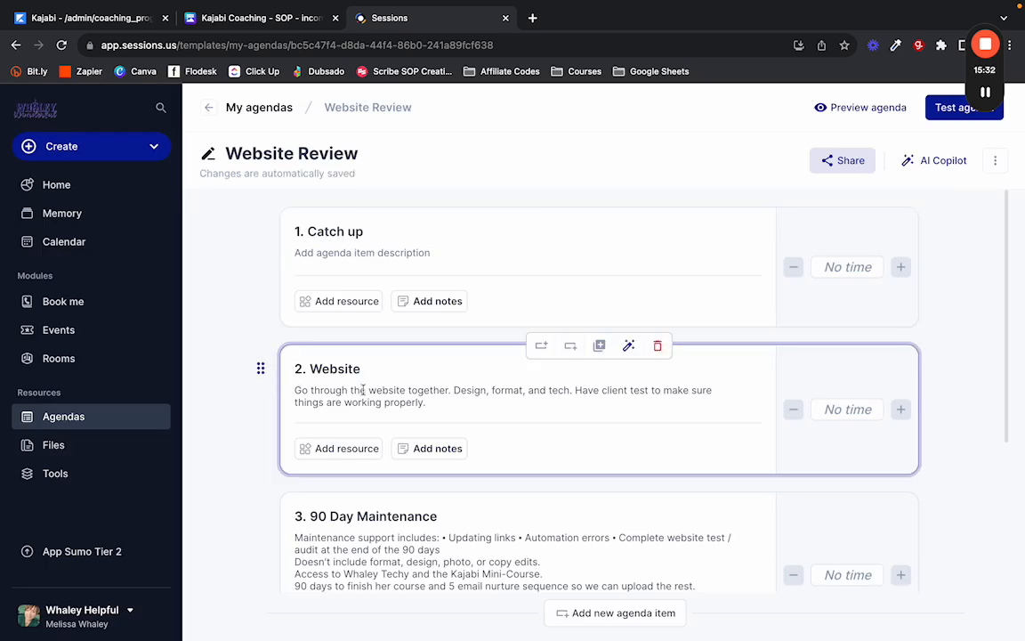
scroll(364, 397, "down", 1)
left_click(437, 424)
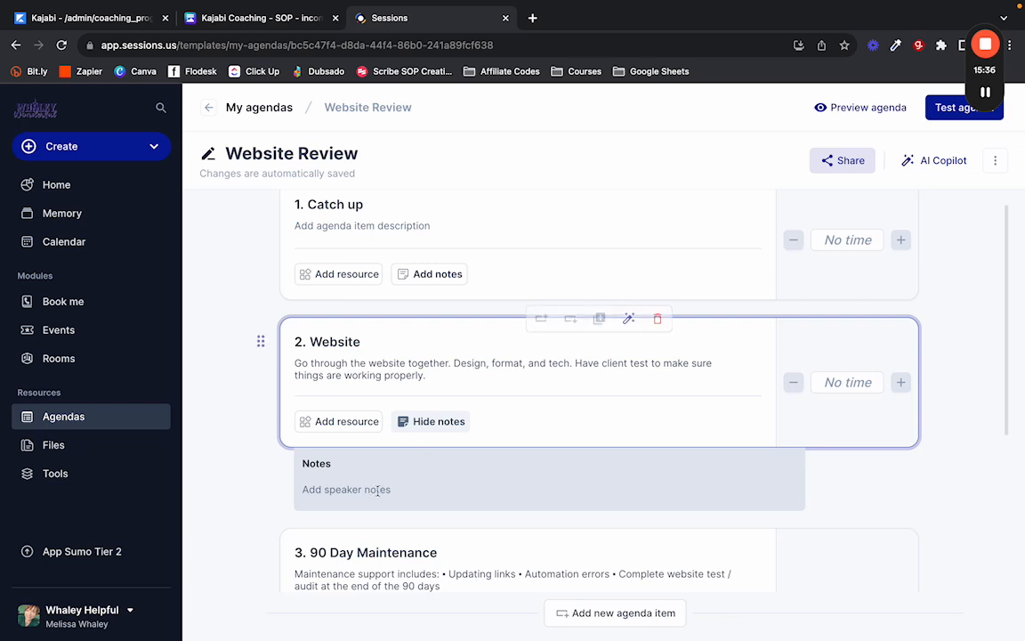
left_click(432, 421)
left_click(340, 421)
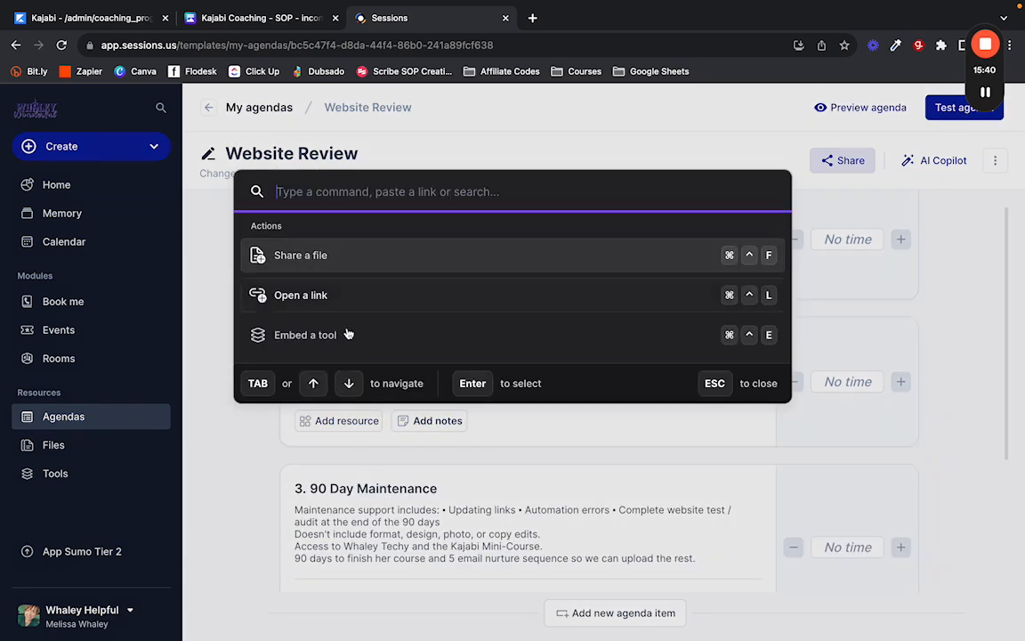
left_click(220, 389)
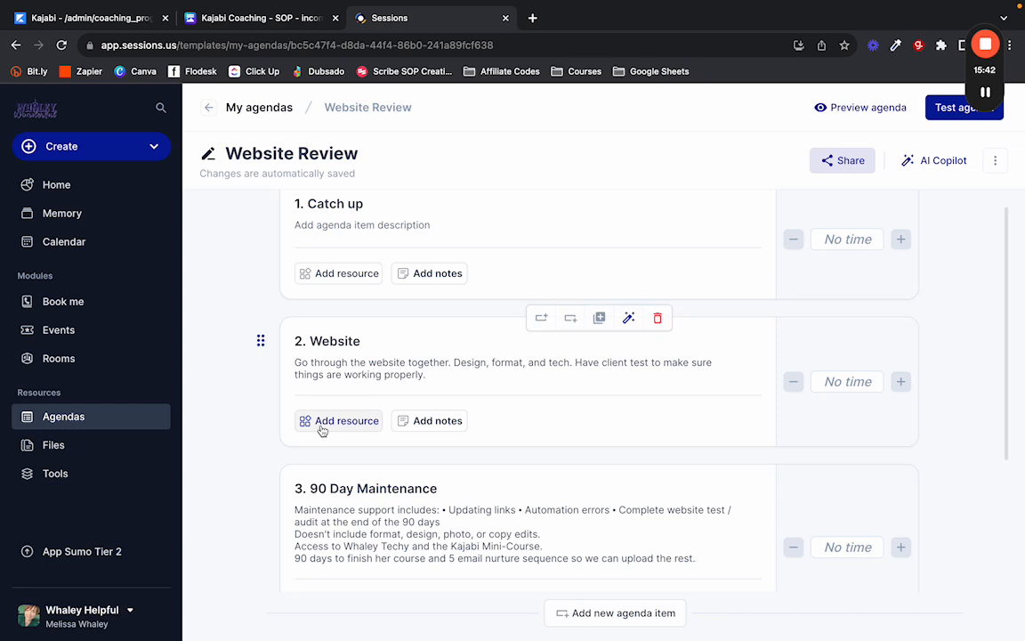
left_click(322, 424)
left_click(326, 296)
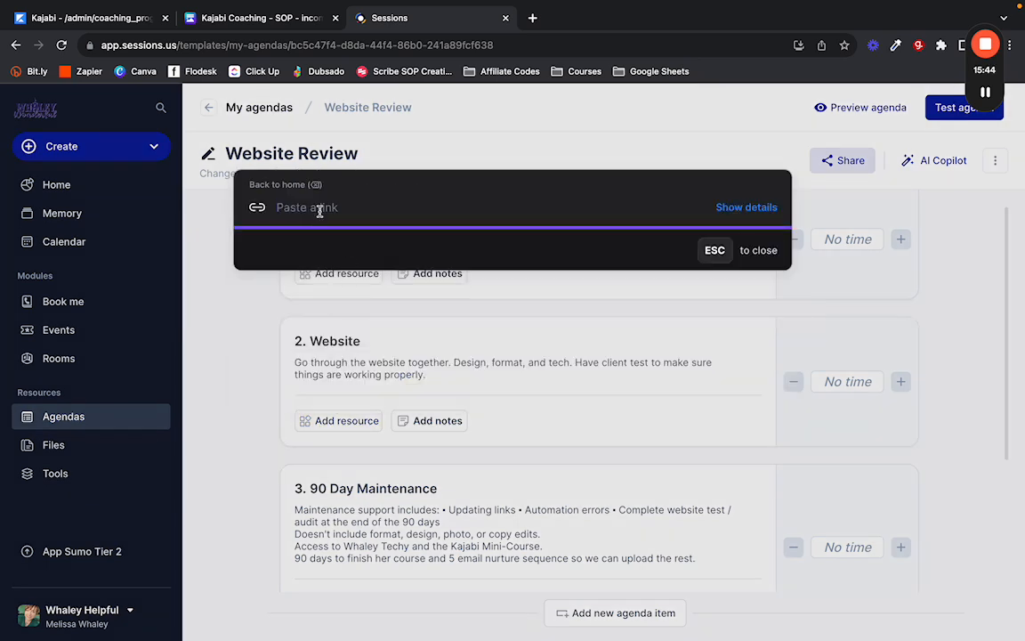
left_click(271, 474)
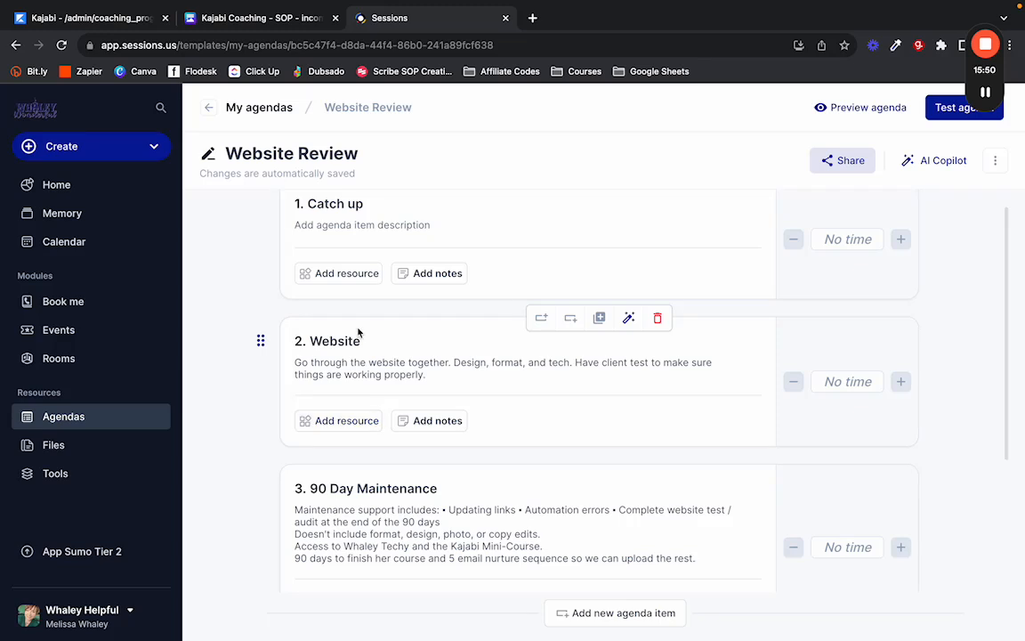
left_click(900, 382)
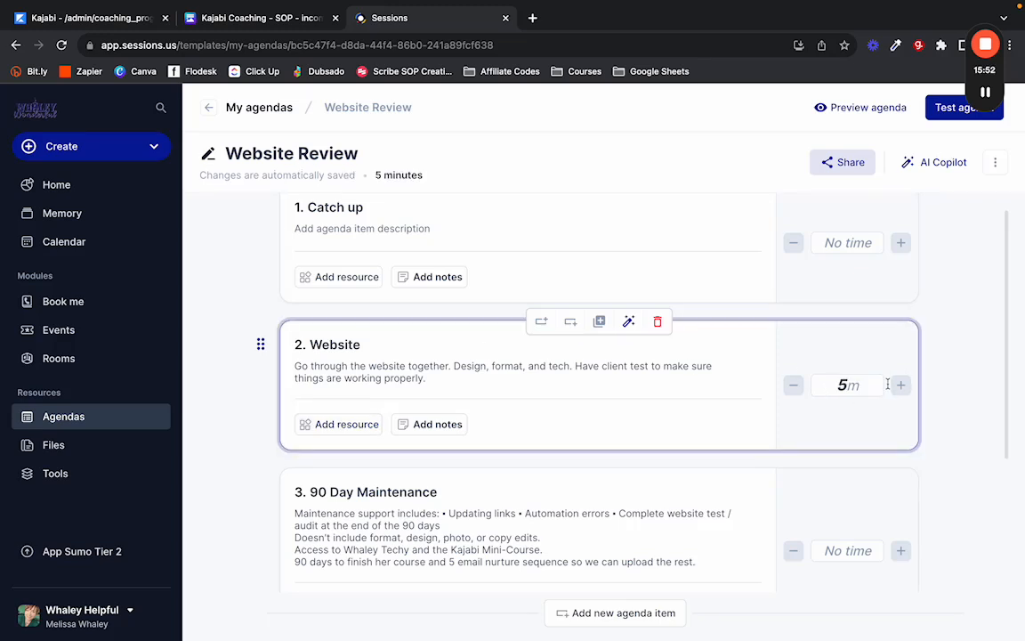
left_click(794, 384)
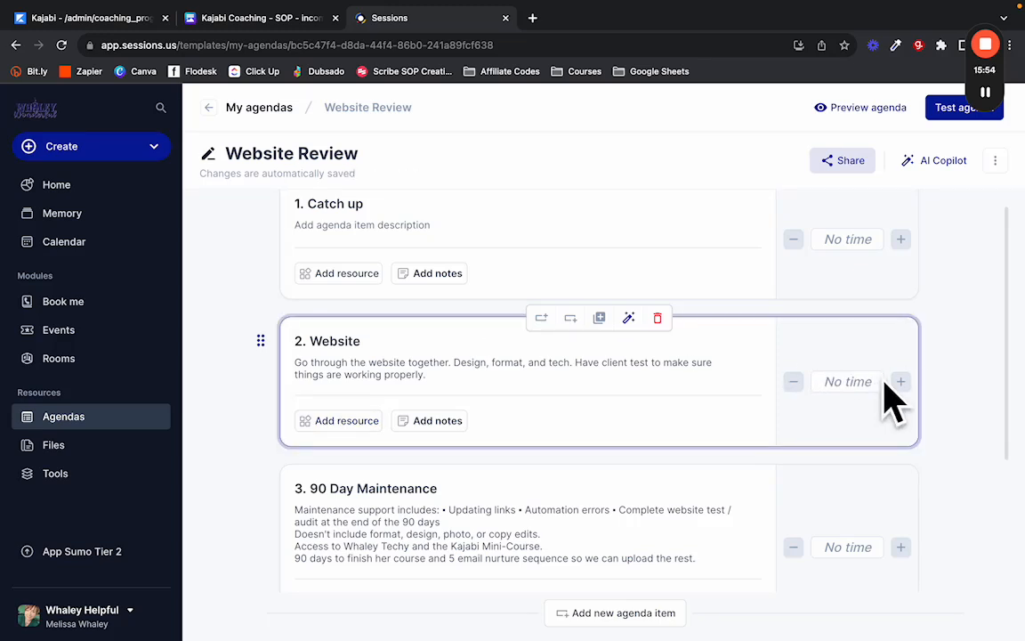
Open 90 Day Maintenance's resource options and close them without adding a resource.
scroll(229, 415, "down", 3)
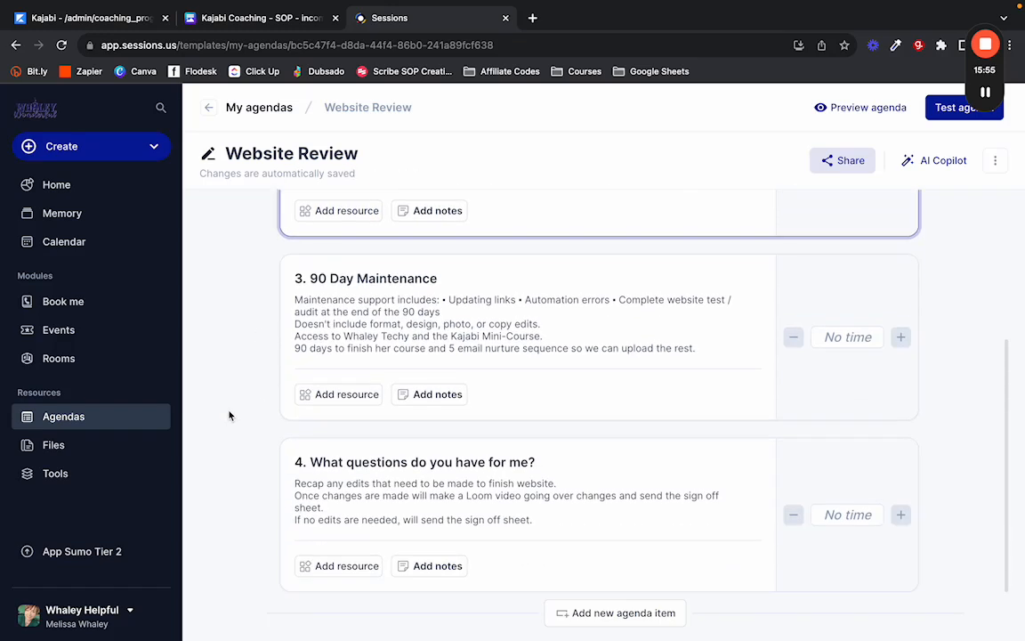
left_click(339, 395)
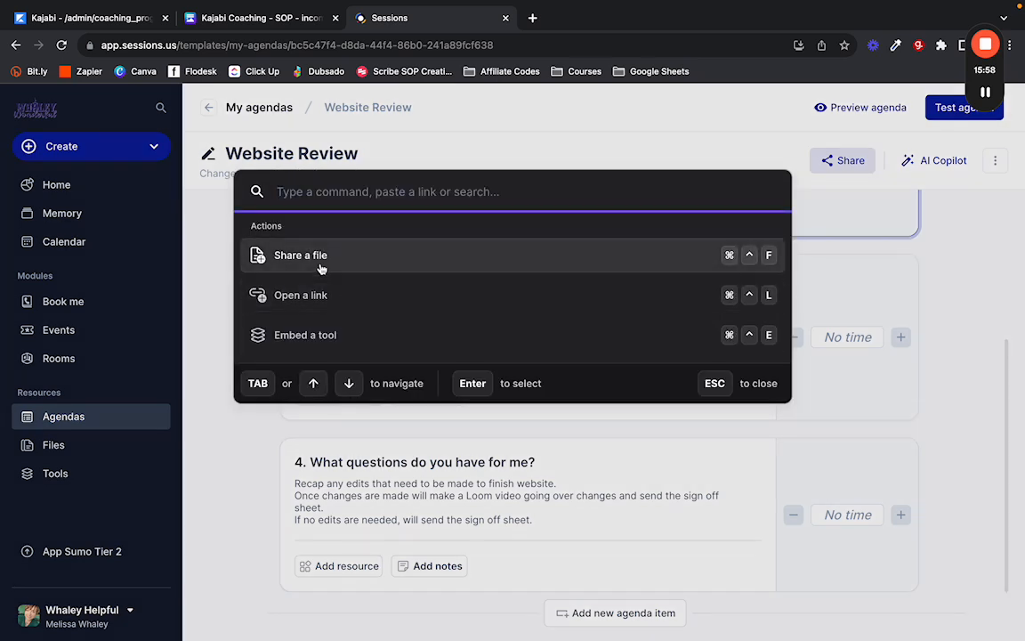
left_click(323, 268)
key("Escape")
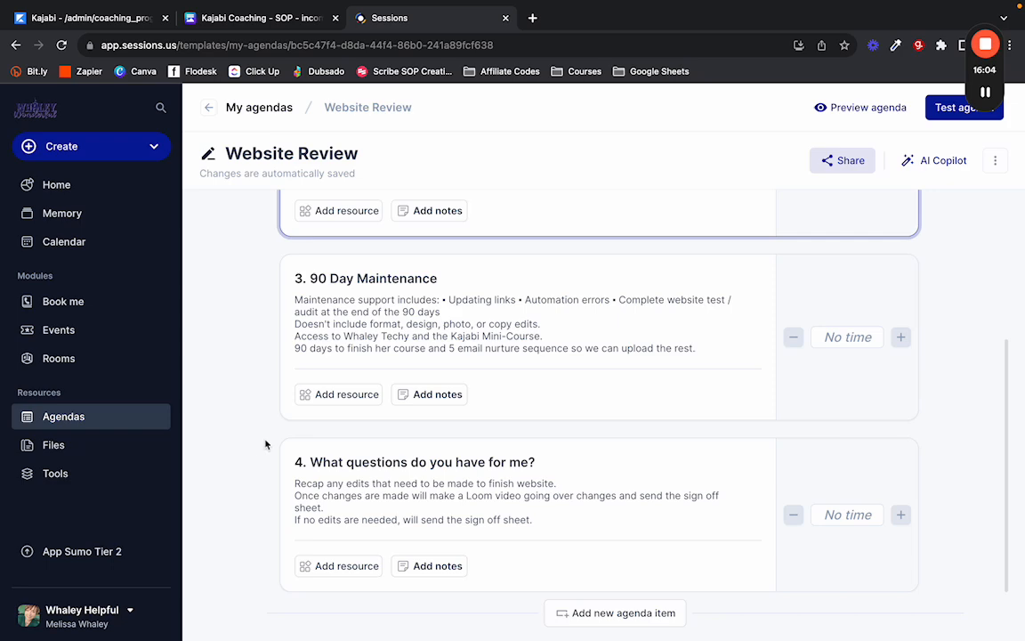
left_click(318, 398)
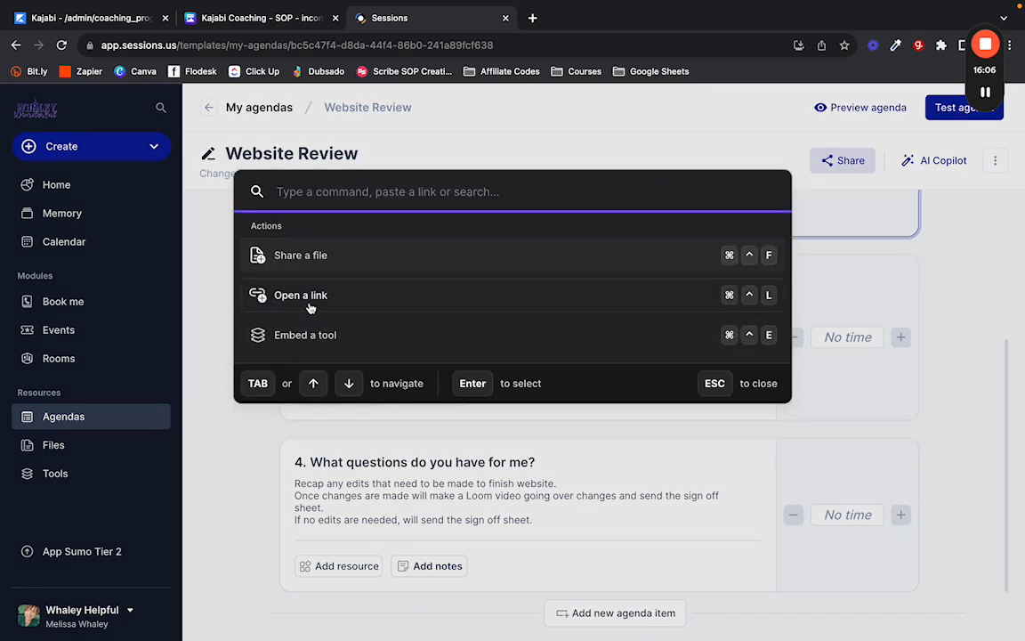
key("Escape")
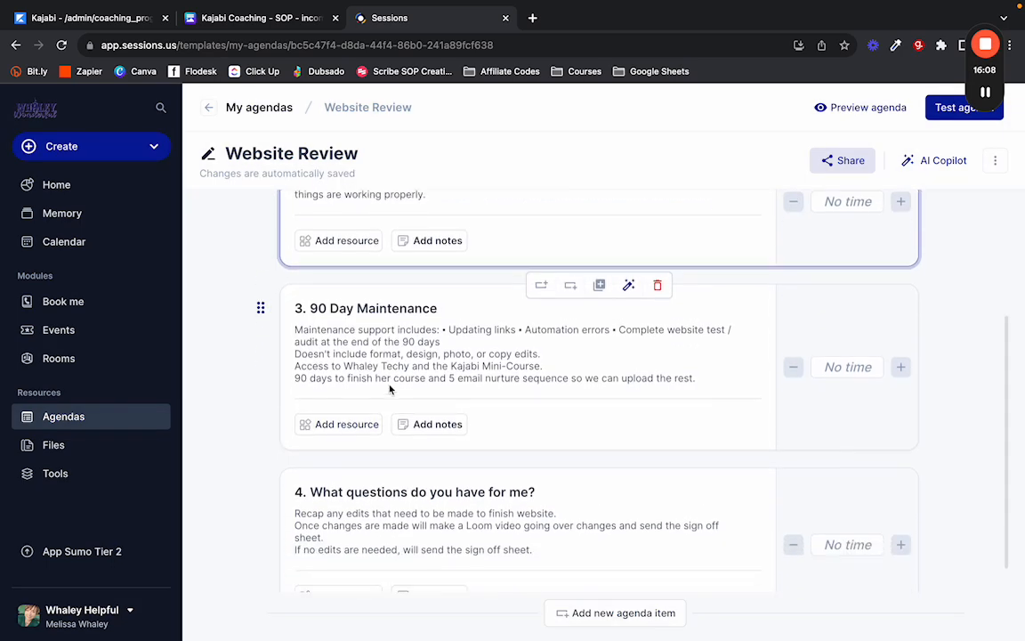
scroll(356, 400, "up", 4)
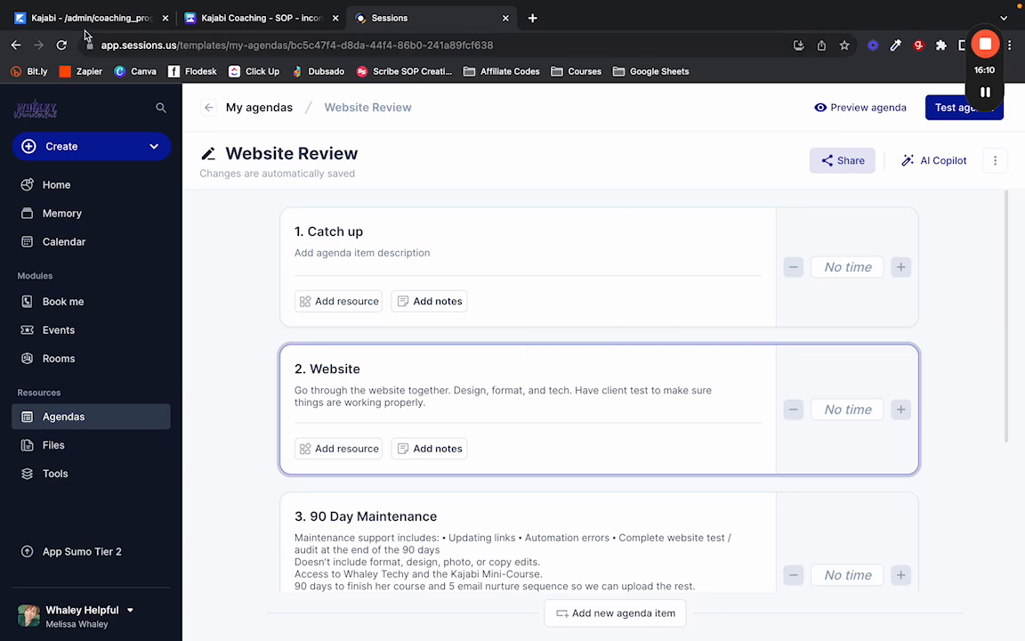
left_click(93, 18)
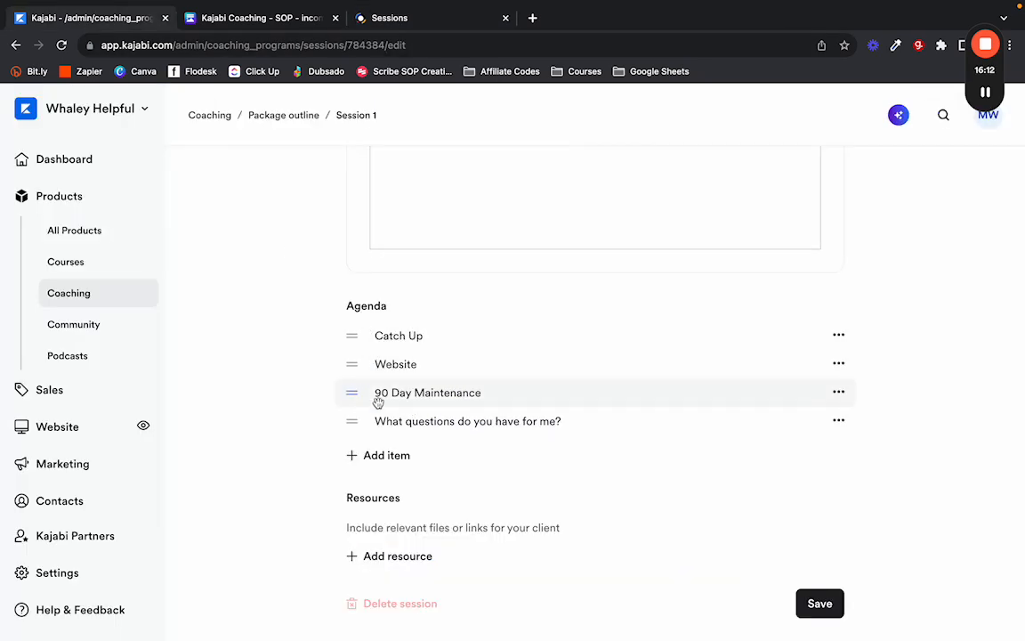
left_click(347, 556)
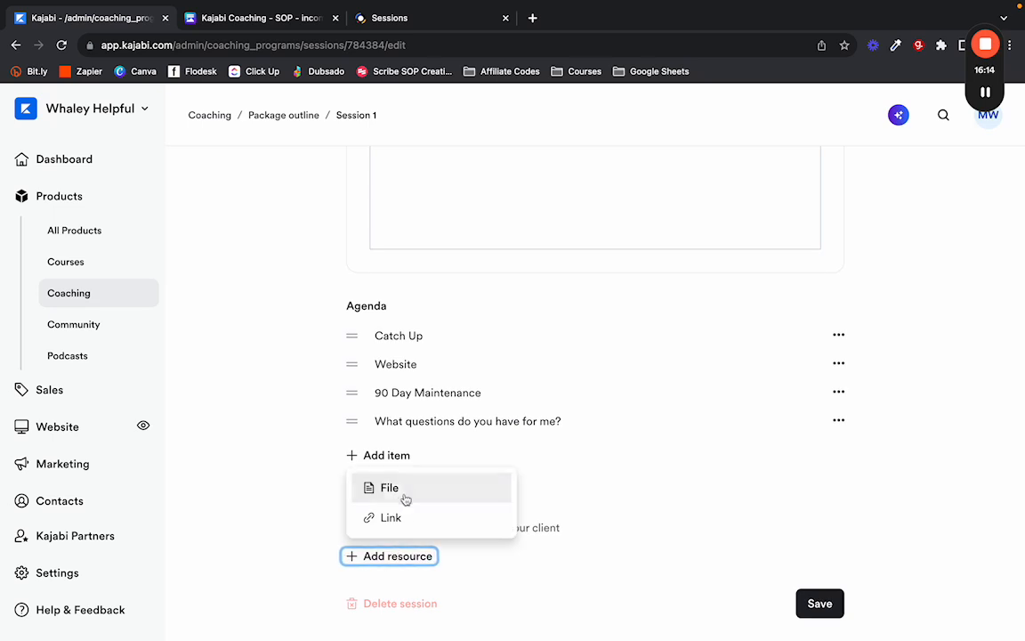
left_click(405, 498)
left_click(376, 245)
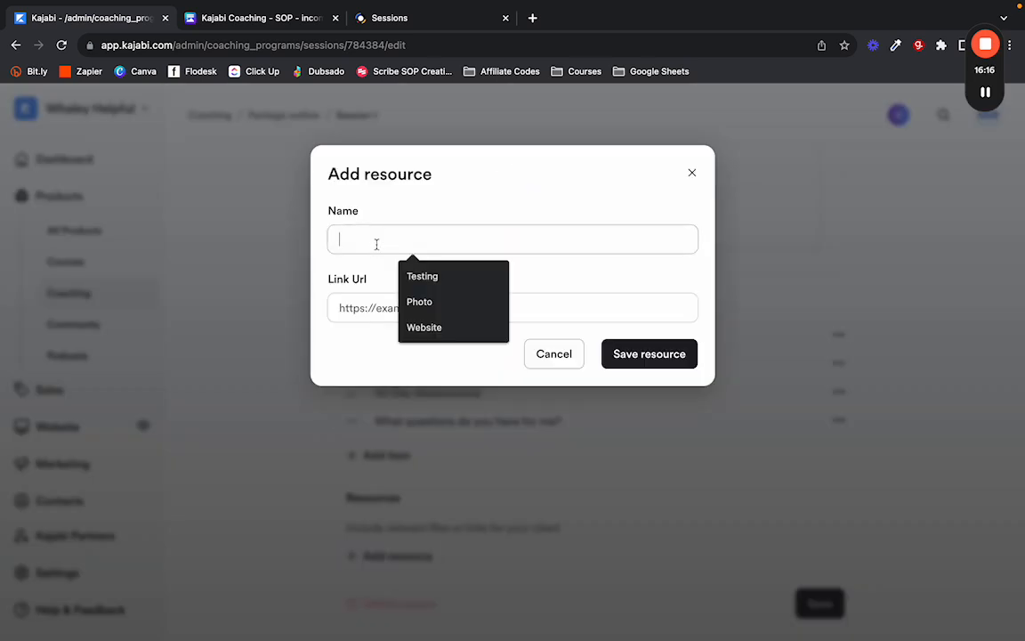
left_click(422, 327)
left_click(391, 308)
type("he")
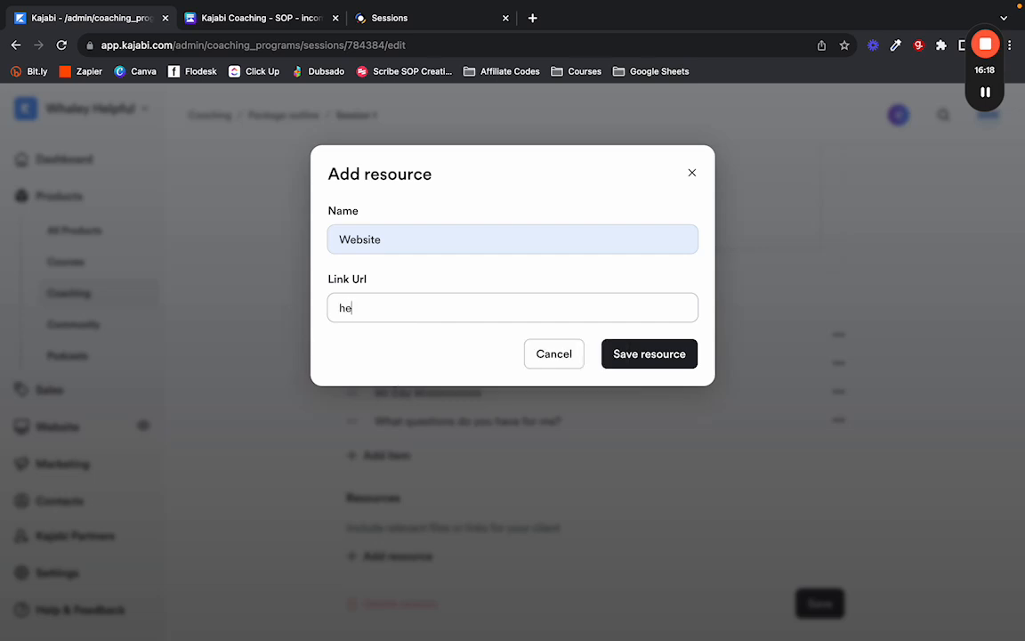
key("BackSpace")
type("ttps://www.whaleyhelpful.com")
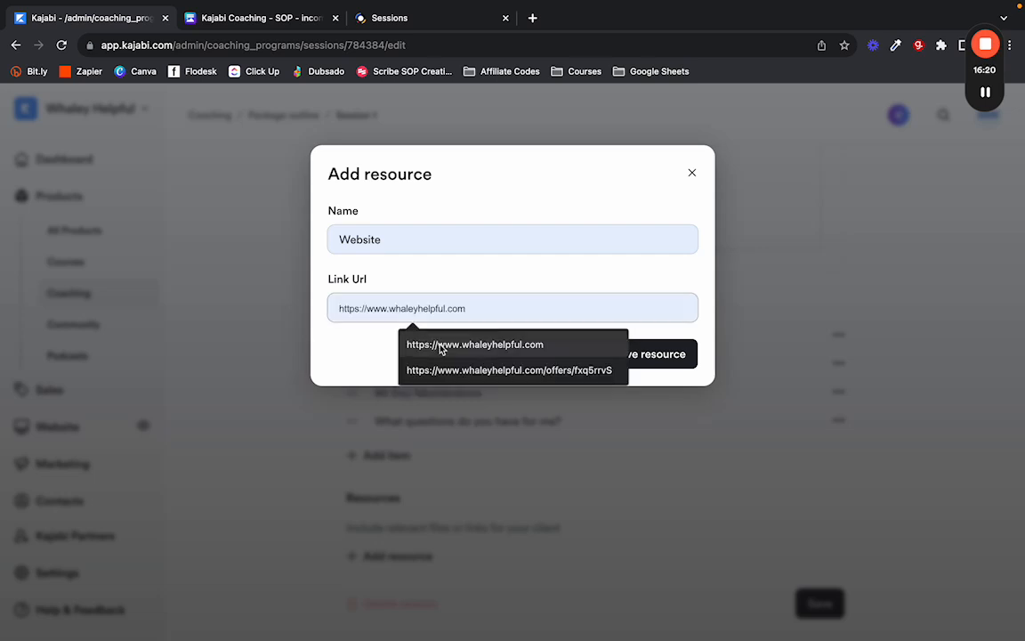
left_click(441, 345)
left_click(646, 354)
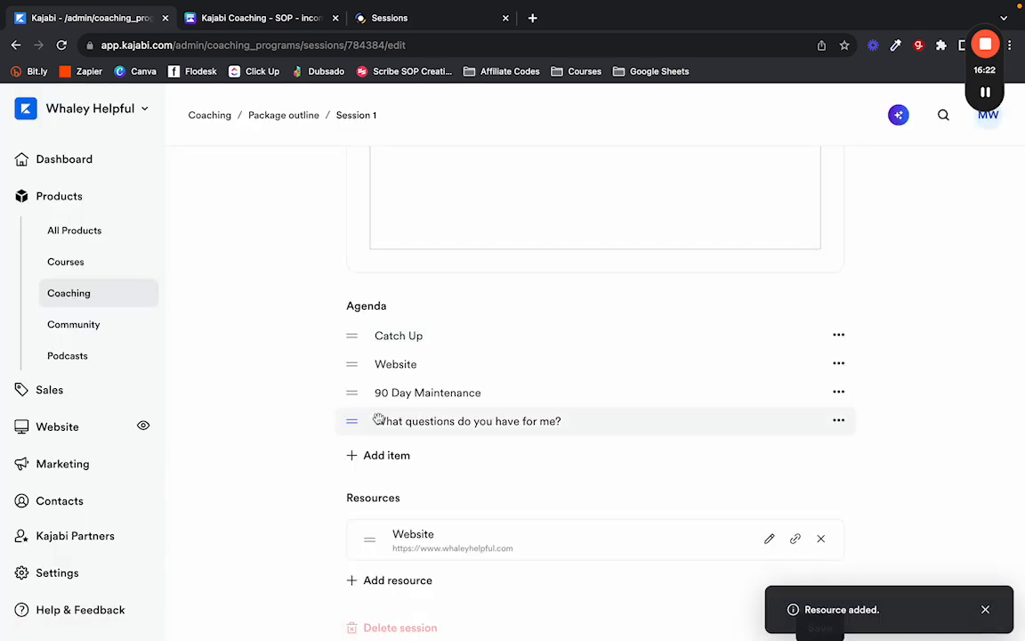
Test the Website link opens, then save Session 1.
scroll(275, 457, "down", 1)
scroll(275, 461, "up", 2)
scroll(275, 458, "up", 3)
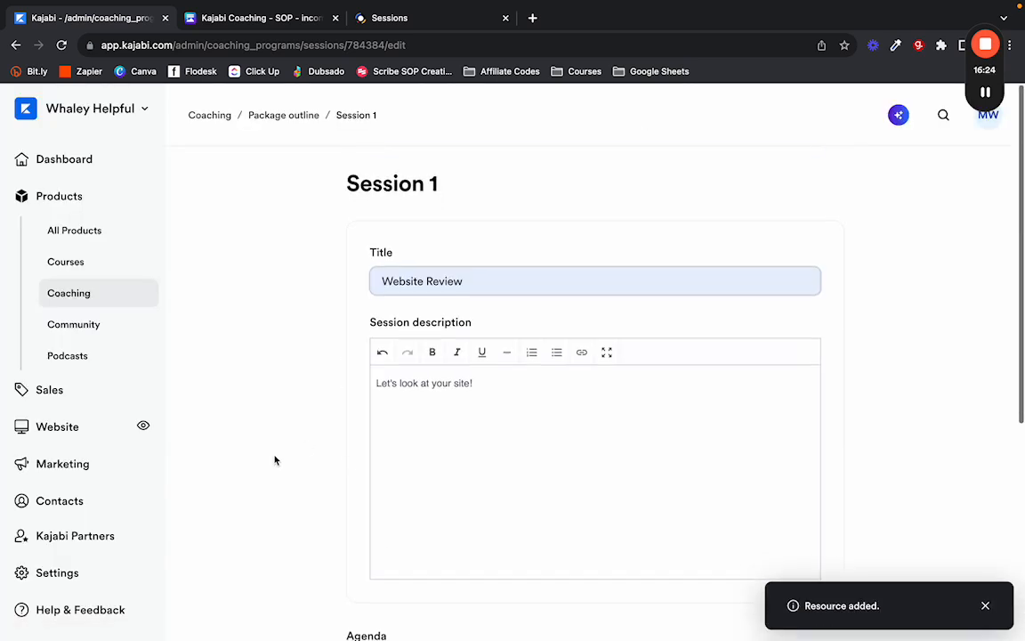
scroll(840, 373, "down", 4)
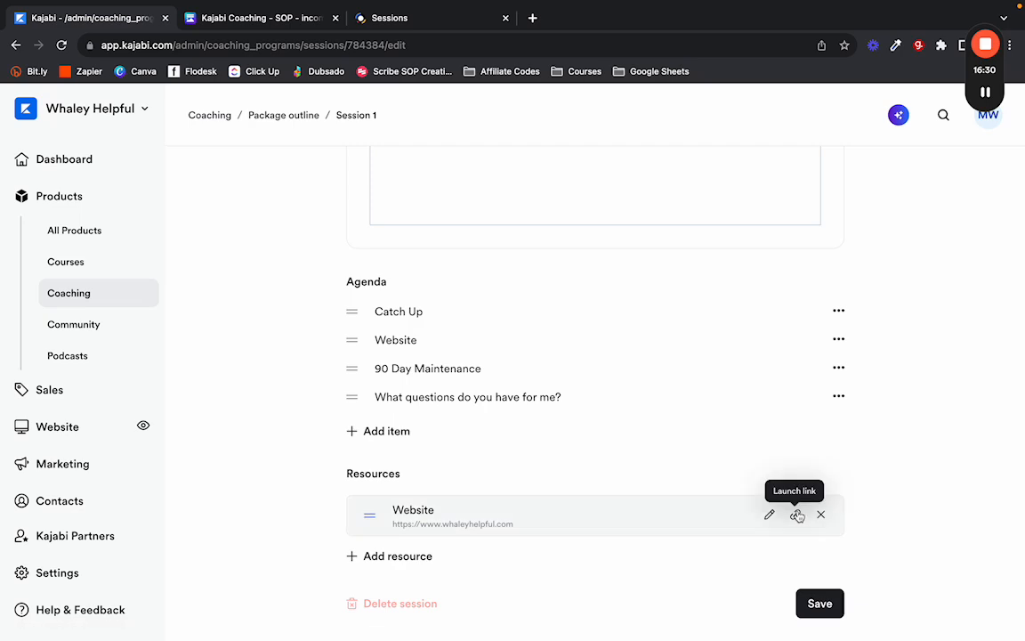
left_click(798, 516)
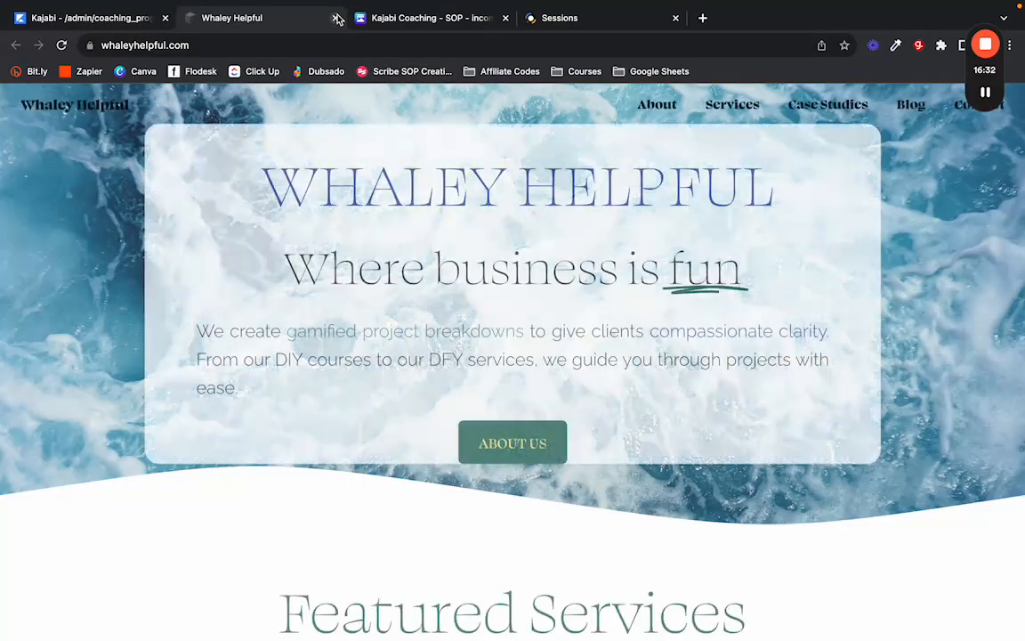
left_click(335, 17)
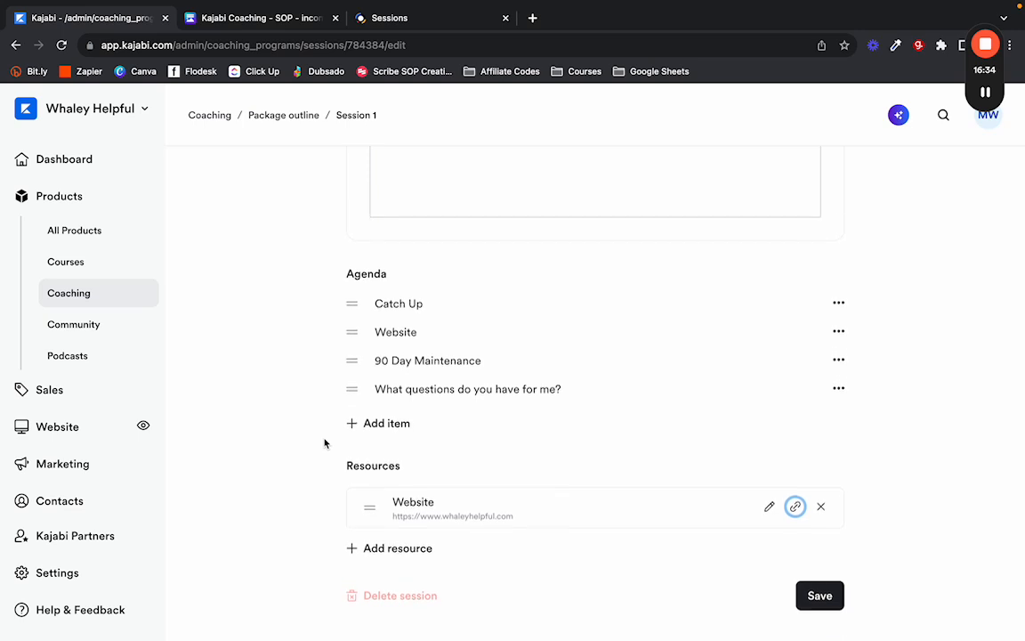
left_click(354, 557)
left_click(354, 516)
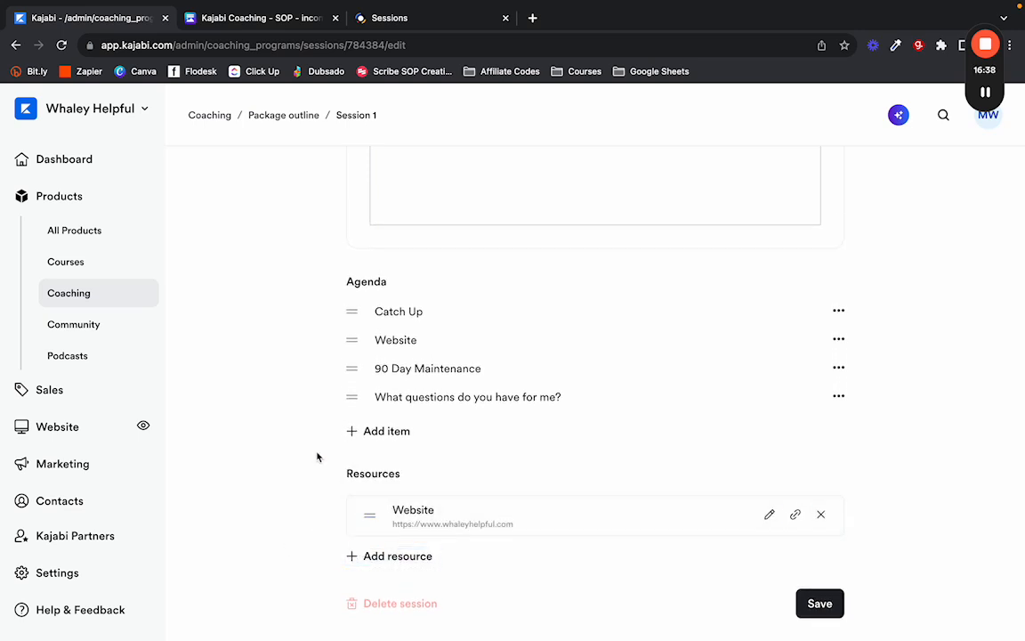
scroll(300, 456, "up", 5)
scroll(326, 514, "down", 5)
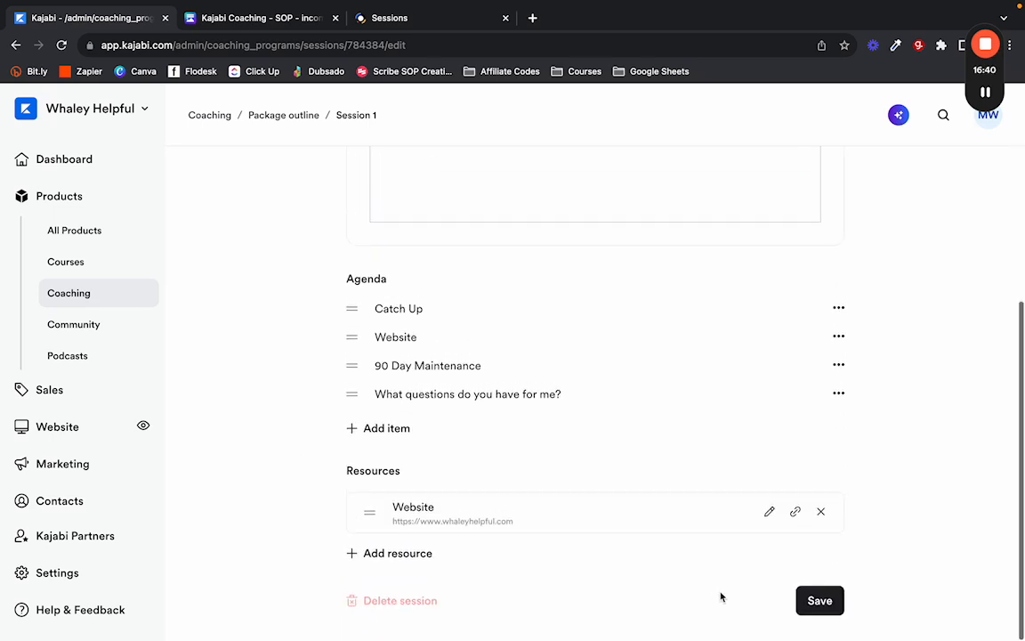
left_click(811, 604)
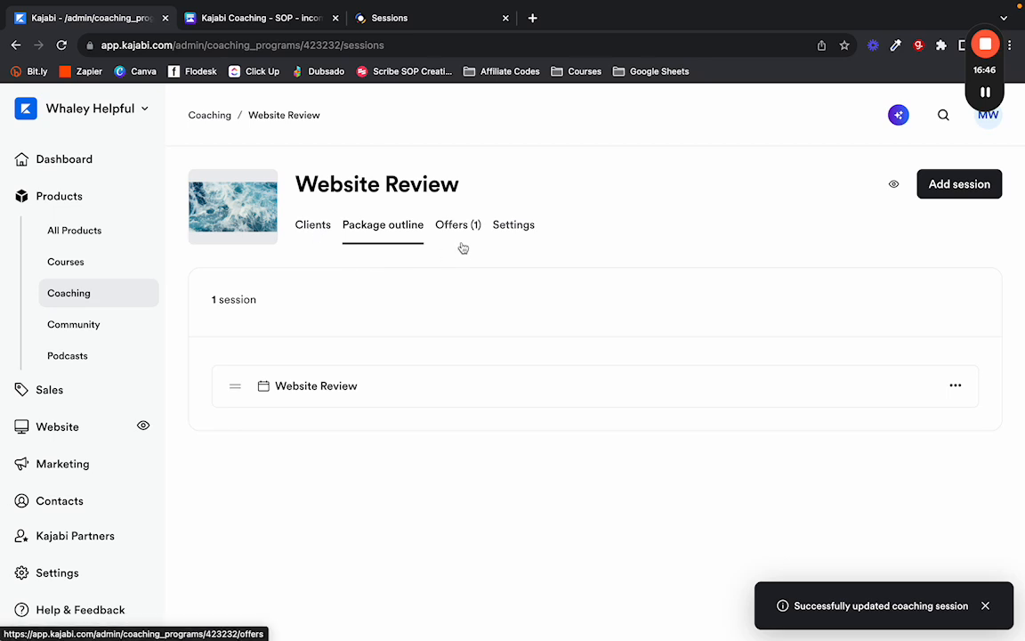
Open the coaching program's Settings, checking the SOP document in Canva for reference.
left_click(515, 227)
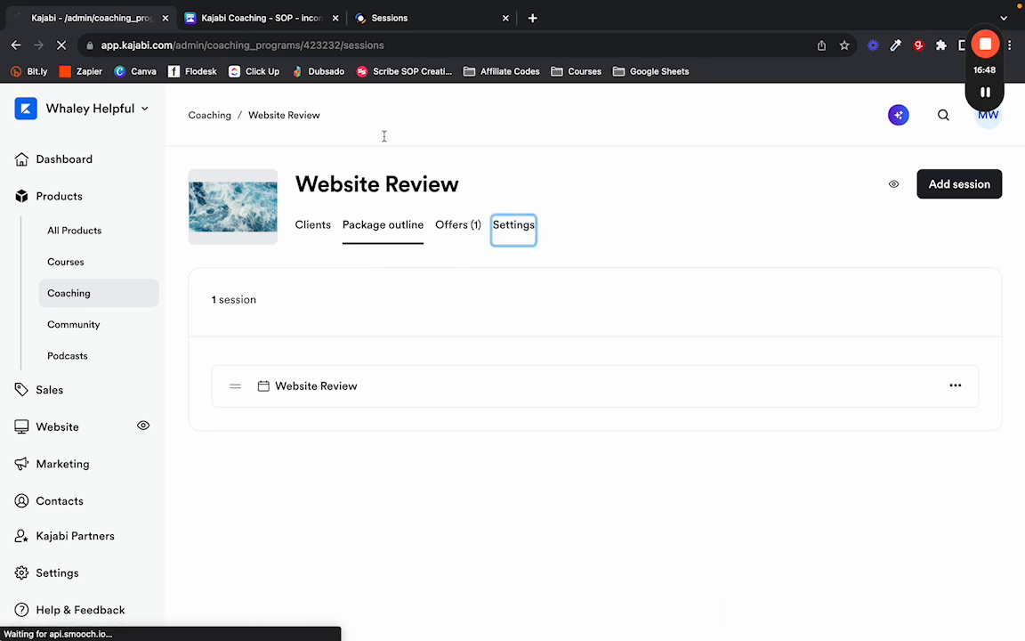
left_click(252, 18)
scroll(326, 309, "down", 1)
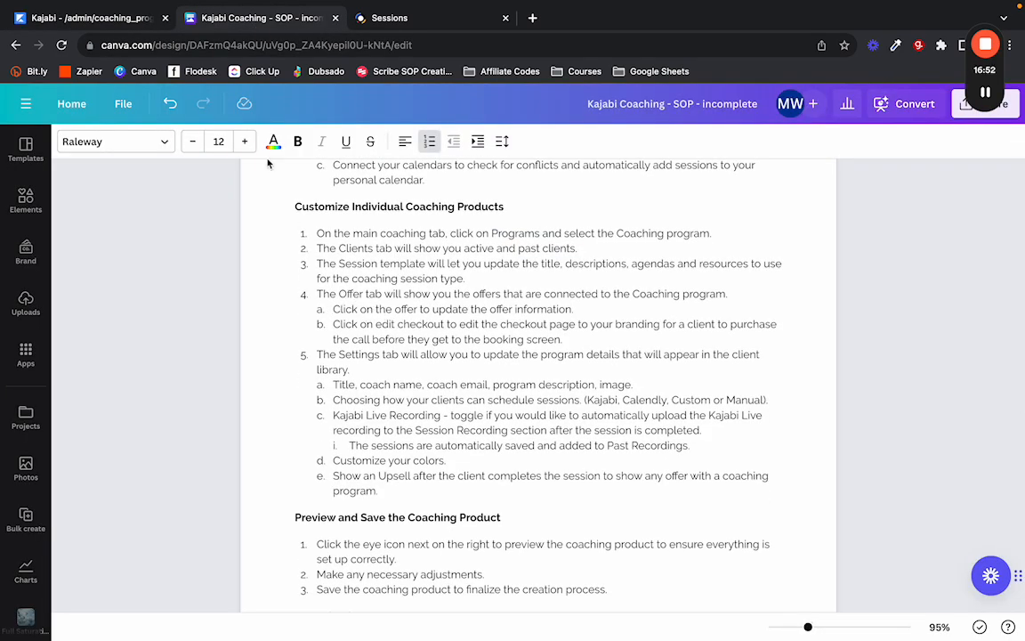
left_click(93, 18)
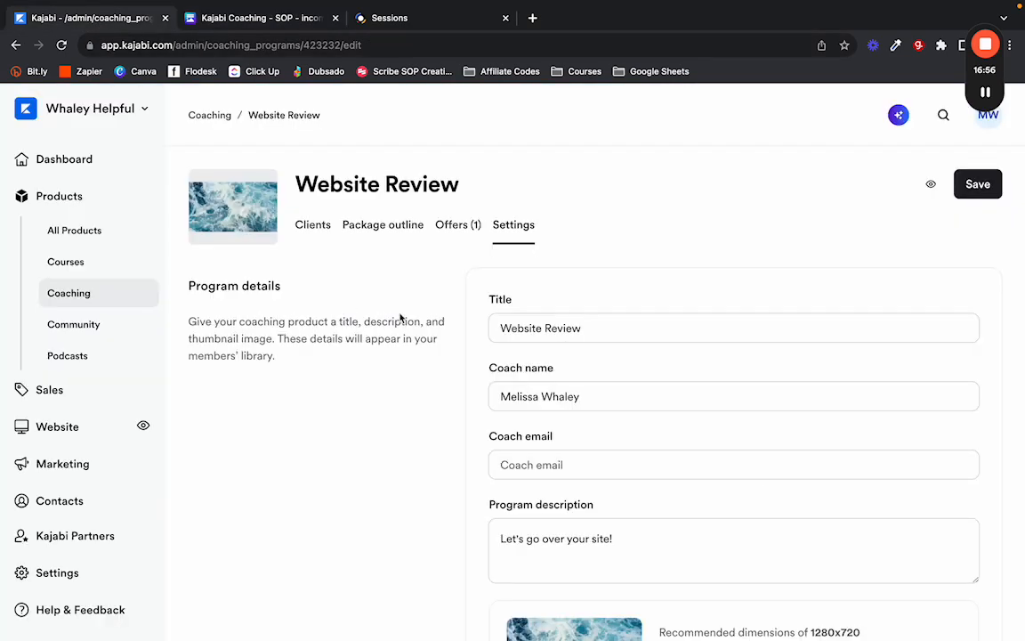
scroll(423, 418, "down", 5)
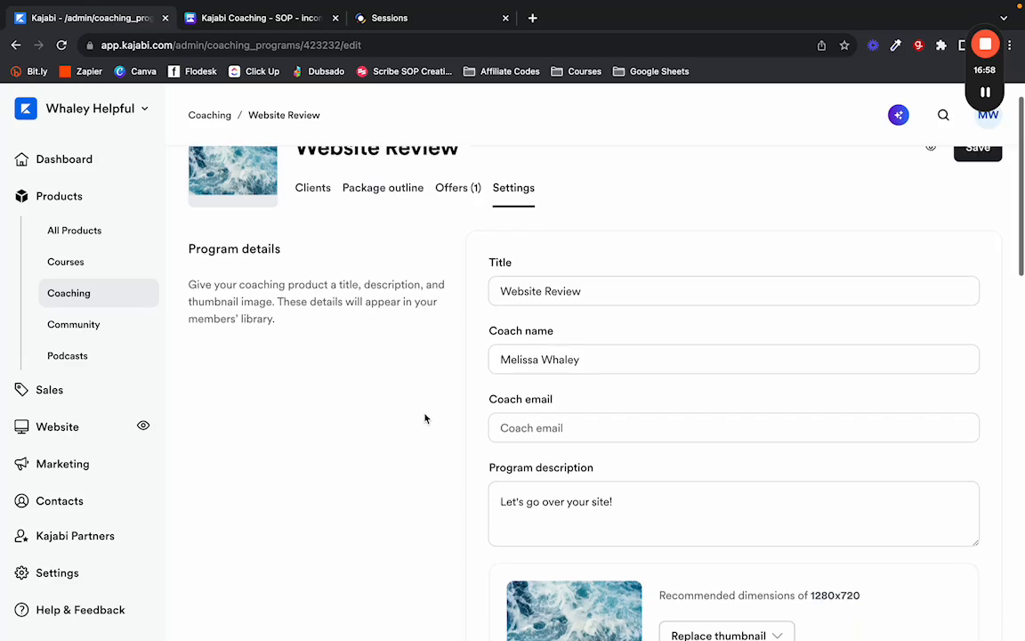
scroll(514, 314, "down", 1)
Enter the coach's e-mail address in the Coach email field and review the remaining settings.
left_click(519, 344)
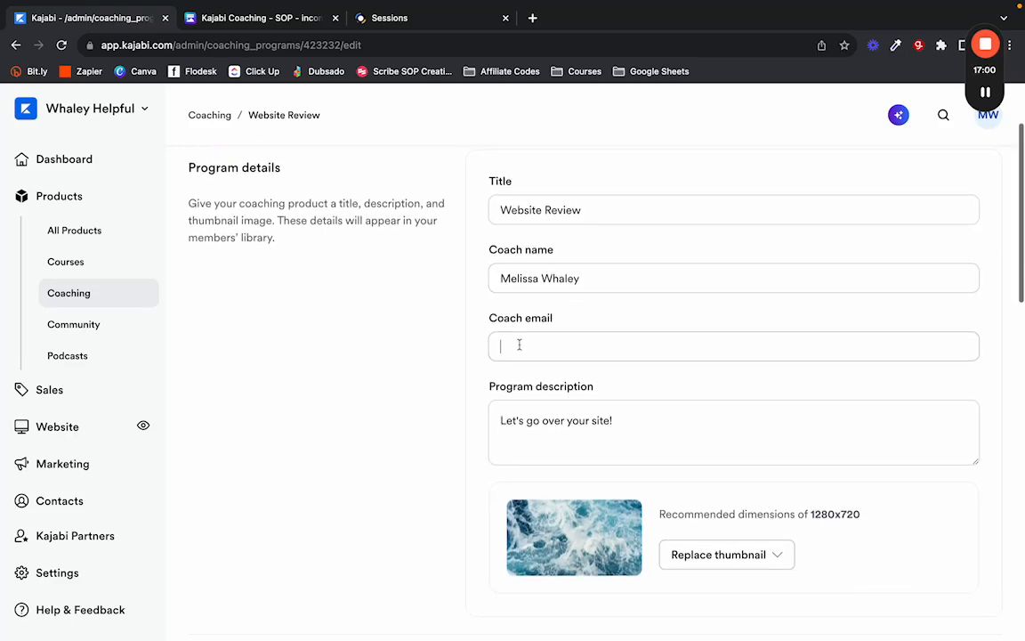
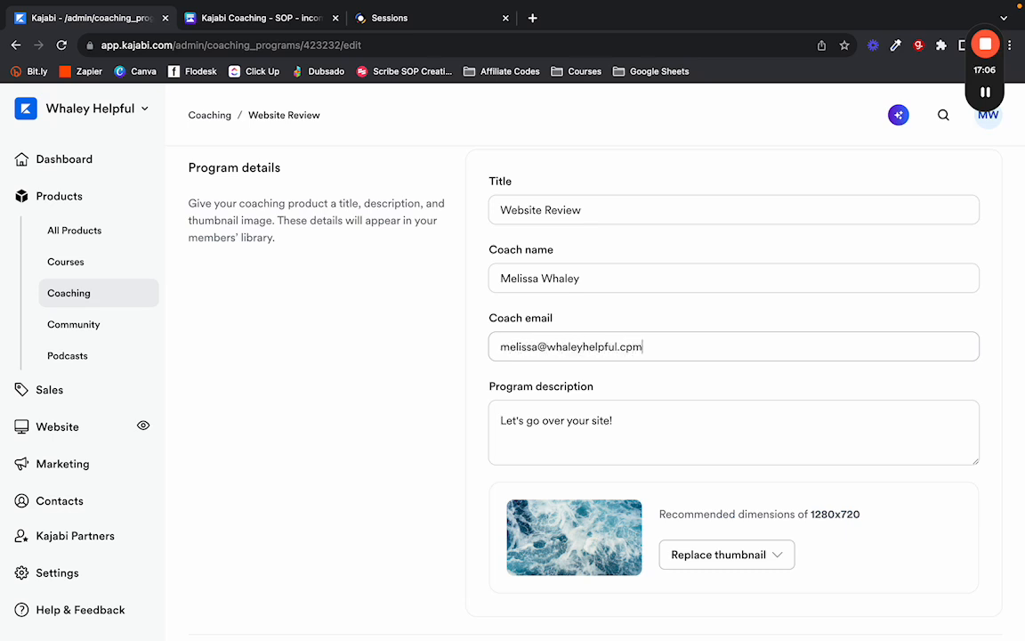
left_click(393, 364)
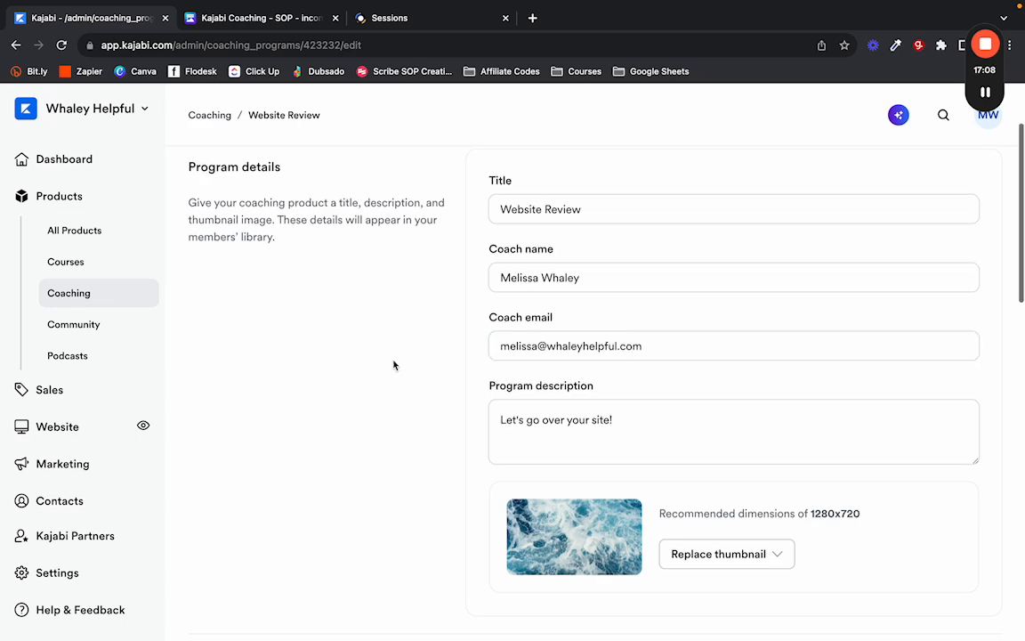
scroll(744, 346, "down", 4)
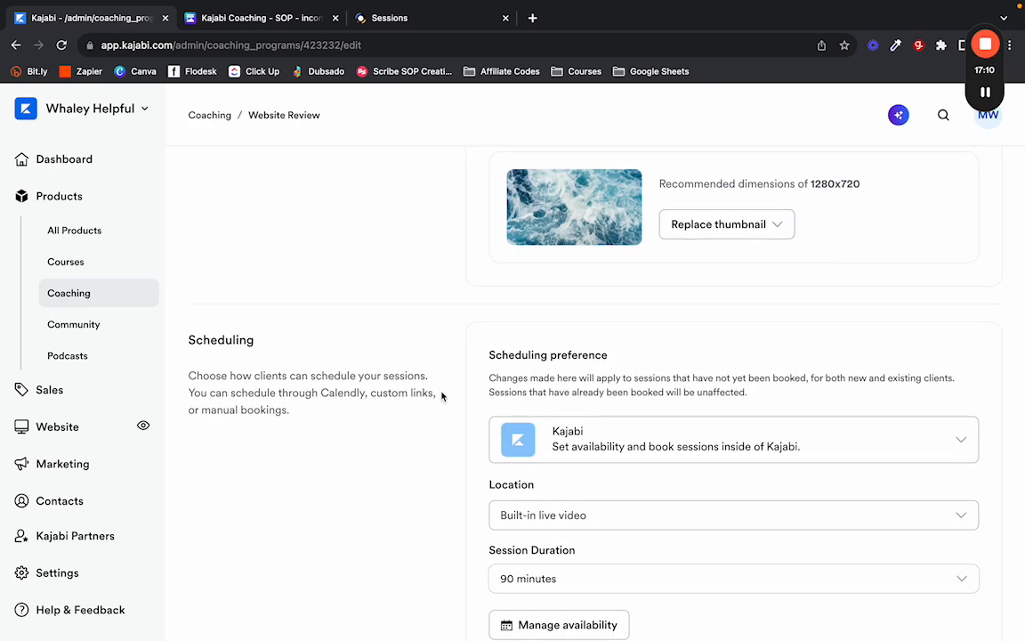
scroll(437, 396, "down", 3)
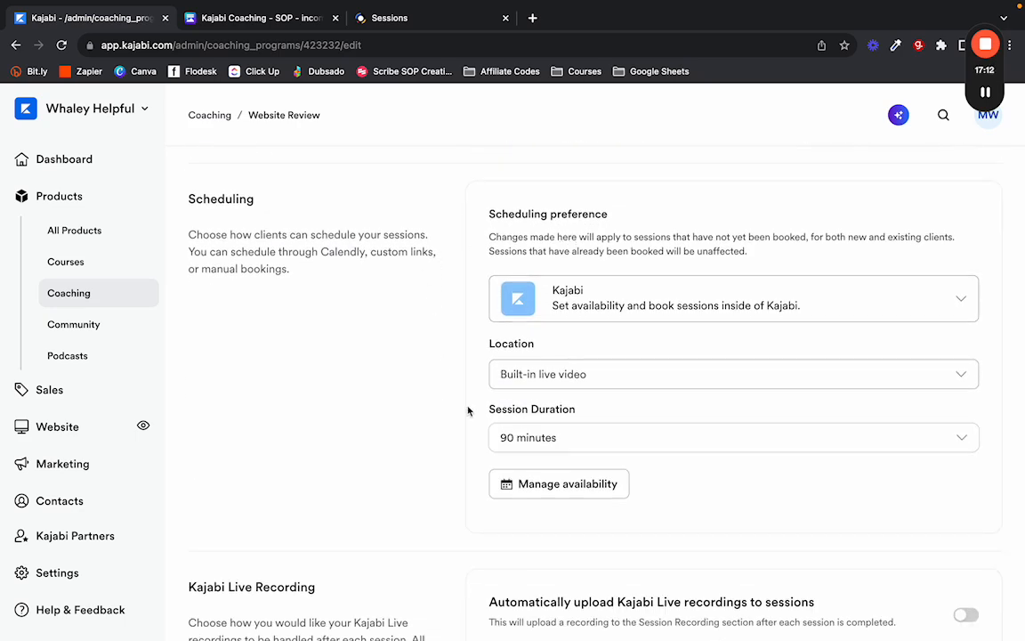
scroll(456, 412, "down", 4)
scroll(441, 411, "down", 4)
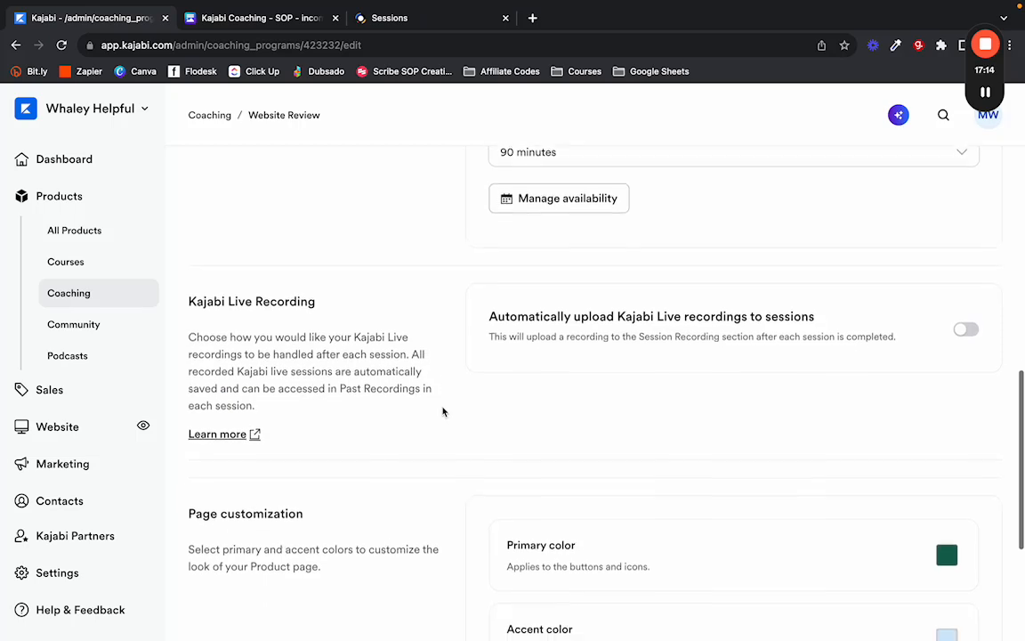
scroll(444, 411, "down", 5)
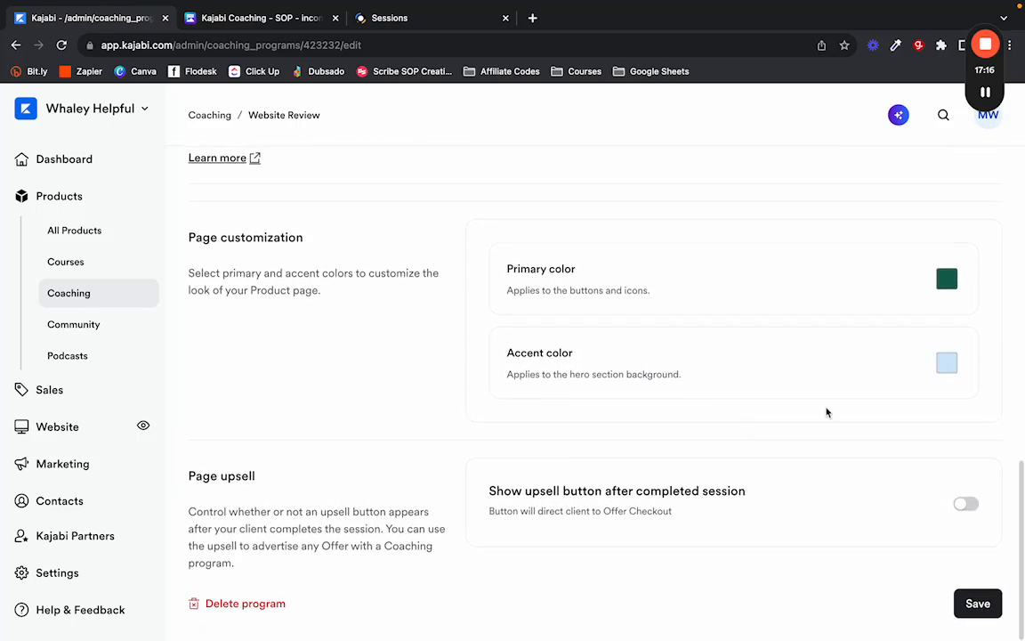
scroll(680, 409, "up", 4)
scroll(662, 410, "up", 1)
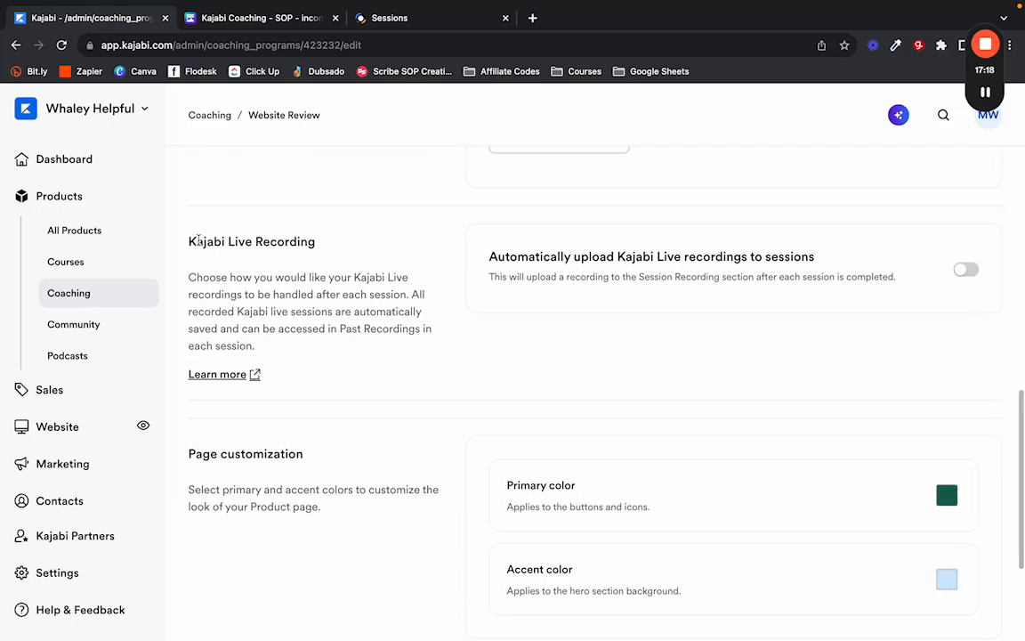
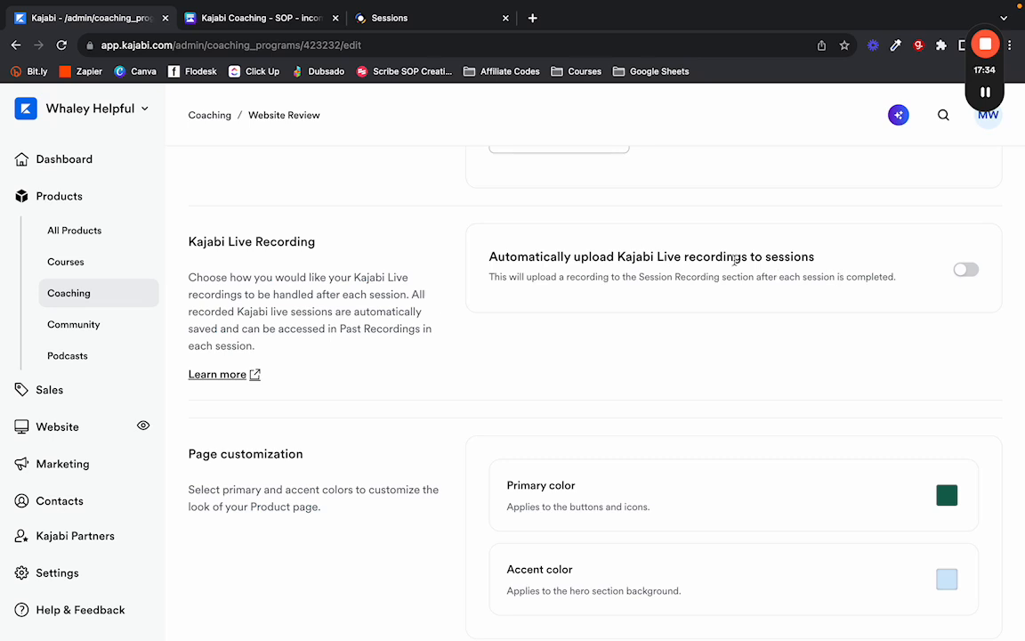
Switch on automatic upload of Kajabi Live recordings to the program's sessions.
left_click(965, 269)
left_click_drag(340, 329, 424, 332)
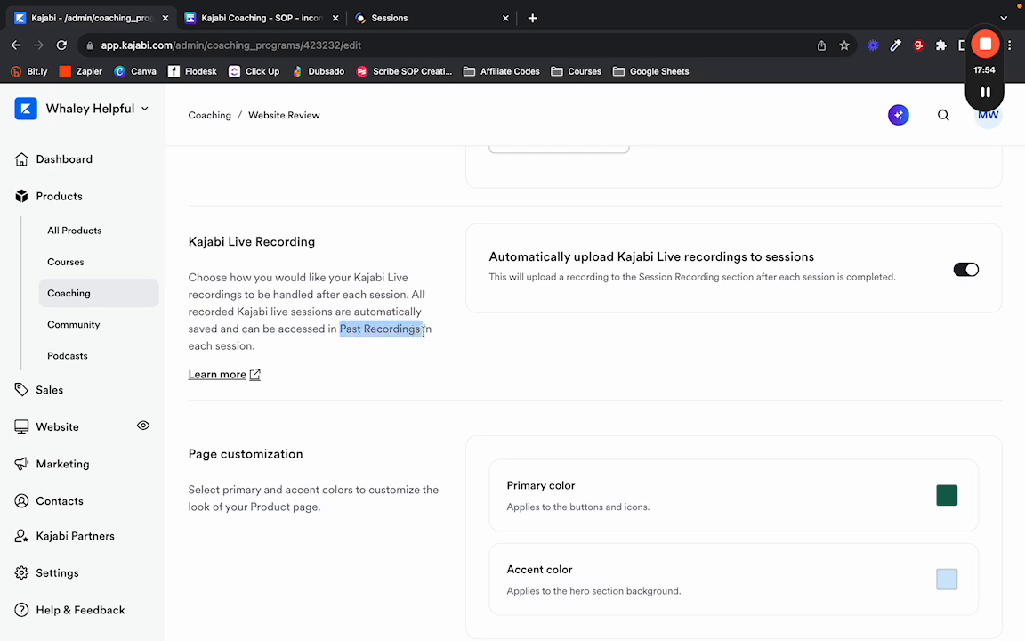
left_click(332, 320)
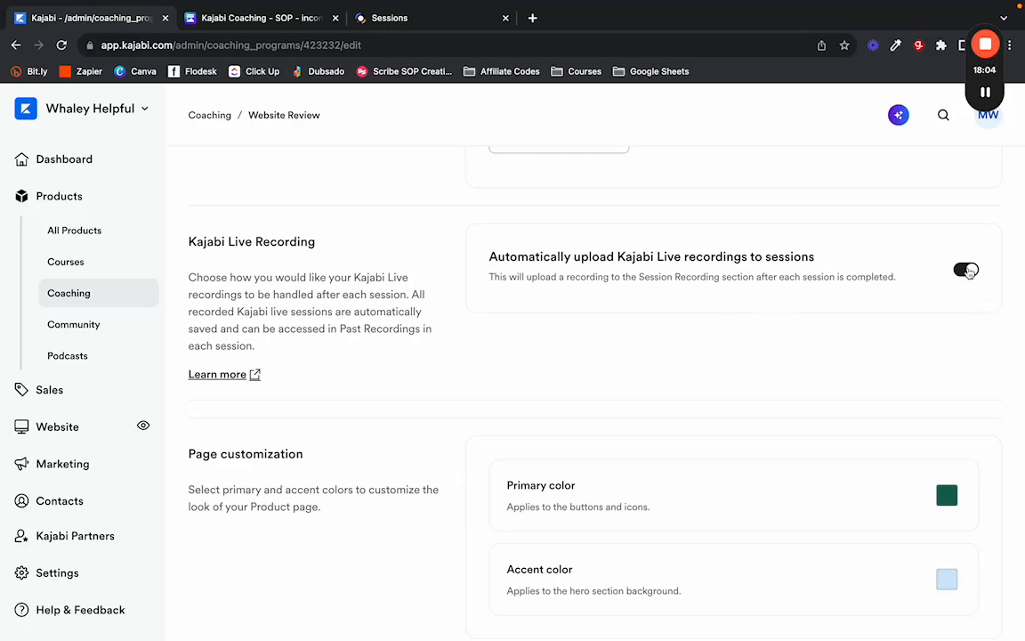
Switch on the upsell button shown after a client completes a session.
scroll(540, 309, "down", 1)
scroll(459, 303, "down", 5)
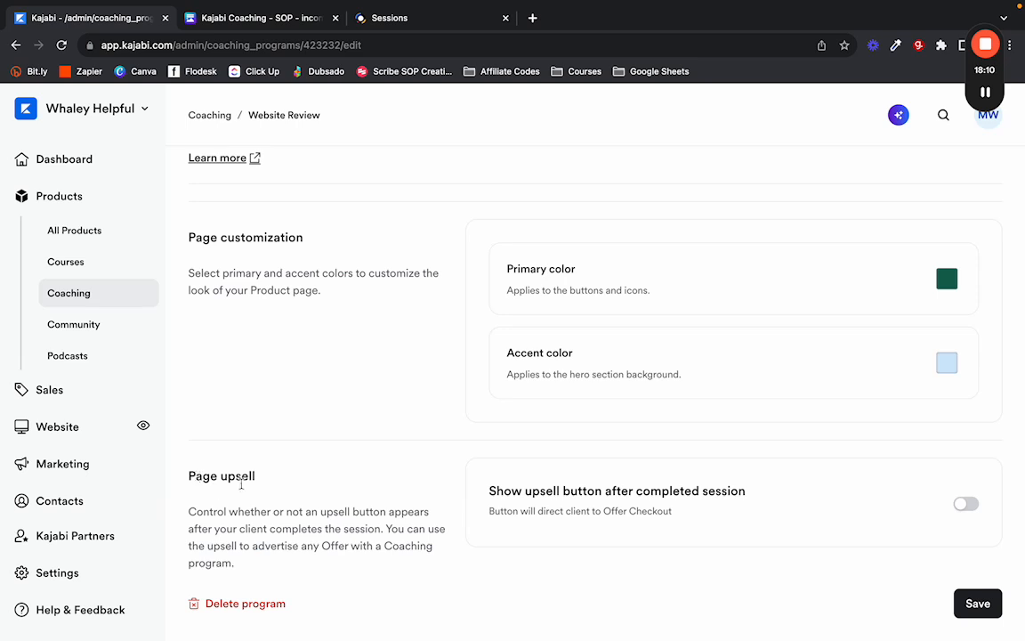
left_click_drag(239, 528, 386, 528)
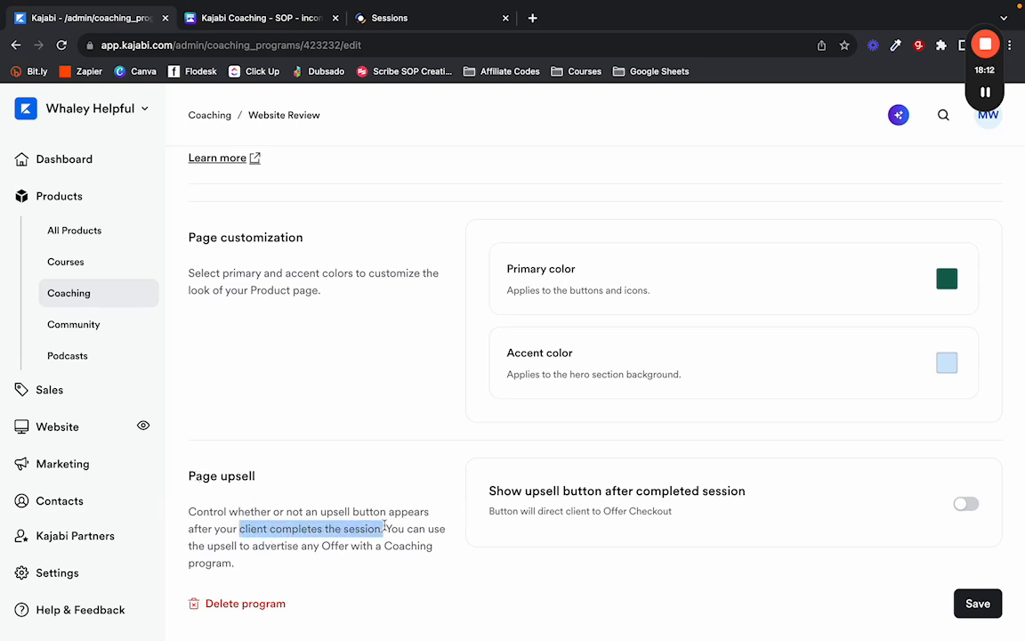
left_click(263, 537)
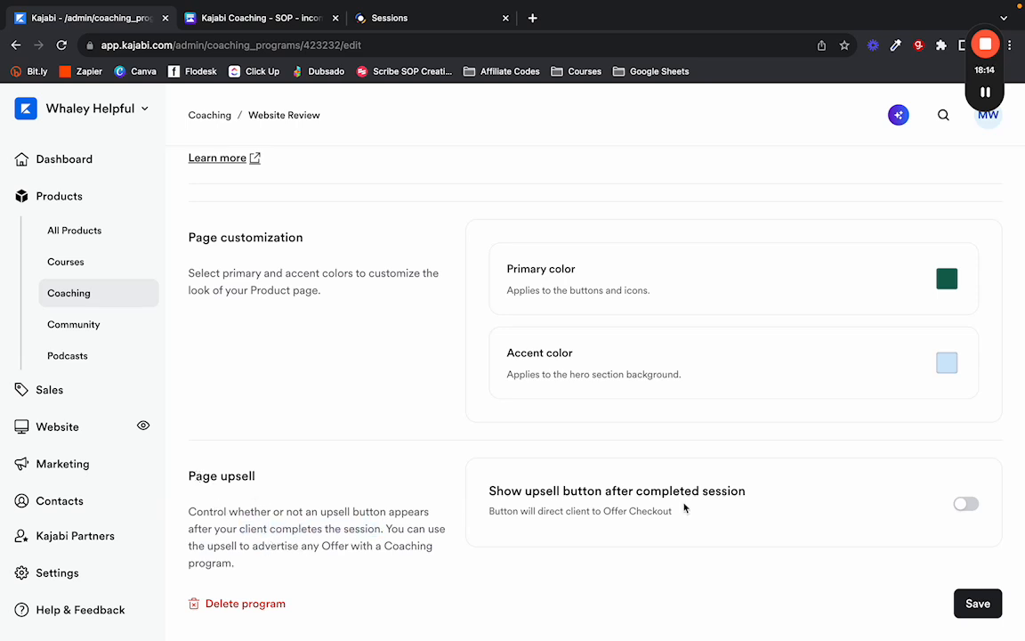
left_click(966, 504)
scroll(623, 499, "down", 2)
Pick 1 Hour VIP Call as the post-session upsell offer, then switch the upsell back off.
left_click(599, 472)
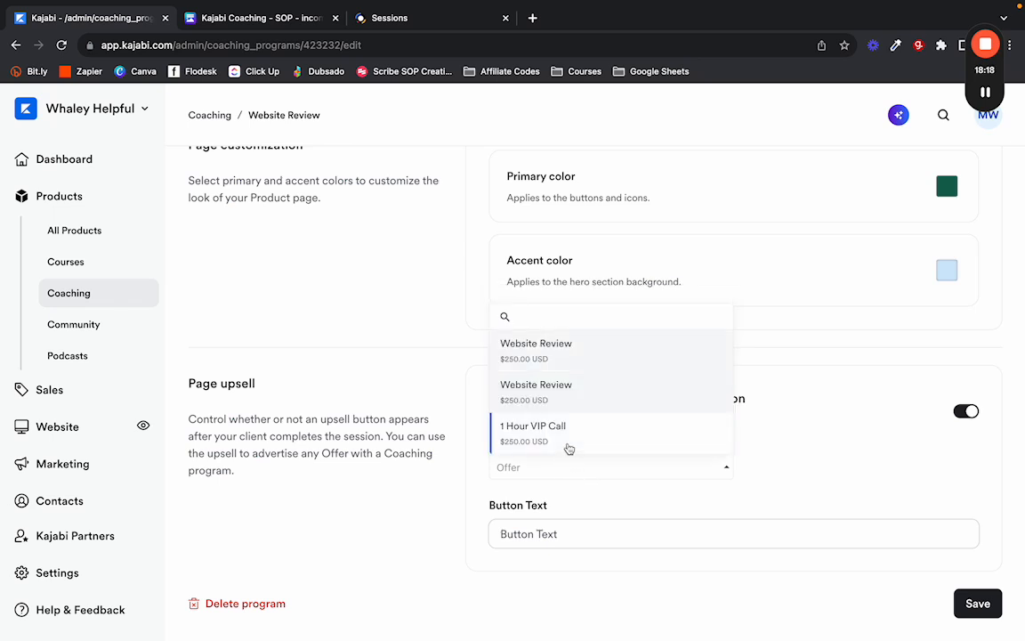
left_click(578, 436)
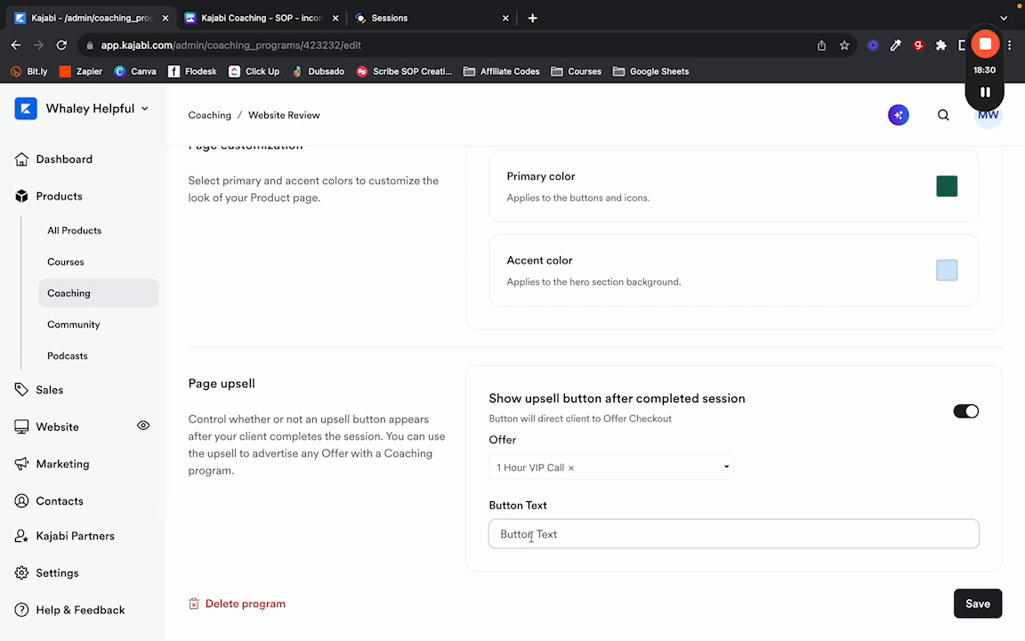
left_click(961, 413)
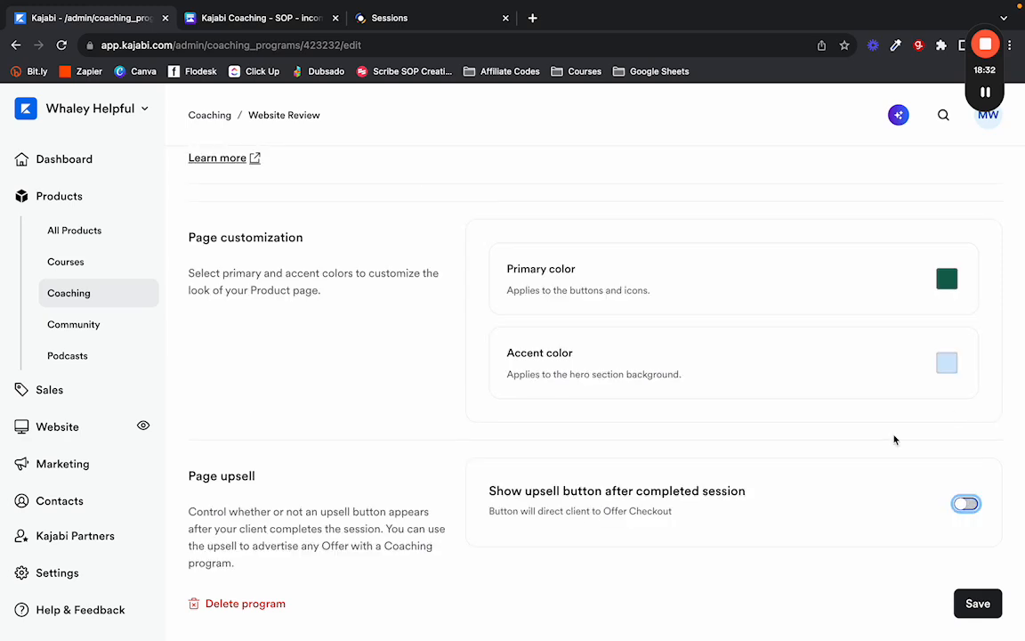
scroll(915, 462, "up", 5)
scroll(917, 463, "up", 10)
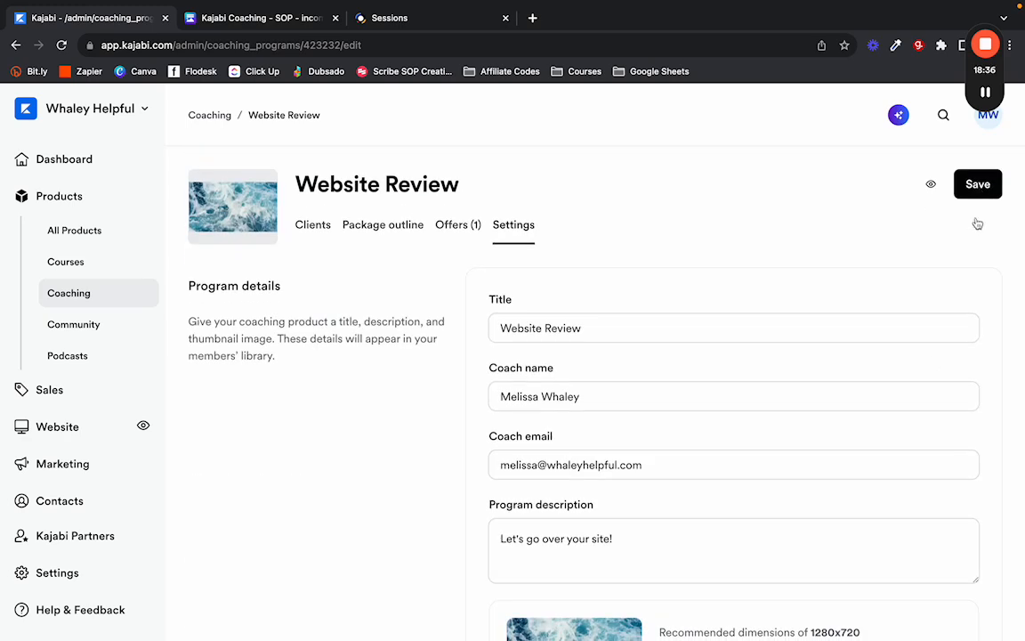
scroll(839, 321, "down", 15)
scroll(683, 464, "up", 15)
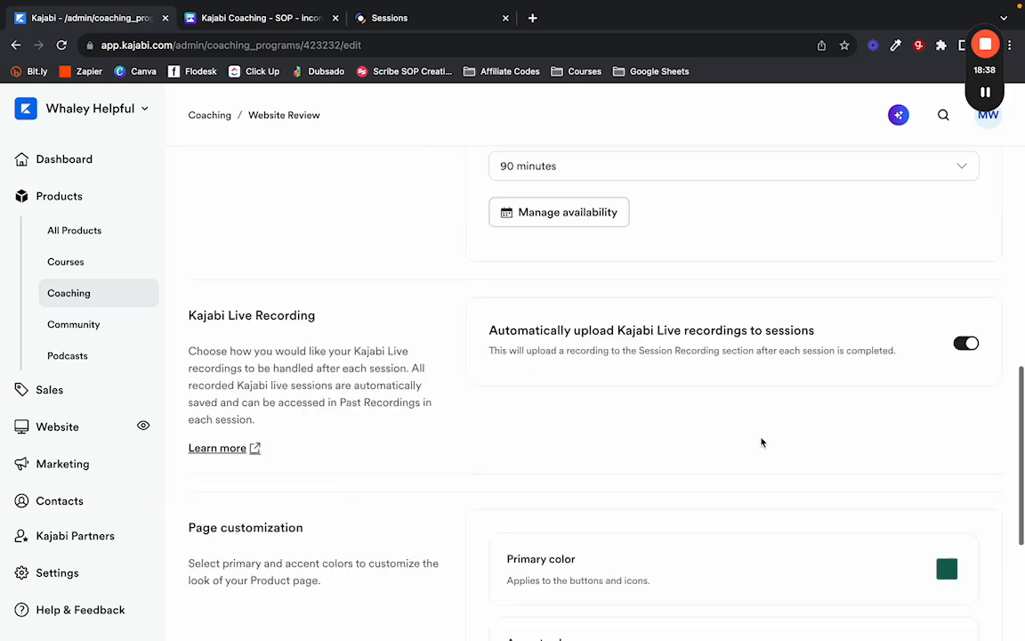
Save the Website Review settings, check the Canva SOP, and return to Kajabi.
left_click(975, 185)
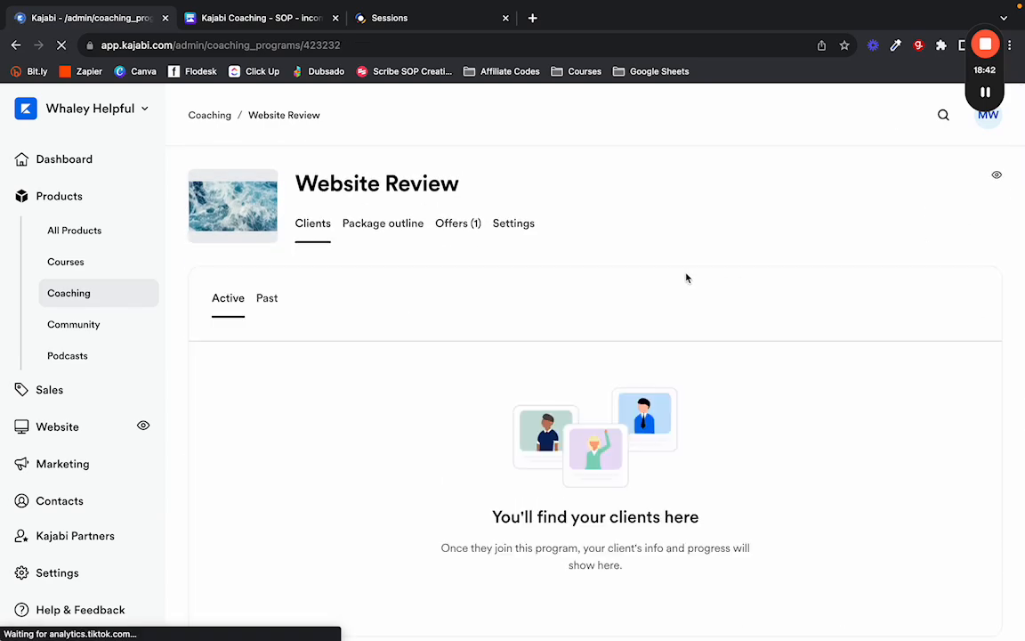
left_click(252, 26)
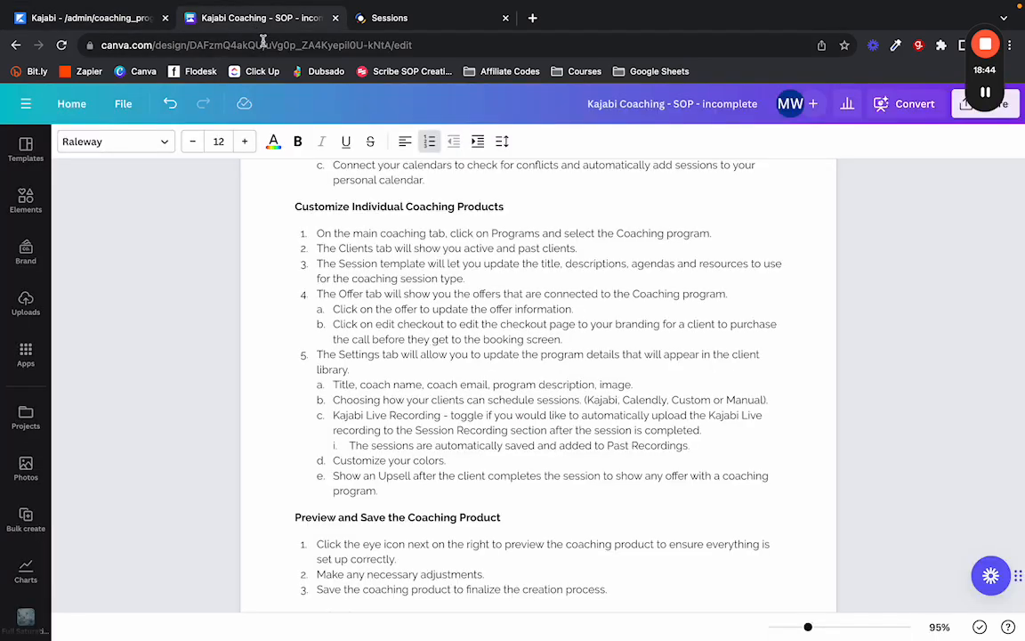
scroll(375, 309, "down", 1)
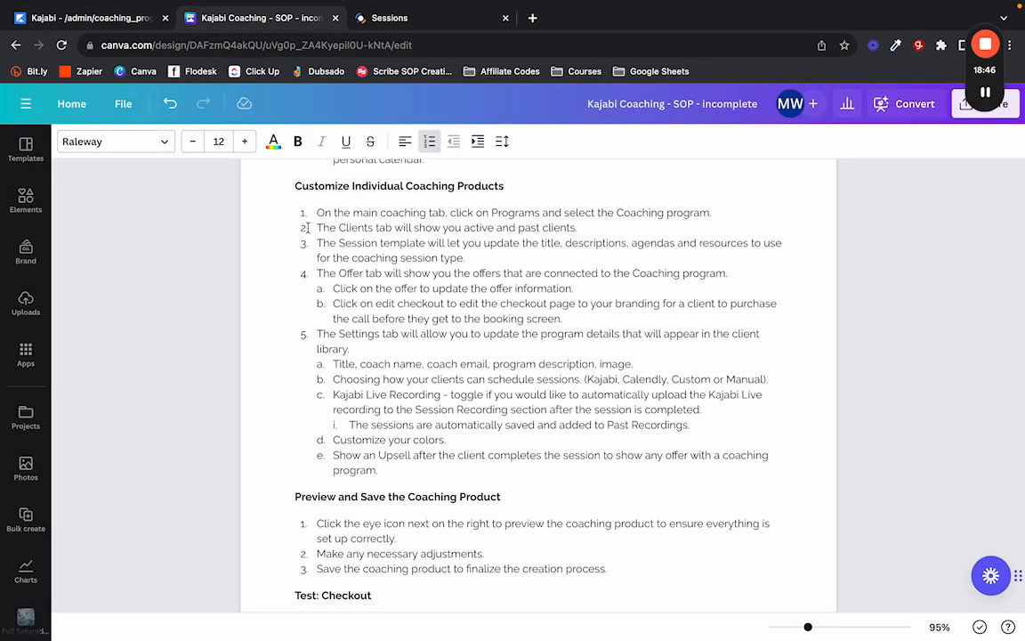
left_click(59, 18)
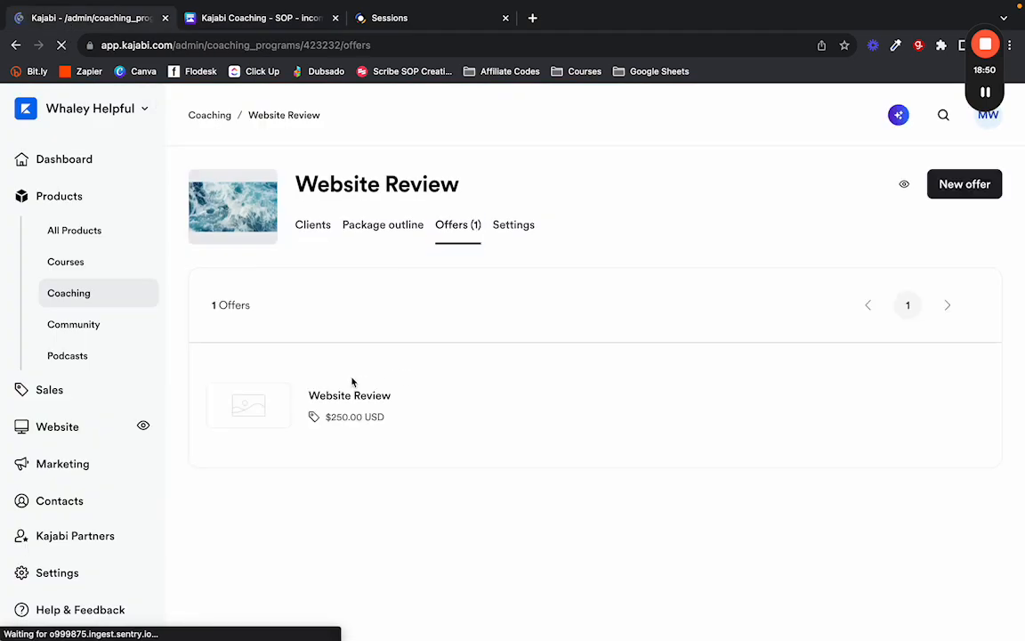
Go through the Website Review offer's details and post-purchase destination options, leaving them unchanged.
left_click(345, 395)
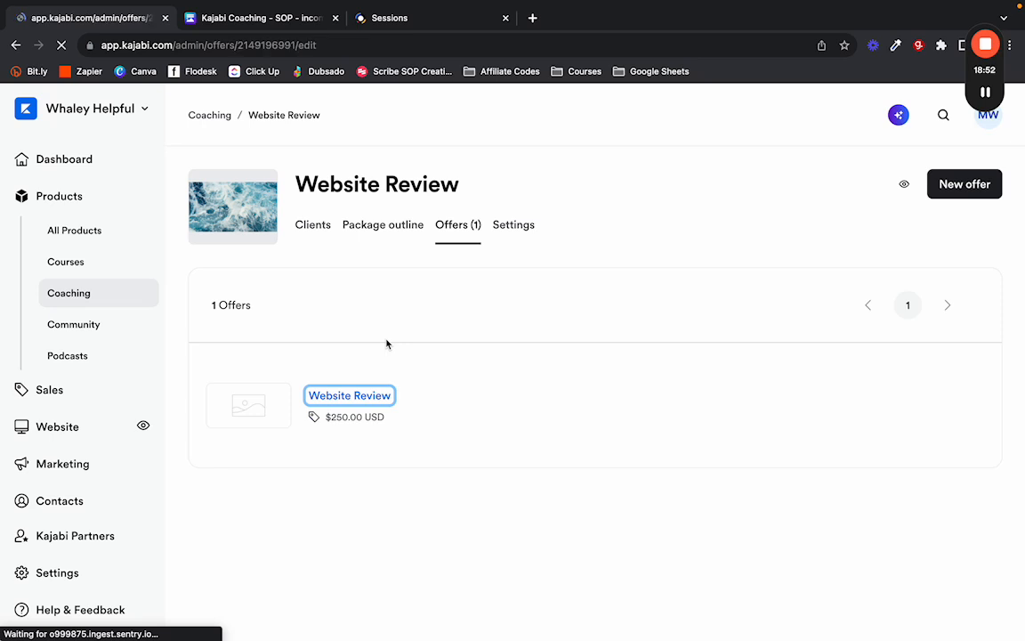
scroll(408, 316, "down", 1)
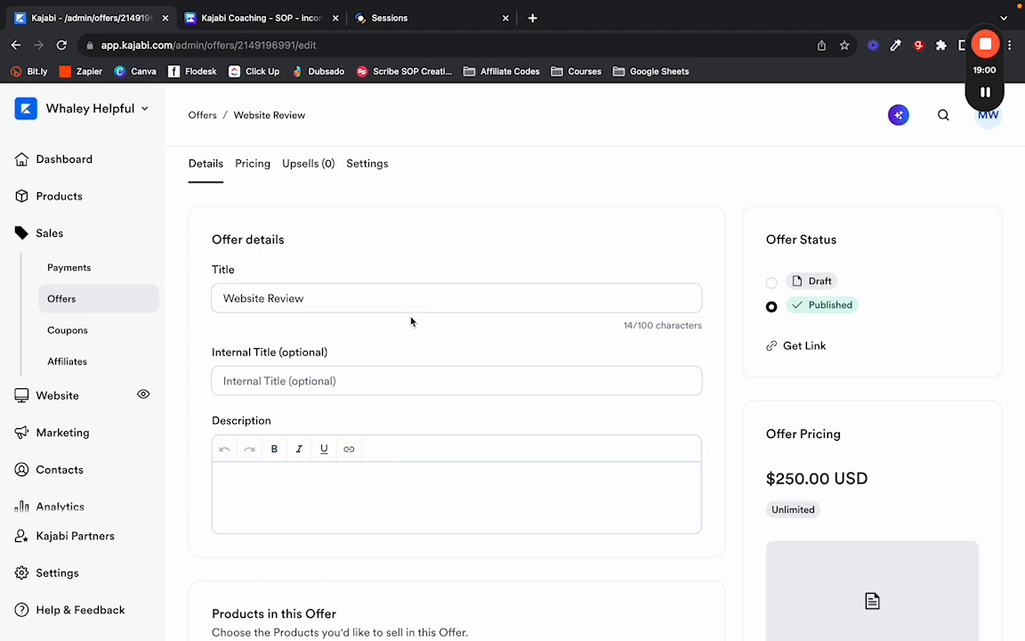
scroll(426, 366, "down", 1)
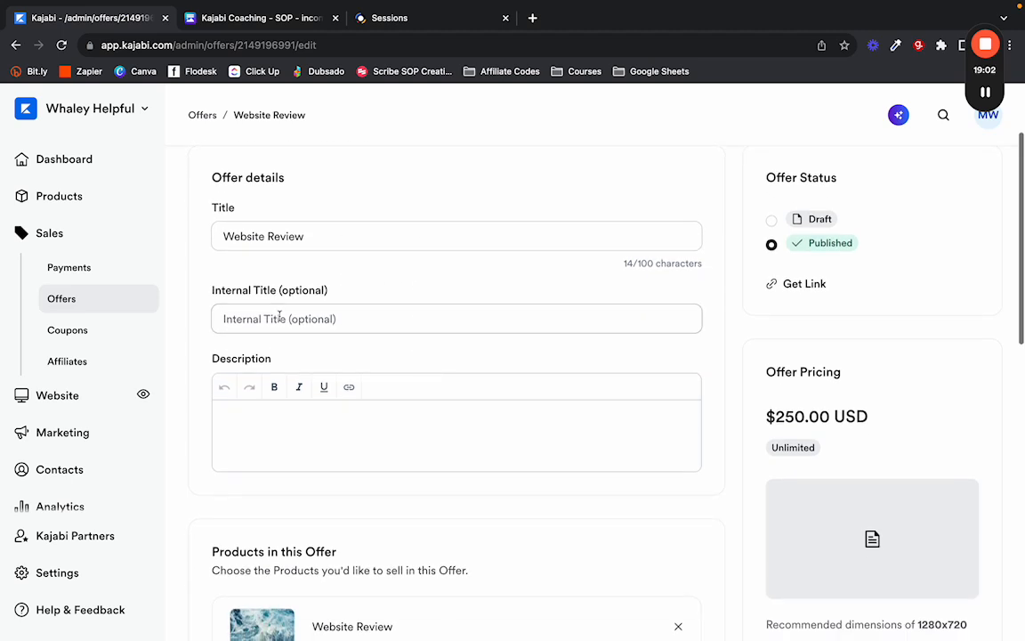
scroll(398, 389, "down", 5)
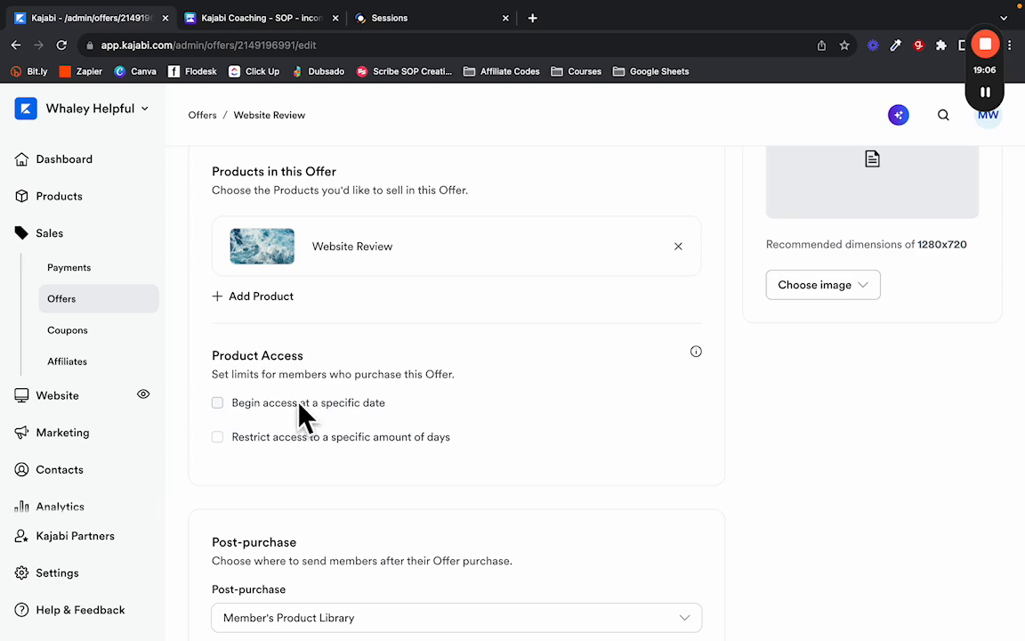
scroll(333, 450, "down", 3)
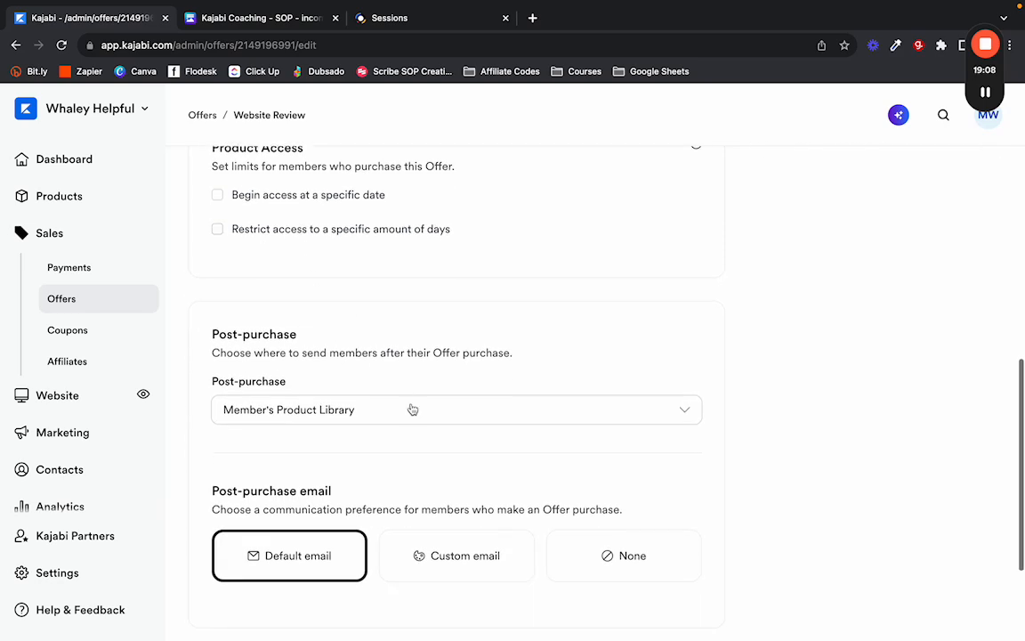
scroll(416, 419, "down", 1)
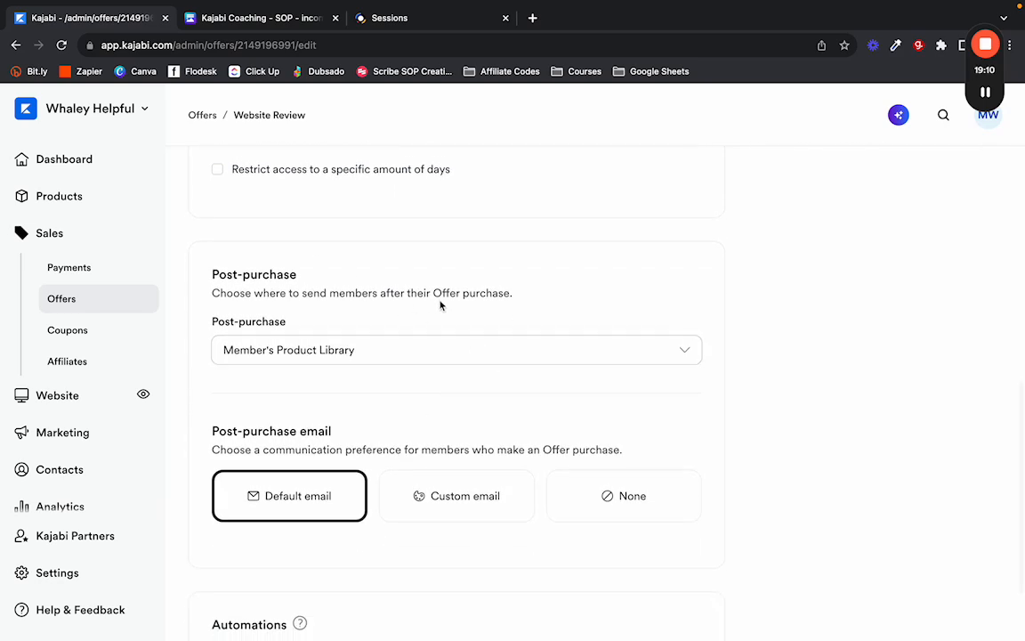
left_click(478, 362)
left_click(429, 342)
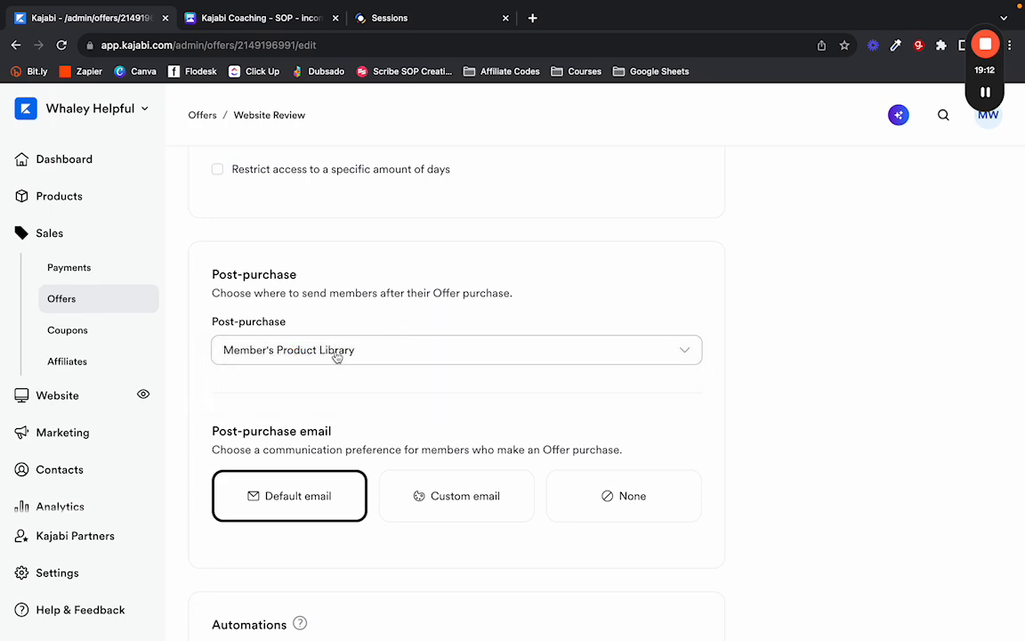
Check the remaining offer details and bring up the offer's checkout page editor.
scroll(355, 385, "down", 2)
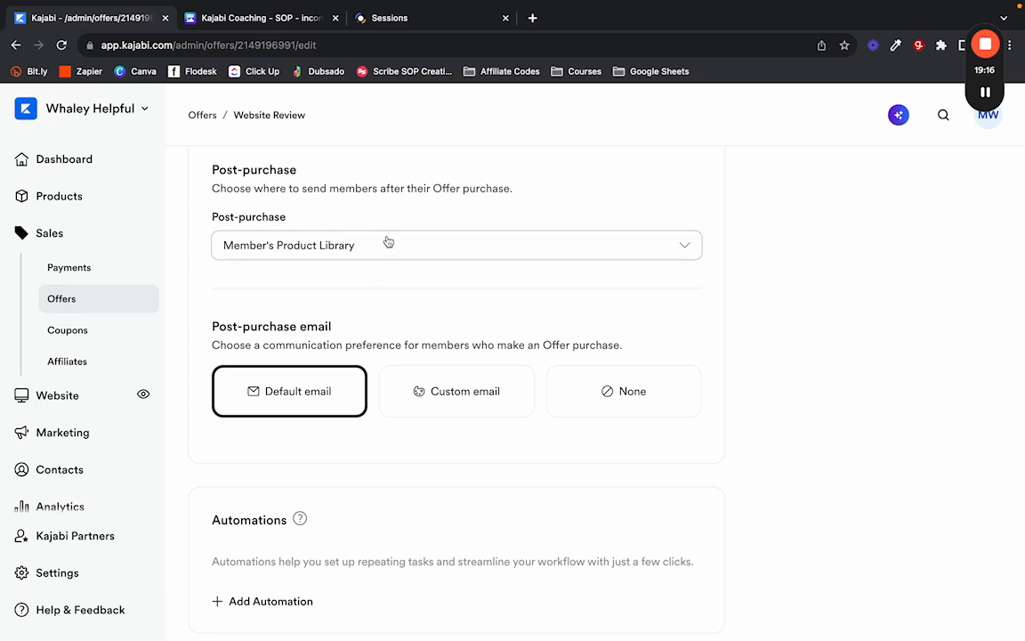
scroll(392, 302, "down", 1)
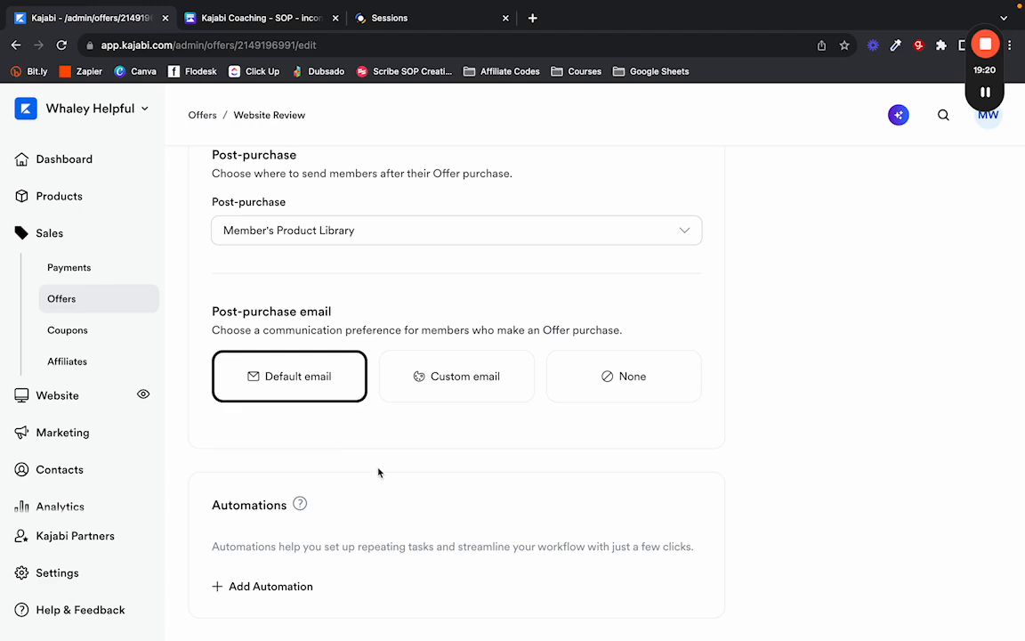
scroll(377, 471, "up", 5)
scroll(743, 435, "down", 2)
scroll(728, 424, "up", 5)
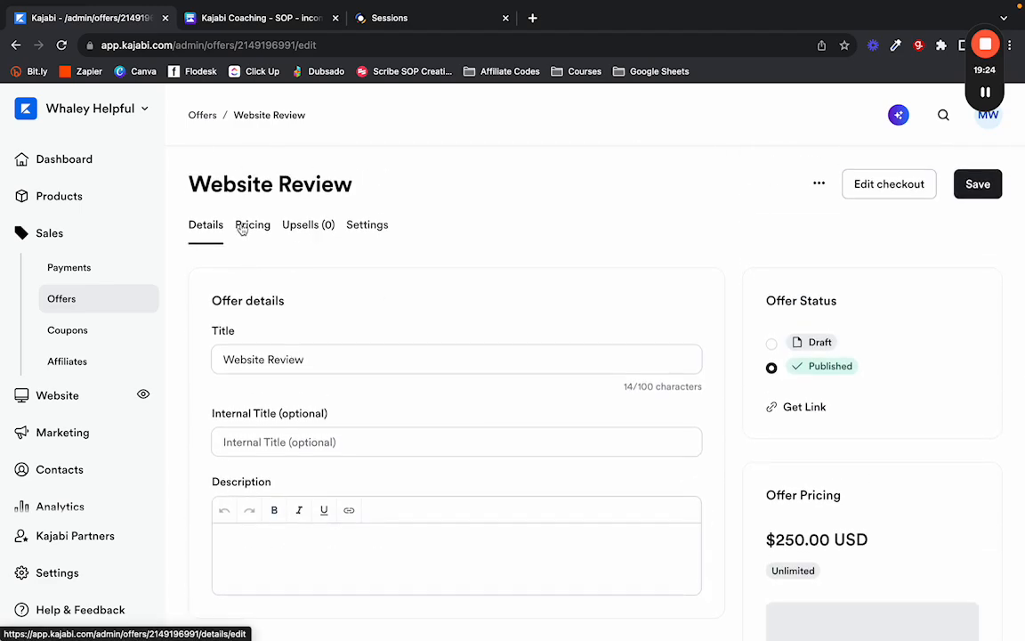
left_click(884, 185)
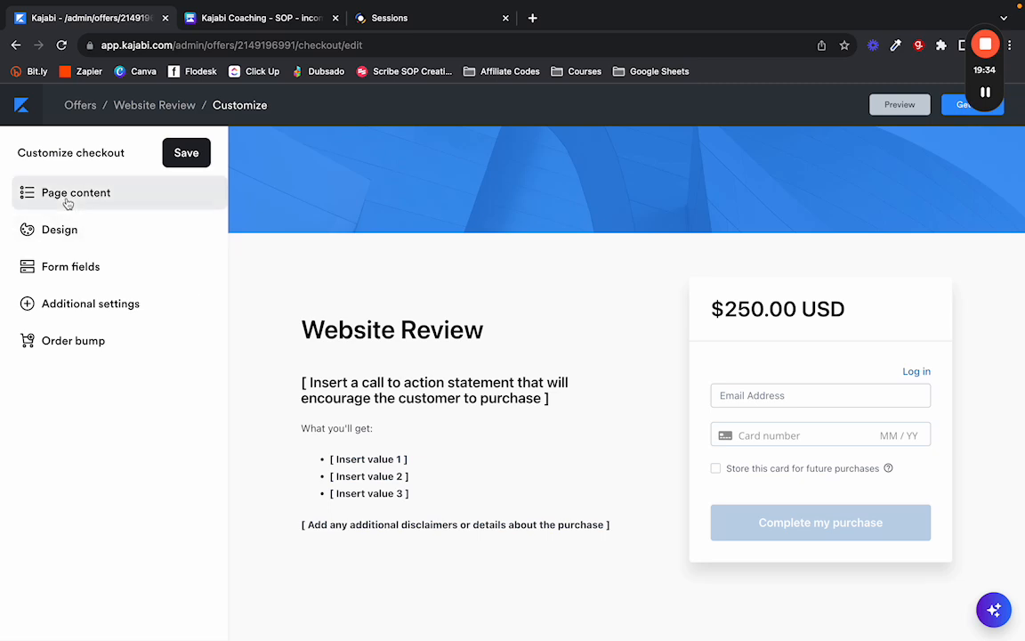
Make the checkout purchase button dark green and remove the banner image, saving both changes.
left_click(60, 230)
left_click(19, 246)
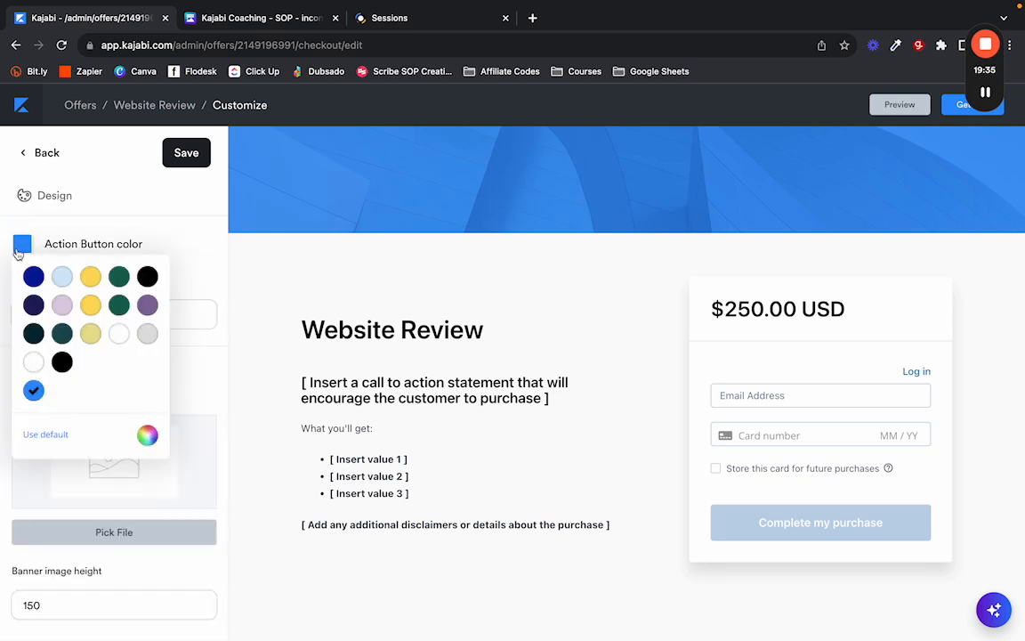
left_click(119, 276)
left_click(171, 152)
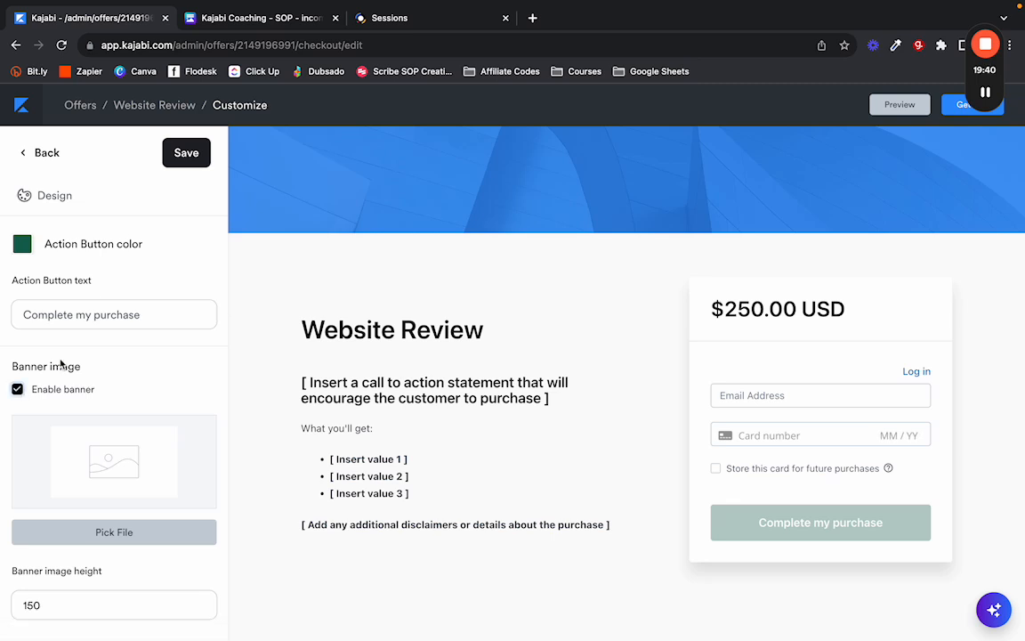
left_click(17, 389)
left_click(181, 159)
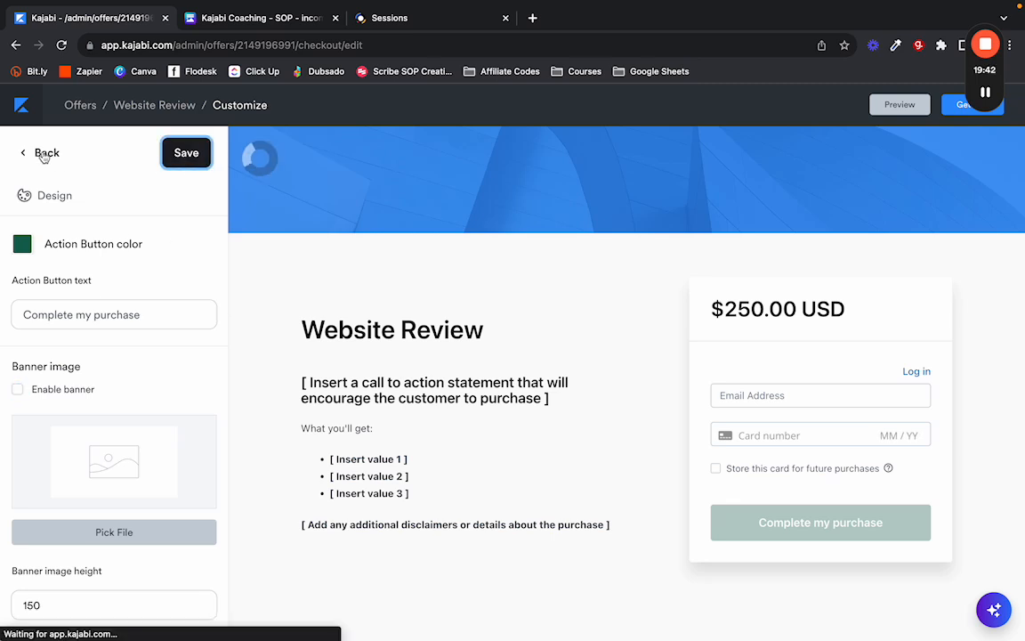
Make the checkout form collect the buyer's name and save it.
left_click(44, 156)
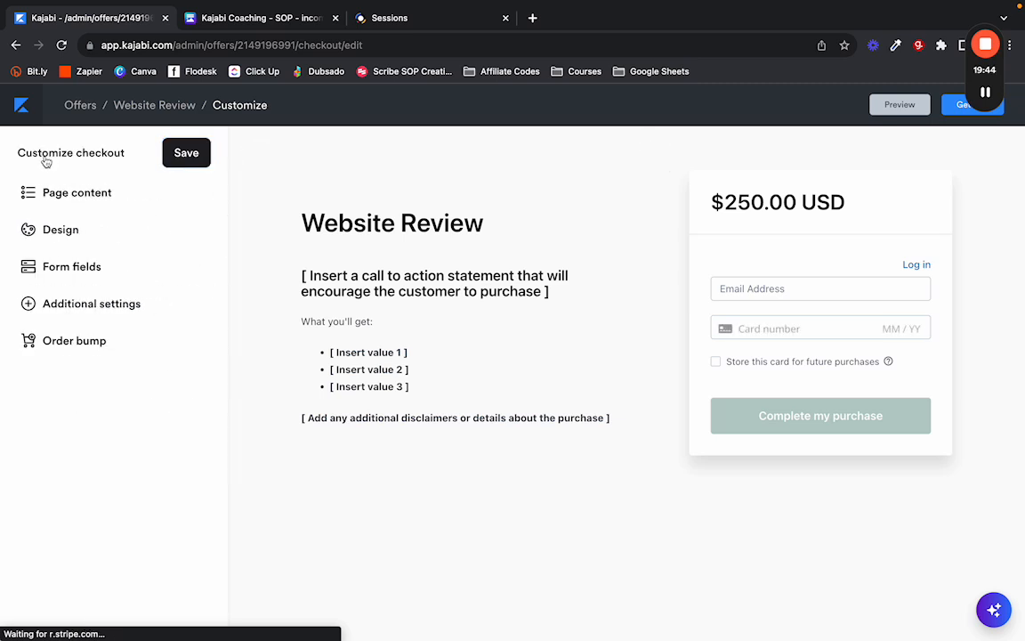
left_click(68, 266)
left_click(17, 270)
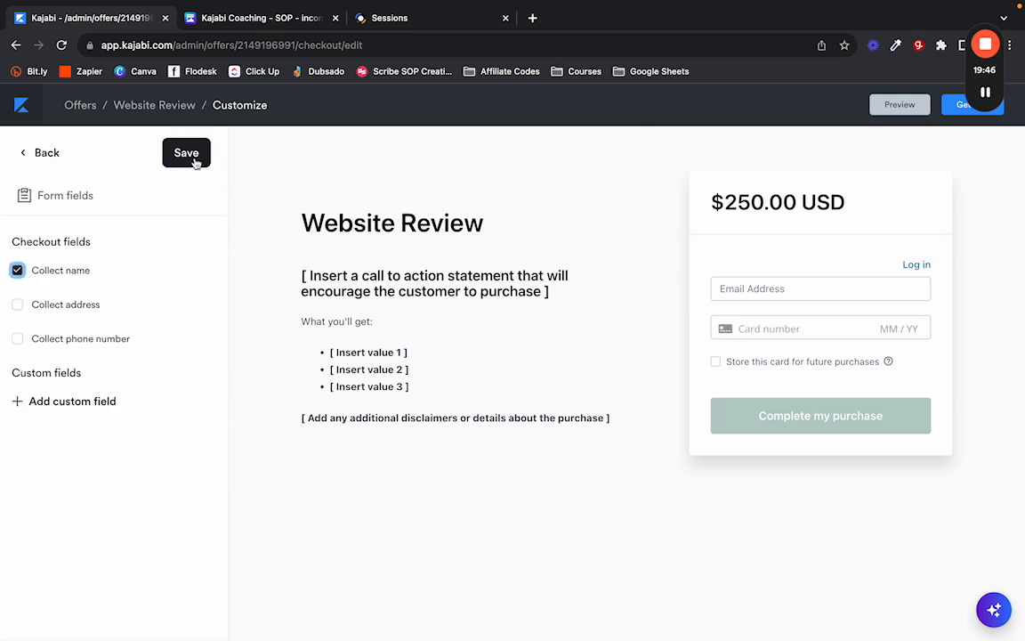
left_click(193, 158)
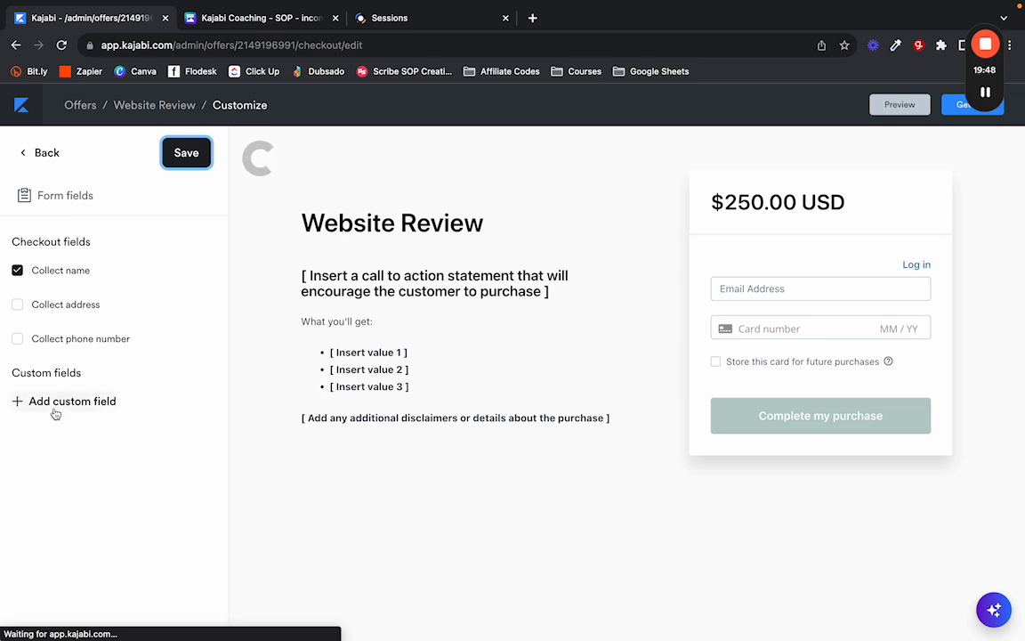
Browse the offers available as an order bump and leave without adding one.
left_click(39, 153)
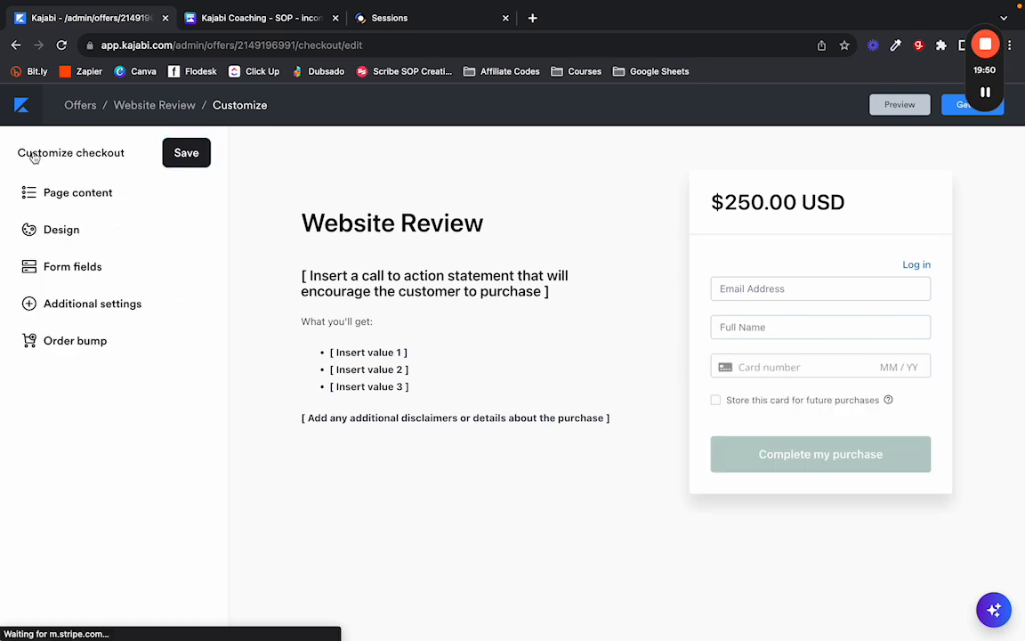
left_click(88, 346)
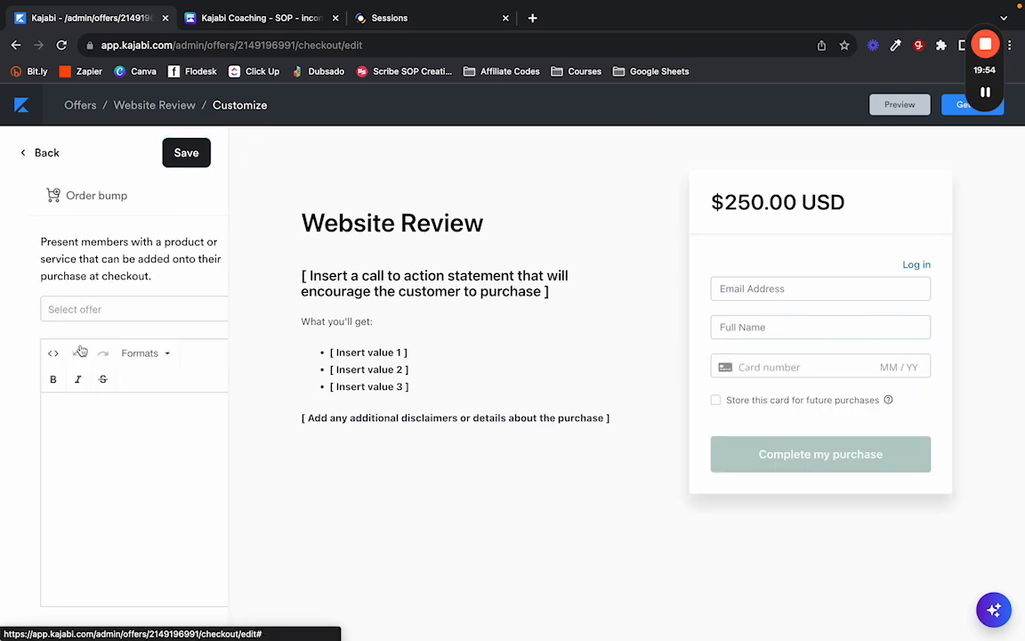
left_click(111, 308)
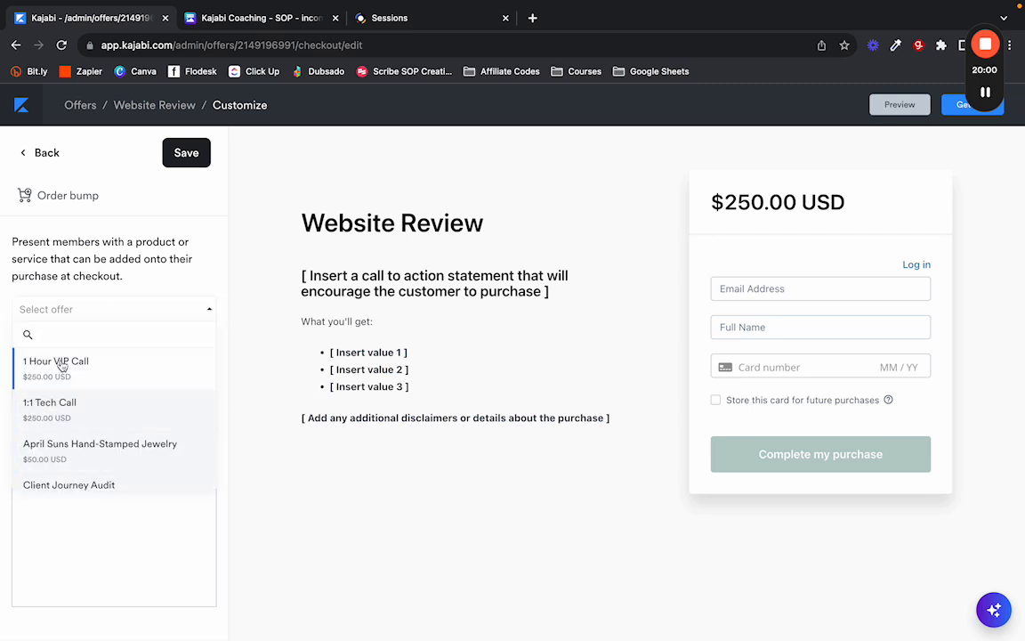
left_click(44, 152)
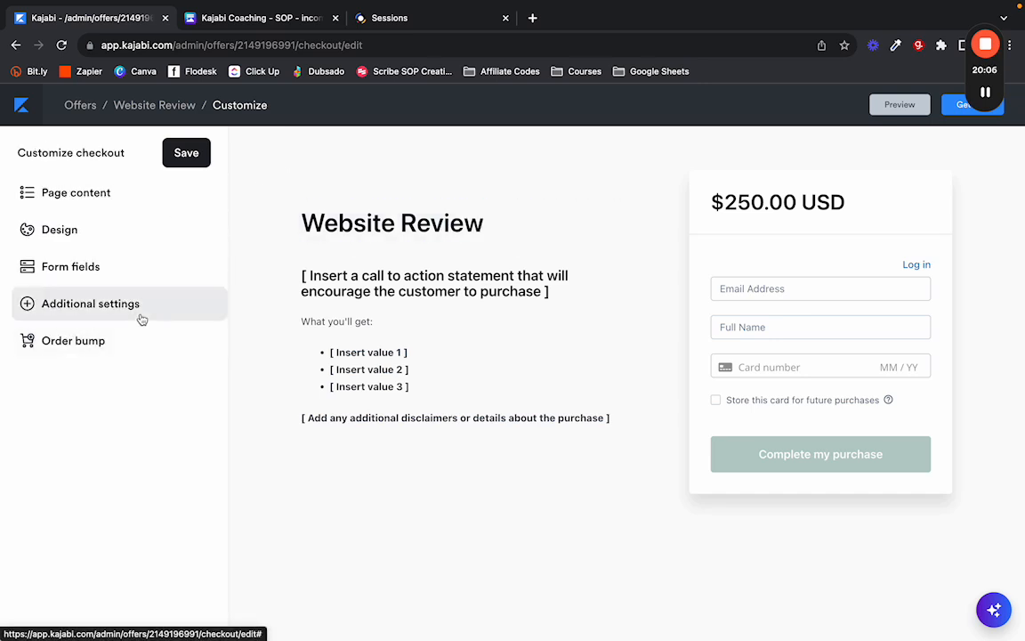
Replace the checkout's call-to-action paragraph with "Let's review your site!" and save.
left_click(339, 322)
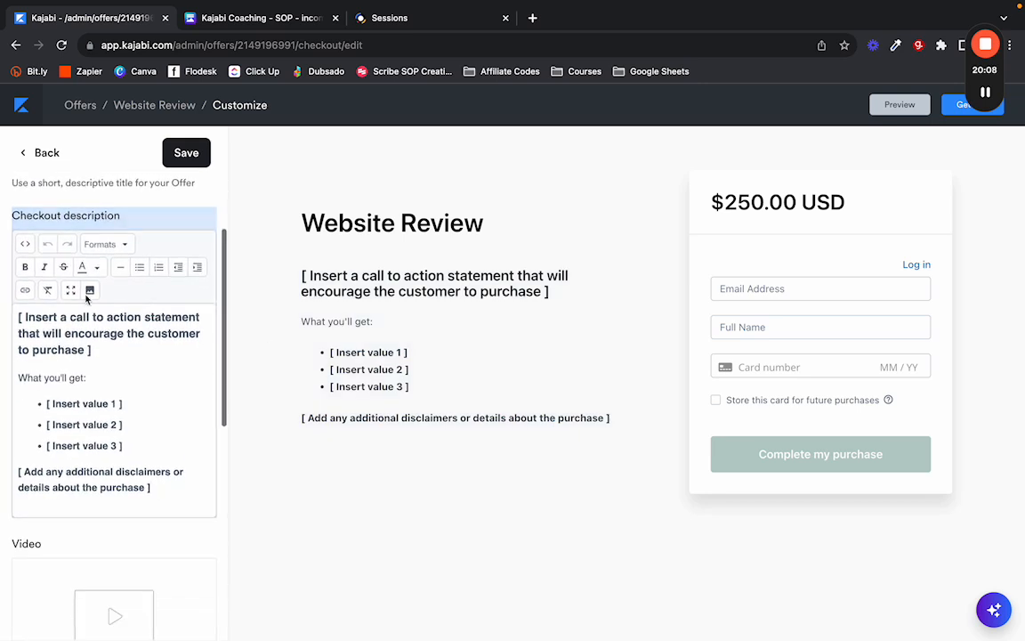
left_click_drag(20, 327, 19, 321)
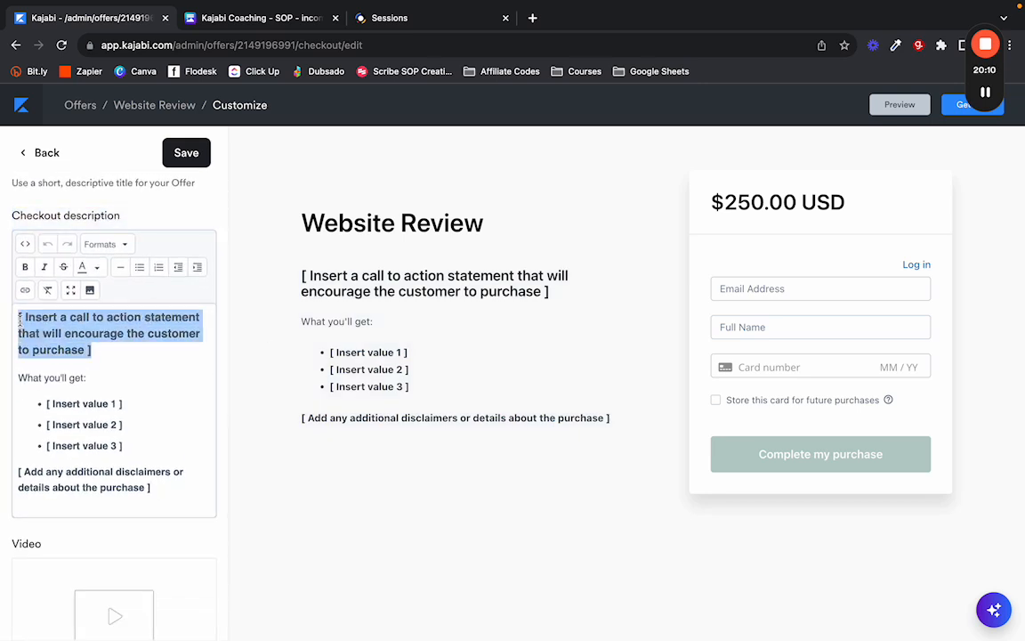
type("W")
type("Let'")
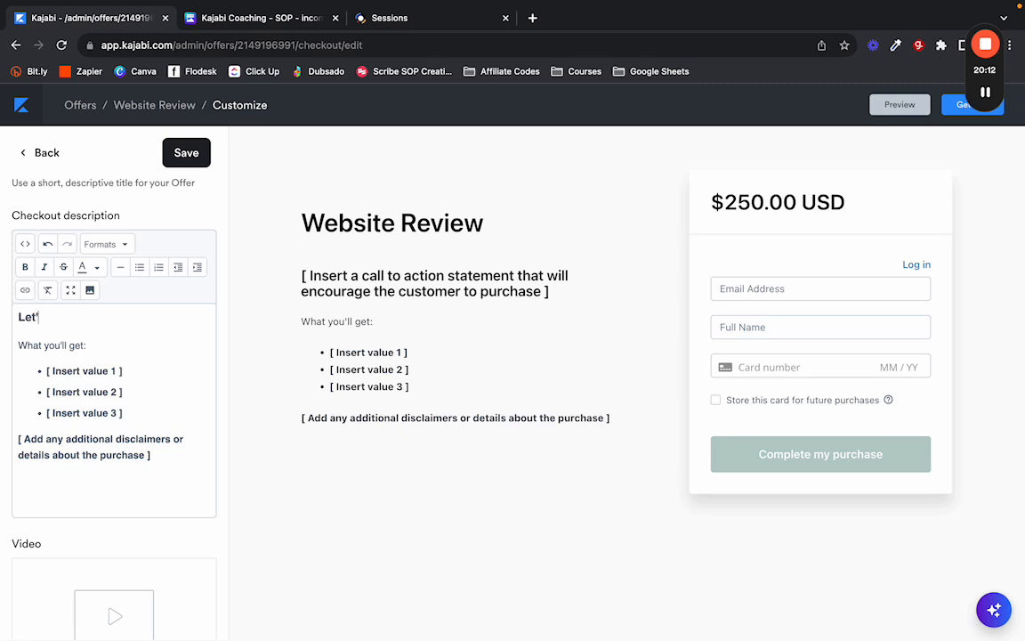
type("s review your site!")
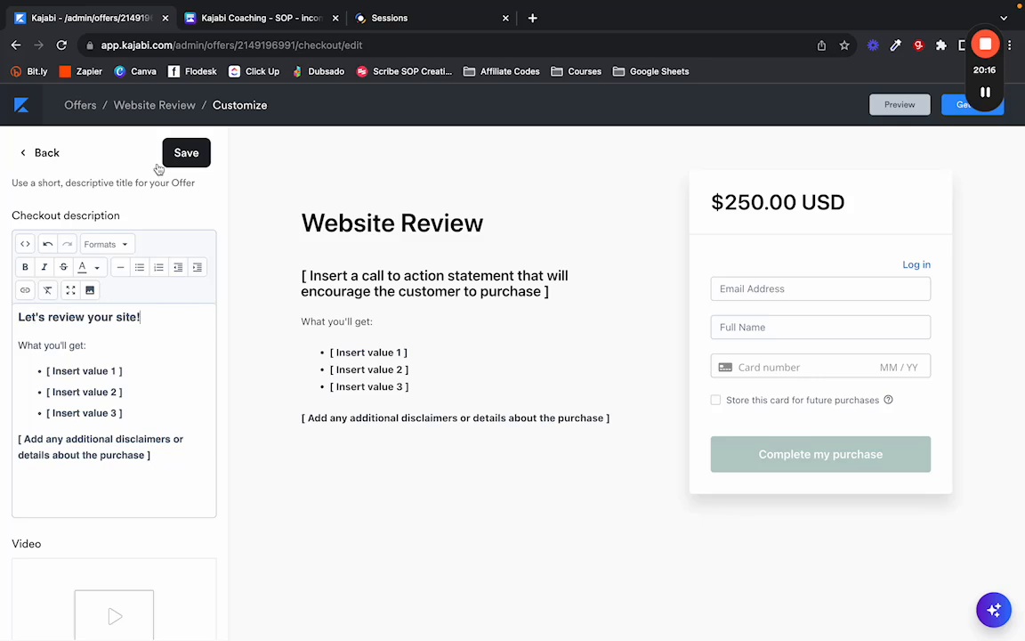
left_click(183, 152)
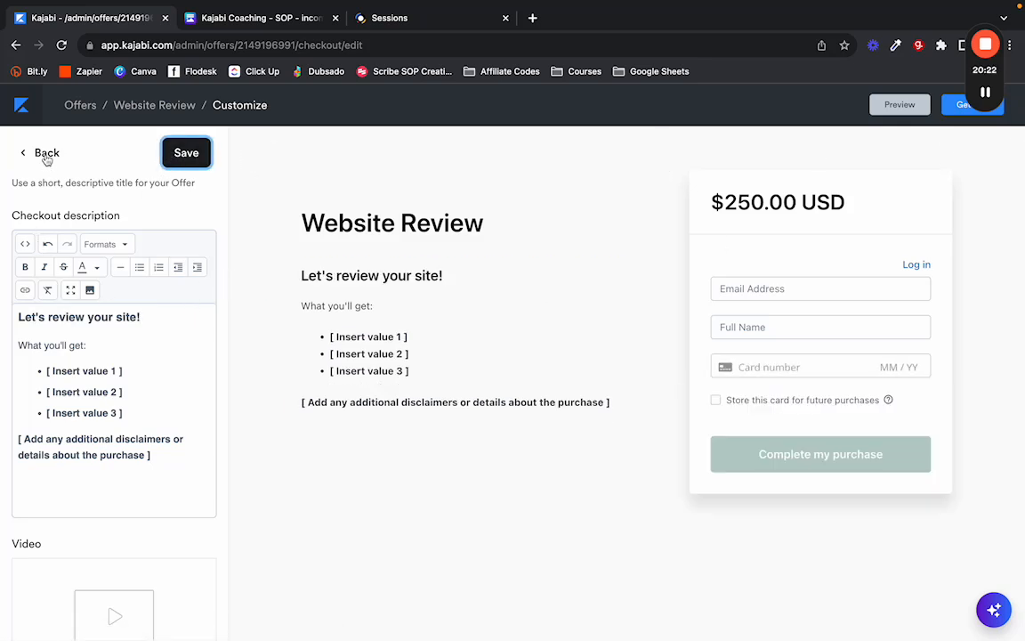
Return to the Website Review offer page and its Settings, consulting the SOP along the way.
left_click(85, 105)
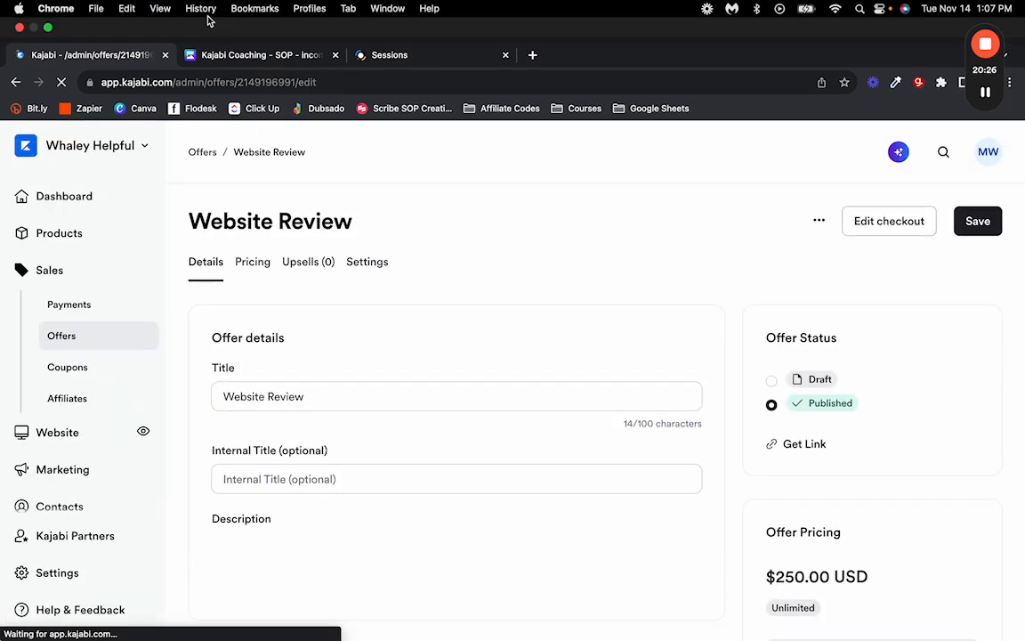
left_click(260, 46)
scroll(436, 344, "down", 1)
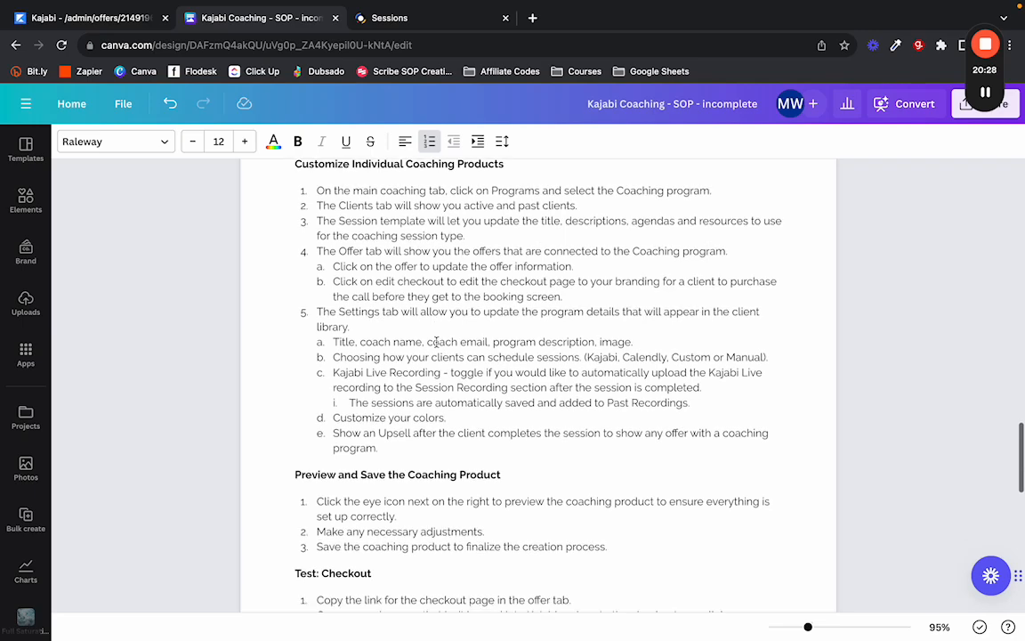
scroll(363, 245, "down", 2)
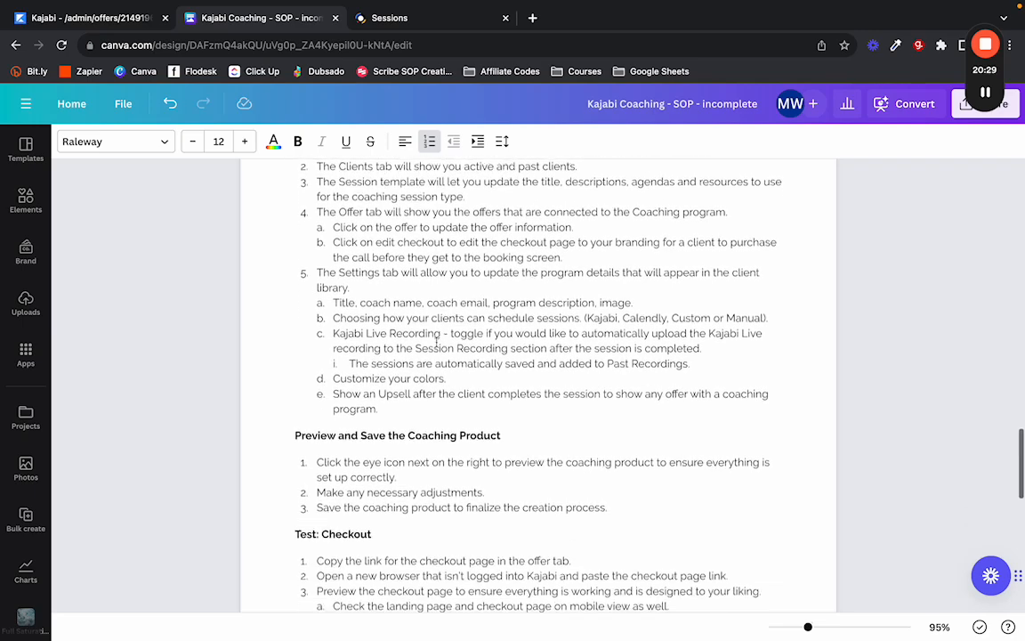
key("ctrl+shift+Tab")
left_click(371, 233)
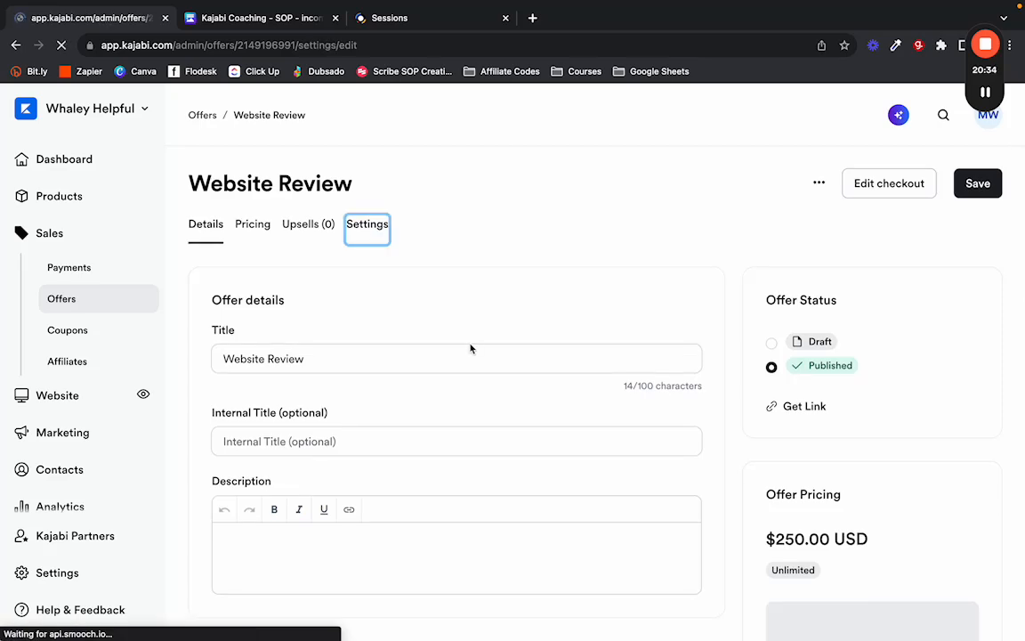
Review the offer's notification toggles, all left off, then view its empty Upsells page.
scroll(471, 349, "down", 1)
scroll(471, 349, "down", 1)
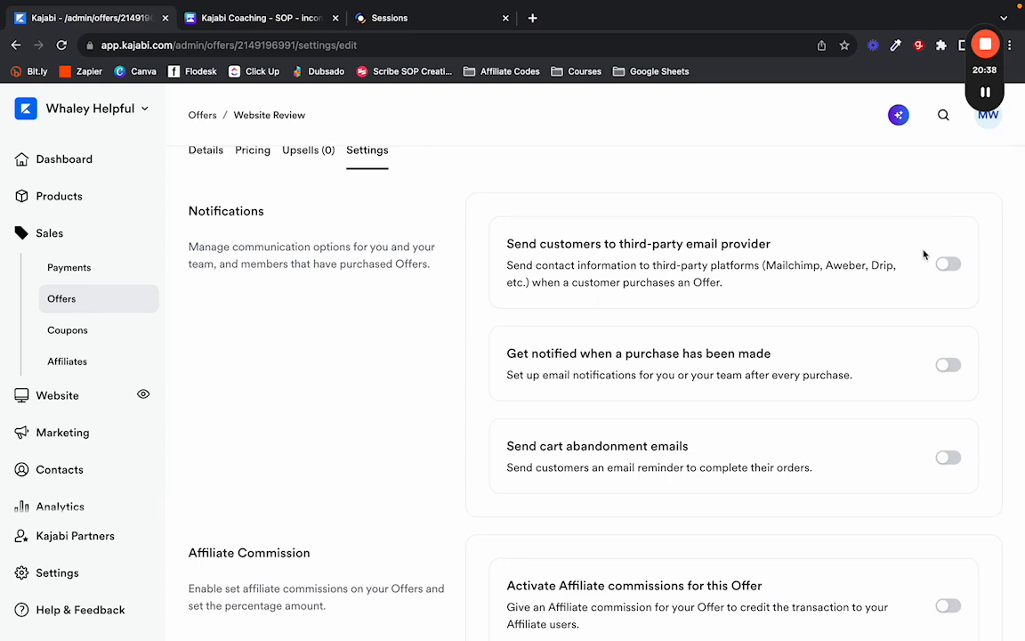
scroll(930, 272, "down", 1)
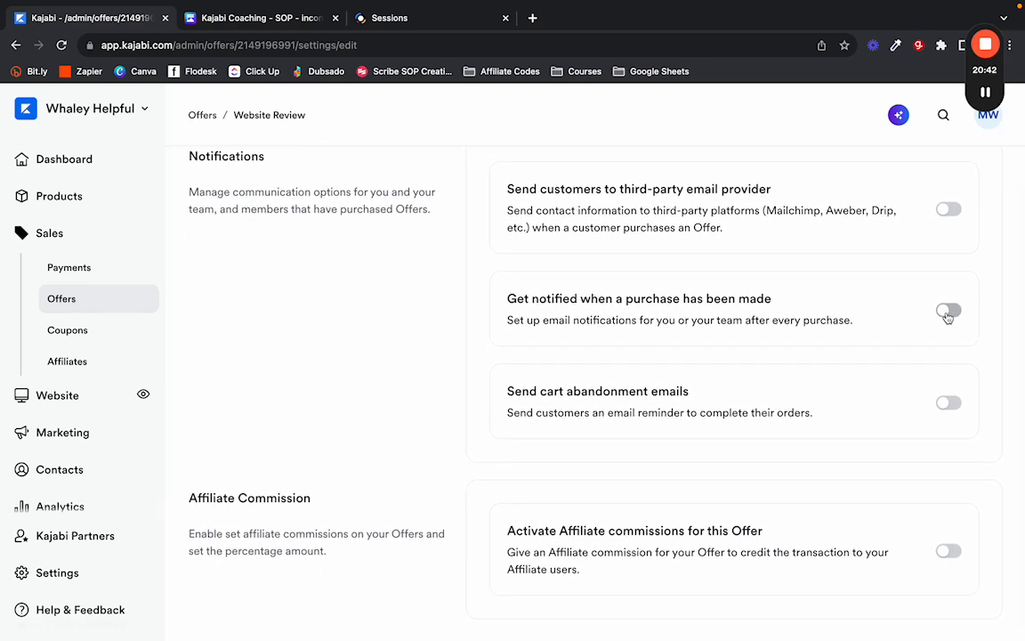
scroll(478, 344, "down", 1)
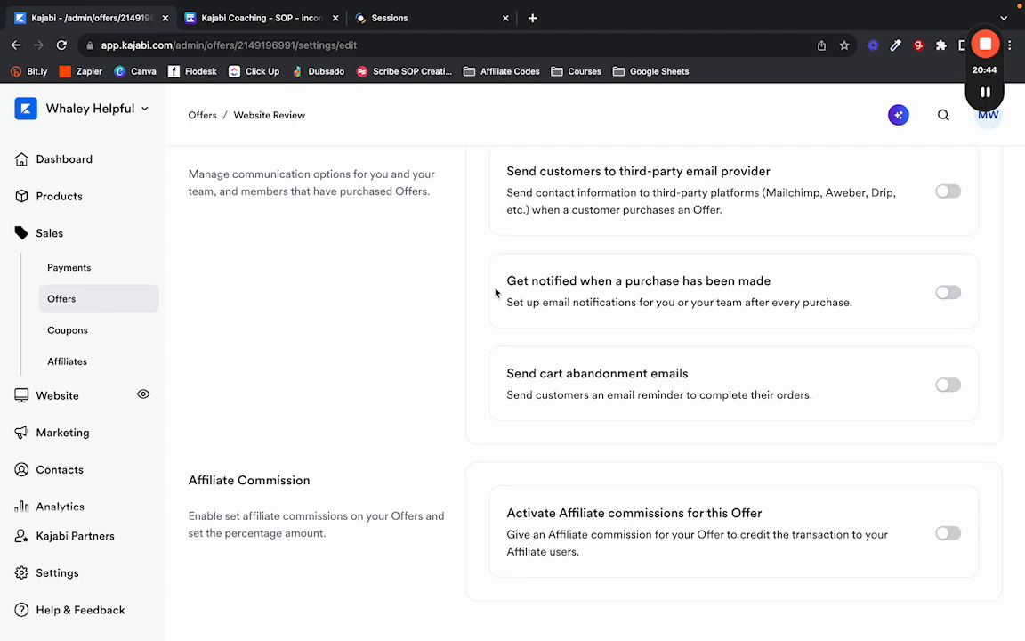
scroll(496, 292, "up", 1)
scroll(494, 290, "up", 1)
scroll(495, 290, "down", 1)
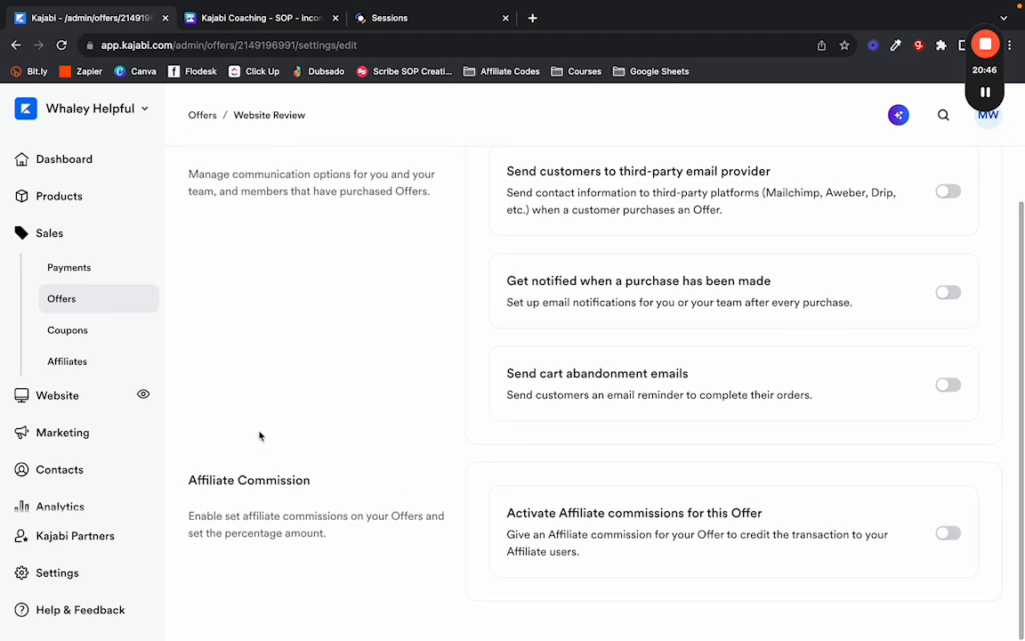
scroll(366, 360, "up", 4)
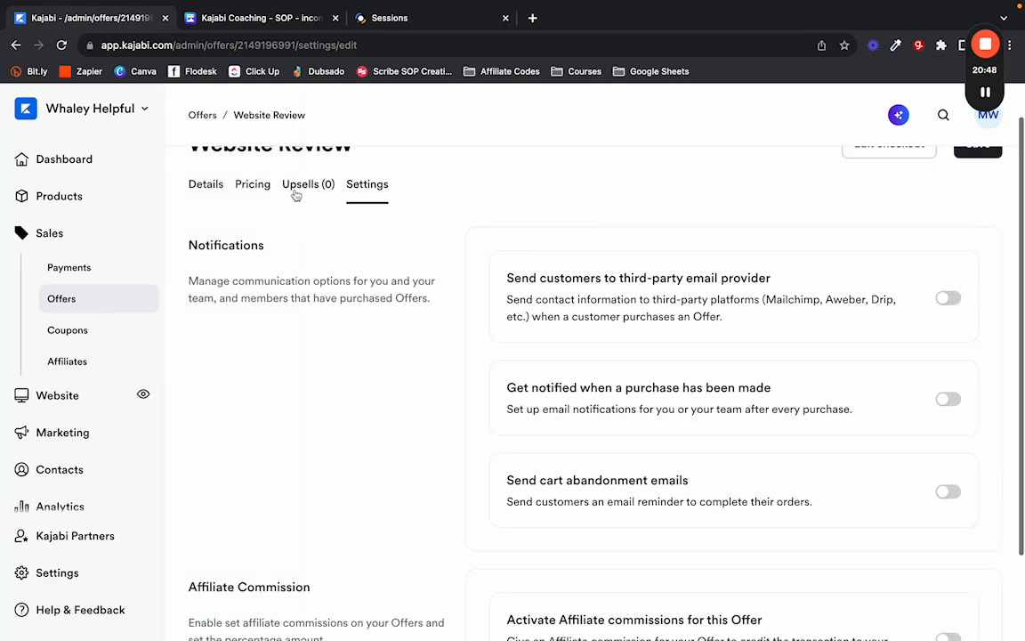
left_click(296, 193)
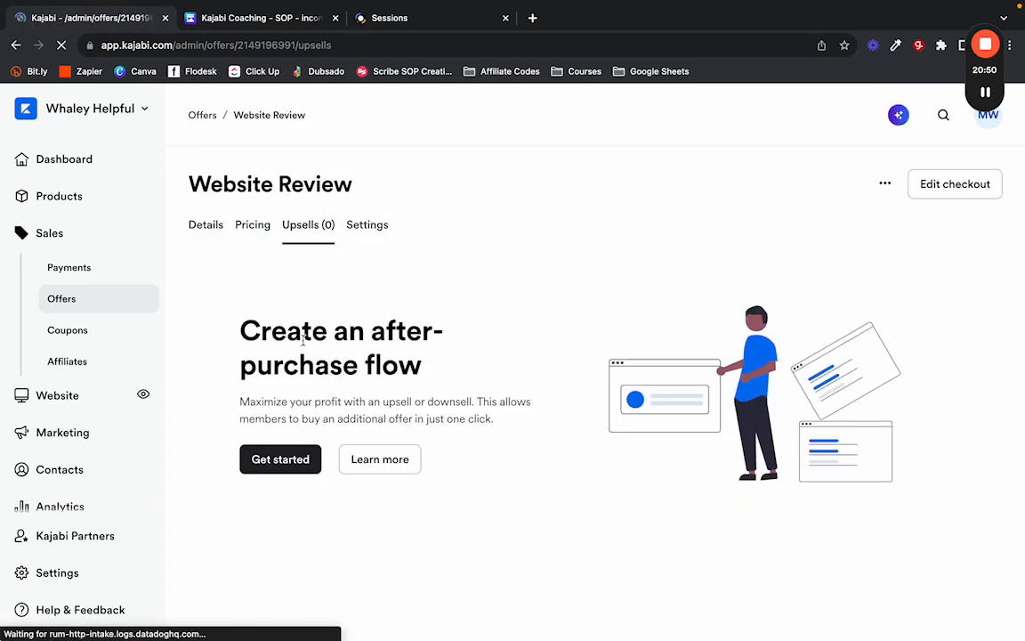
left_click(59, 196)
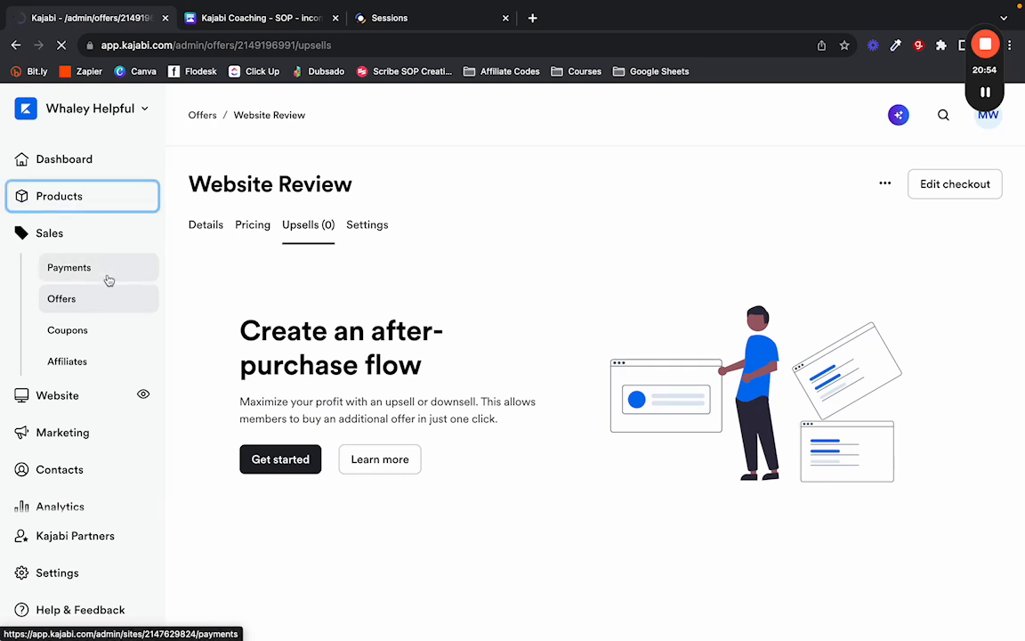
Check the Coaching dashboard's availability settings, consulting the SOP for the next step.
left_click(81, 293)
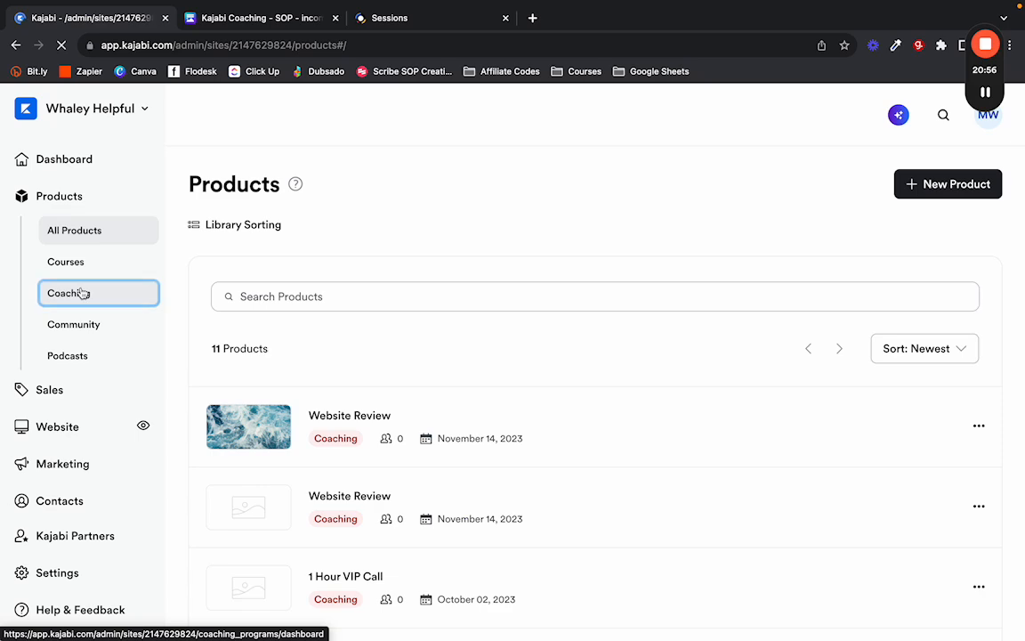
left_click(263, 25)
scroll(317, 356, "down", 3)
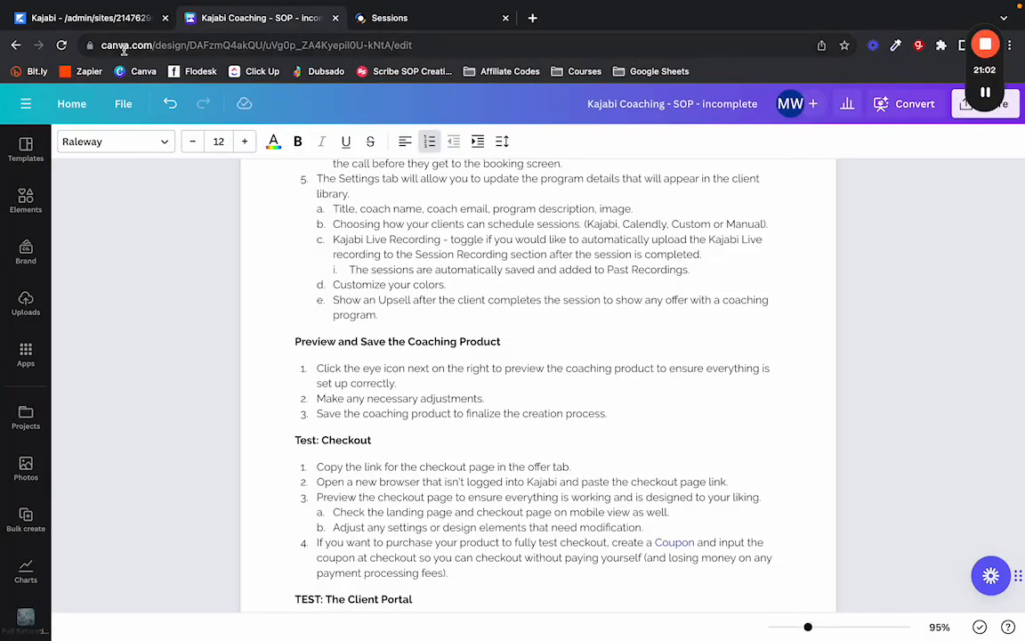
left_click(89, 18)
left_click(383, 224)
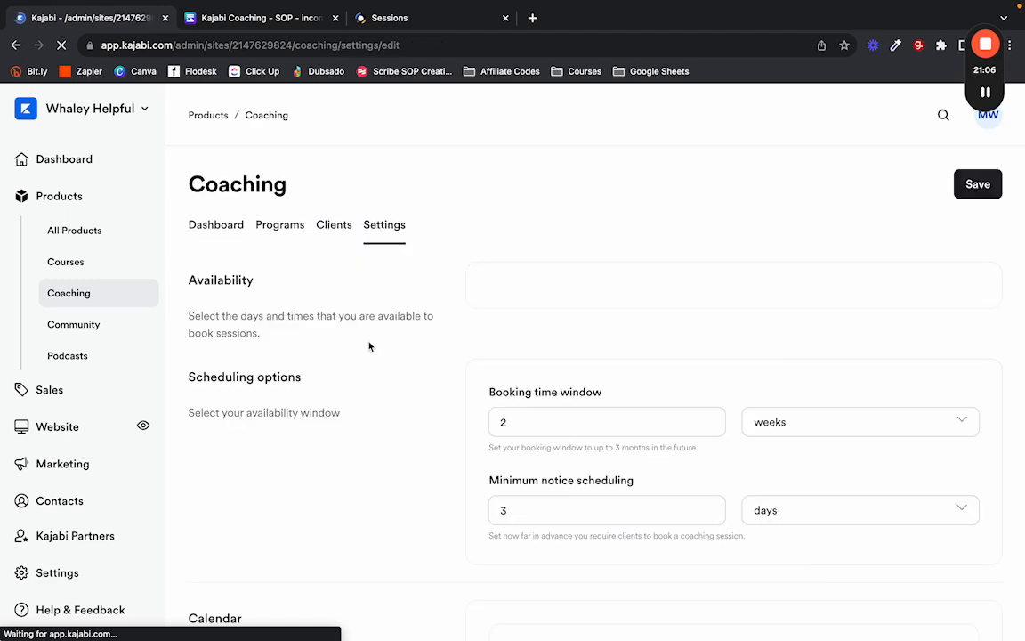
scroll(372, 347, "down", 5)
scroll(372, 347, "up", 4)
scroll(372, 347, "up", 2)
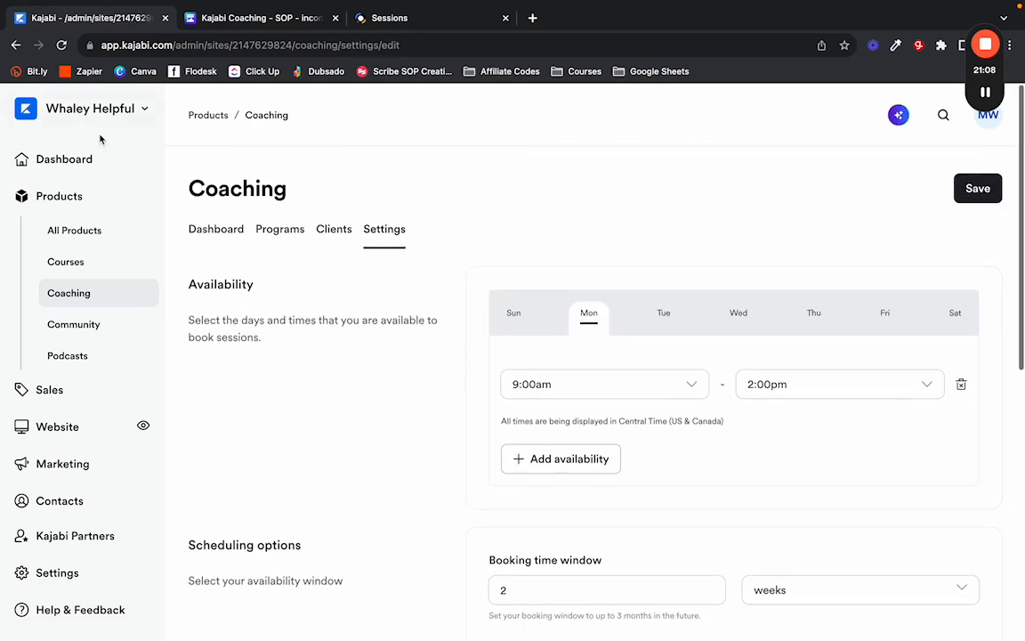
Launch the student preview of the Website Review coaching program from the Programs list.
left_click(282, 228)
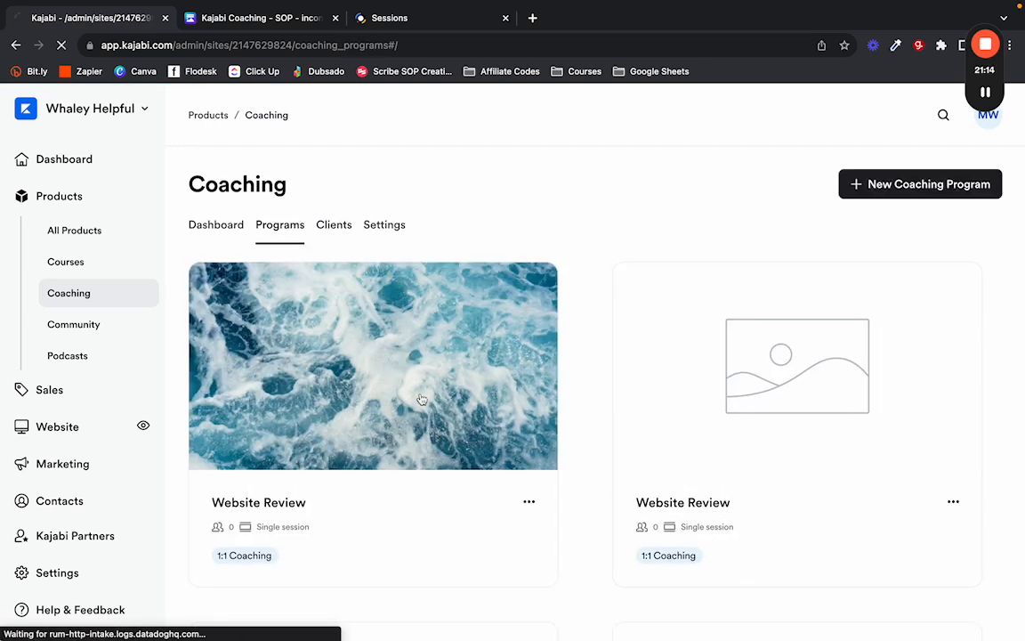
left_click(422, 400)
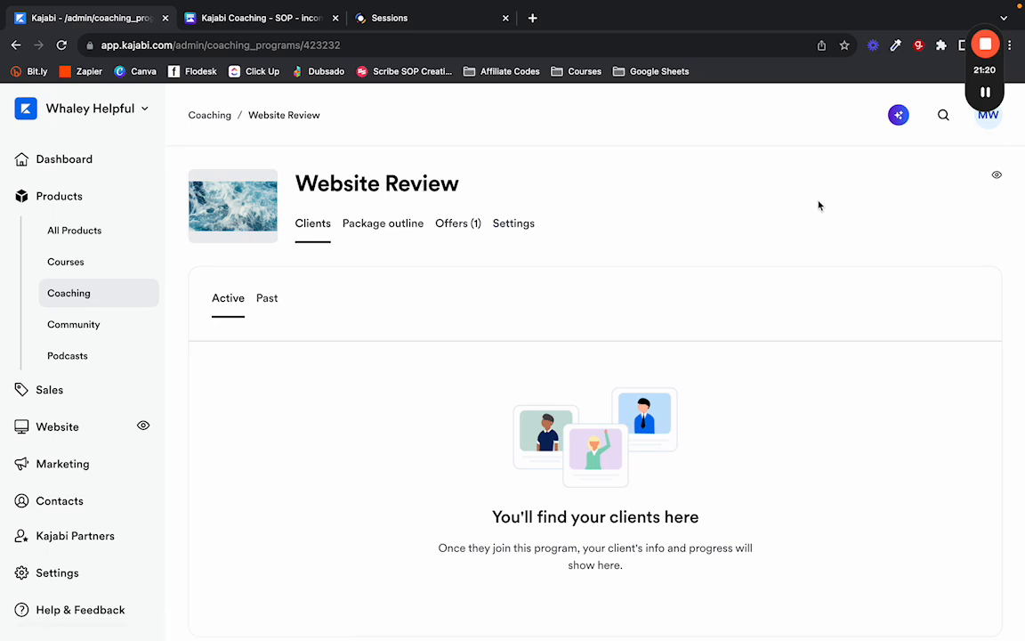
left_click(999, 177)
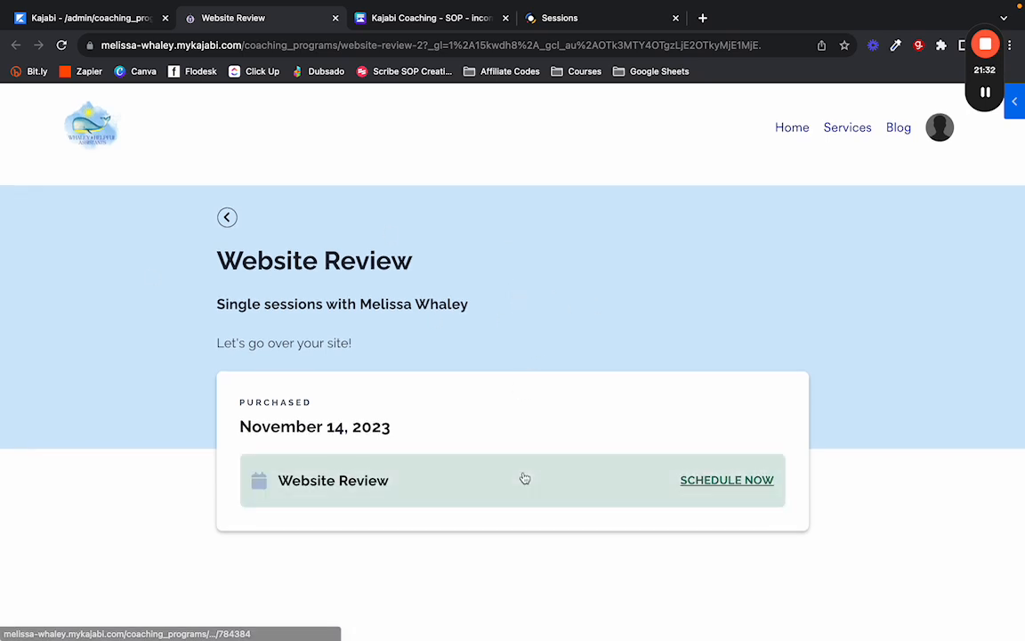
mouse_move(334, 489)
left_mouse_down()
mouse_move(346, 490)
mouse_move(339, 481)
left_mouse_up()
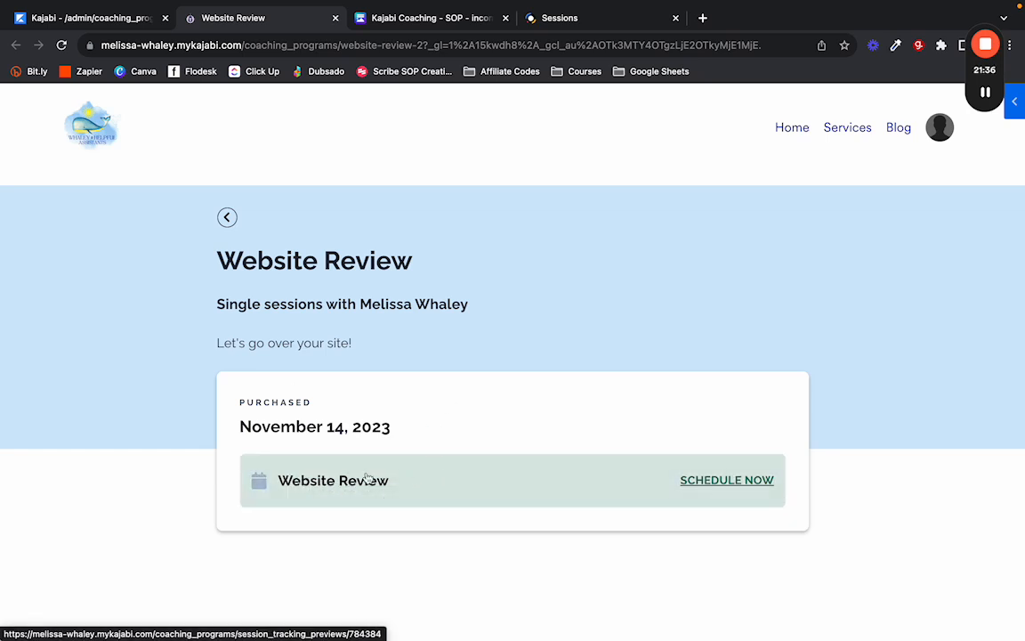
left_click(590, 485)
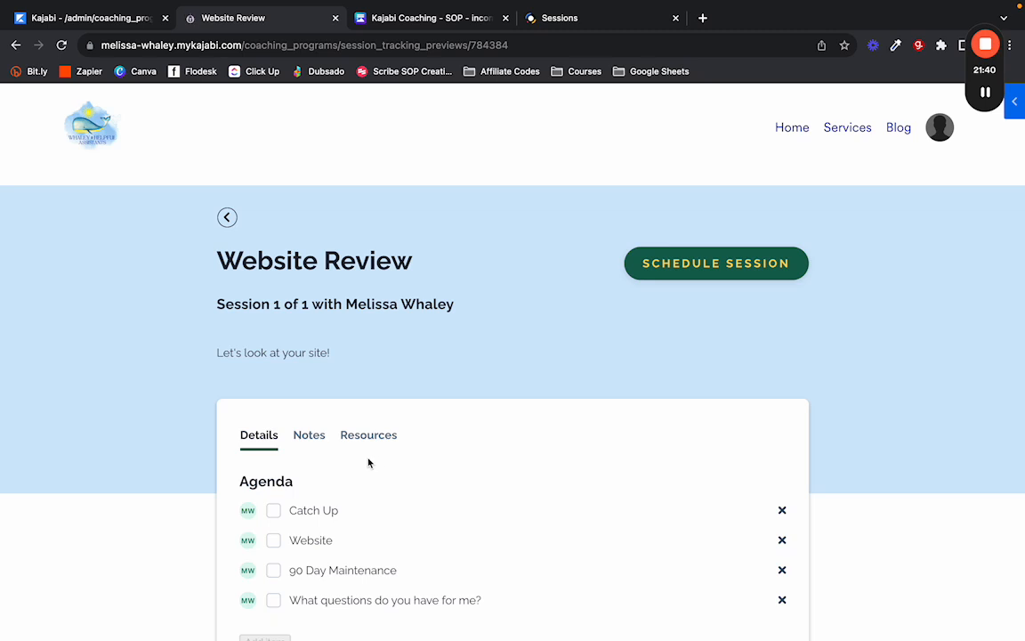
scroll(368, 462, "down", 2)
left_click(233, 187)
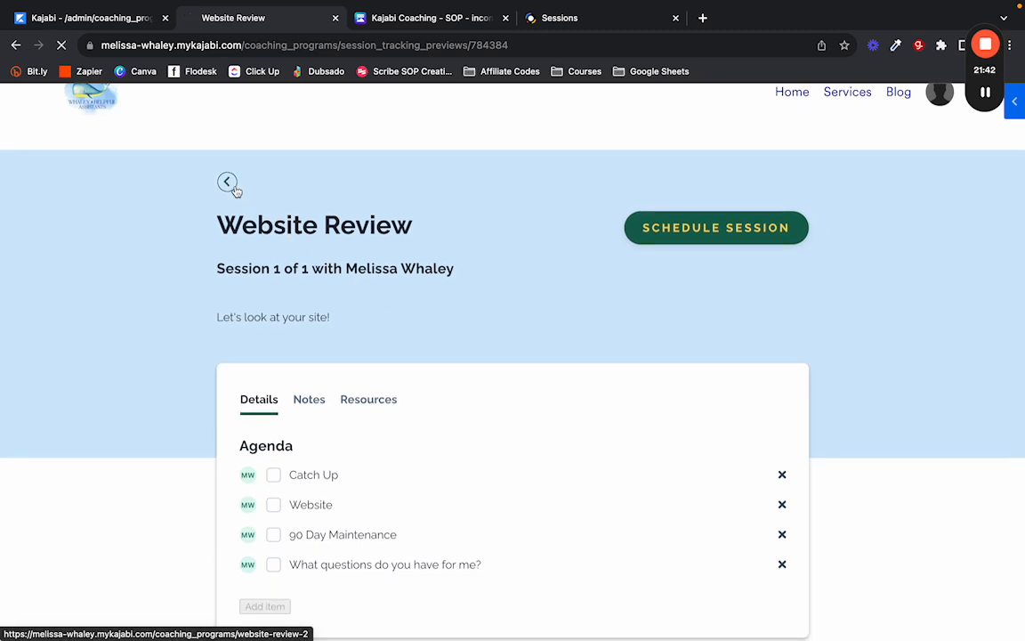
scroll(394, 389, "down", 2)
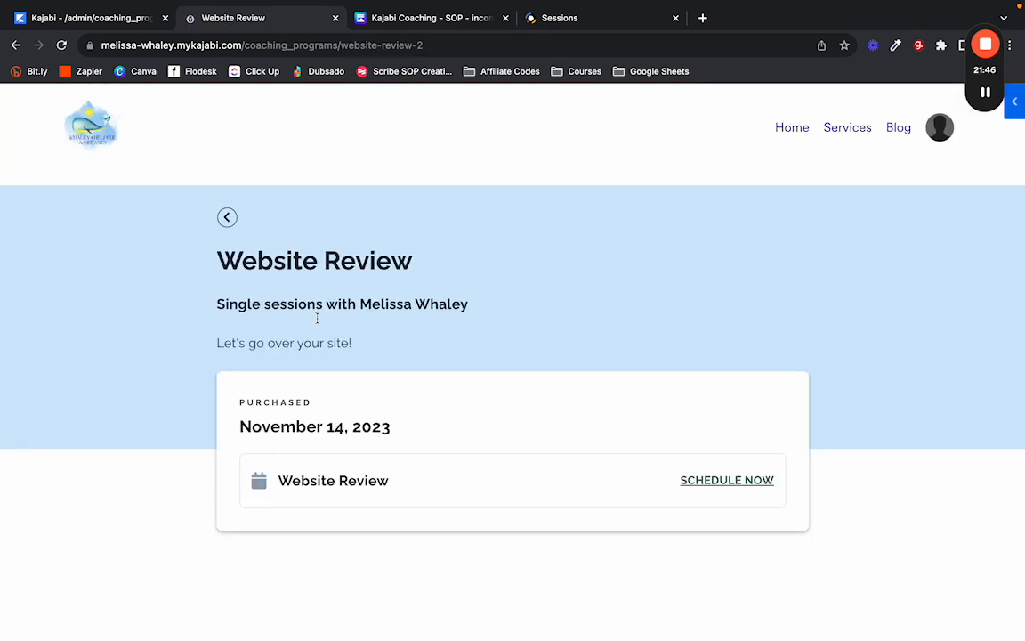
left_click(501, 481)
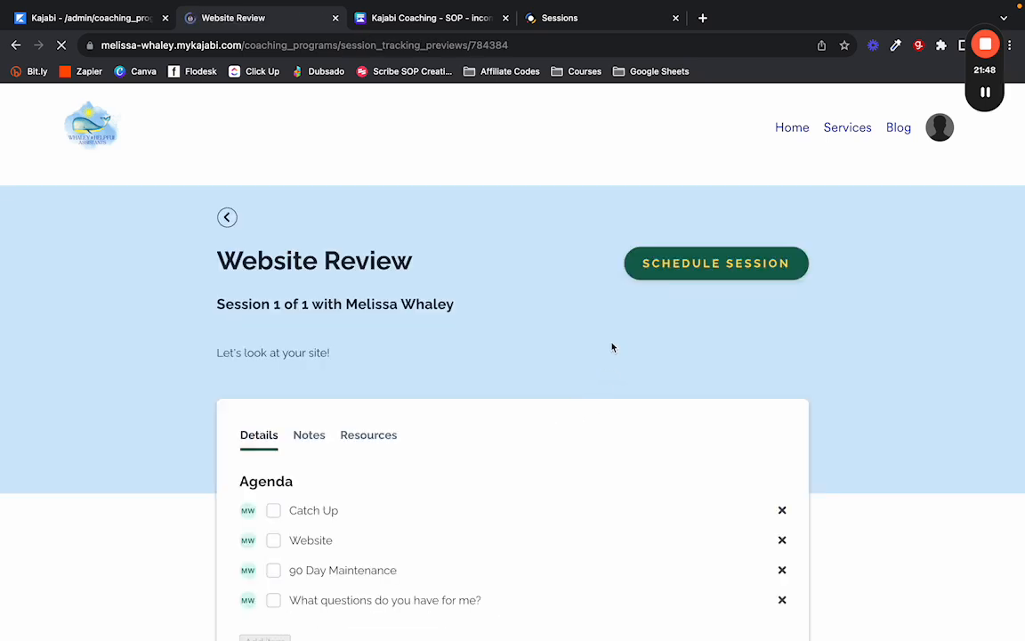
scroll(632, 356, "down", 2)
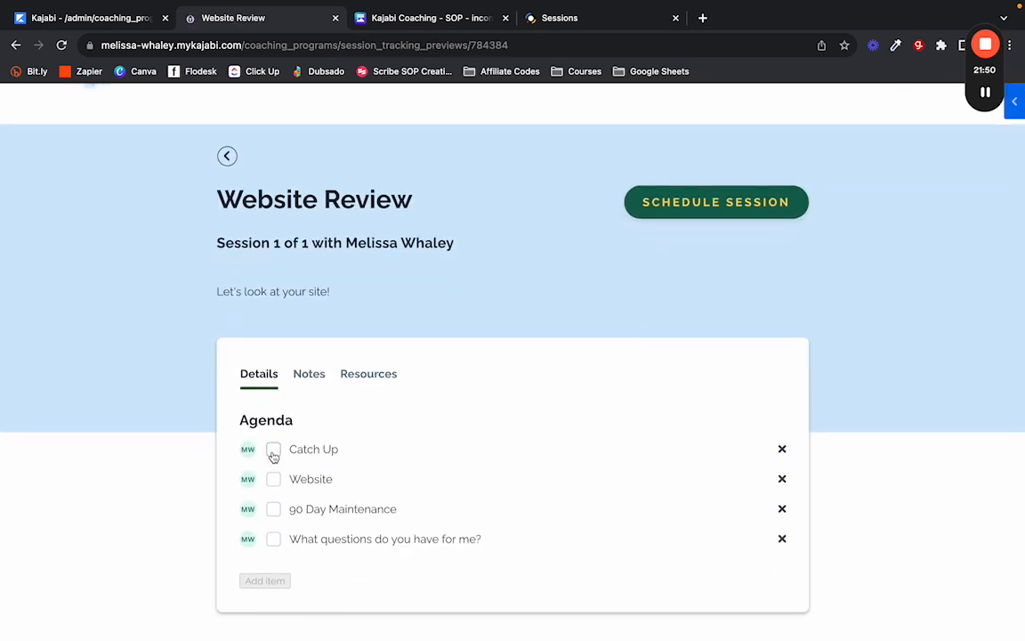
left_click(274, 451)
left_click(274, 452)
left_click(312, 379)
scroll(313, 382, "down", 3)
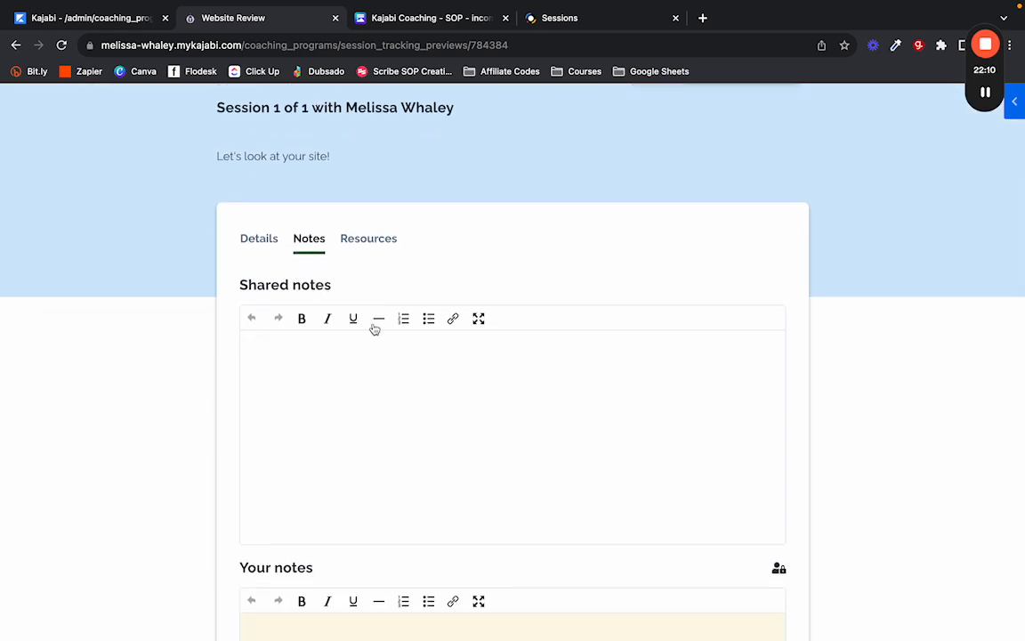
scroll(214, 383, "down", 5)
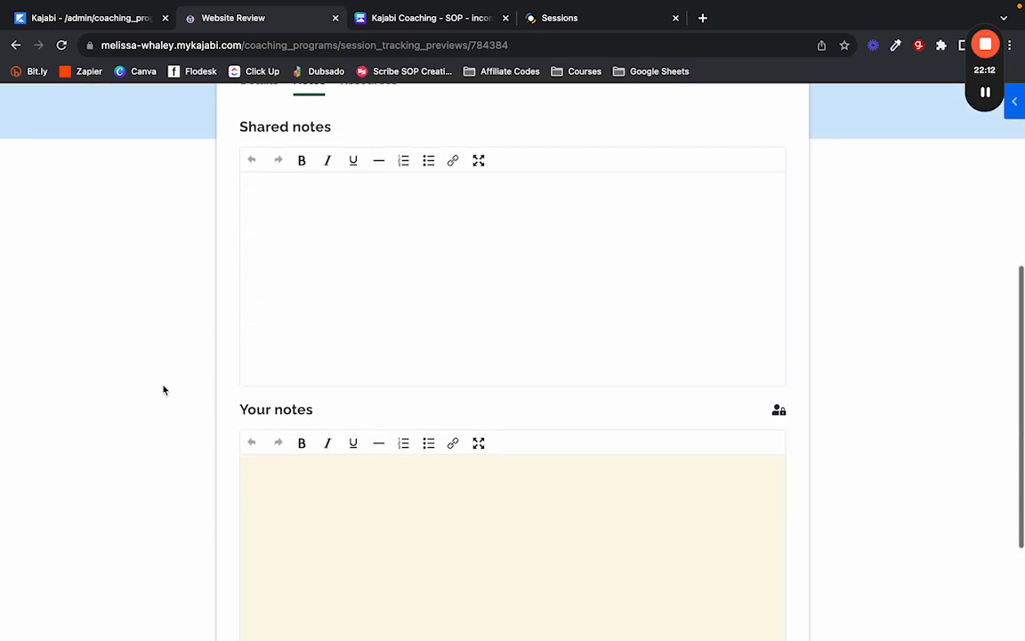
scroll(286, 418, "down", 1)
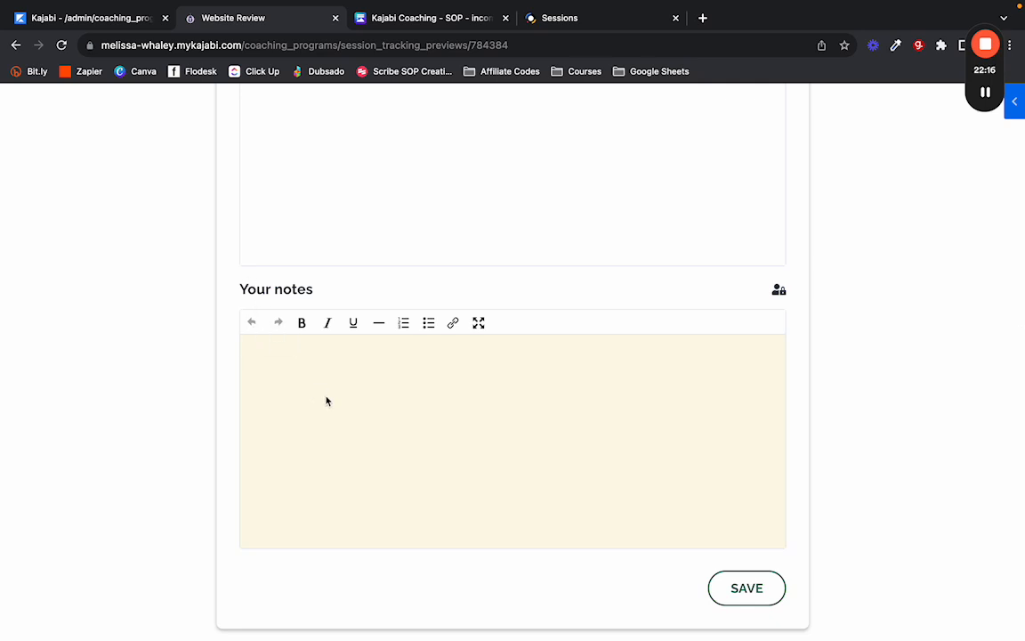
scroll(328, 400, "up", 8)
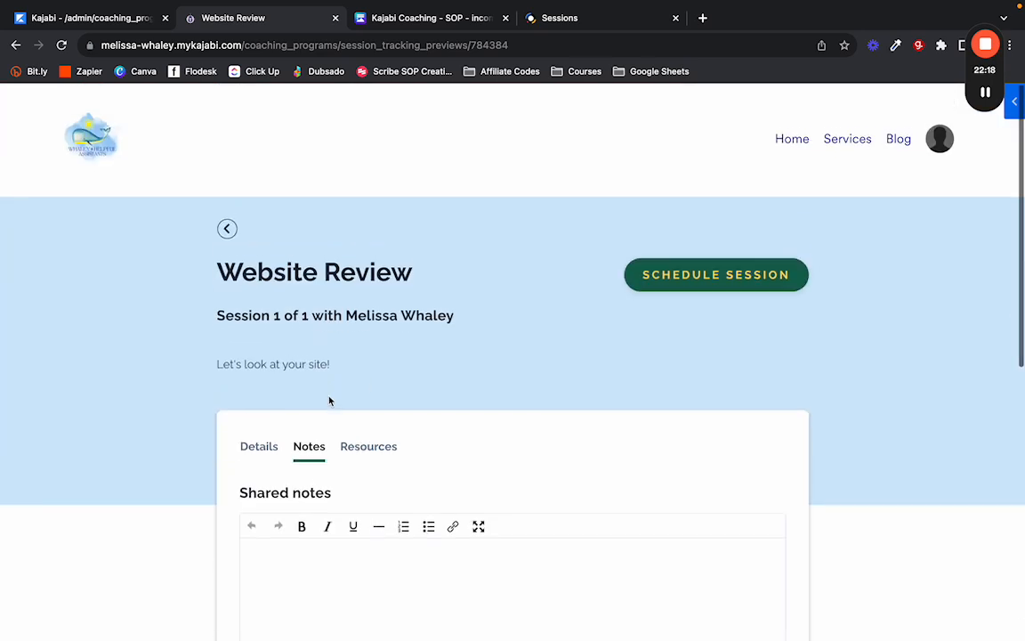
left_click(369, 434)
scroll(369, 388, "down", 1)
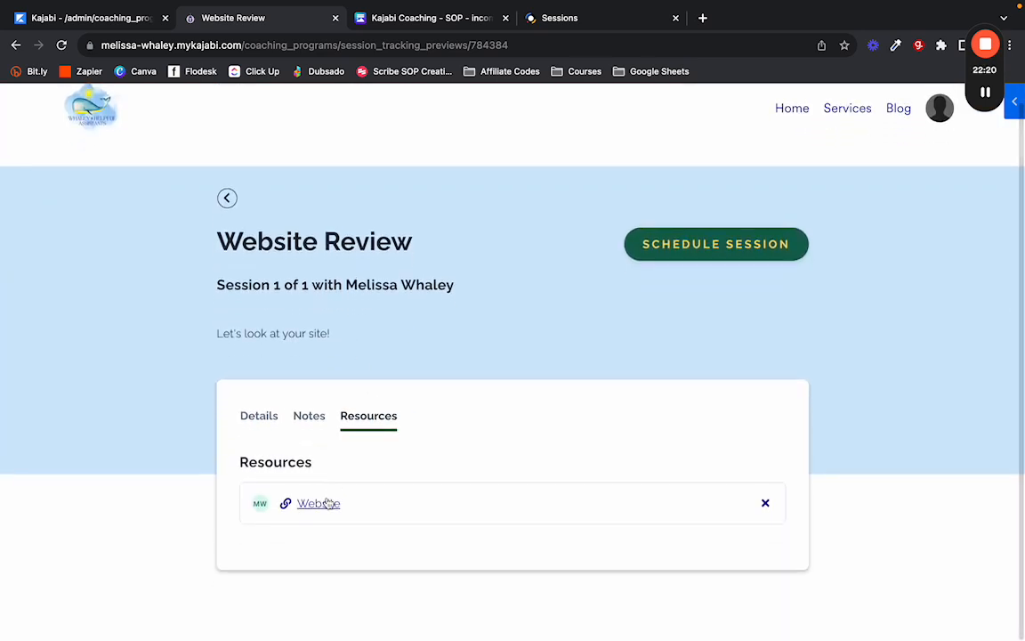
left_click(265, 420)
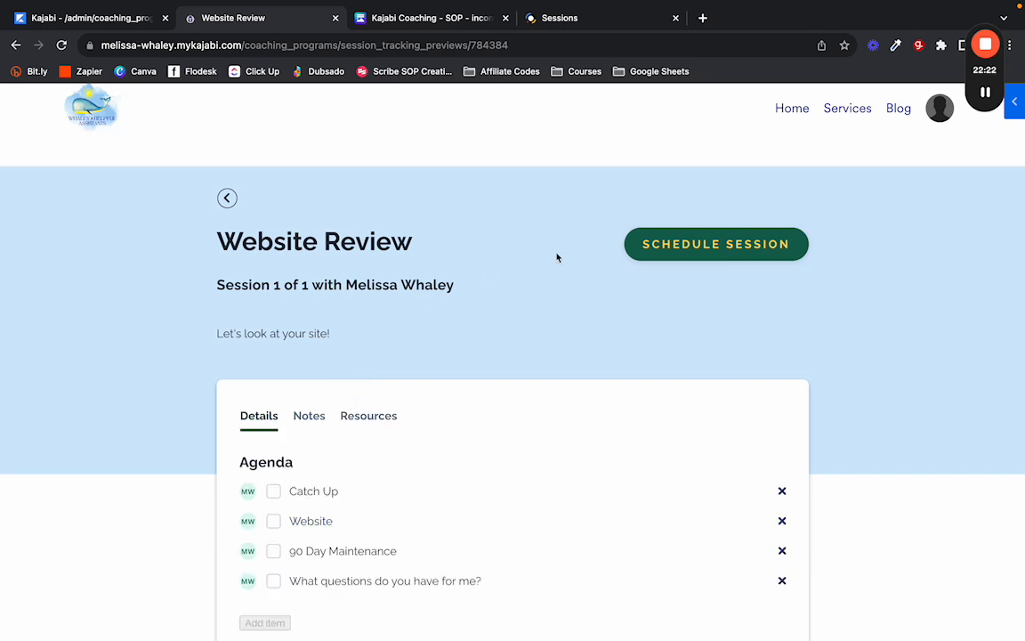
Book the session for Friday, November 17 at 2:45 PM and close the booking window.
left_click(670, 255)
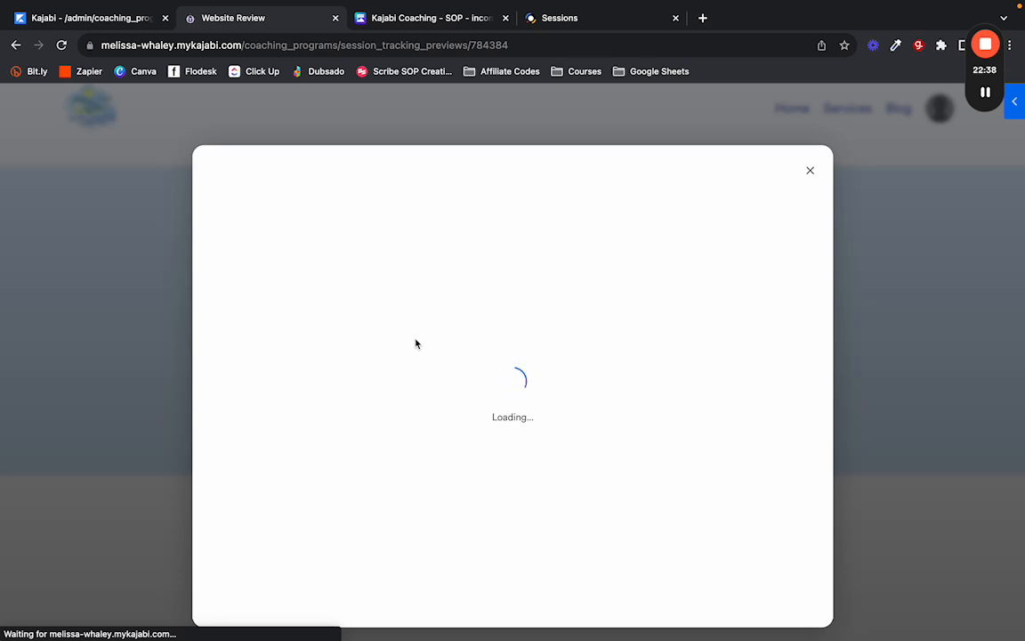
left_click(810, 170)
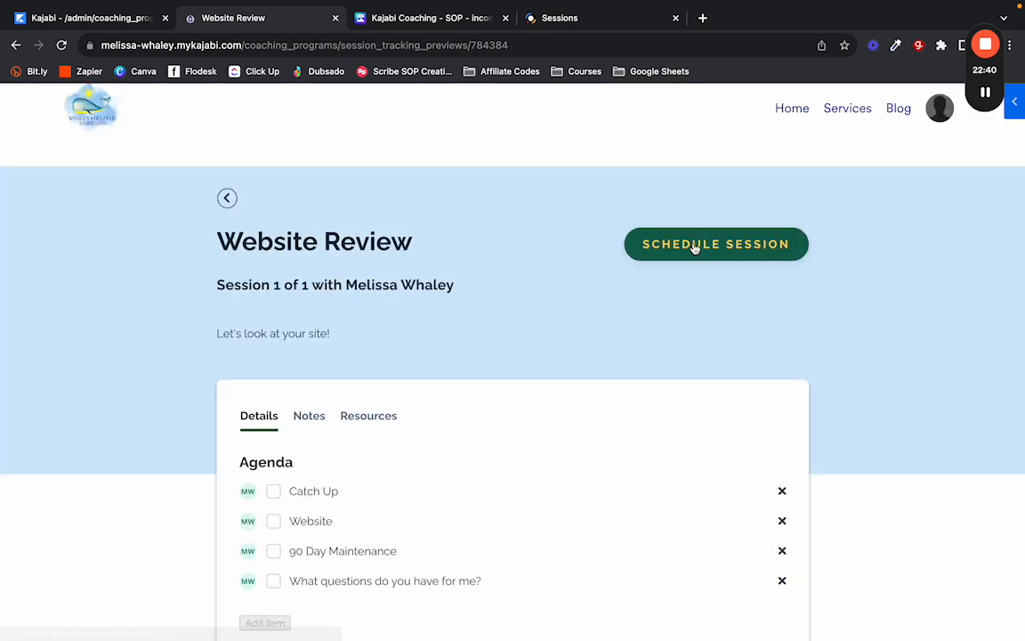
left_click(693, 247)
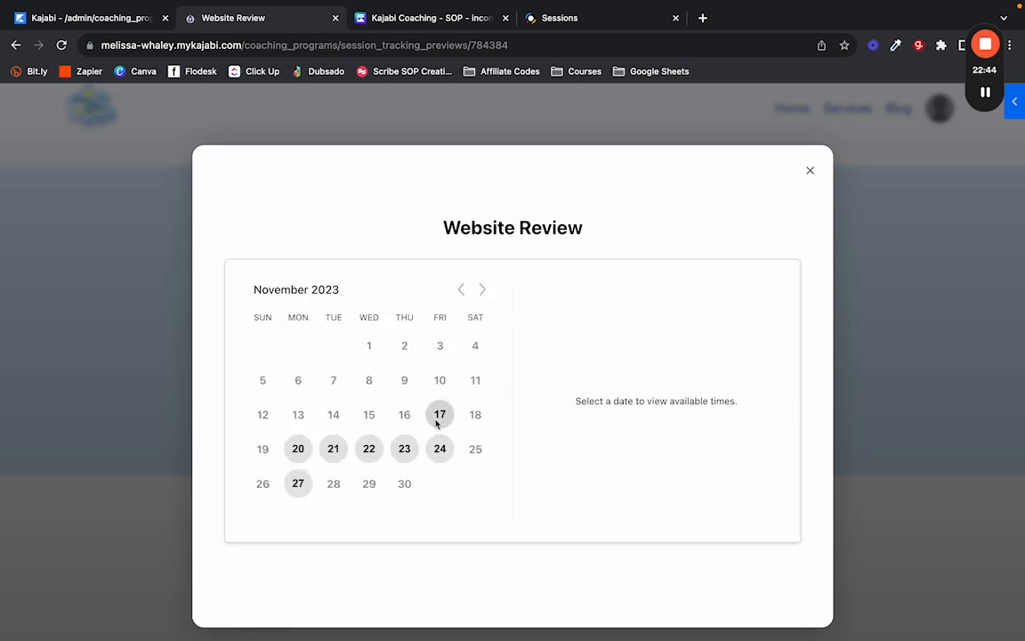
left_click(440, 414)
scroll(611, 430, "down", 2)
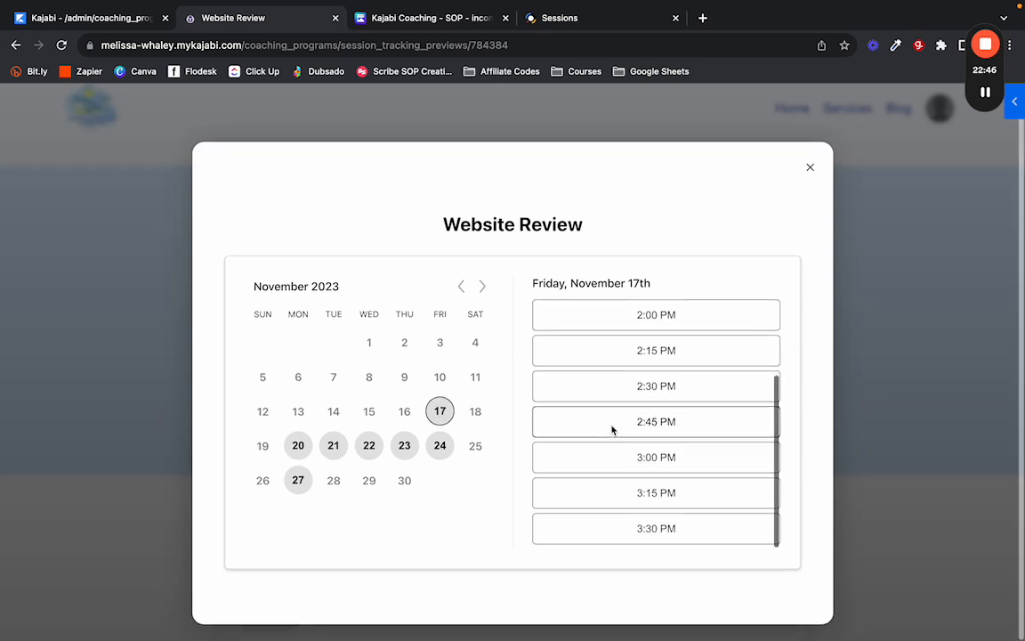
left_click(612, 430)
left_click(701, 425)
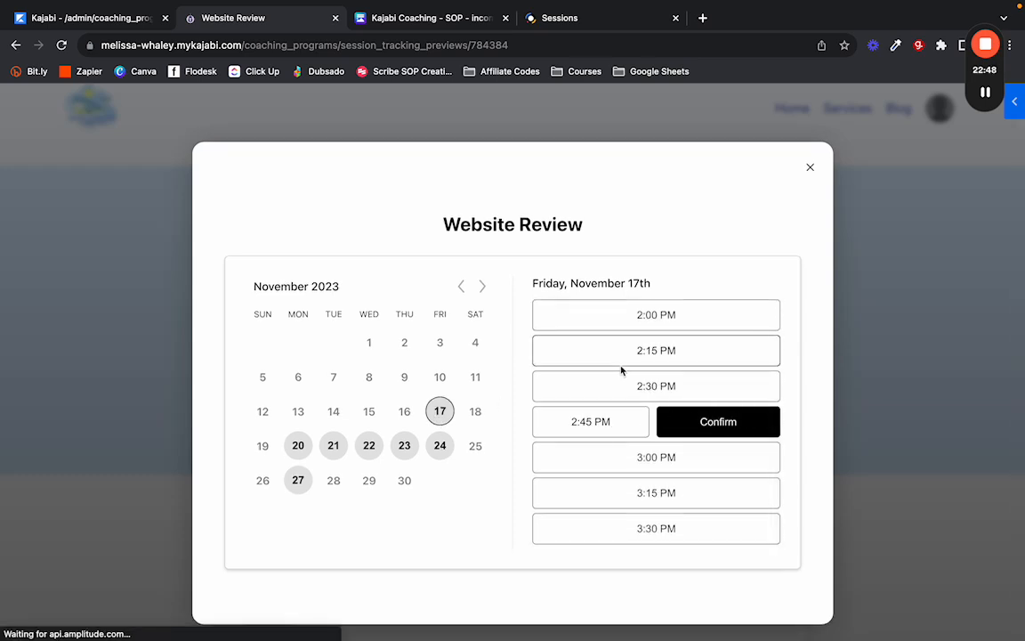
left_click(810, 169)
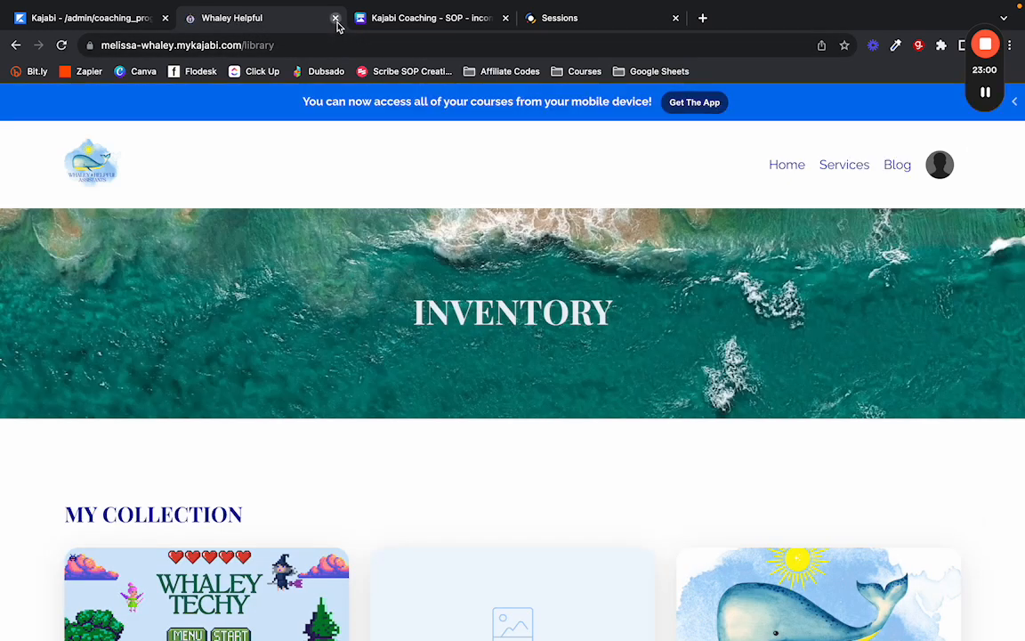
Close the student preview and start a new session from the package outline.
left_click(335, 19)
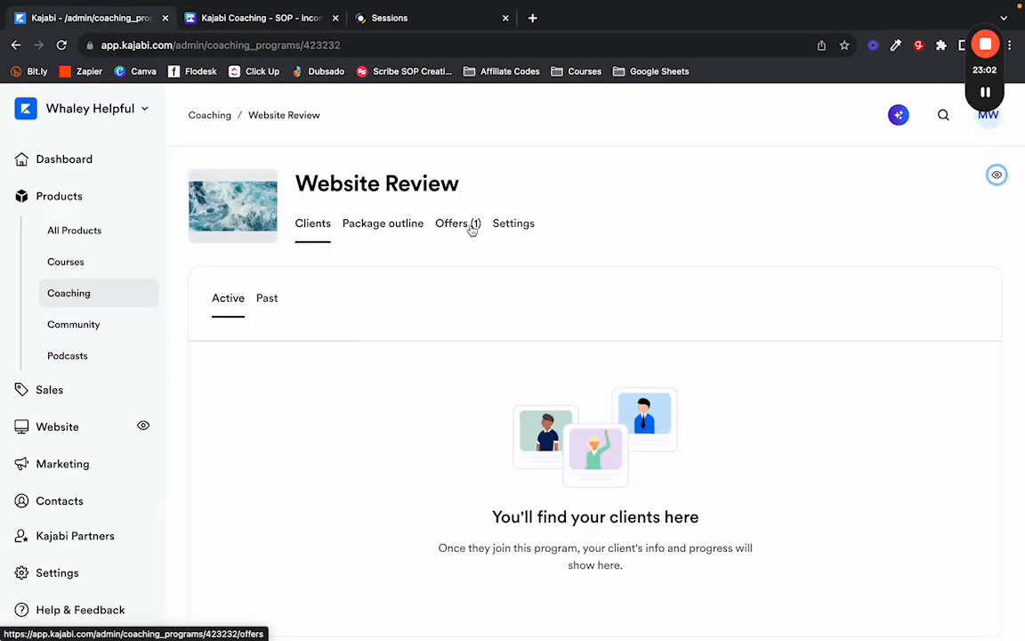
left_click(397, 233)
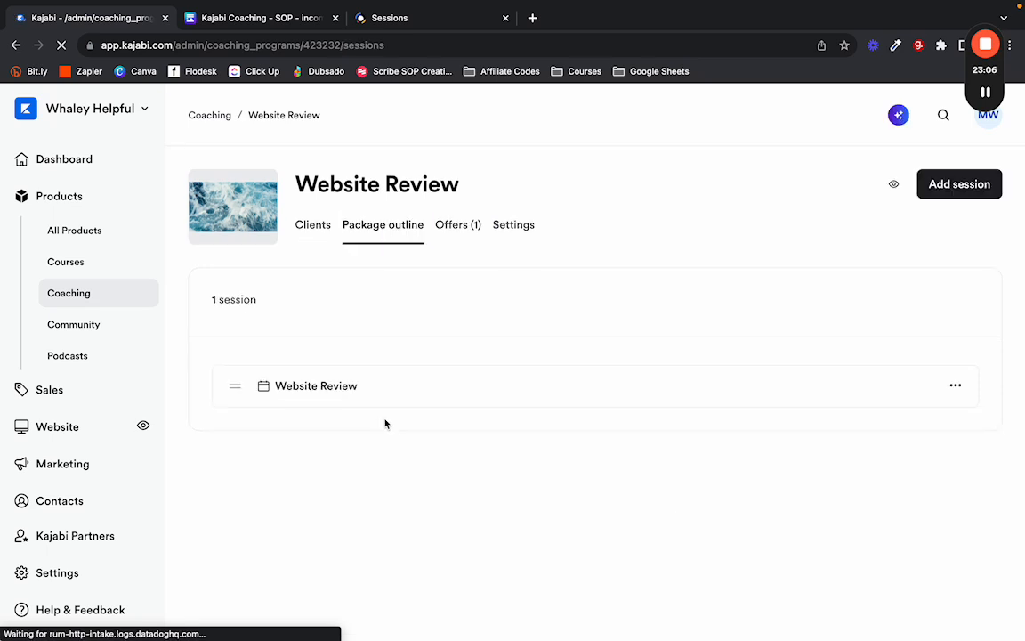
left_click(932, 184)
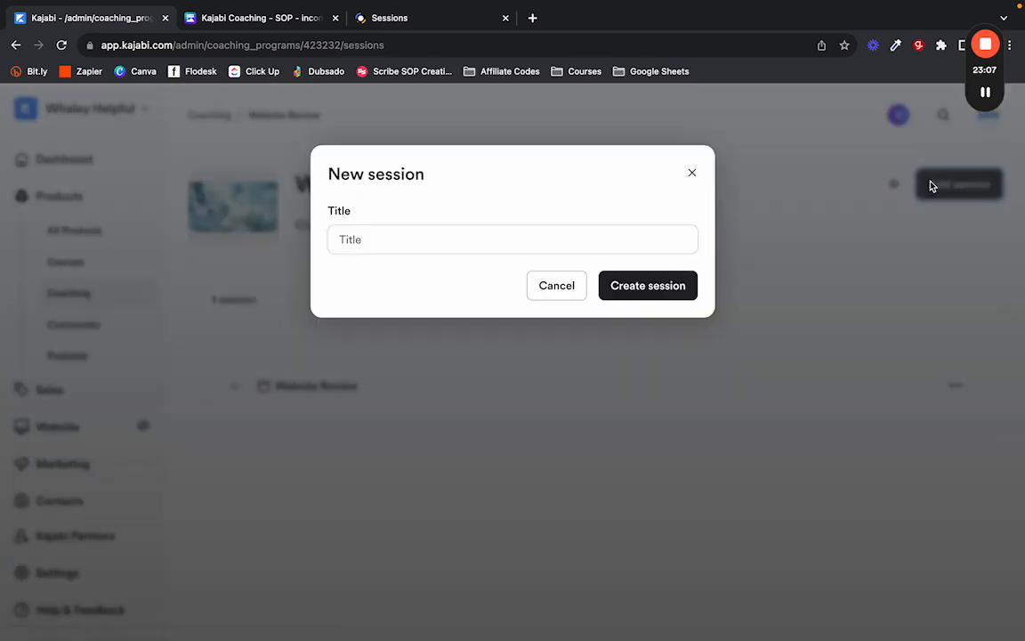
left_click(692, 172)
left_click(979, 189)
Create the session titled "Website Review 2" and save it.
left_click(453, 248)
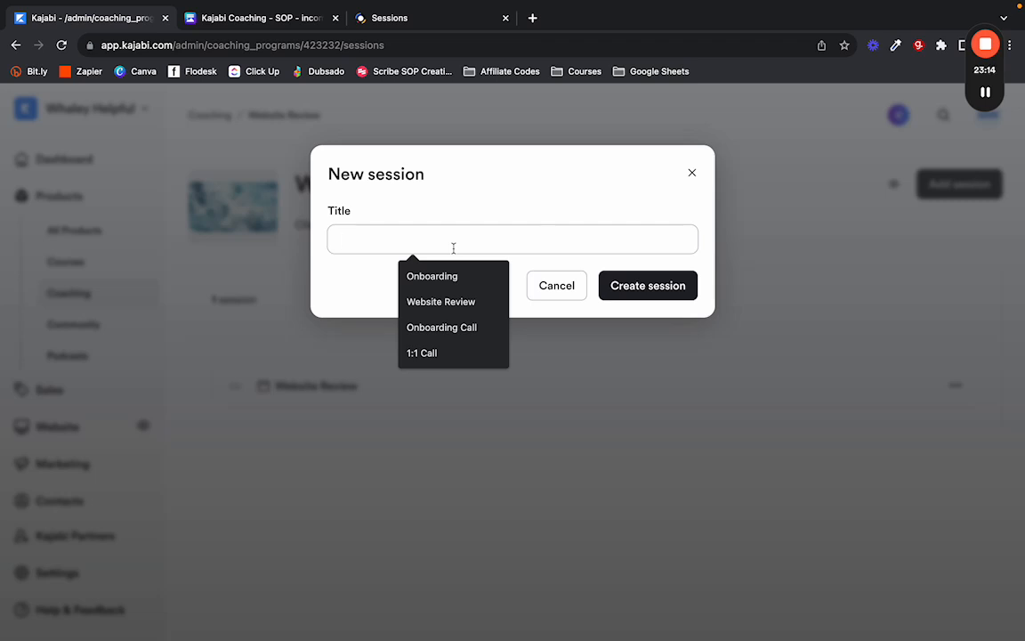
type("WEb")
key("Down")
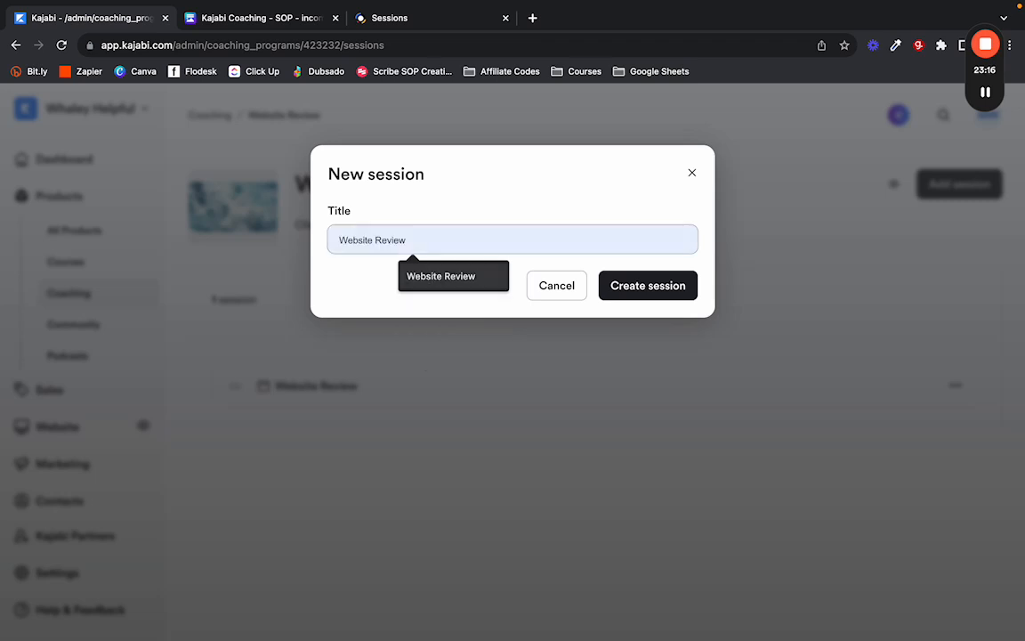
key("Escape")
key("Down")
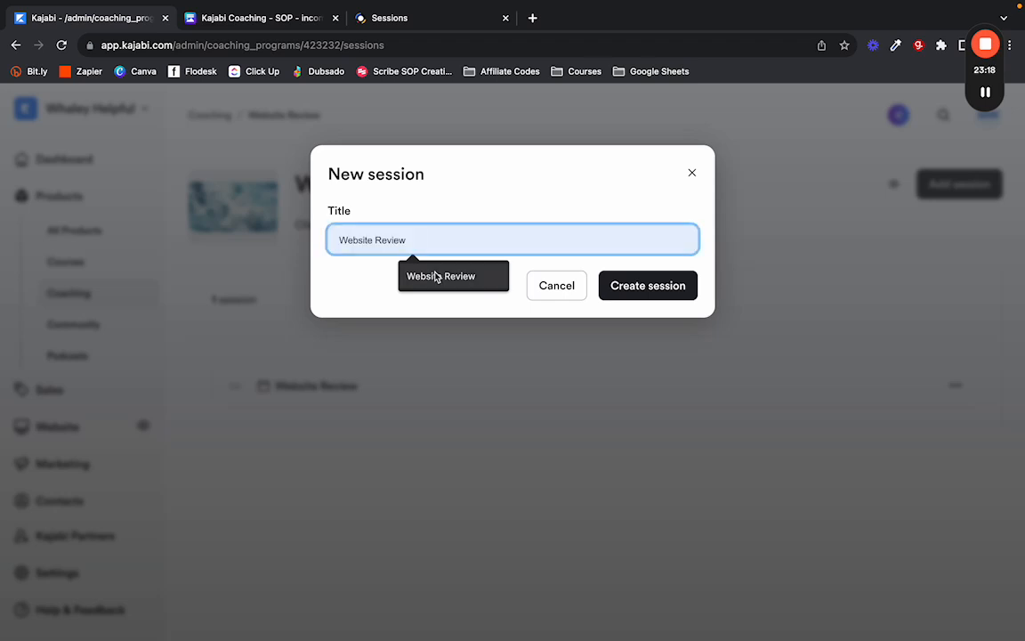
left_click(435, 276)
type("2")
left_click(630, 283)
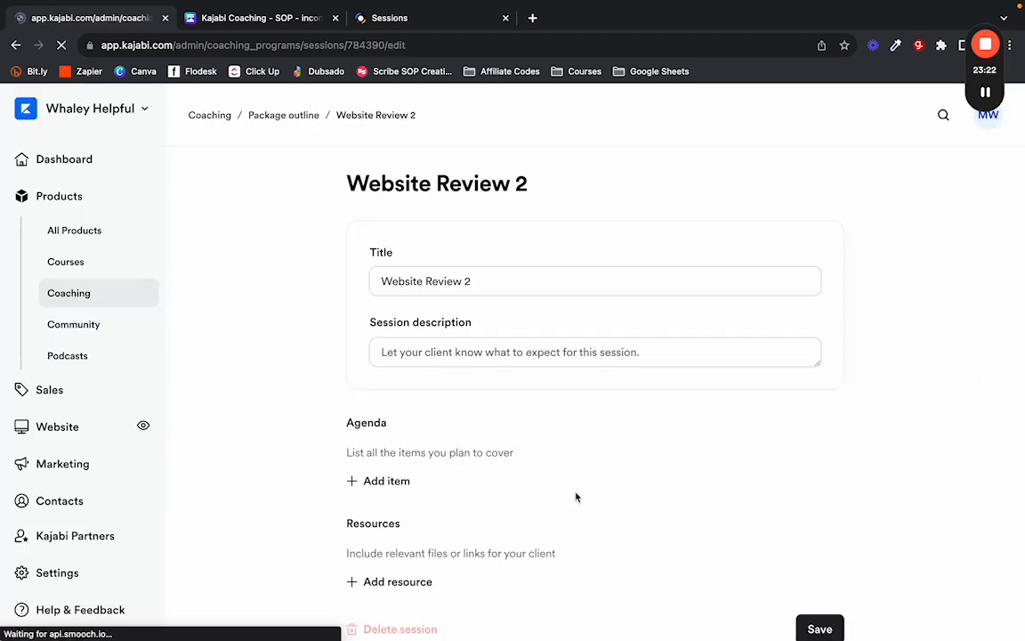
scroll(324, 448, "down", 5)
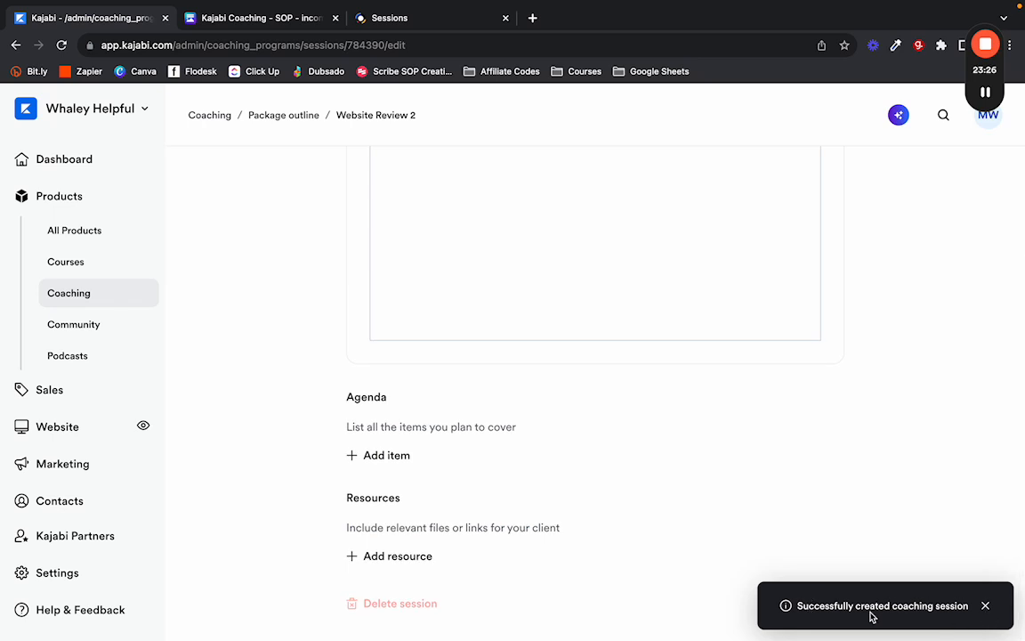
left_click(986, 606)
left_click(837, 604)
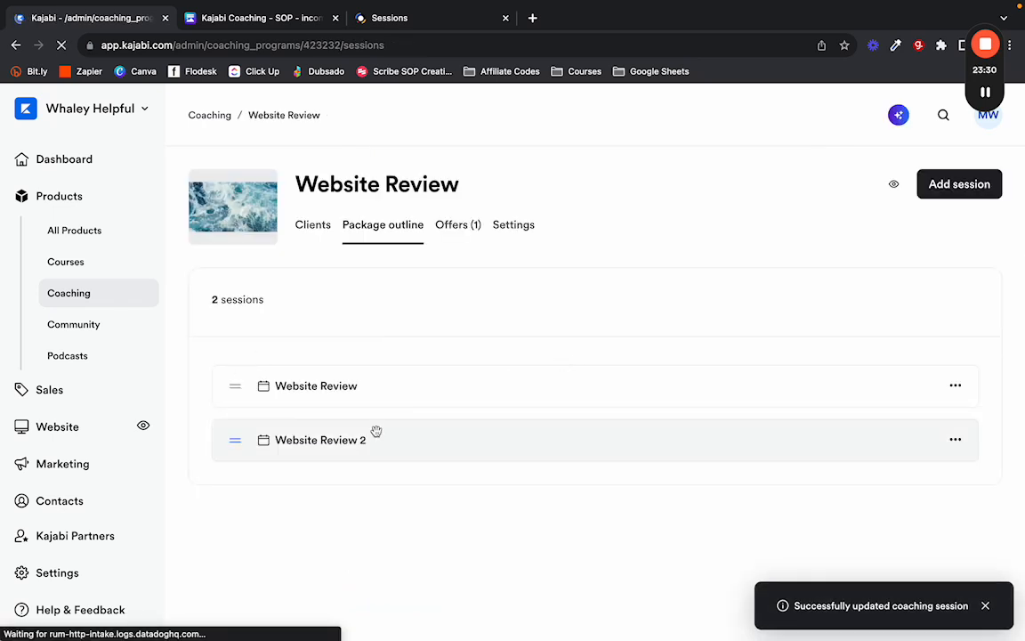
Preview the Website Review package as a student, opening Website Review 2 and its scheduler.
left_click(894, 184)
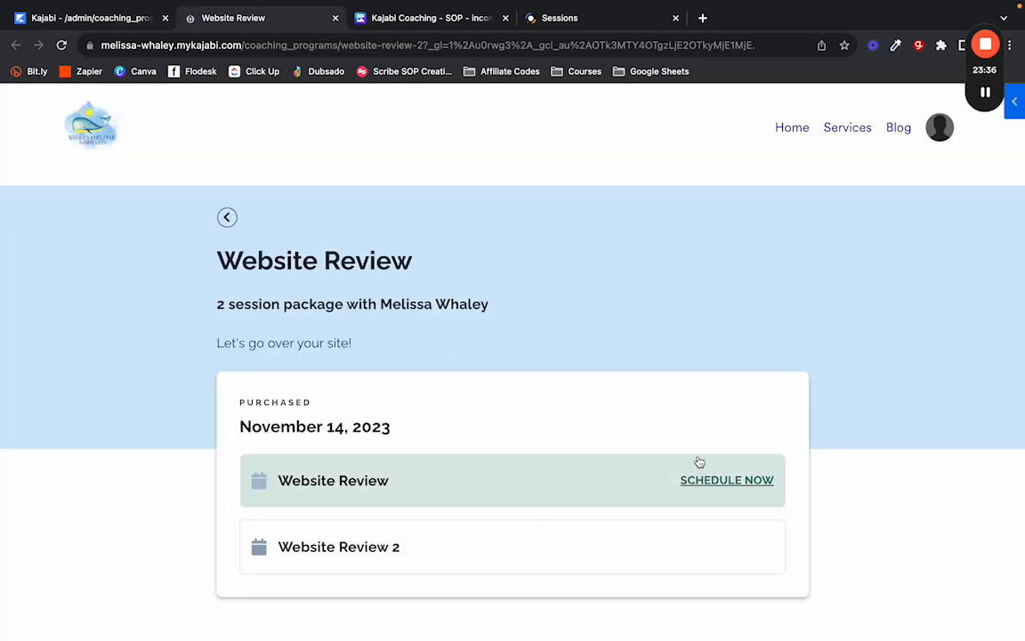
left_click(641, 549)
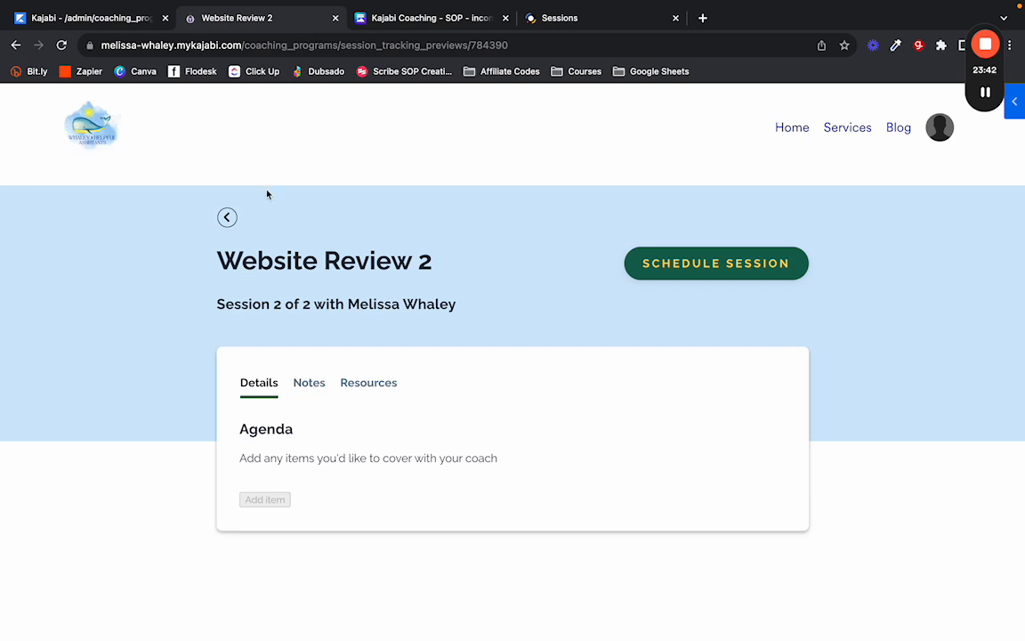
left_click(682, 271)
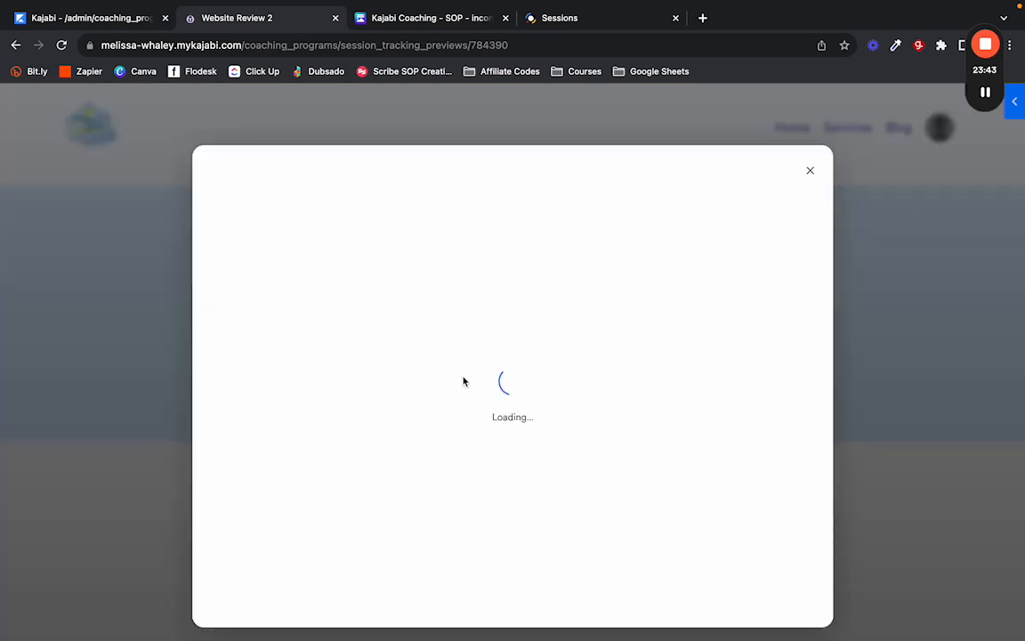
left_click(810, 171)
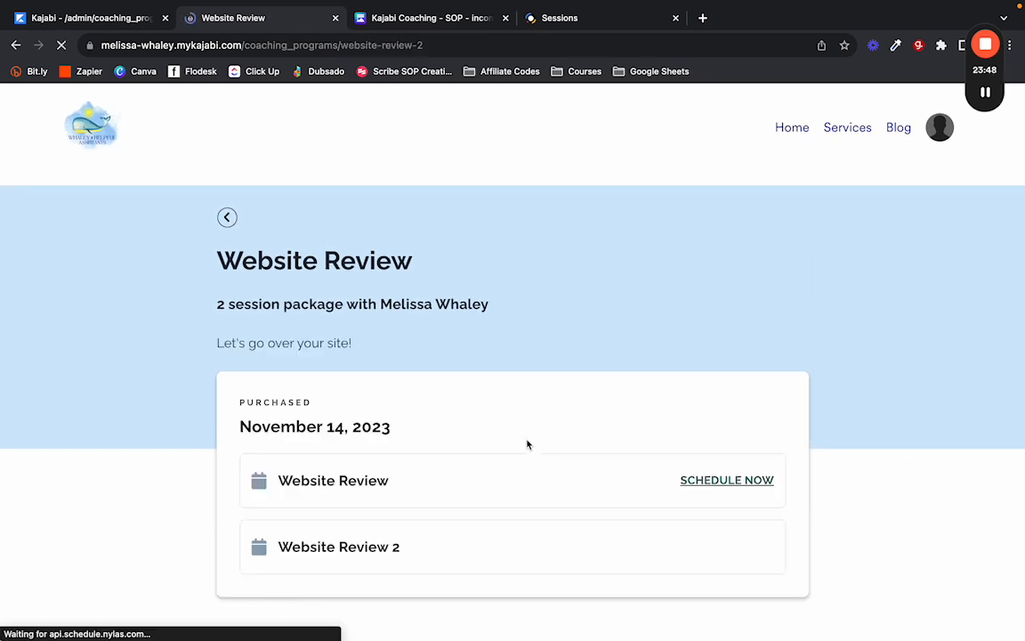
scroll(623, 472, "down", 1)
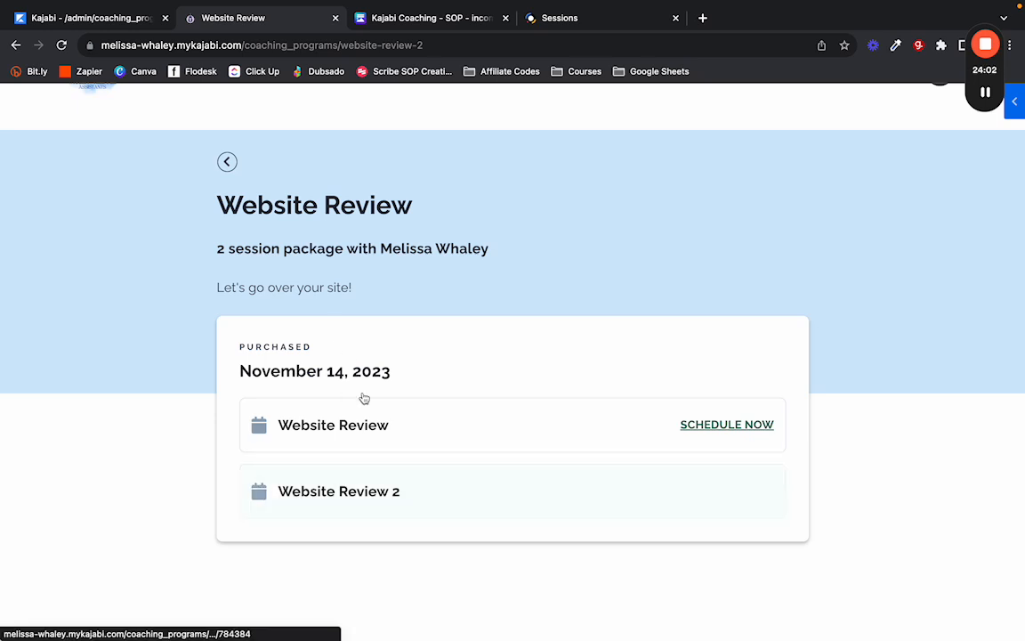
scroll(226, 163, "up", 1)
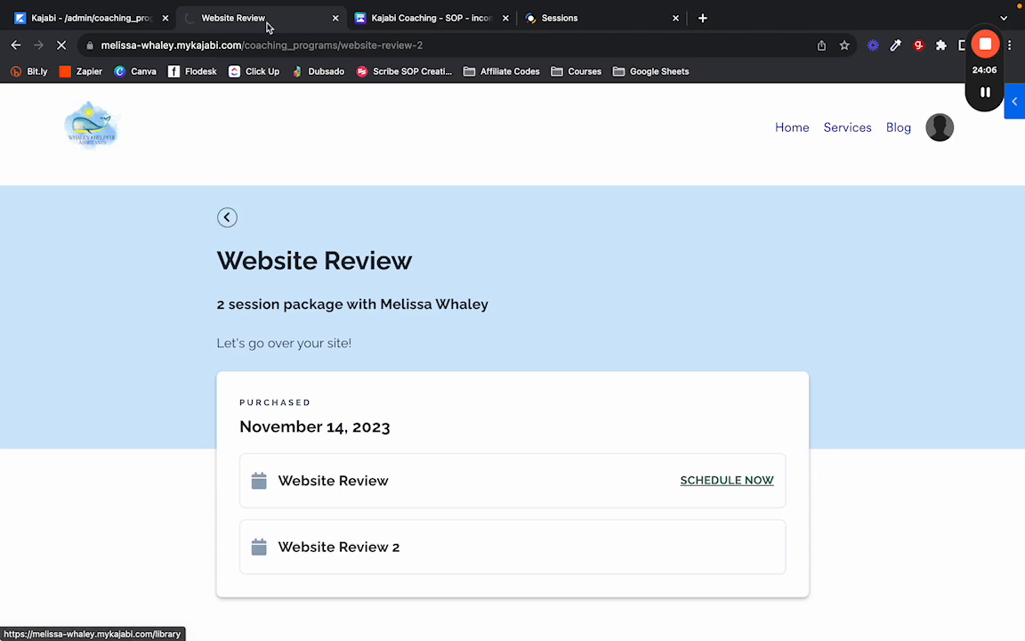
Scroll through the Canva SOP's checkout and client-portal test steps.
left_click(403, 20)
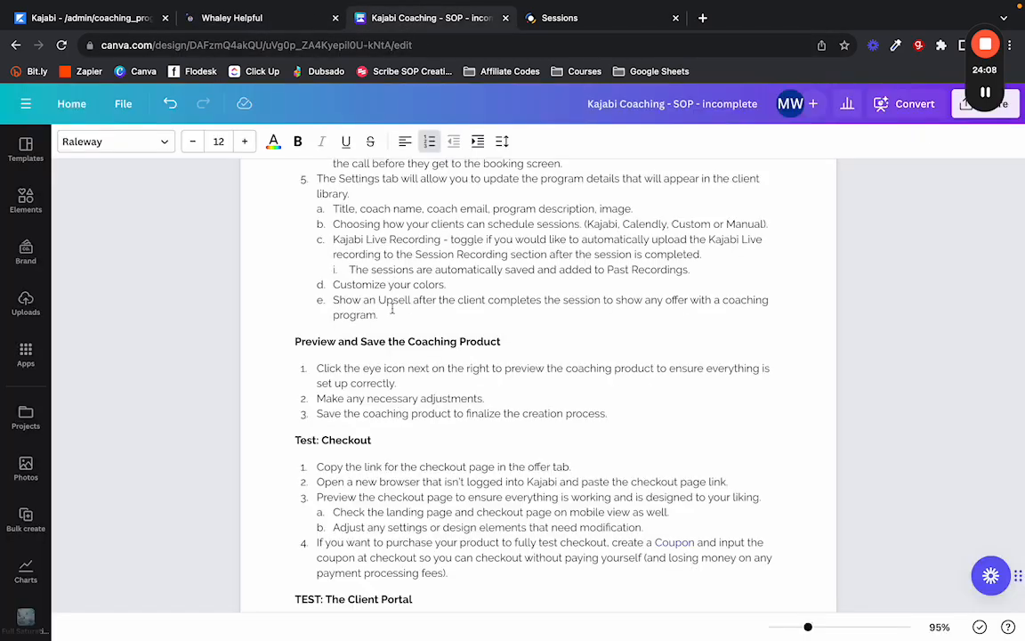
scroll(358, 392, "down", 2)
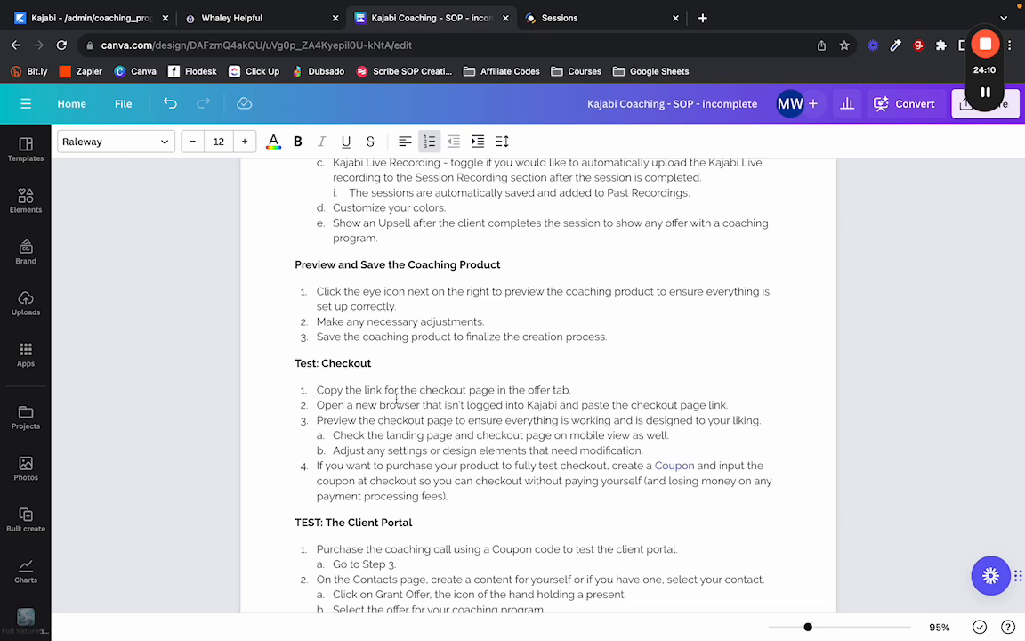
scroll(392, 374, "down", 3)
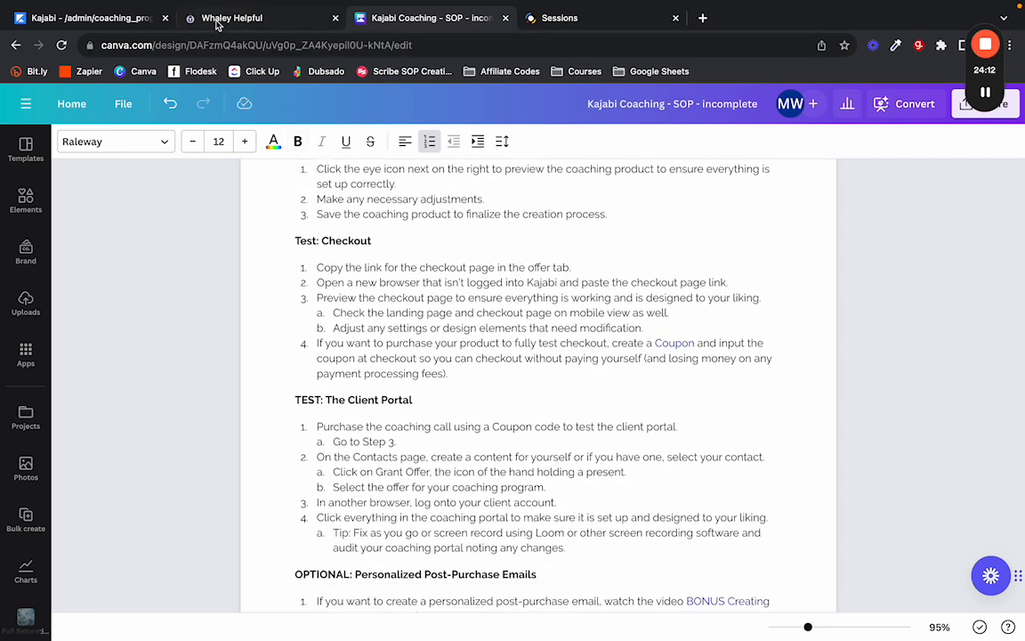
Close the student-site tab, returning to Kajabi's admin Website Review coaching page.
left_click(267, 18)
left_click(335, 18)
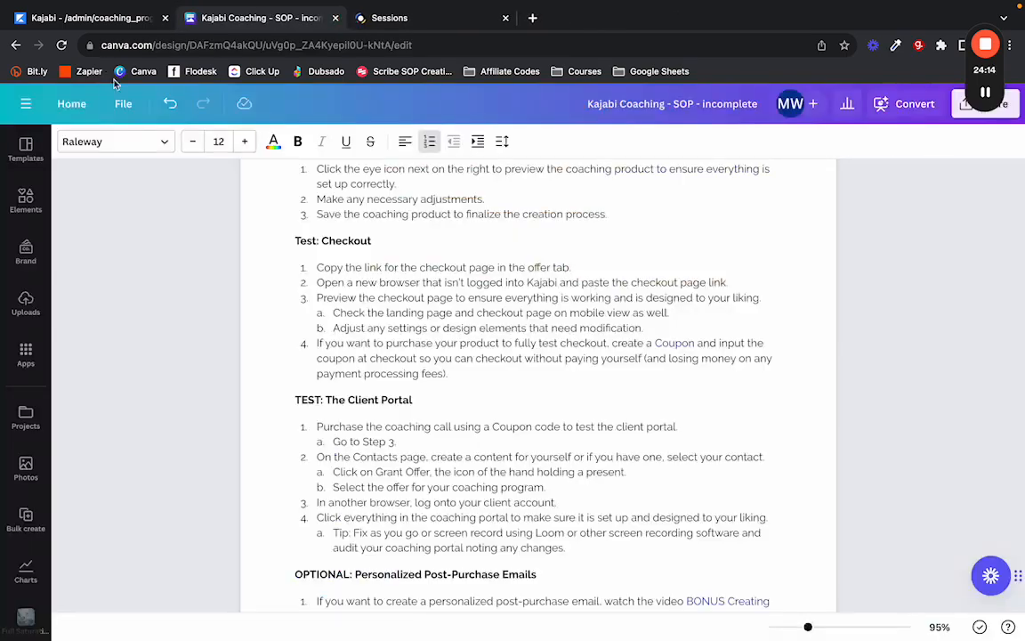
left_click(94, 17)
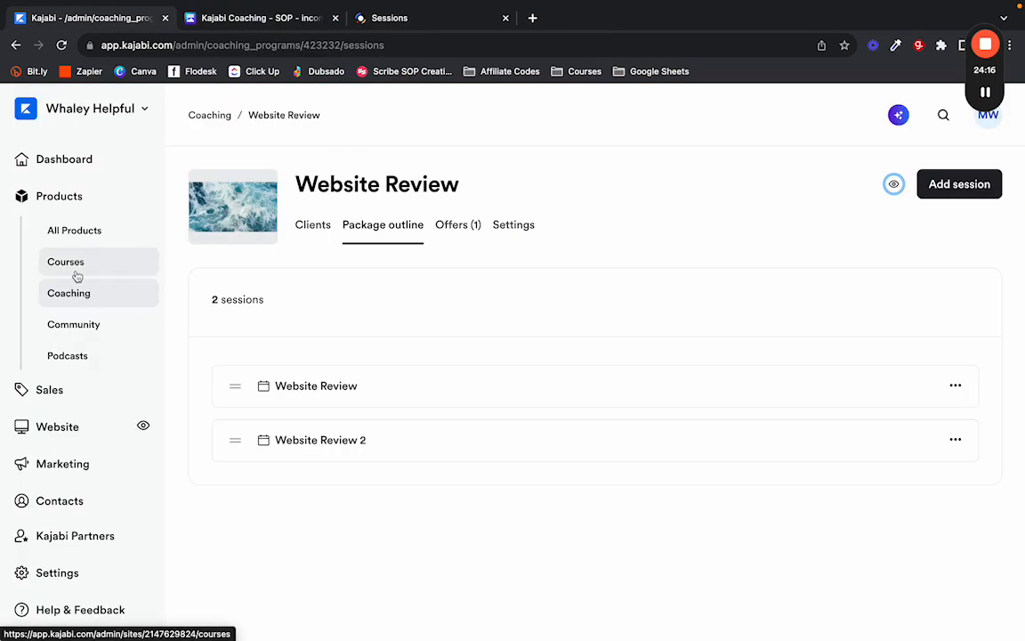
Open the TESTINGSTUFF coupon under Sales > Coupons to confirm its 100%-off setting.
left_click(76, 396)
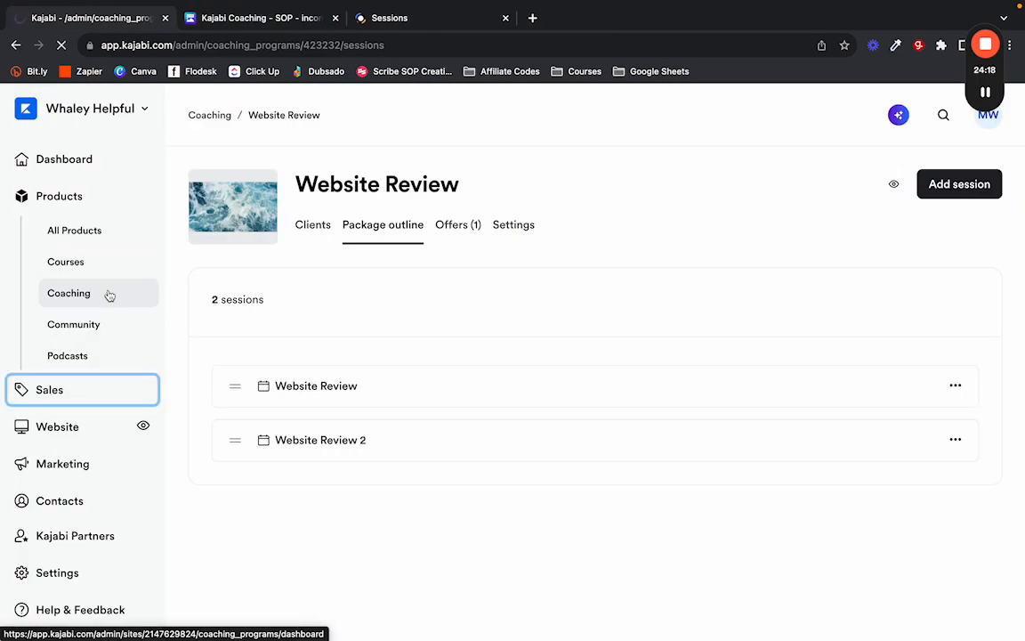
left_click(84, 334)
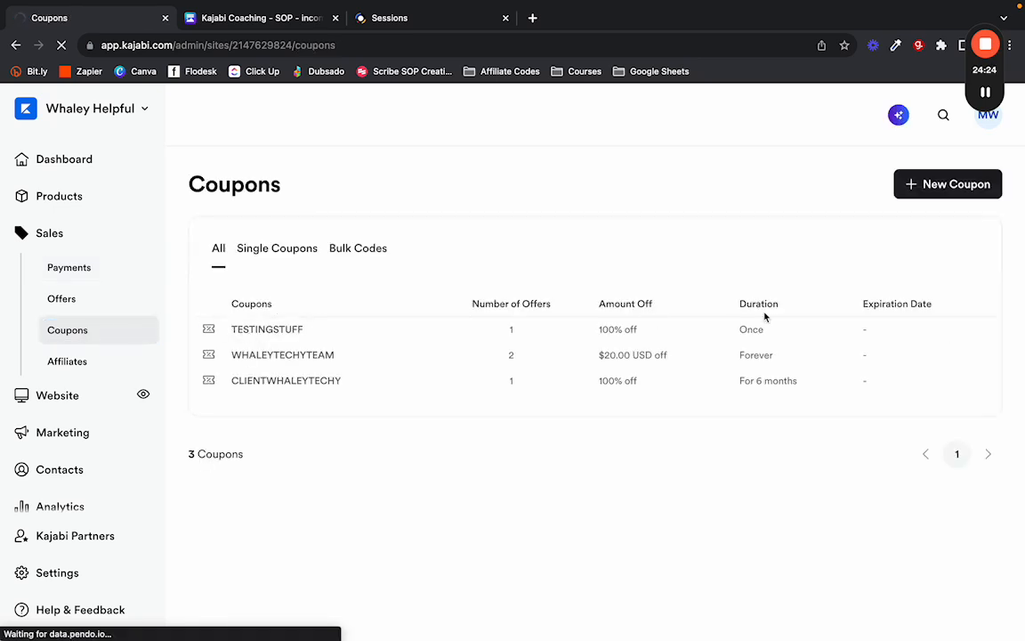
left_click_drag(311, 333, 234, 331)
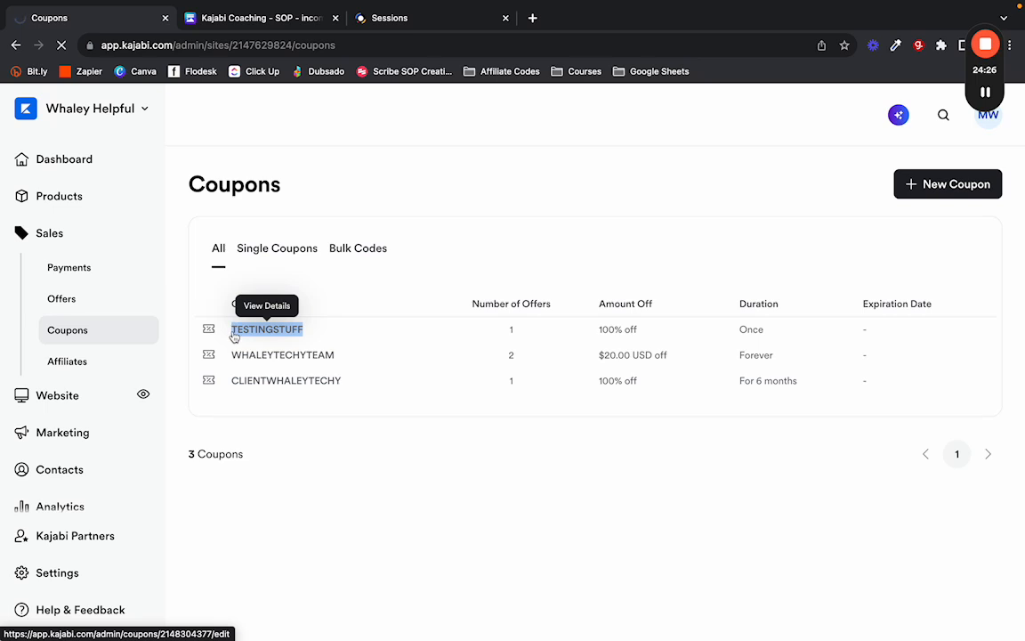
left_click(234, 332)
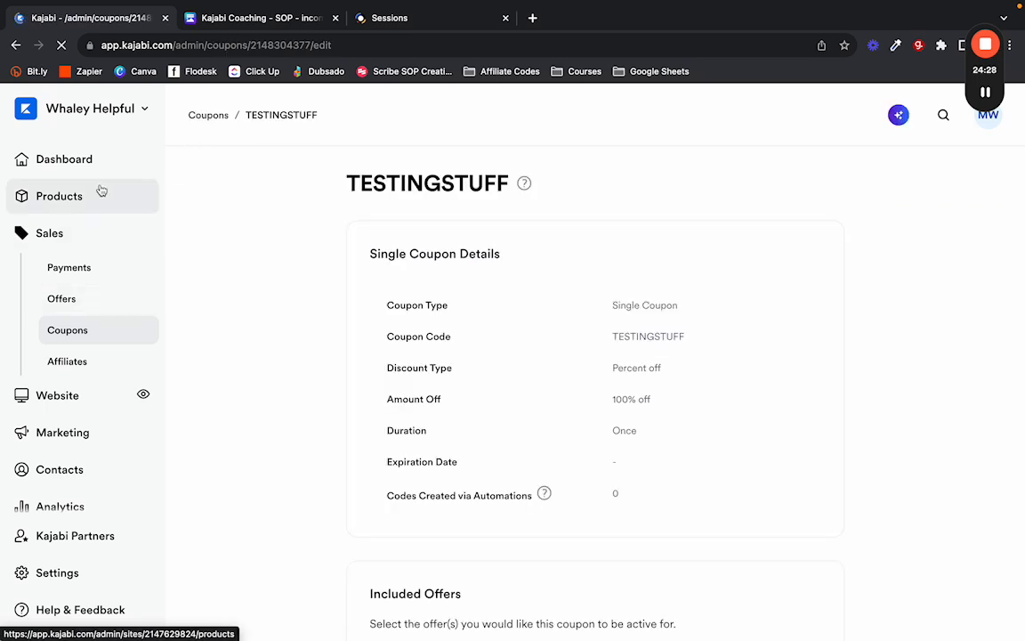
Copy the Website Review offer's checkout link via Get Link on its offer page.
left_click(69, 298)
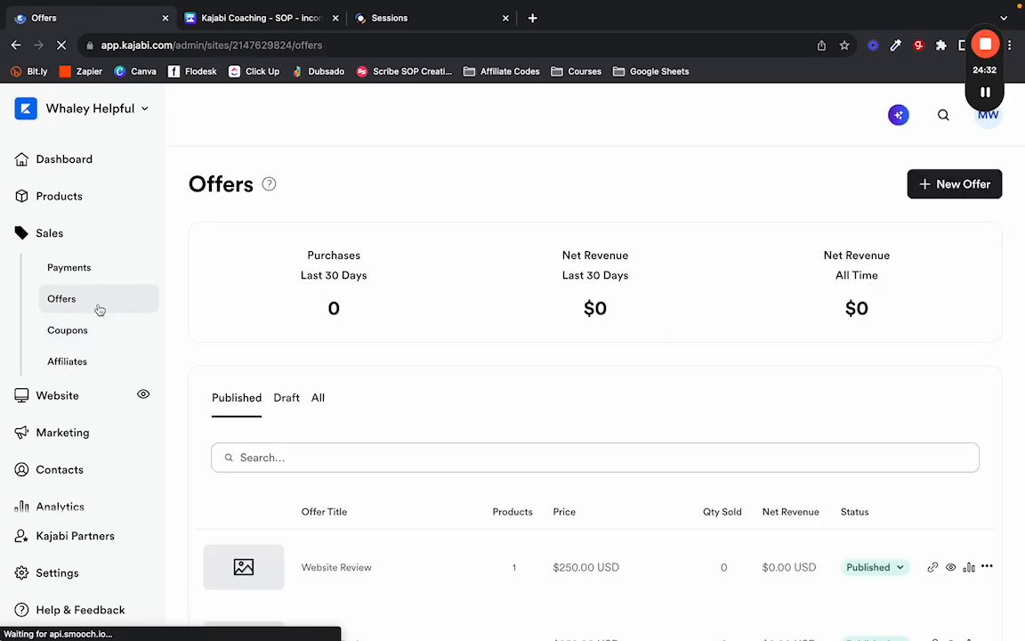
scroll(264, 314, "down", 10)
scroll(363, 318, "up", 6)
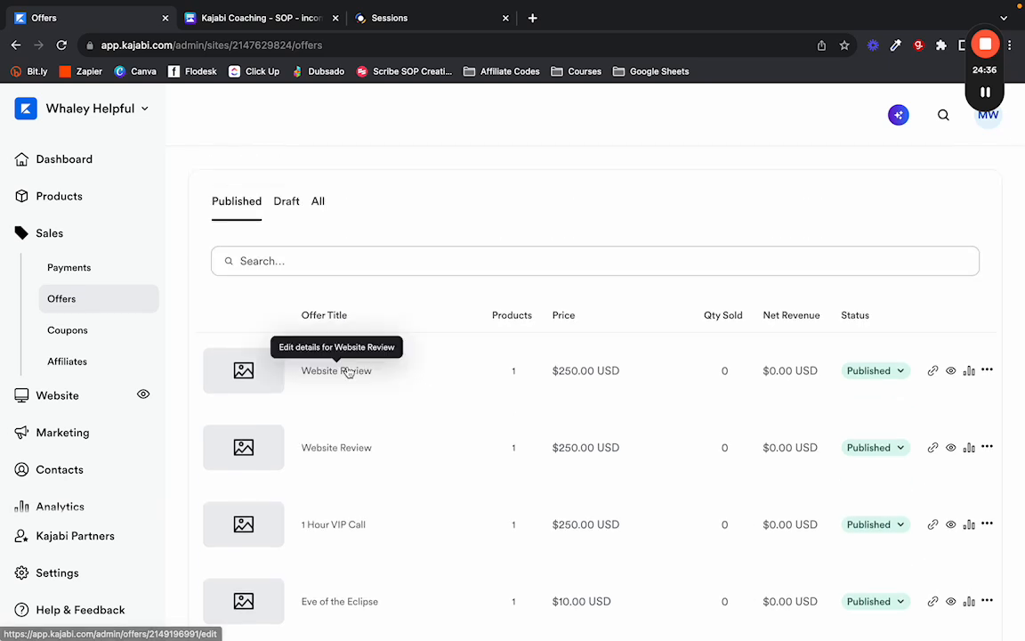
left_click(348, 372)
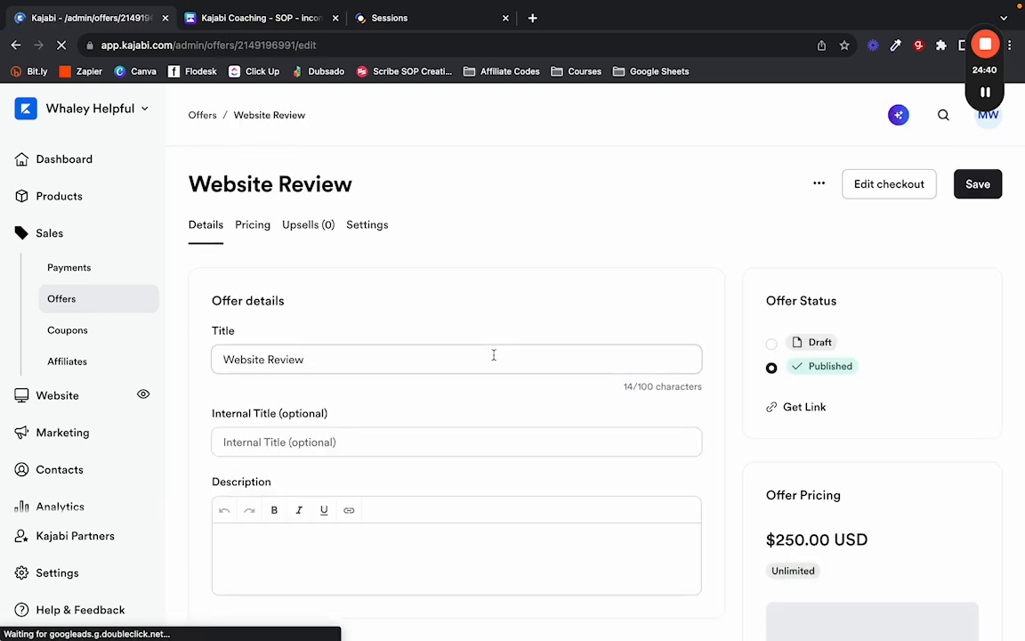
left_click(819, 184)
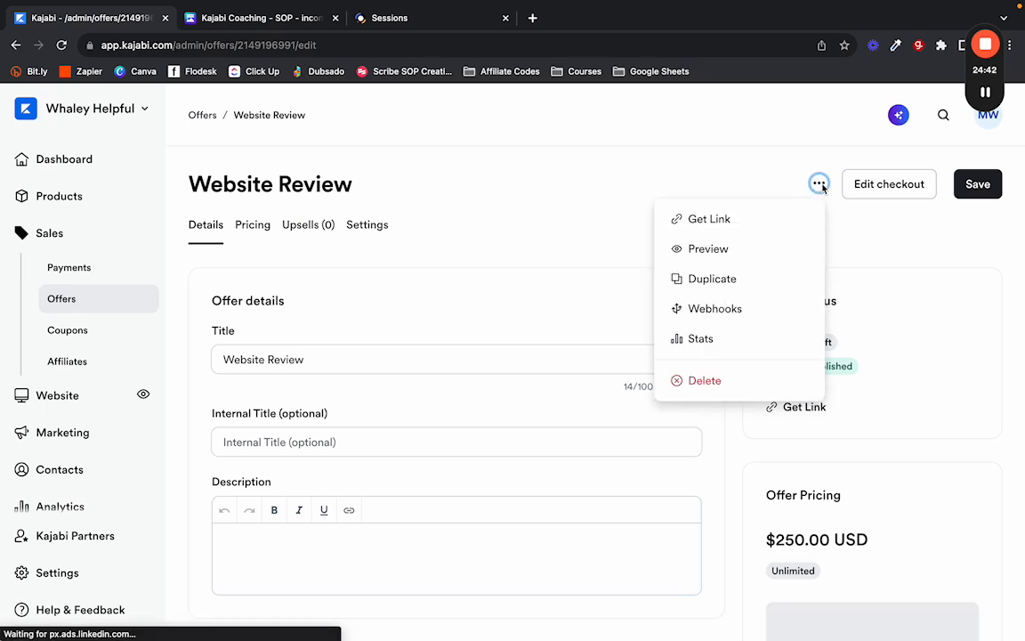
left_click(764, 225)
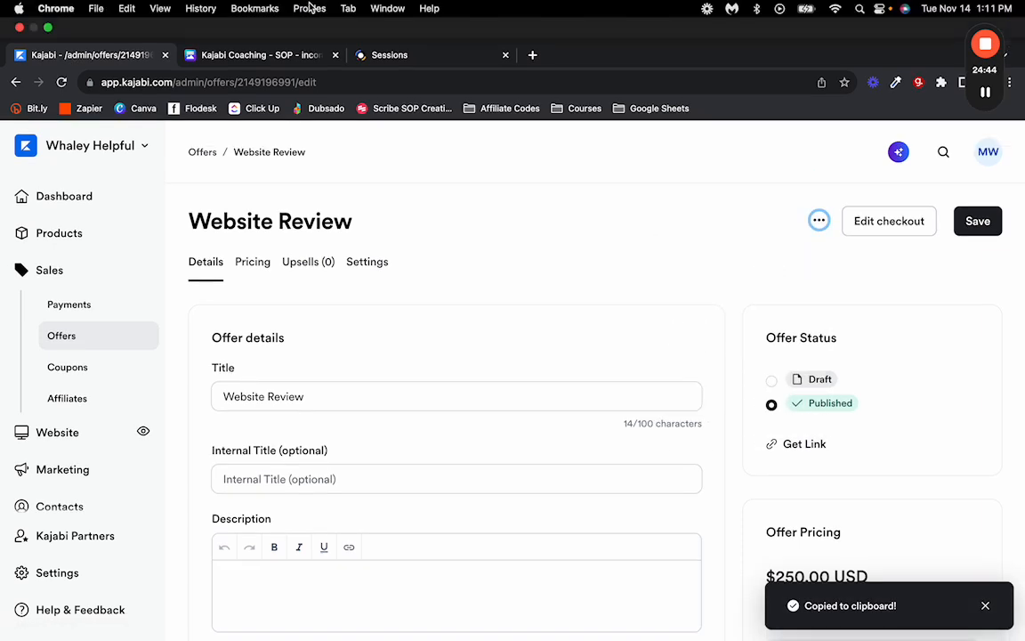
left_click_drag(984, 67, 113, 89)
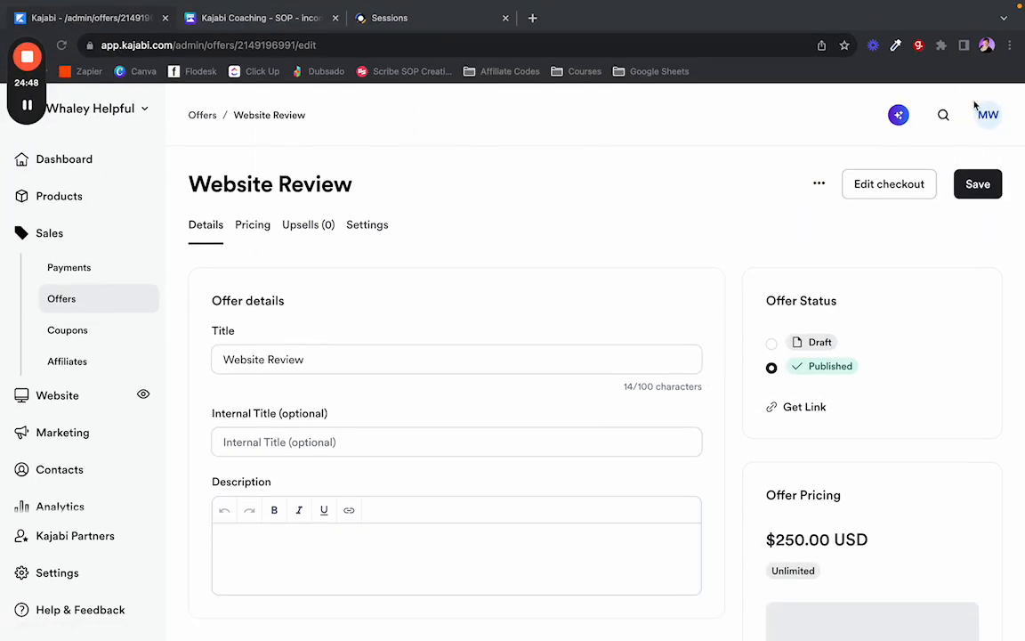
Load the copied Website Review checkout link in a new browser window.
left_click(987, 44)
key("Escape")
key("super+n")
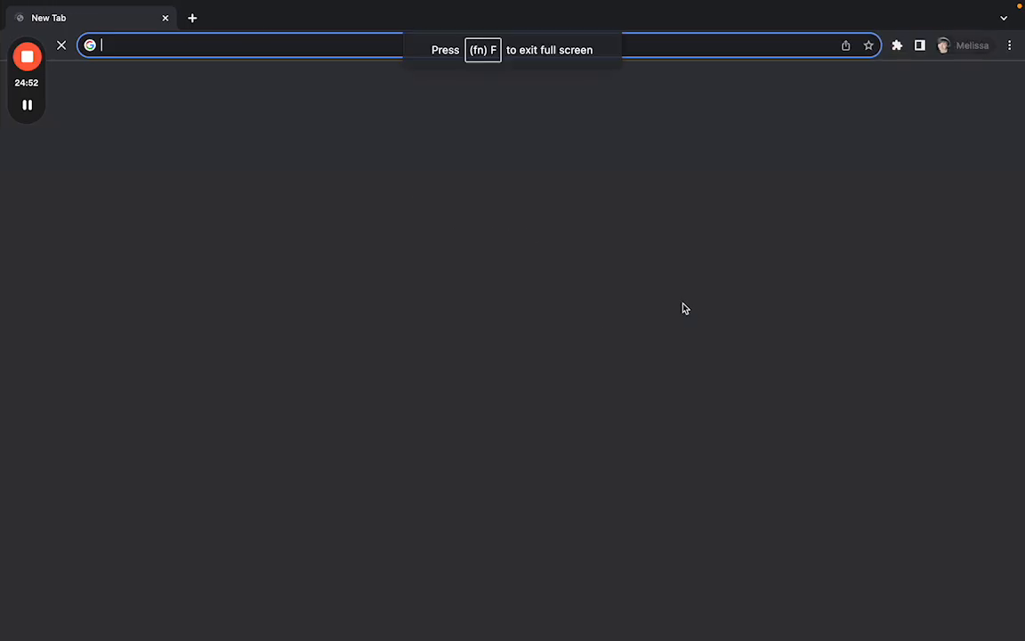
key("super+v")
key("Return")
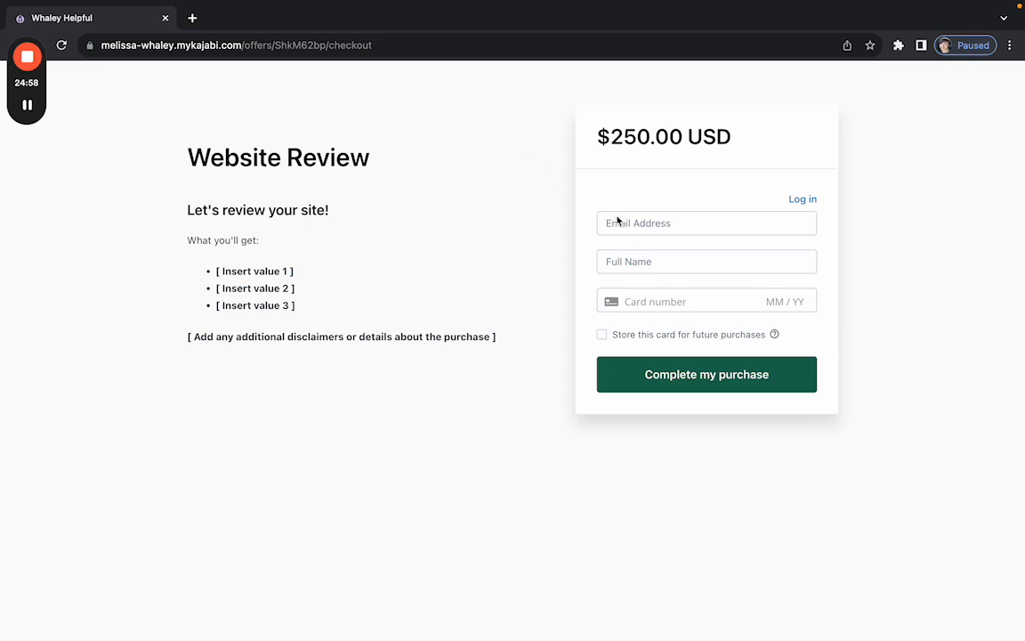
Enter the buyer's e-mail and full name on the checkout, then return to the SOP.
left_click(677, 230)
type("haleyhelpfule")
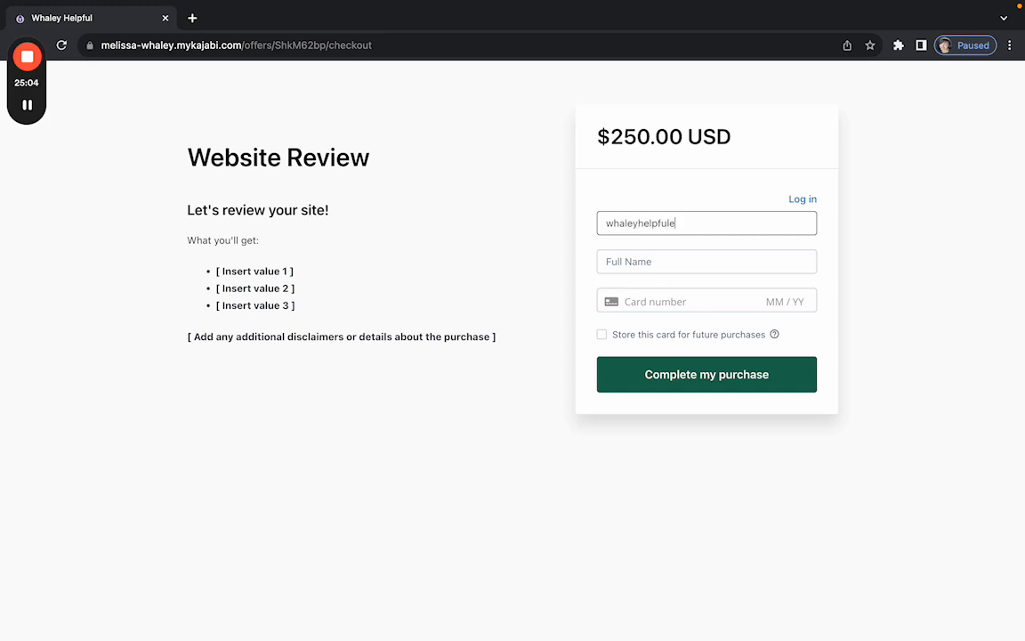
key("Tab")
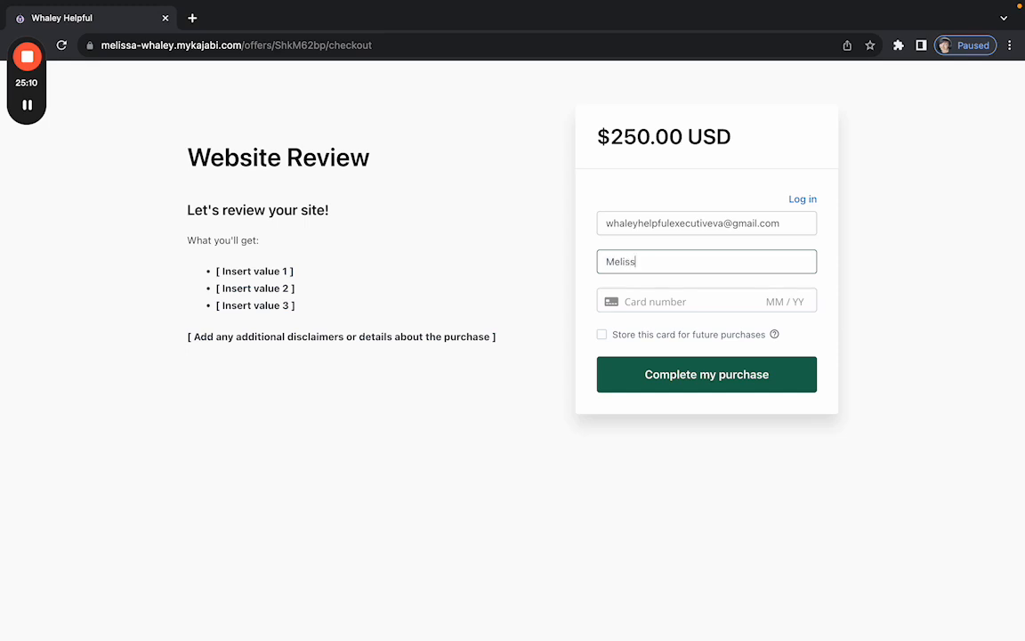
left_click(685, 296)
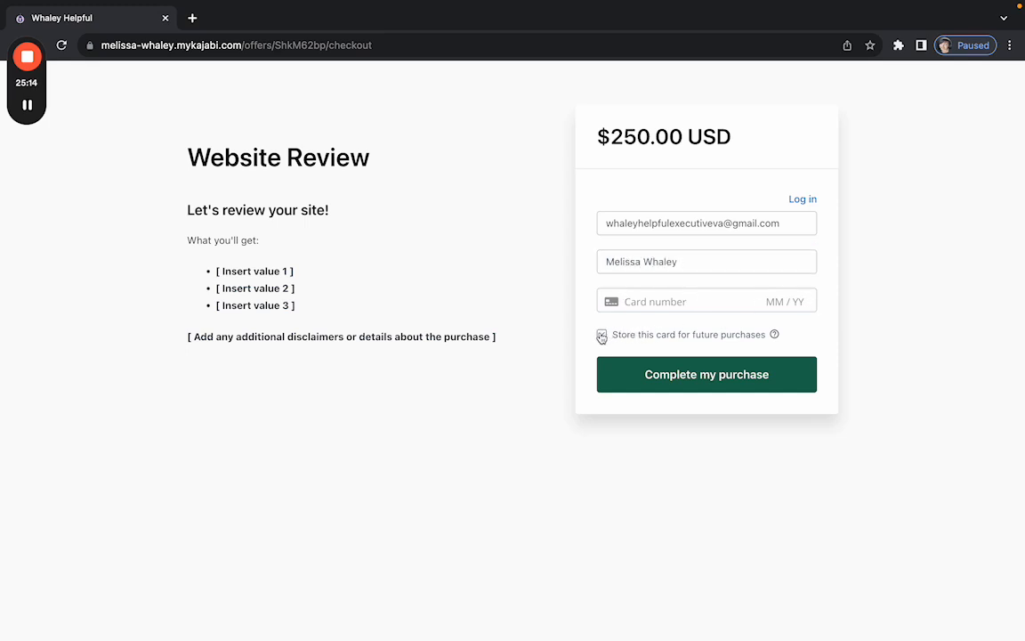
mouse_move(775, 333)
mouse_move(67, 3)
mouse_move(50, 31)
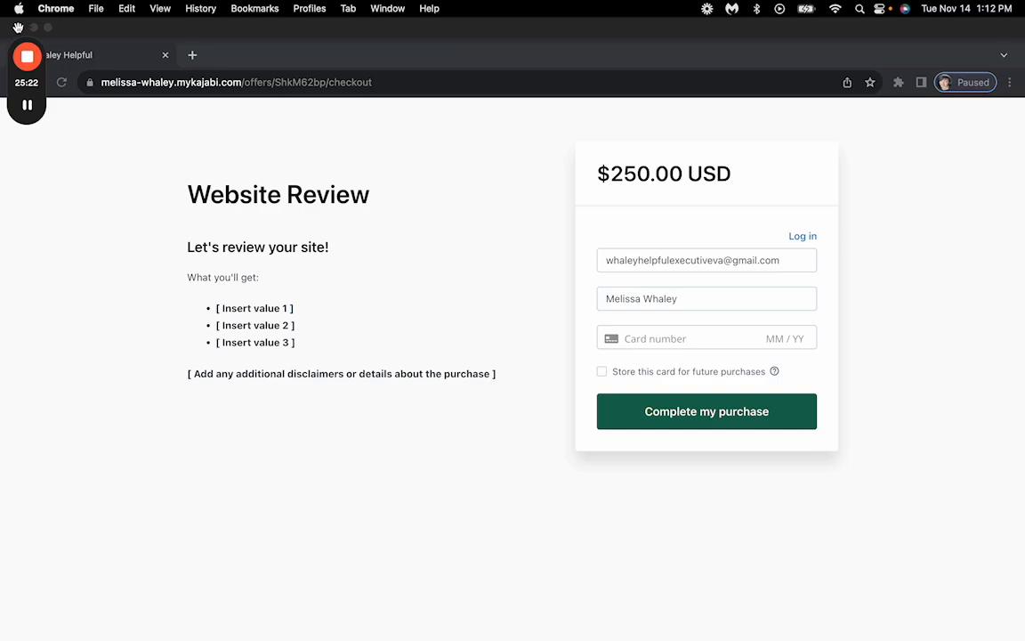
key("ctrl+Left")
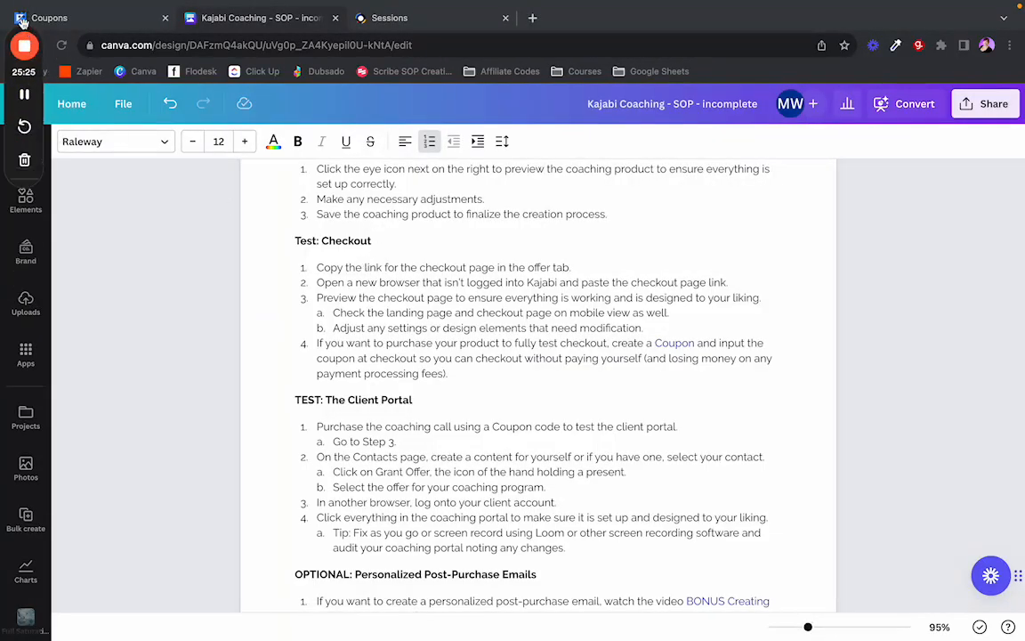
Go back to Kajabi's coupons and open the 100%-off TESTINGSTUFF coupon.
left_click_drag(24, 25, 807, 13)
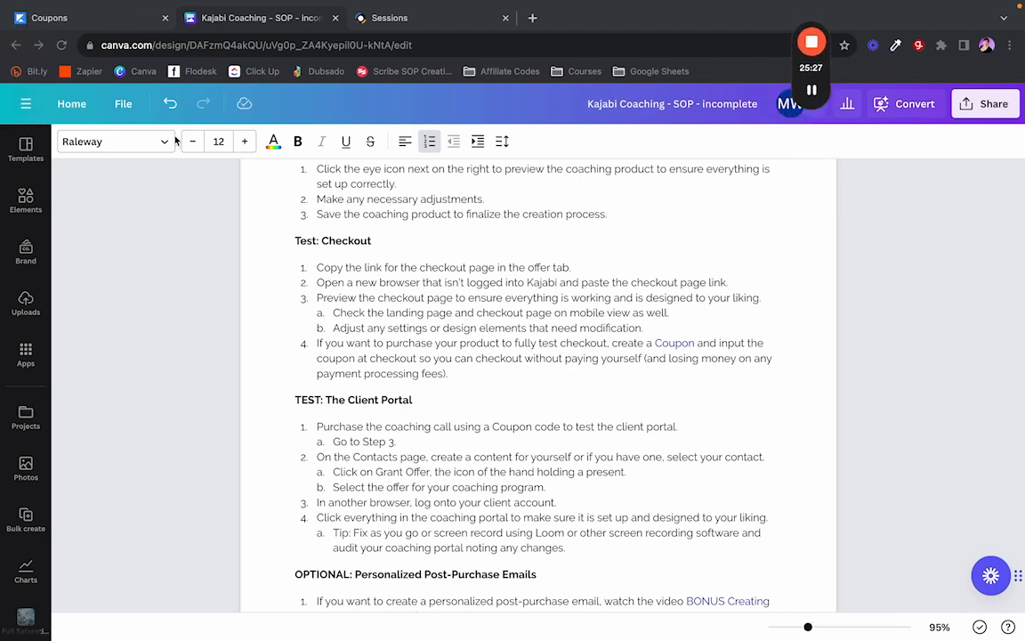
left_click(71, 18)
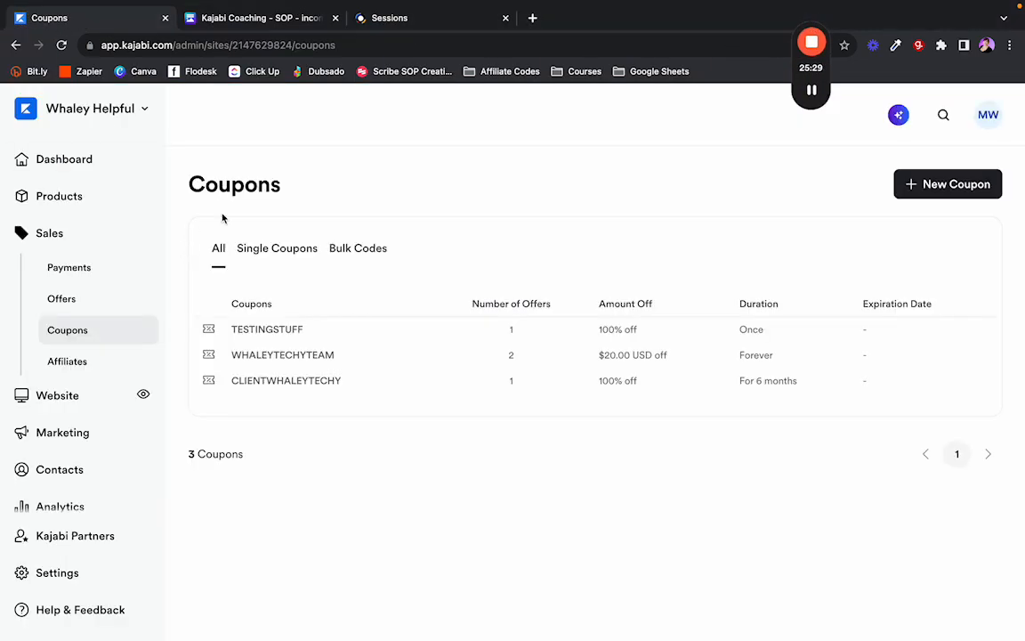
left_click(268, 329)
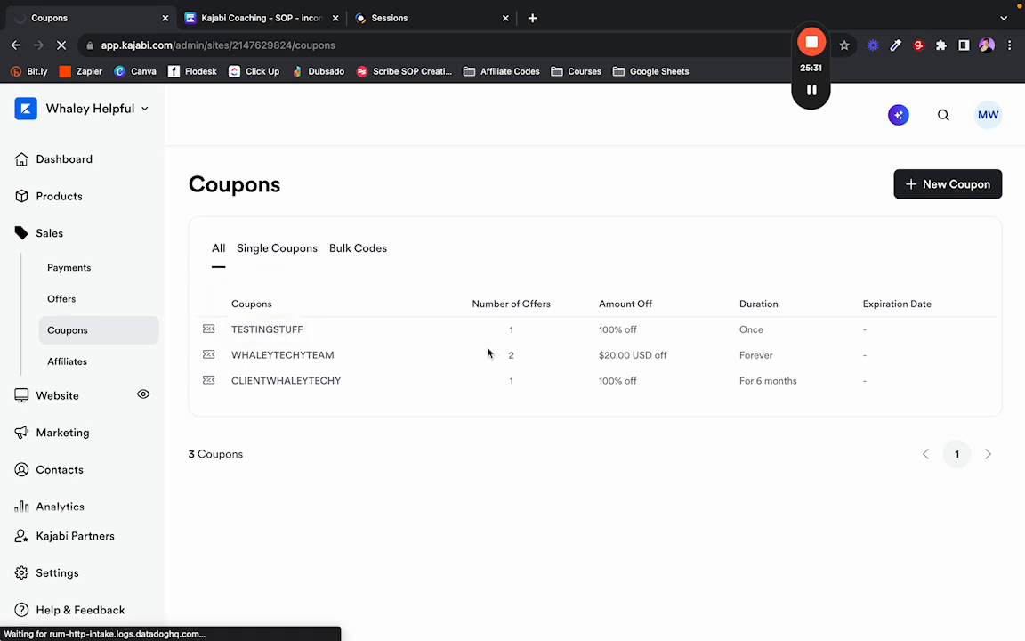
left_click(293, 334)
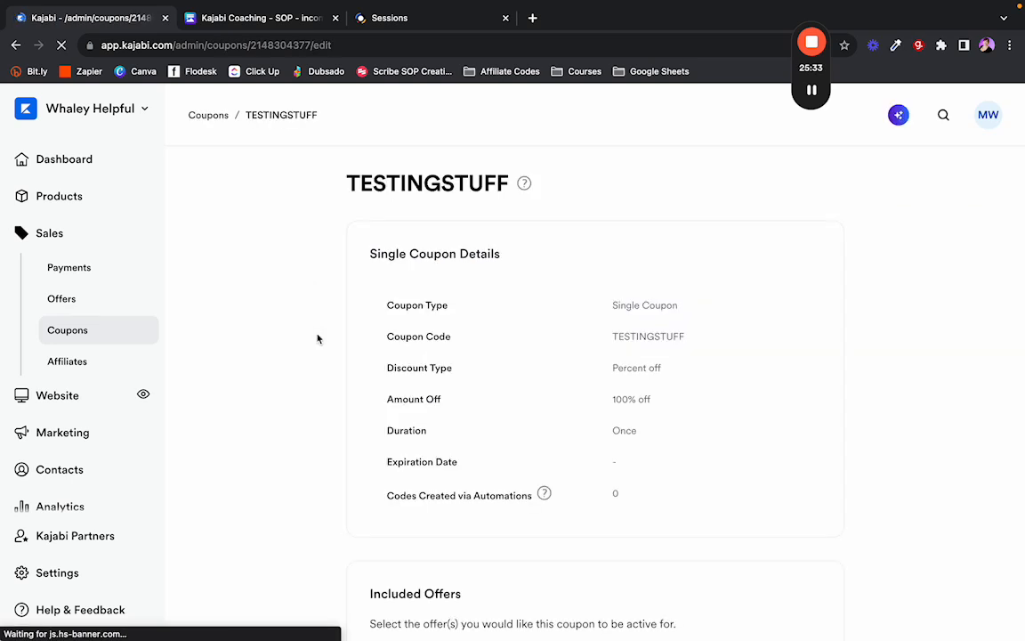
Remove Website Review from the coupon's Included Offers, recover from the error page, and switch to the SOP.
scroll(401, 352, "down", 1)
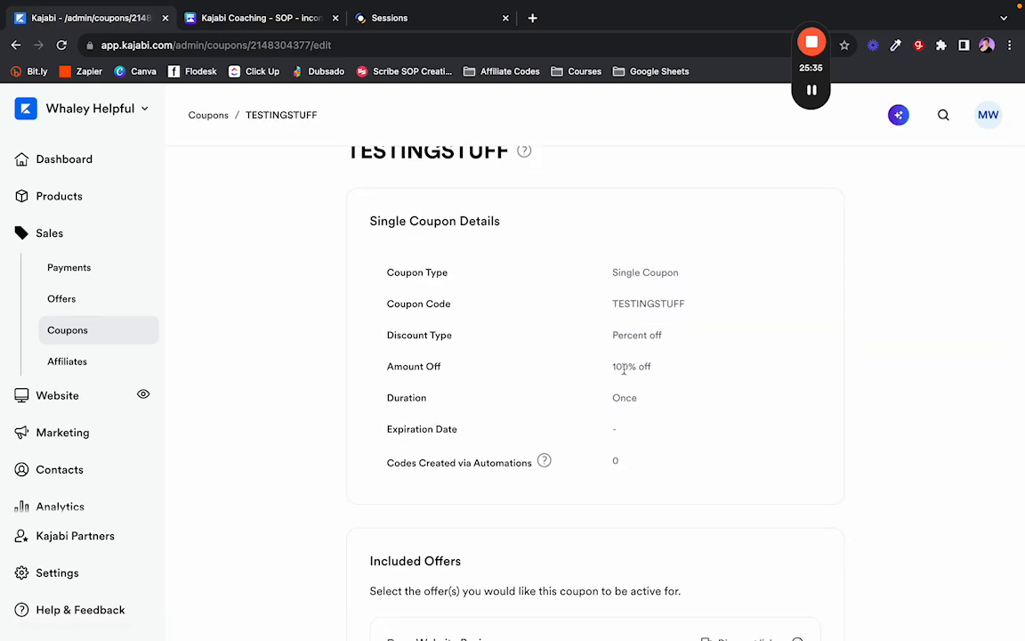
scroll(624, 371, "down", 3)
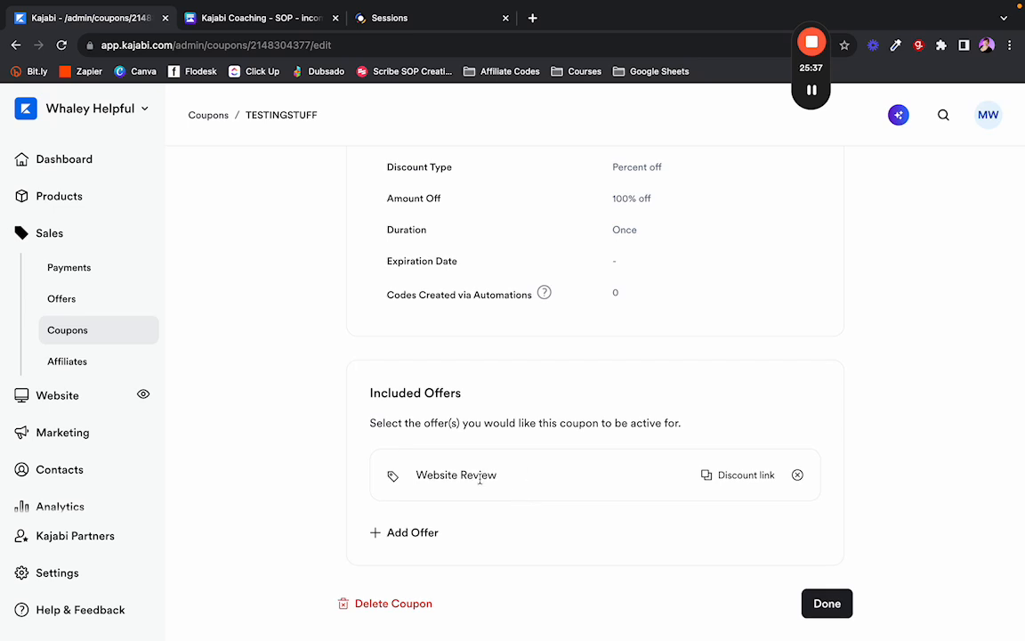
left_click(798, 475)
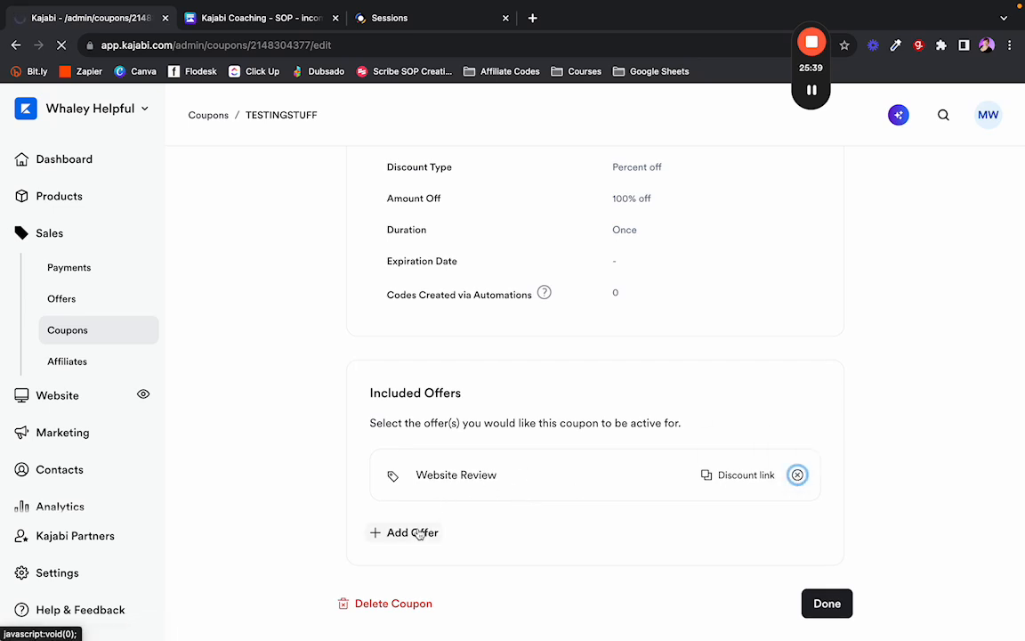
left_click(797, 475)
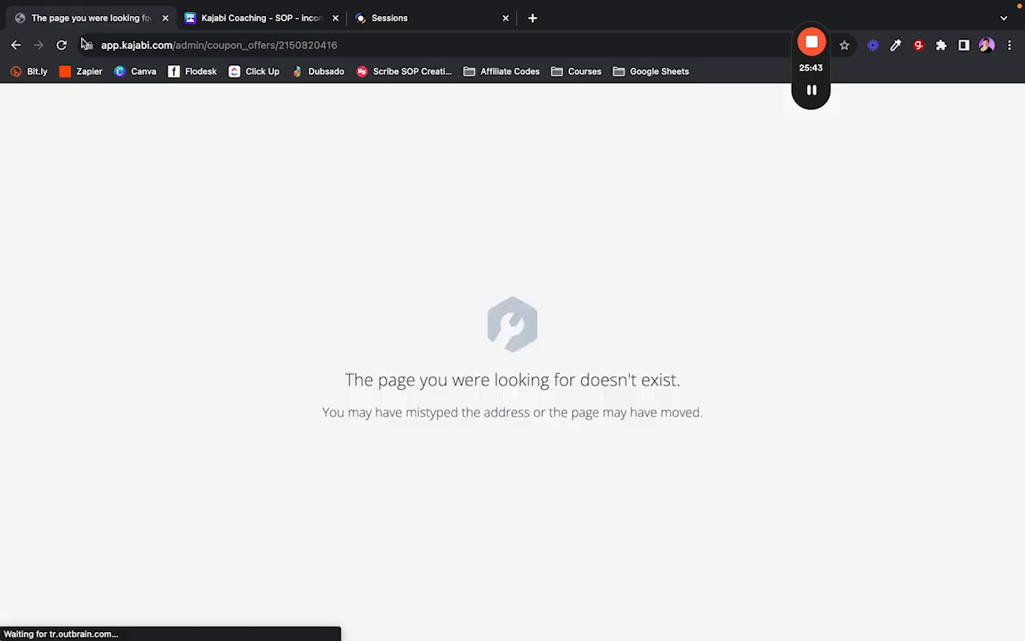
left_click(62, 45)
left_click(629, 157)
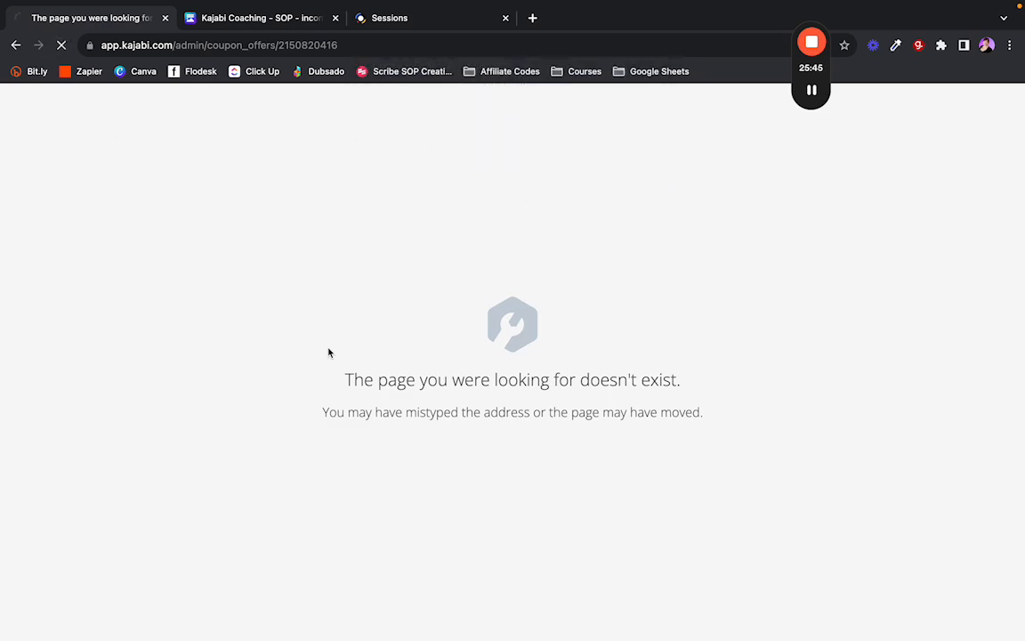
left_click(17, 44)
mouse_move(811, 89)
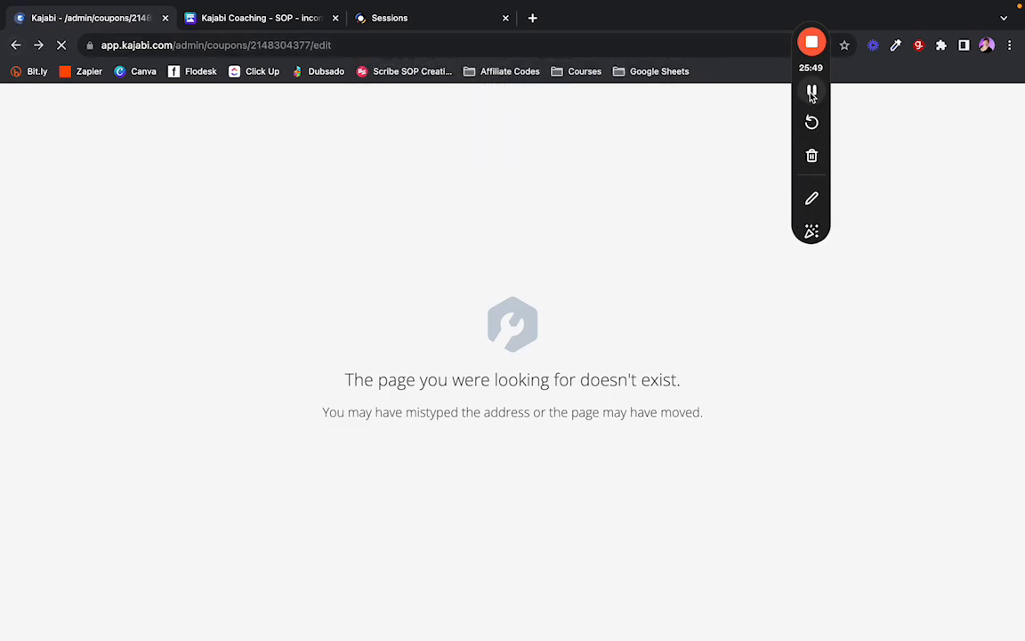
key("ctrl+Tab")
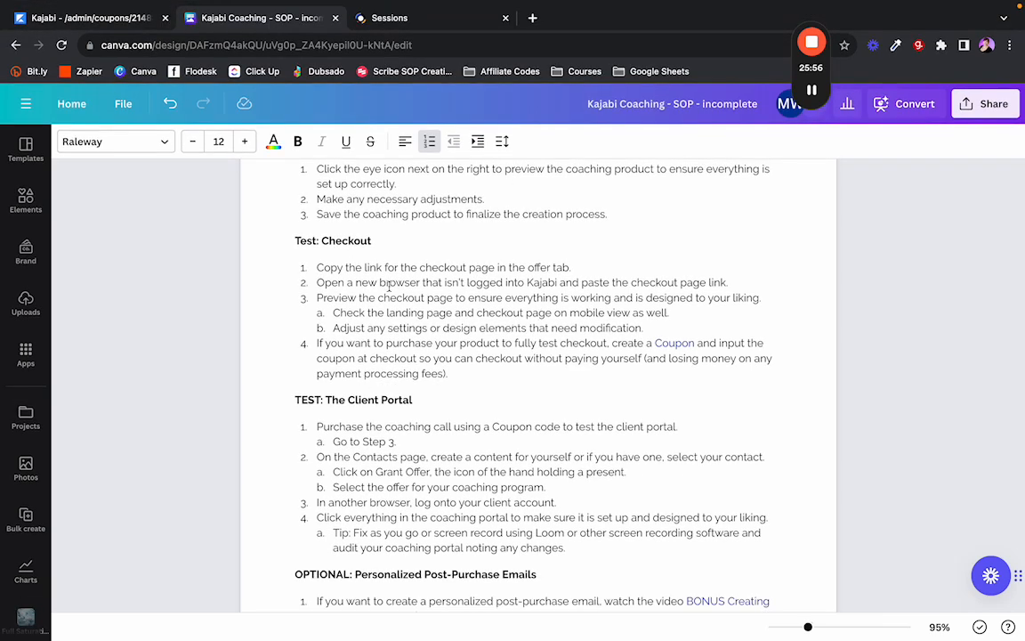
Read the SOP's TEST: The Client Portal Grant Offer steps, then return to the Kajabi coupon tab.
scroll(293, 240, "down", 1)
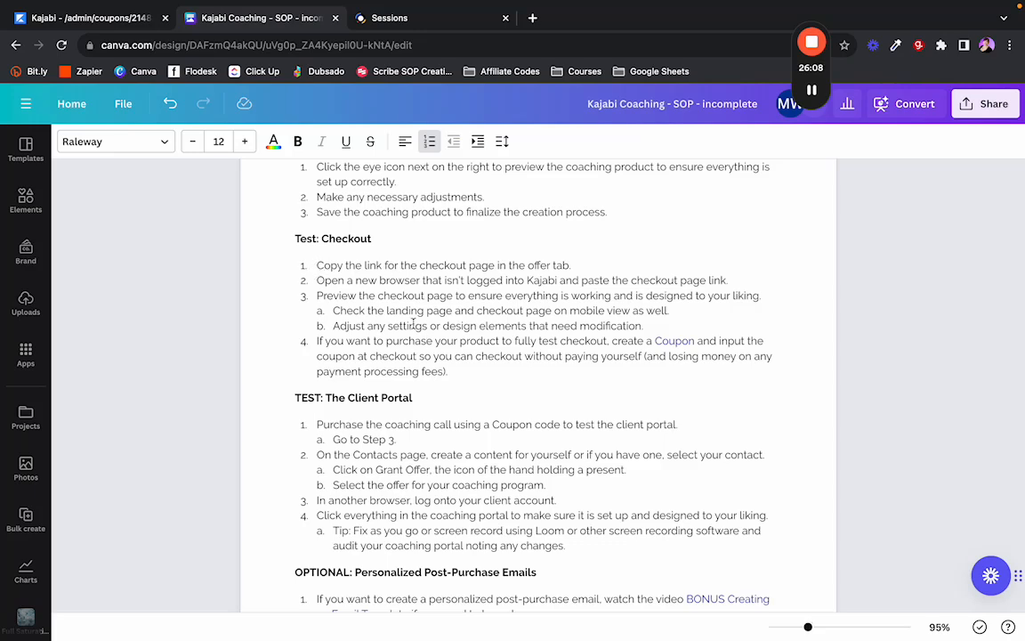
scroll(317, 350, "down", 3)
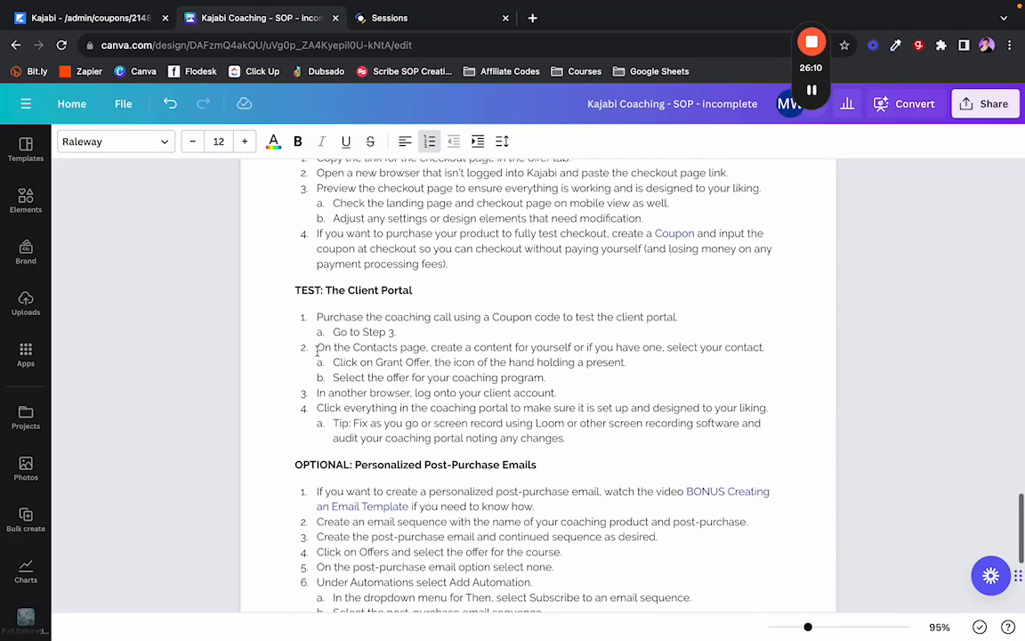
left_click_drag(317, 350, 654, 359)
left_click(469, 347)
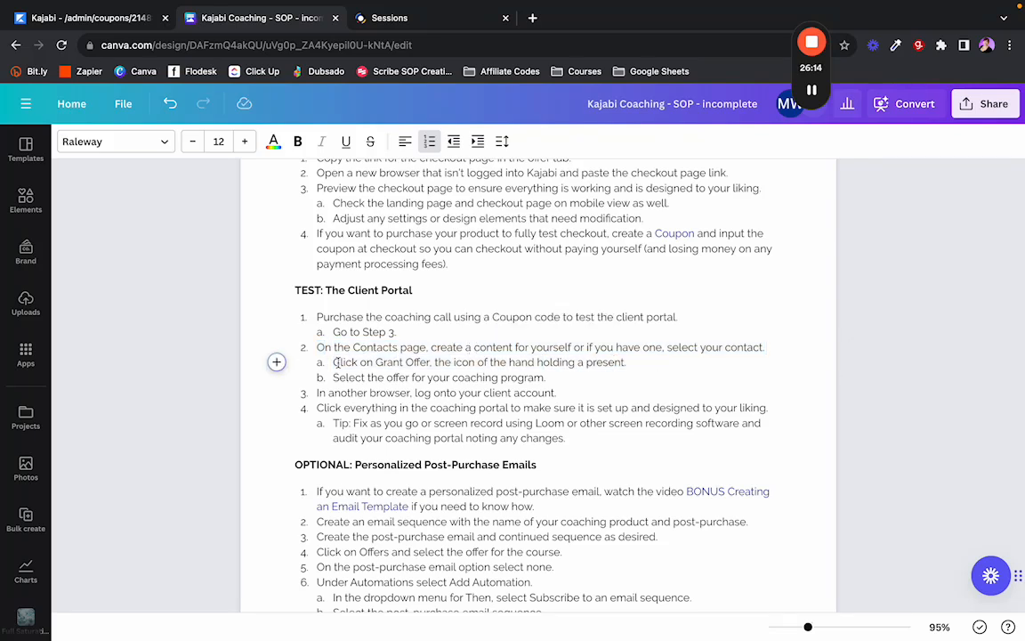
left_click_drag(336, 362, 638, 360)
left_click_drag(333, 378, 425, 378)
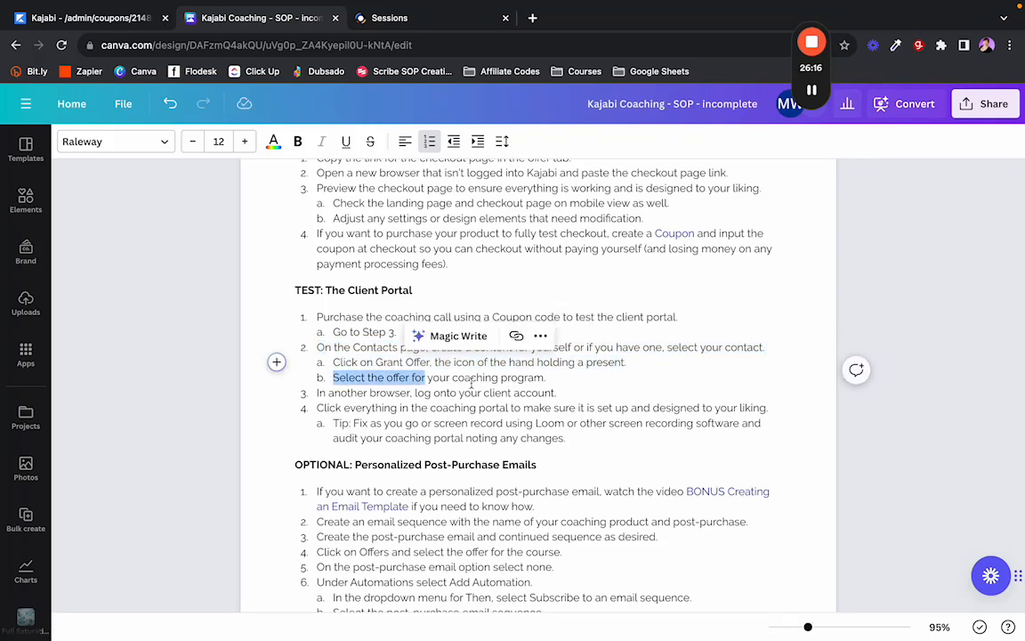
left_click(426, 393)
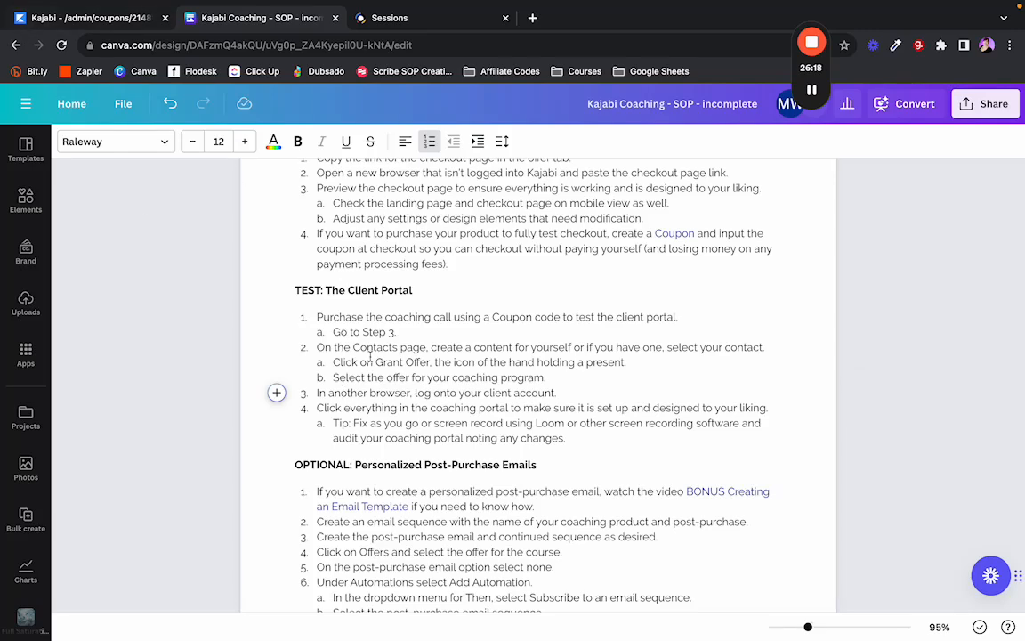
scroll(370, 356, "up", 3)
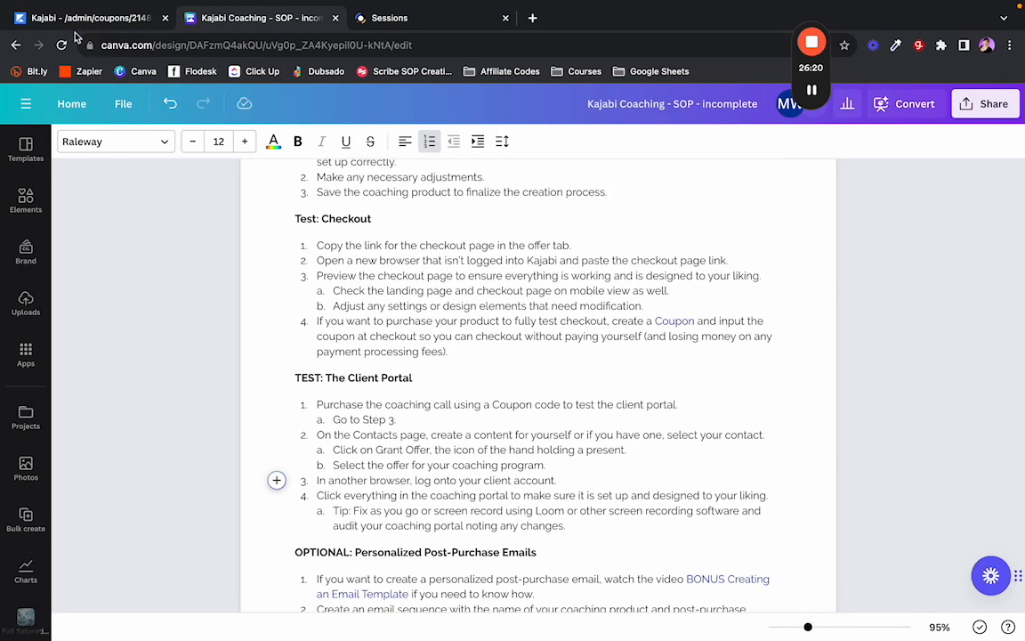
left_click(73, 26)
Add the first Website Review offer to the TESTINGSTUFF coupon.
scroll(463, 427, "down", 3)
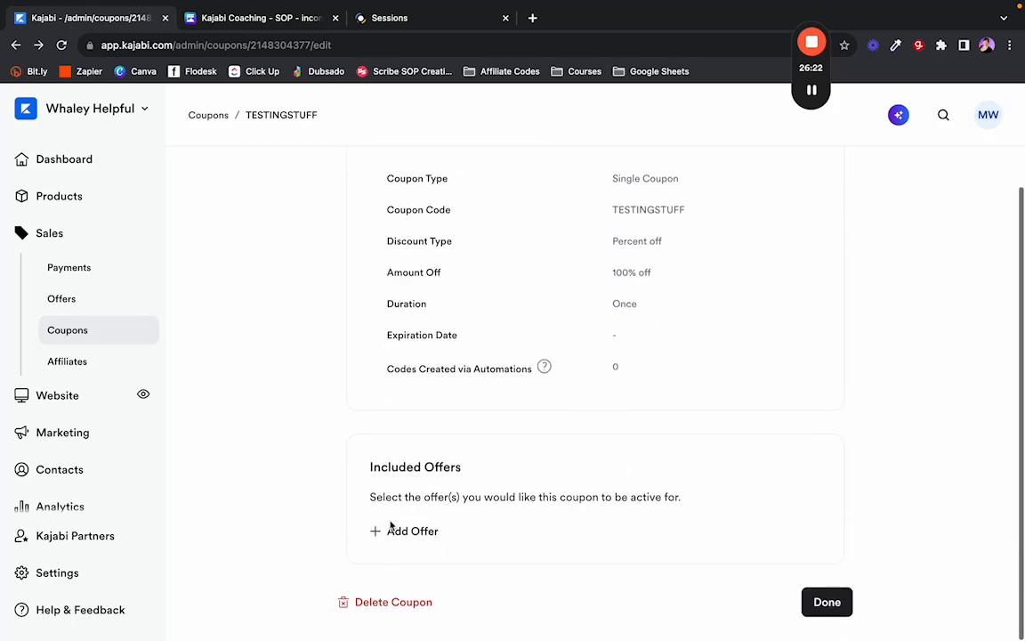
left_click(392, 531)
left_click(432, 539)
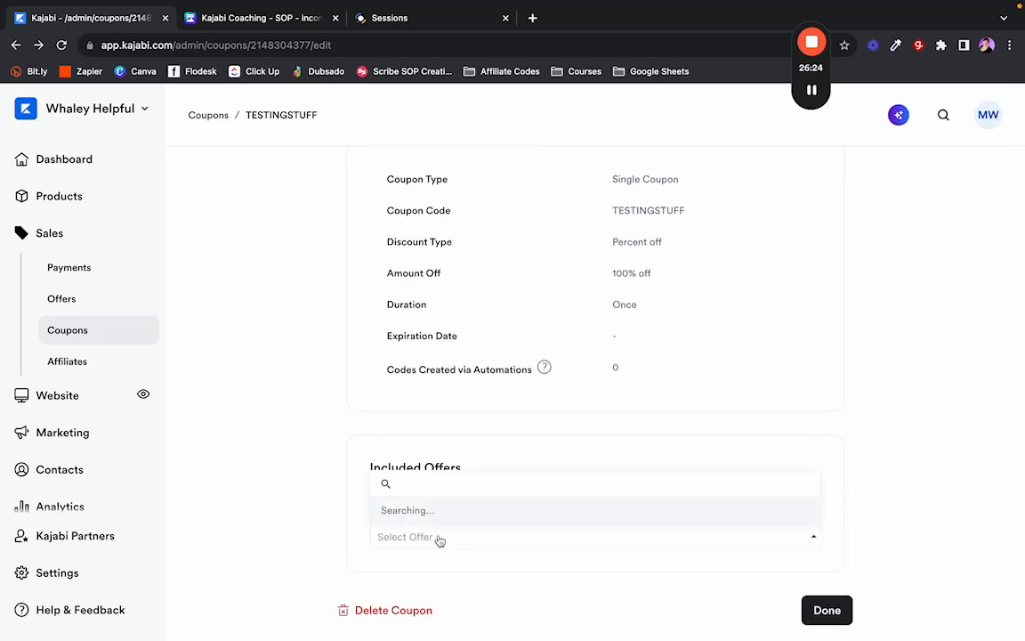
scroll(454, 459, "down", 10)
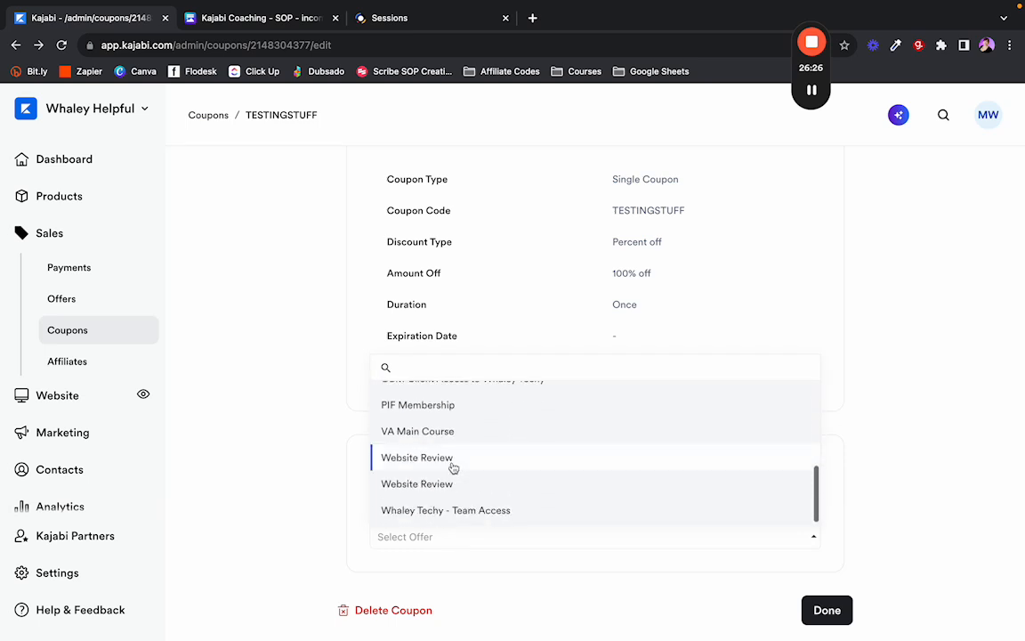
left_click(438, 487)
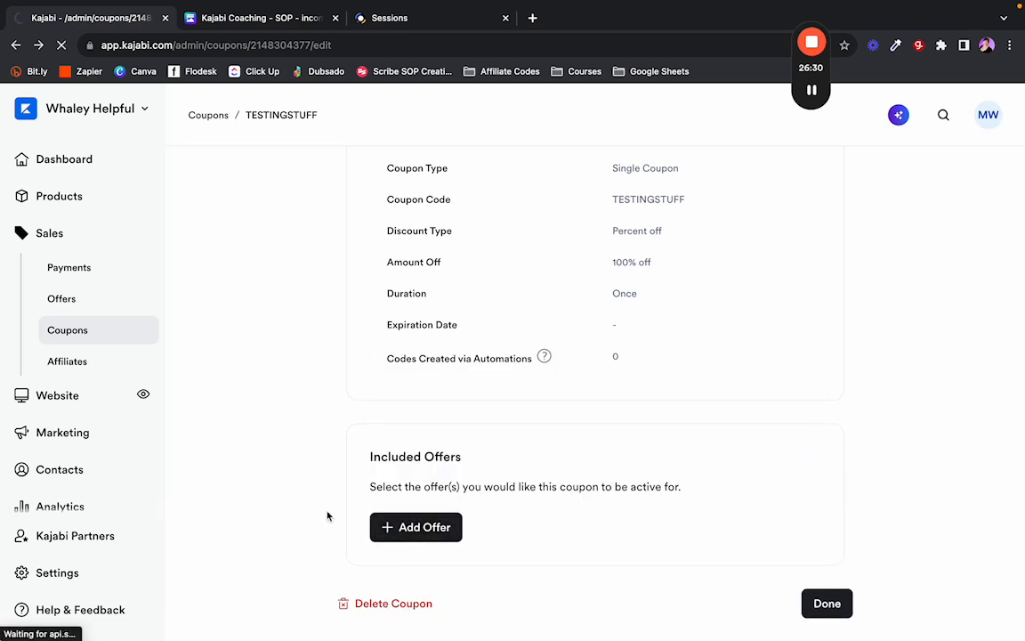
Add the second Website Review offer and save the coupon with Done.
scroll(326, 517, "down", 1)
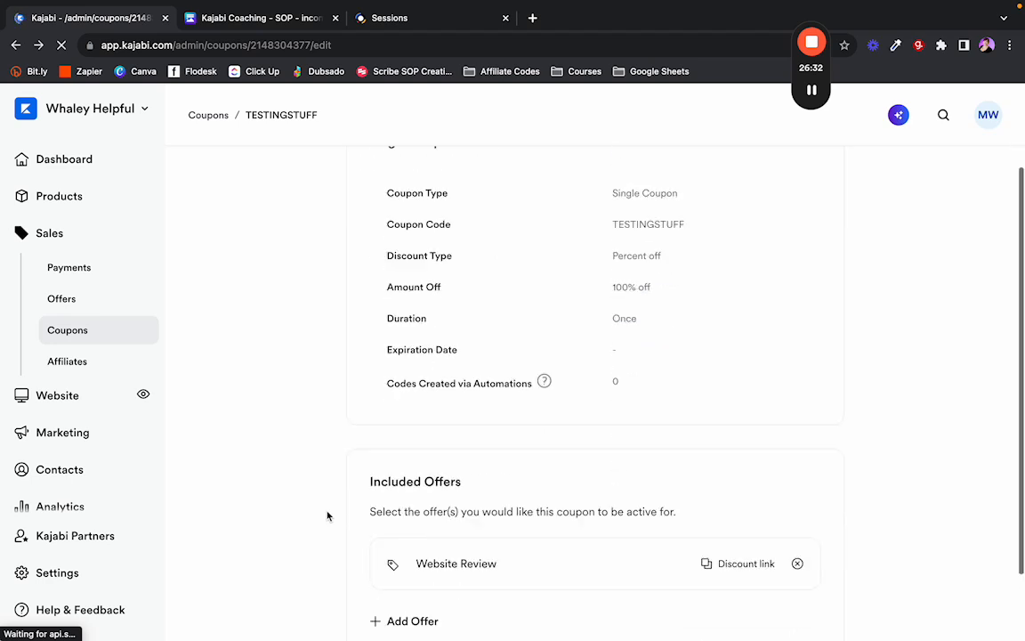
left_click(407, 532)
left_click(469, 538)
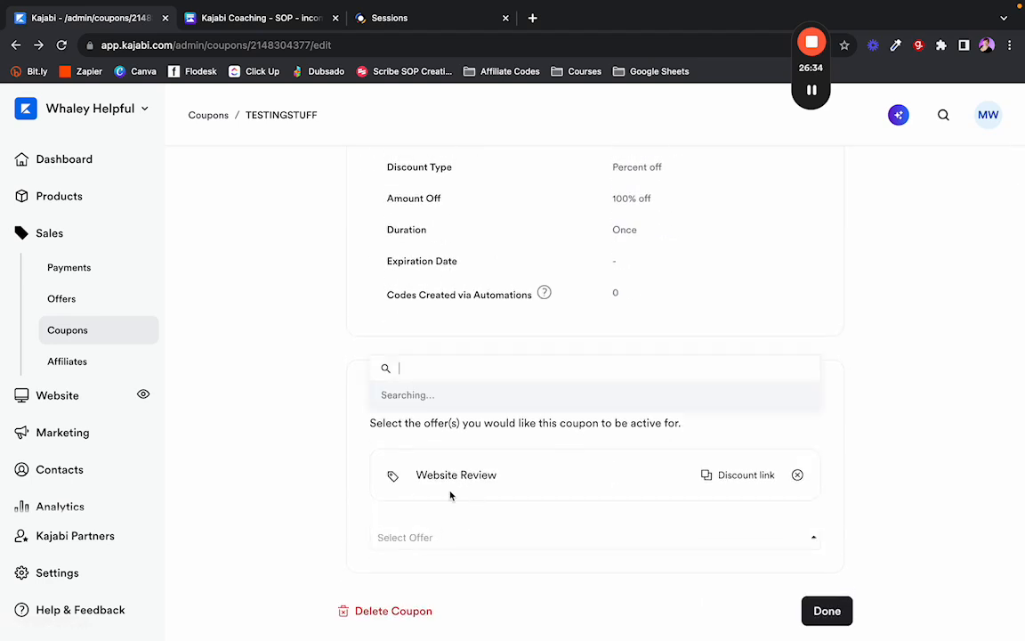
scroll(472, 469, "down", 5)
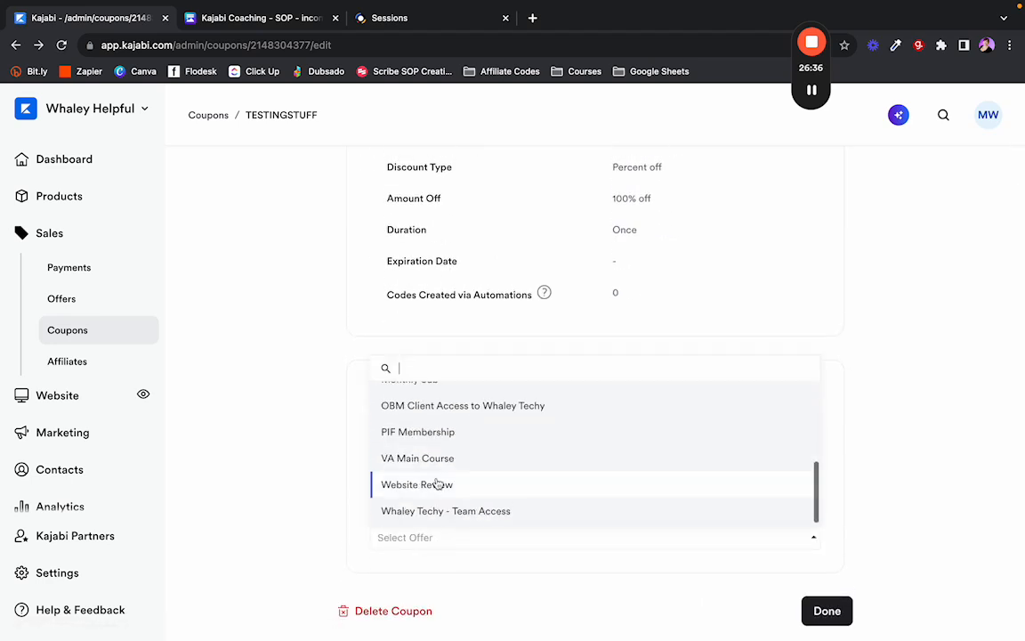
left_click(472, 485)
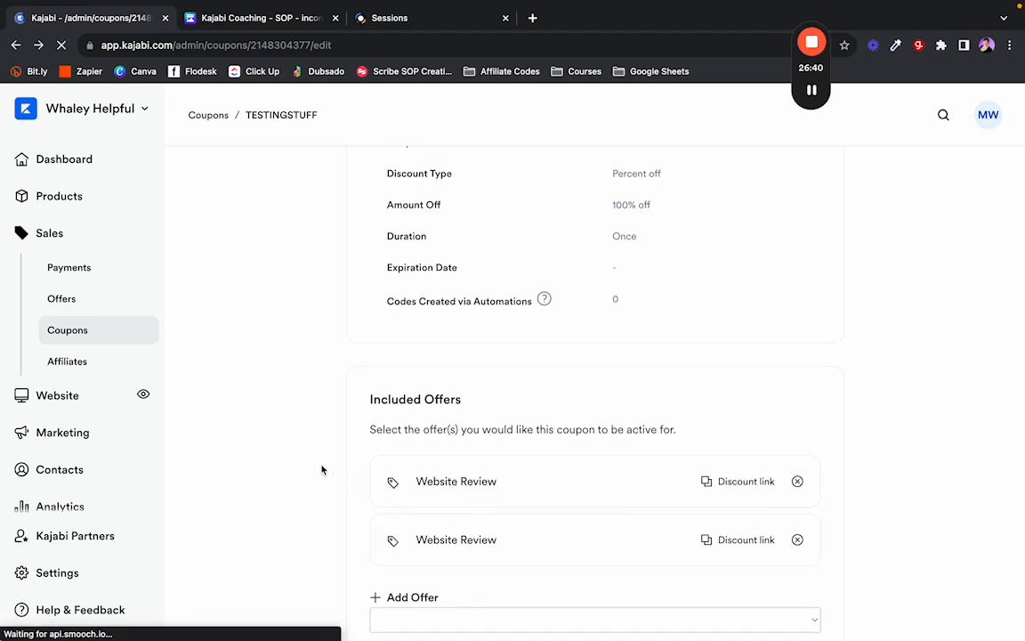
left_click(809, 605)
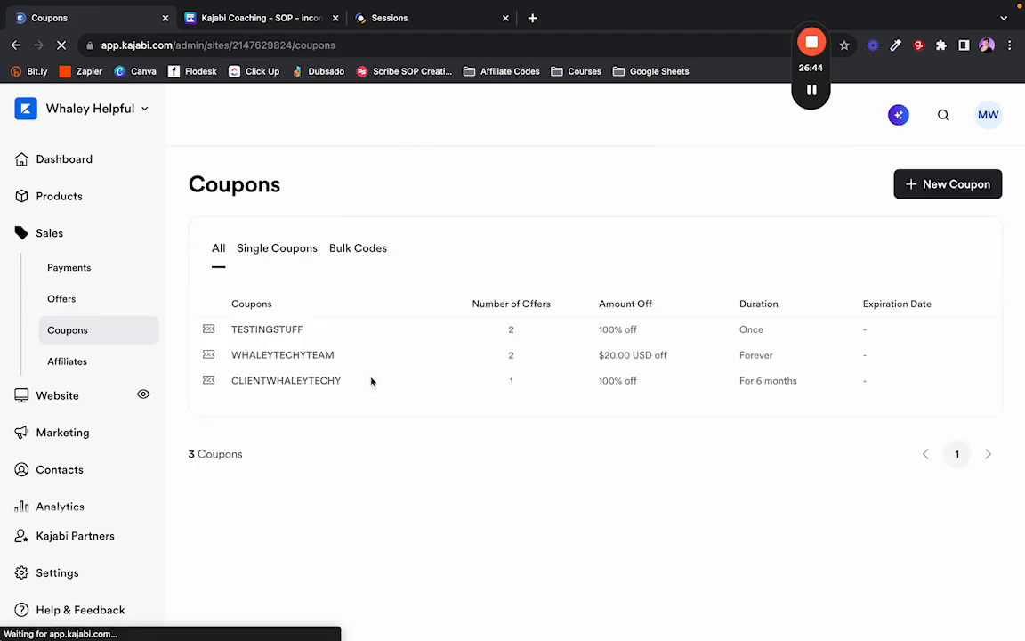
Open the Offers list showing both Website Review offers at $250.00 USD.
left_click(94, 307)
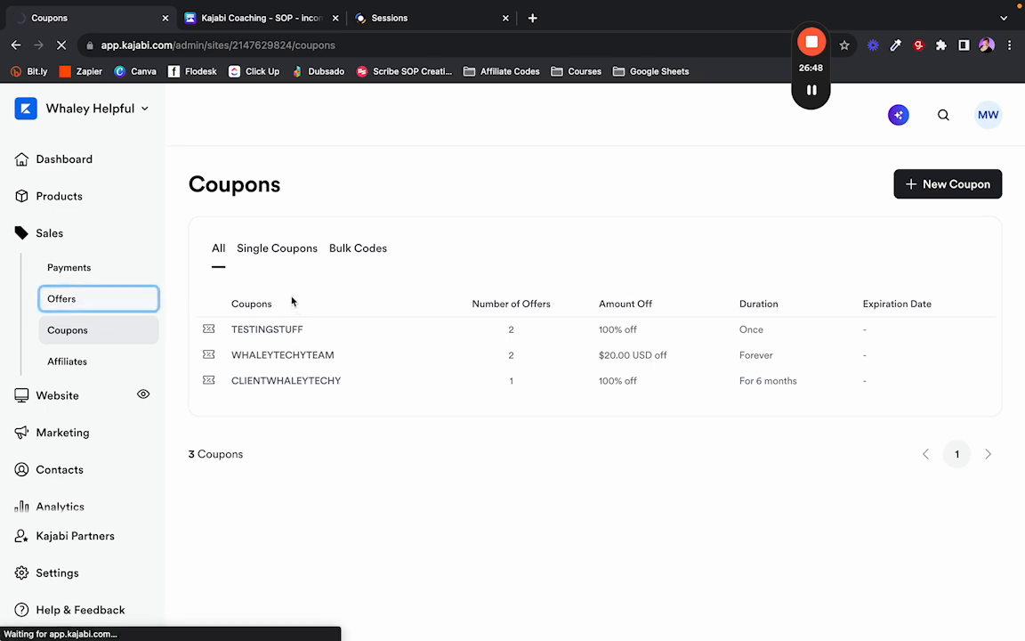
left_click(113, 299)
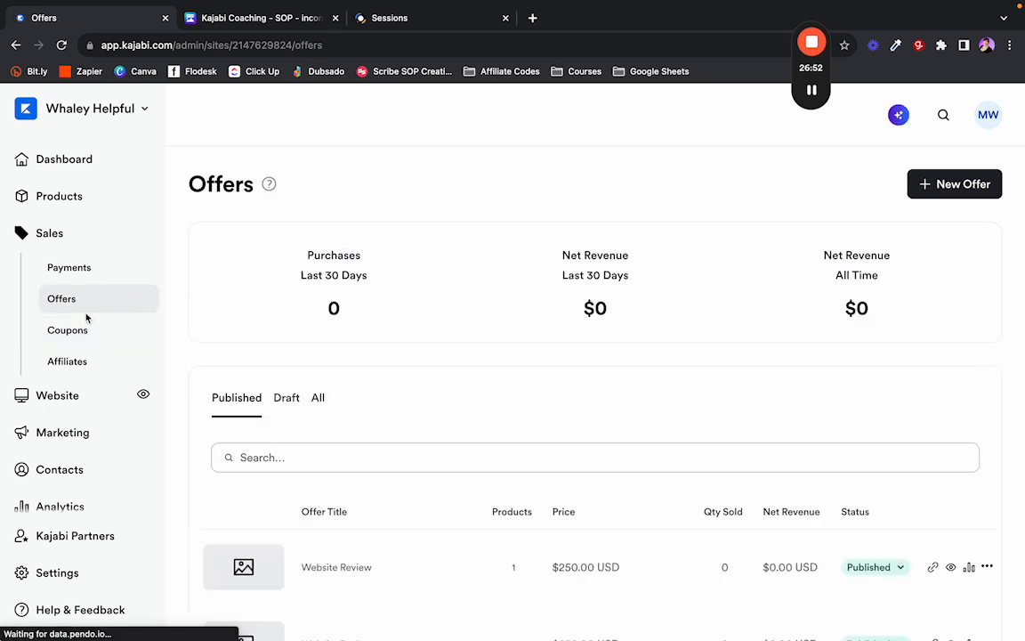
scroll(413, 353, "down", 2)
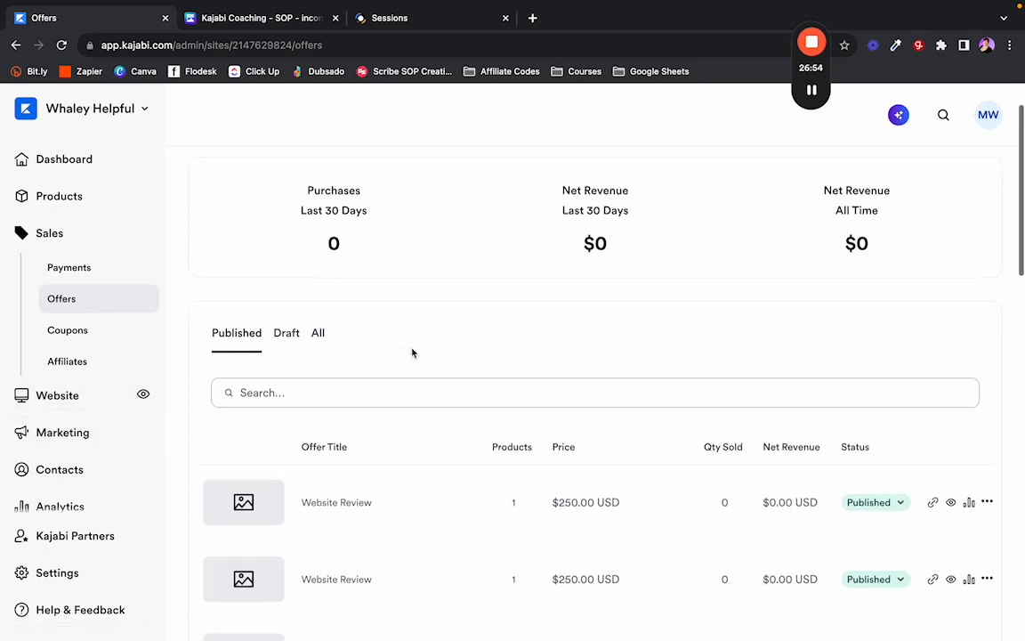
scroll(412, 353, "down", 4)
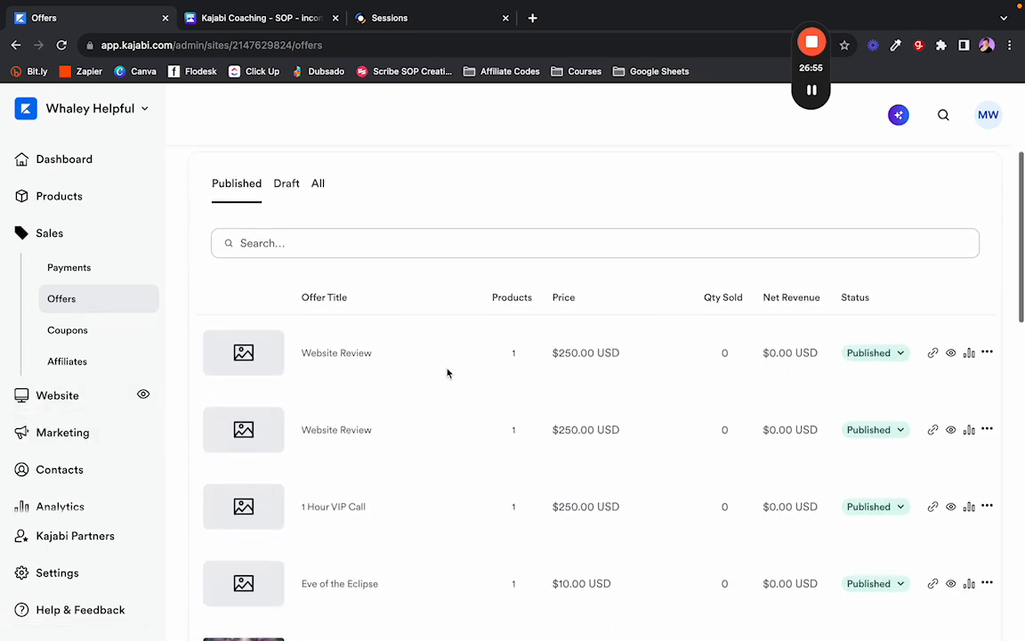
Copy the first Website Review offer's link and open a window under another Chrome profile.
left_click(933, 348)
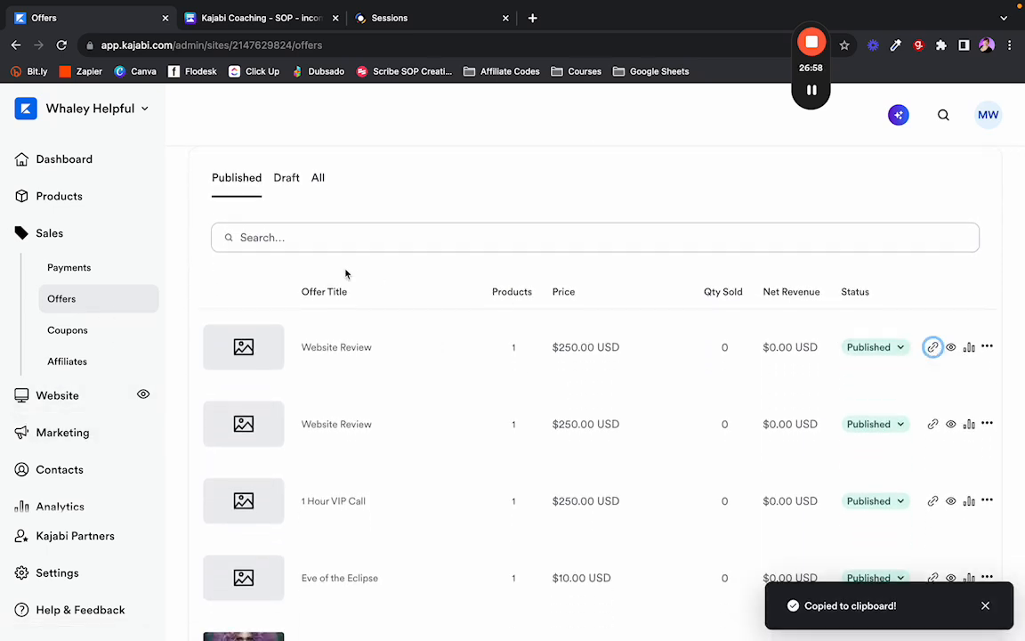
mouse_move(6, 4)
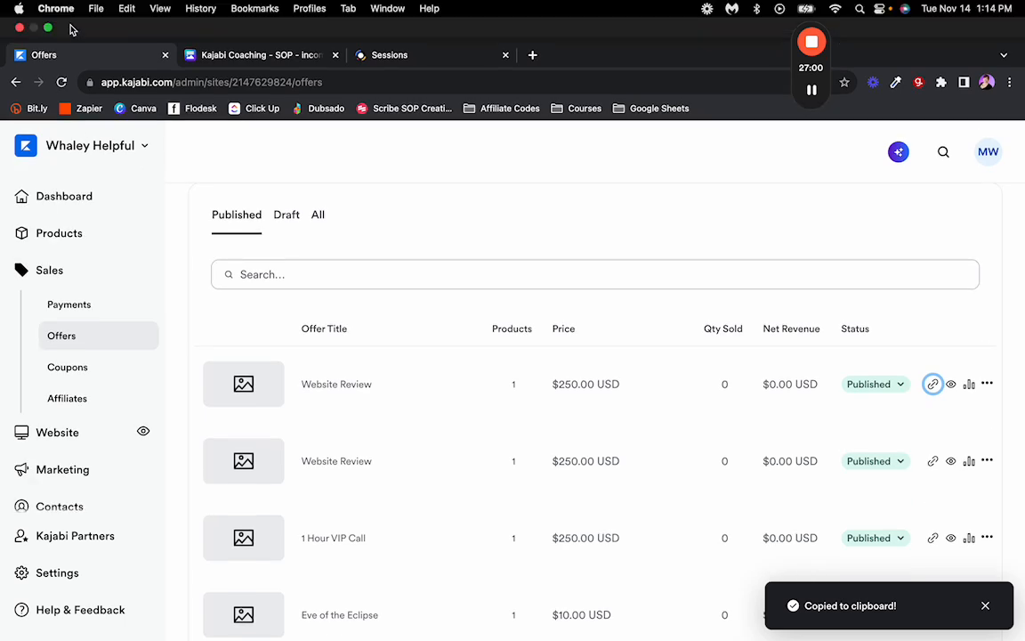
left_click(986, 81)
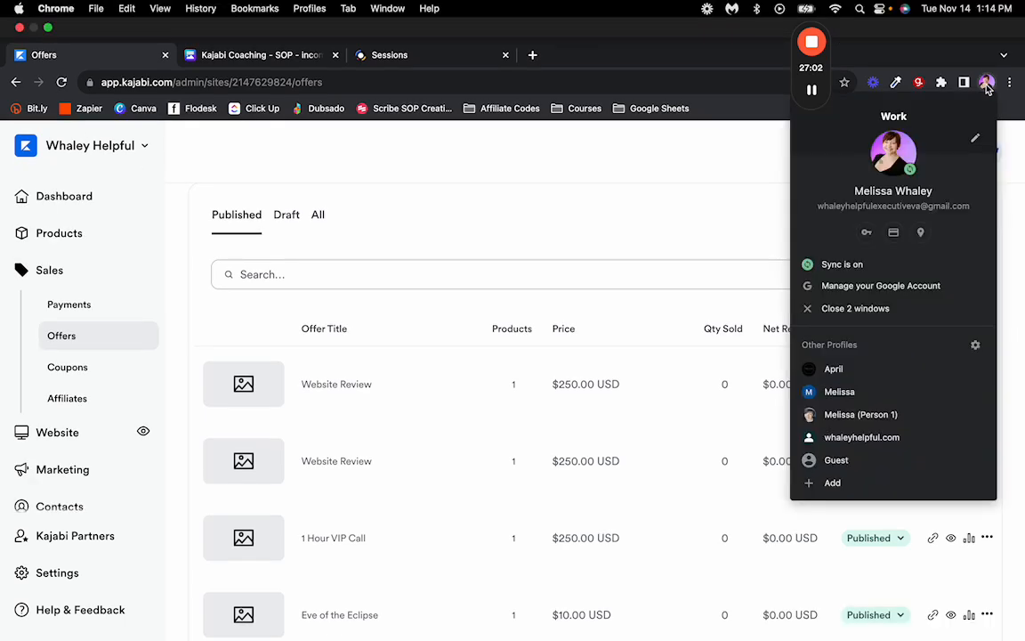
left_click(856, 416)
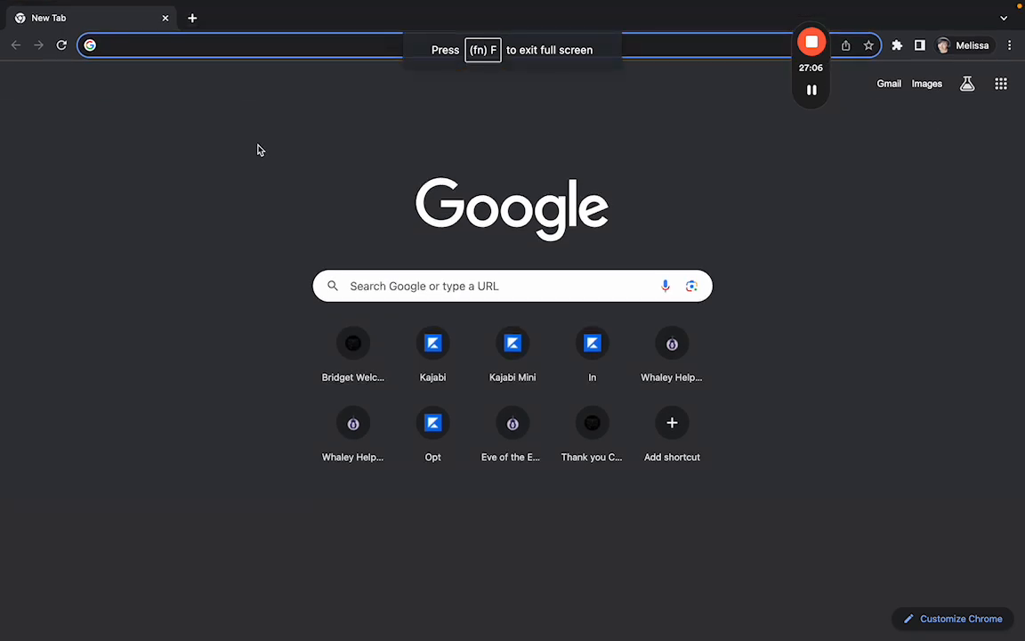
Load the Website Review checkout and apply coupon TESTINGSTUFF for 100% off.
key("super+v")
key("Return")
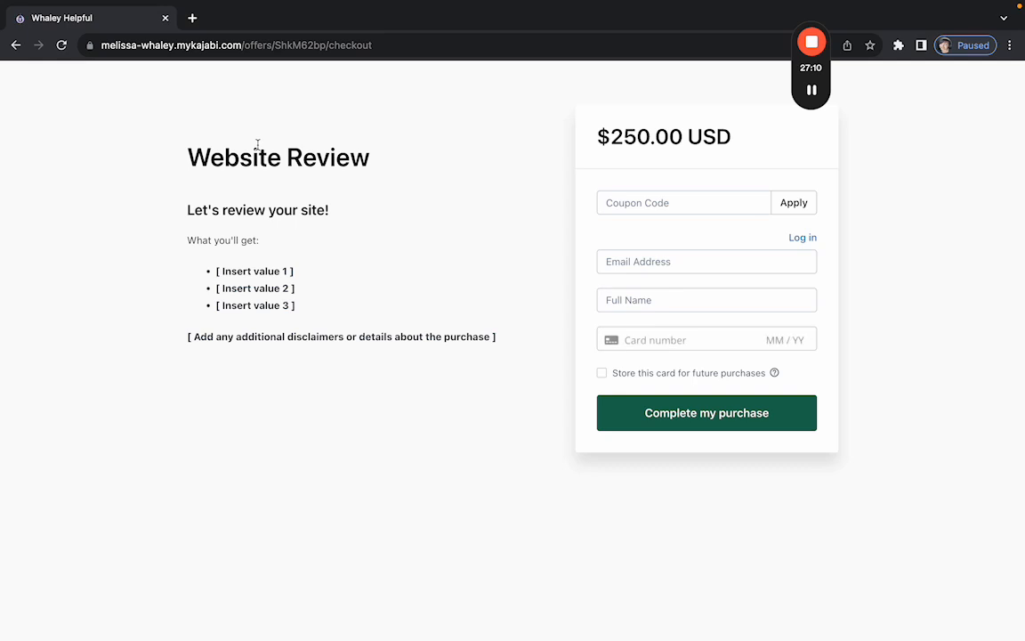
left_click(629, 204)
key("super+v")
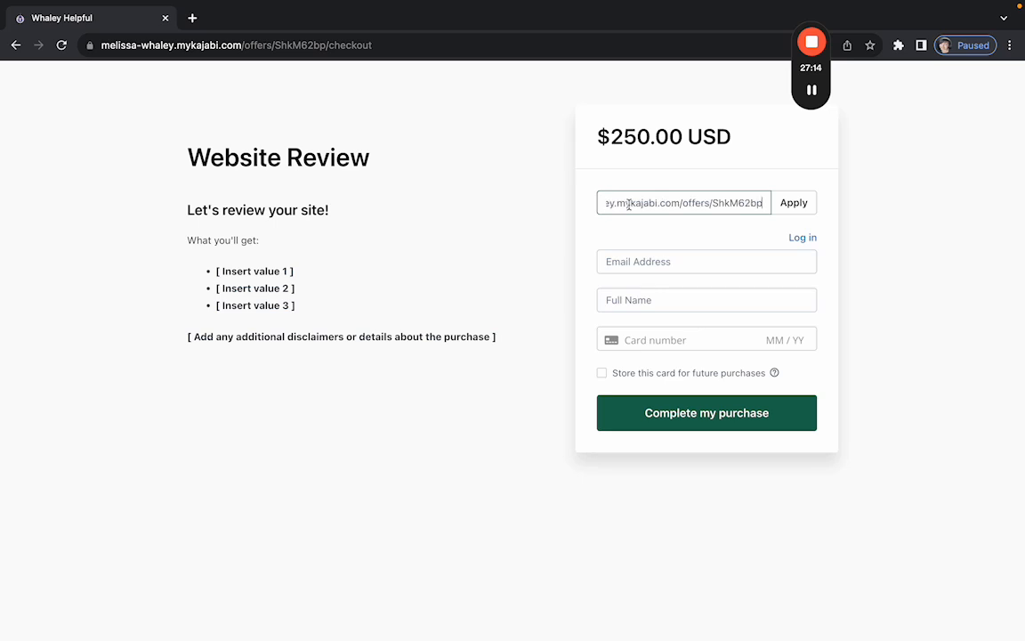
double_click(629, 204)
key("super+a")
key("BackSpace")
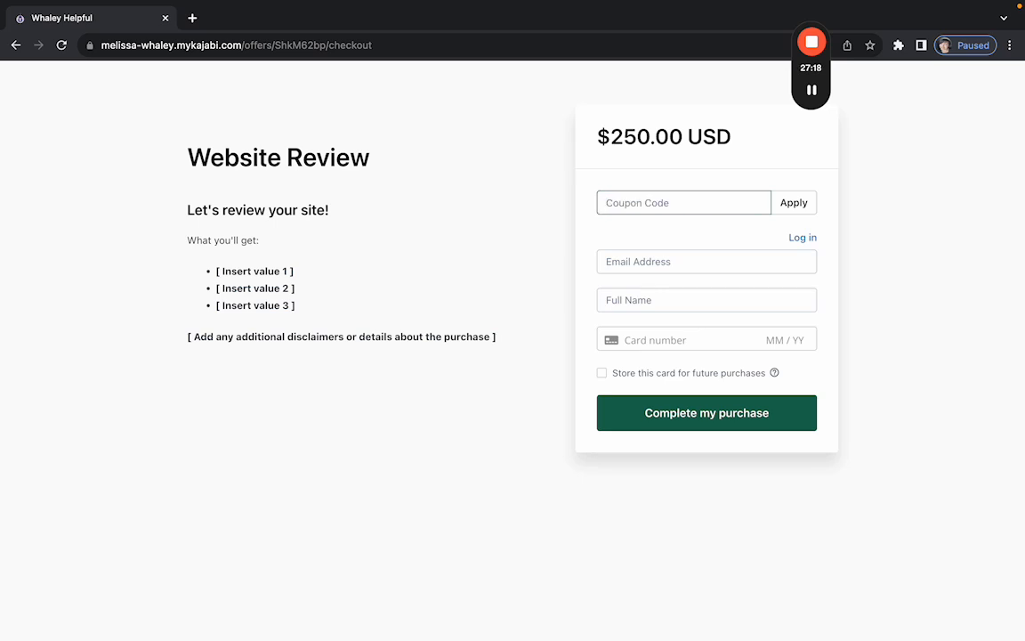
type("TESTINGS")
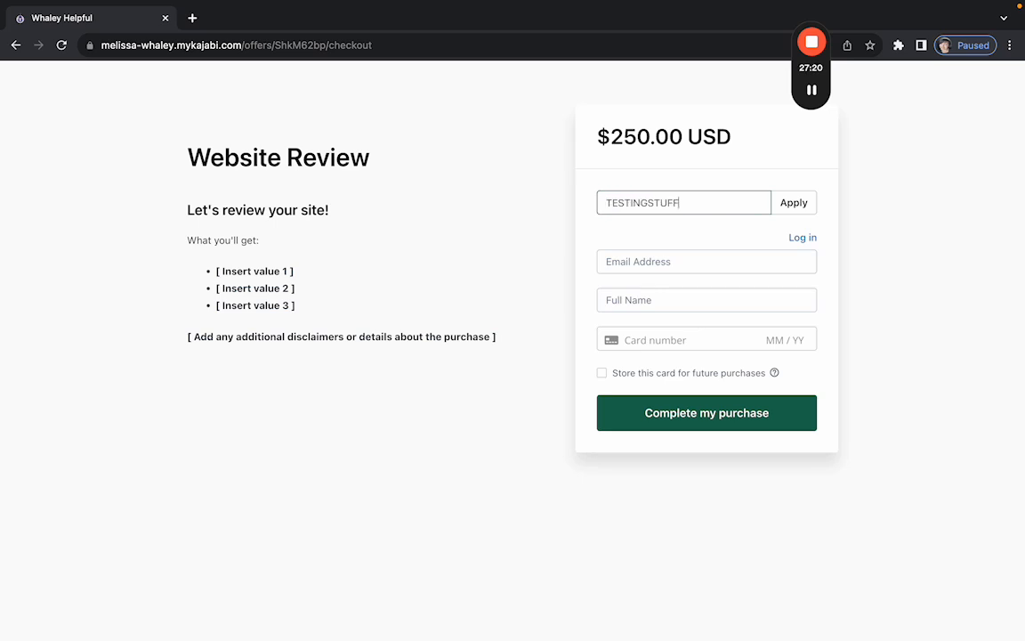
type("TUFF")
left_click(794, 203)
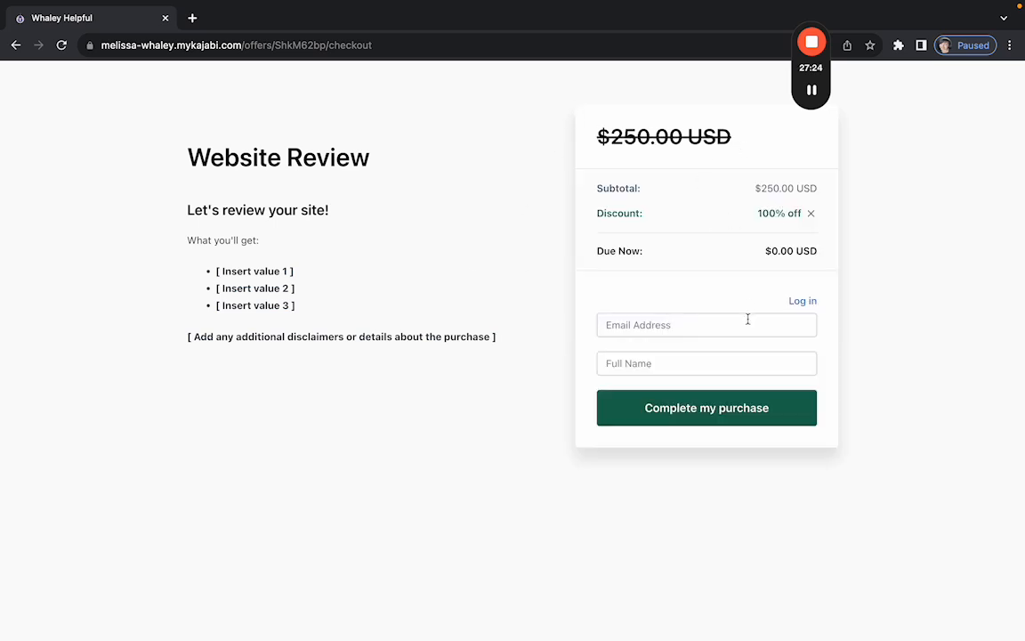
Enter the buyer's email and full name and complete the $0.00 purchase.
left_click(666, 323)
type("WH")
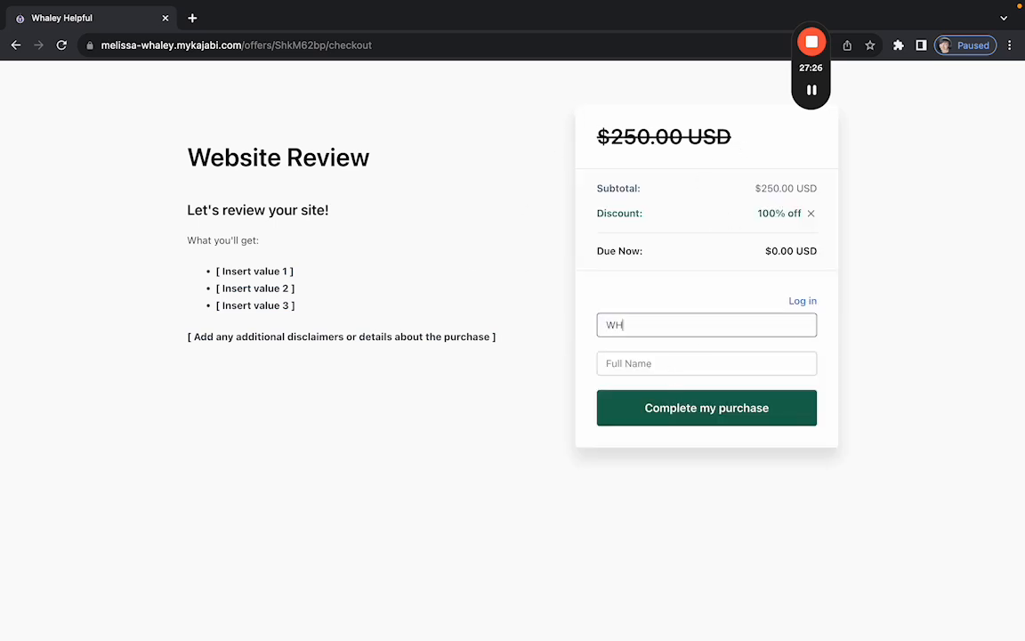
type("ALEY")
key("BackSpace")
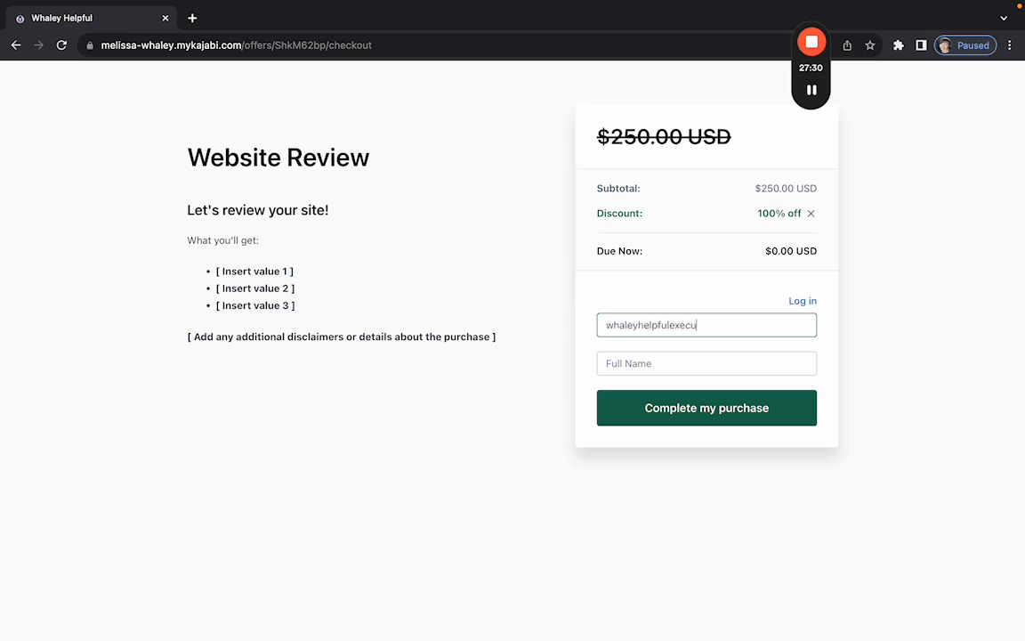
key("Tab")
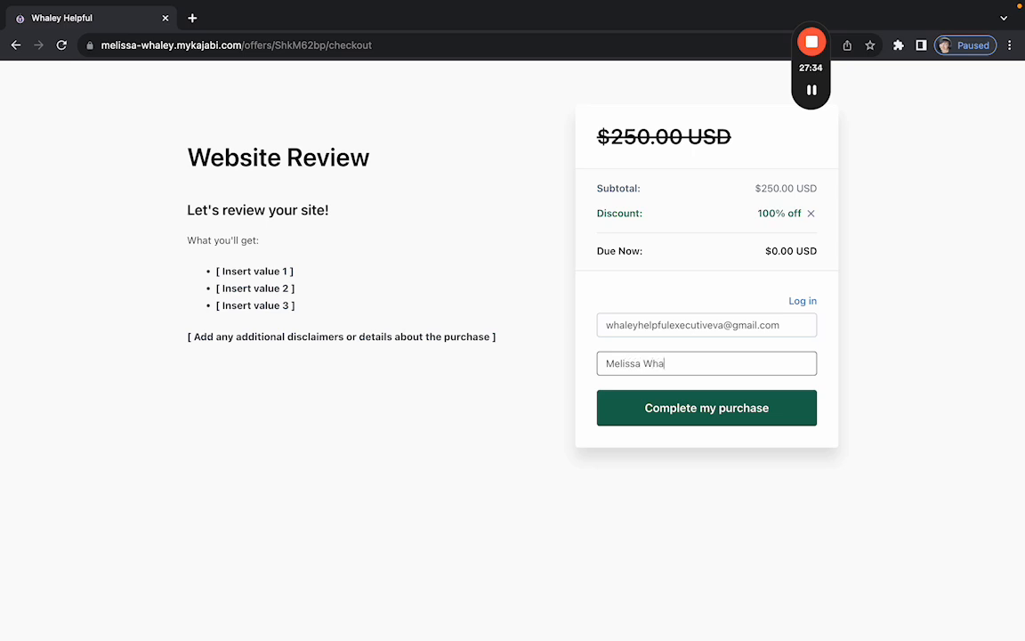
left_click(664, 408)
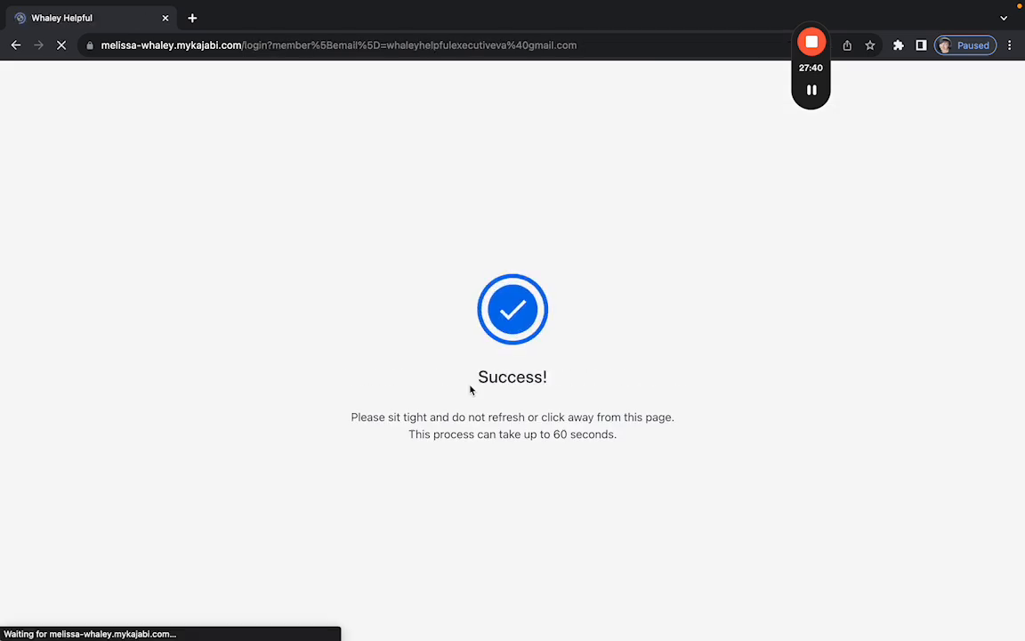
Log in with the purchase email and account password to reach the member library.
left_click(471, 390)
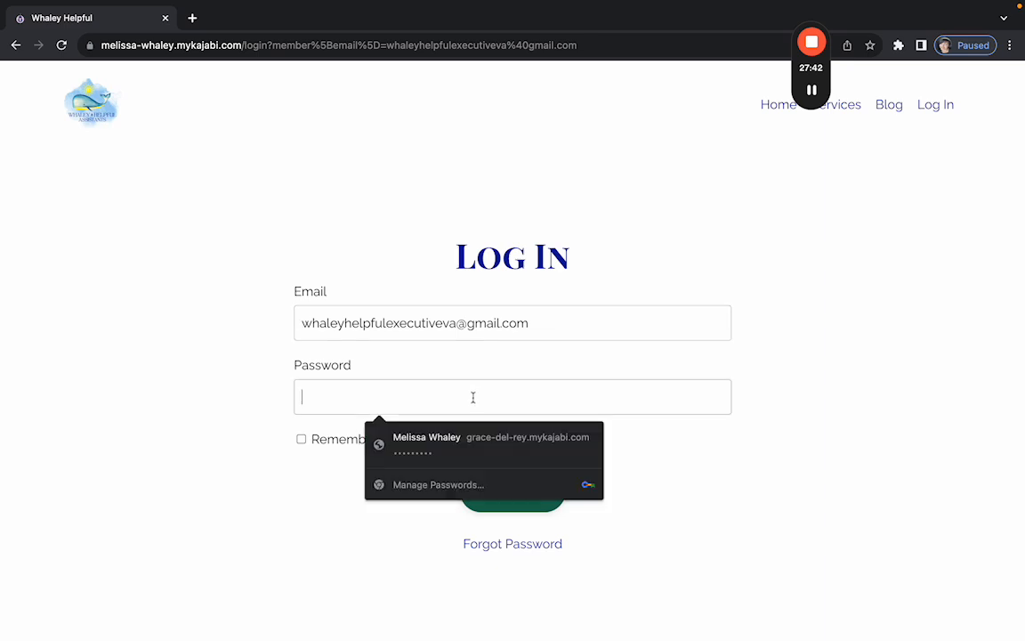
left_click(256, 393)
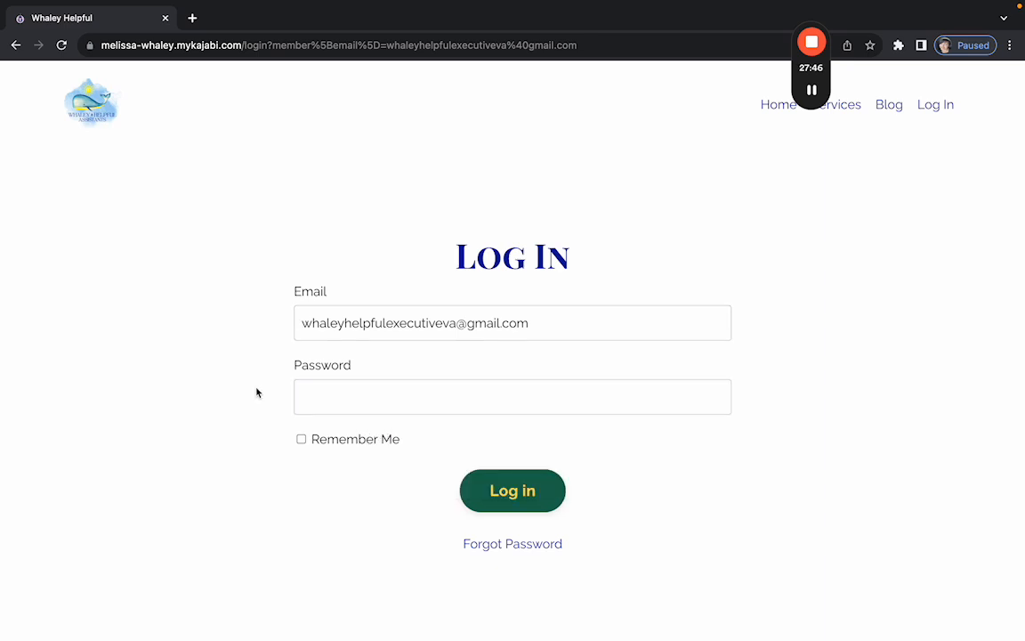
left_click(811, 89)
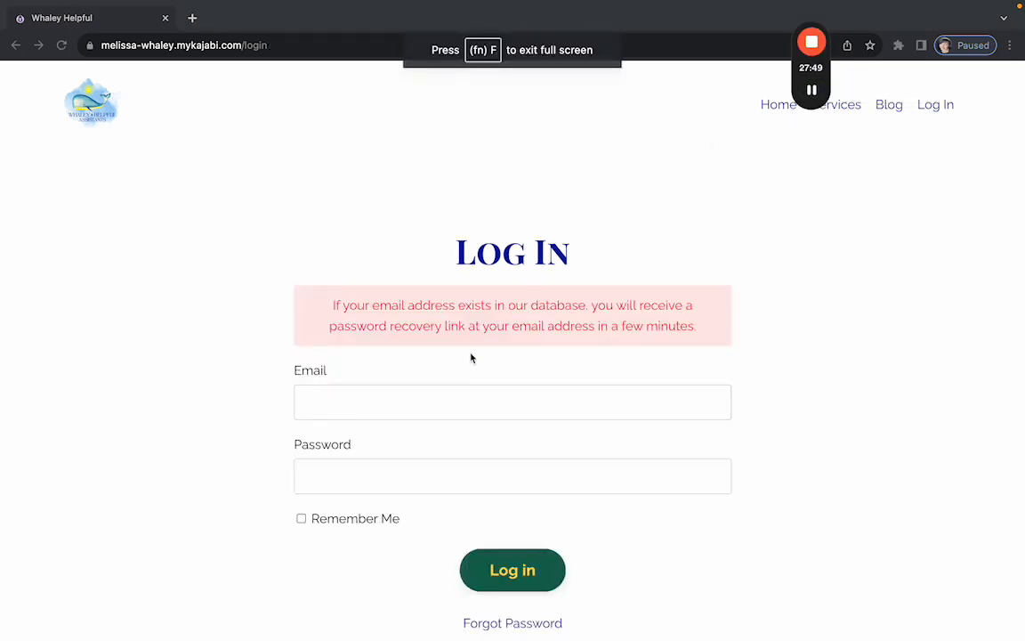
left_click(421, 396)
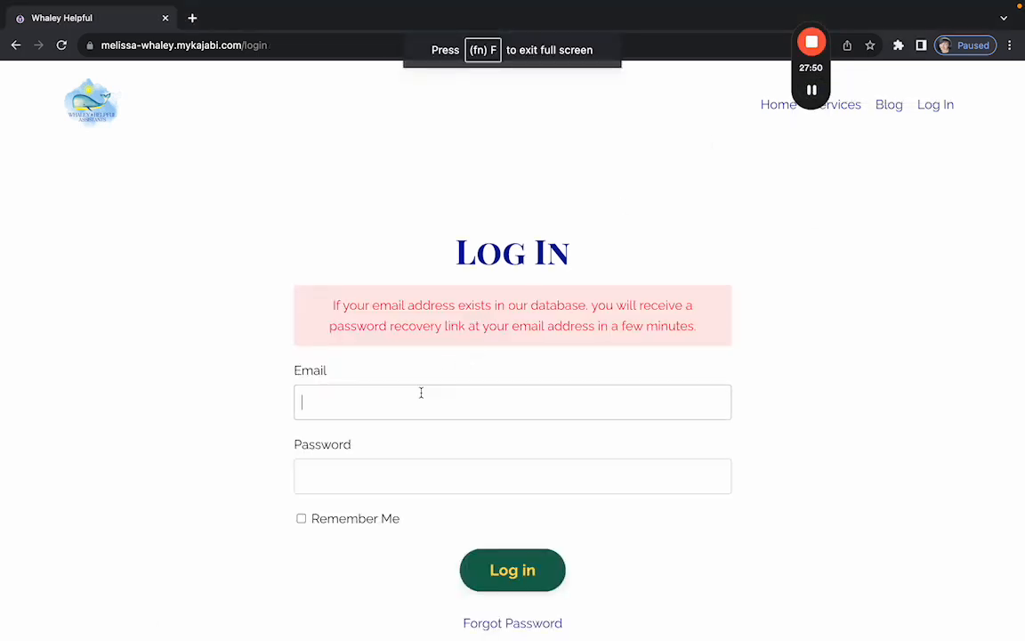
left_click(421, 442)
left_click(373, 472)
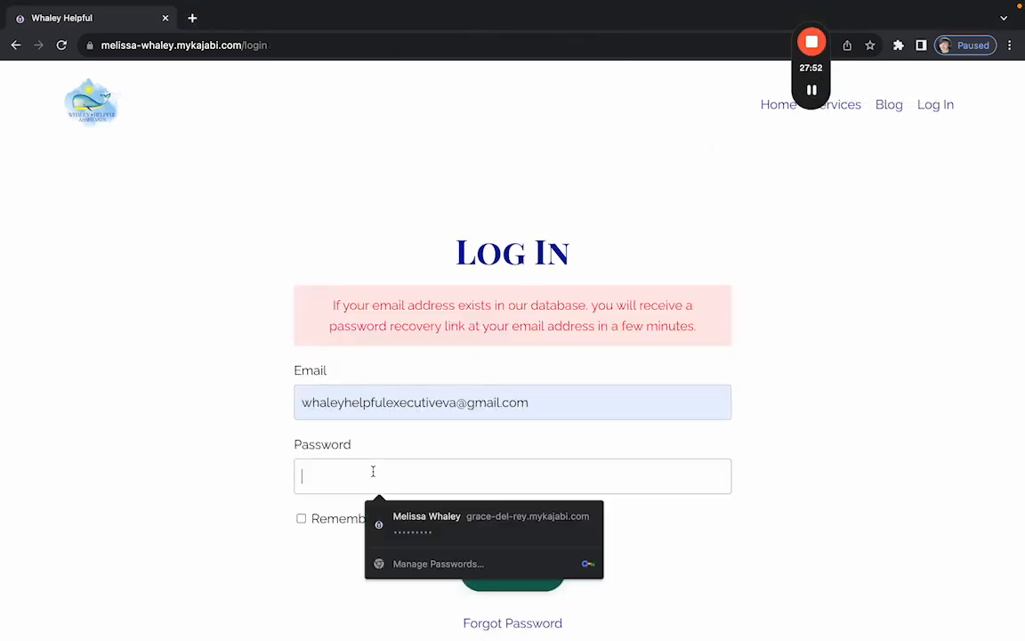
type("*********")
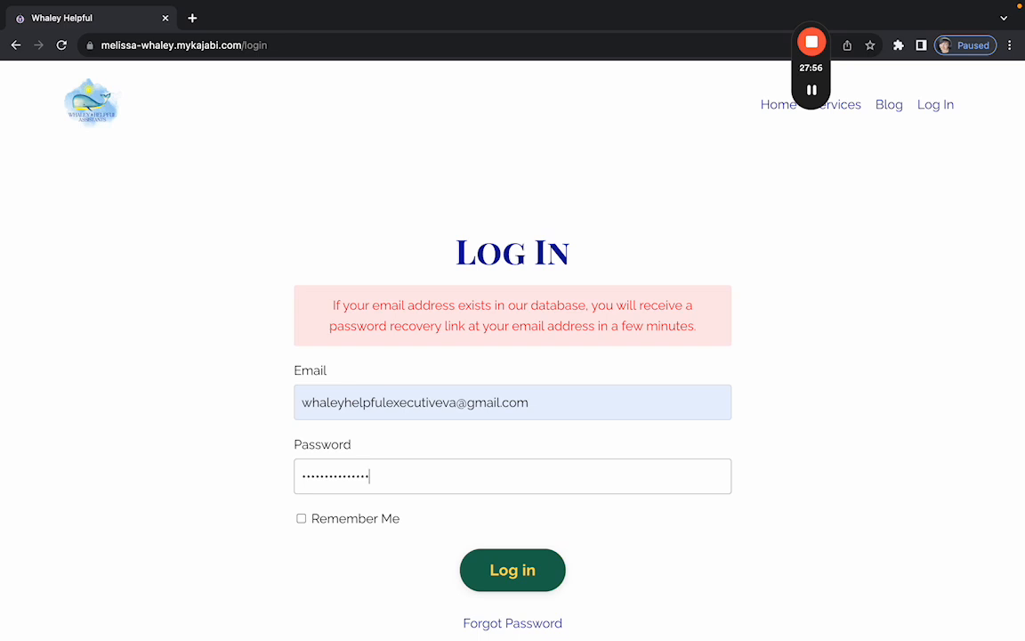
left_click(505, 572)
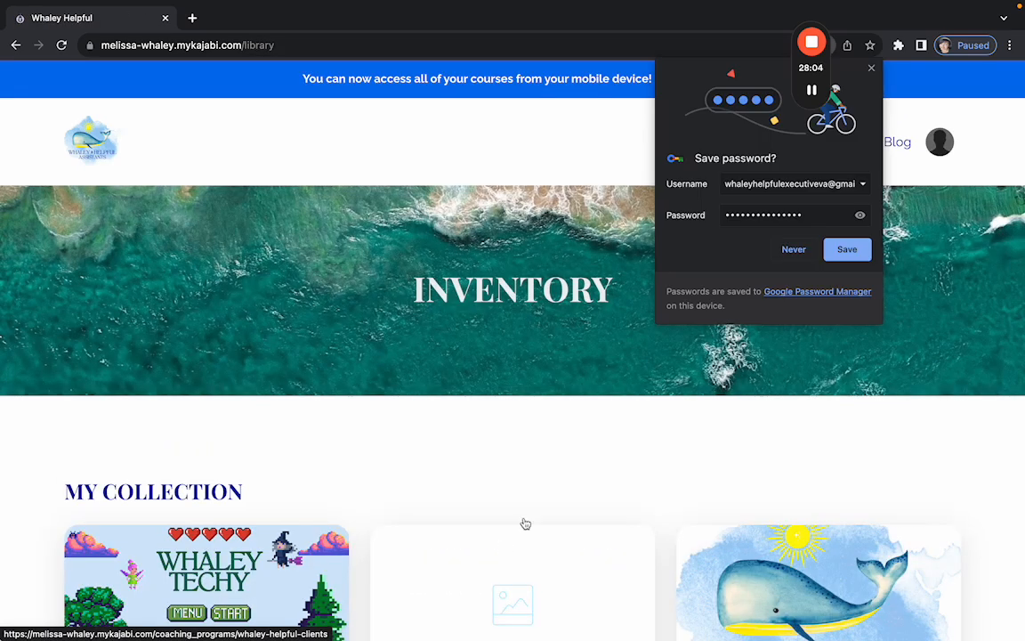
Save the login password in Chrome, then open the purchased Website Review class from the library.
left_click(848, 250)
scroll(445, 371, "down", 1)
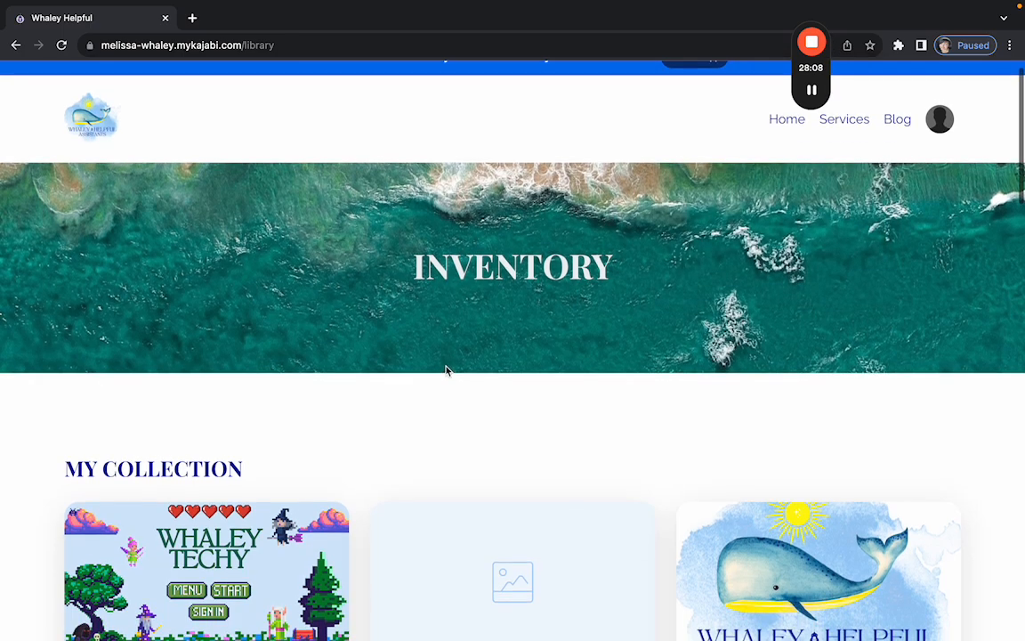
scroll(447, 370, "down", 1)
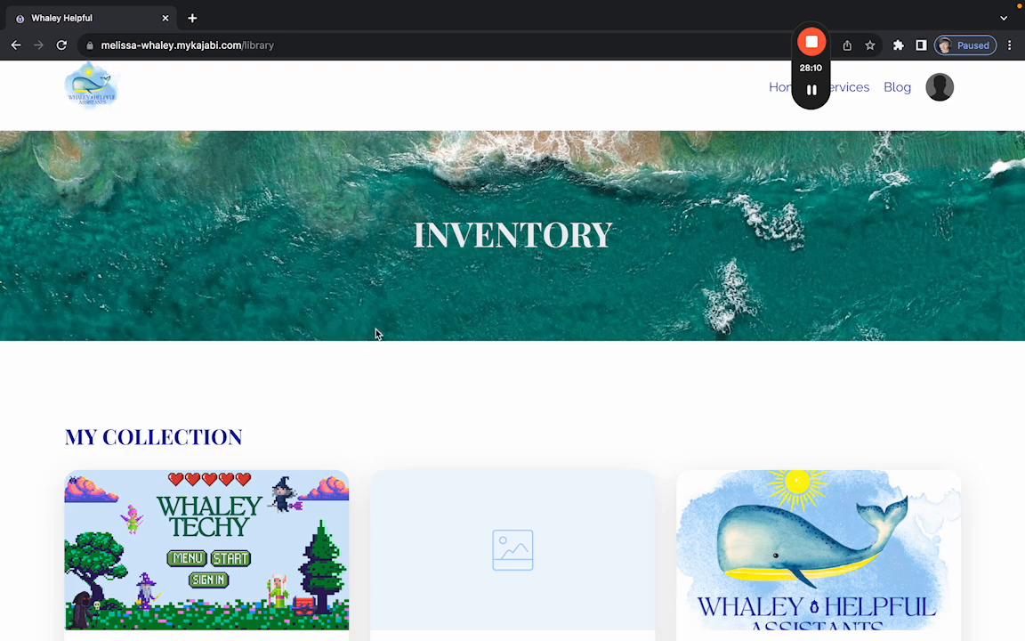
scroll(401, 348, "down", 3)
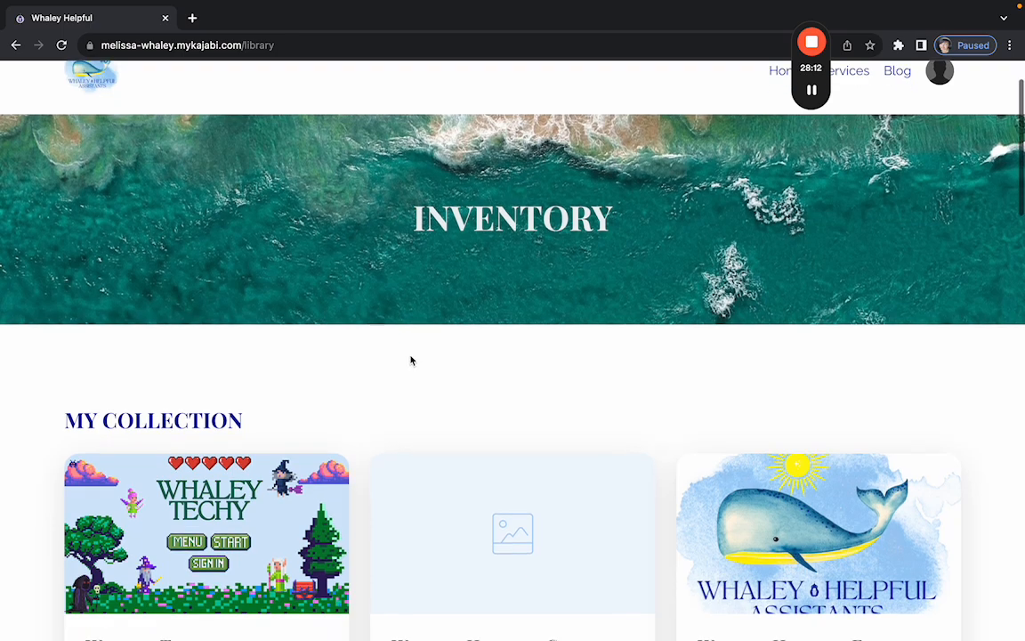
scroll(363, 362, "down", 4)
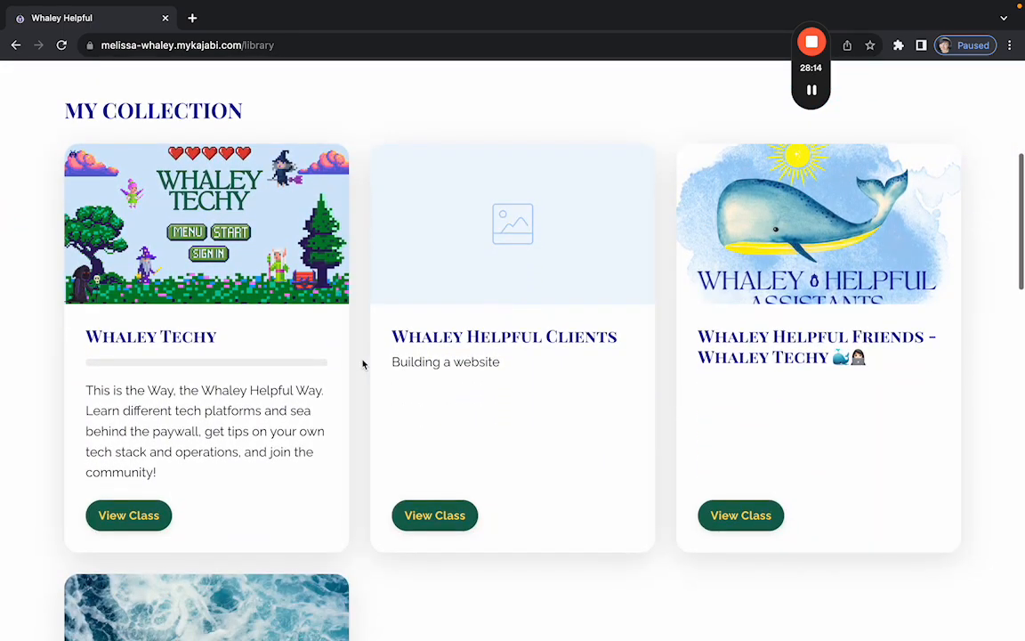
scroll(363, 362, "down", 3)
scroll(267, 401, "down", 3)
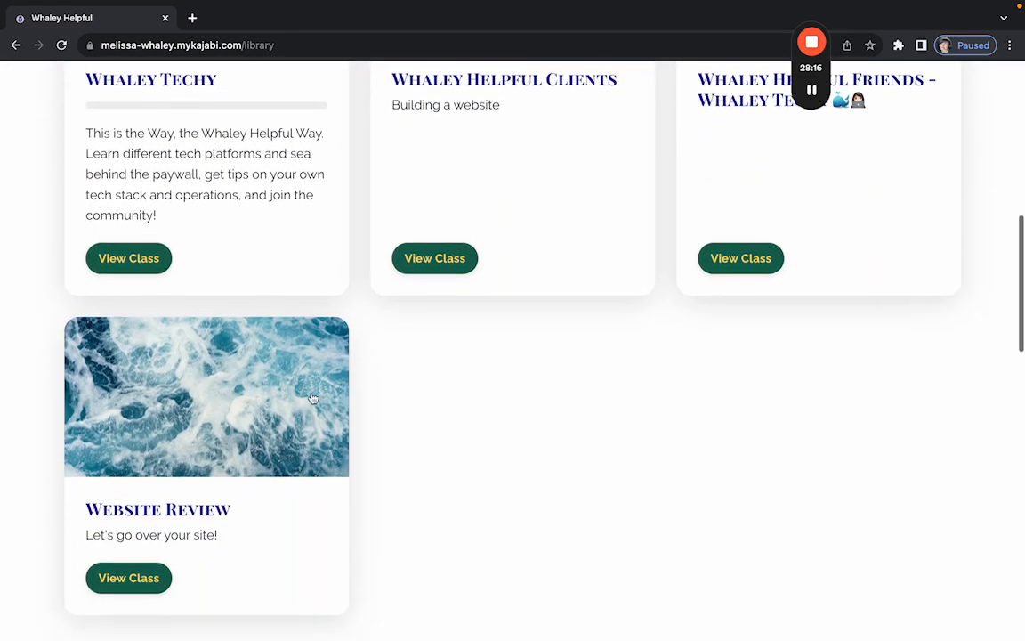
scroll(383, 414, "up", 5)
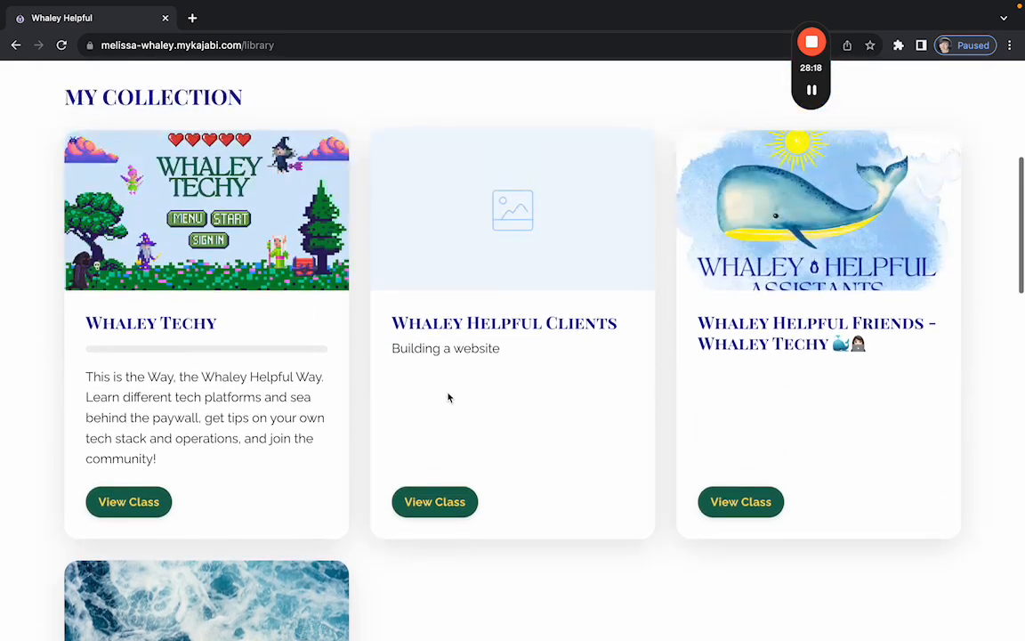
scroll(392, 342, "down", 7)
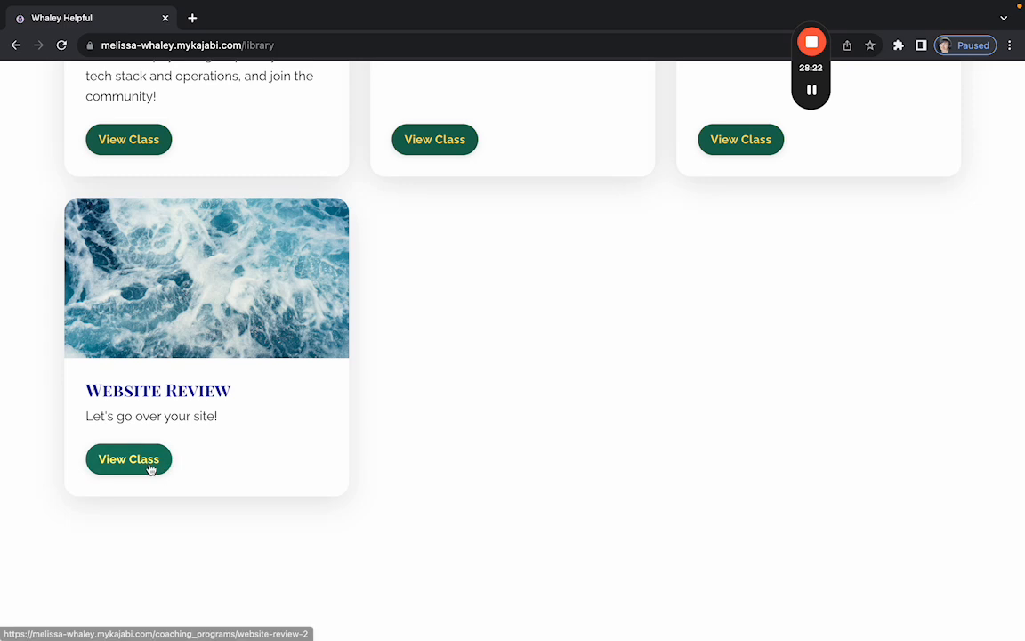
left_click(147, 467)
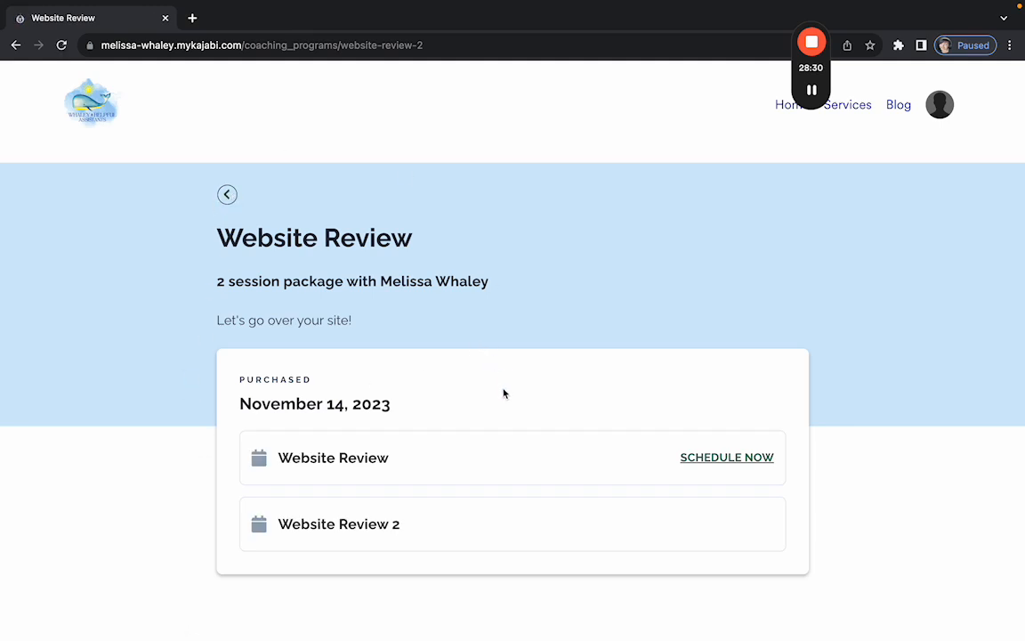
In the first Website Review session, add a fifth agenda item 'Give you a testimonial!'.
scroll(569, 383, "down", 1)
left_click(590, 418)
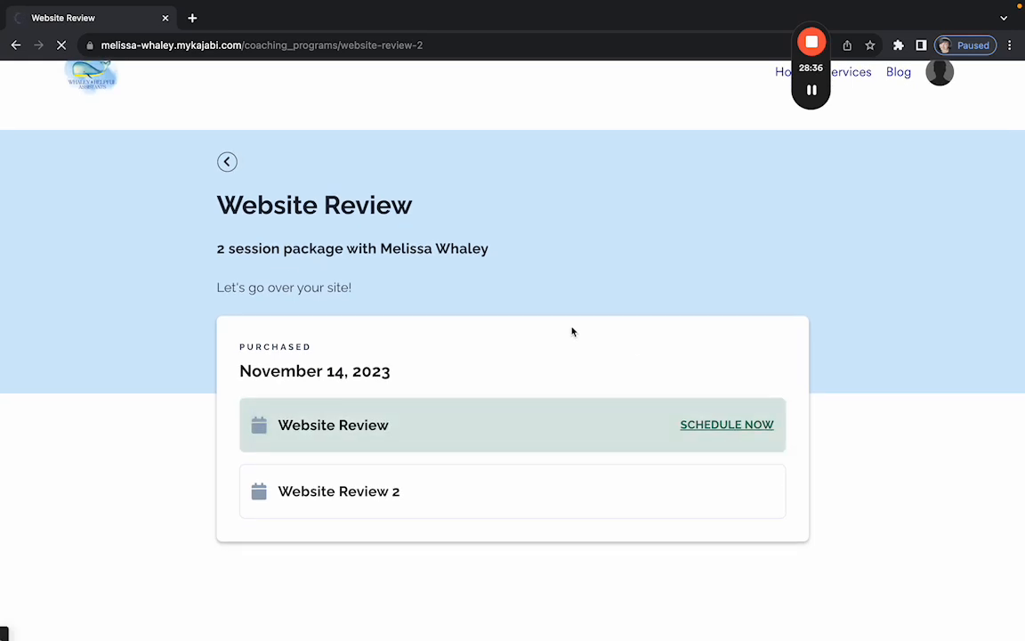
scroll(369, 417, "down", 2)
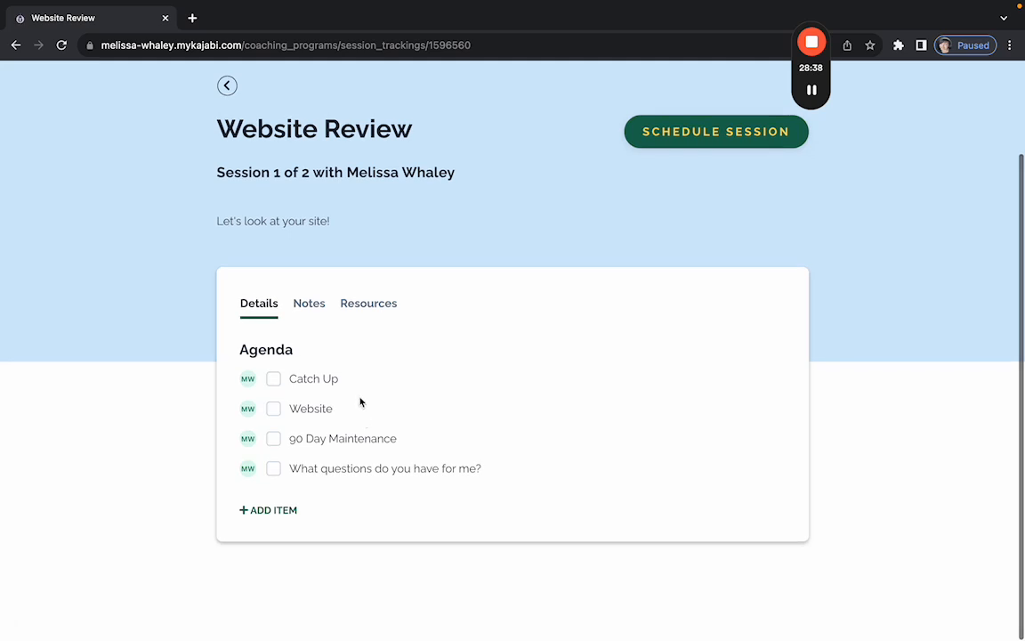
scroll(277, 346, "up", 2)
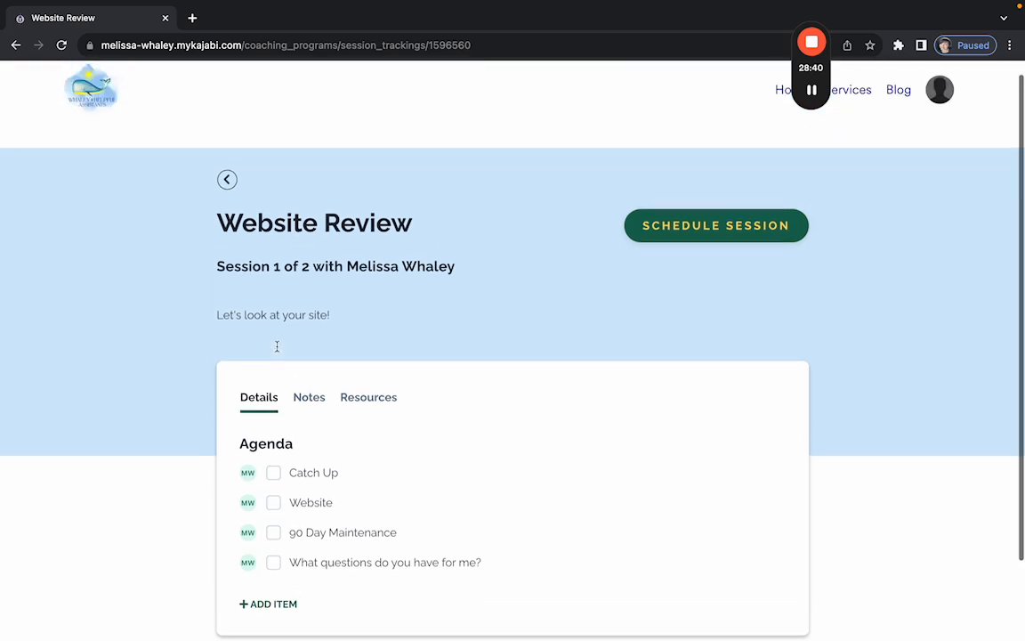
scroll(277, 350, "down", 2)
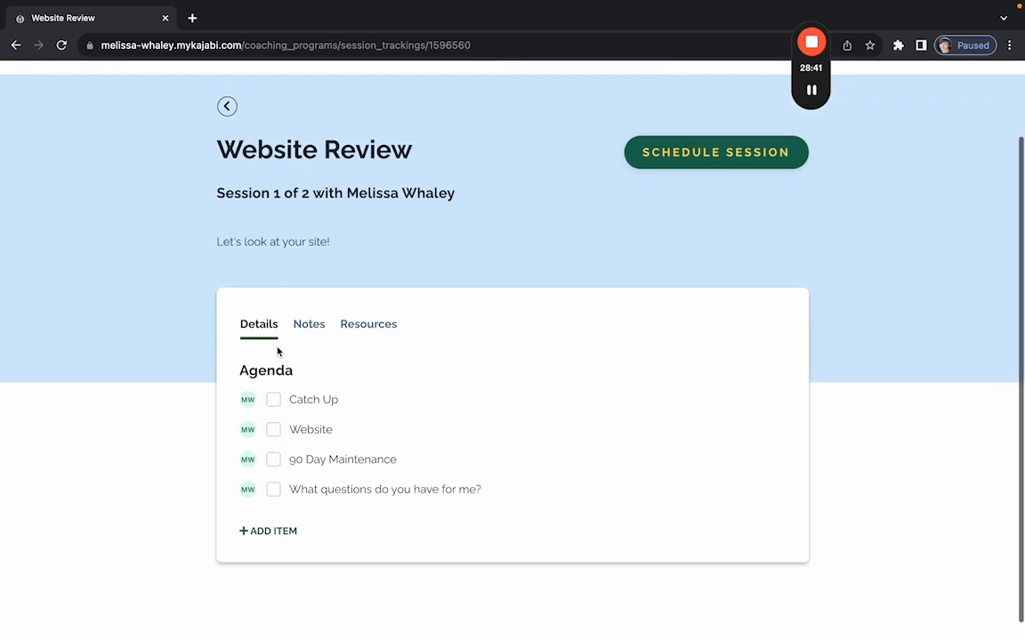
left_click(267, 531)
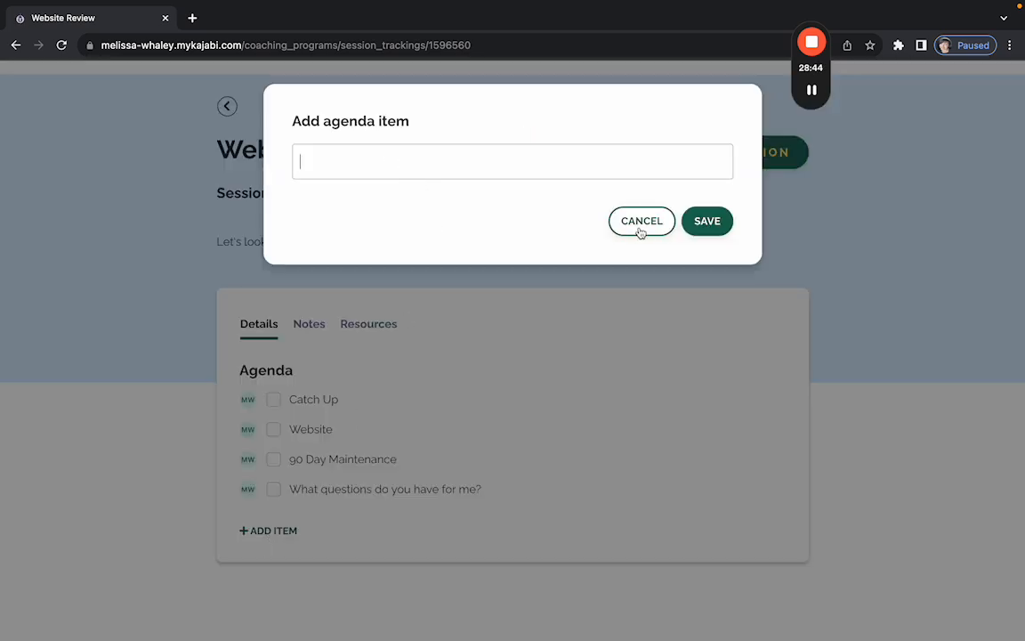
left_click(641, 225)
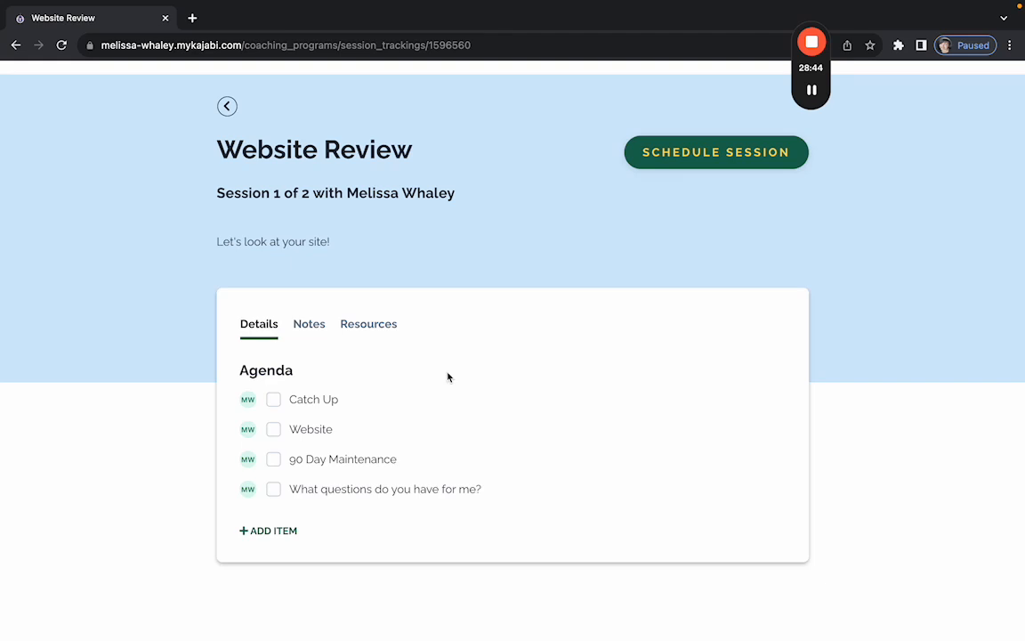
left_click(267, 534)
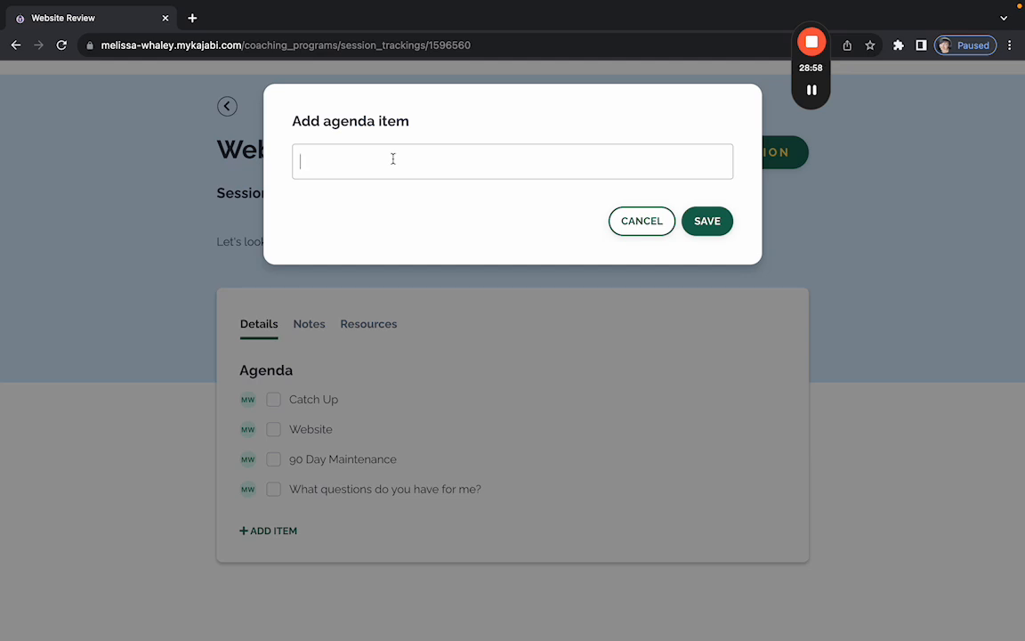
type("Give you a testimonial!")
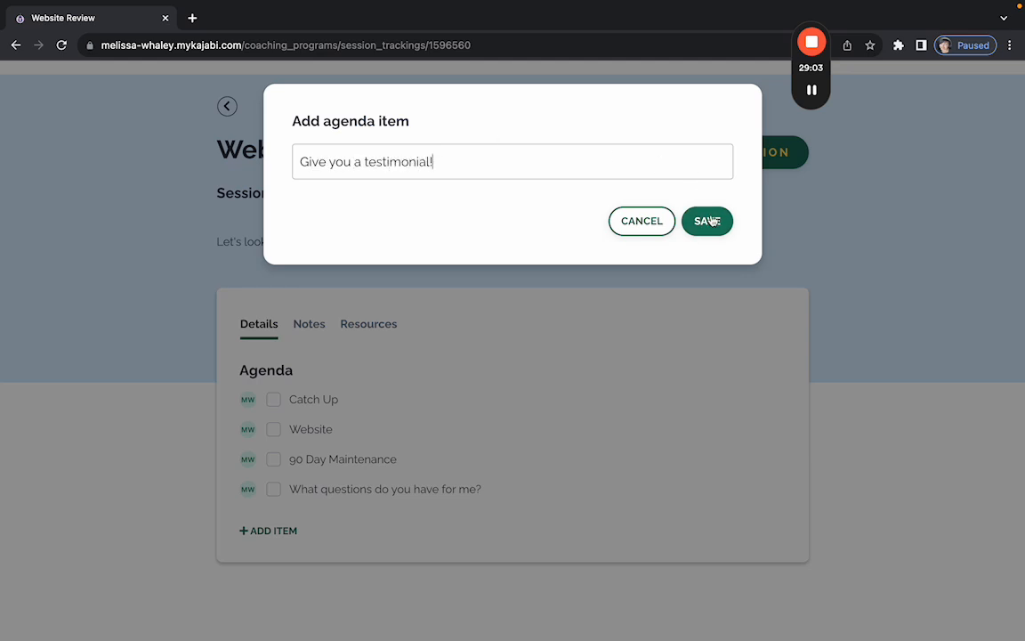
key("Return")
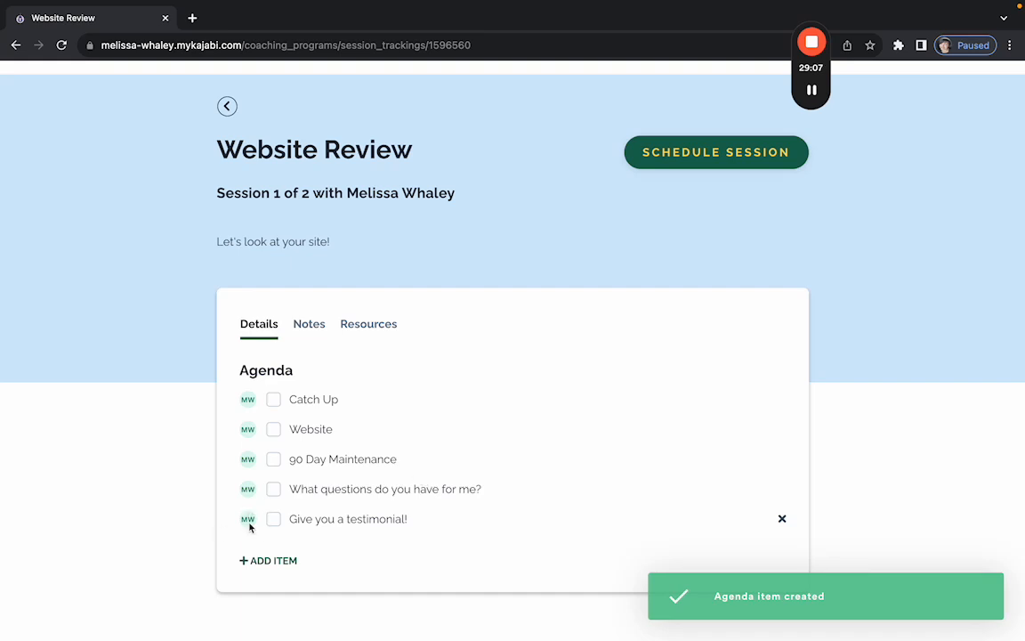
Show the session notes and write 'These are a secret!' in the private notes.
left_click(319, 330)
scroll(322, 341, "down", 5)
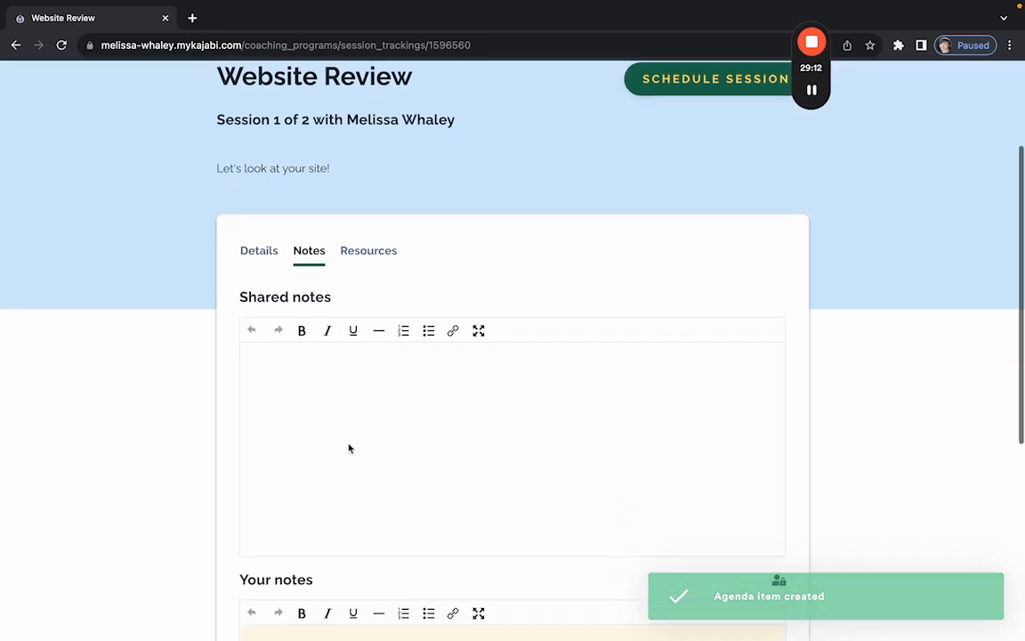
scroll(349, 448, "down", 3)
left_click(348, 449)
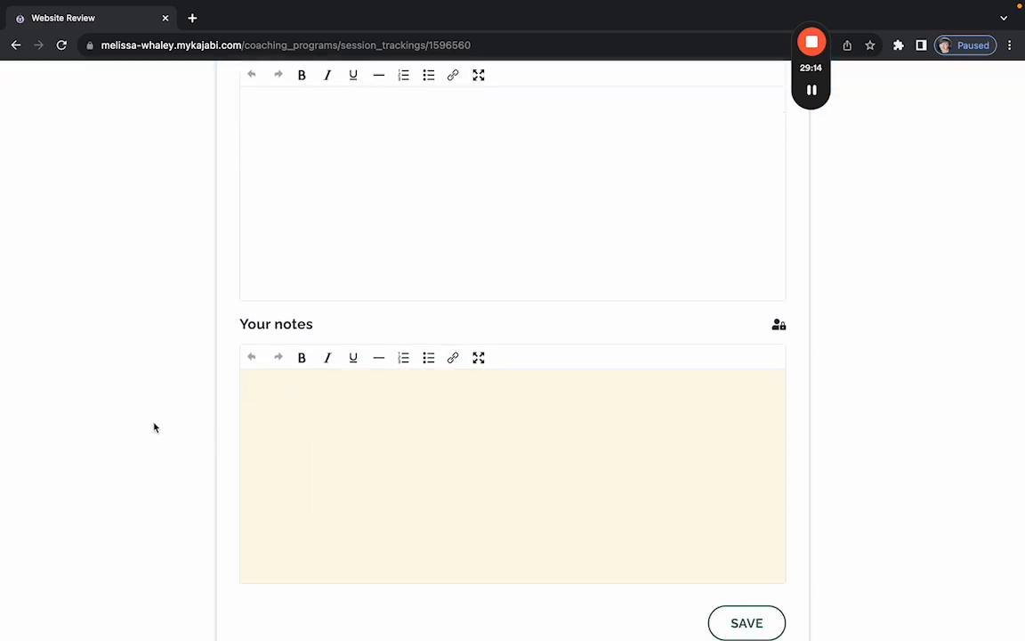
type("These are a secret!")
Write 'Hi how are you?' in the shared notes and save both notes.
scroll(364, 296, "up", 2)
left_click(393, 265)
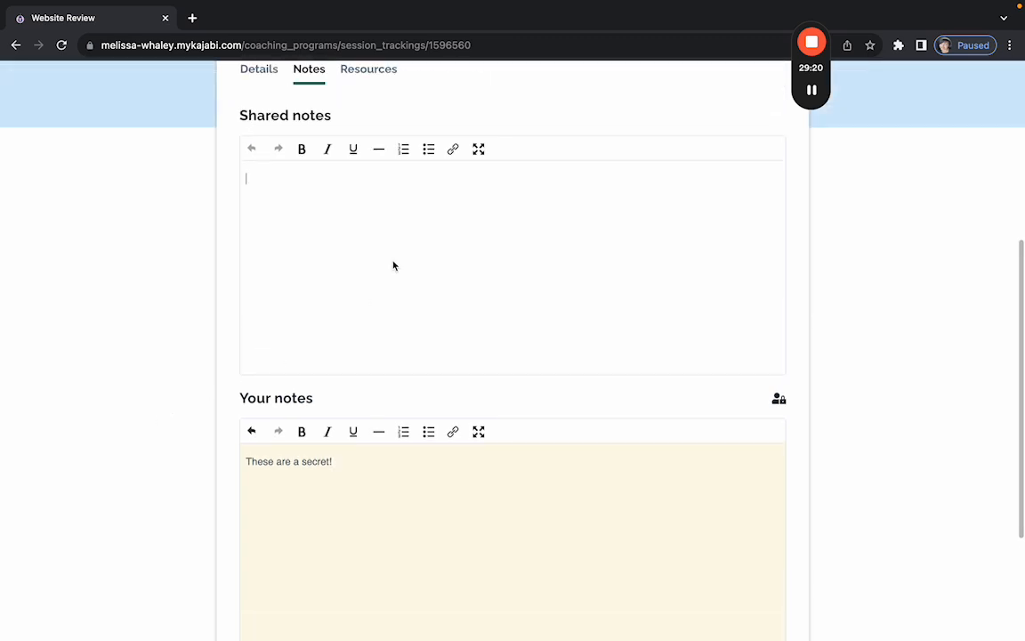
type("Hi how a")
key("BackSpace")
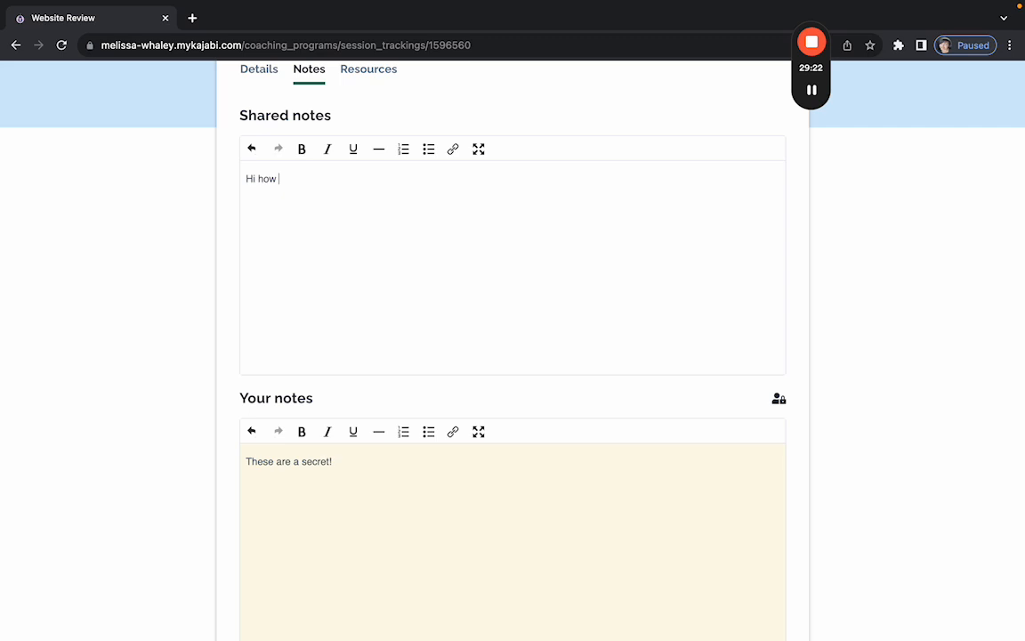
type("are you? :)")
scroll(552, 362, "down", 3)
left_click(751, 511)
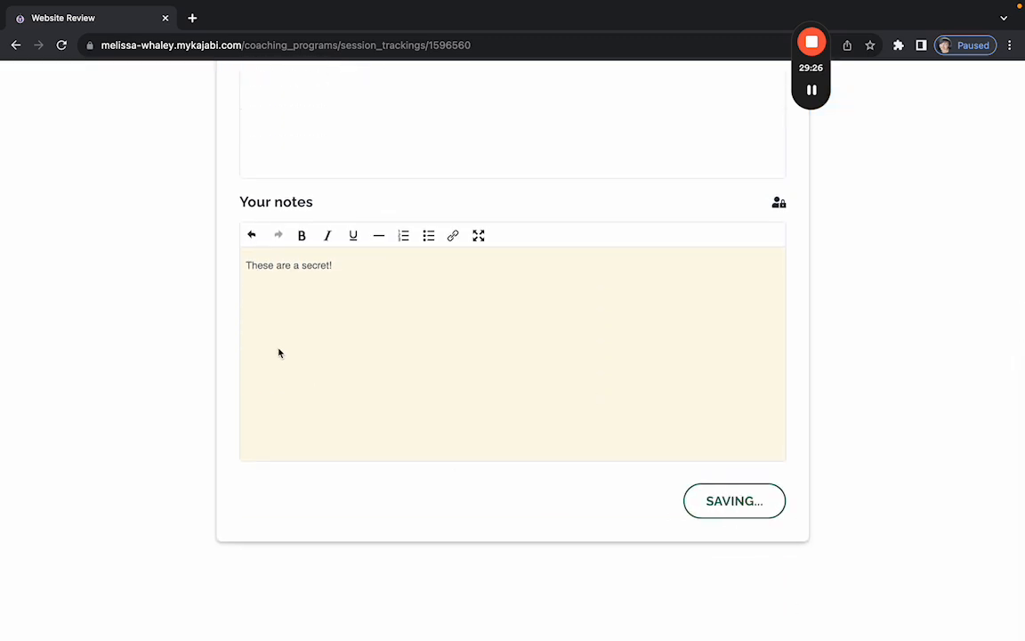
scroll(279, 352, "up", 4)
scroll(220, 351, "up", 2)
Look through the session's resource options without adding any resource.
left_click(393, 312)
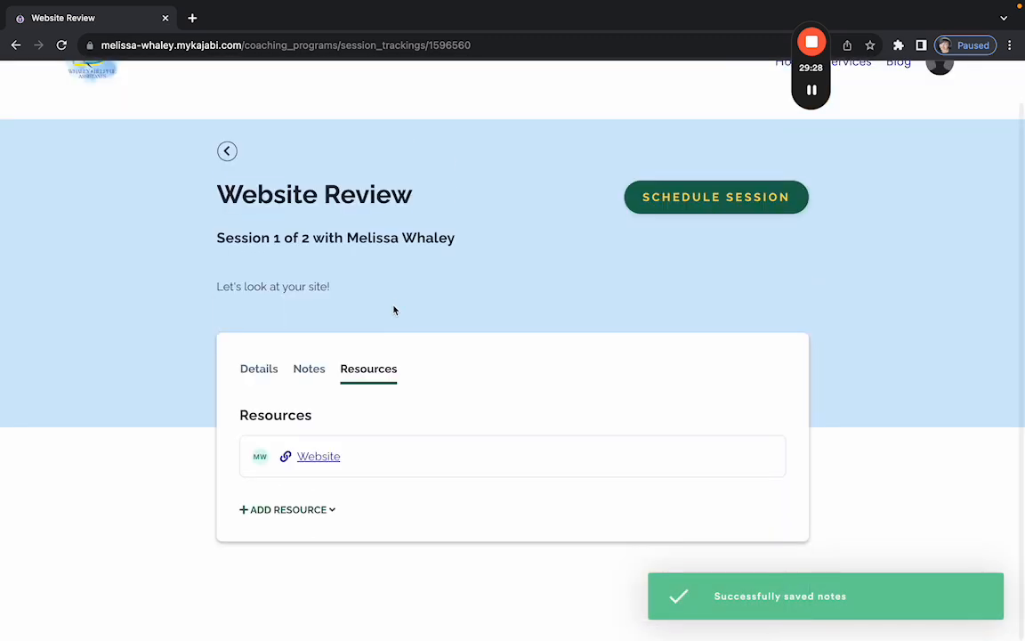
left_click(285, 509)
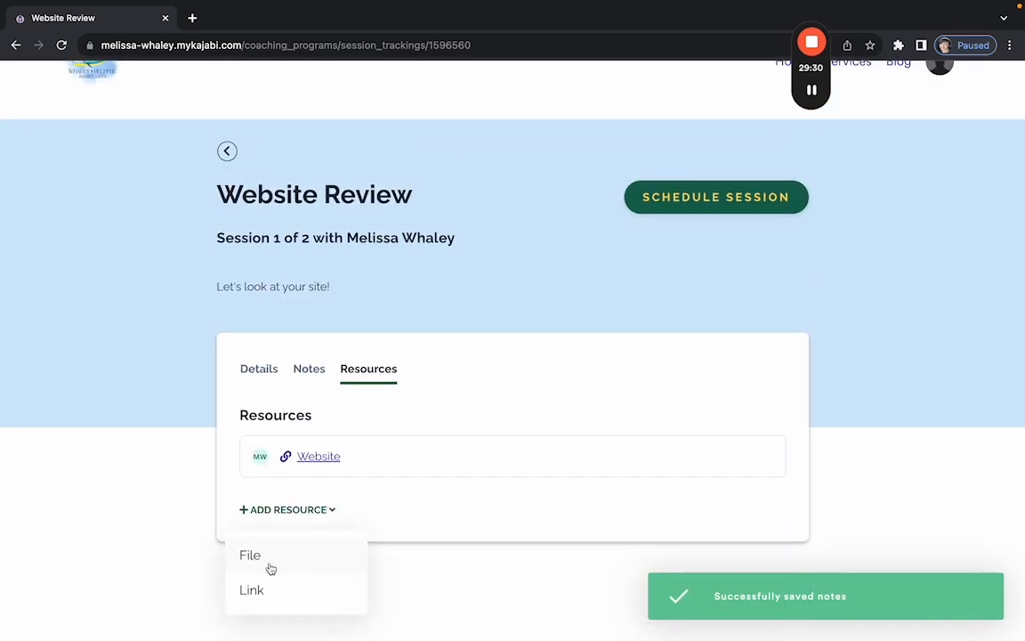
left_click(151, 407)
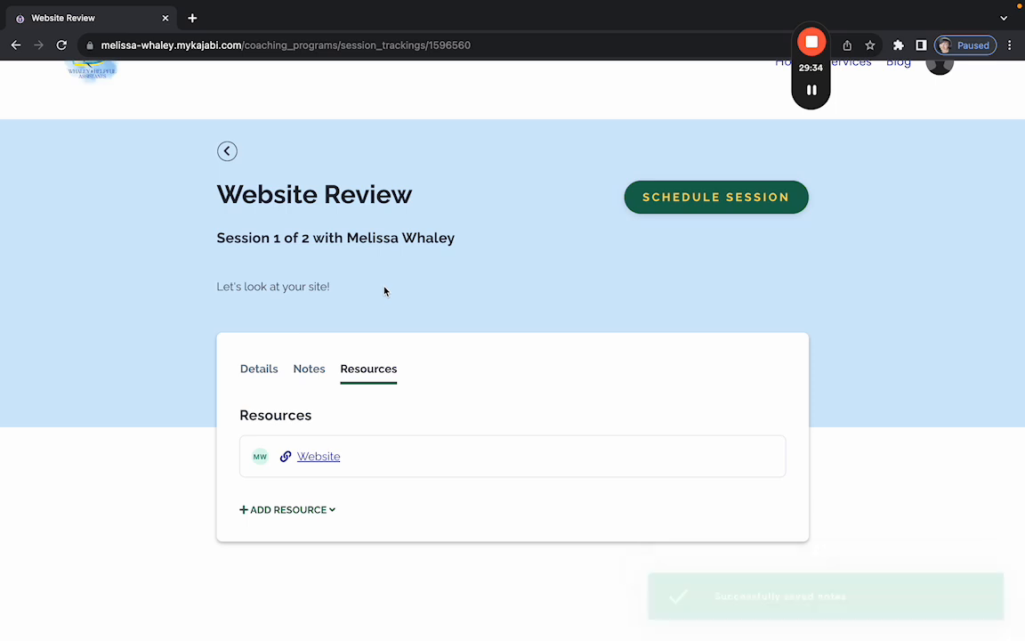
Book the session for Friday, November 17, 2023 at 2:00 PM and dismiss the confirmation.
left_click(688, 203)
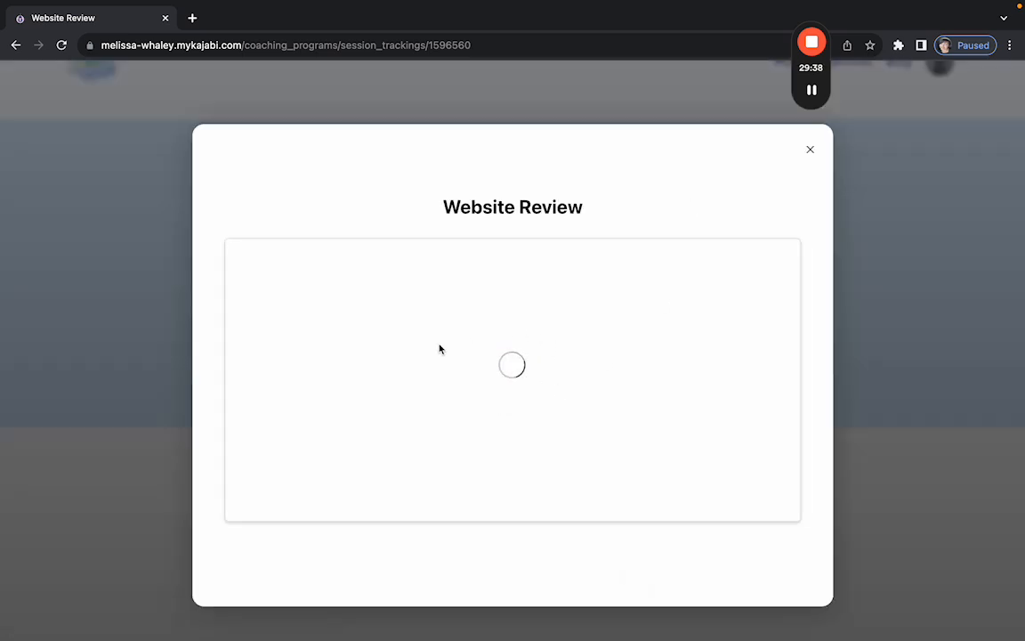
left_click(442, 392)
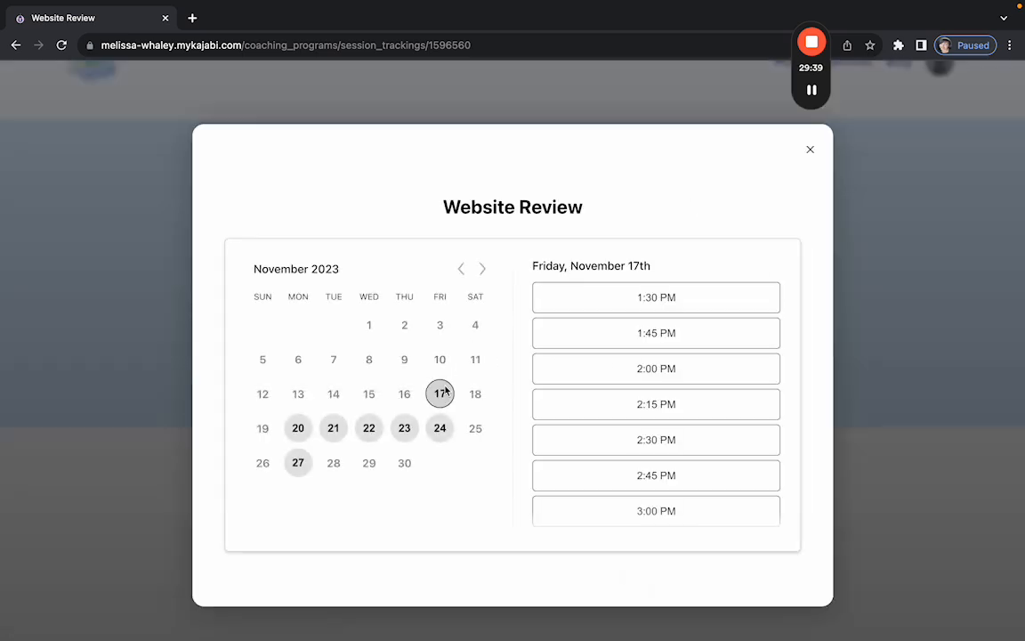
left_click(664, 361)
left_click(663, 362)
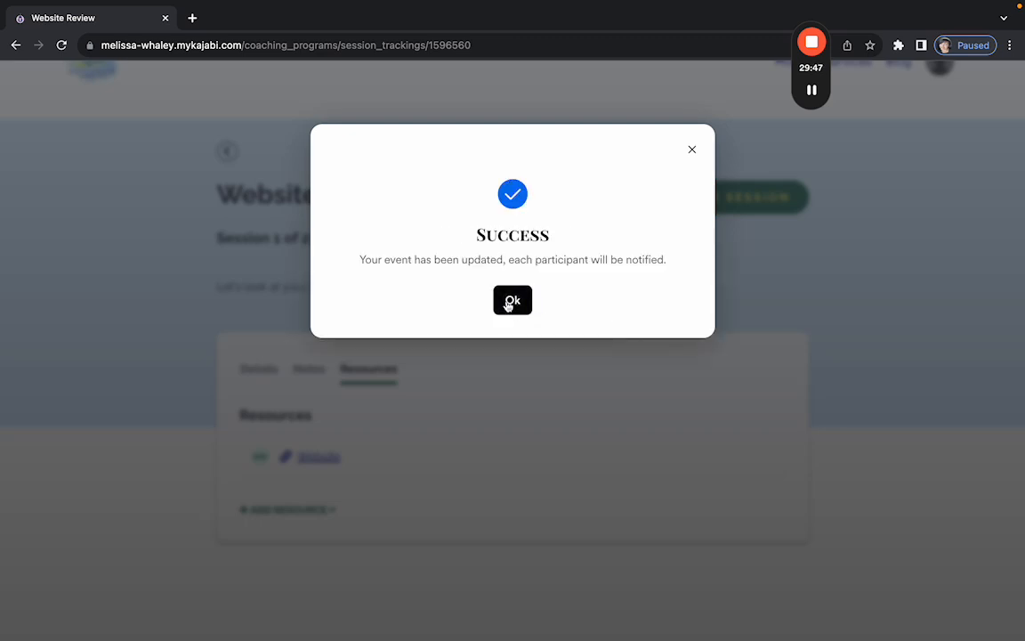
left_click(509, 303)
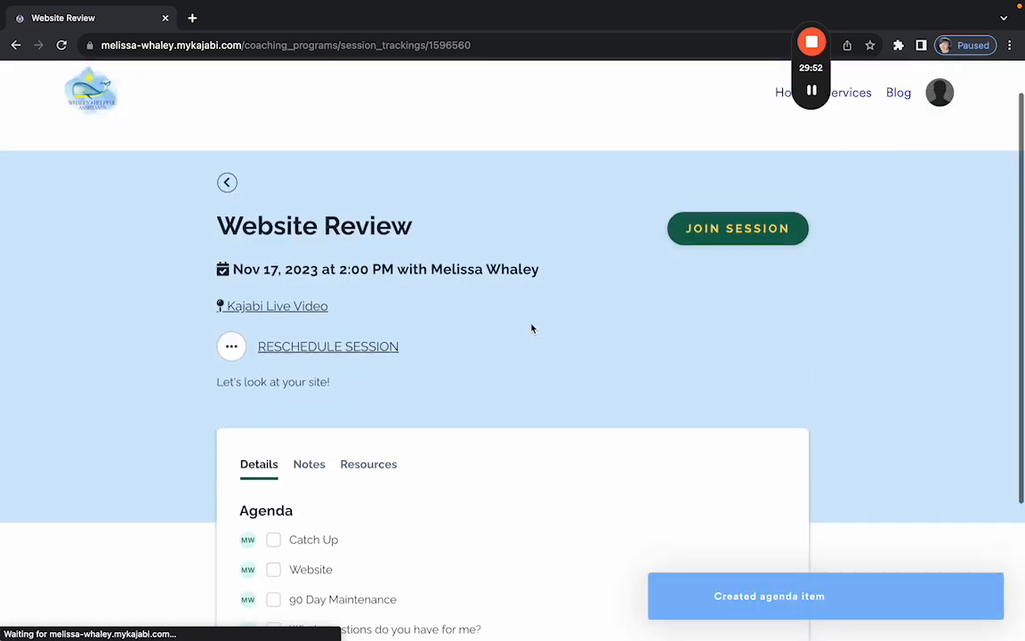
Check the session's extra options menu, closing it without changes.
scroll(531, 328, "down", 3)
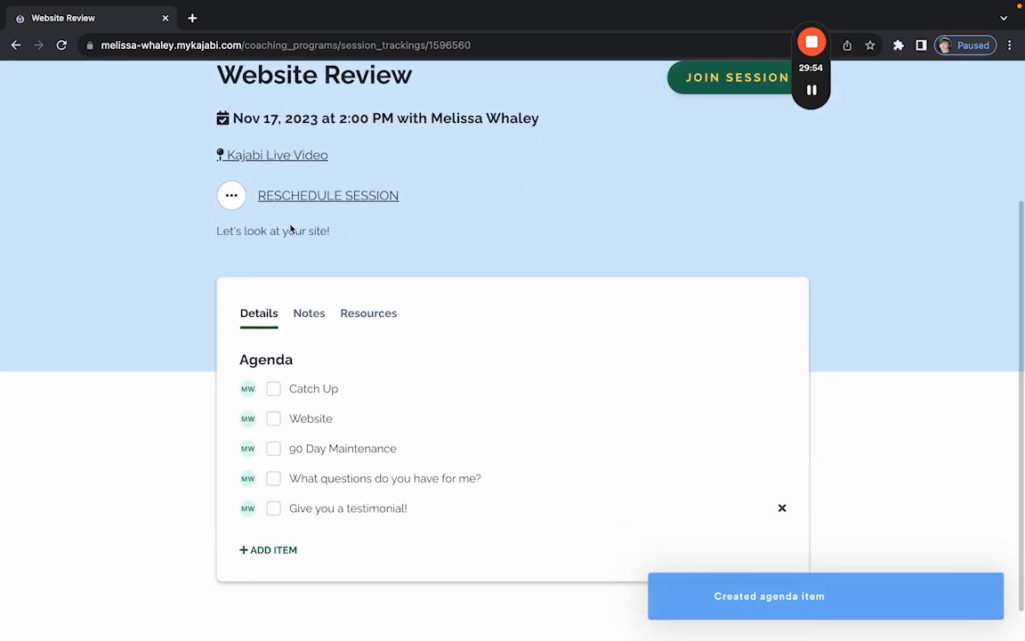
scroll(297, 232, "up", 2)
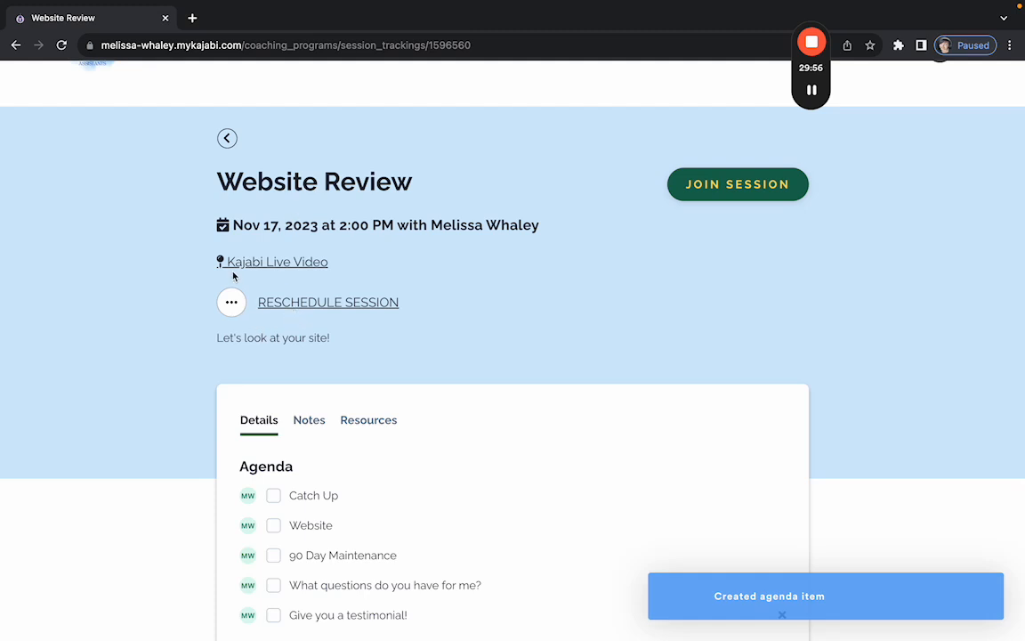
left_click(233, 304)
left_click(191, 312)
left_click(231, 303)
left_click(273, 258)
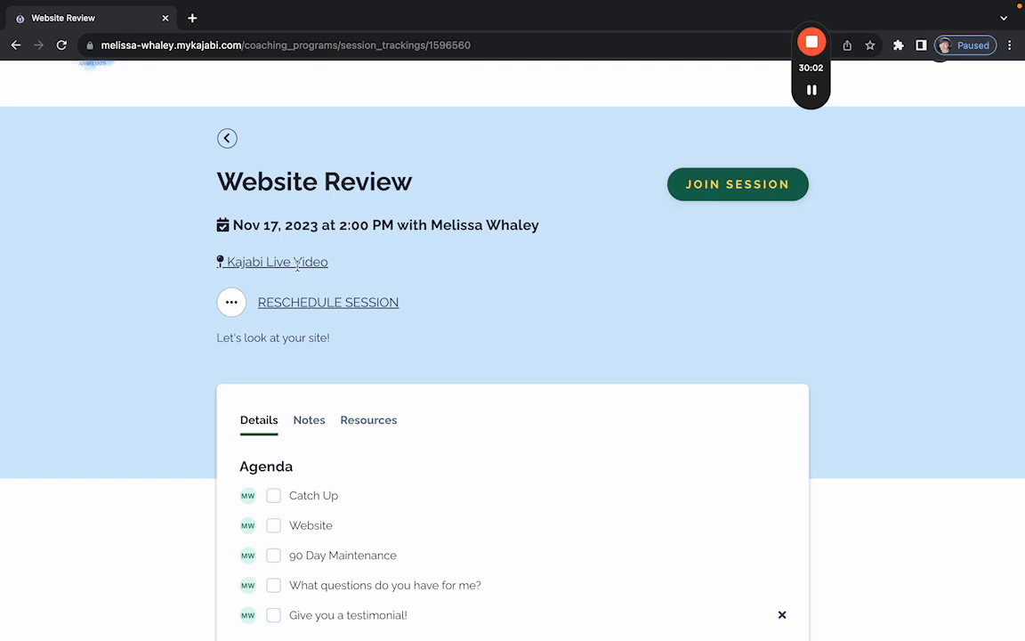
scroll(392, 266, "down", 1)
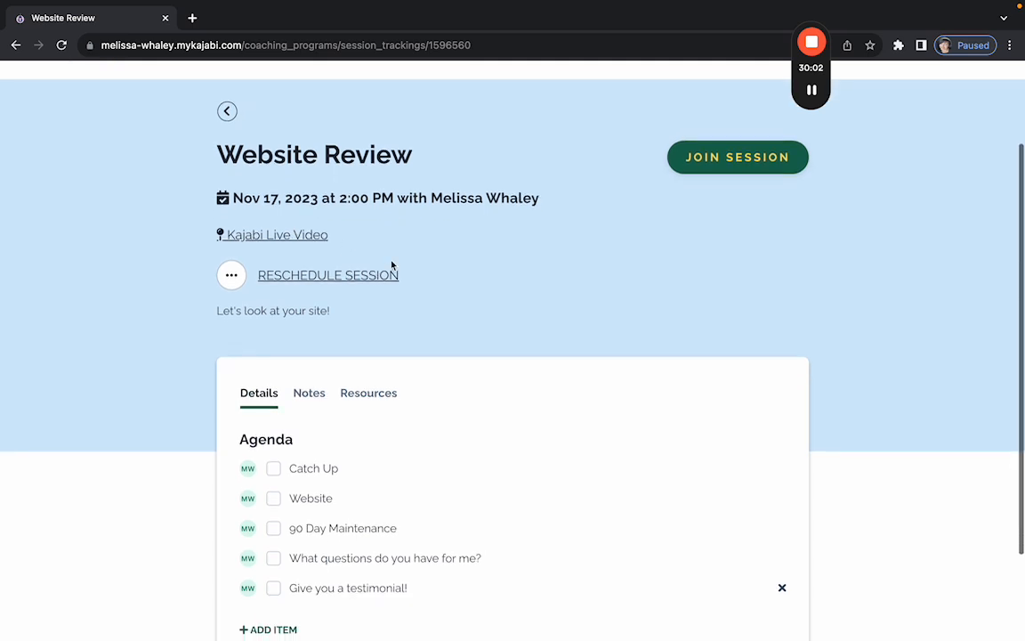
Join the session as the student and return to the wait-for-host page.
left_click(739, 165)
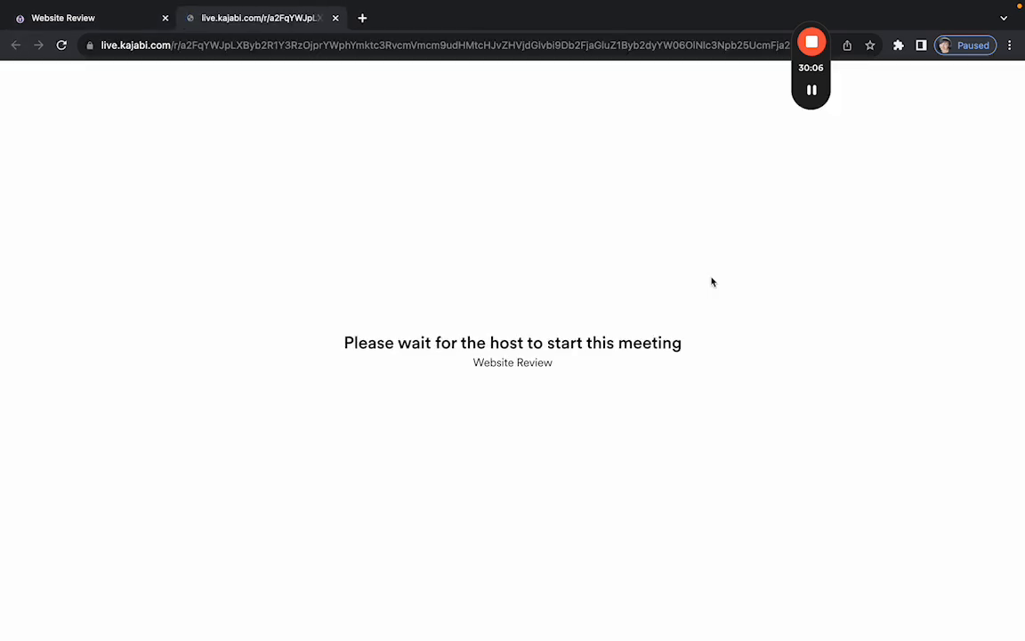
left_click(86, 19)
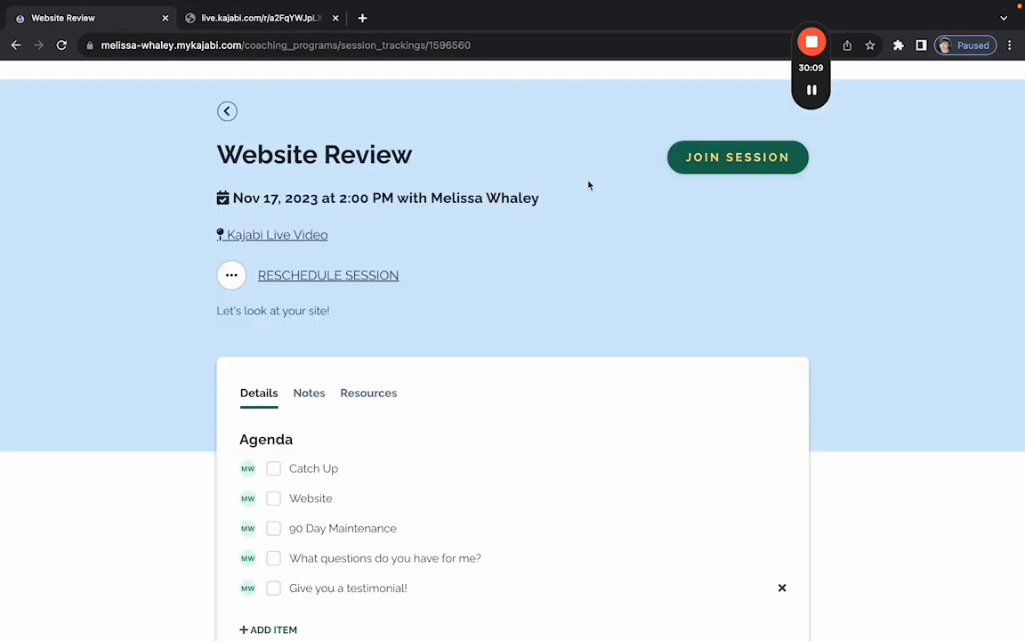
left_click(233, 20)
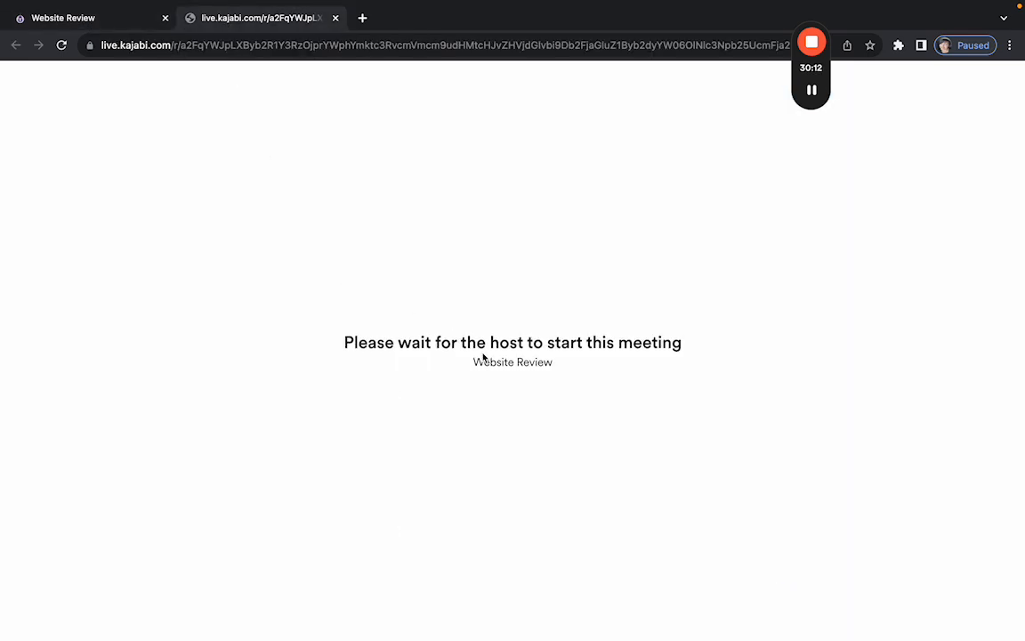
Exit full screen, minimize the Gmail and PDF windows, and bring back the Kajabi admin browser.
mouse_move(43, 4)
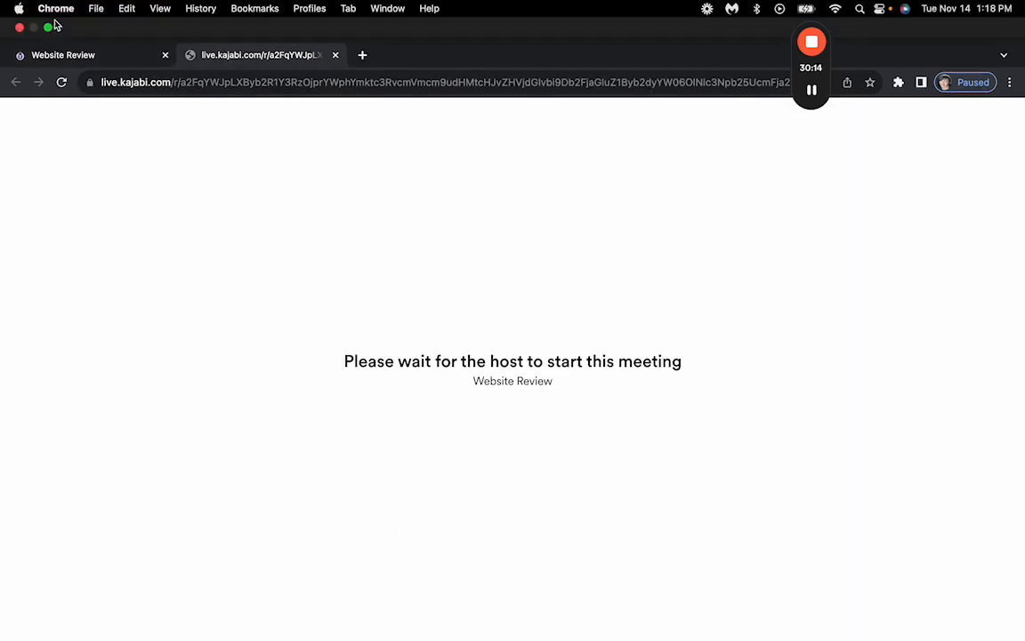
left_click(49, 29)
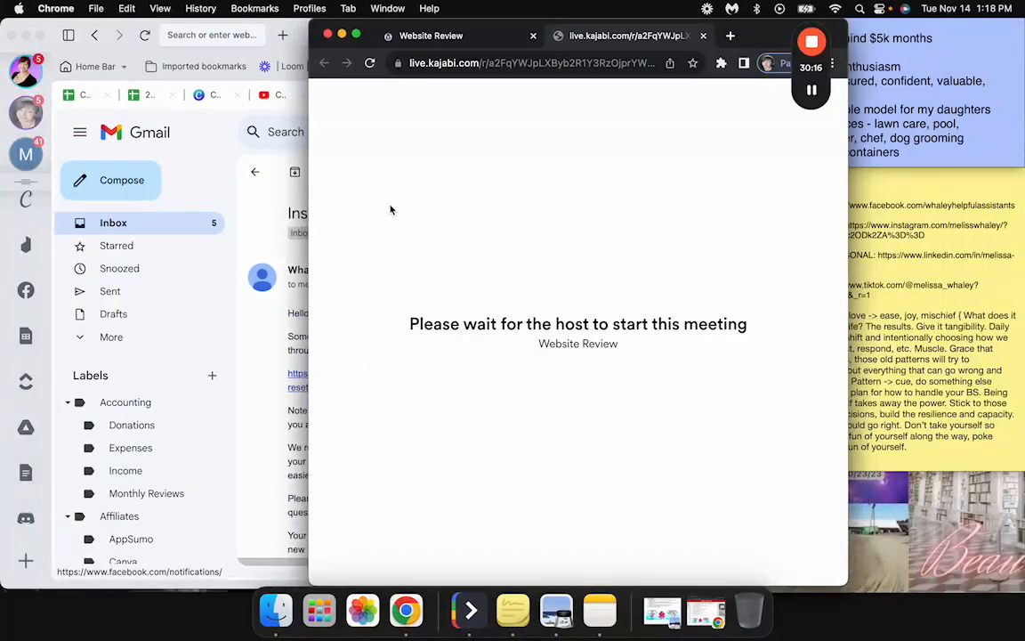
key("super+m")
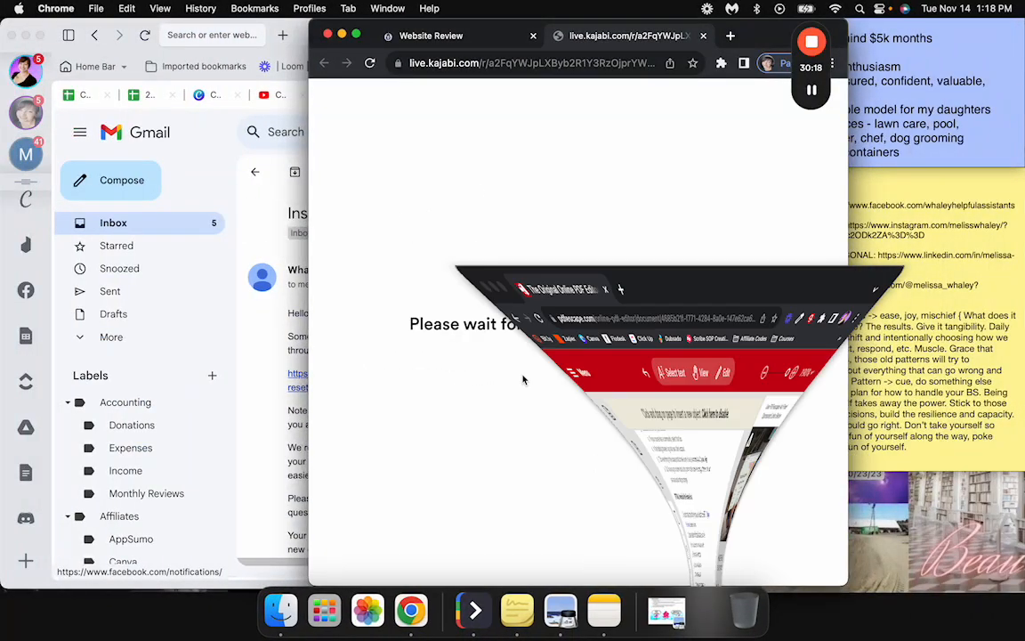
left_click(31, 41)
left_click(25, 35)
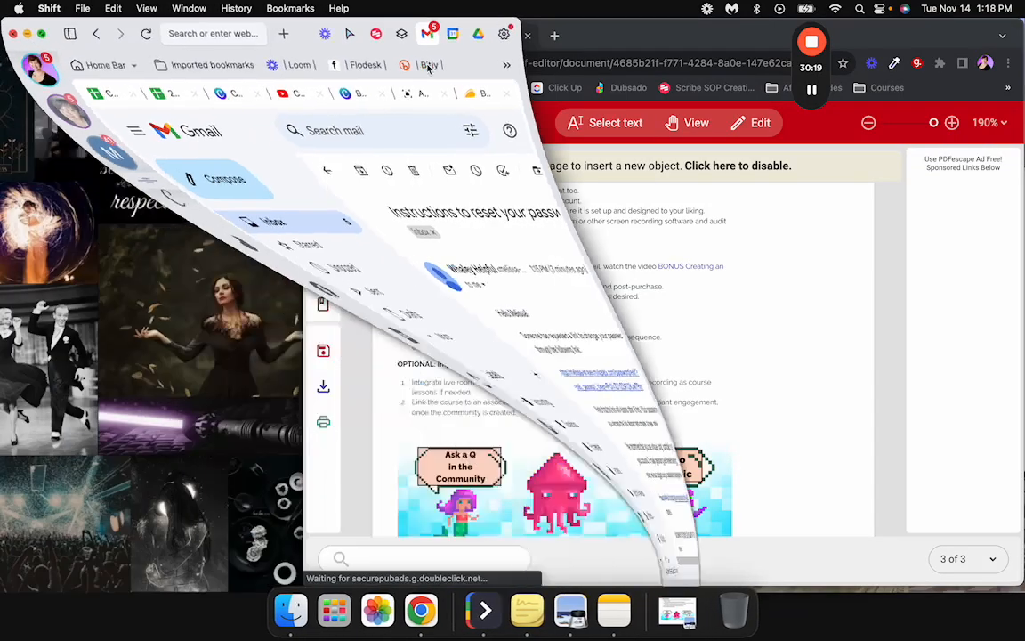
left_click(333, 34)
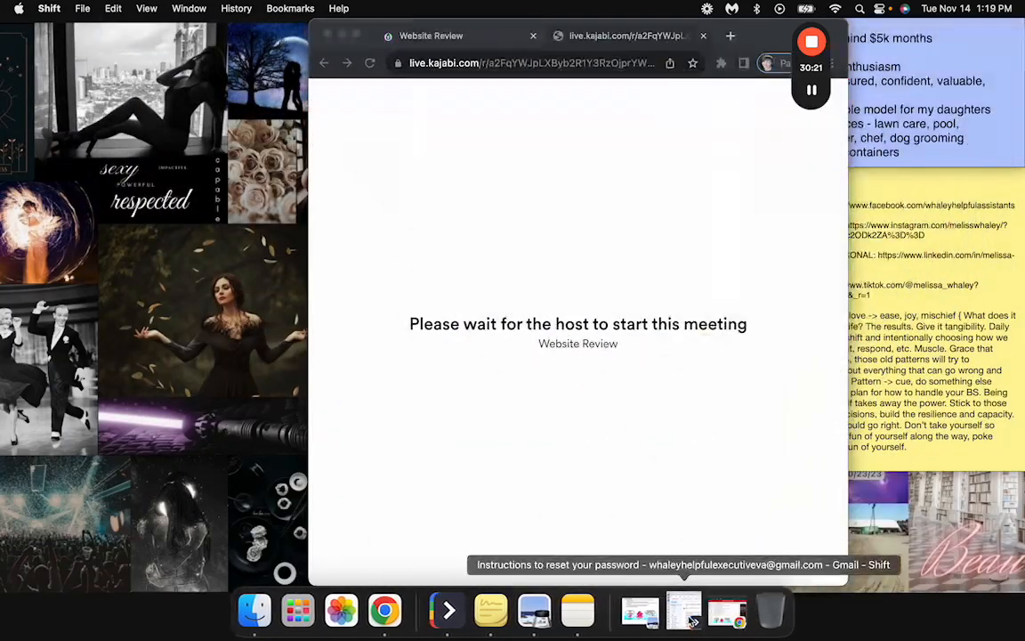
left_click(637, 617)
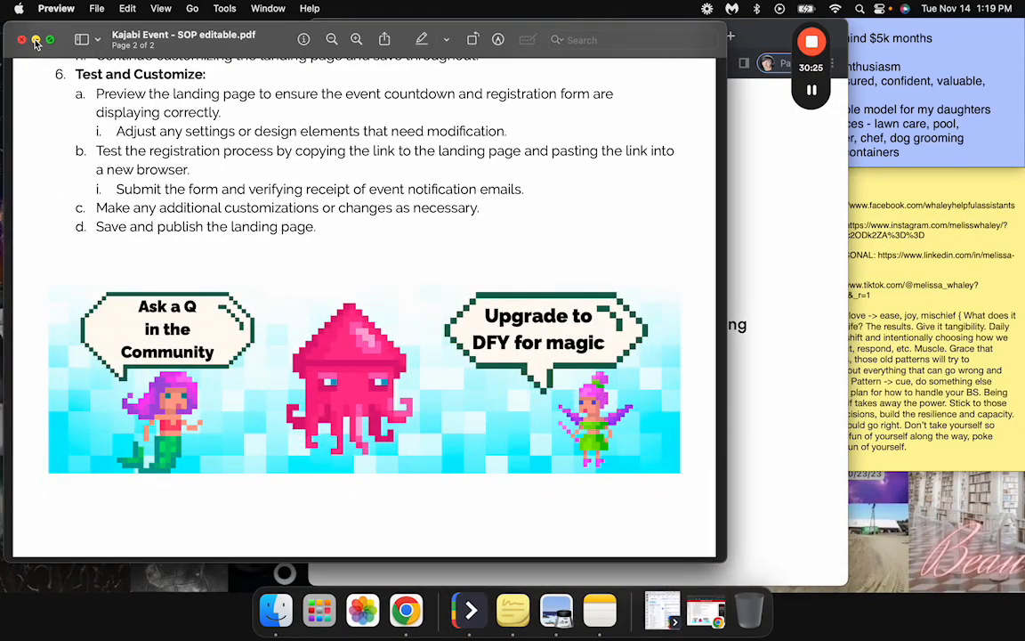
left_click(35, 40)
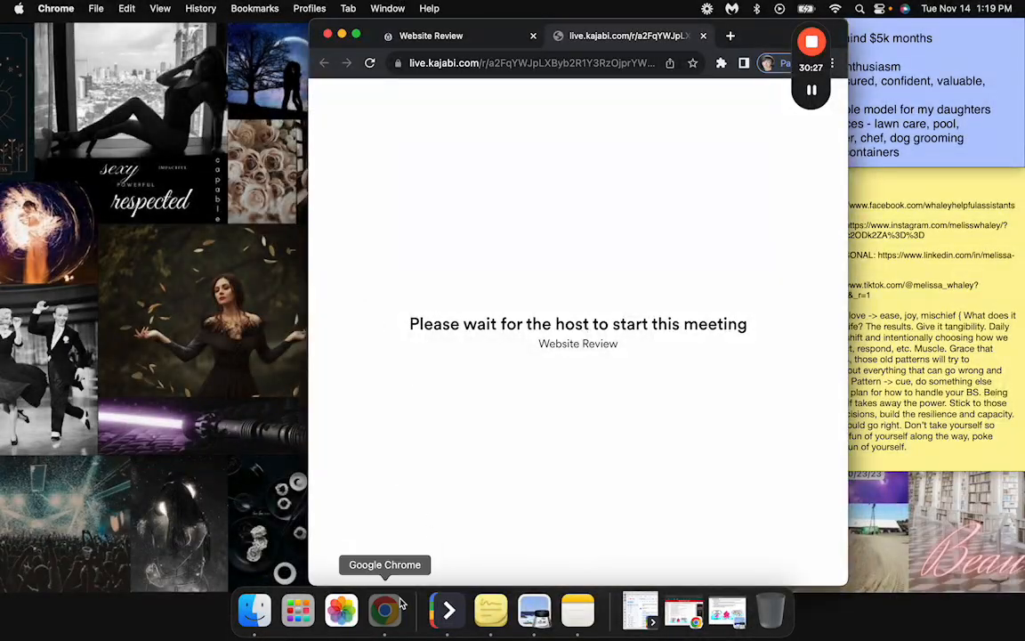
left_click(397, 607)
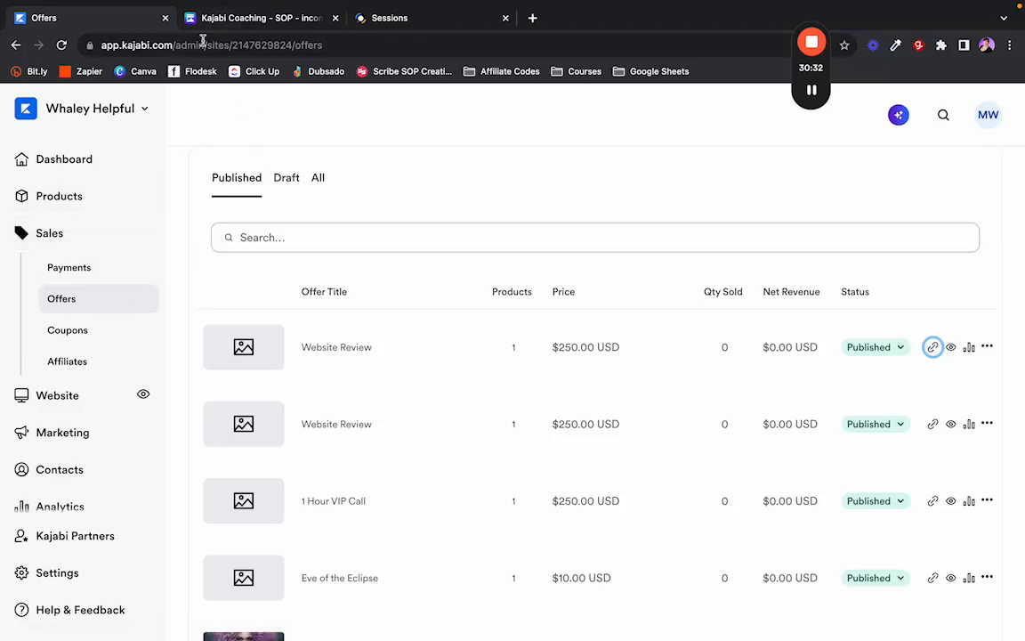
left_click(73, 194)
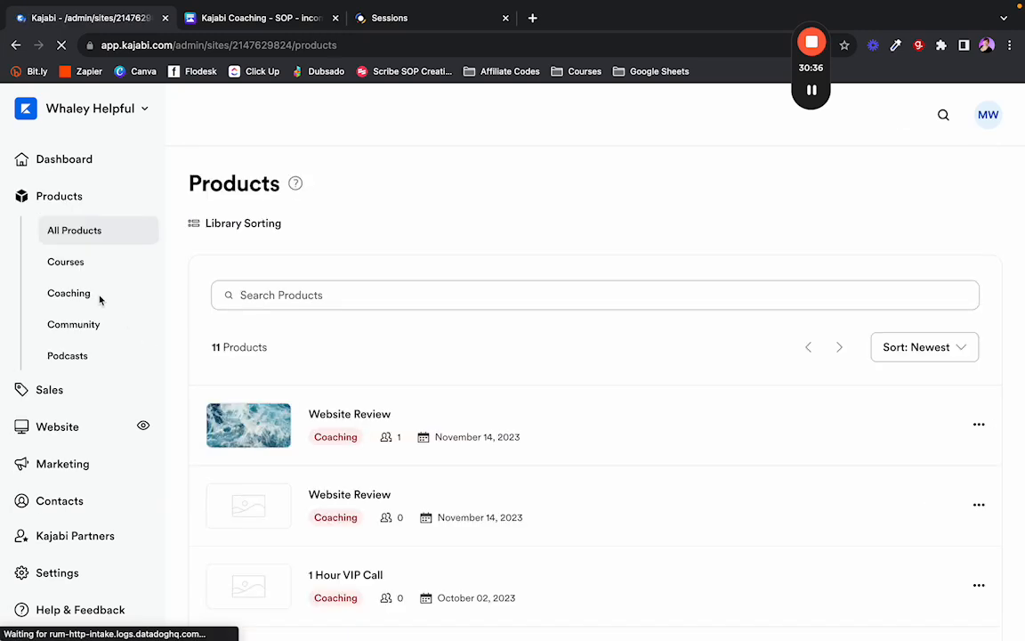
left_click(90, 294)
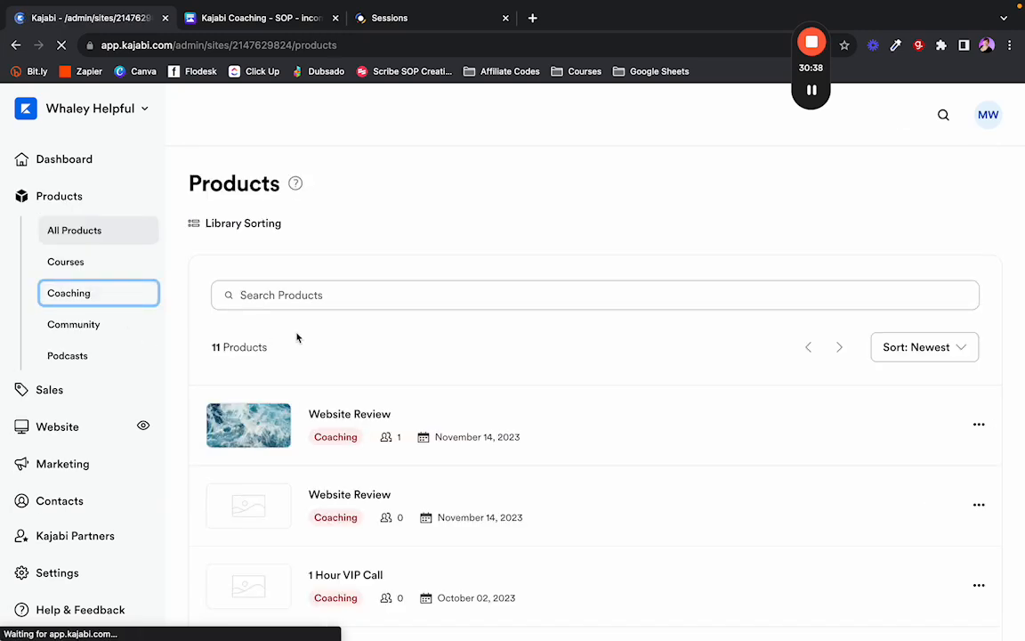
scroll(343, 384, "down", 1)
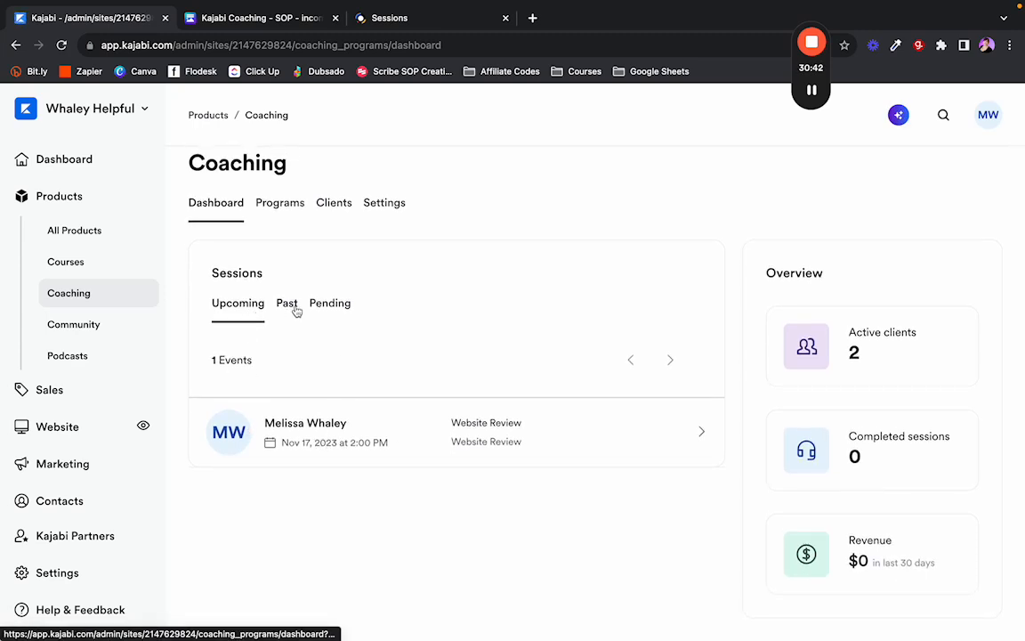
left_click(267, 204)
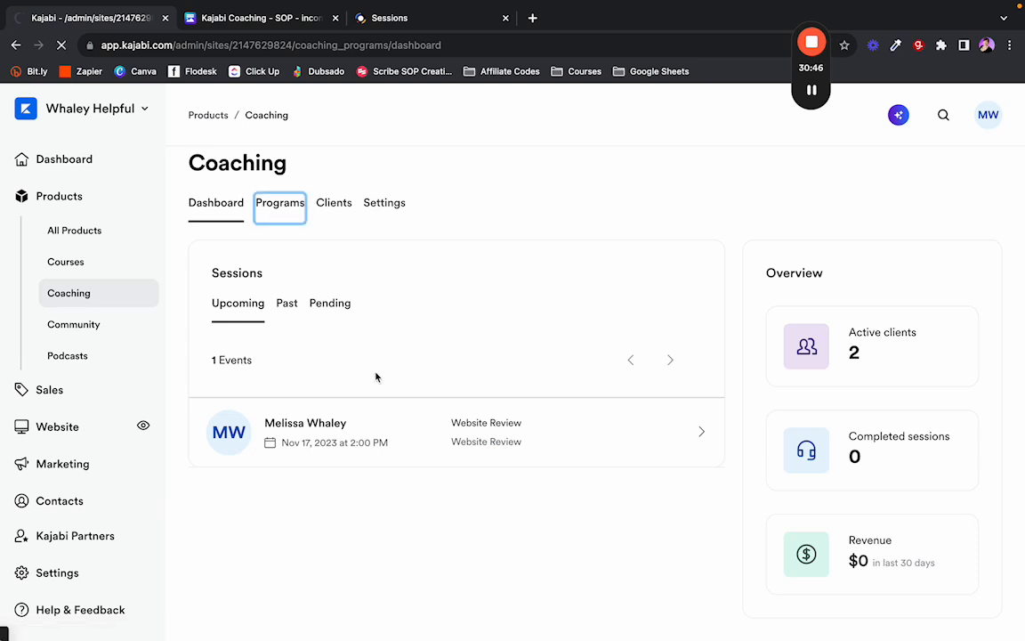
scroll(376, 374, "down", 2)
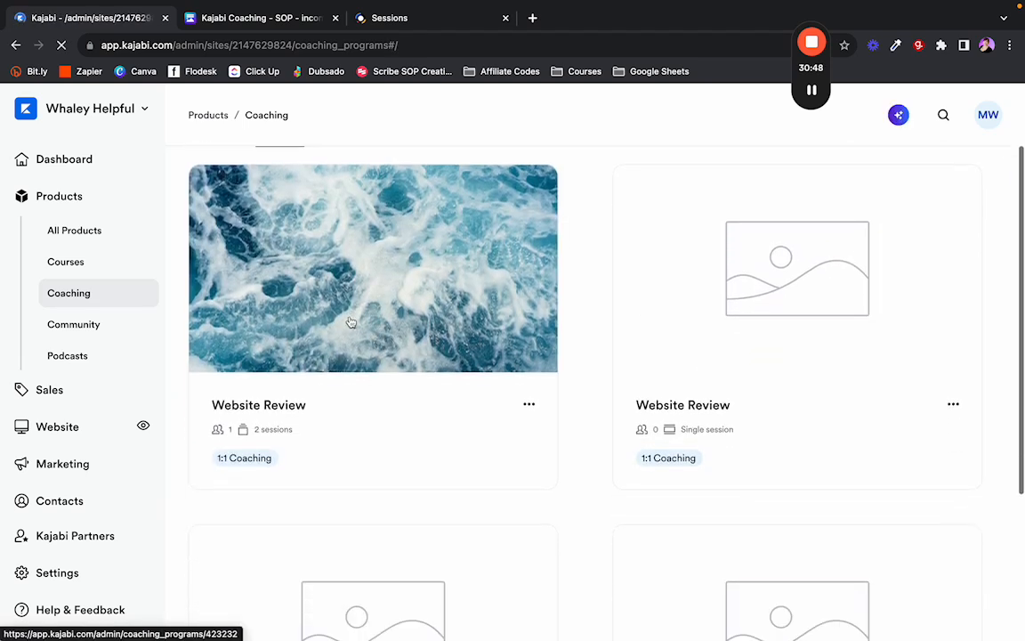
left_click(390, 412)
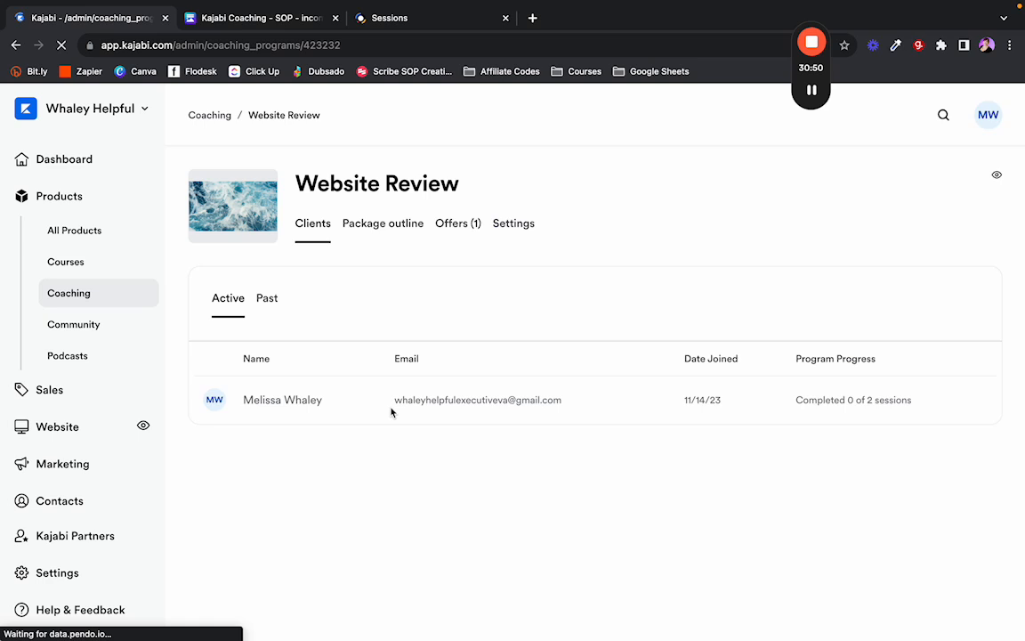
left_click(391, 230)
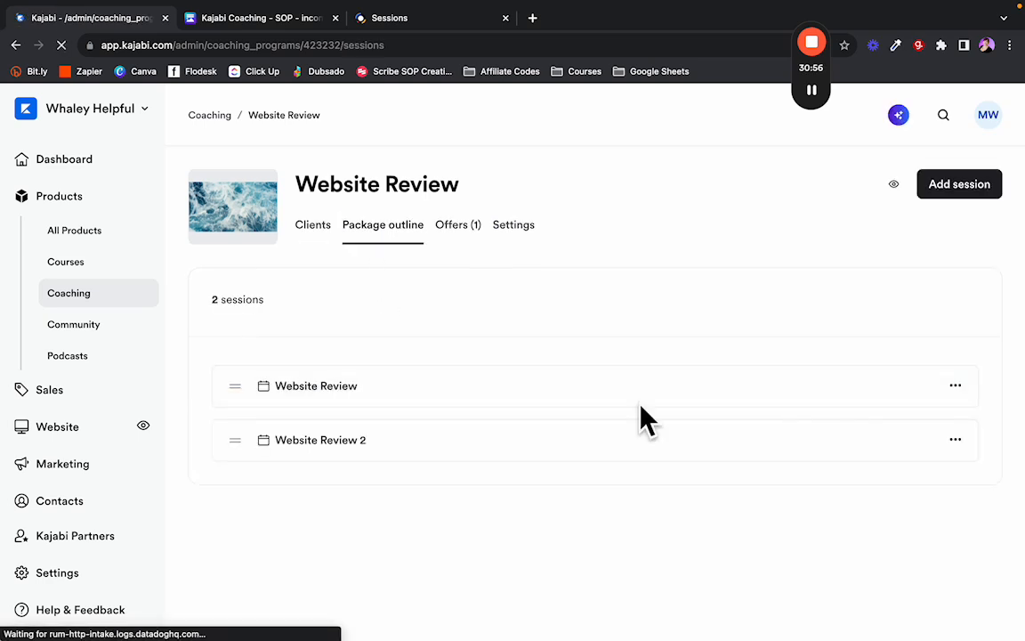
left_click(347, 385)
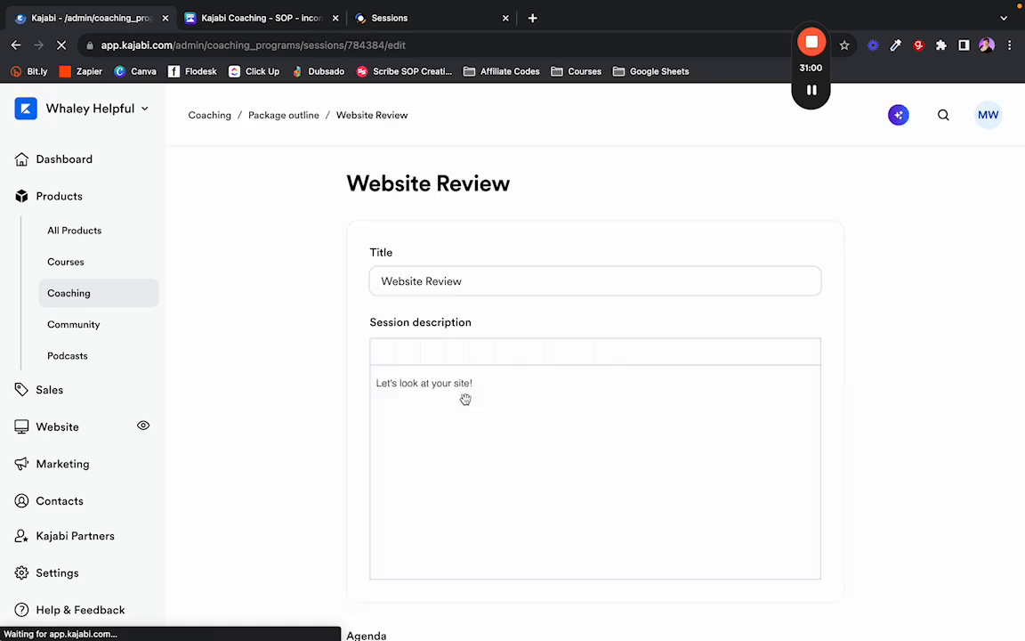
scroll(314, 405, "down", 4)
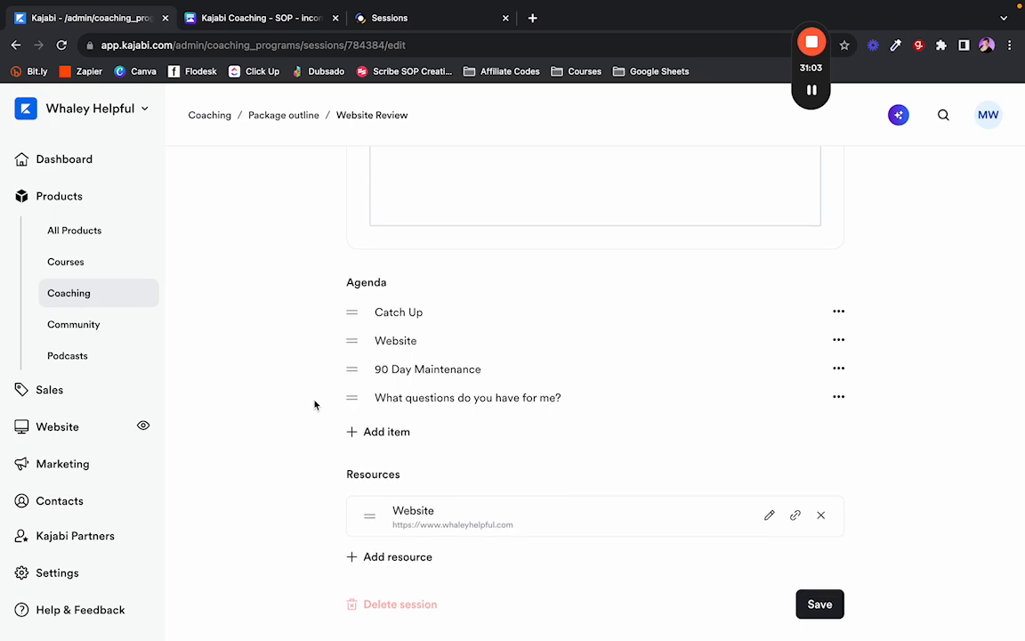
scroll(314, 405, "up", 4)
left_click(289, 112)
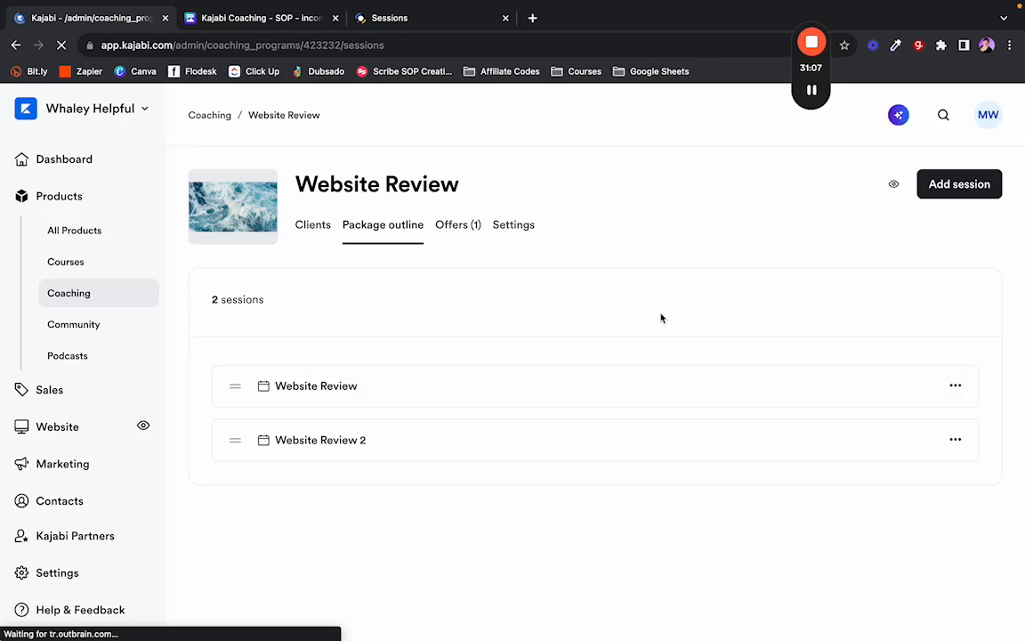
left_click(955, 384)
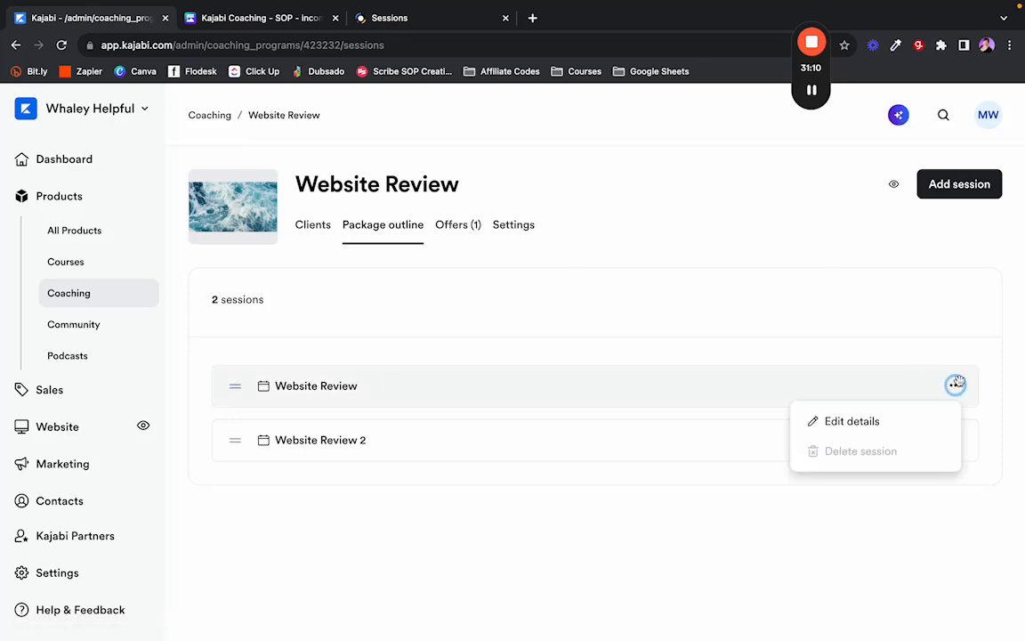
left_click(601, 348)
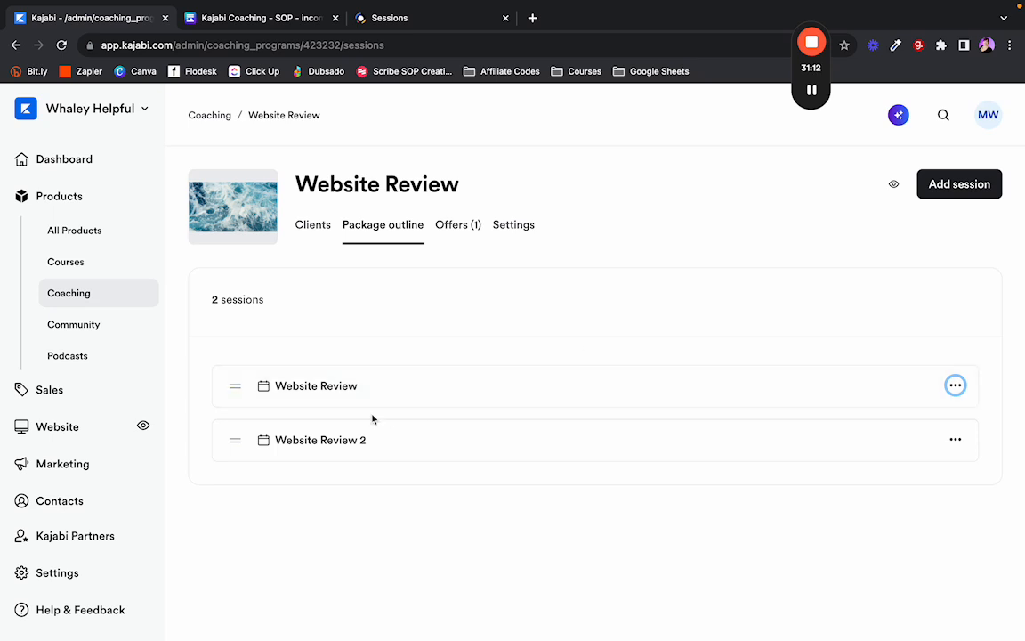
left_click(320, 394)
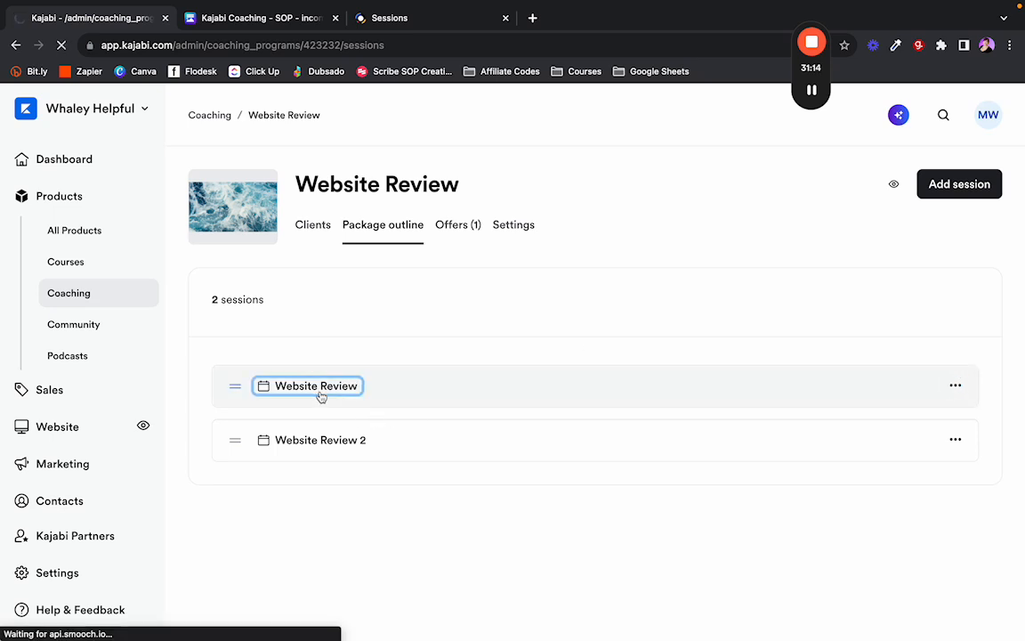
scroll(322, 393, "down", 5)
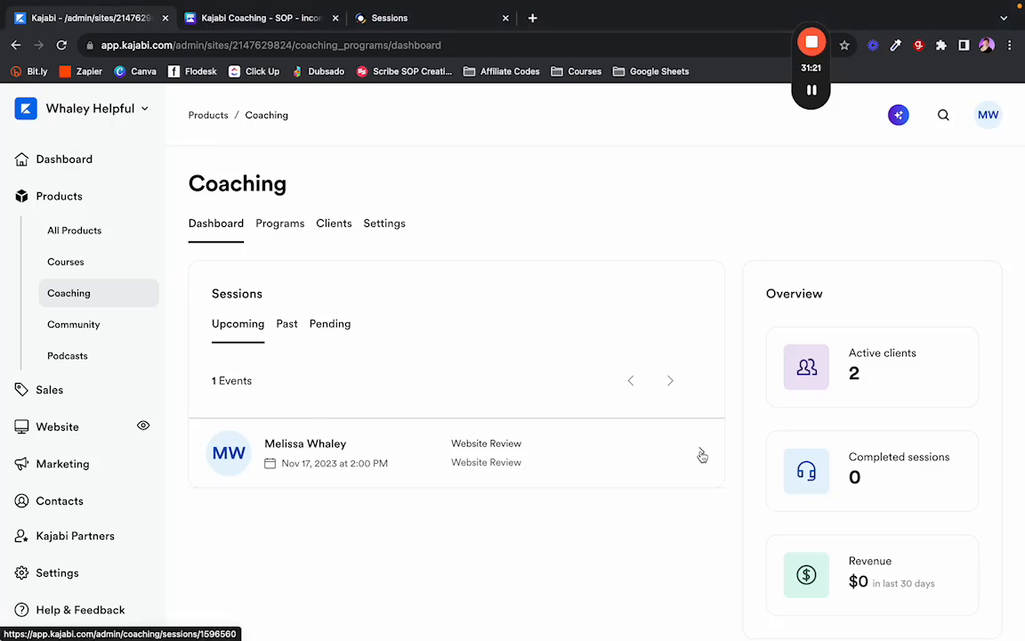
Open the host page for the Nov 17 Website Review session and compare the student's session page.
left_click(702, 456)
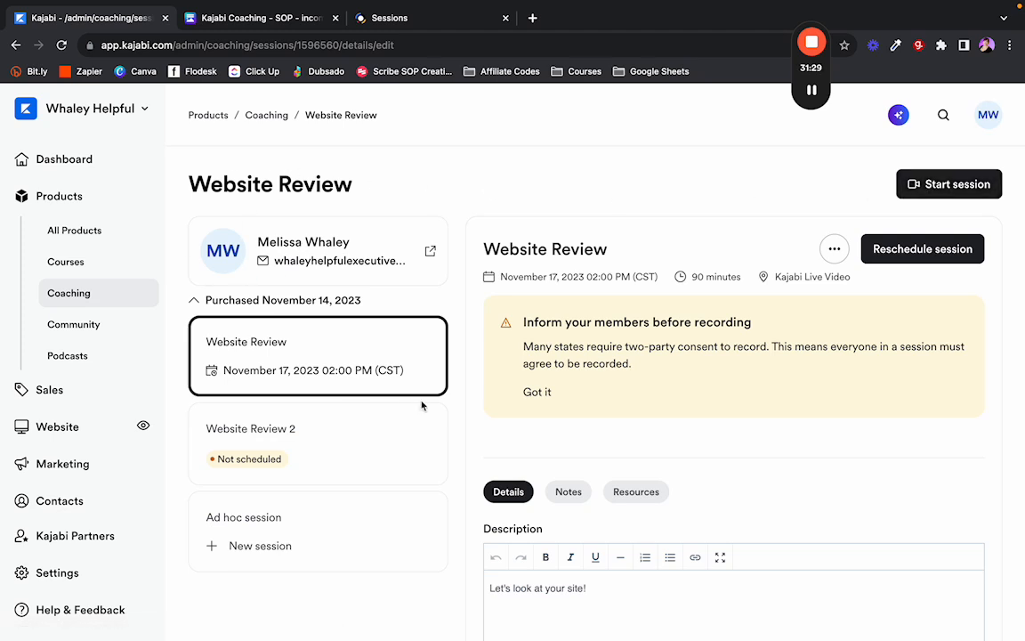
mouse_move(220, 5)
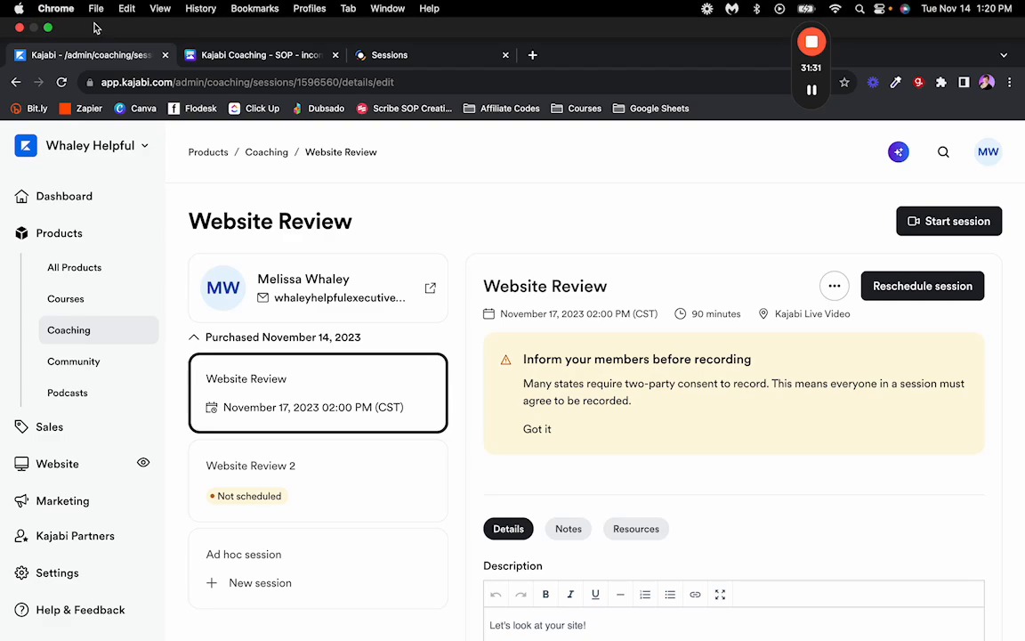
left_click(48, 28)
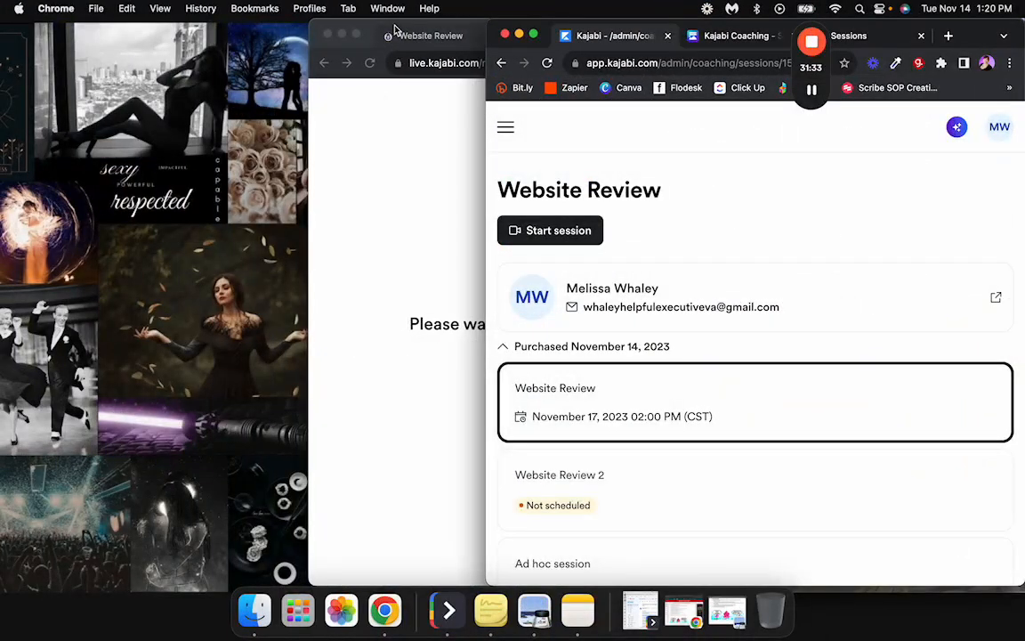
left_click_drag(396, 31, 56, 13)
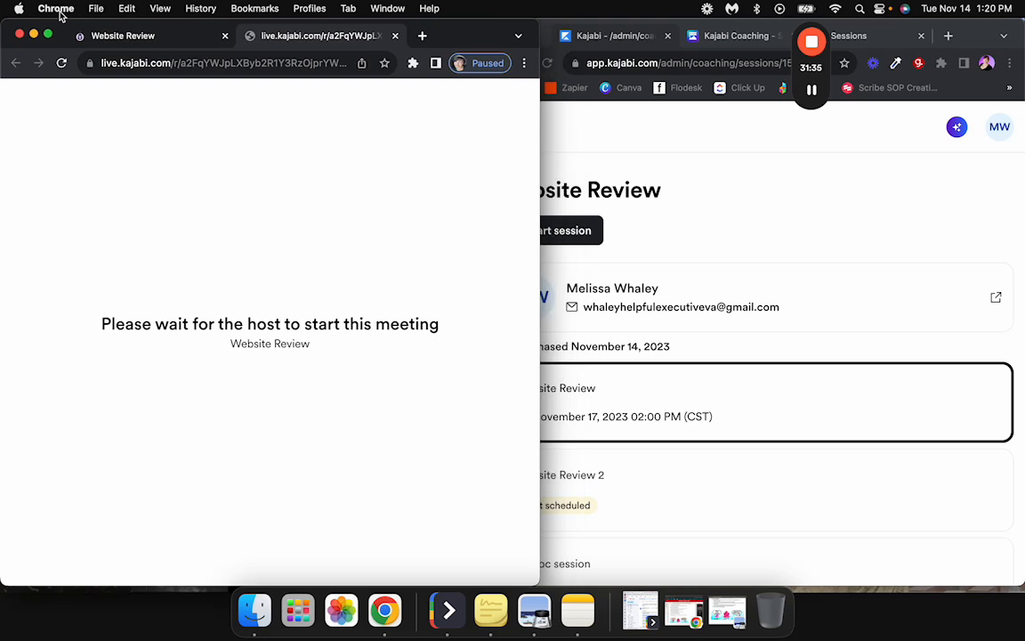
left_click(136, 43)
scroll(182, 330, "down", 4)
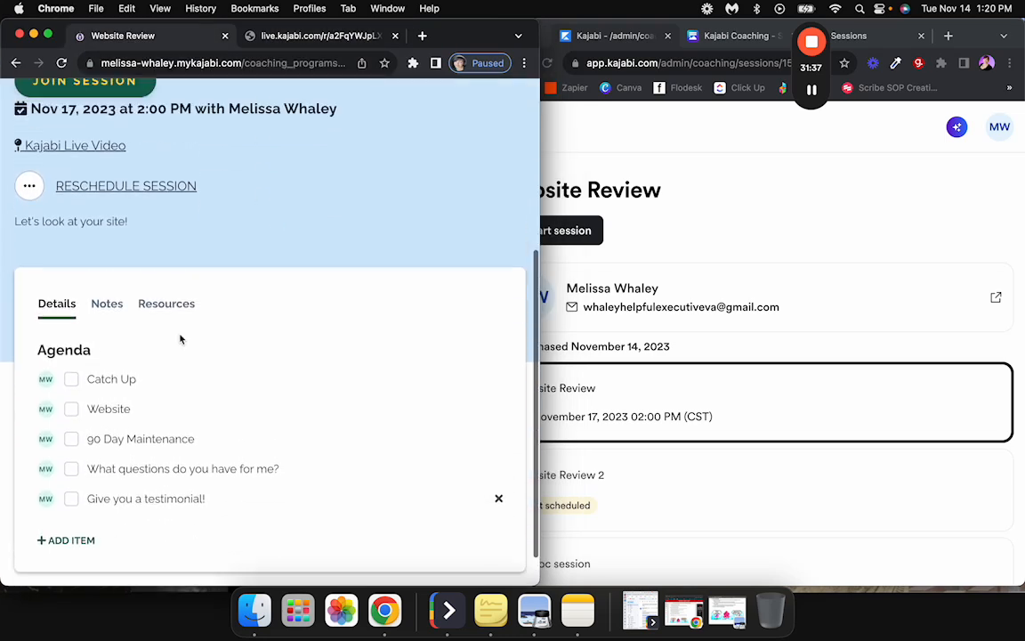
scroll(179, 339, "up", 5)
Return the host admin window to full screen and highlight the recording-consent warning.
left_click(826, 217)
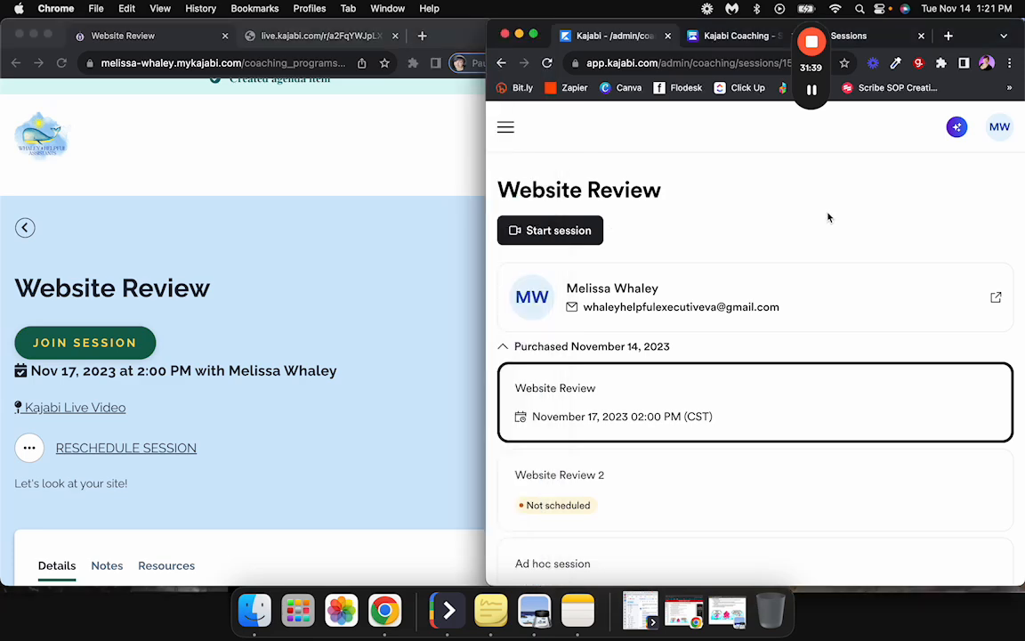
left_click(534, 35)
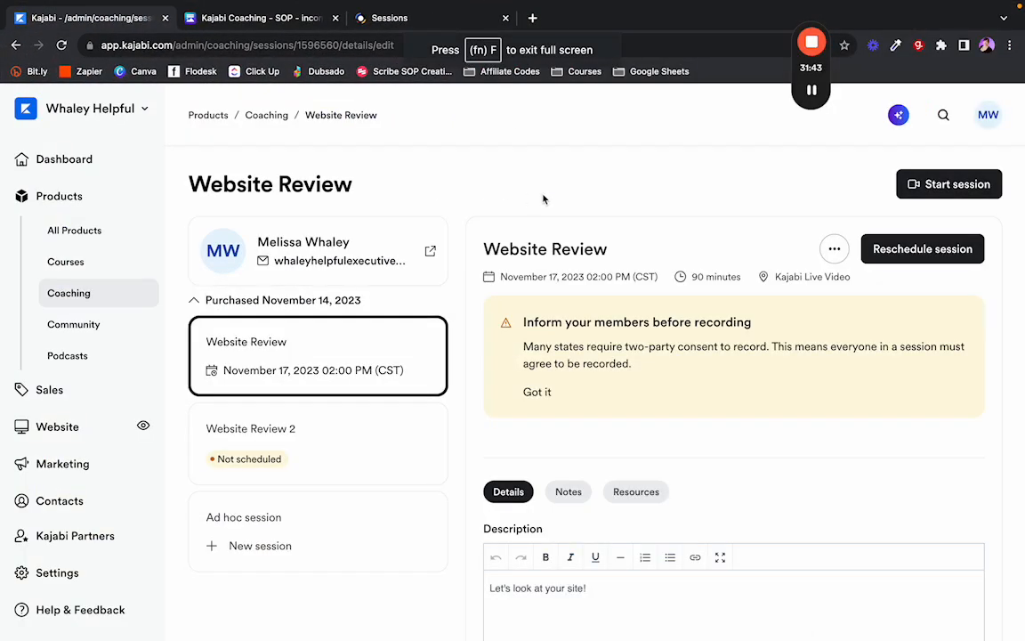
left_click_drag(528, 344, 636, 361)
Dismiss the recording-consent warning on the host session page.
left_click(520, 347)
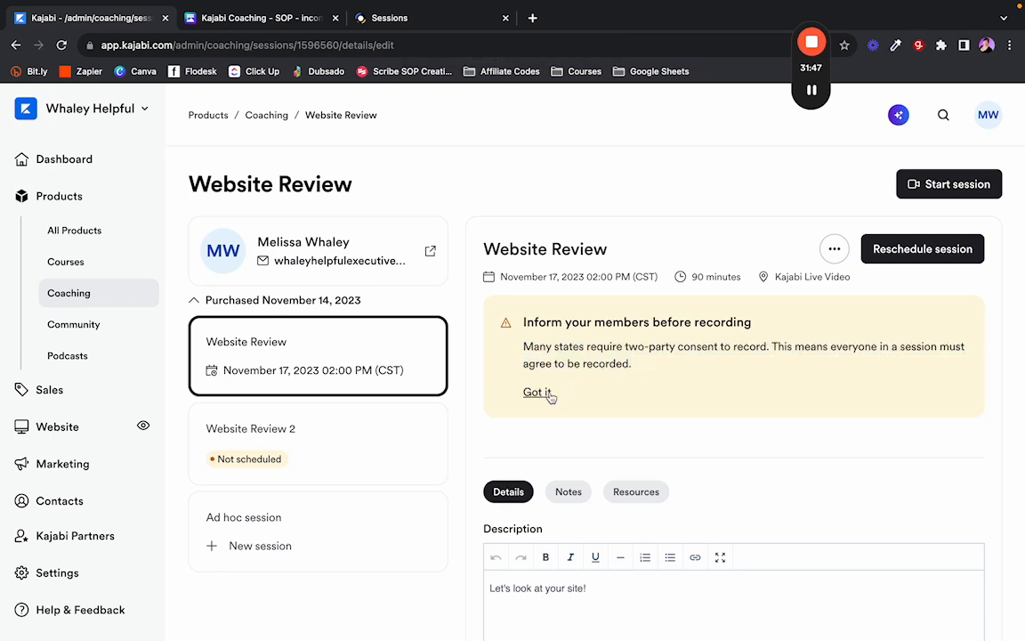
left_click(537, 391)
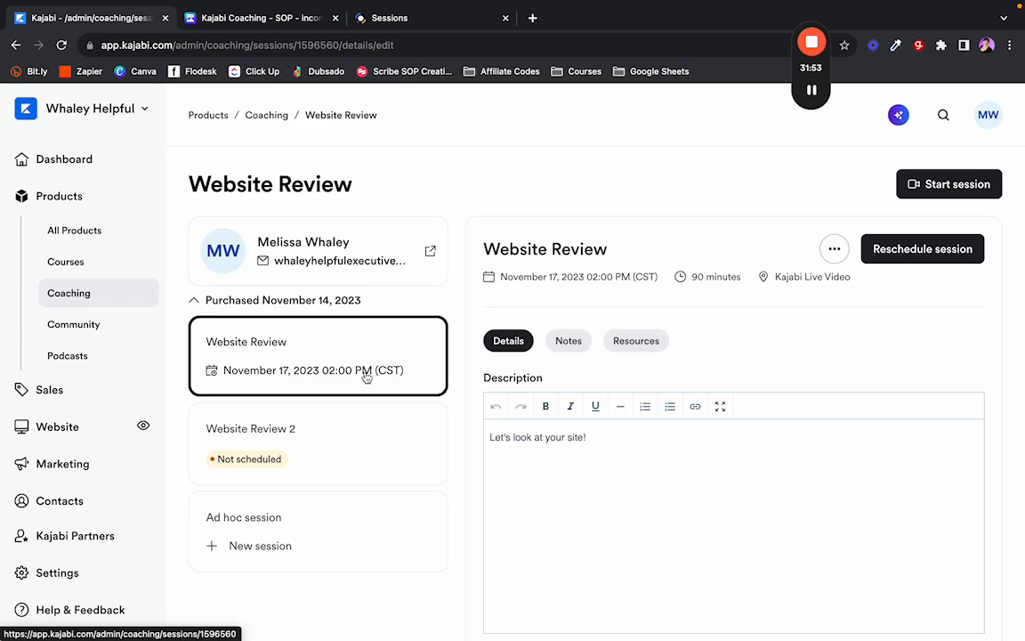
scroll(516, 372, "down", 3)
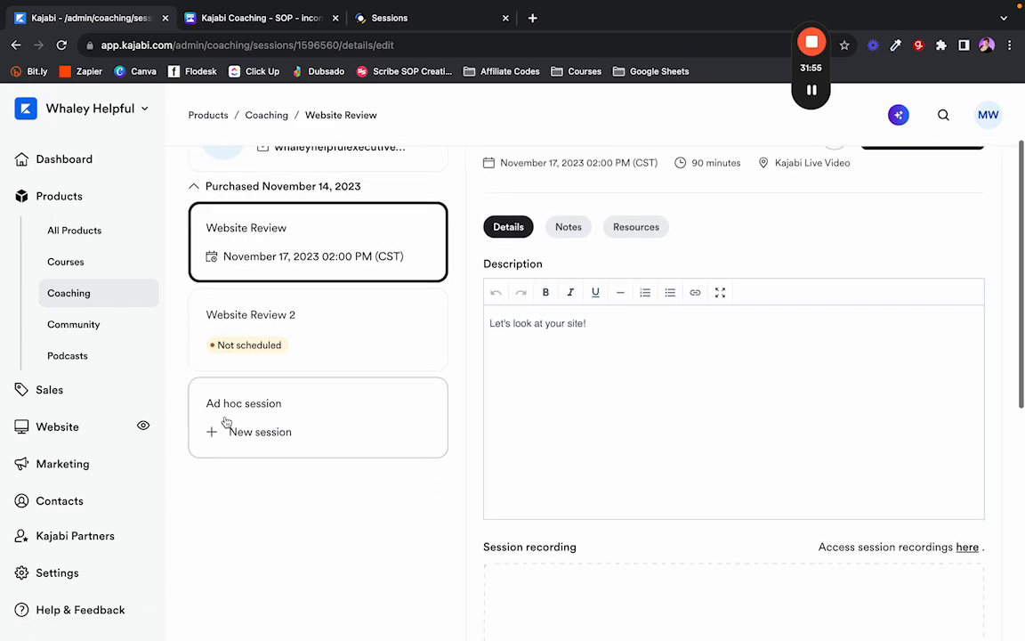
Open and cancel an ad hoc new session, then scroll down to the five-item agenda.
left_click(240, 436)
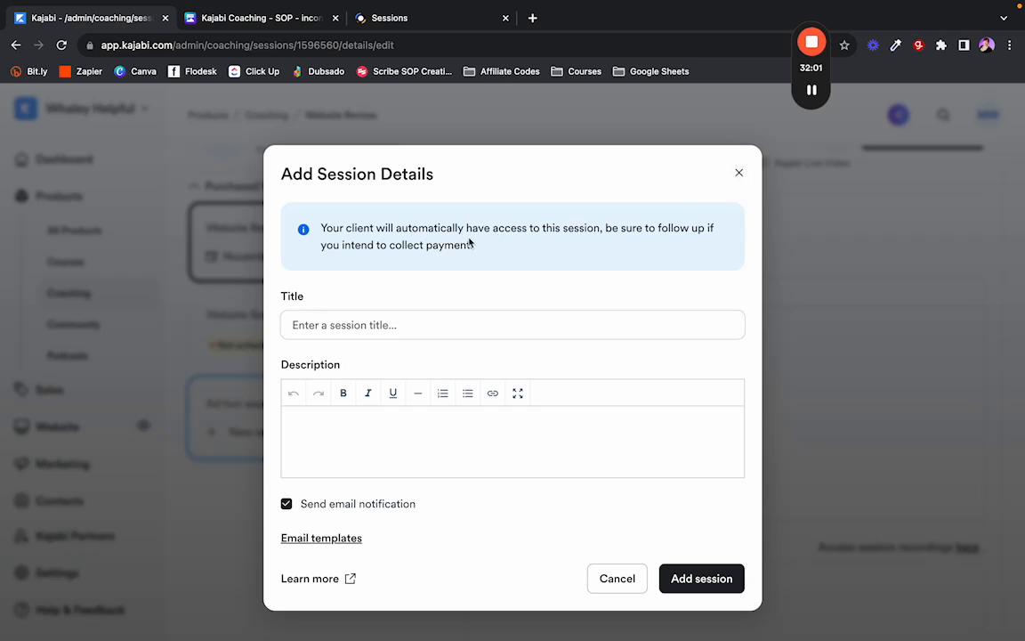
left_click(738, 173)
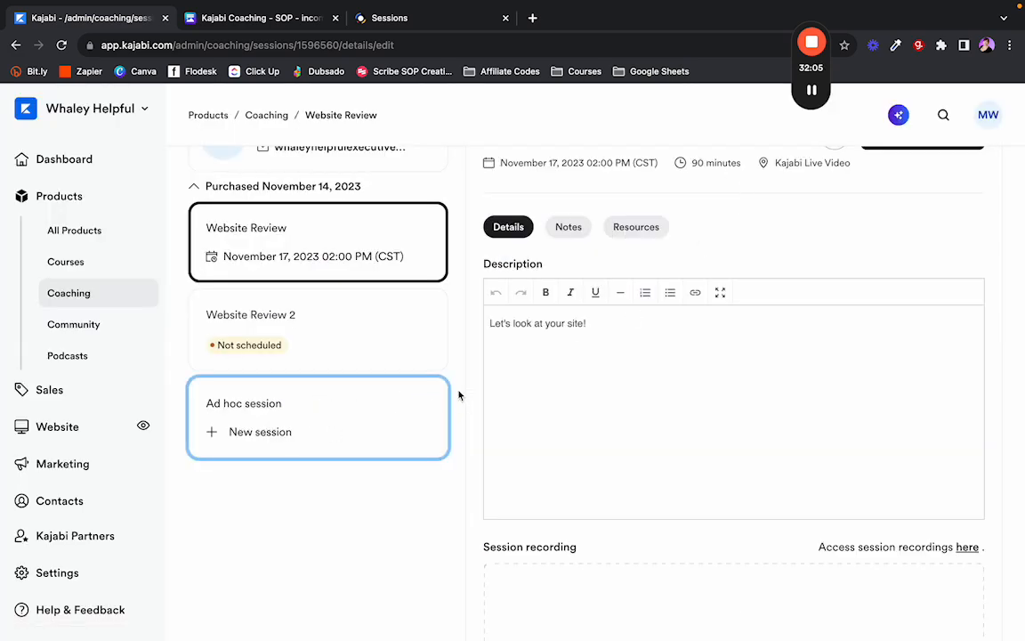
scroll(458, 359, "up", 2)
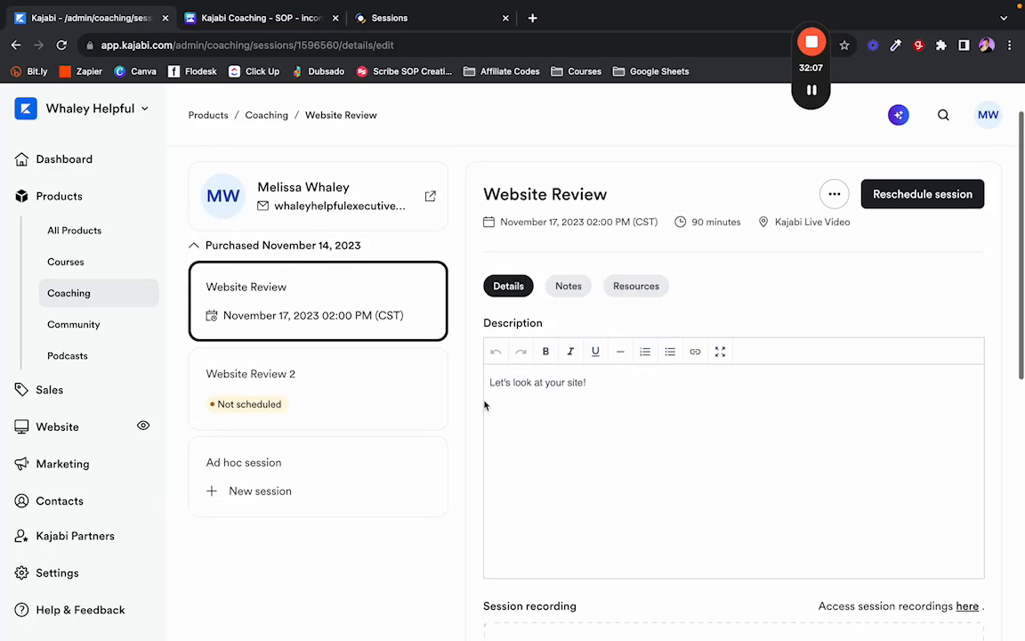
scroll(485, 405, "down", 5)
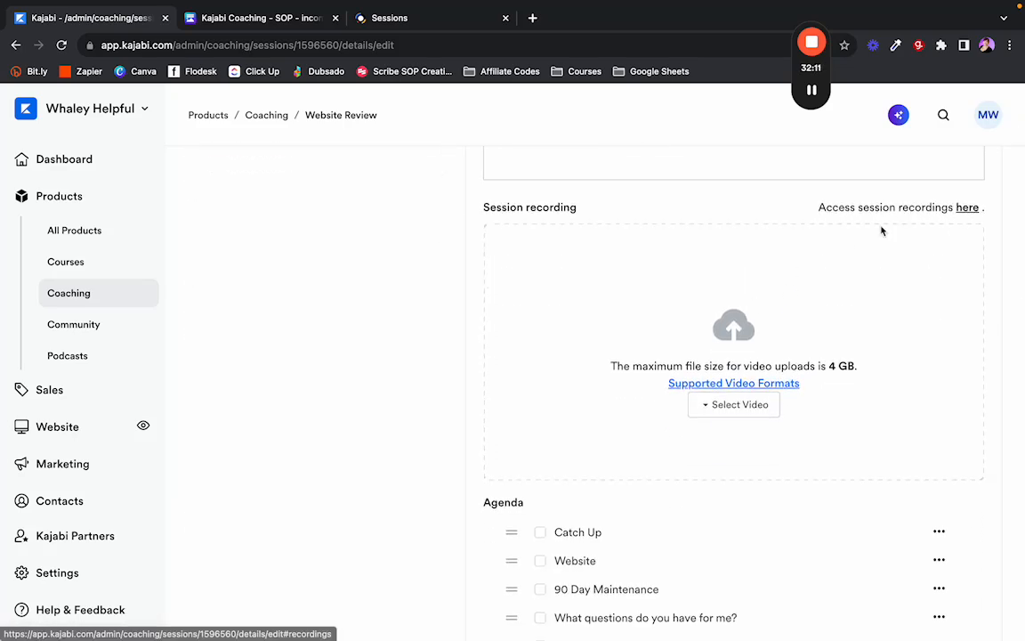
scroll(744, 410, "down", 3)
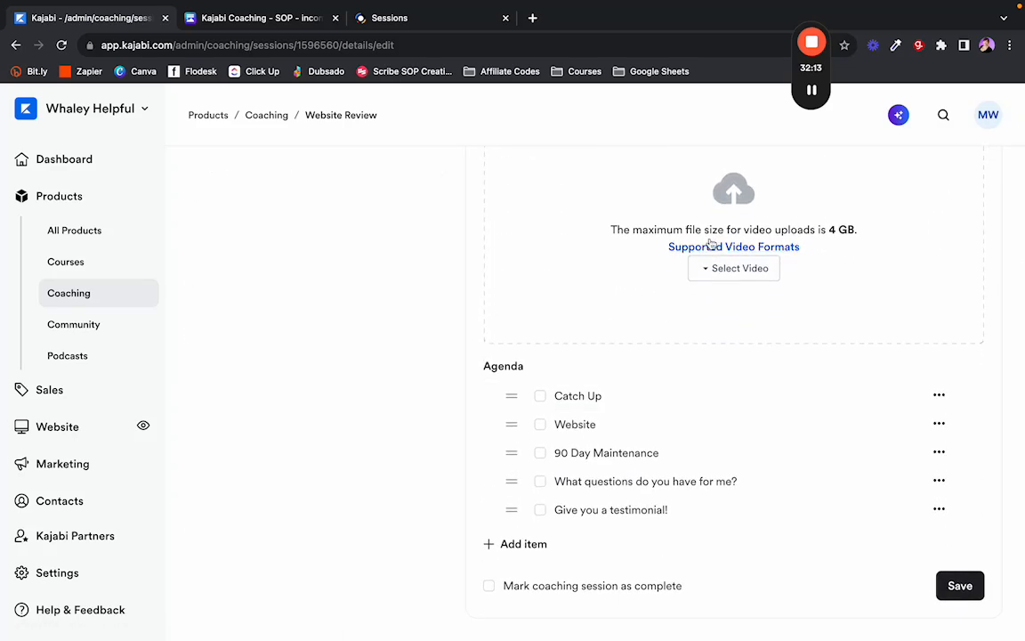
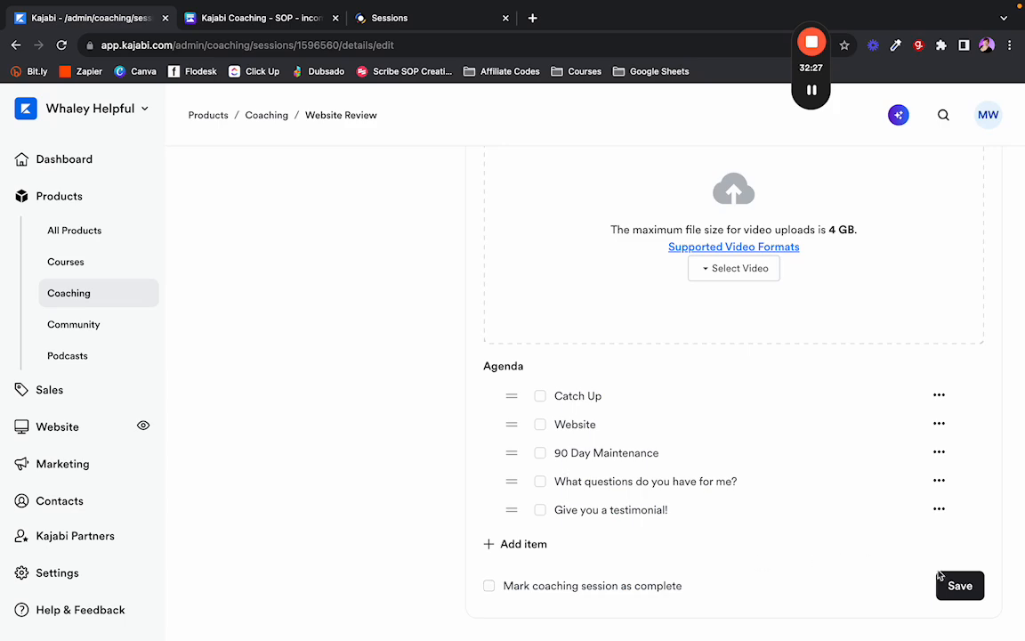
Read the client's notes on the Website Review session's Notes tab.
scroll(606, 394, "up", 10)
left_click(581, 313)
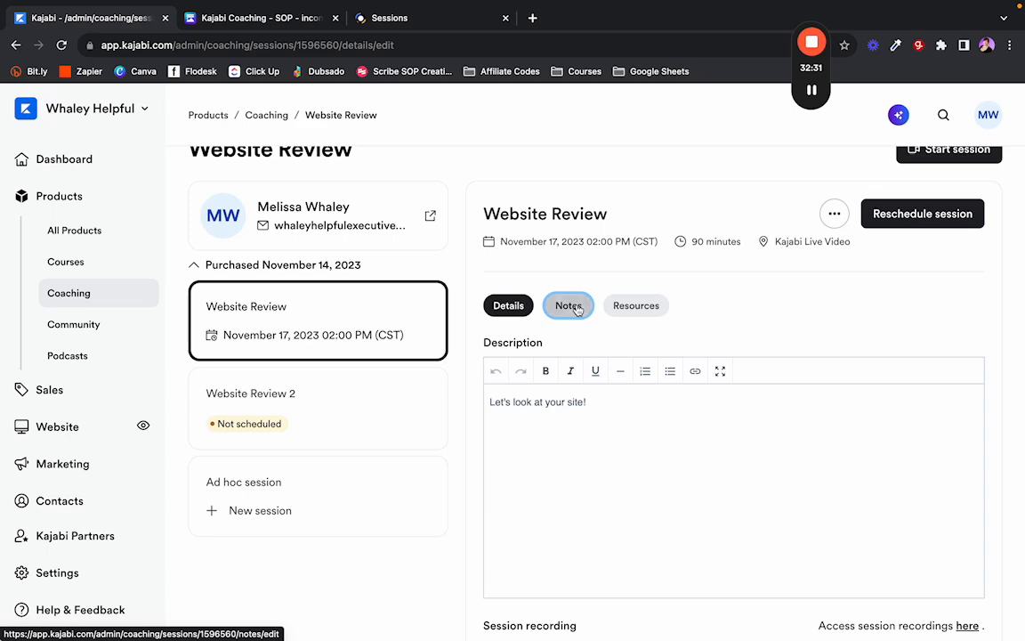
scroll(454, 411, "up", 2)
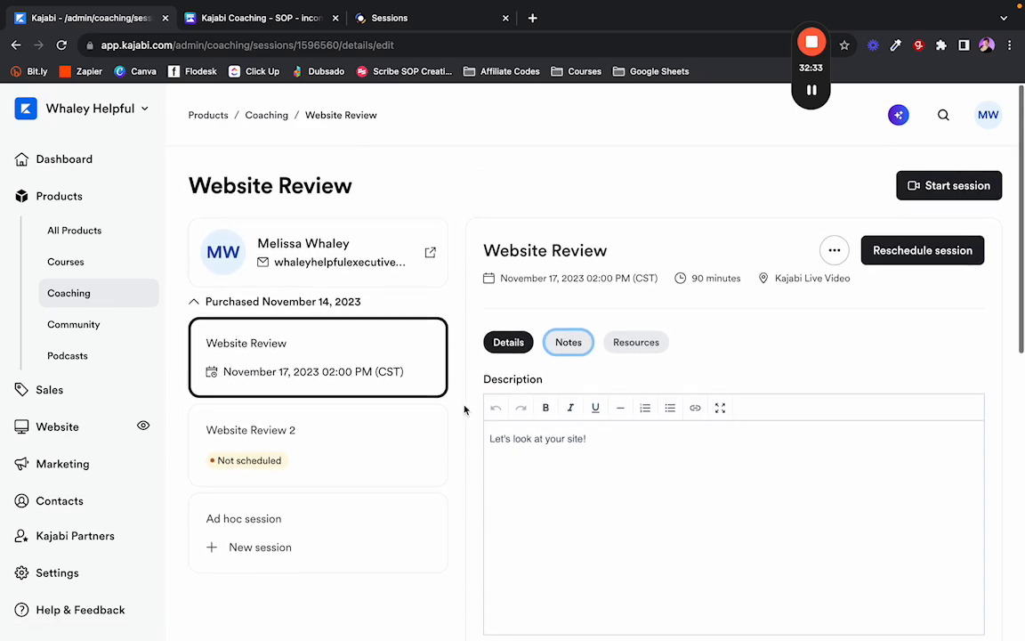
scroll(464, 409, "down", 2)
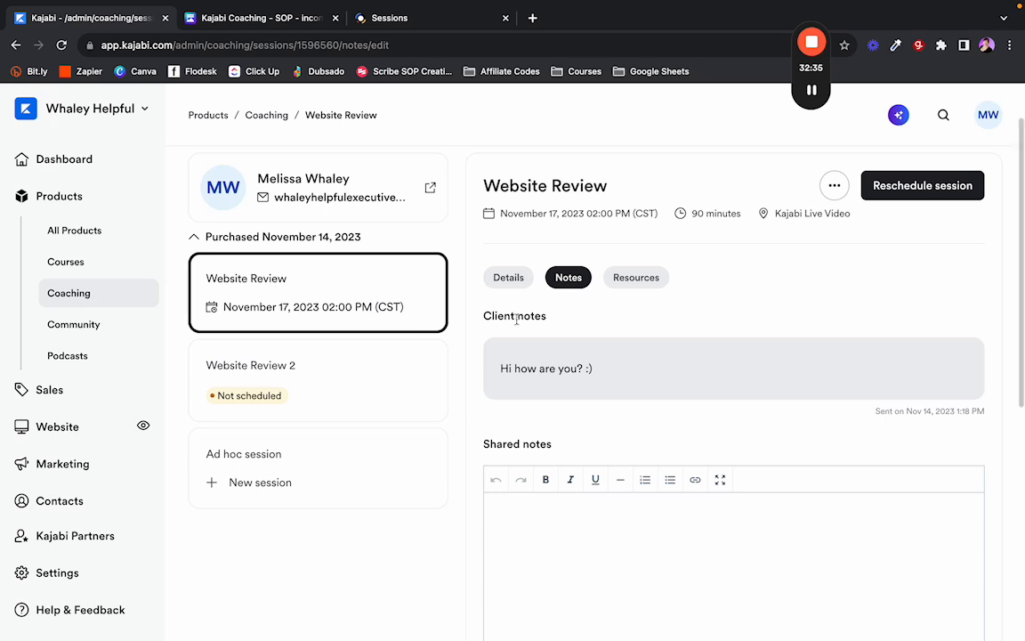
left_click_drag(609, 371, 497, 376)
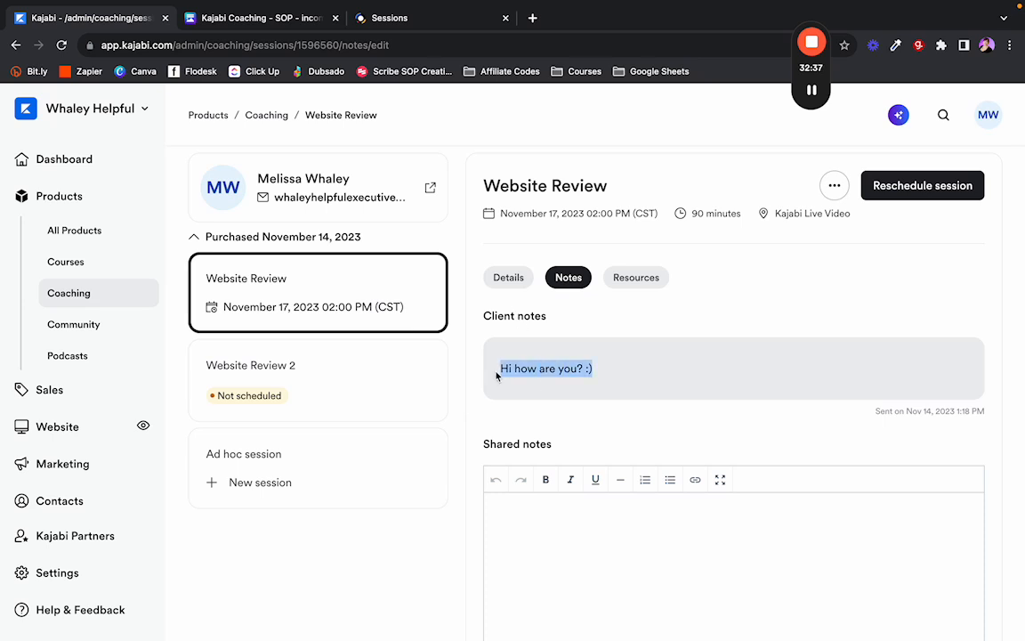
left_click(476, 380)
scroll(476, 379, "down", 5)
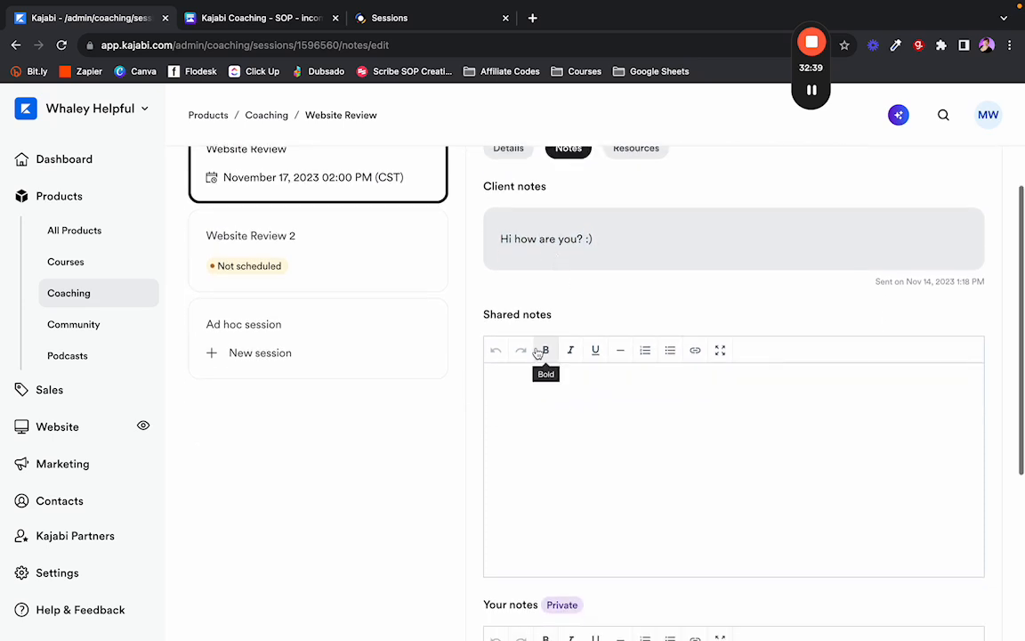
scroll(536, 353, "up", 4)
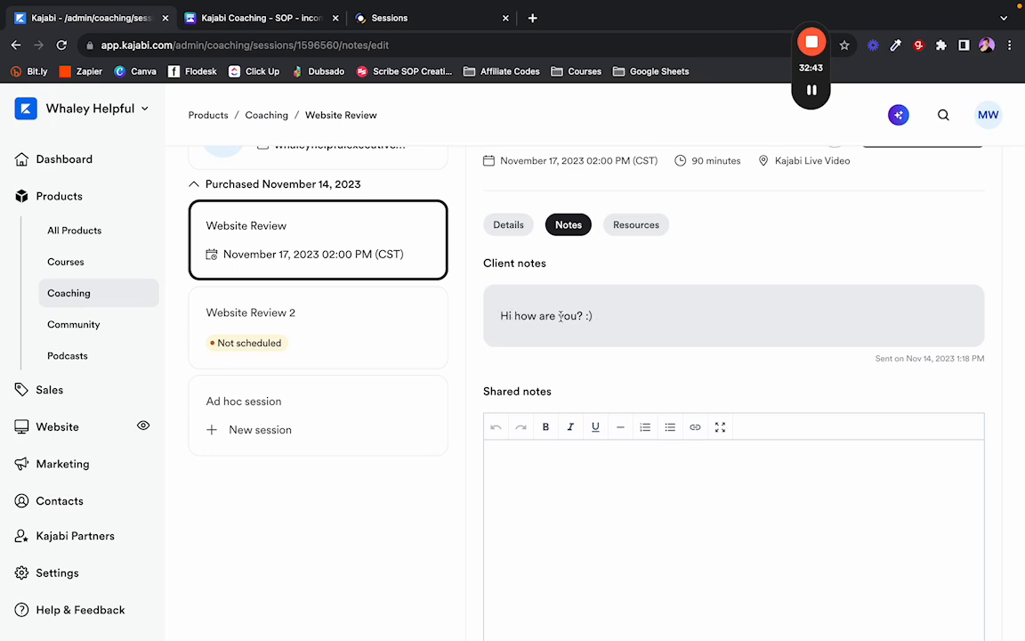
scroll(560, 316, "down", 10)
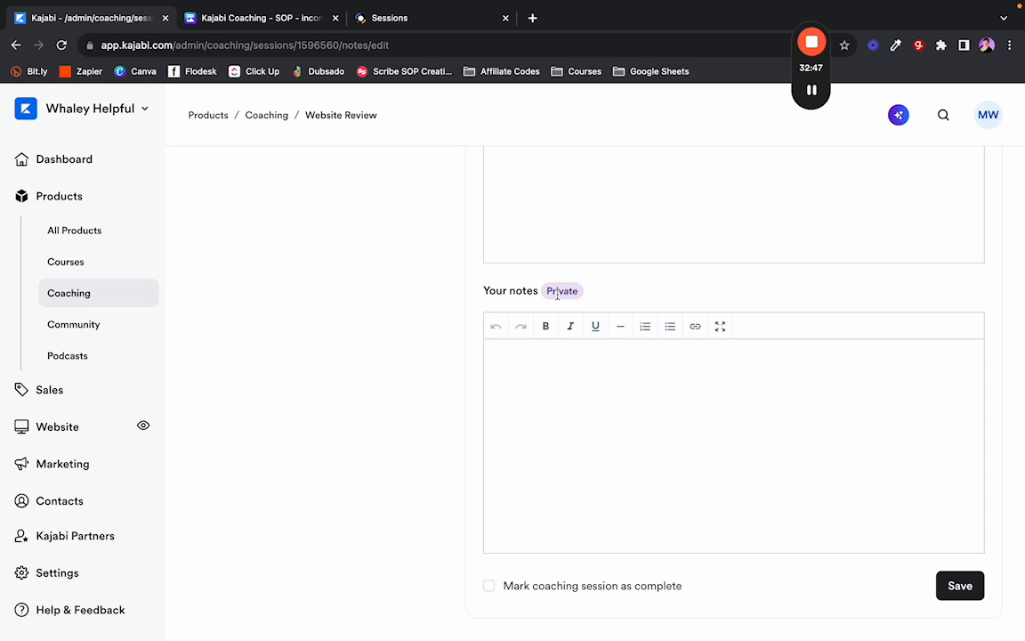
scroll(560, 428, "up", 7)
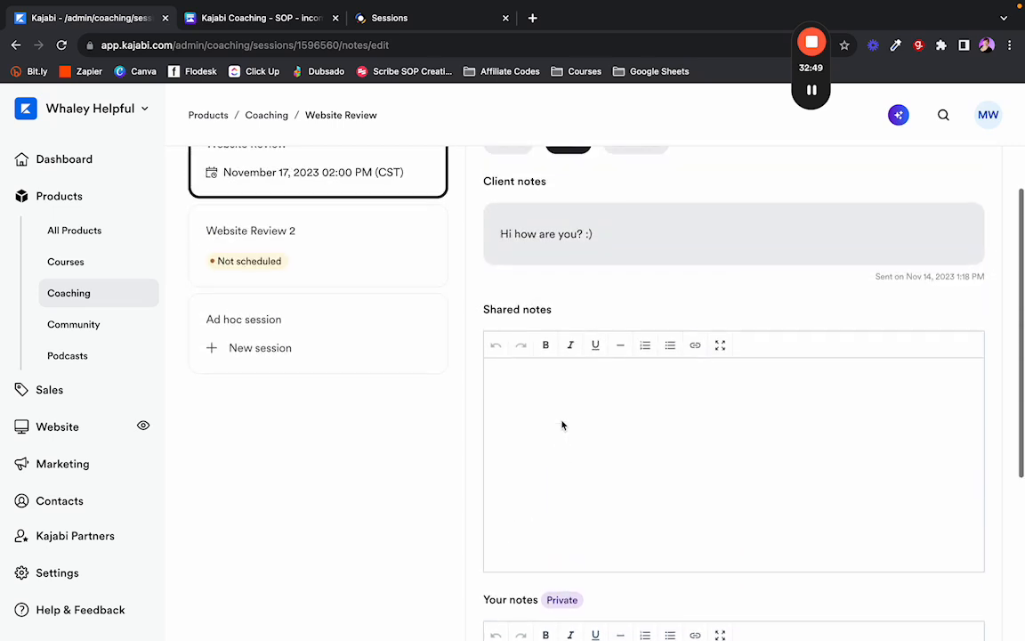
scroll(561, 425, "down", 6)
scroll(545, 445, "up", 10)
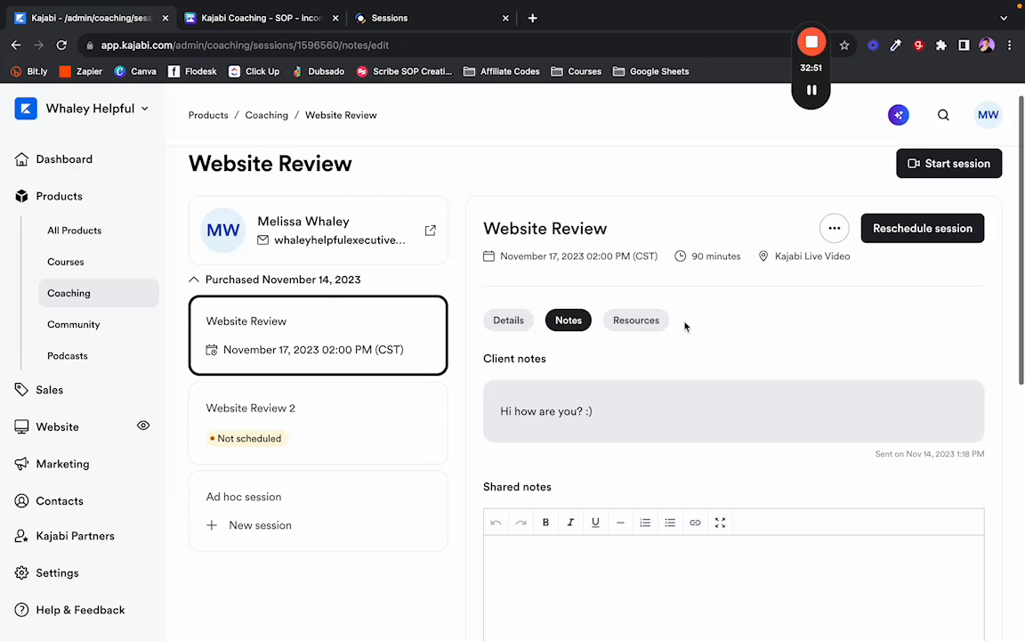
Check the Resources tab, return to Details, and bring the client portal window alongside.
left_click(639, 321)
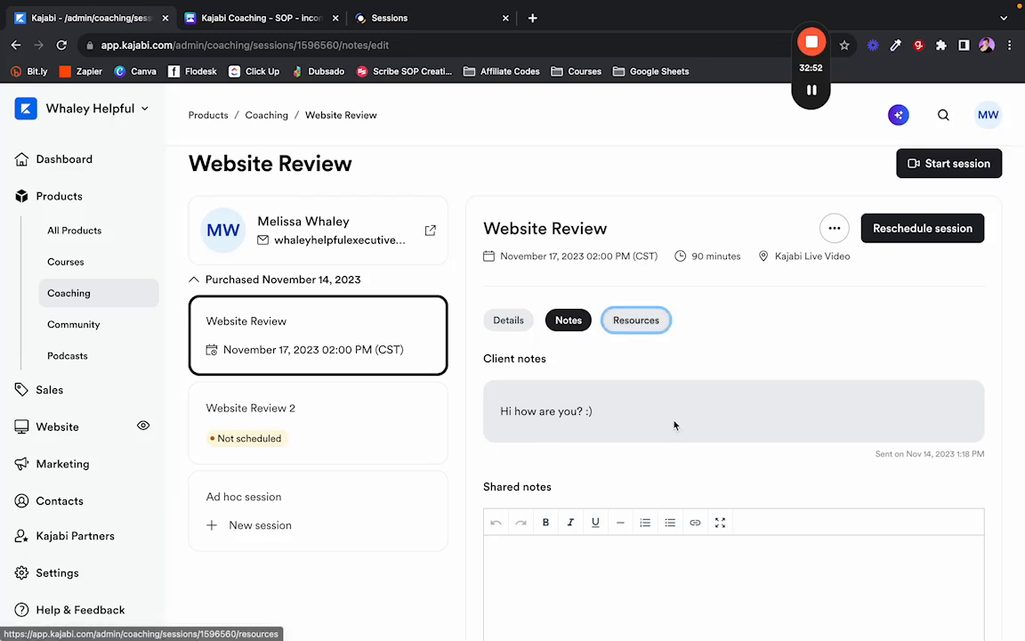
left_click(622, 321)
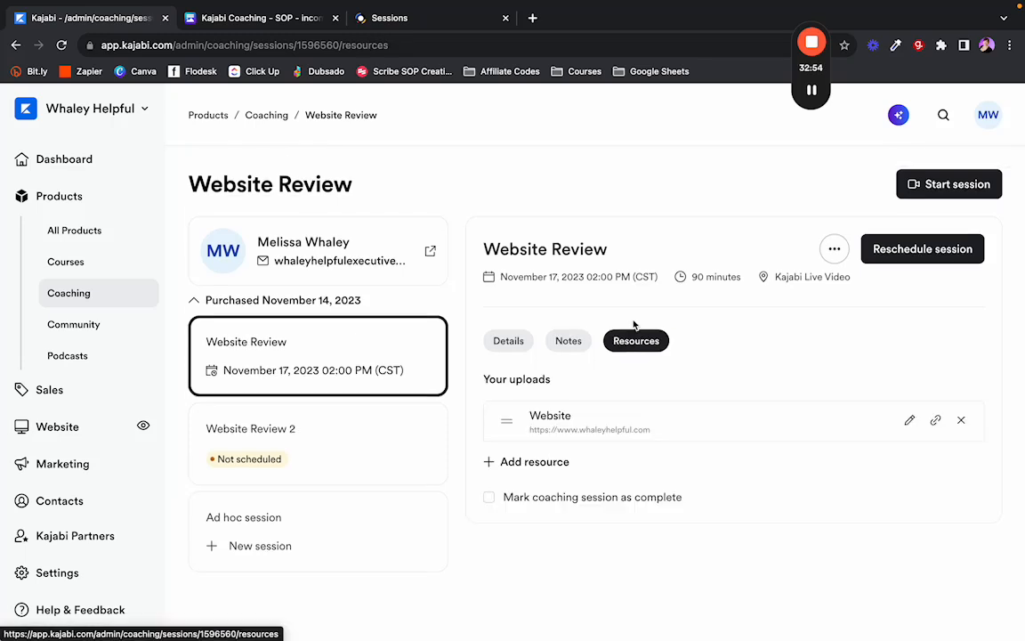
left_click(515, 347)
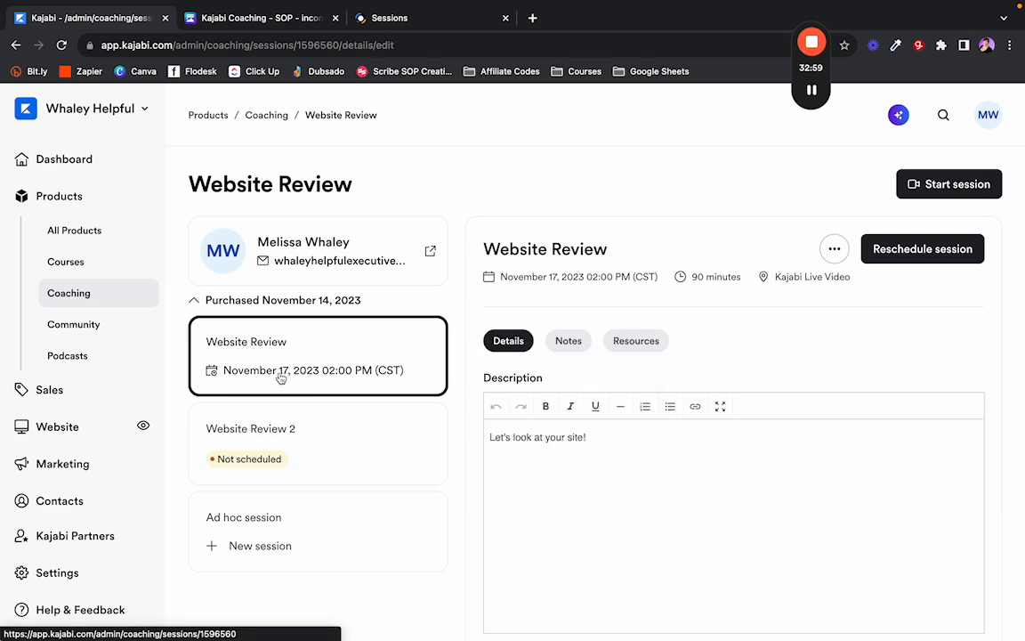
left_click(946, 187)
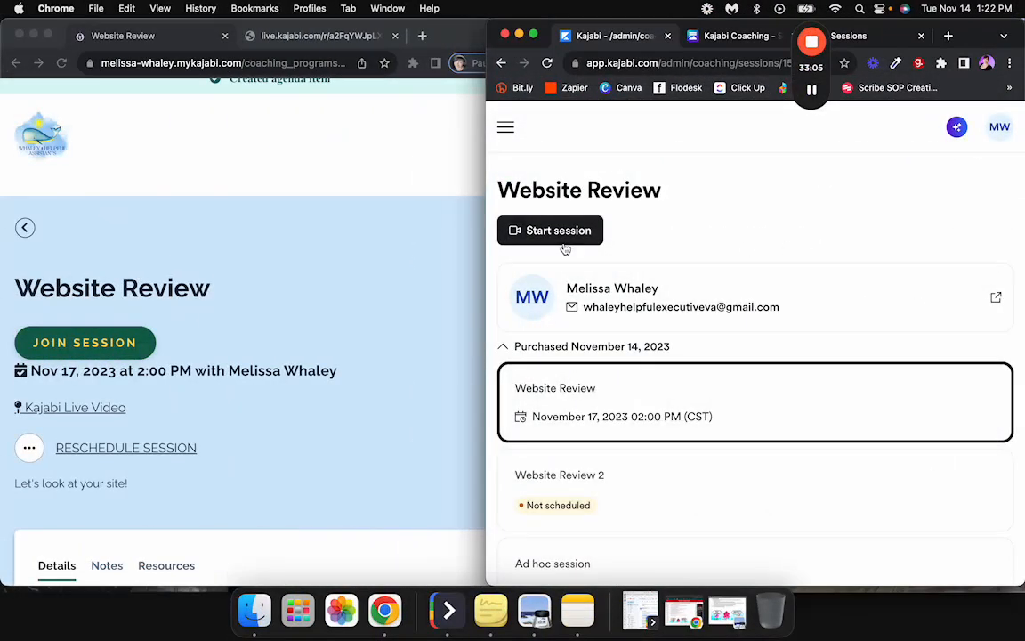
Start the Website Review live session and allow camera and microphone in the client window.
left_click(559, 237)
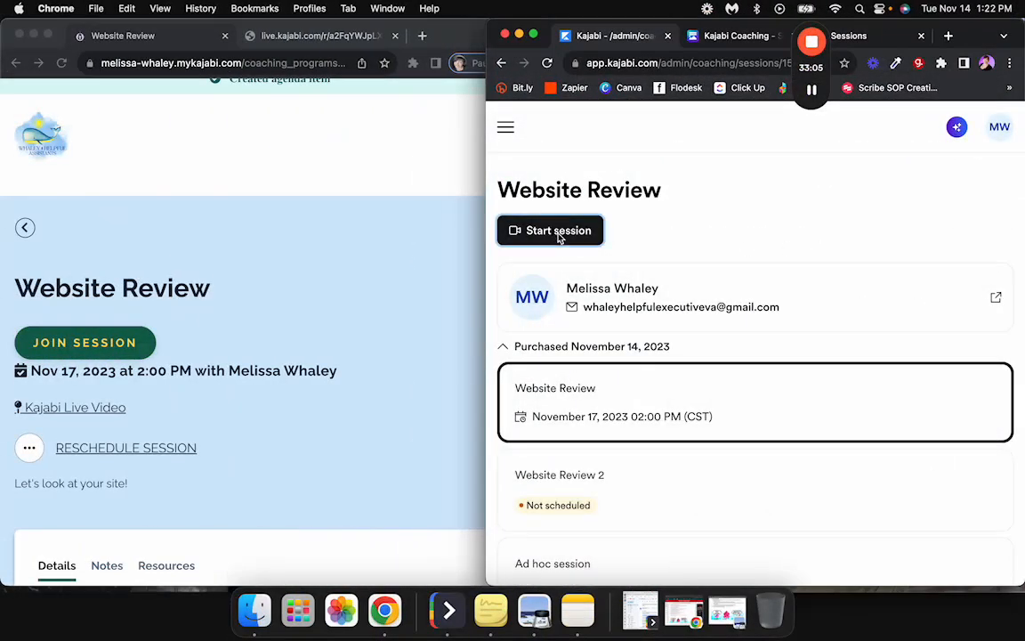
left_click(292, 38)
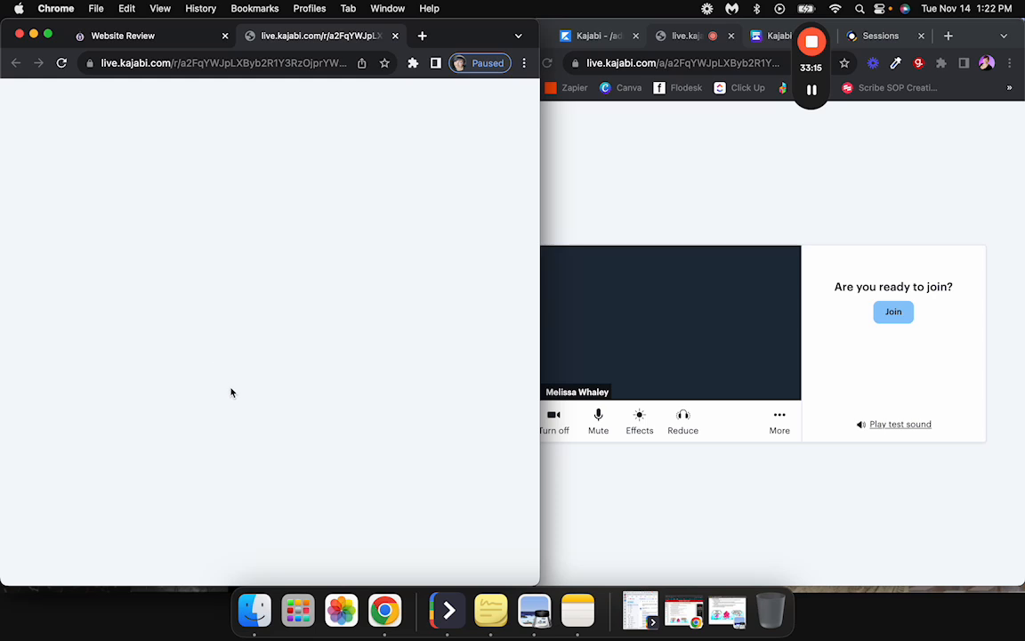
left_click(270, 163)
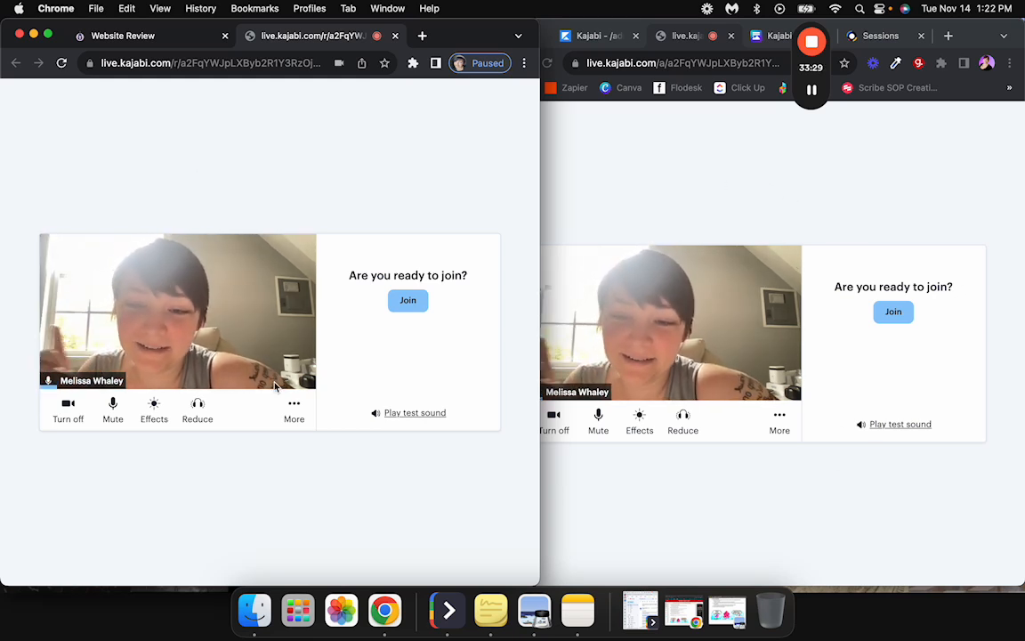
Toggle the host camera off and back on, then open the background effects settings.
left_click(659, 494)
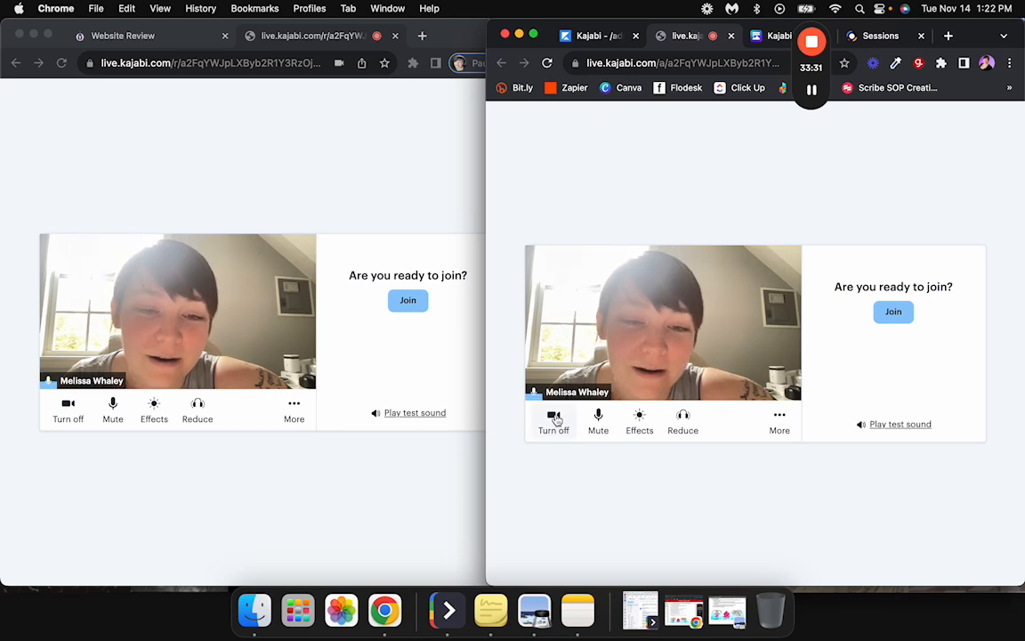
left_click(554, 421)
left_click(553, 420)
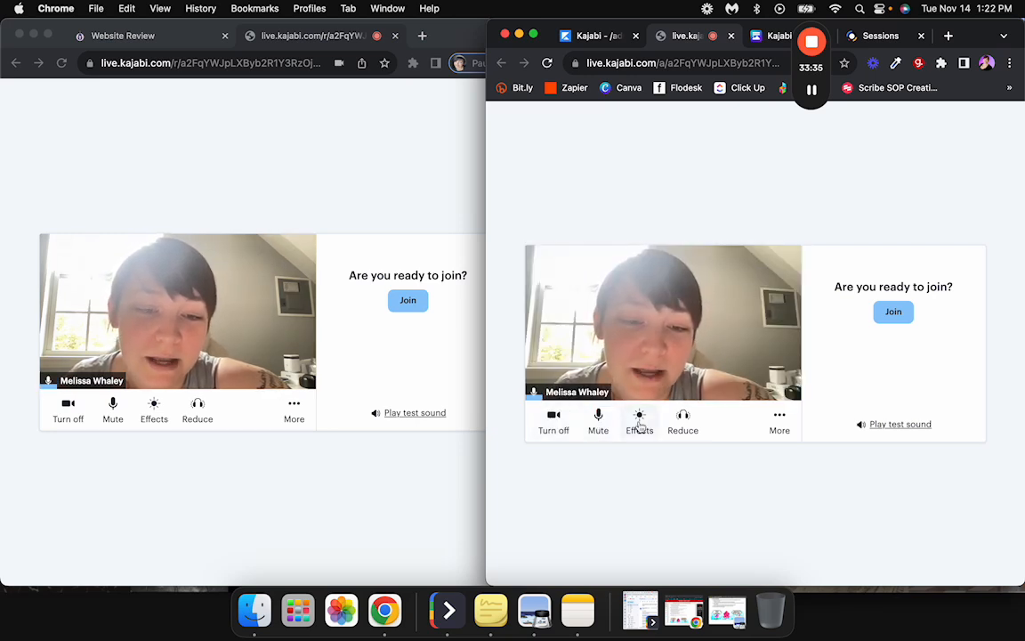
left_click(639, 420)
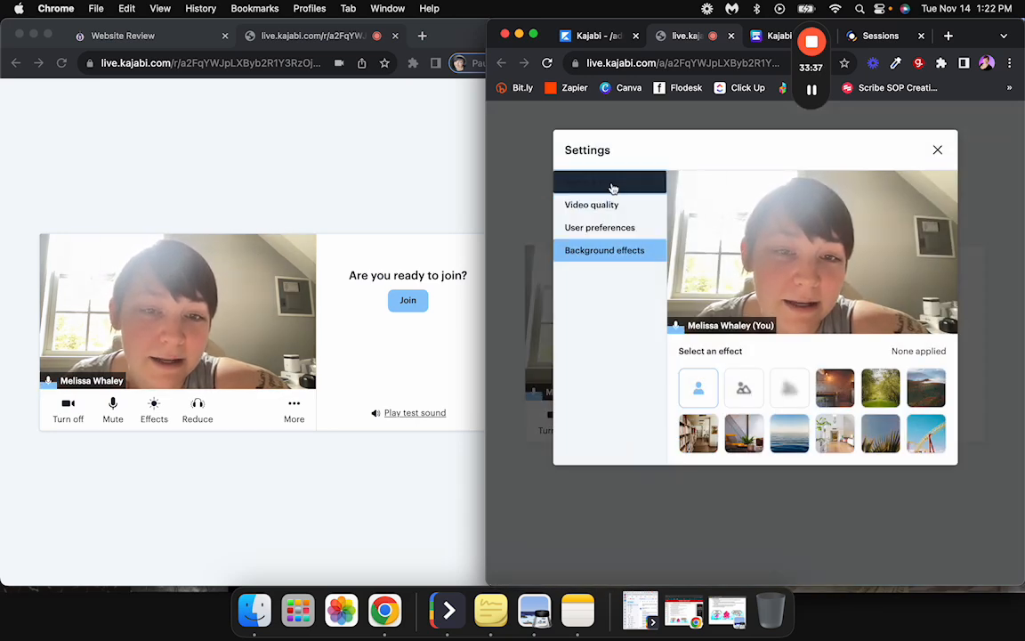
Review the host's preference, video quality, device and background effect settings.
left_click(612, 223)
left_click(612, 212)
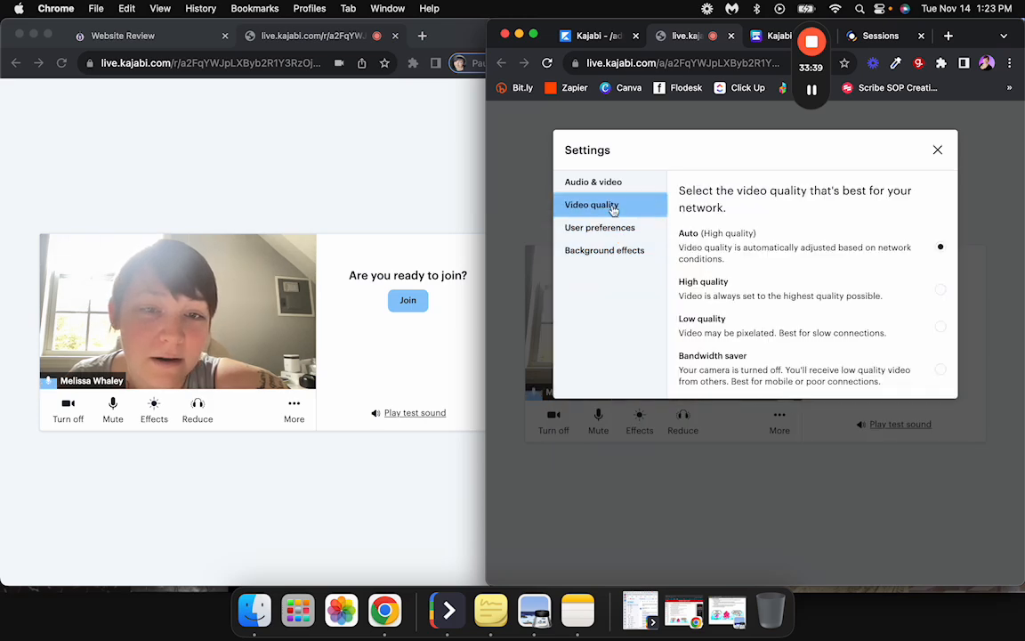
left_click(608, 191)
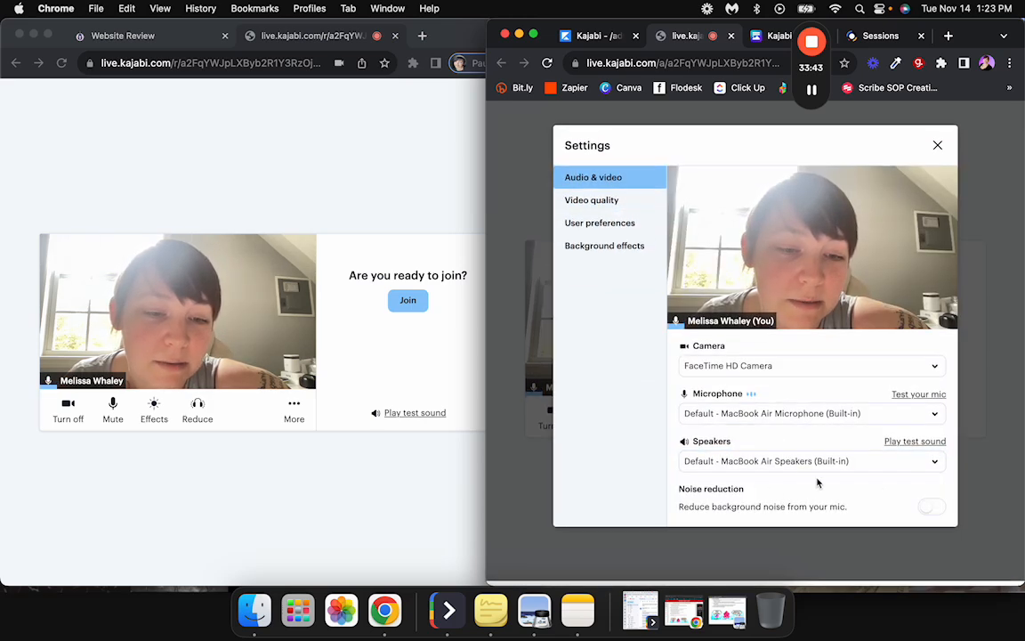
left_click(603, 246)
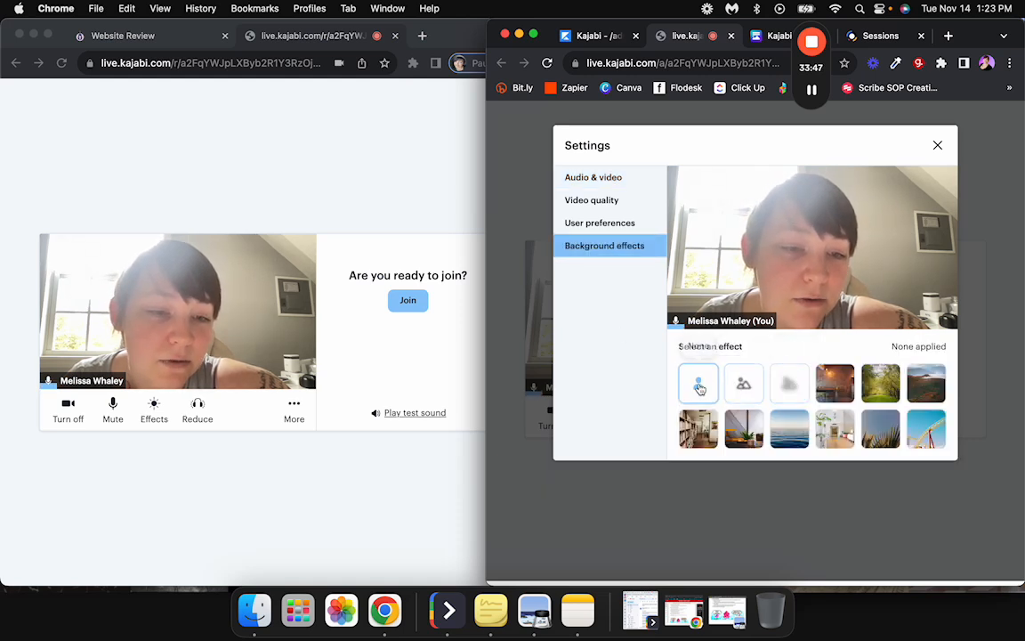
left_click(938, 145)
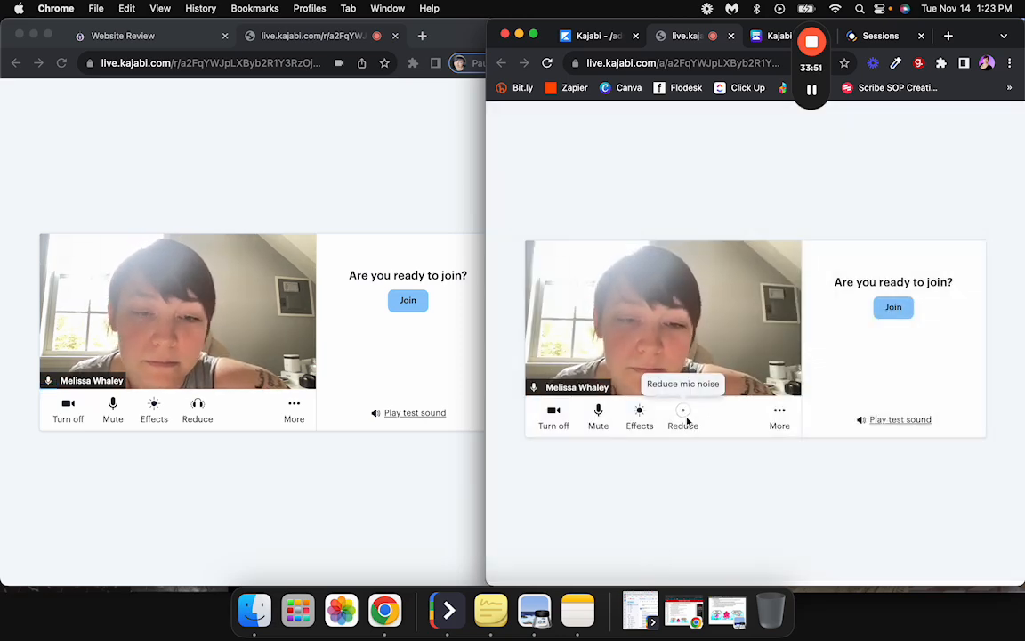
left_click(781, 414)
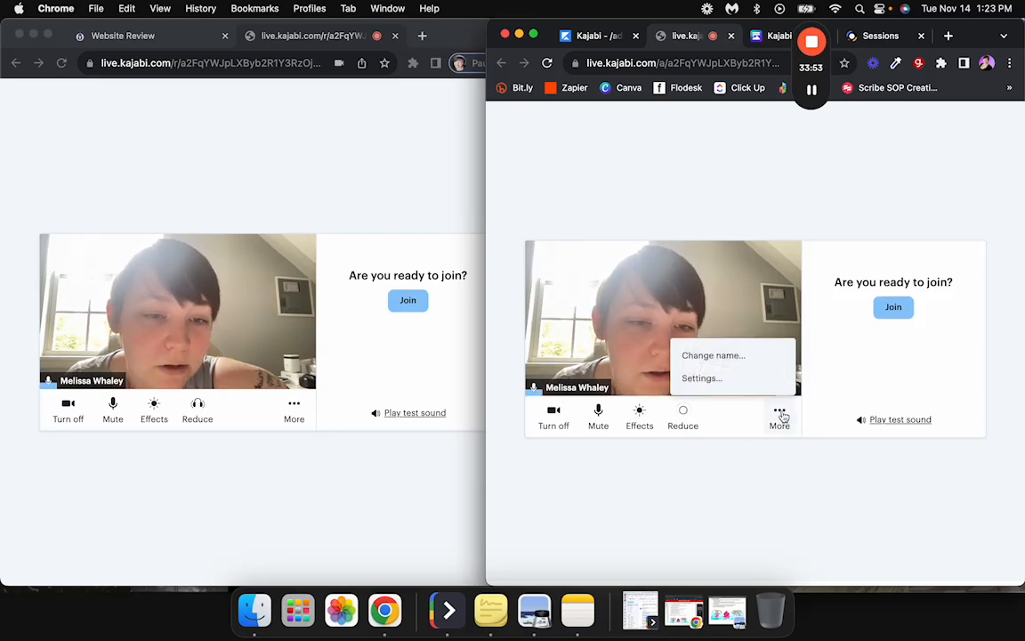
left_click(702, 378)
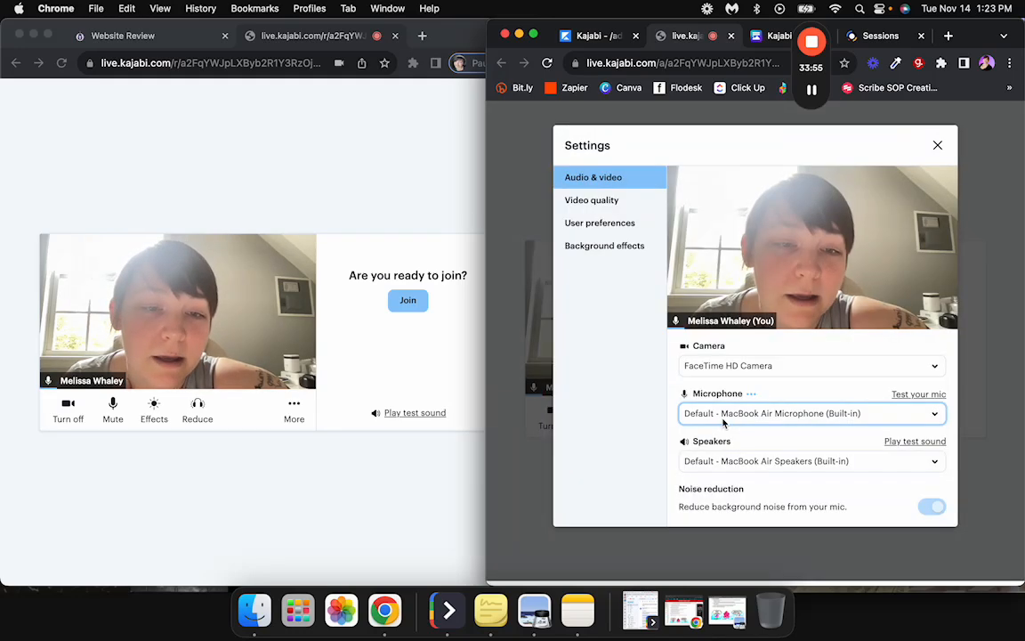
left_click(939, 145)
Rename the client attendee to CLIENT and join the call as the coach.
left_click(291, 413)
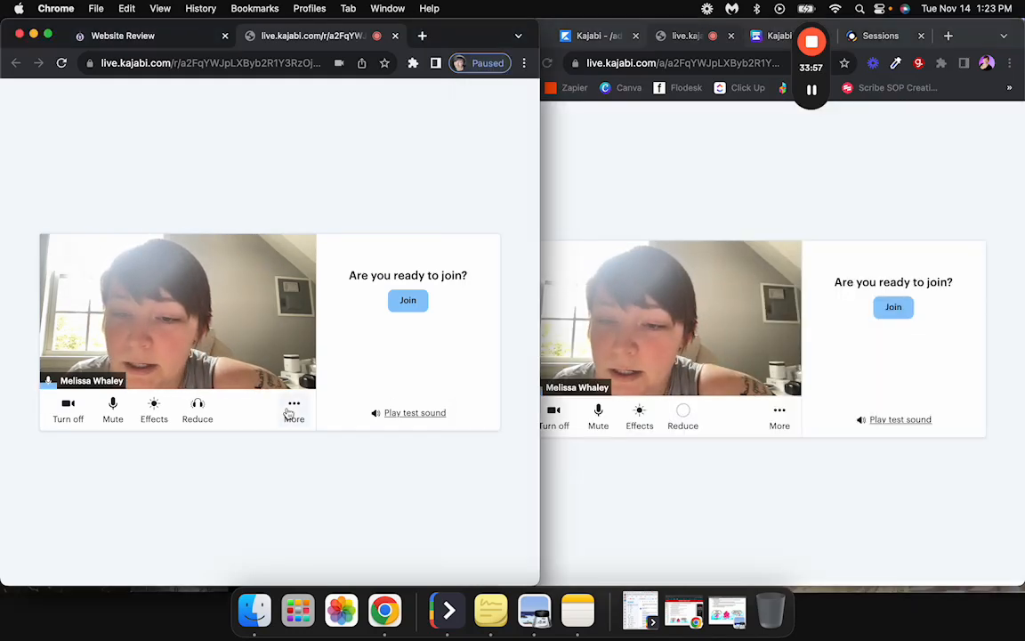
left_click(247, 356)
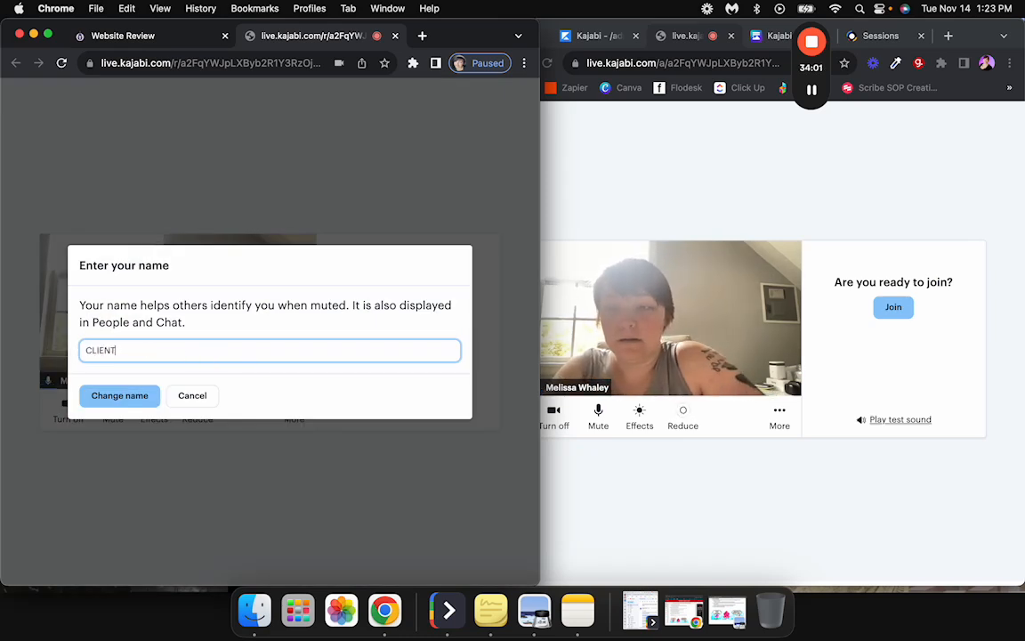
left_click(103, 400)
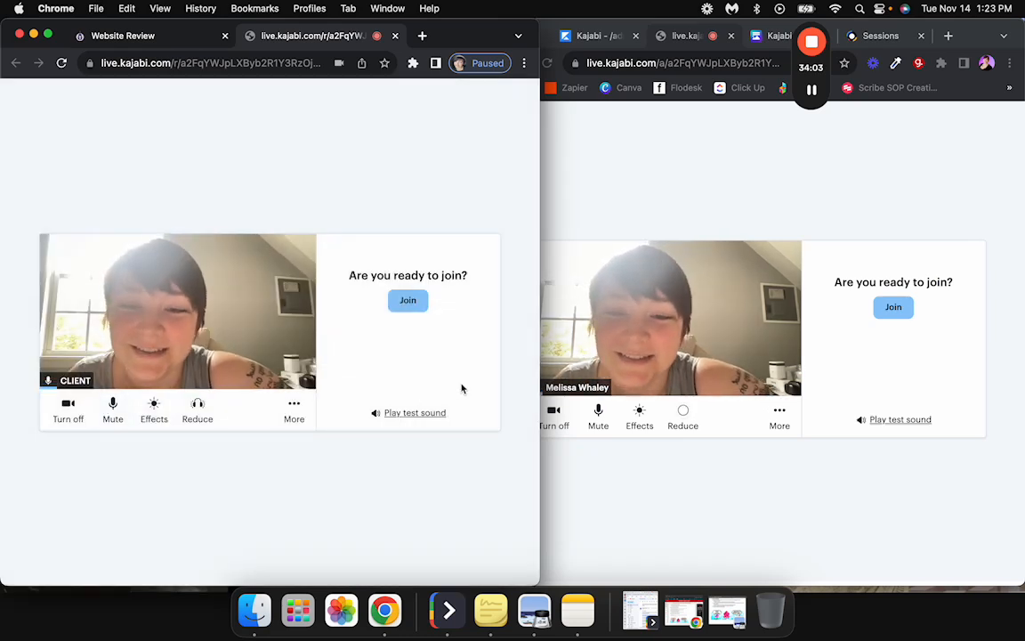
left_click(892, 308)
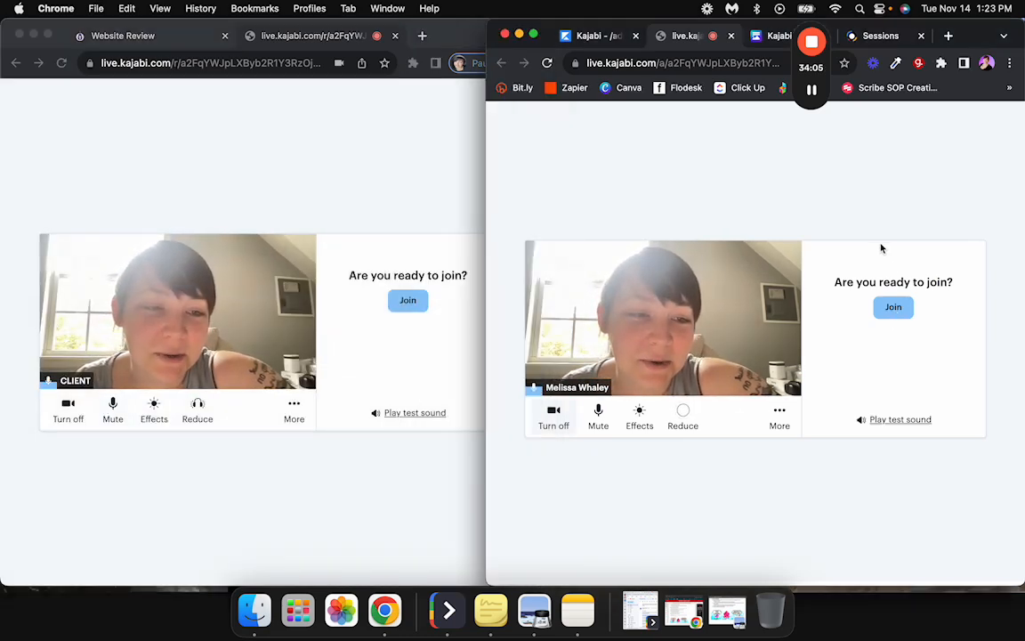
left_click(893, 306)
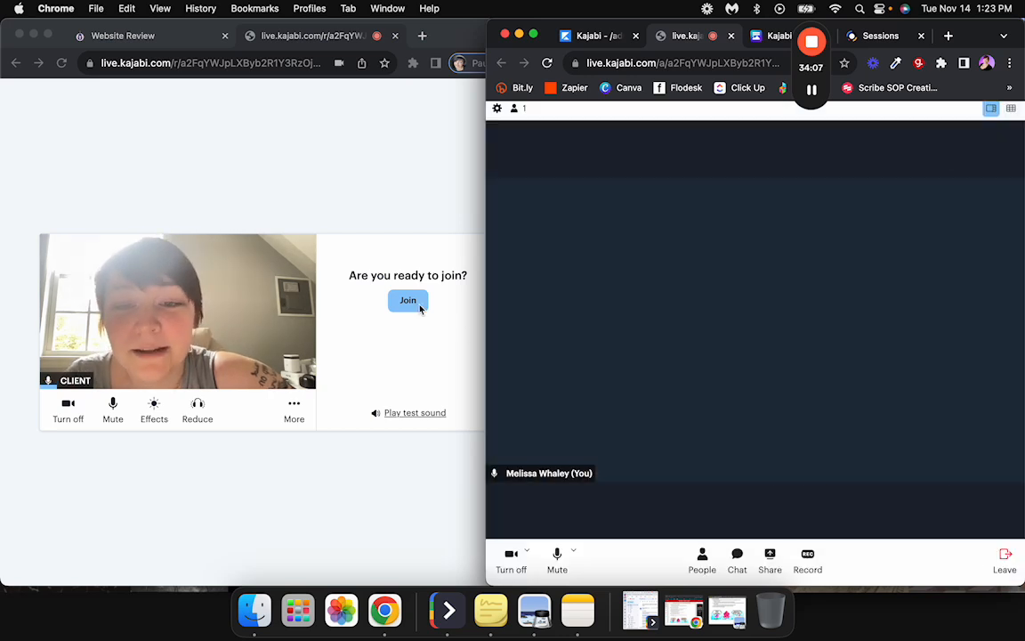
Join the call from the client window, then put the coach's call window in full screen.
left_click(410, 300)
left_click(409, 300)
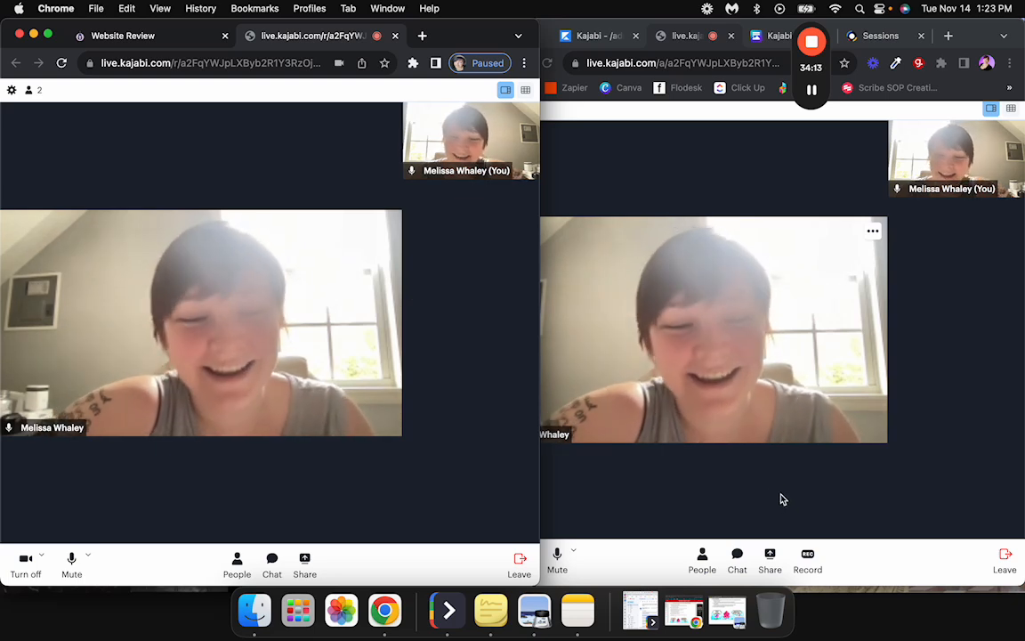
left_click(677, 512)
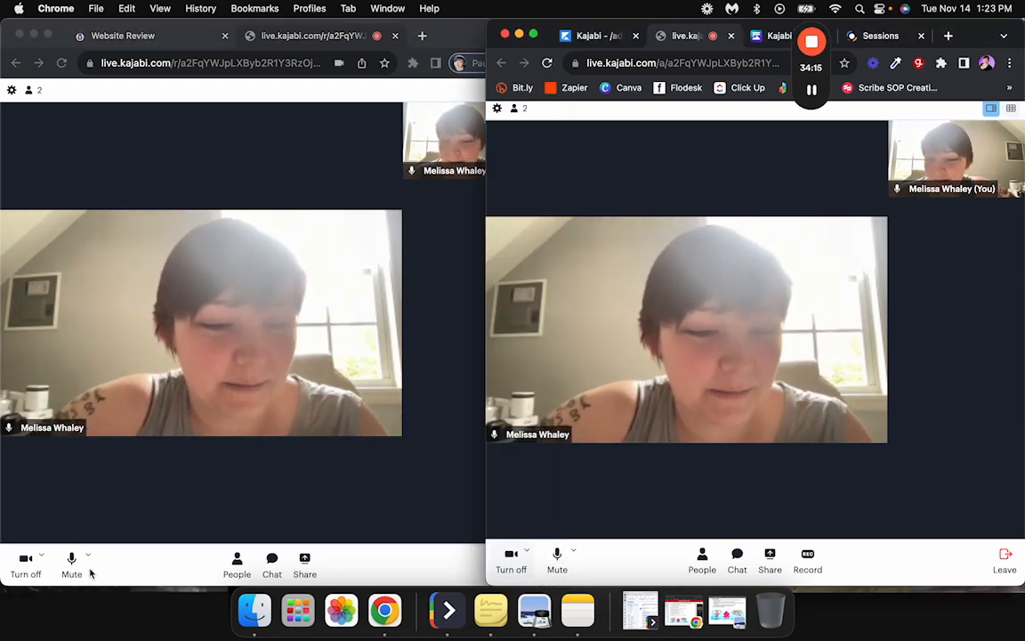
left_click(191, 561)
left_click(570, 540)
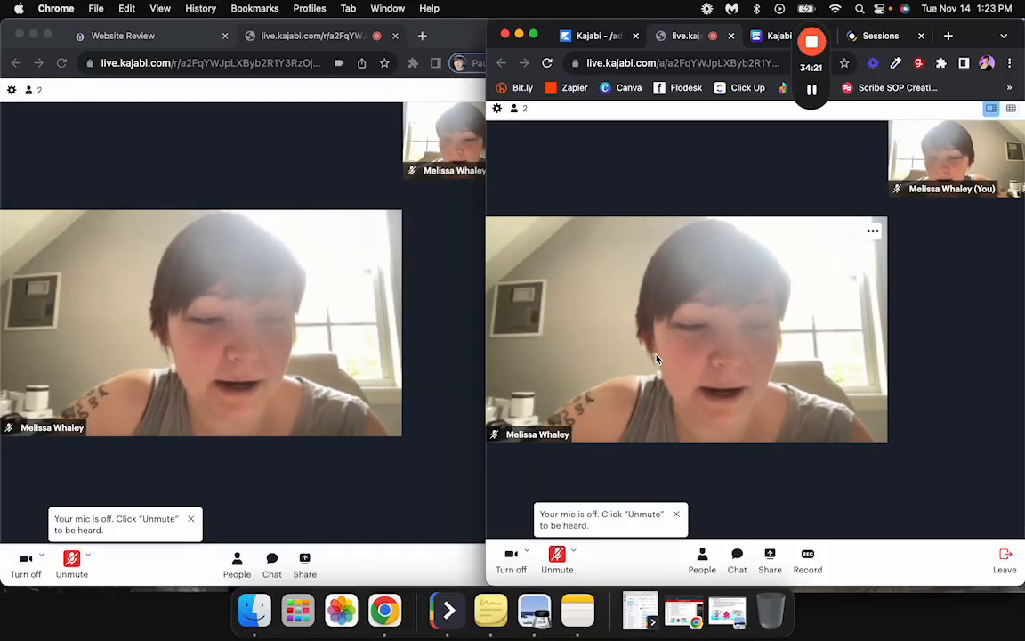
left_click(535, 36)
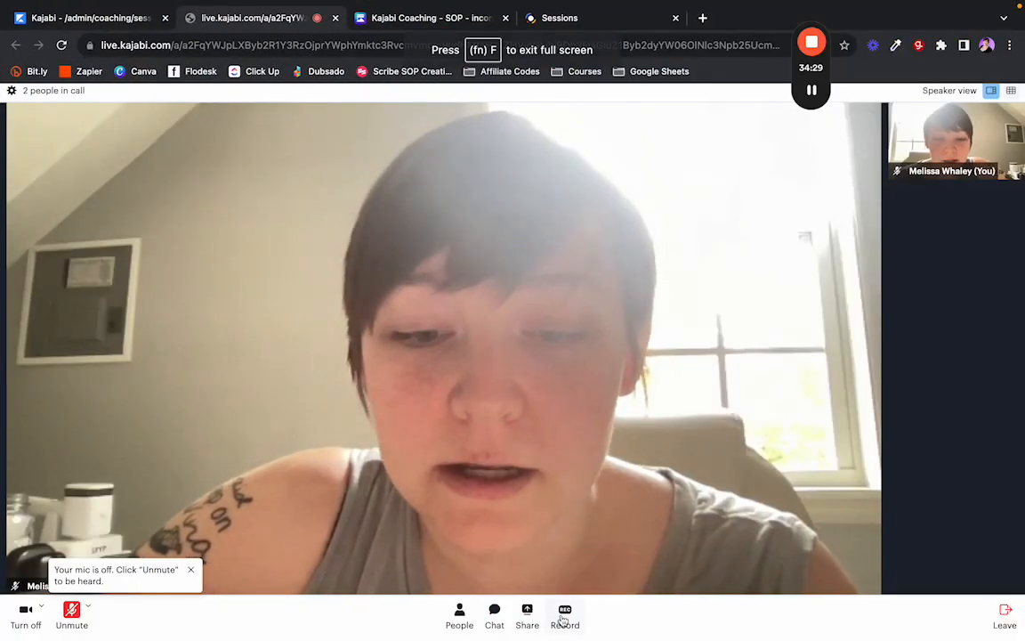
Start recording the call, try grid and speaker layouts, and check the call settings.
left_click(565, 614)
left_click(572, 579)
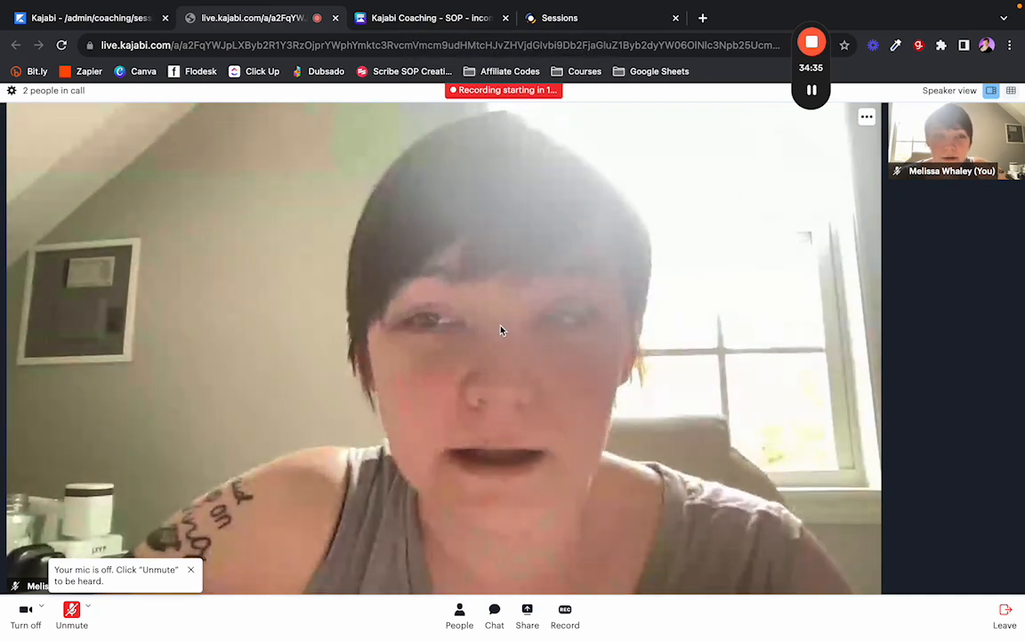
left_click(1011, 90)
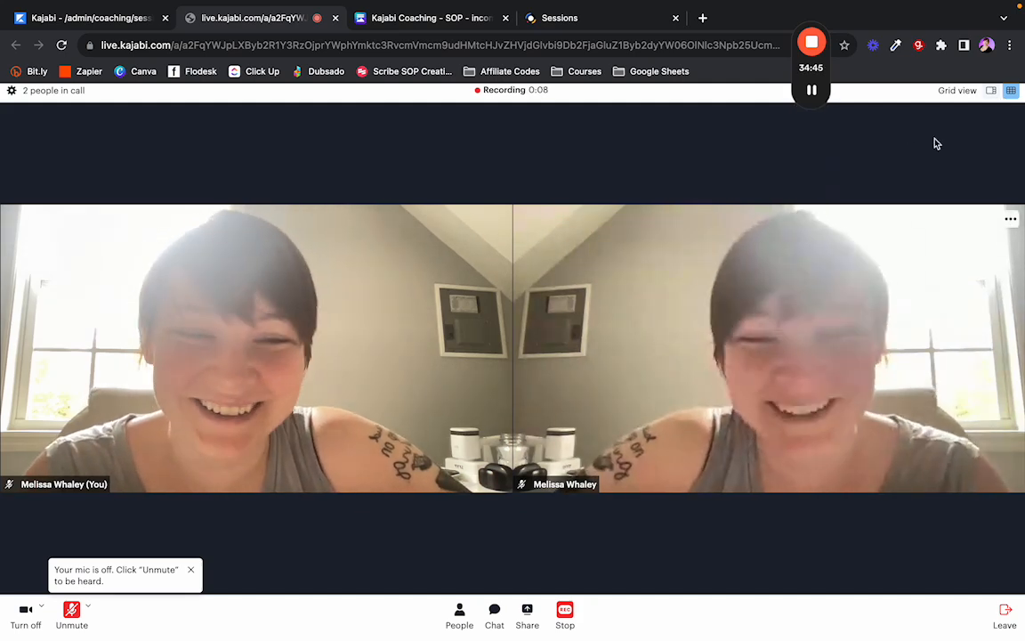
left_click(990, 90)
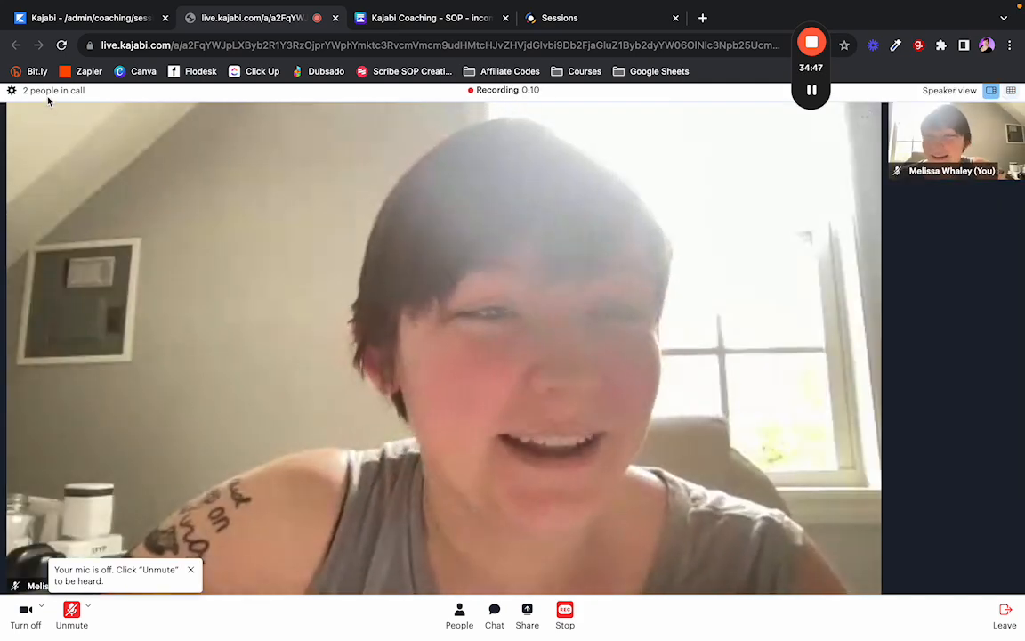
left_click(11, 92)
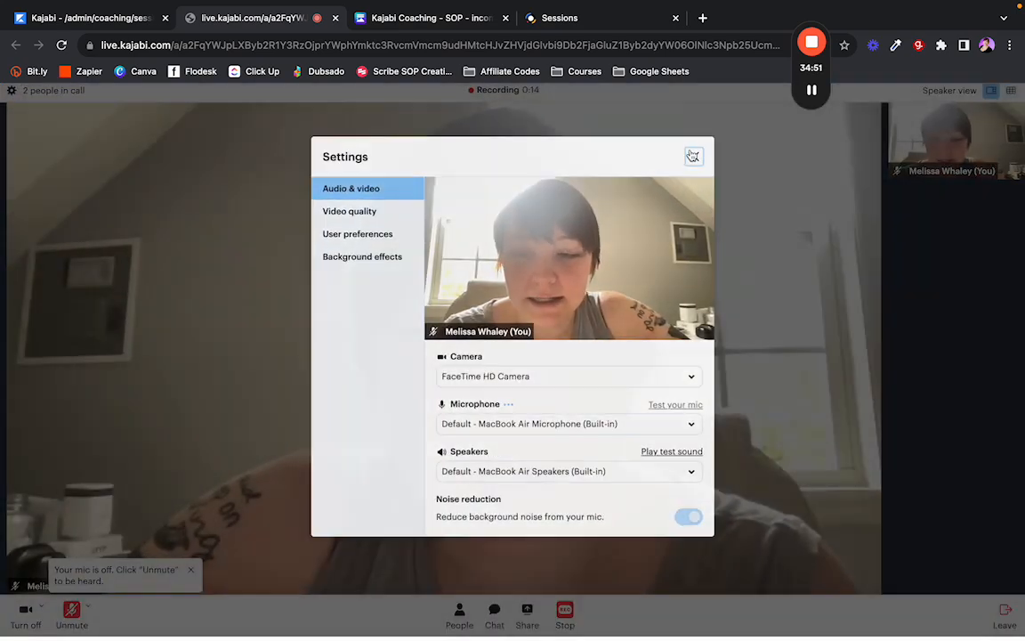
left_click(695, 155)
Check the participant list and send 'Hi :)' in the call chat.
left_click(460, 618)
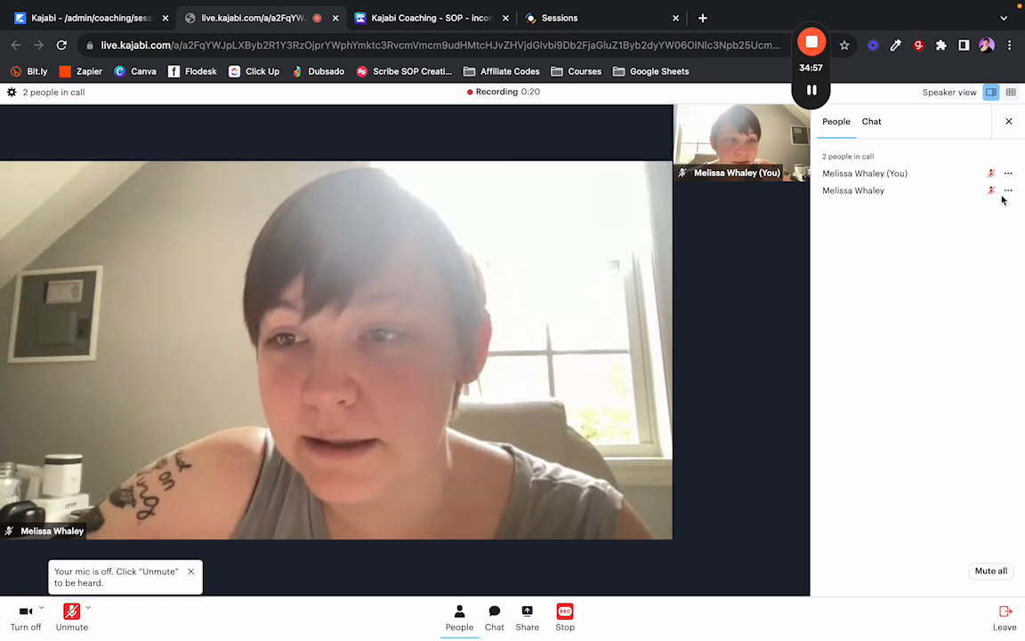
left_click(1008, 193)
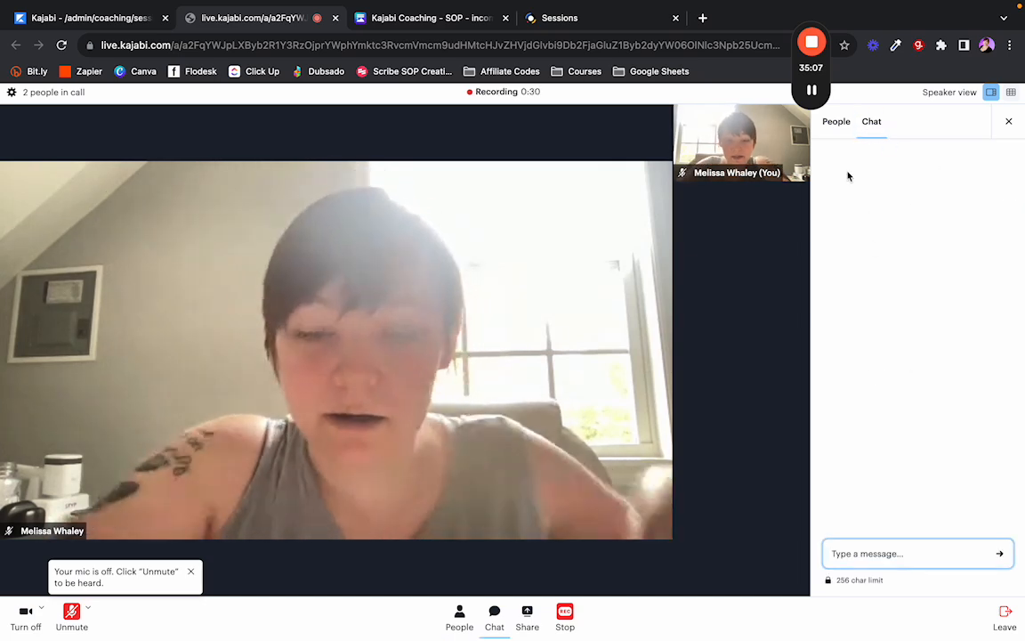
type("Hi :)")
key("Return")
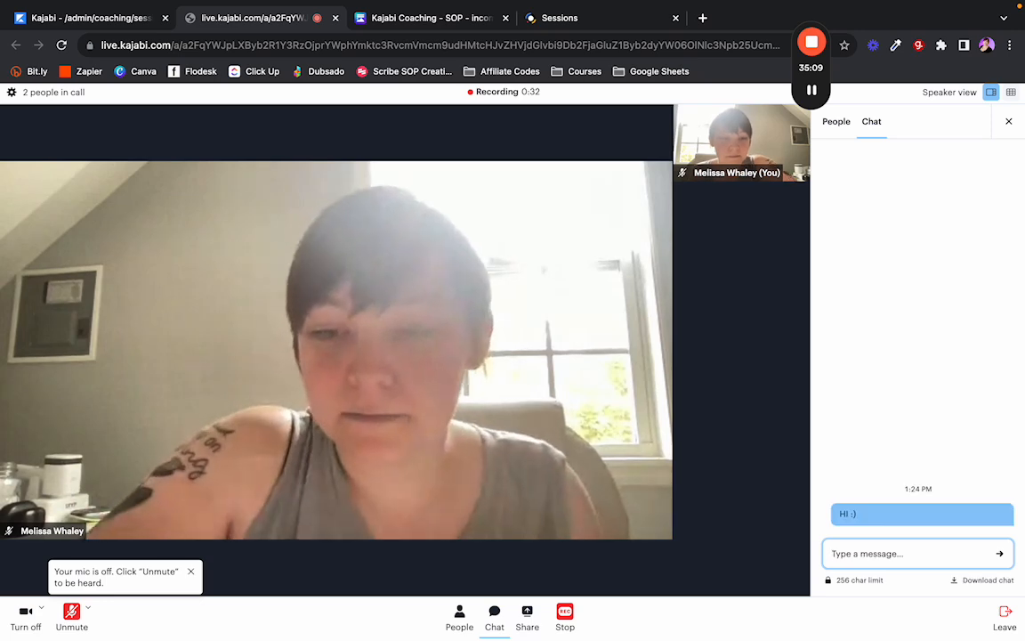
left_click(1009, 122)
Cancel the screen-share chooser twice, then put the client's call window in full screen.
left_click(527, 614)
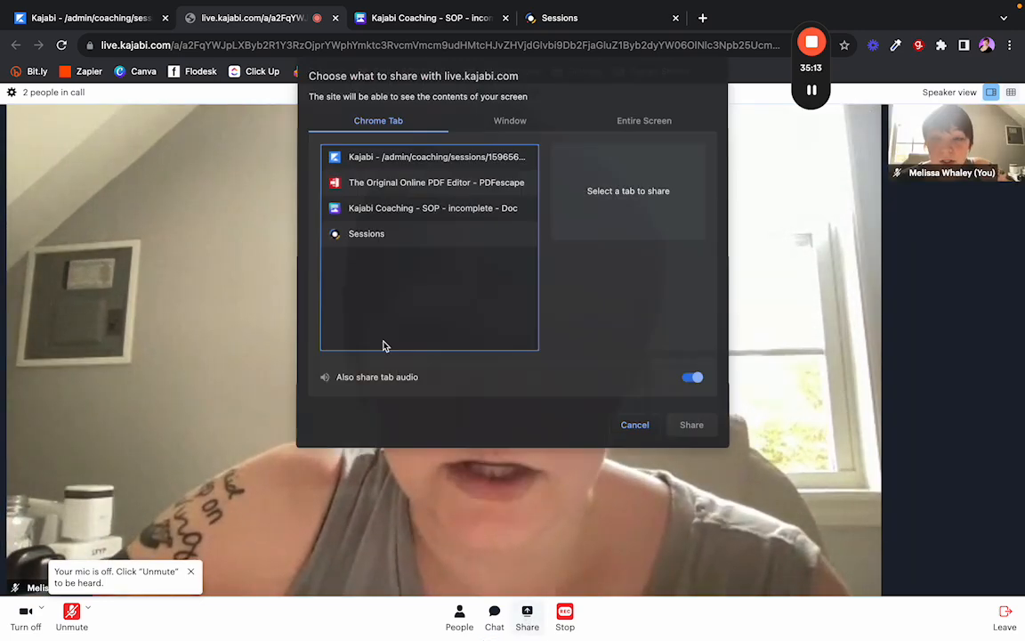
left_click(636, 427)
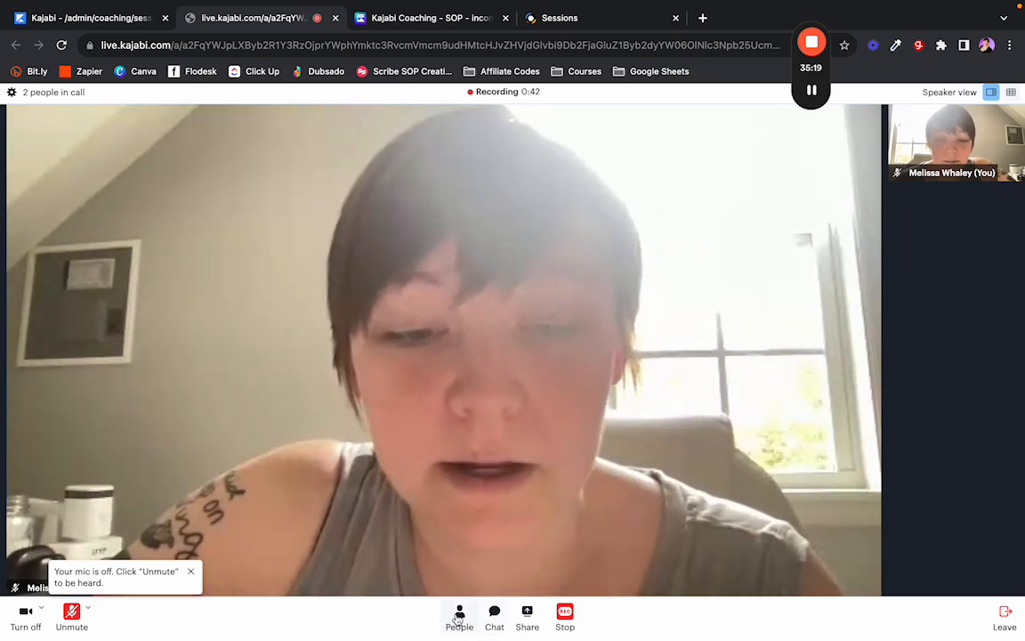
left_click(526, 618)
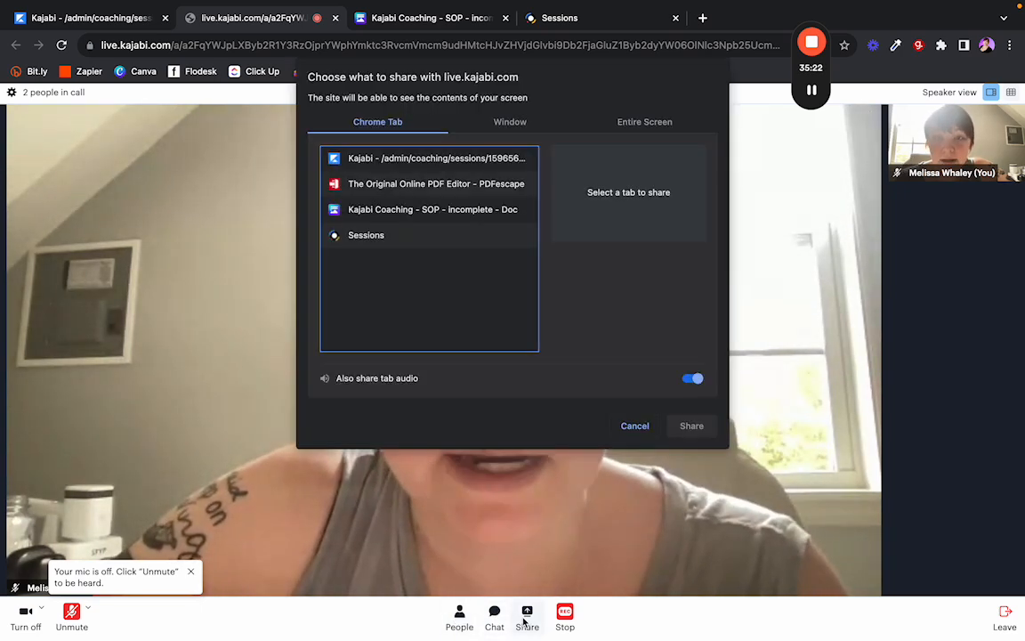
left_click(625, 425)
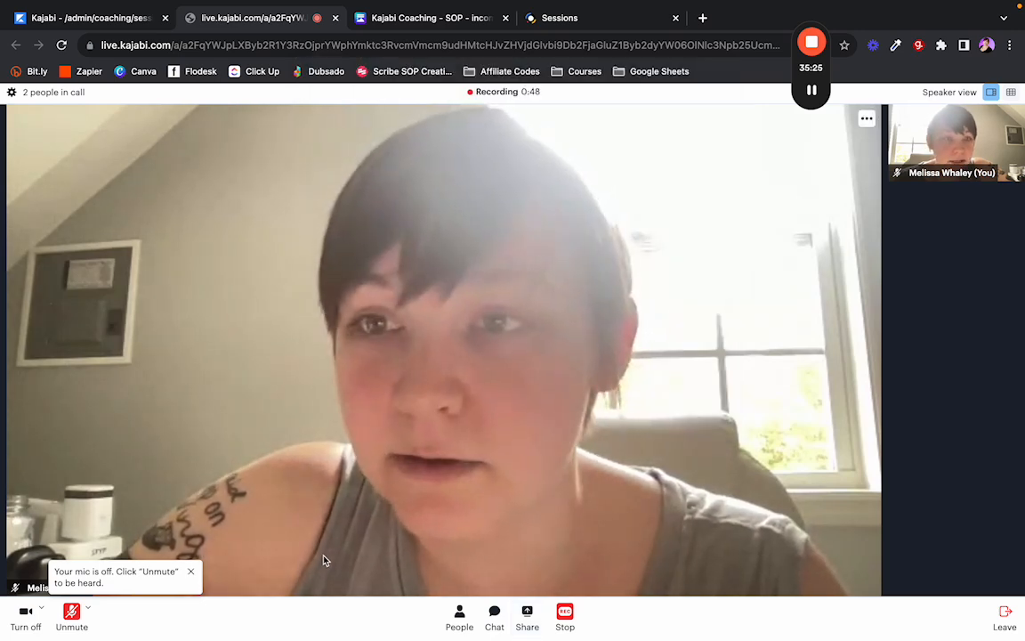
left_click(862, 127)
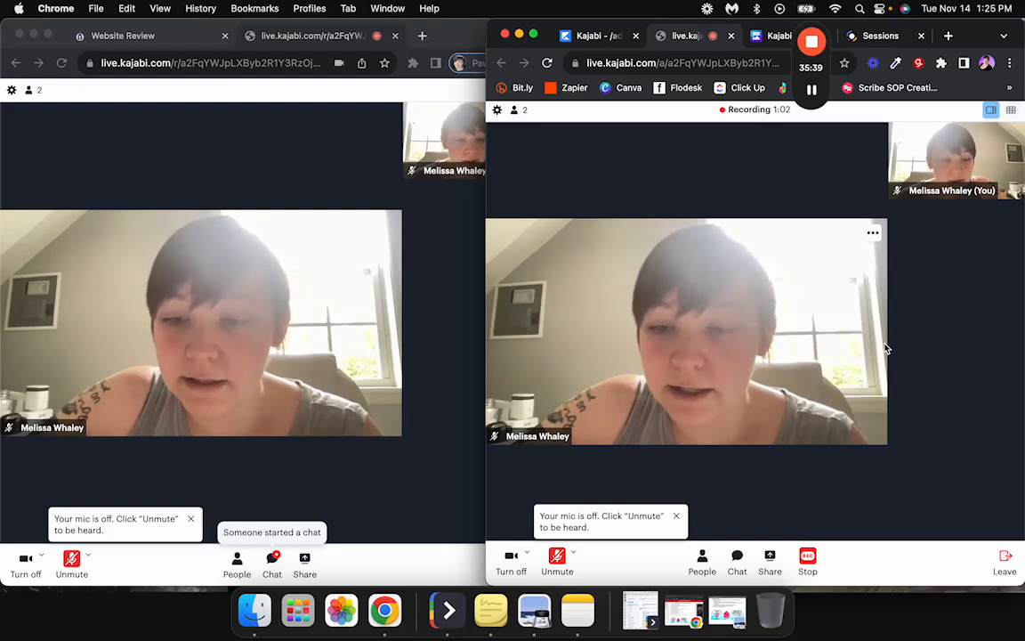
left_click(181, 279)
left_click(48, 36)
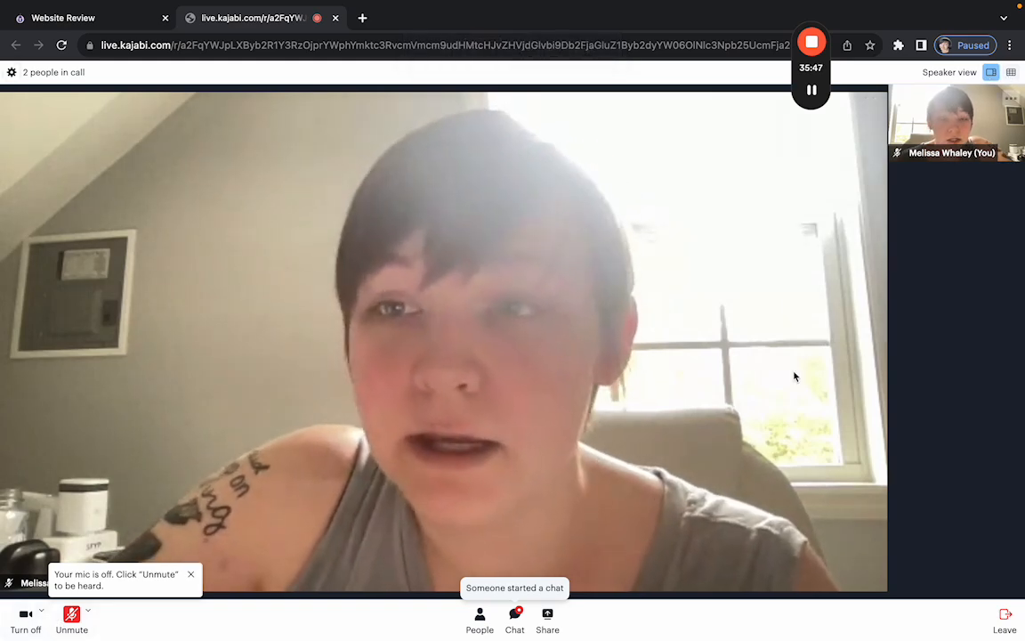
On the client side, check the participant list and confirm the Hi :) chat message arrived.
left_click(480, 616)
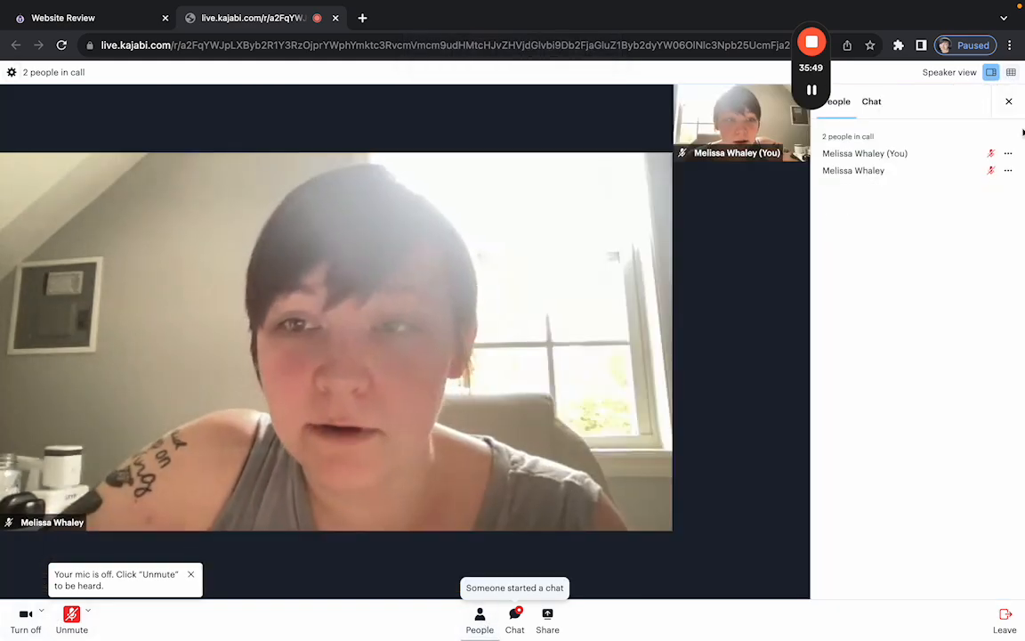
left_click(881, 110)
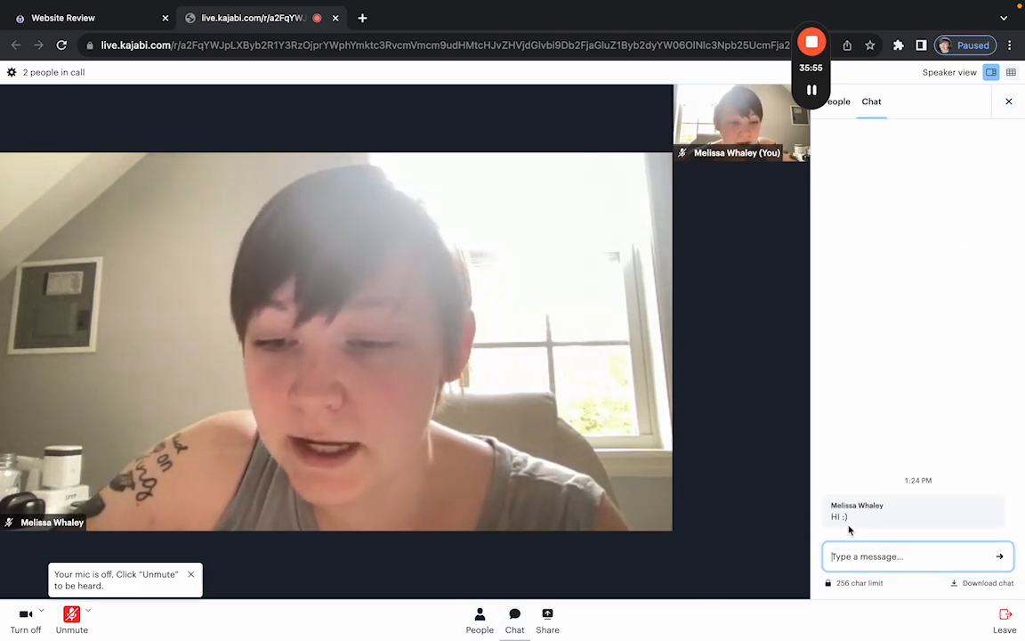
left_click(1009, 100)
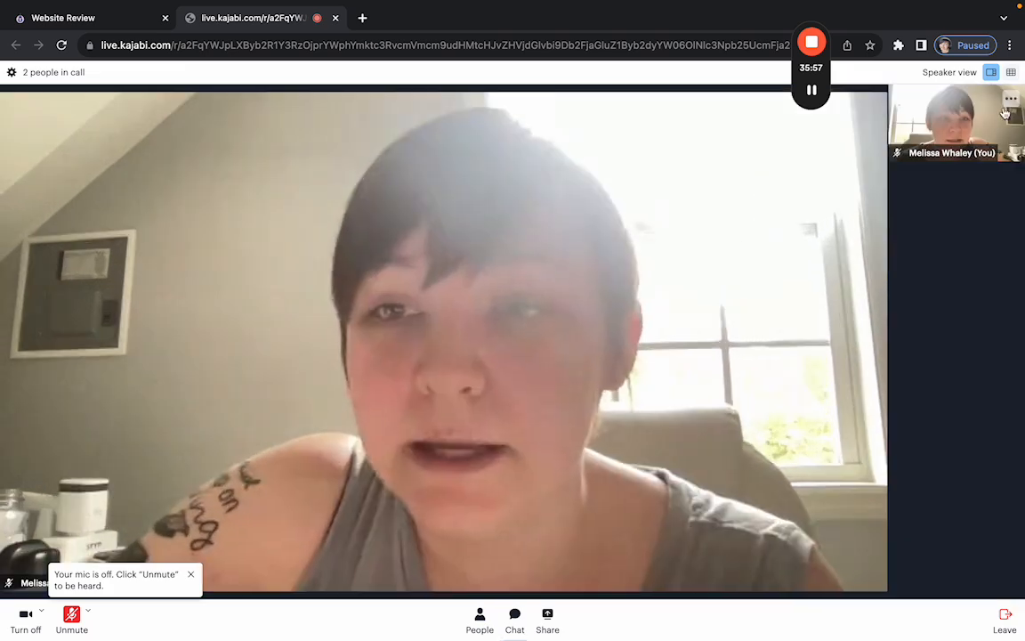
Pick the Website Review tab to share, cancel it, and leave the call as client.
left_click(548, 620)
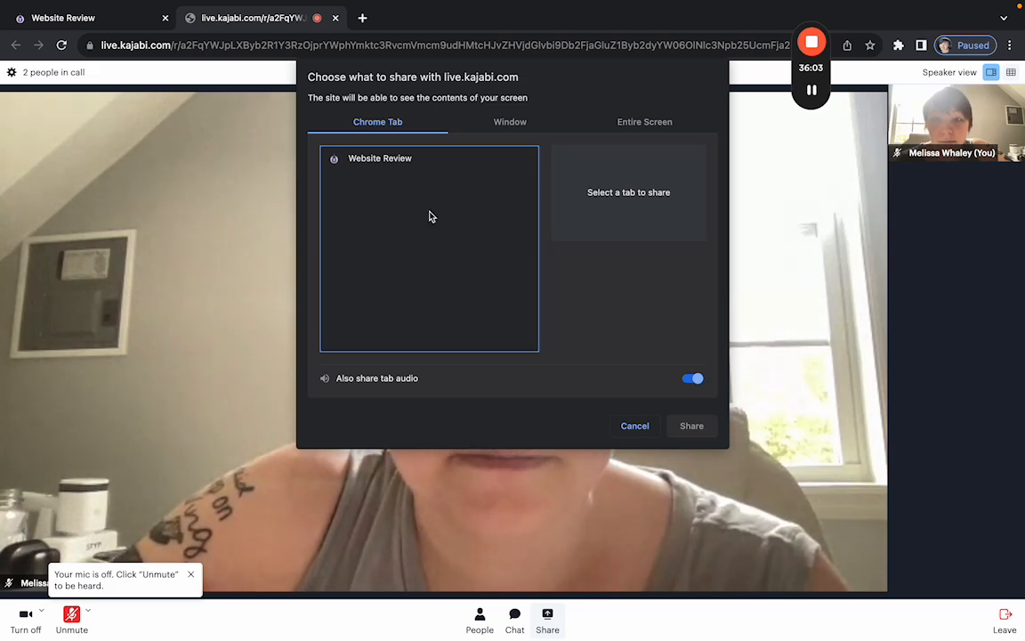
left_click(375, 166)
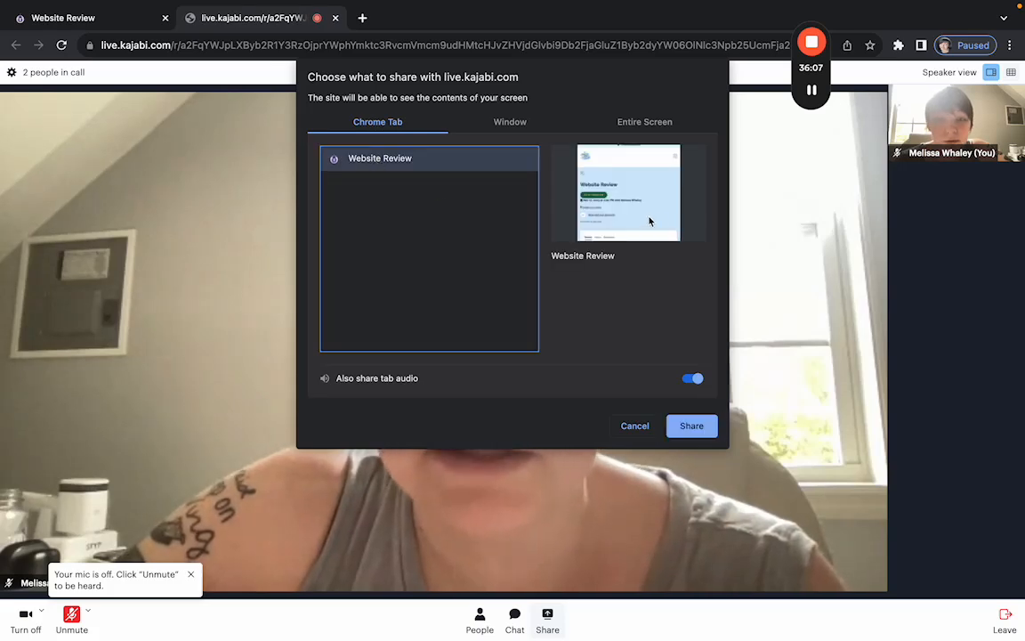
left_click(629, 425)
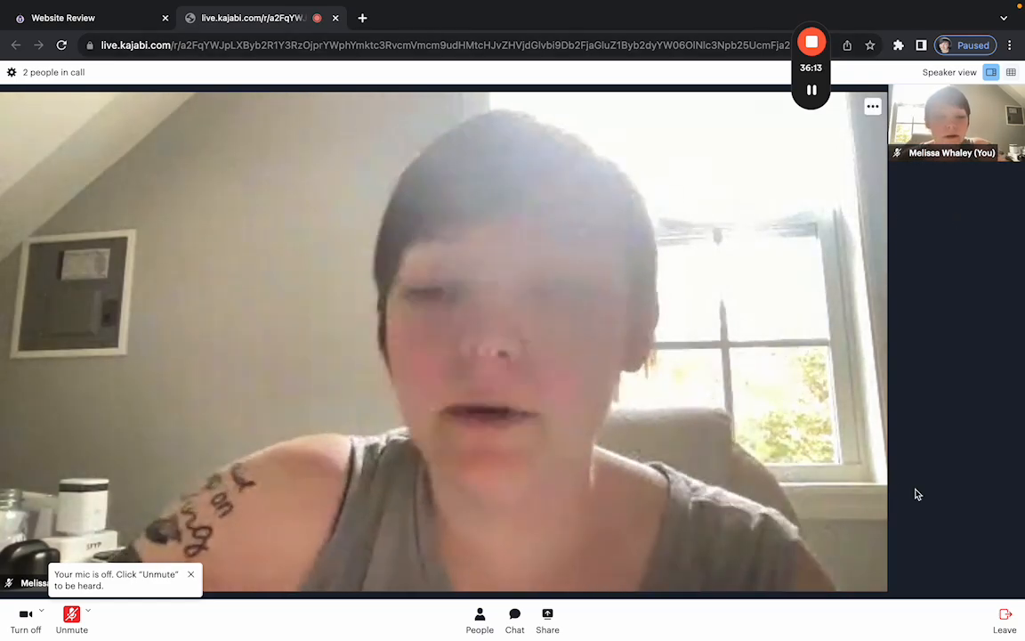
left_click(1001, 623)
Stop the call recording, leave the call as host, and close the call tab with Cmd+W.
left_click(335, 19)
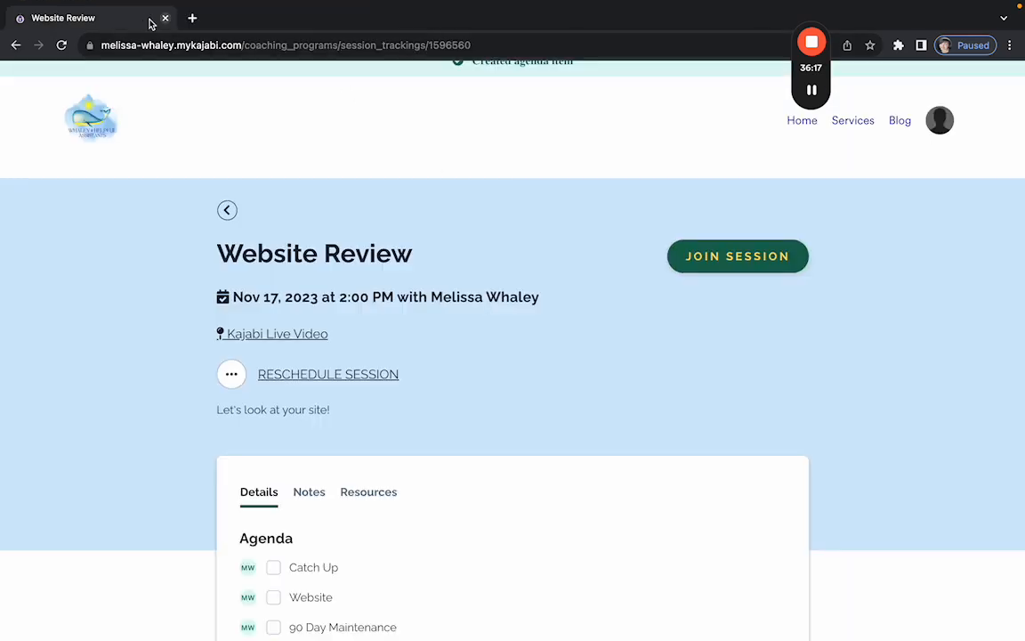
left_click(46, 27)
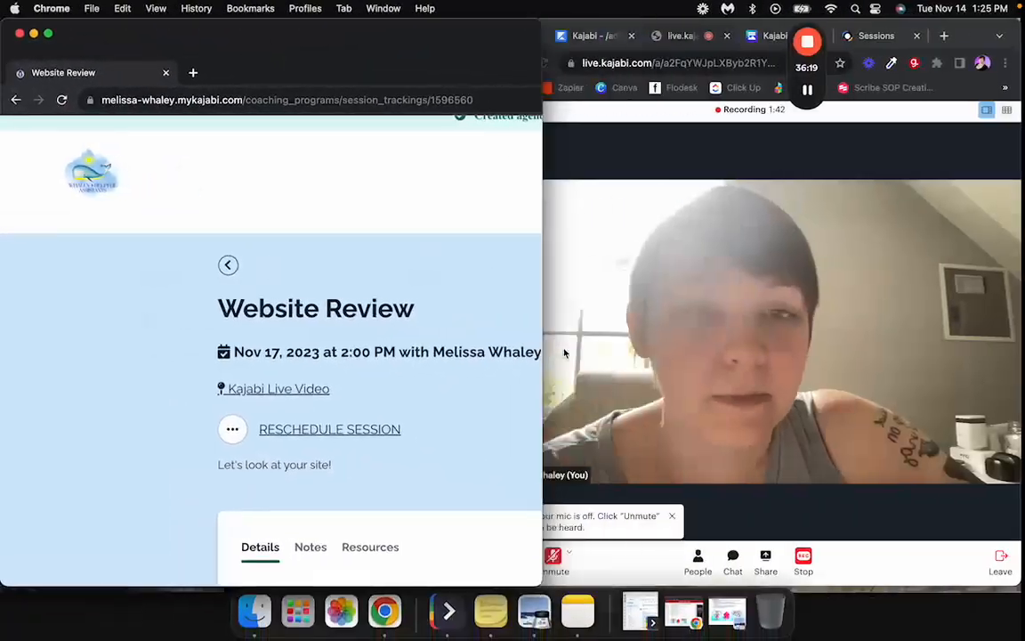
left_click(533, 34)
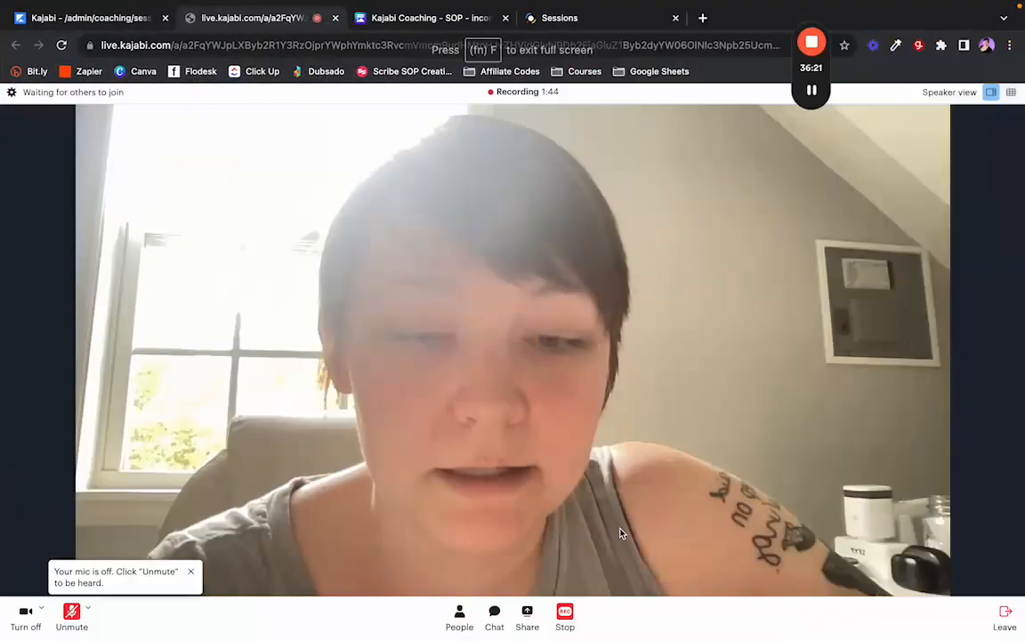
left_click(575, 621)
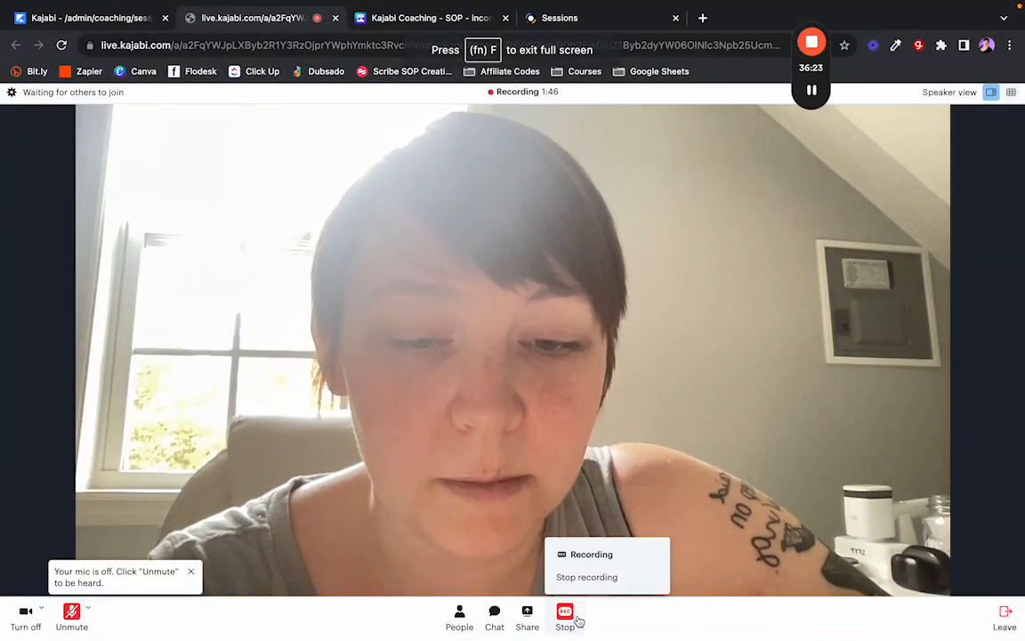
left_click(583, 577)
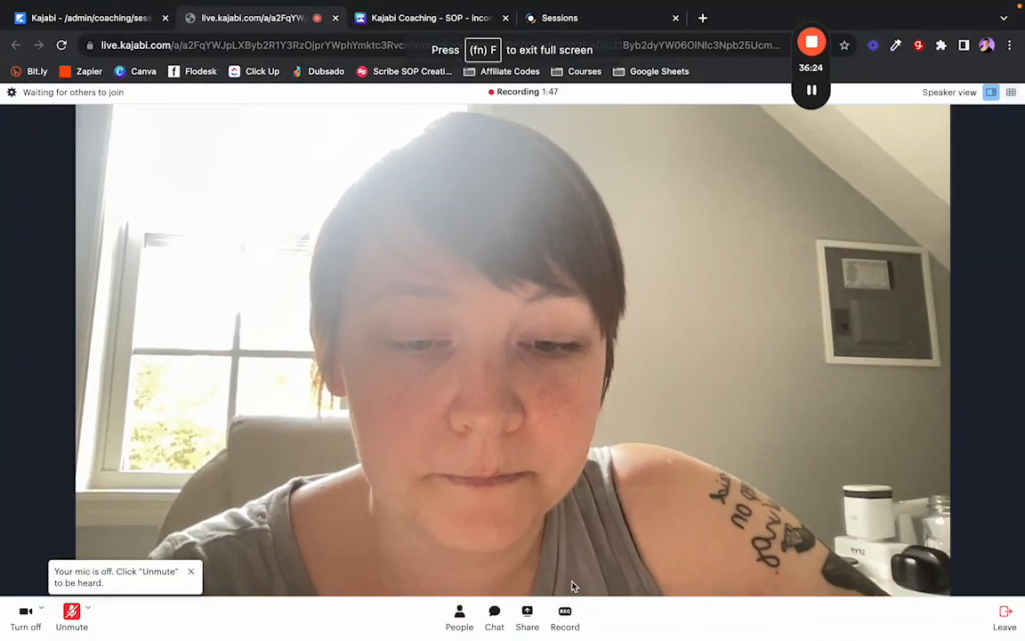
left_click(1004, 617)
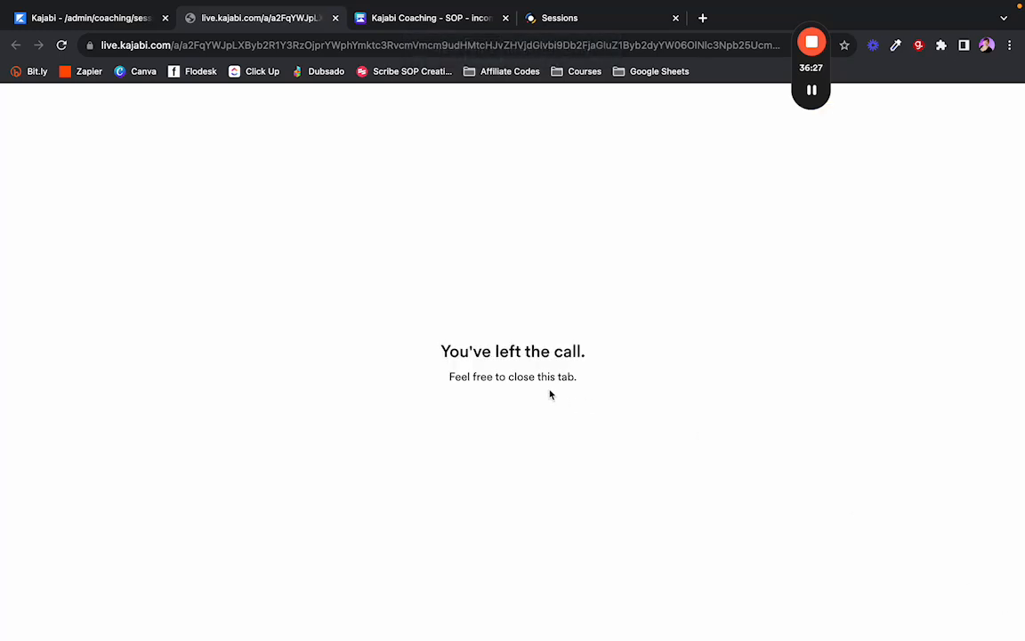
key("super+w")
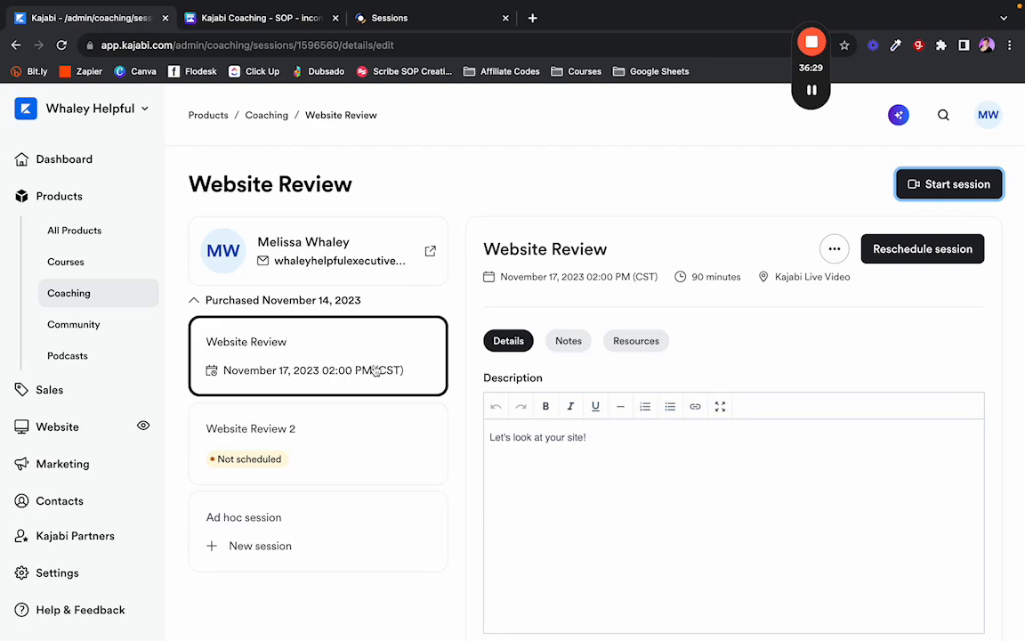
scroll(473, 369, "down", 5)
left_click(45, 28)
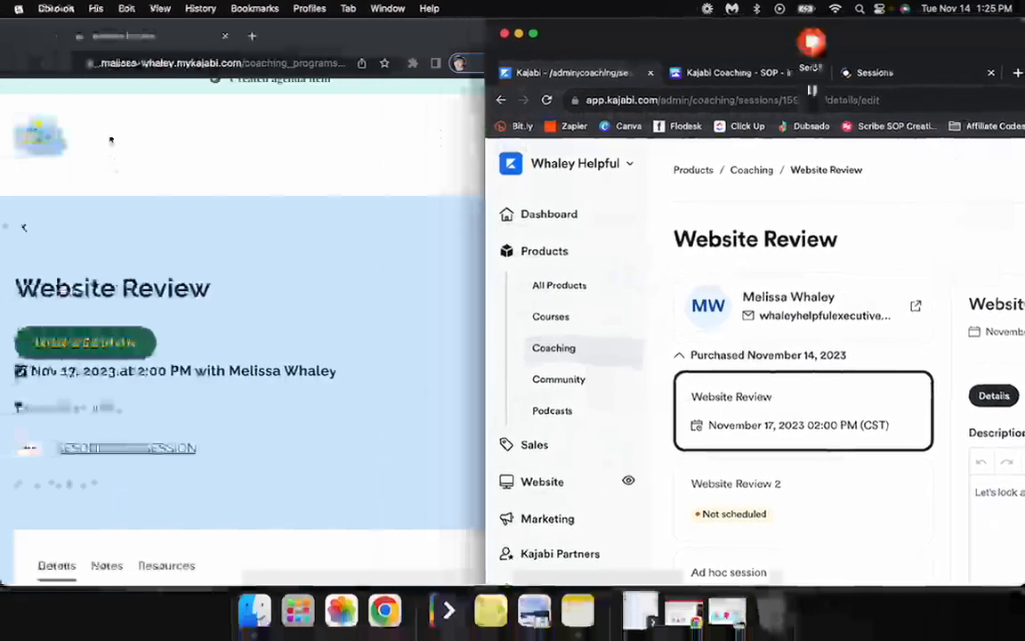
left_click(46, 34)
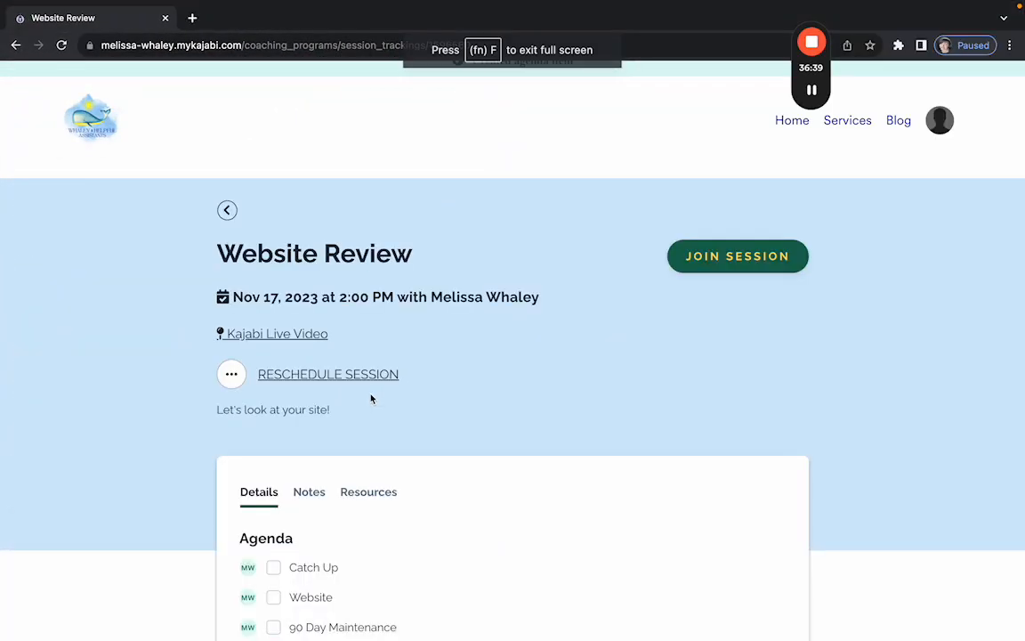
scroll(372, 399, "down", 4)
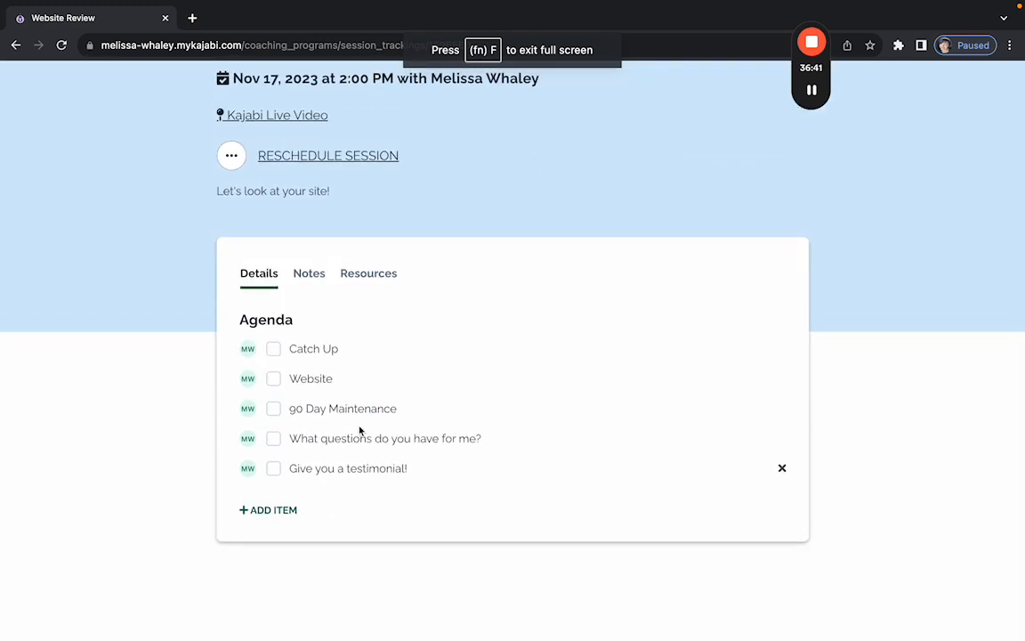
scroll(274, 355, "up", 5)
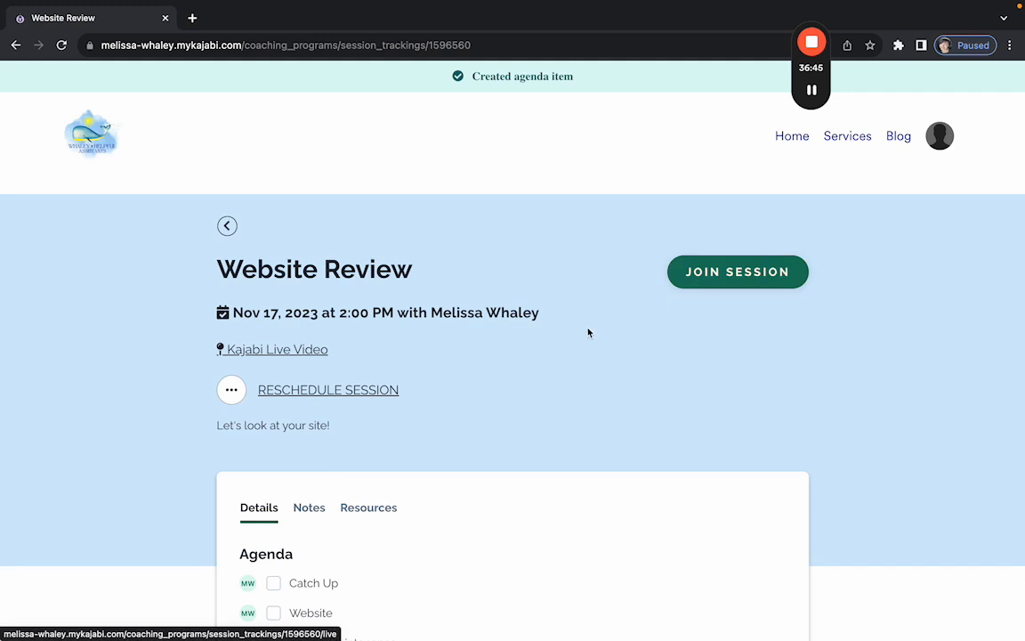
scroll(460, 389, "down", 4)
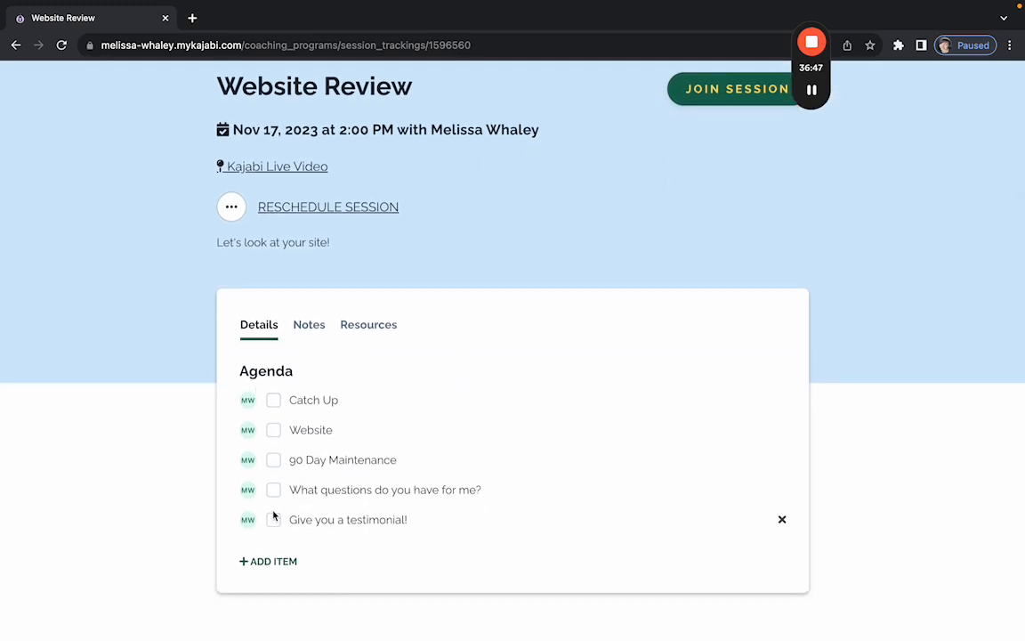
left_click(311, 328)
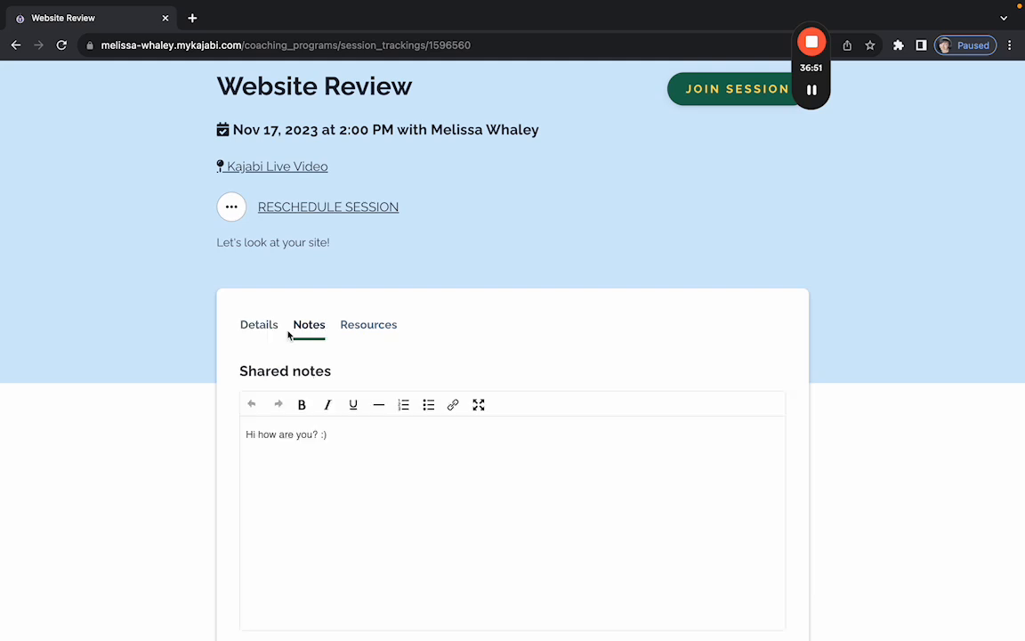
scroll(265, 330, "down", 1)
left_click(263, 305)
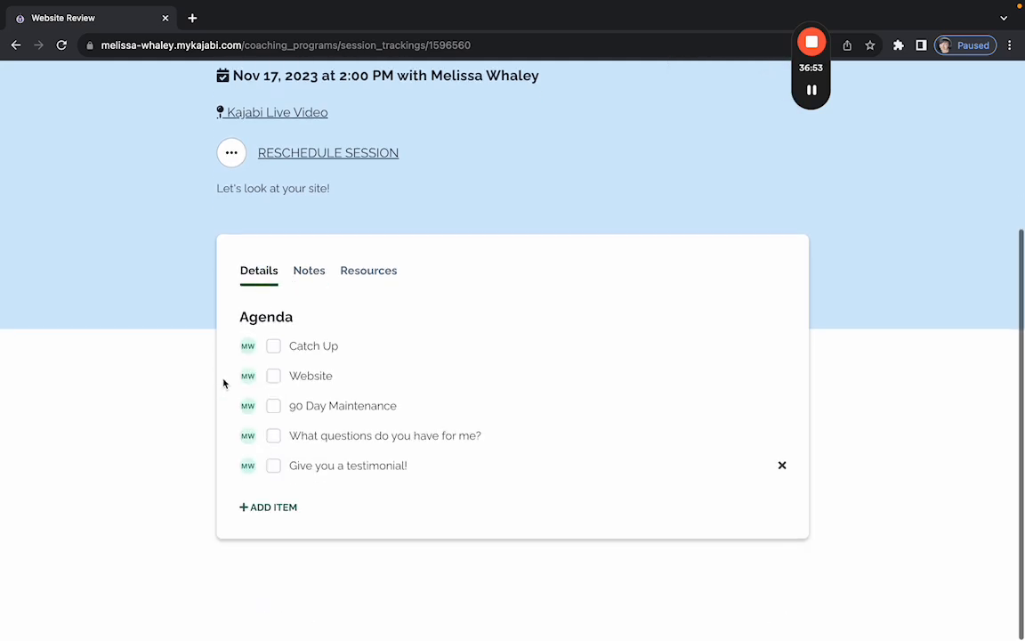
scroll(225, 384, "up", 2)
scroll(224, 384, "up", 2)
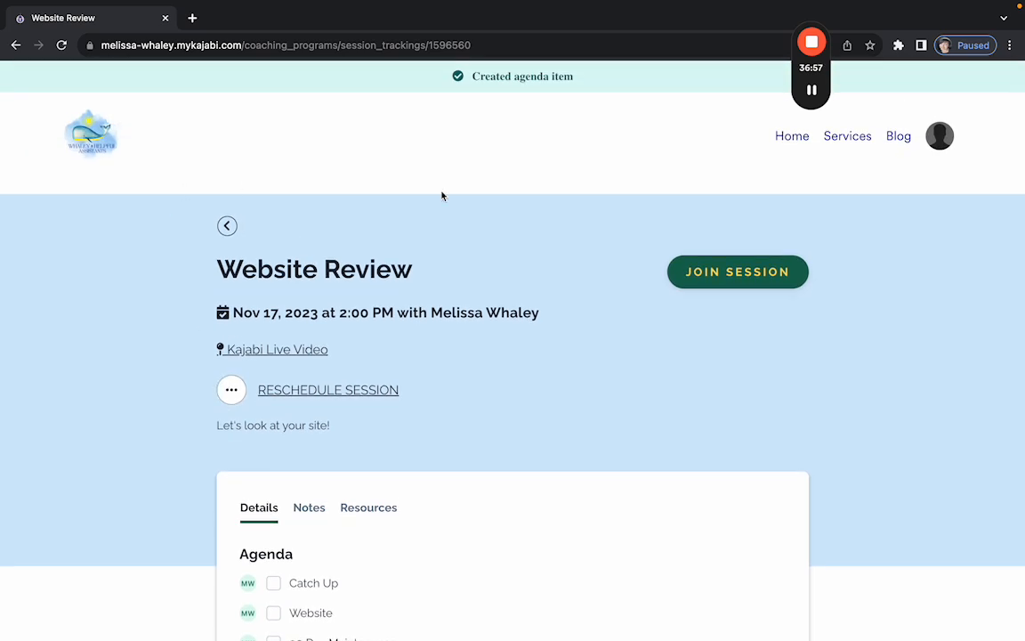
scroll(490, 402, "down", 3)
scroll(257, 521, "up", 3)
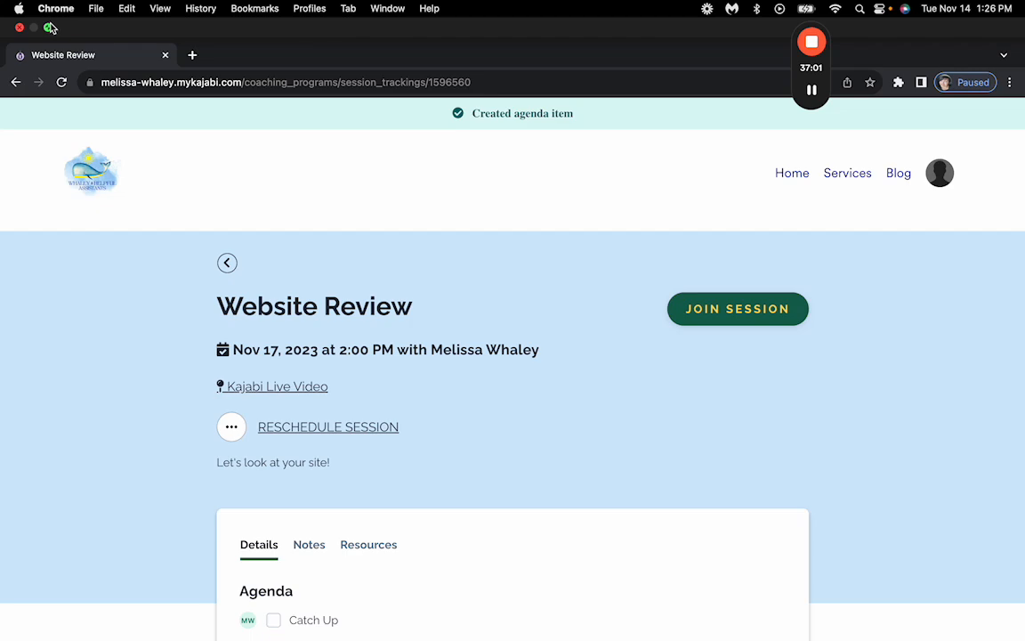
left_click(46, 27)
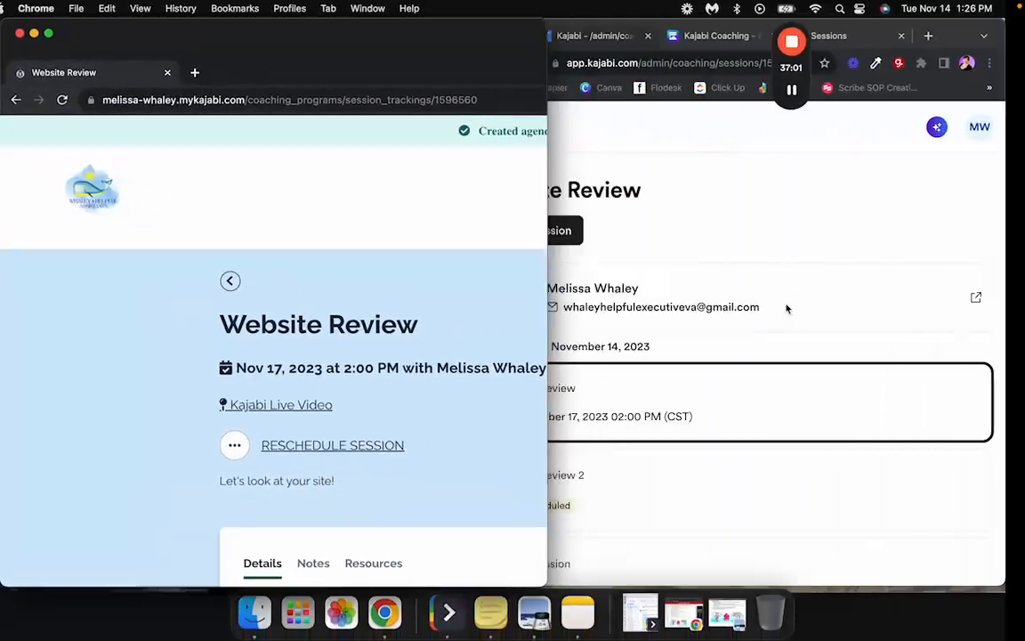
left_click(663, 194)
left_click(538, 35)
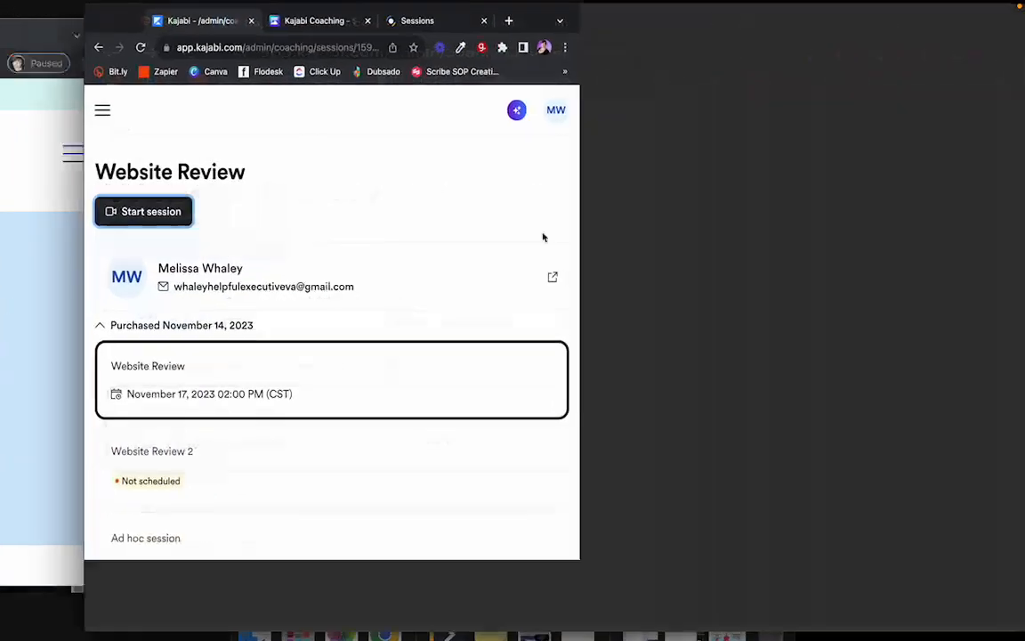
mouse_move(375, 26)
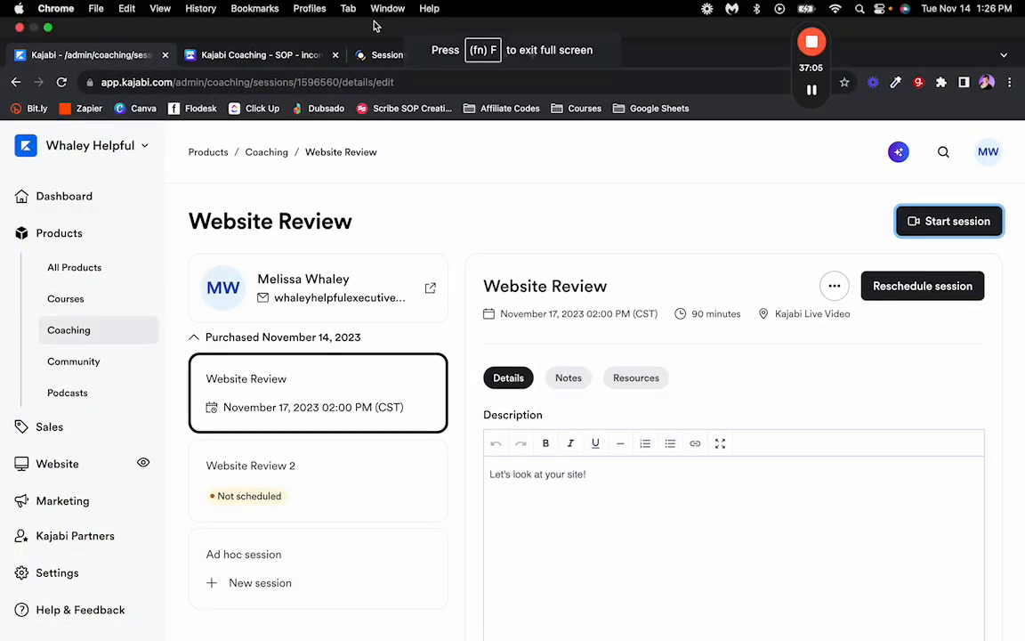
left_click(377, 56)
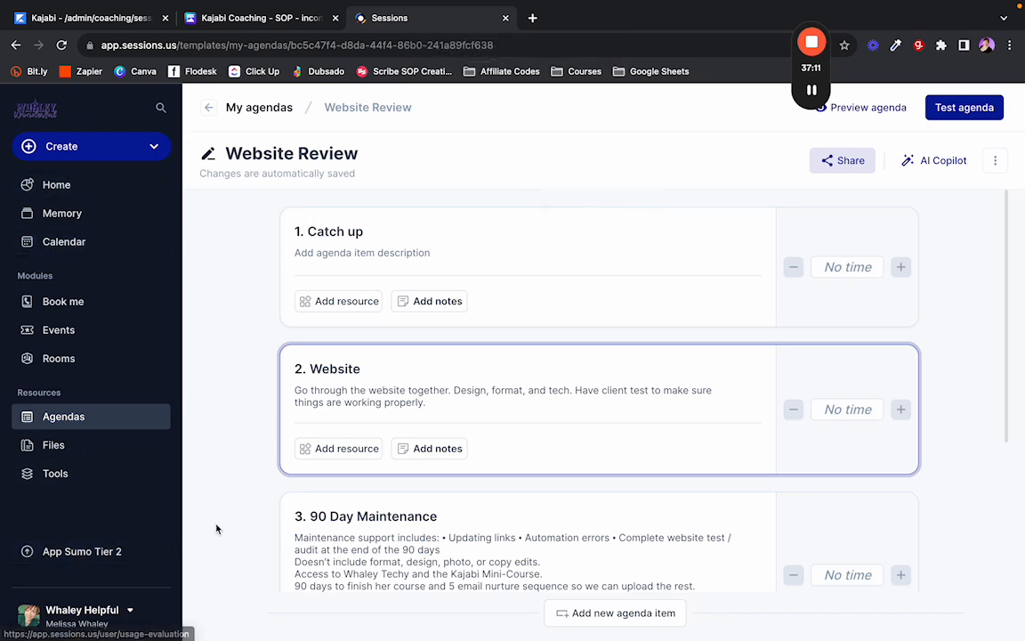
left_click(538, 250)
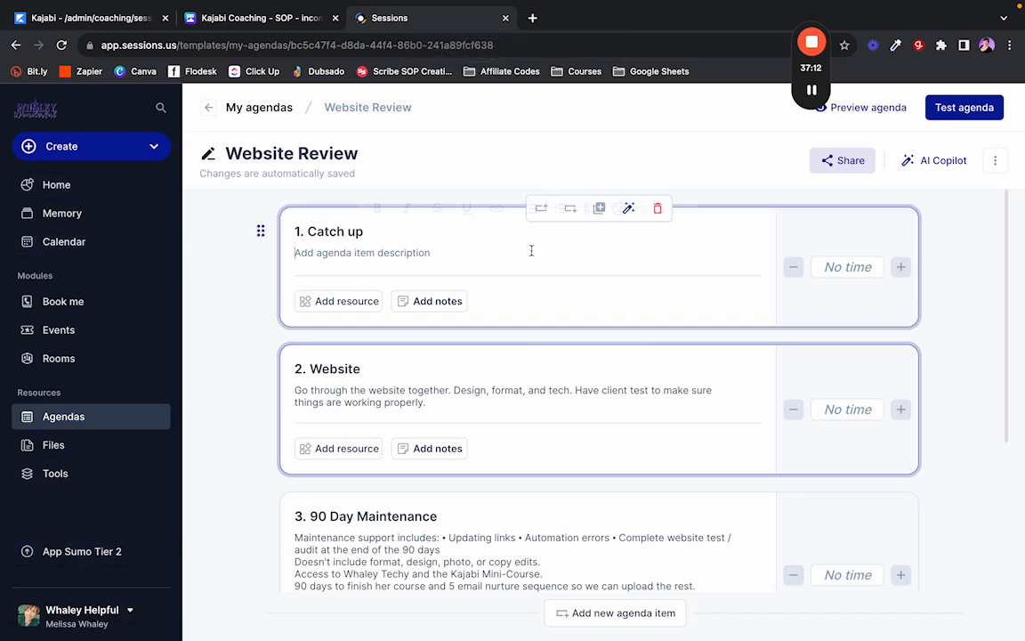
left_click(261, 275)
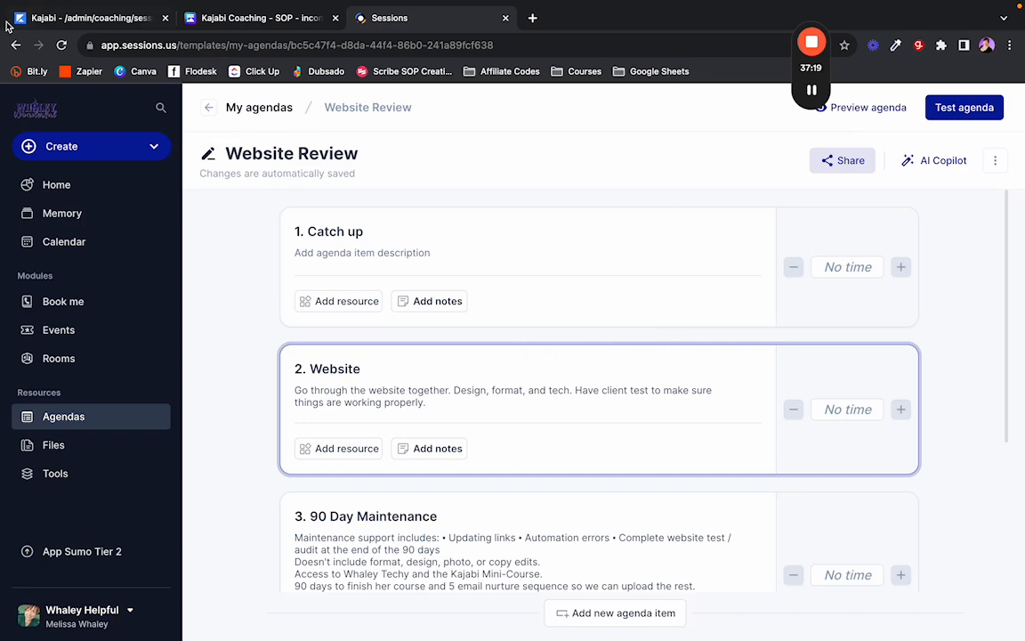
left_click(89, 18)
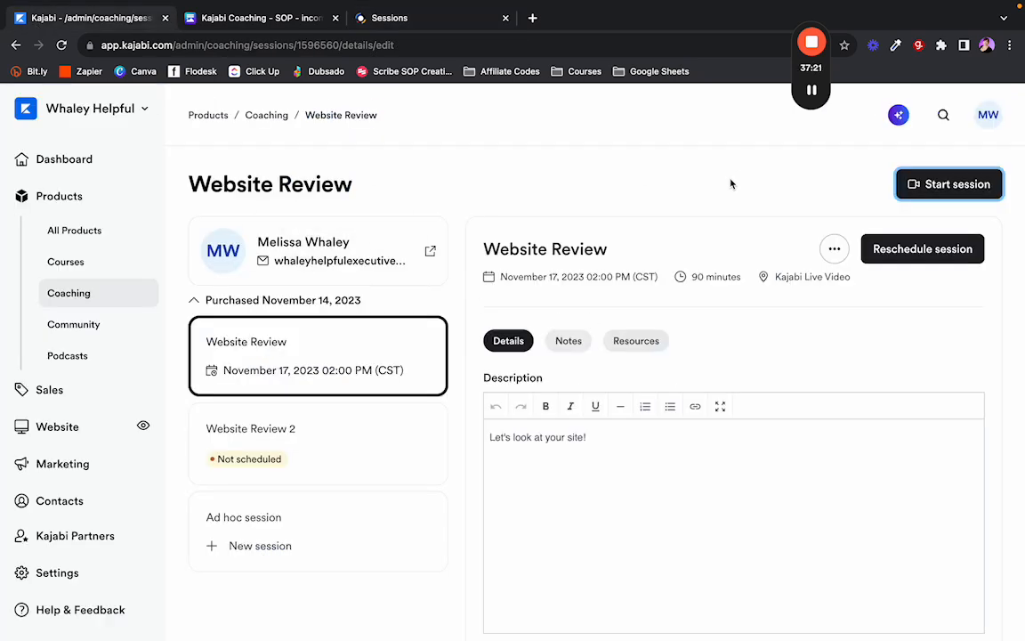
Reload the session page, dismiss the consent notice, and find the encoding recording under Session recording.
scroll(449, 326, "down", 2)
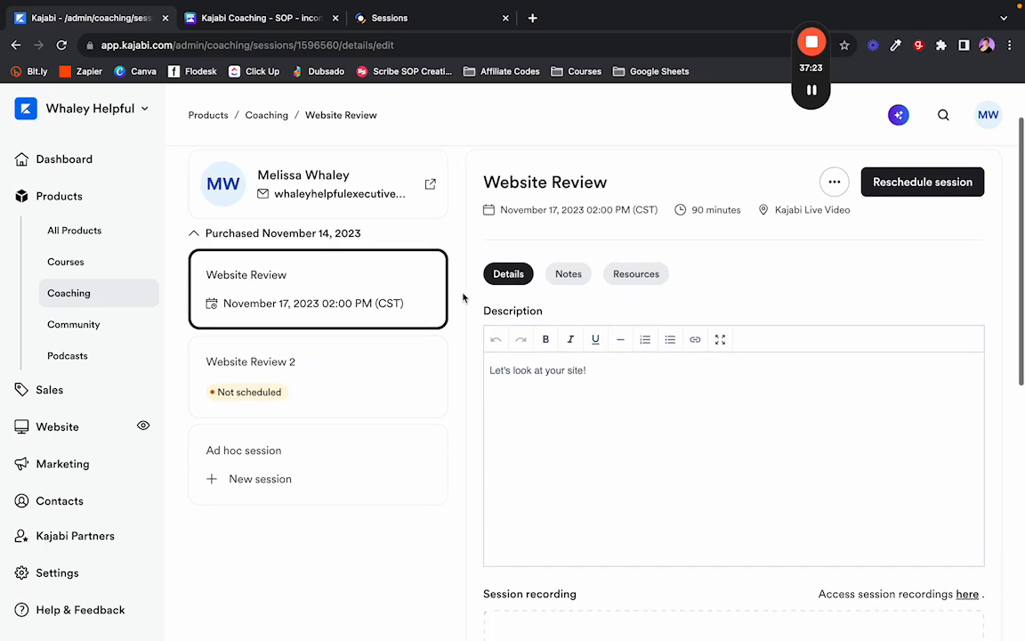
scroll(463, 298, "up", 2)
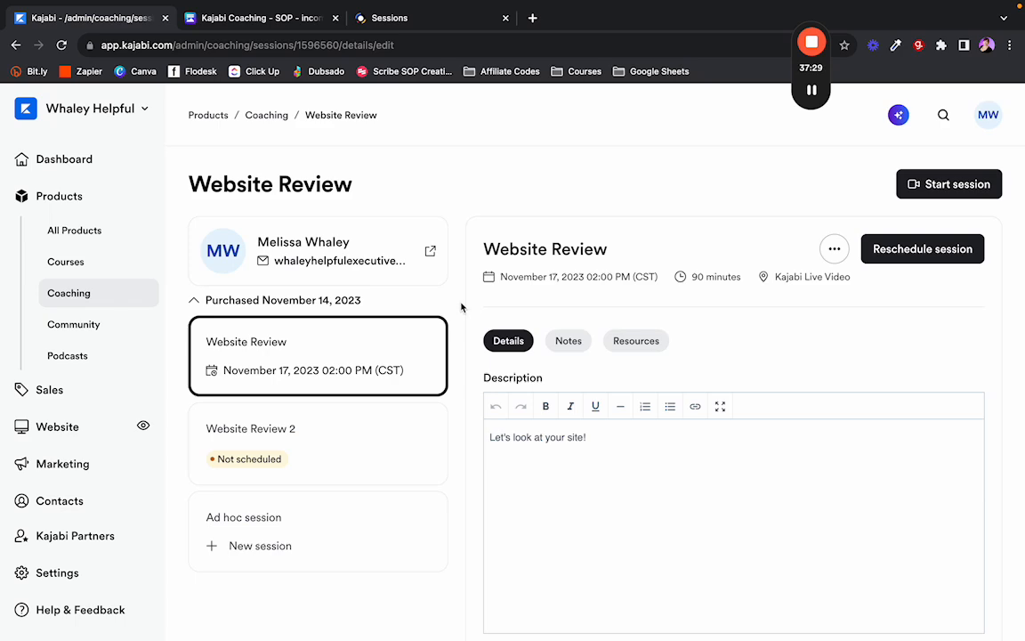
scroll(461, 307, "down", 5)
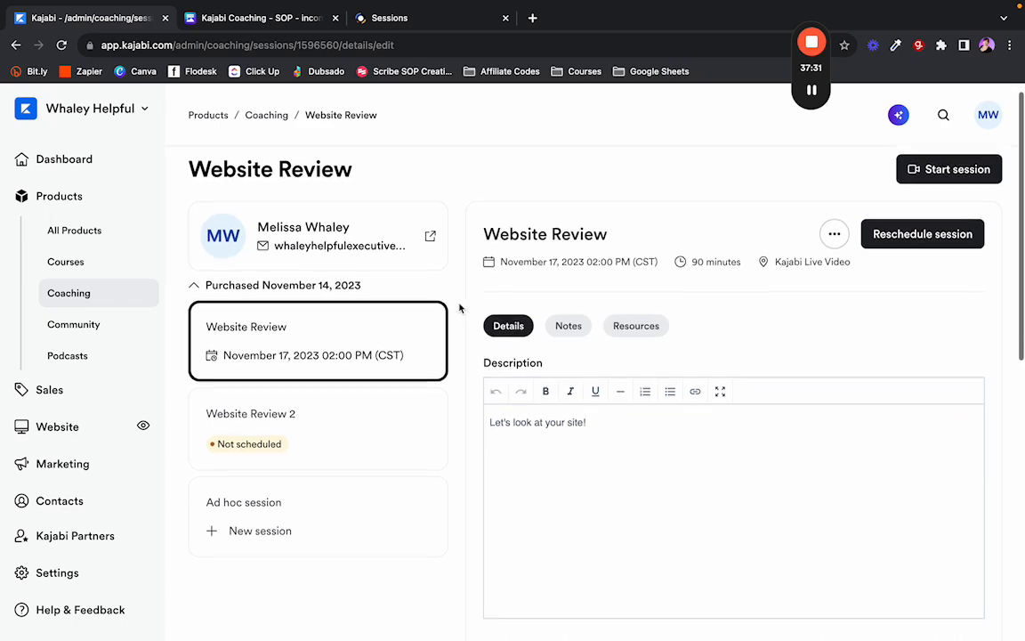
scroll(461, 305, "down", 6)
scroll(767, 270, "up", 10)
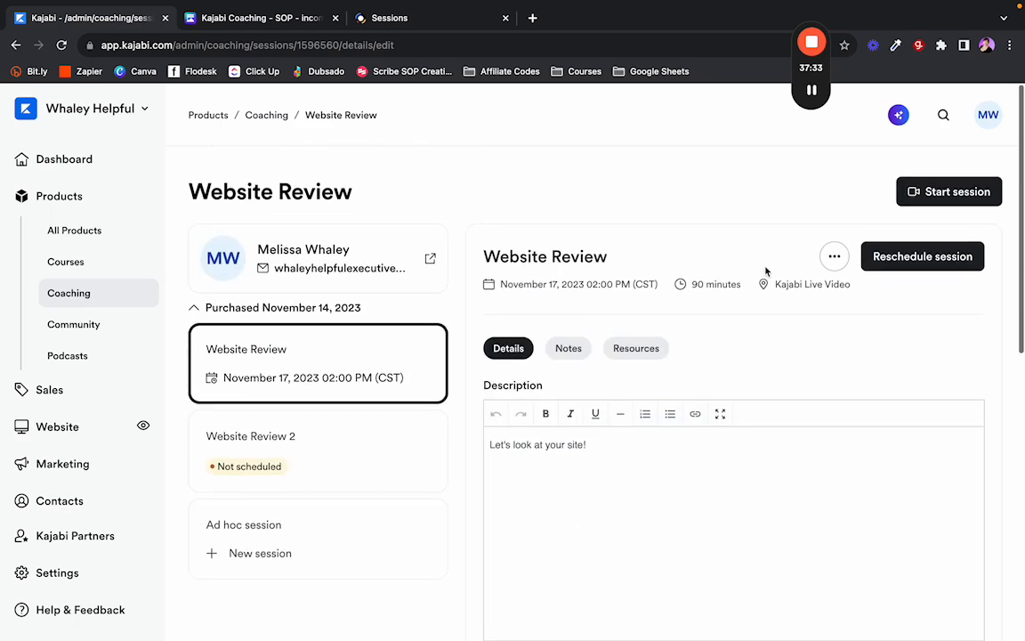
left_click(63, 45)
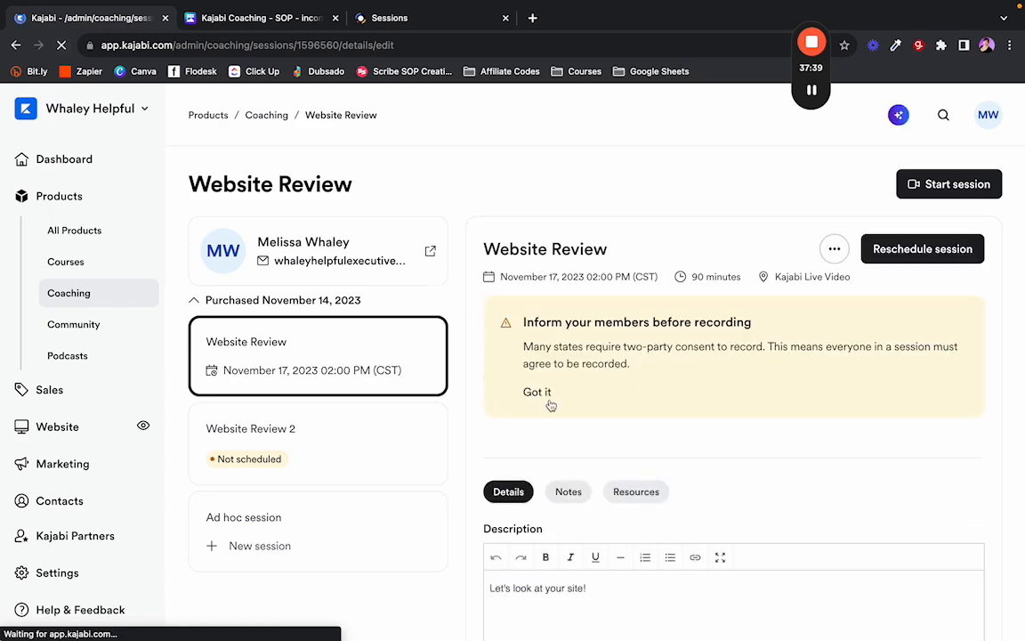
left_click(538, 393)
scroll(479, 381, "down", 10)
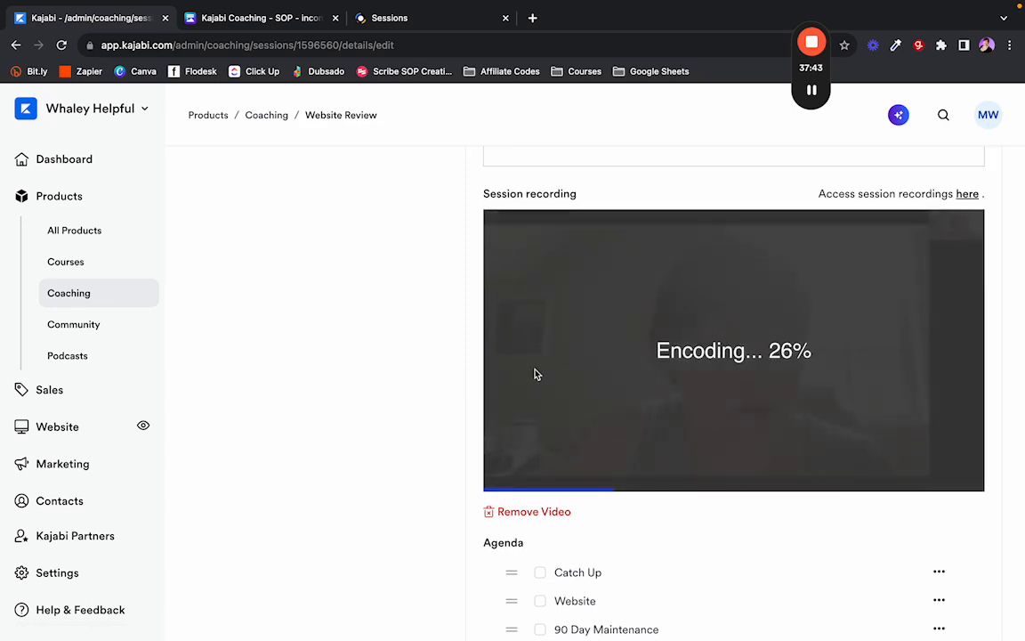
left_click(48, 28)
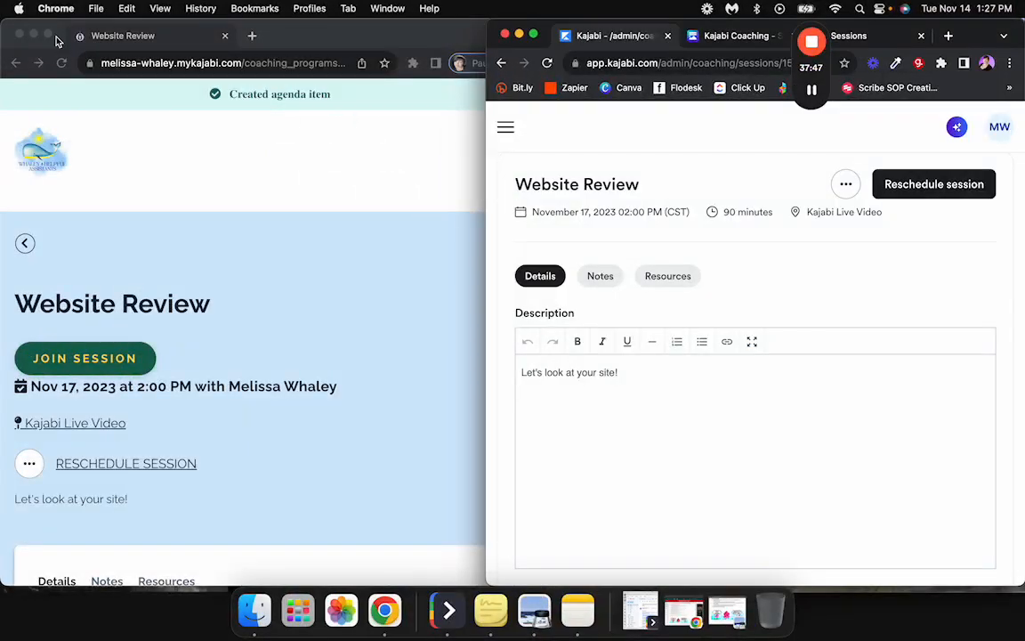
Look over the client portal in full screen, then make the admin session page full screen.
left_click(55, 40)
left_click(48, 34)
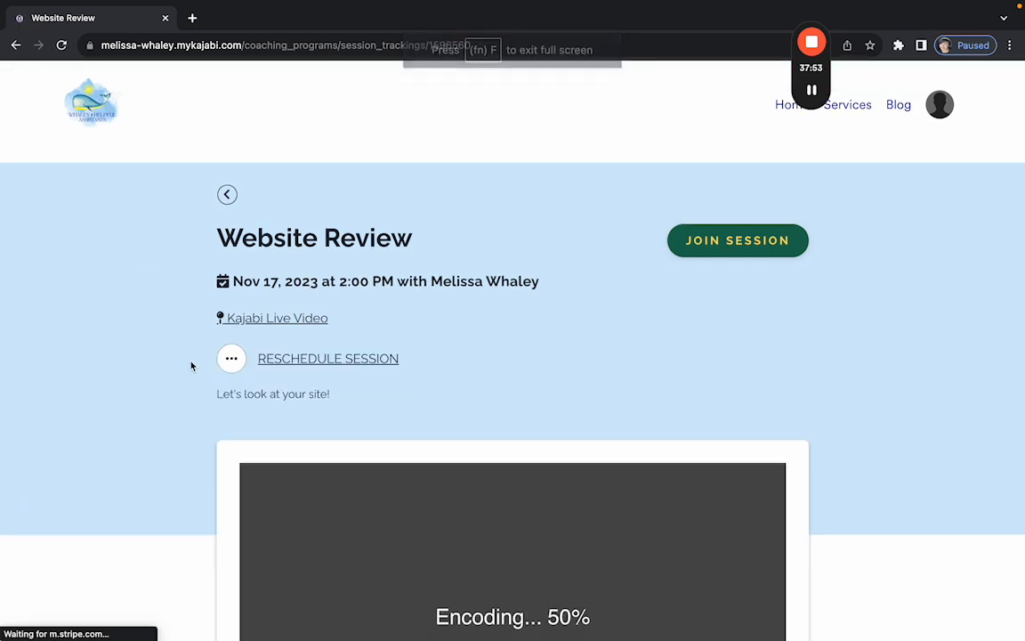
scroll(189, 364, "down", 5)
scroll(540, 373, "down", 5)
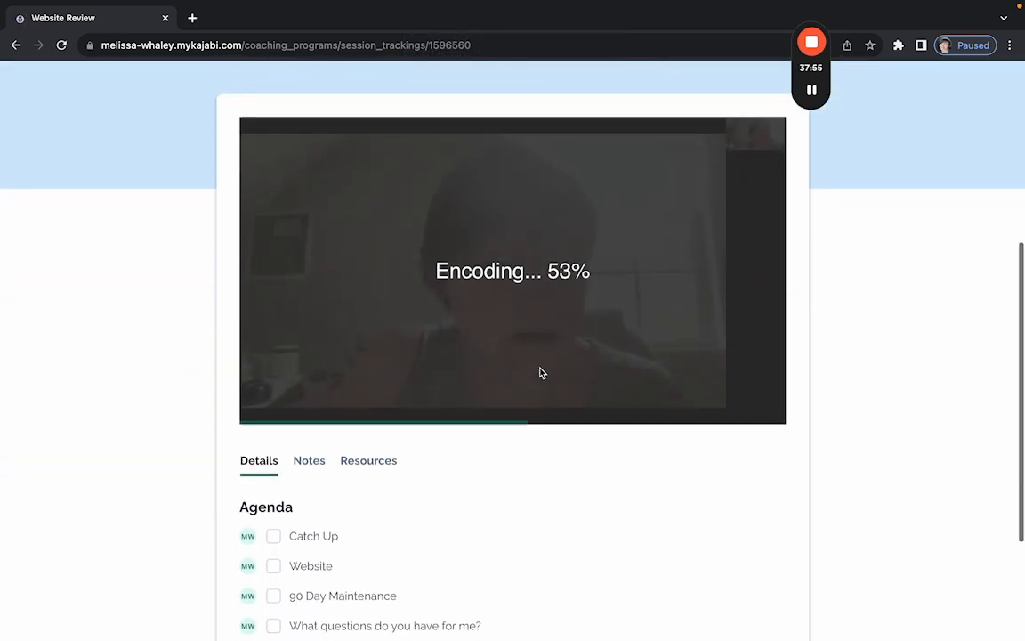
scroll(542, 386, "up", 4)
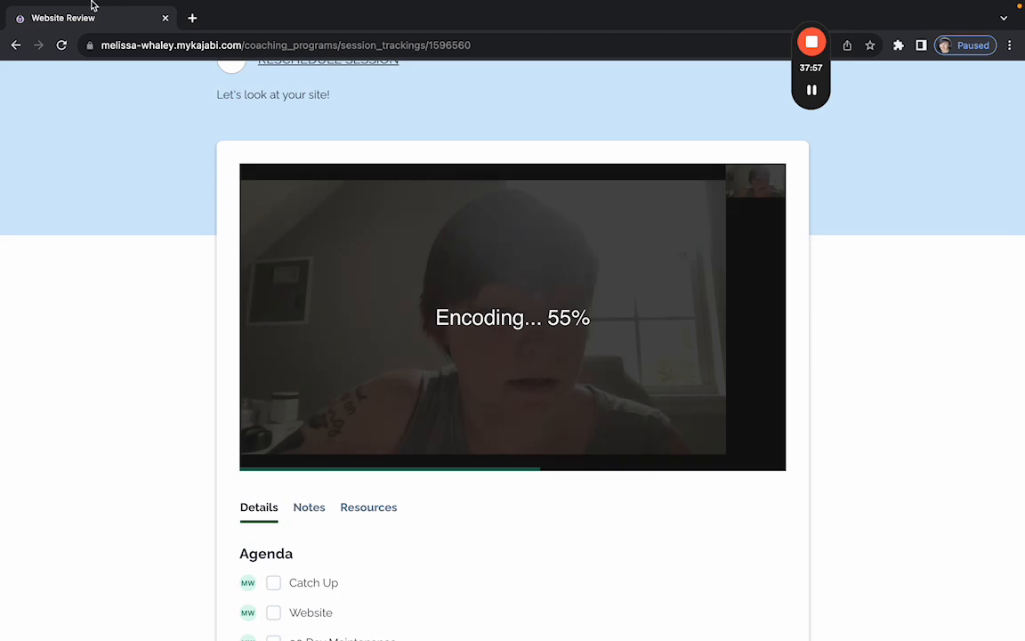
left_click(44, 25)
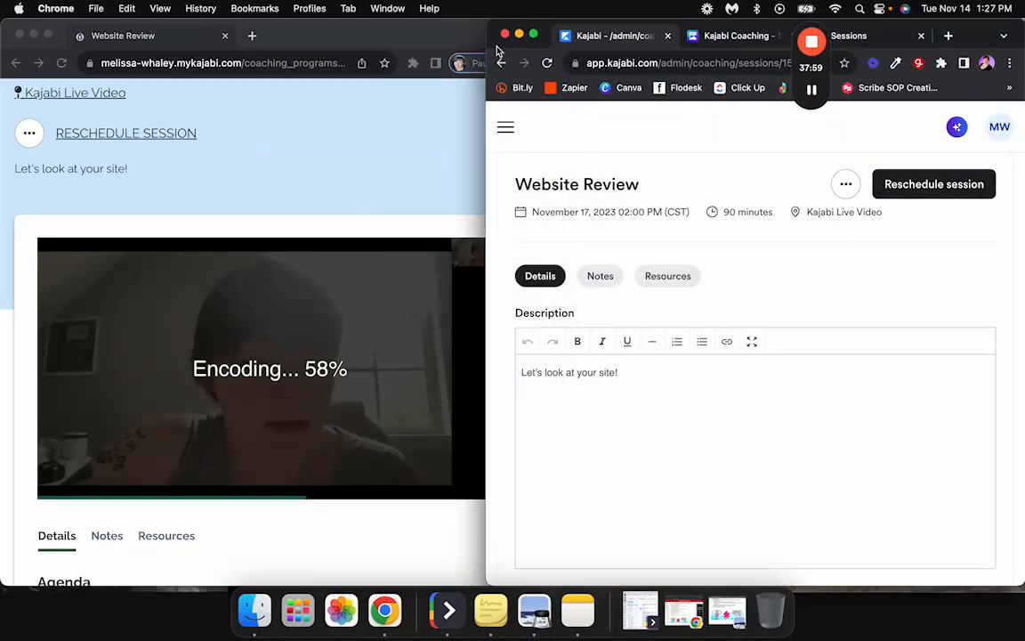
left_click(534, 35)
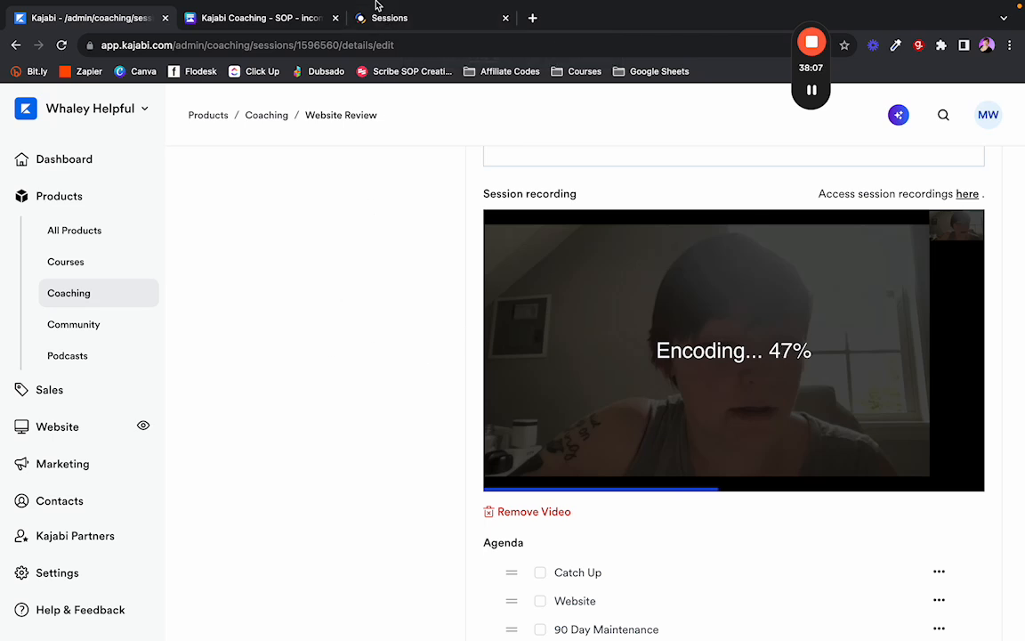
Check that the Website Review recording finished encoding and appears in the past recordings list.
mouse_move(375, 5)
scroll(452, 296, "down", 3)
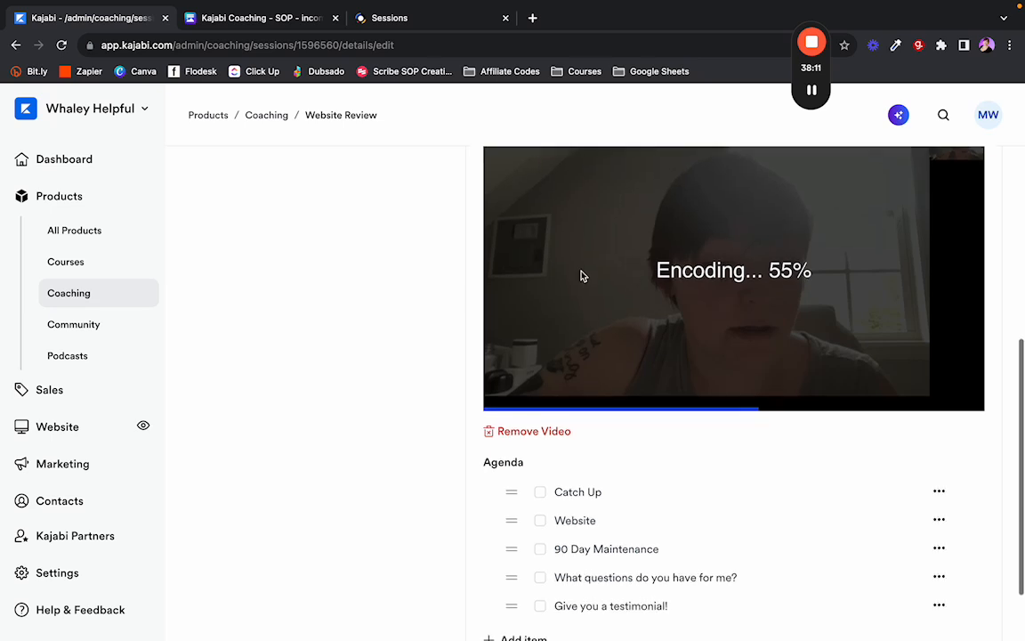
scroll(744, 312, "up", 2)
scroll(744, 316, "down", 5)
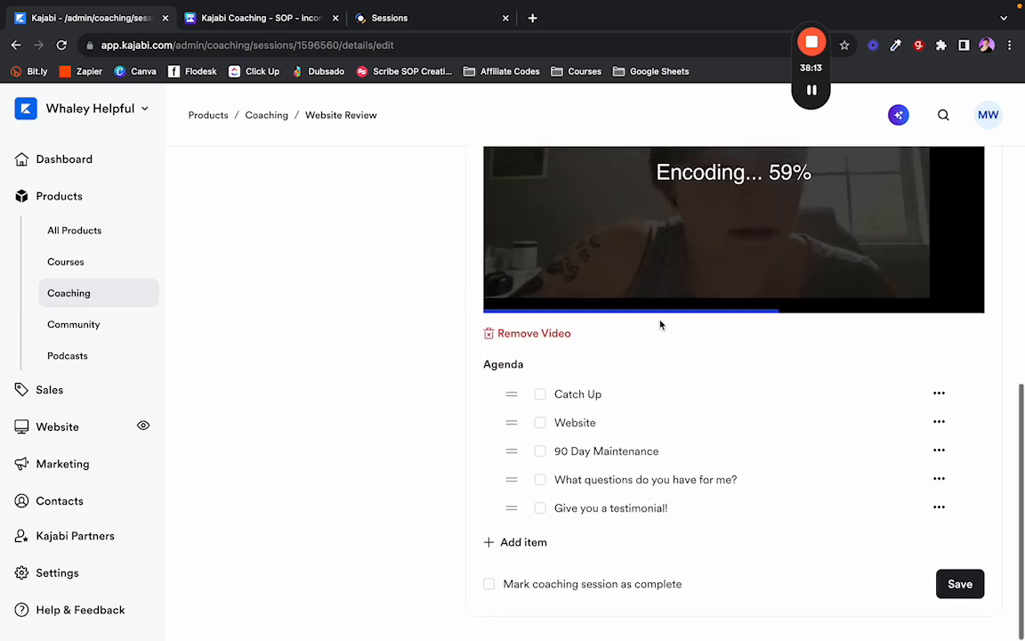
scroll(791, 331, "up", 5)
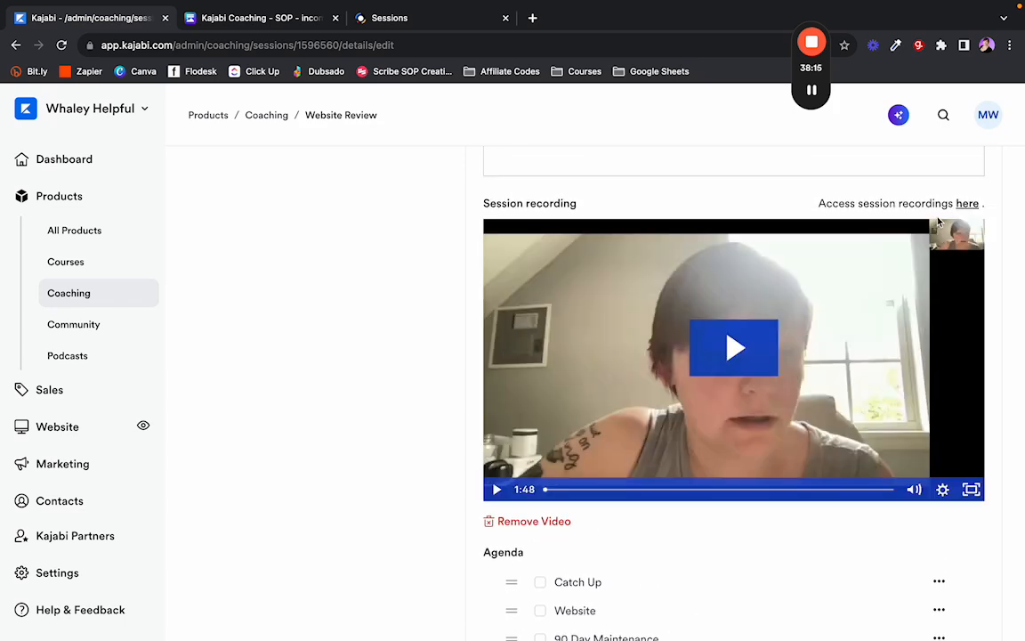
left_click(967, 205)
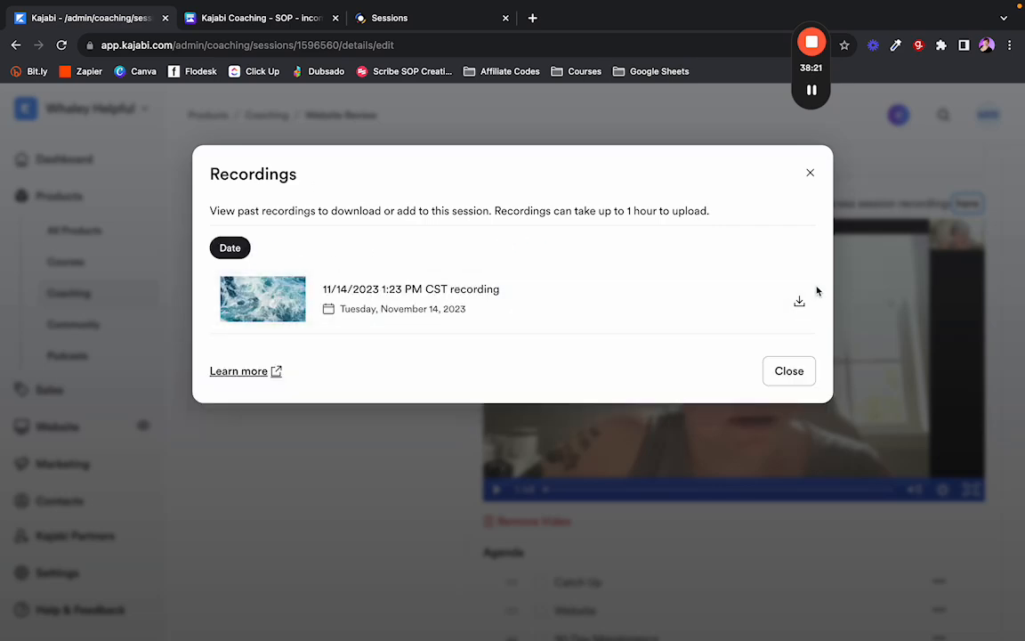
left_click(810, 173)
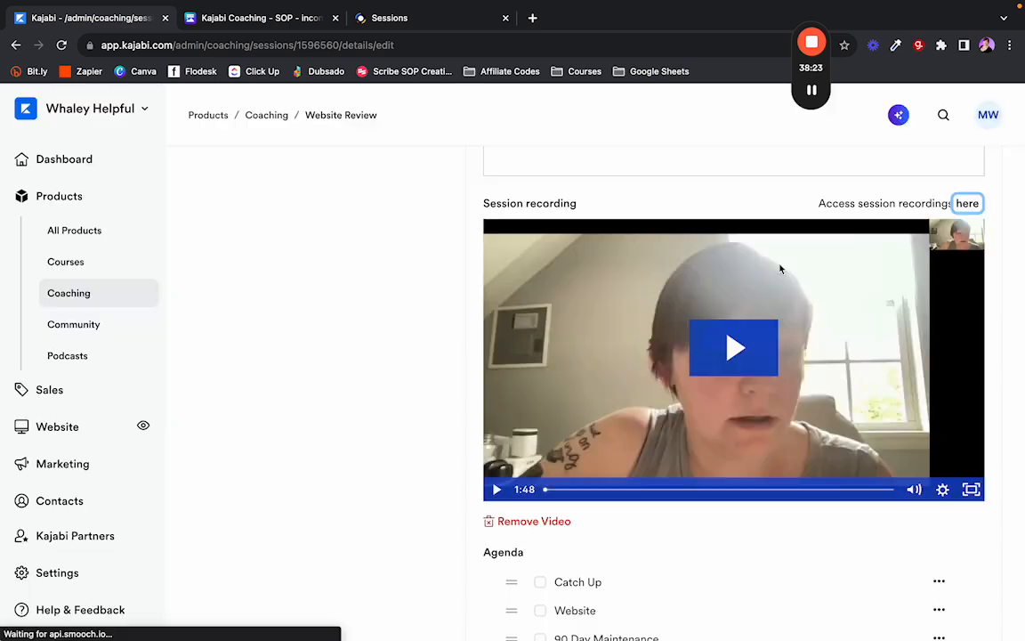
Look at the session's options menu without cancelling, and take the admin window out of full screen.
scroll(766, 294, "up", 5)
scroll(783, 285, "up", 2)
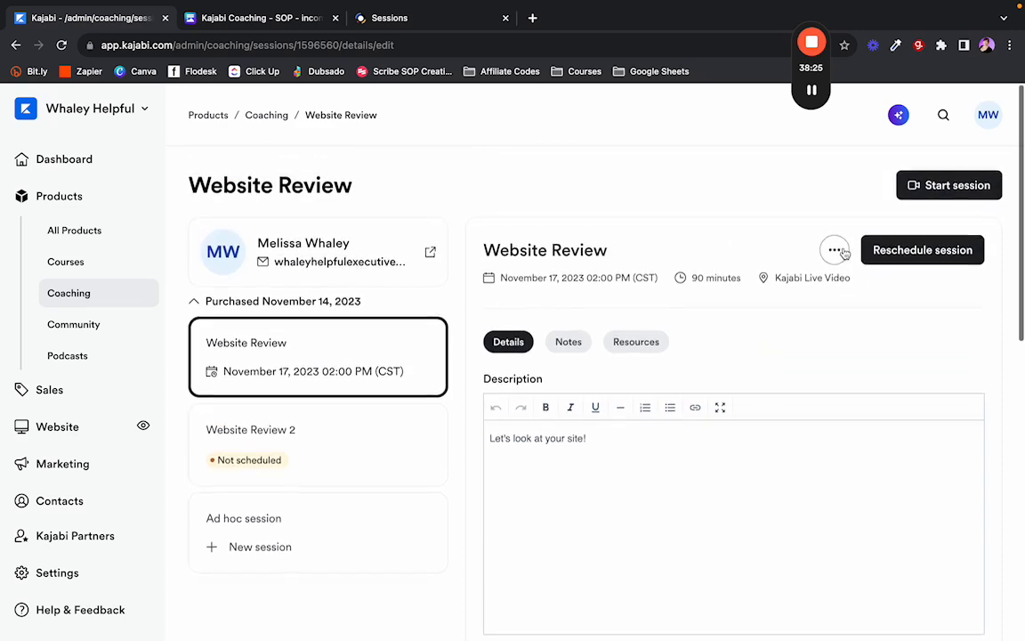
left_click(839, 250)
left_click(774, 307)
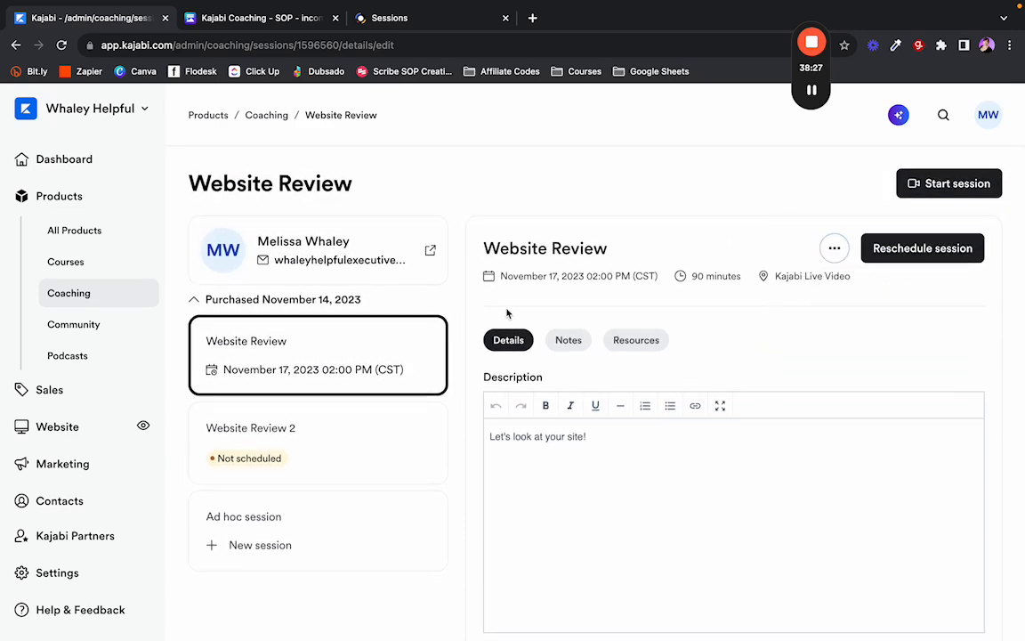
scroll(596, 280, "down", 8)
scroll(538, 252, "up", 10)
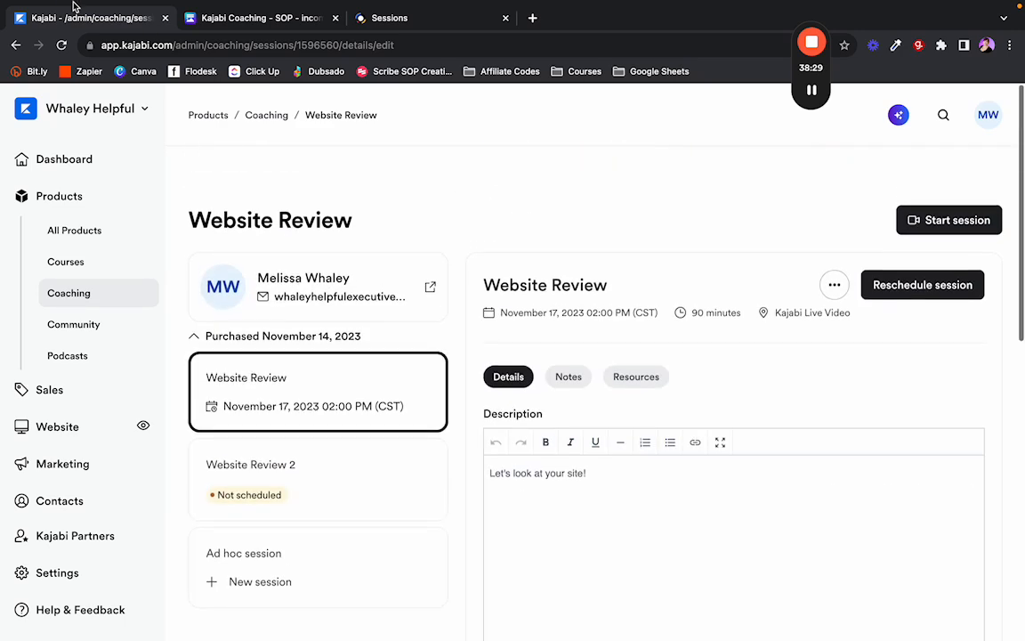
mouse_move(37, 2)
left_click(45, 31)
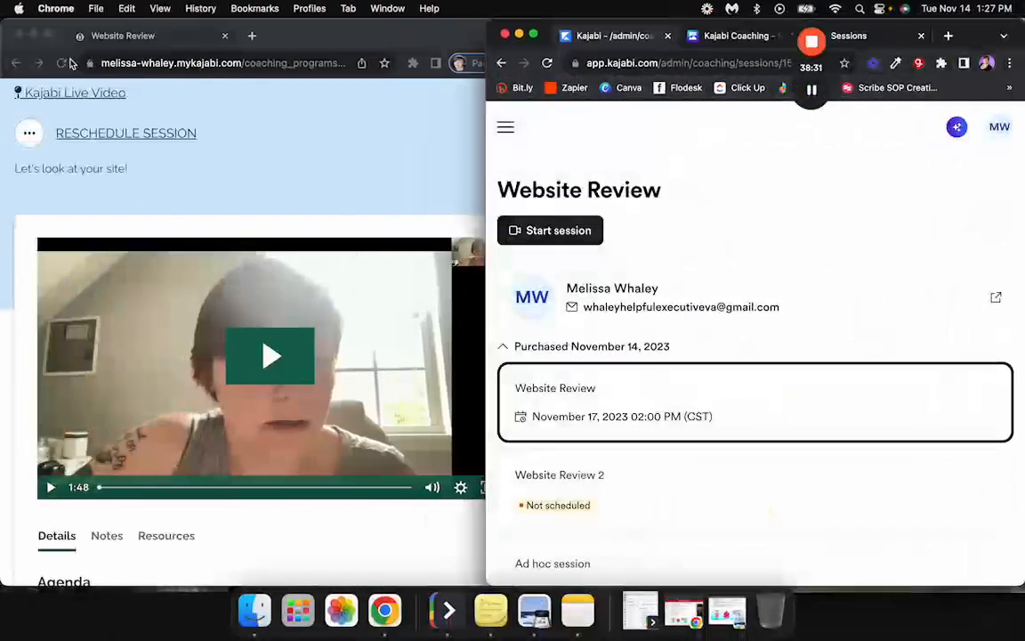
Put the client portal in full screen and play the recording, pausing at 0:03.
left_click(45, 34)
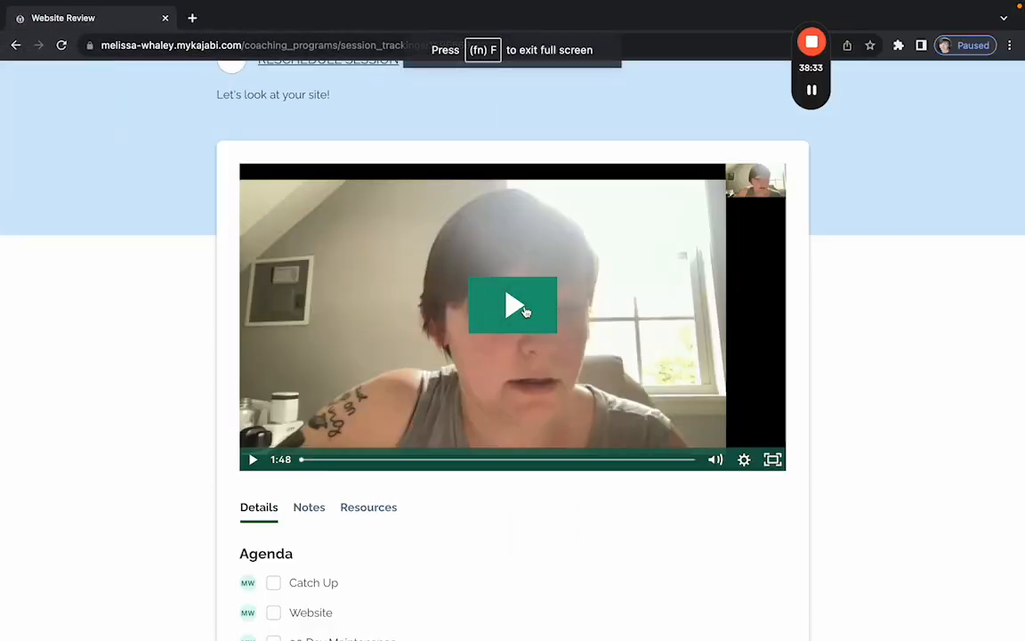
left_click(502, 307)
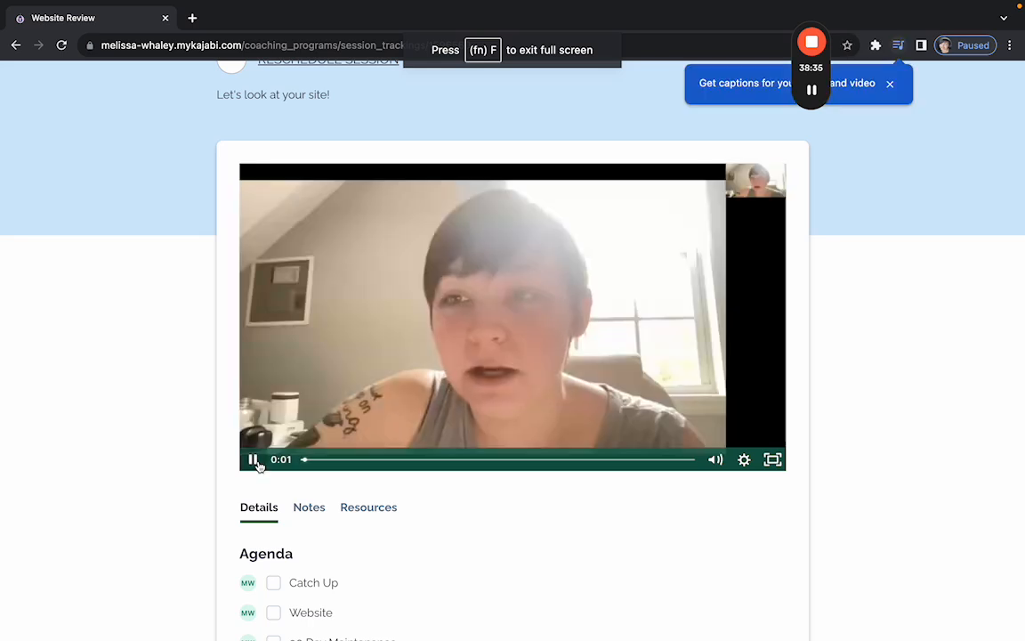
left_click(254, 461)
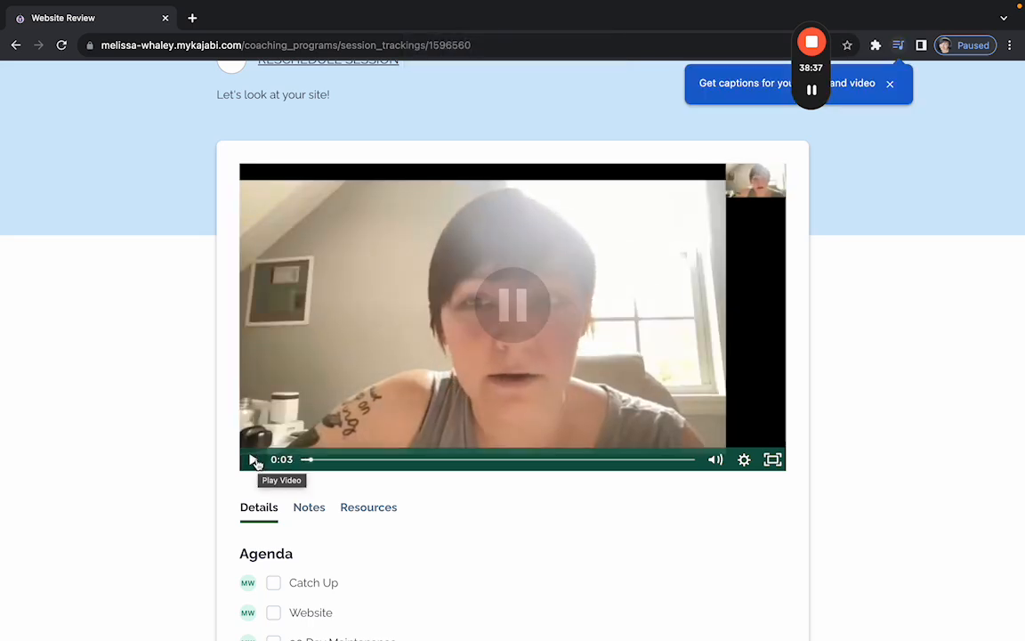
scroll(182, 385, "down", 5)
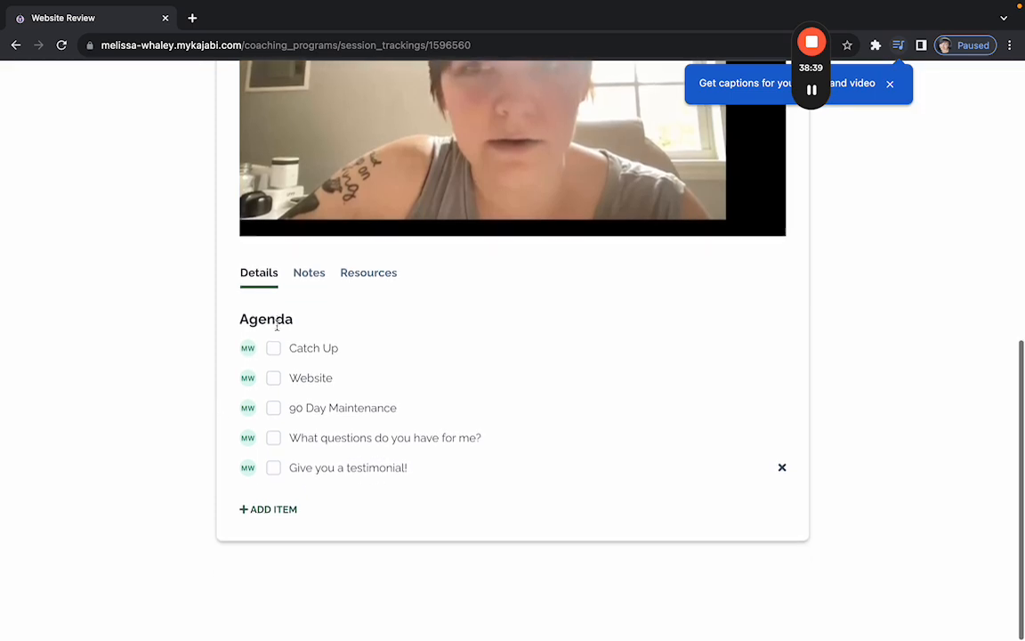
scroll(270, 488, "up", 3)
Review the session's shared Notes and Resources in the client portal.
left_click(309, 430)
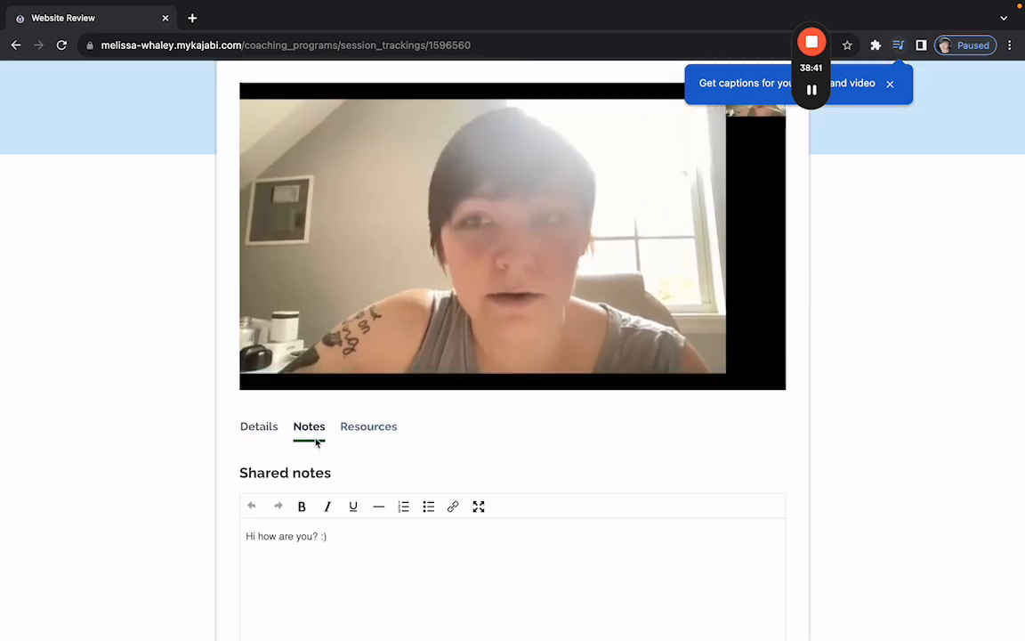
left_click(368, 427)
scroll(263, 432, "up", 5)
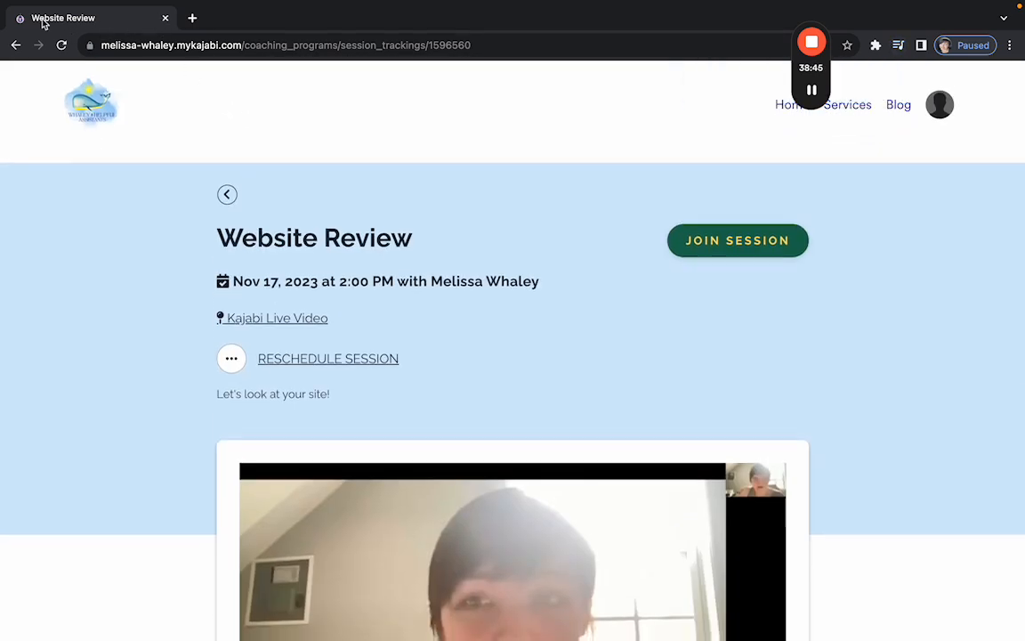
scroll(620, 290, "down", 1)
scroll(621, 290, "up", 1)
mouse_move(203, 5)
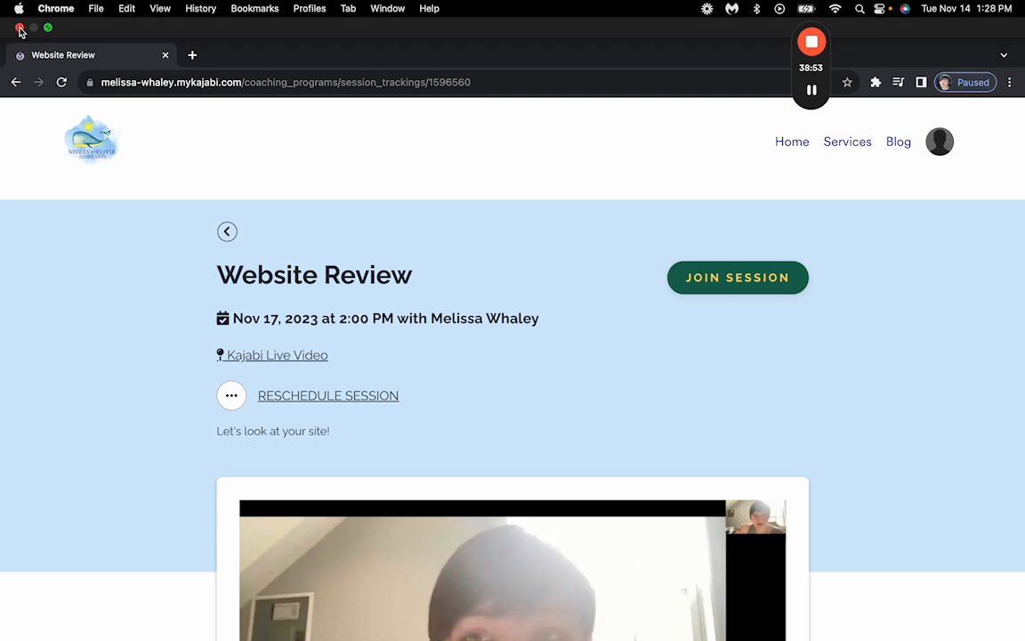
scroll(448, 192, "down", 1)
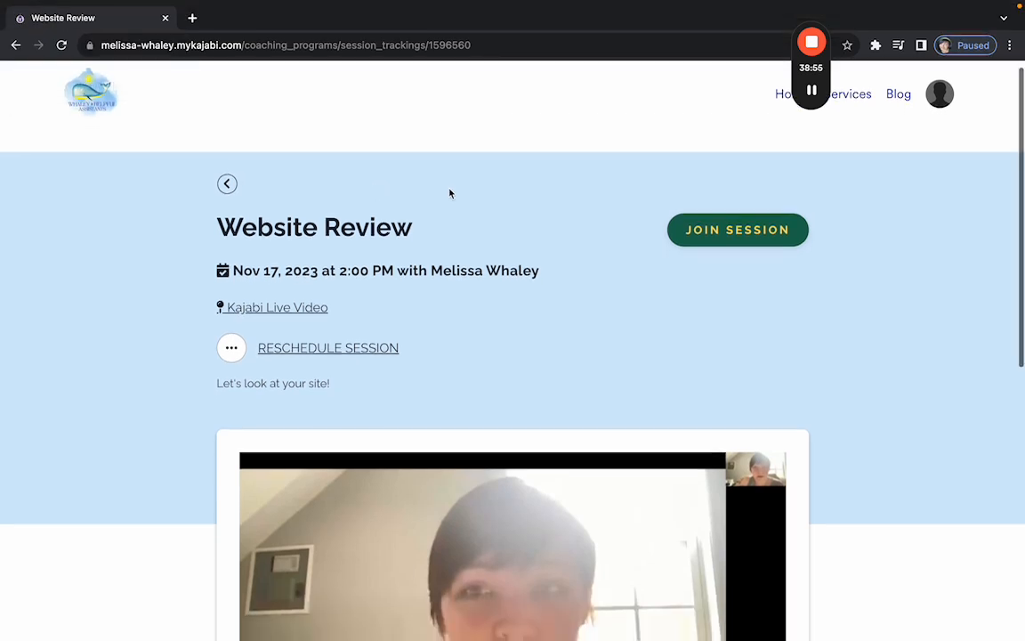
Close the client portal, check the Kajabi Coaching SOP in Canva, and return to the Kajabi admin.
left_click(940, 94)
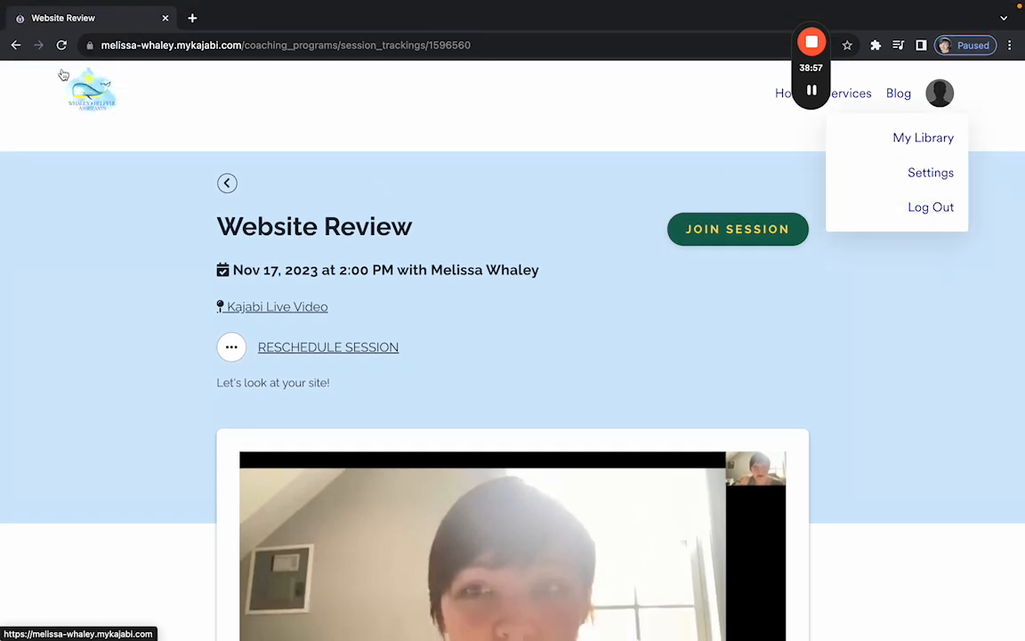
mouse_move(27, 4)
left_click(23, 29)
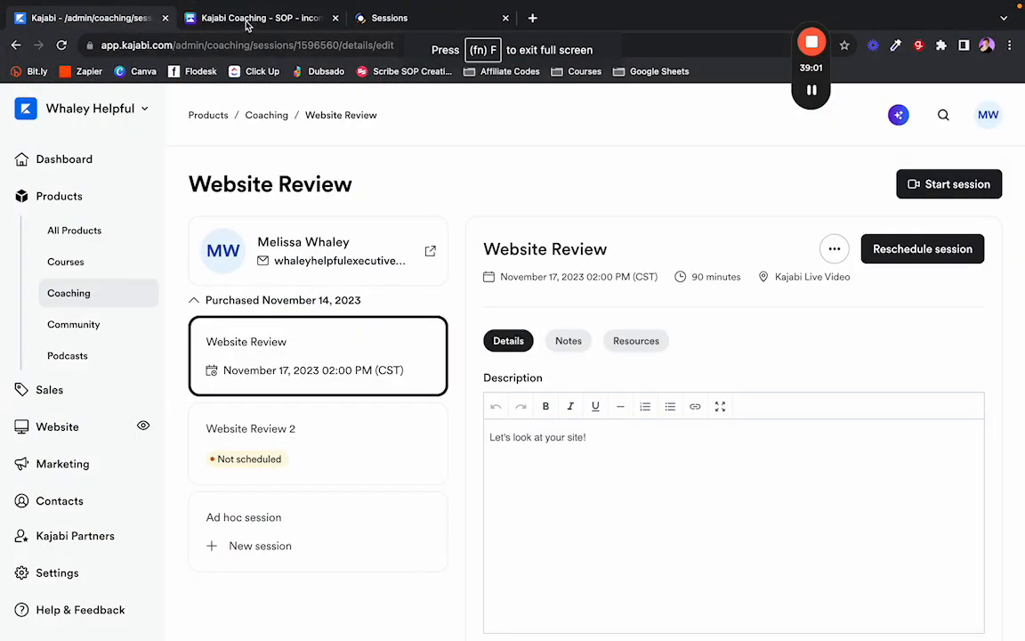
left_click(248, 24)
scroll(351, 342, "down", 4)
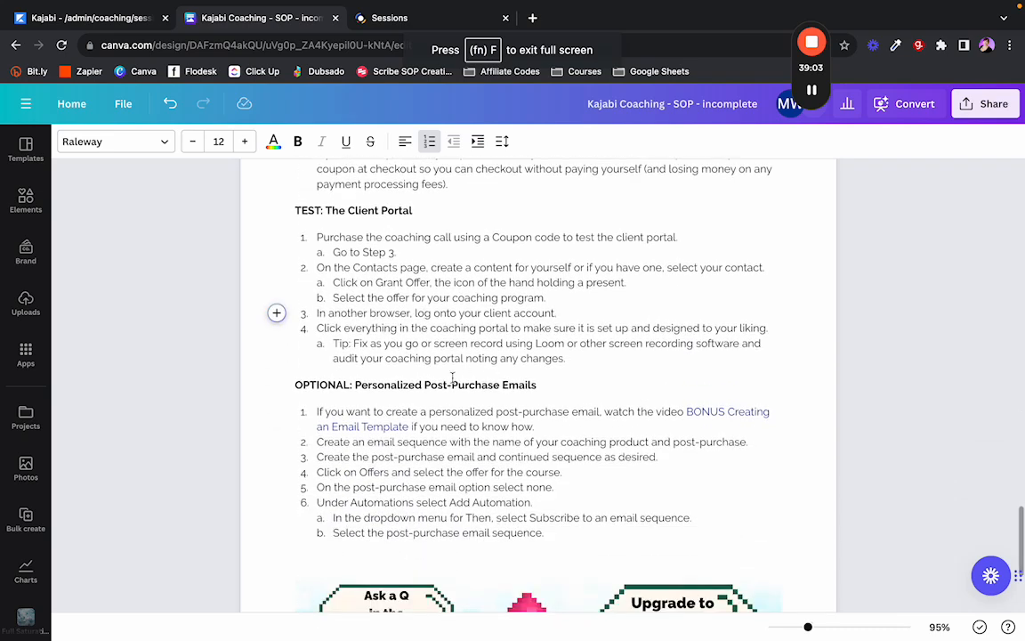
scroll(445, 374, "down", 1)
left_click(545, 350)
scroll(546, 350, "down", 1)
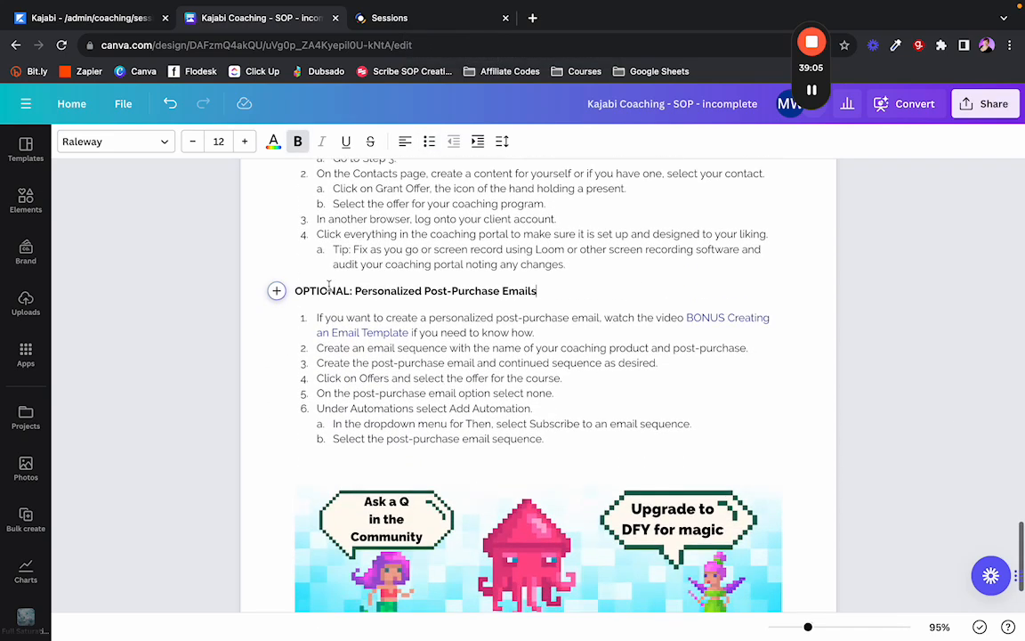
left_click(100, 26)
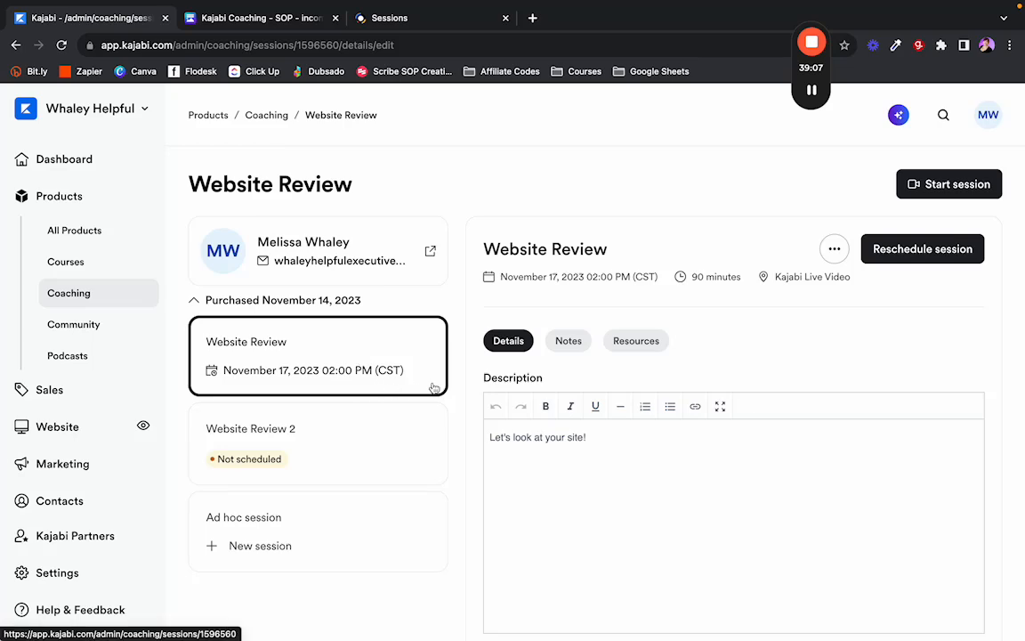
scroll(456, 427, "down", 2)
scroll(456, 383, "down", 6)
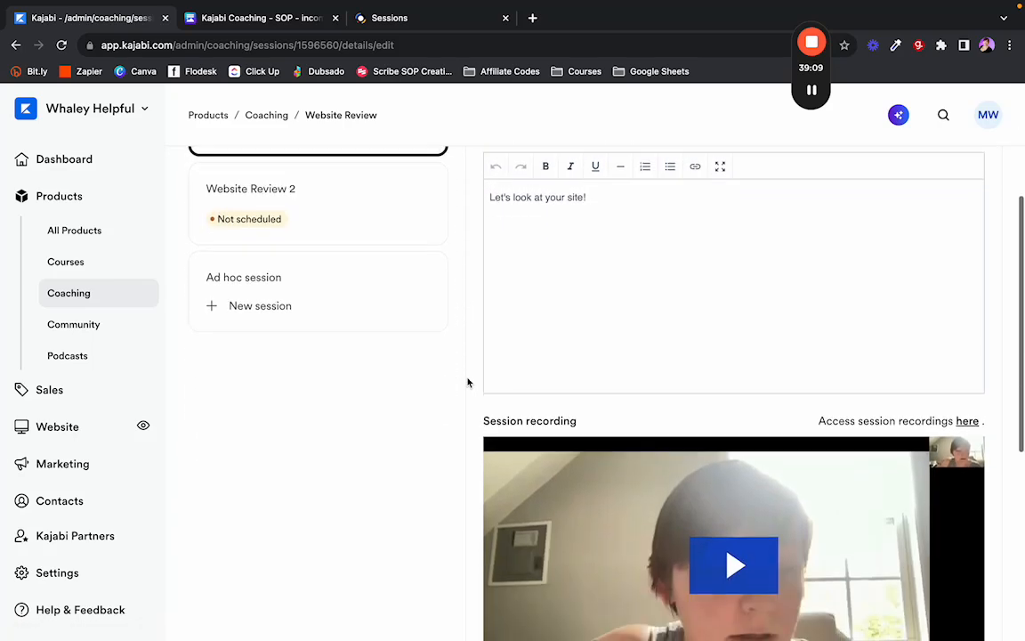
scroll(467, 382, "down", 3)
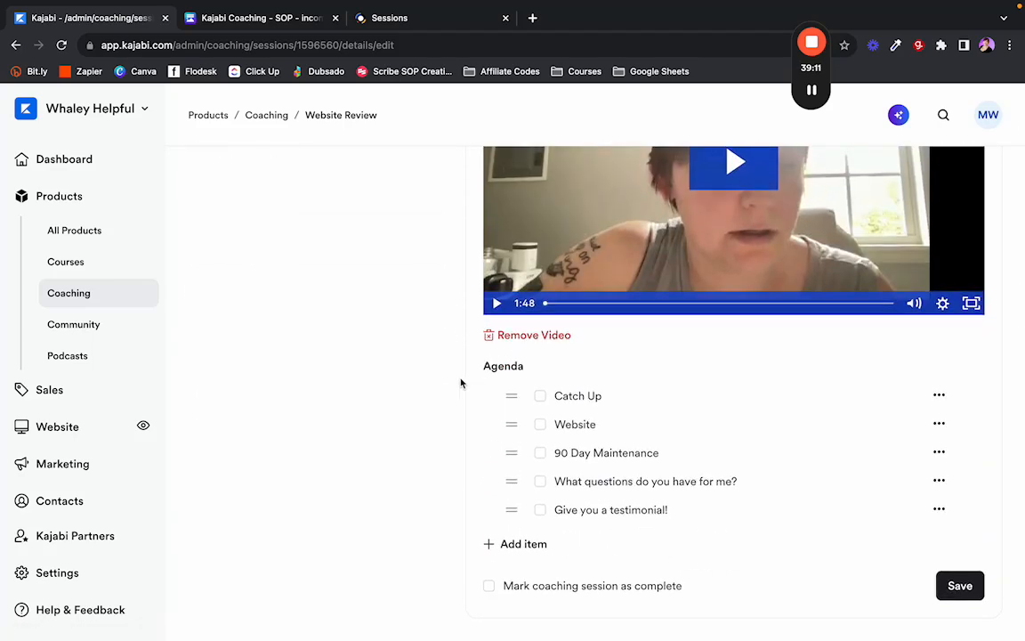
scroll(466, 382, "up", 10)
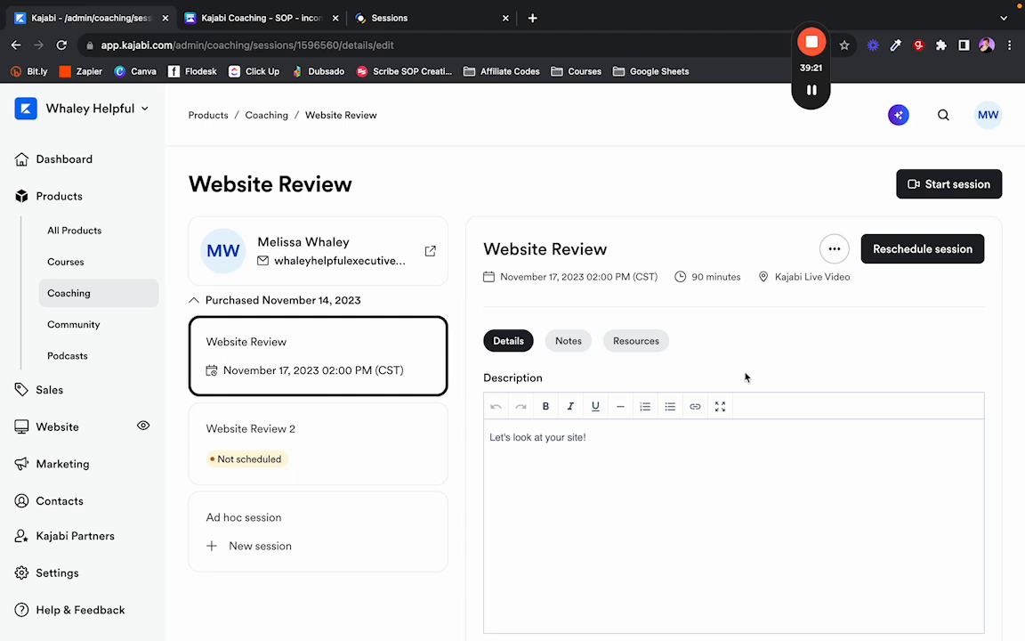
left_click(827, 250)
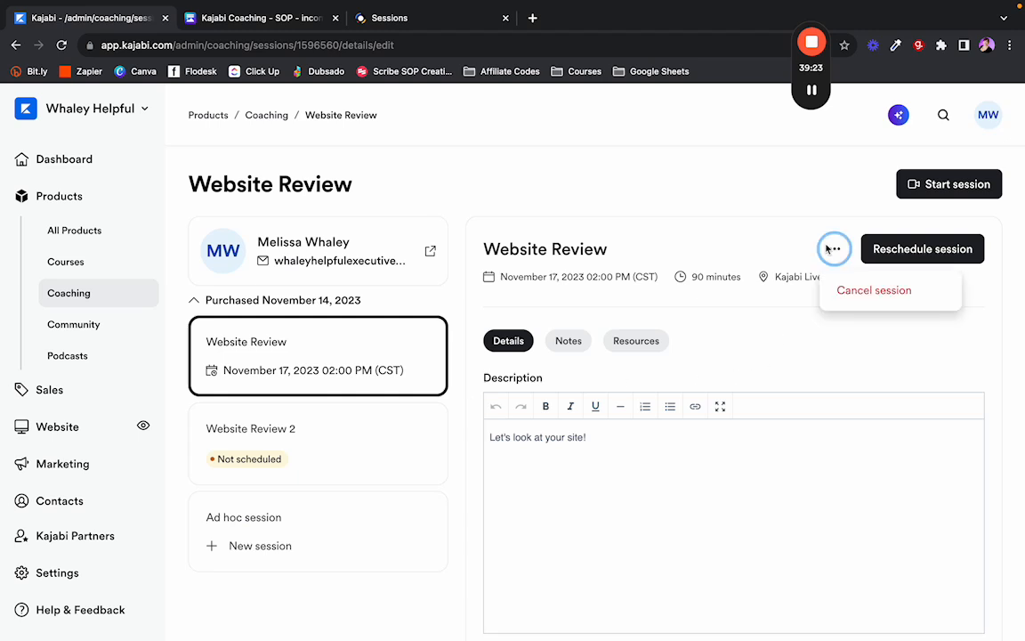
left_click(681, 217)
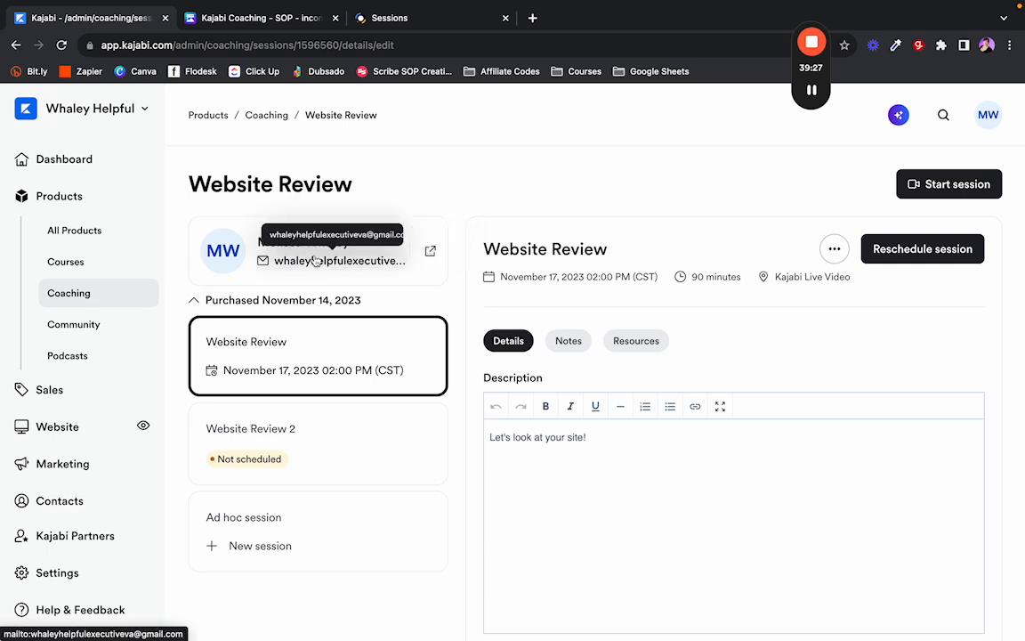
scroll(269, 391, "down", 1)
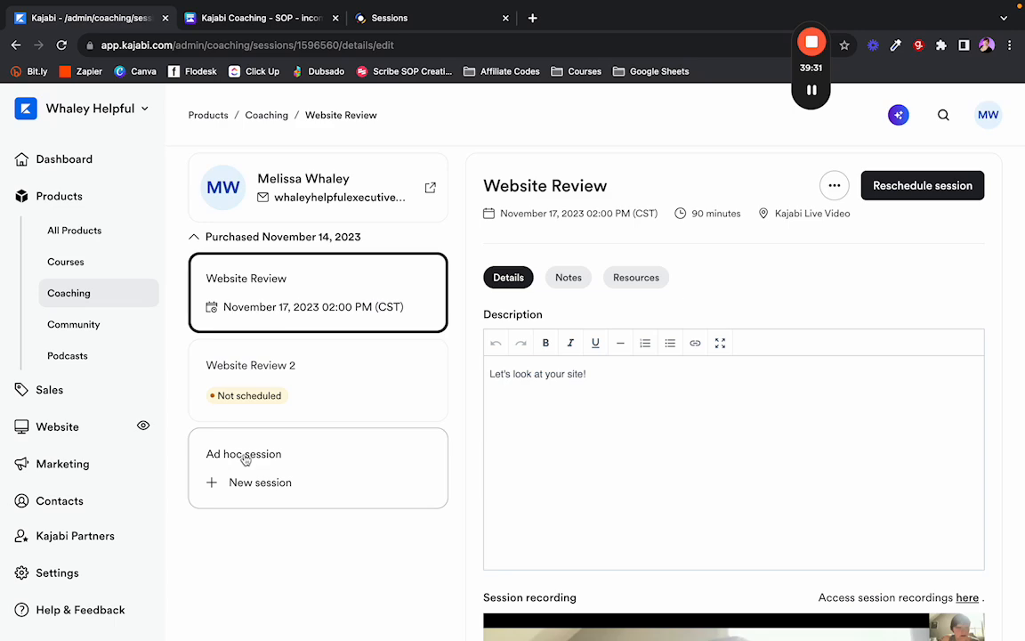
left_click(248, 482)
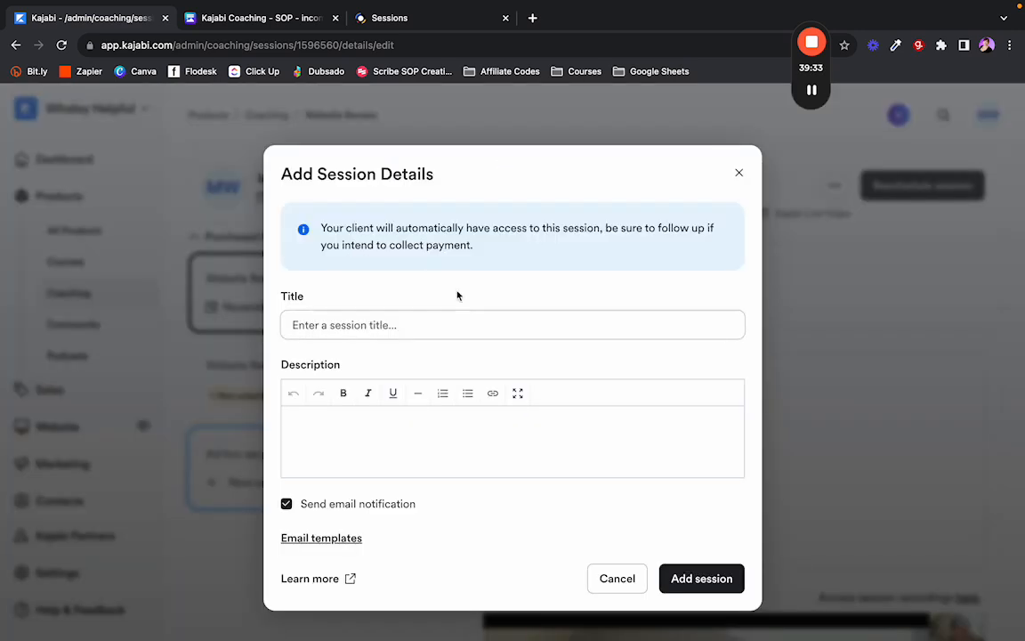
left_click(740, 173)
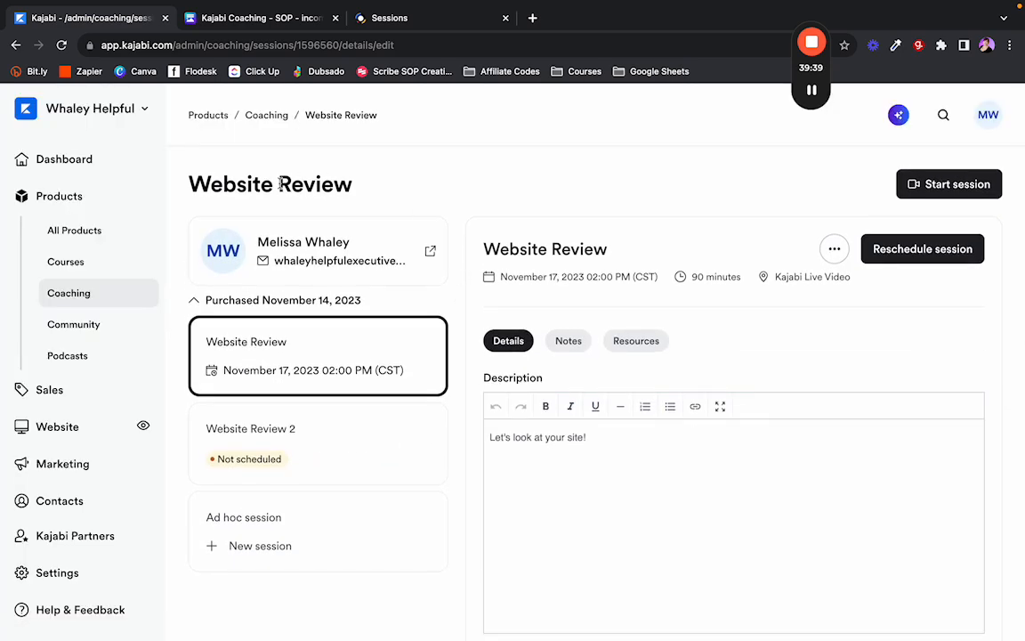
scroll(474, 284, "down", 10)
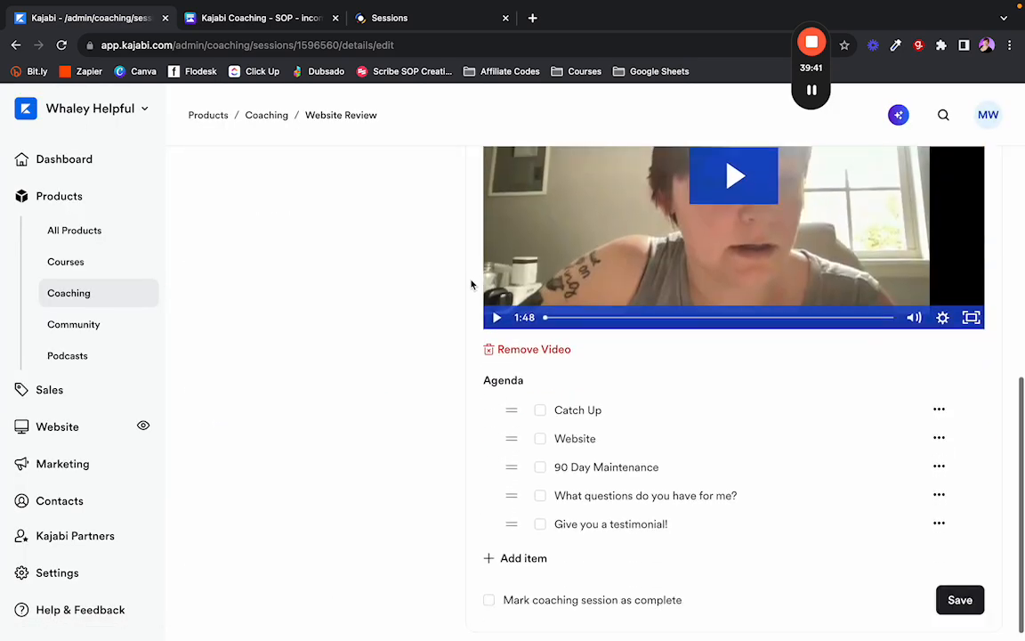
scroll(454, 286, "up", 10)
scroll(454, 286, "down", 1)
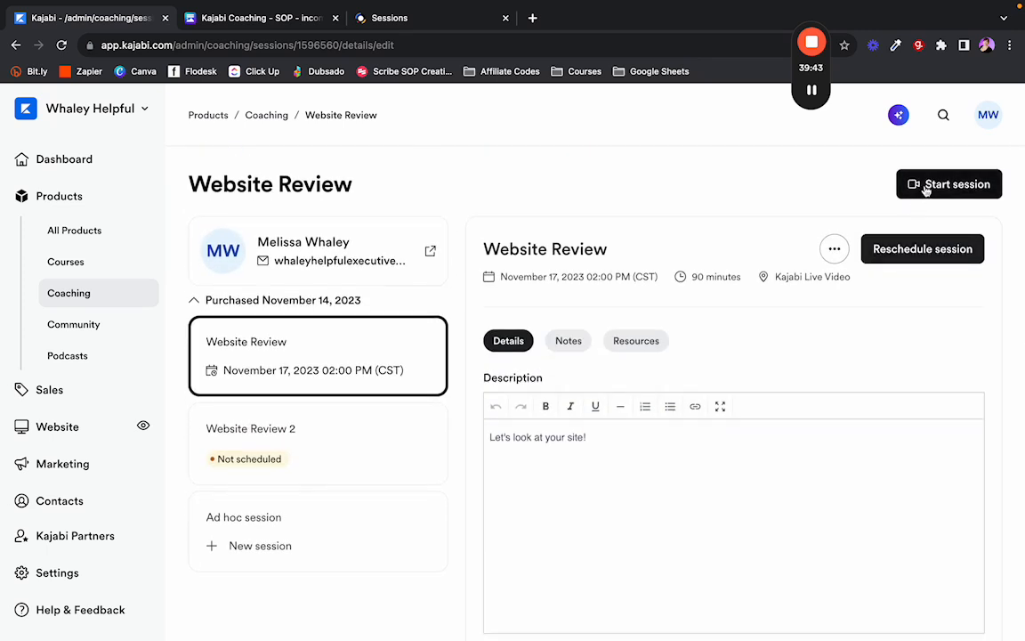
Reload the Website Review session page and dismiss the recording-consent notice.
left_click(841, 252)
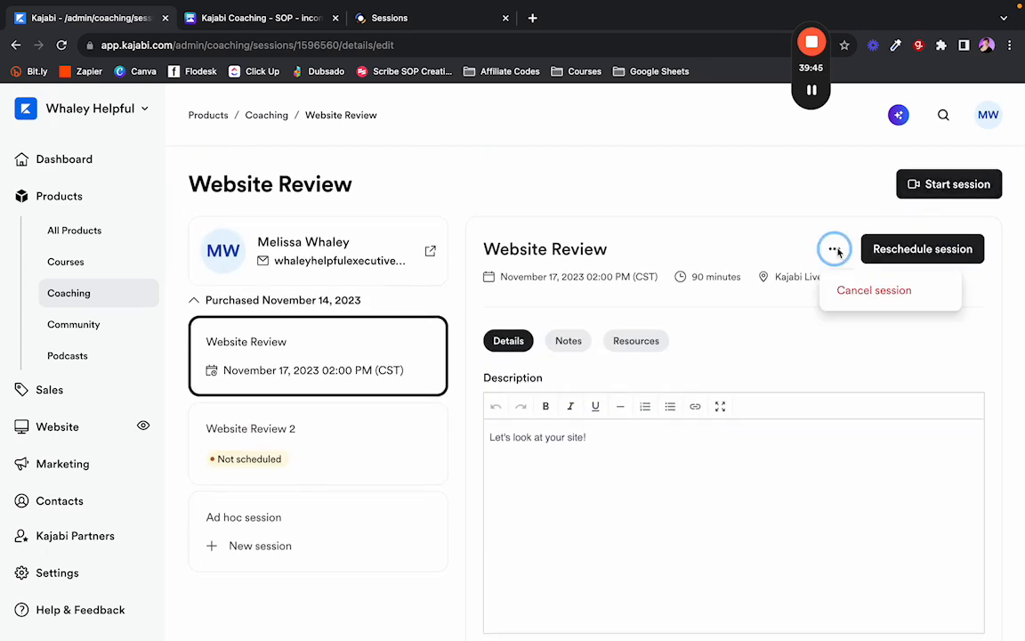
left_click(837, 252)
left_click(835, 248)
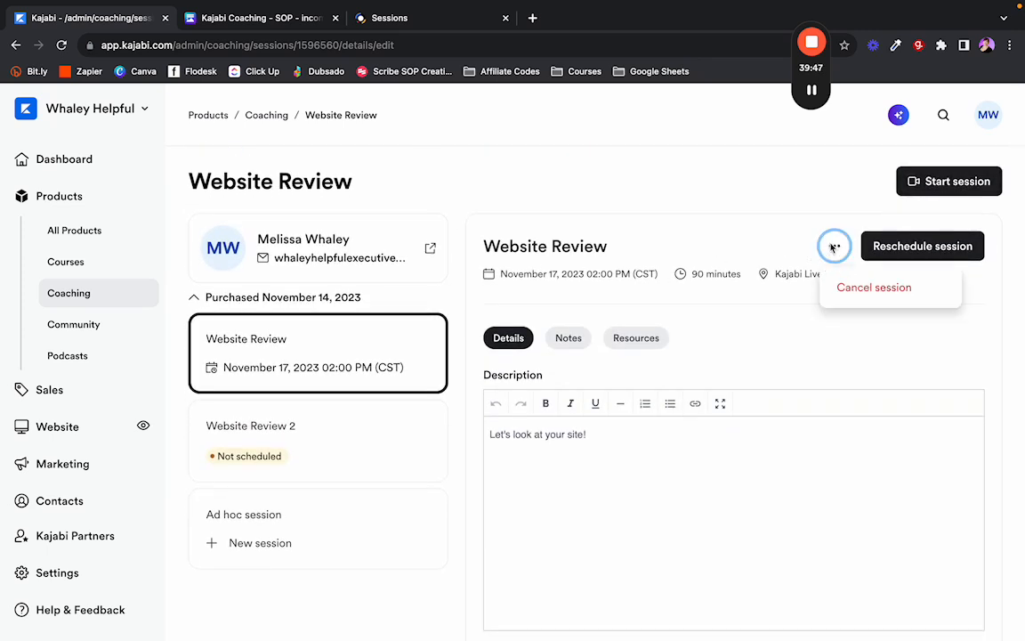
left_click(835, 246)
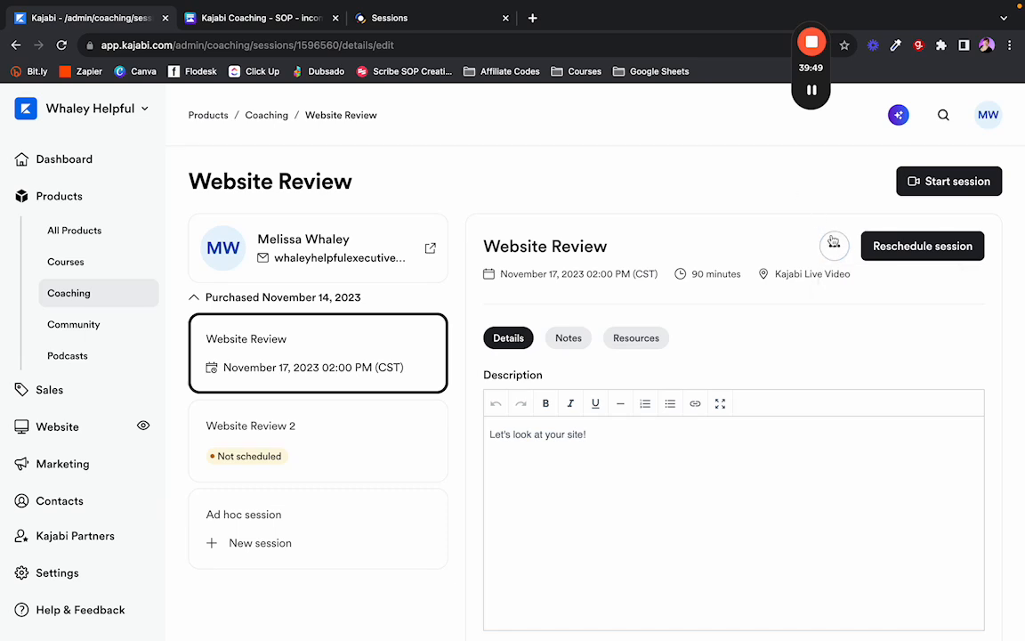
left_click(835, 246)
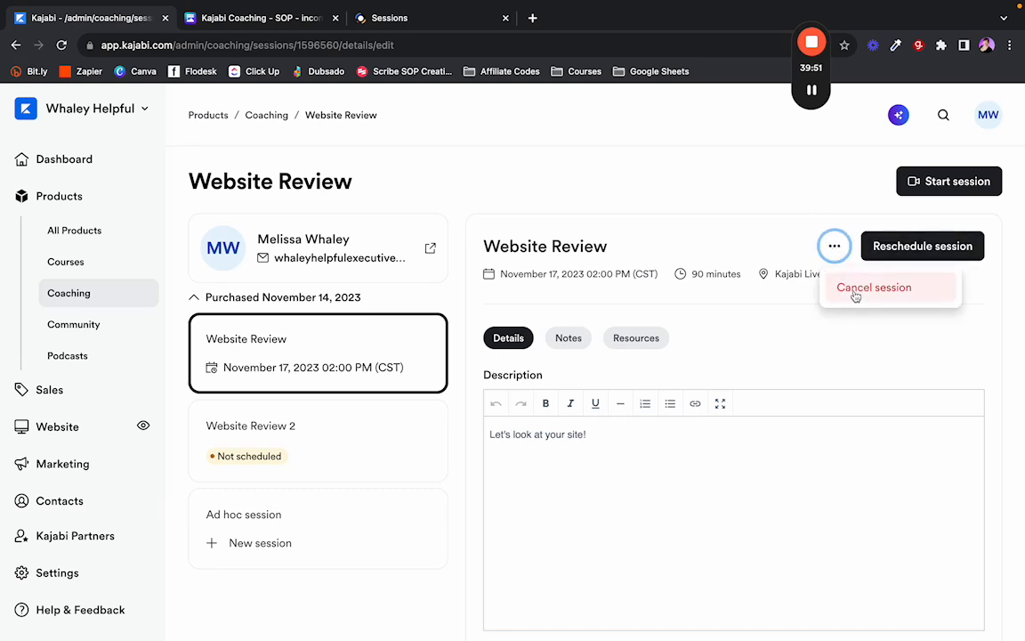
left_click(617, 247)
left_click(63, 46)
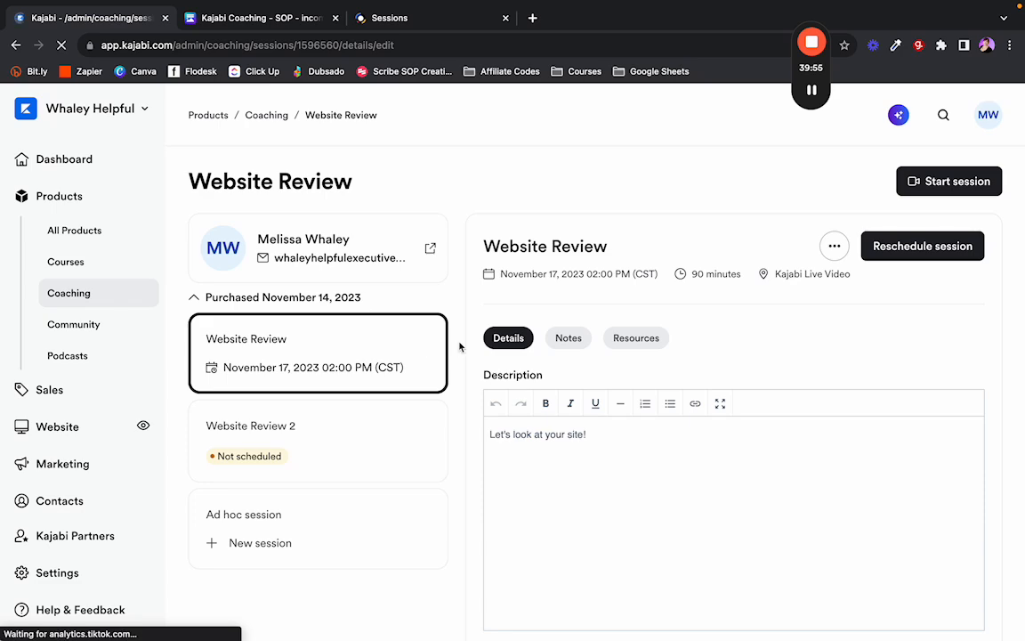
left_click(537, 394)
scroll(488, 382, "down", 5)
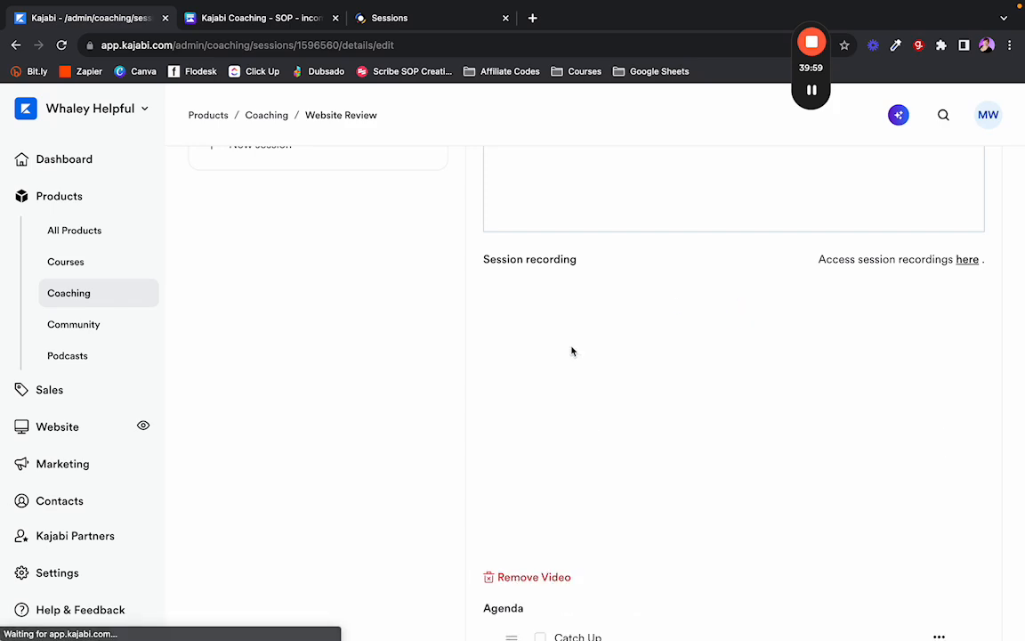
scroll(453, 348, "down", 3)
scroll(453, 348, "up", 10)
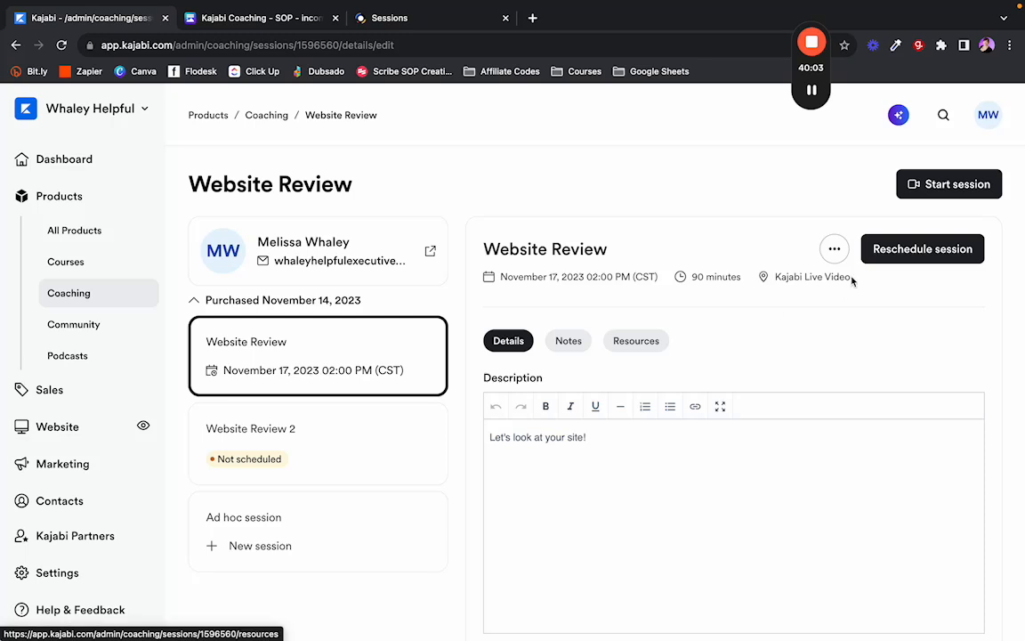
Cancel the Website Review session, confirm it, and acknowledge the success and consent notices.
left_click(835, 248)
left_click(810, 288)
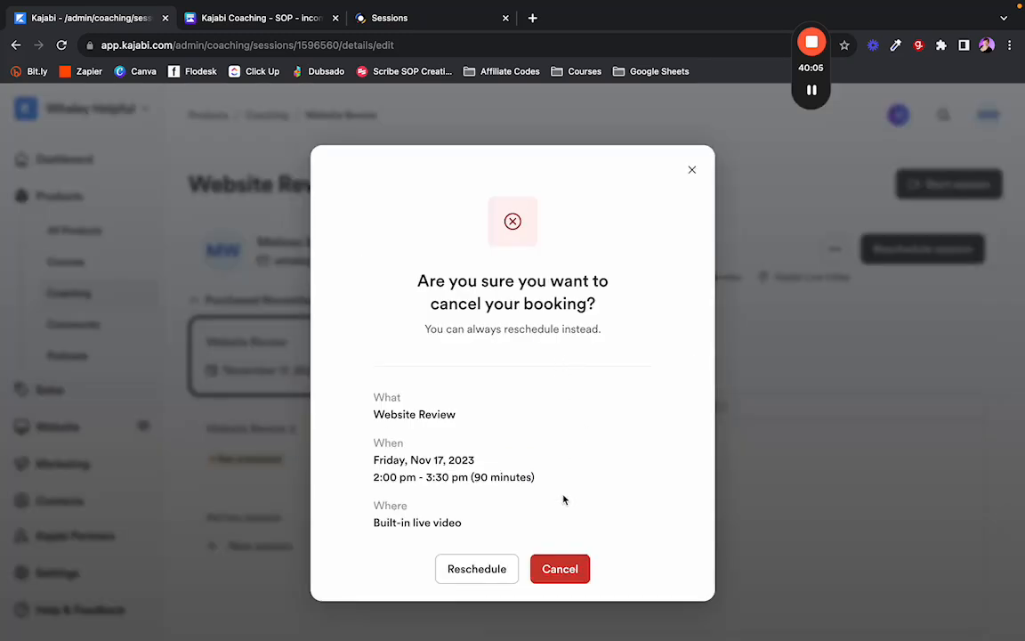
left_click(553, 569)
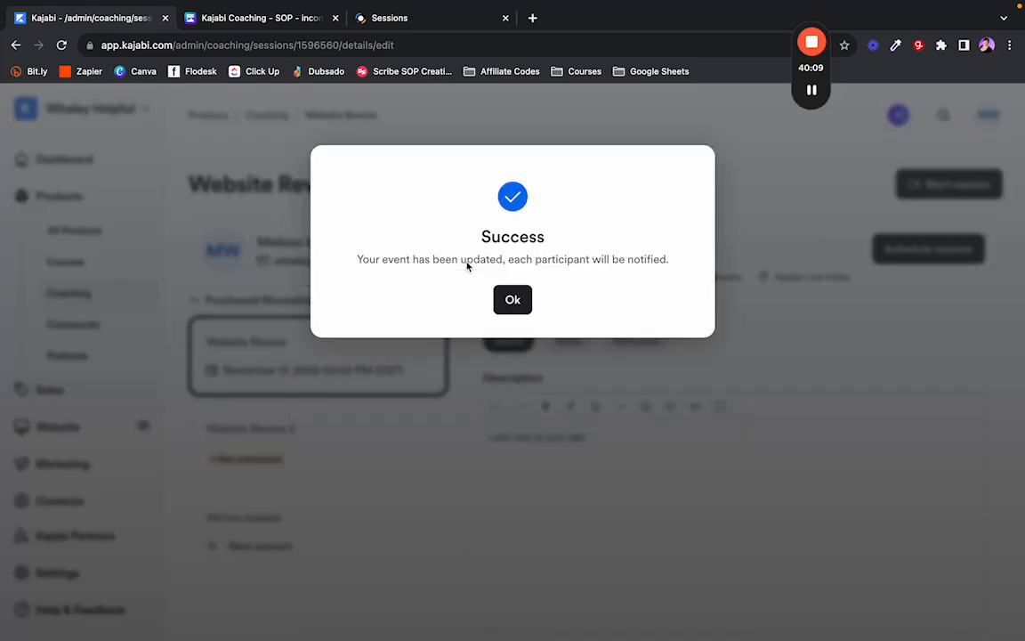
left_click(512, 299)
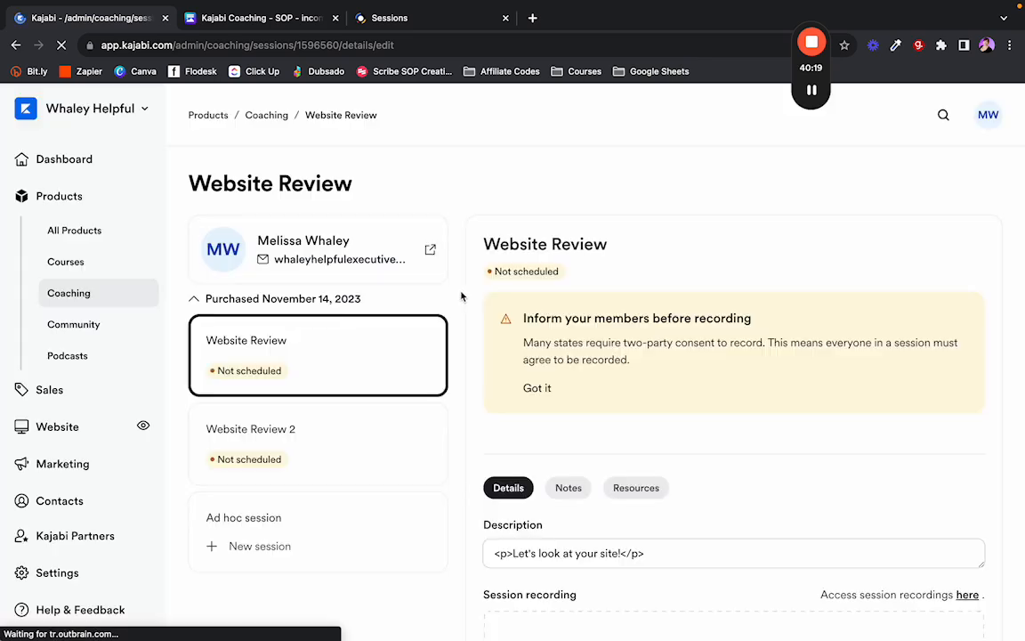
scroll(540, 368, "down", 1)
left_click(538, 365)
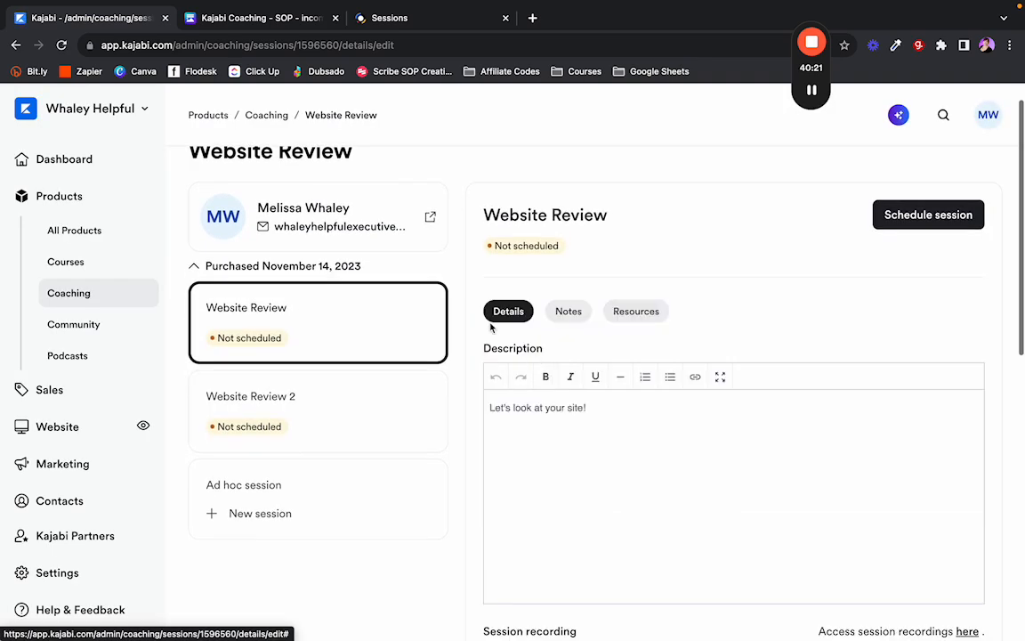
scroll(476, 390, "down", 5)
scroll(458, 390, "down", 3)
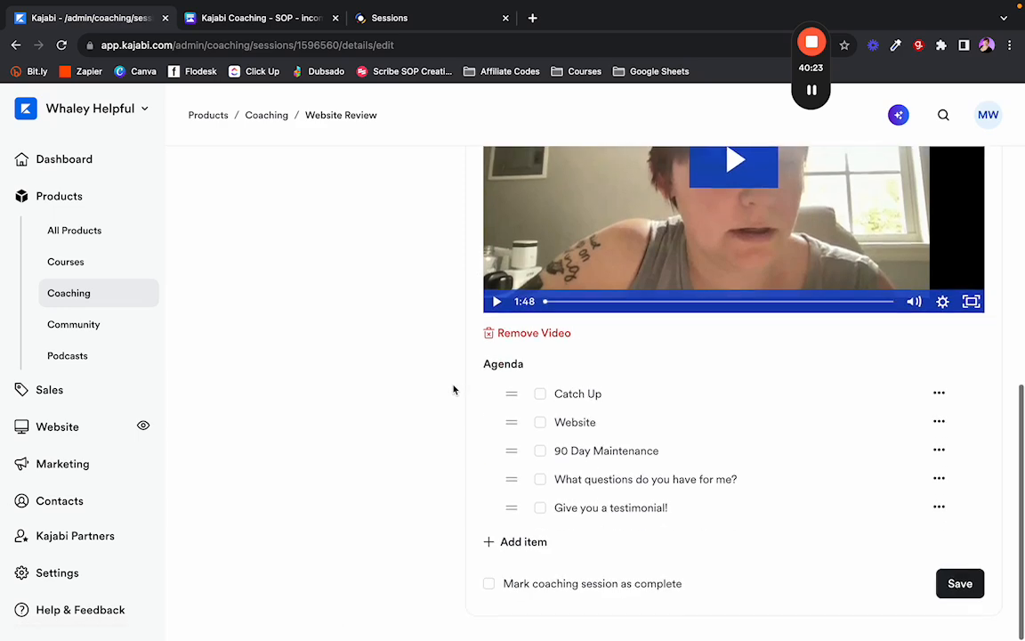
scroll(462, 387, "up", 10)
Delete the second 'Website Review' program from the Coaching Programs list, confirming with Yes, delete.
left_click(266, 116)
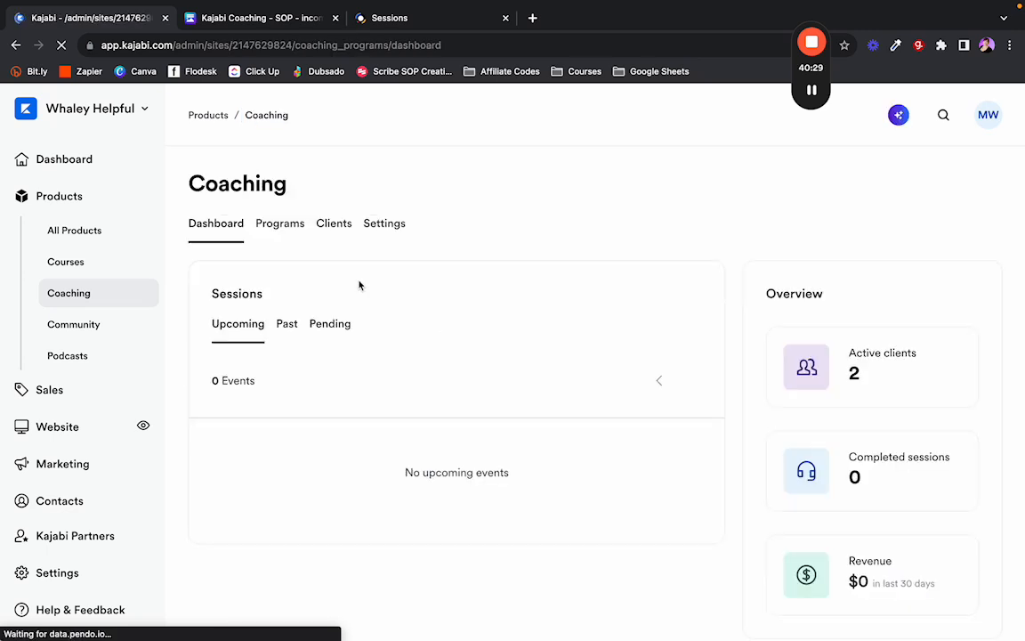
left_click(283, 227)
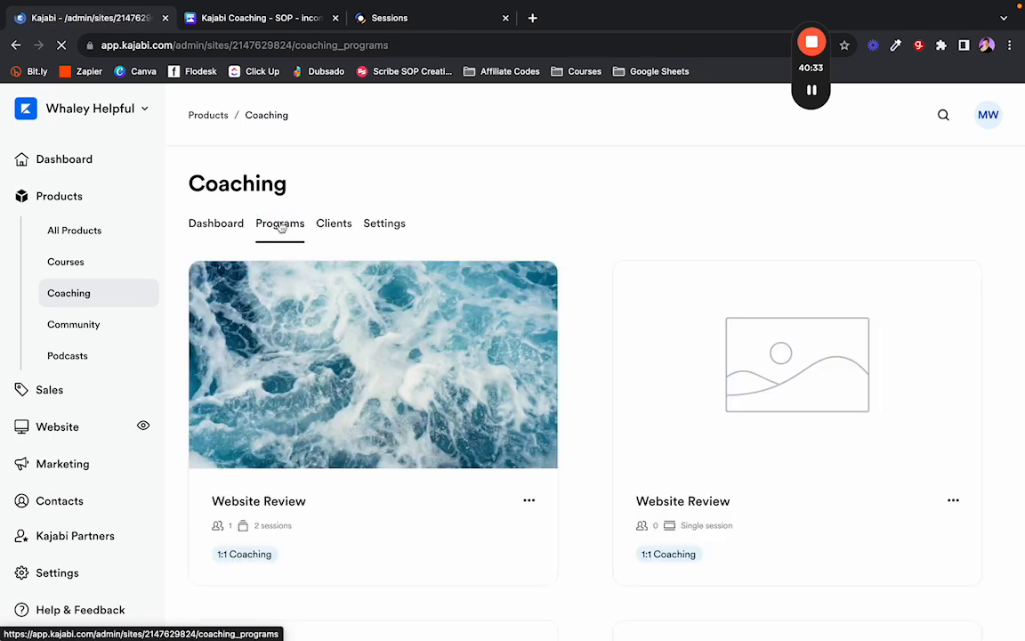
scroll(402, 344, "down", 1)
scroll(402, 342, "up", 1)
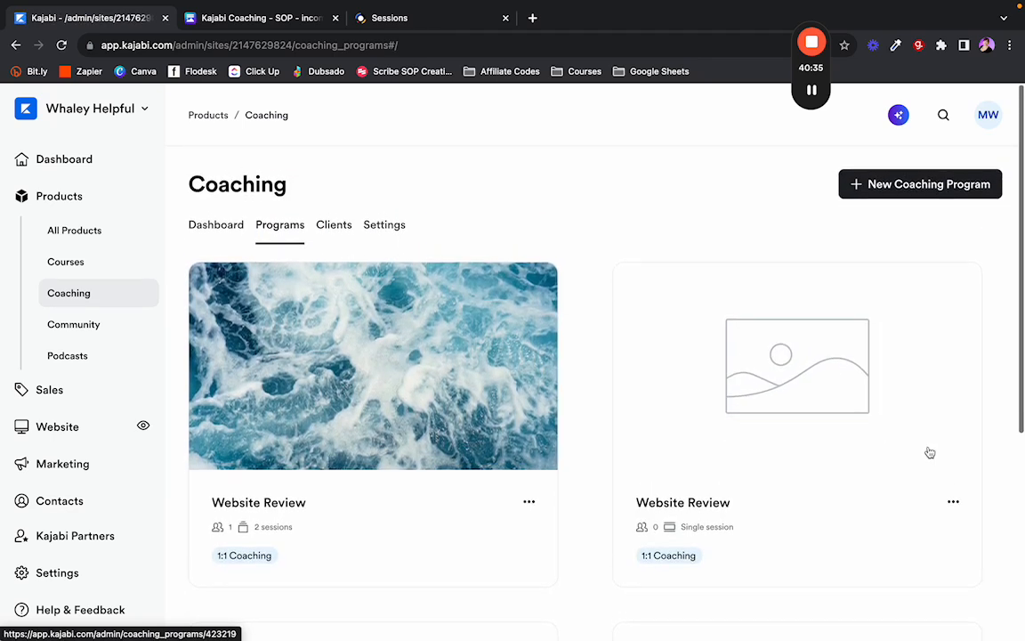
left_click(953, 502)
left_click(857, 609)
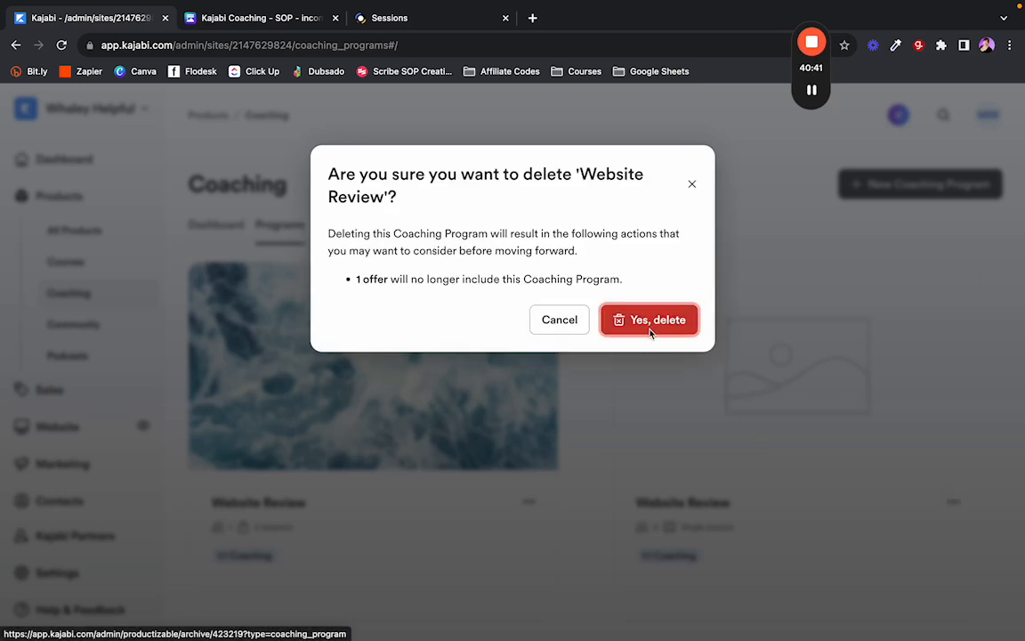
left_click(647, 333)
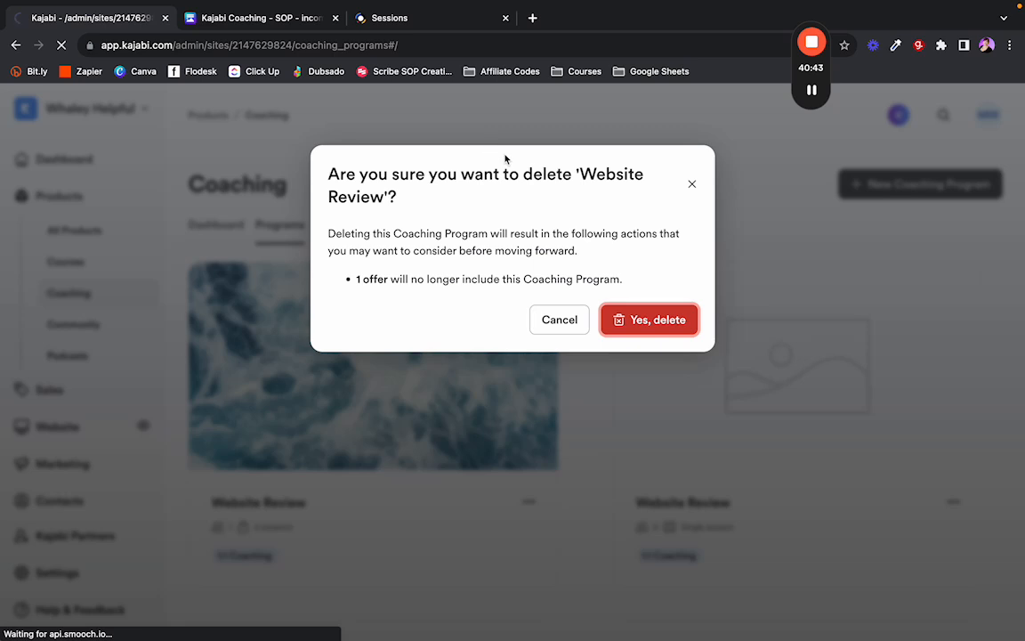
mouse_move(814, 55)
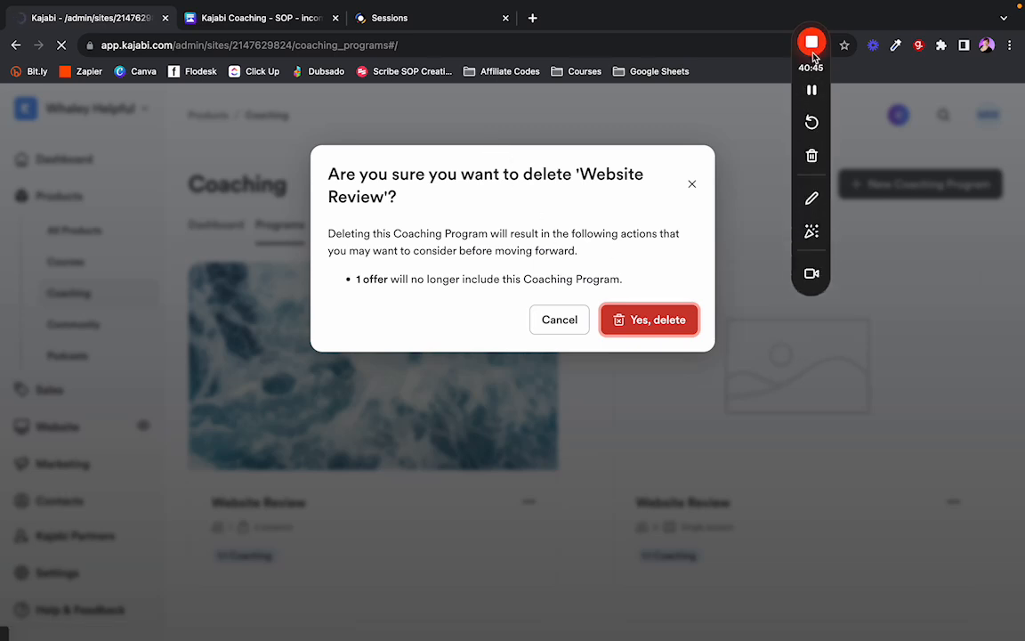